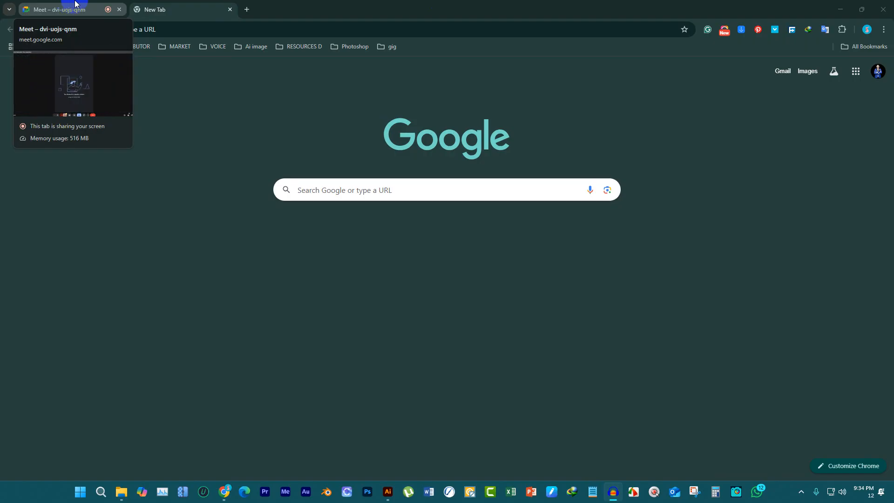
Switch to the empty new browser tab and move the Google Meet pop-up window out of view
left_click(149, 6)
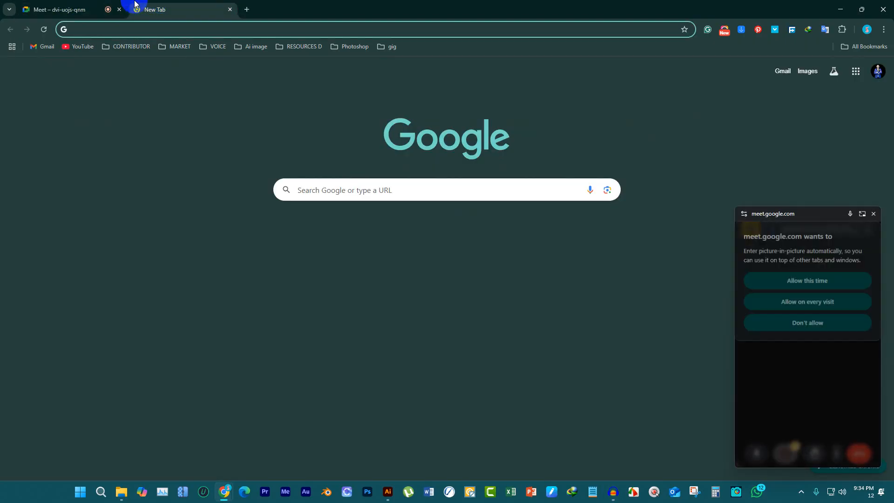
left_click_drag(823, 215, 893, 215)
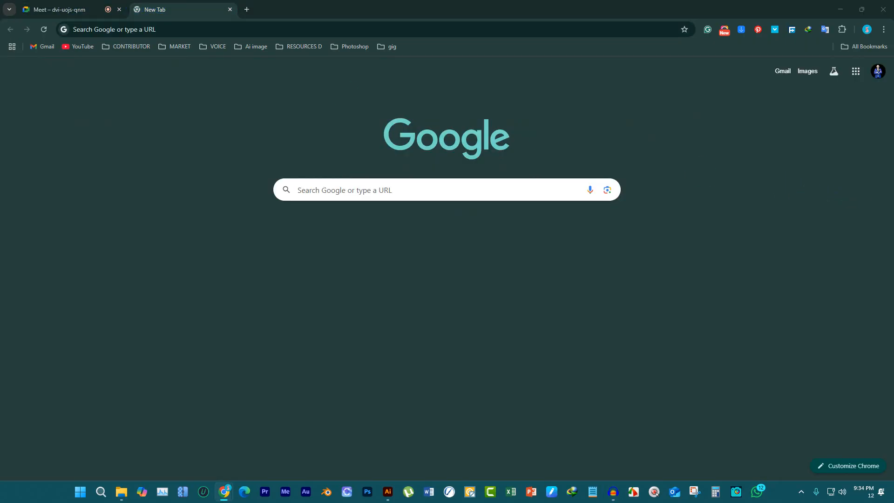
left_click(129, 491)
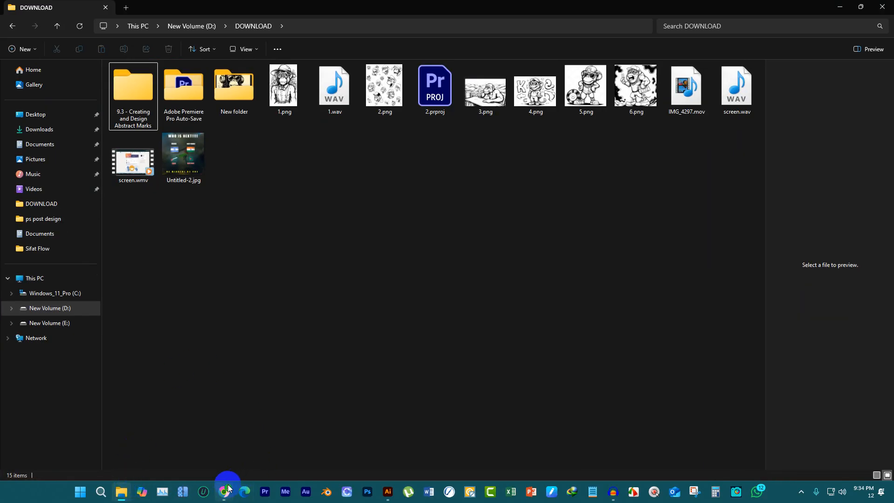
left_click(229, 489)
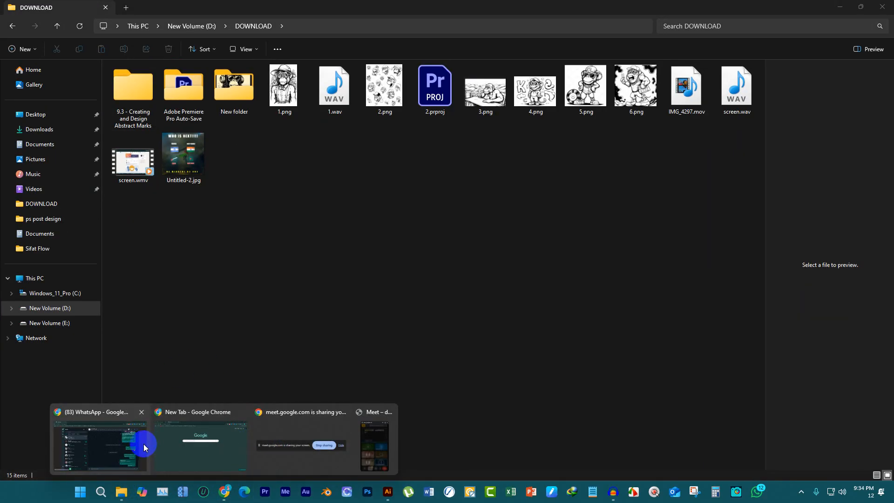
left_click(224, 489)
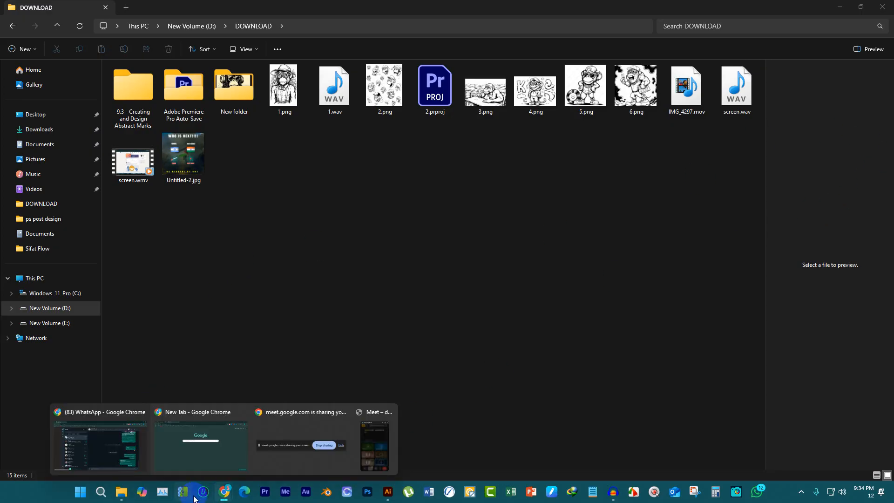
left_click(208, 459)
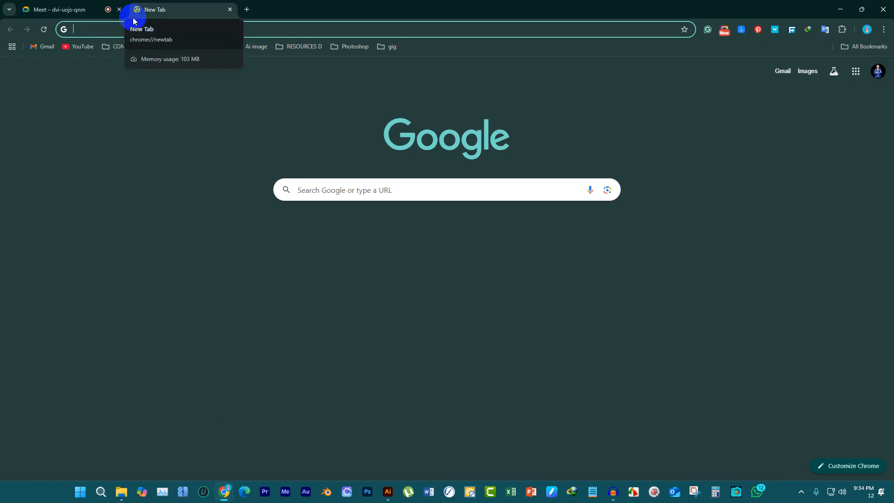
Search the web for the designer's Dribbble profile by username
type("dr")
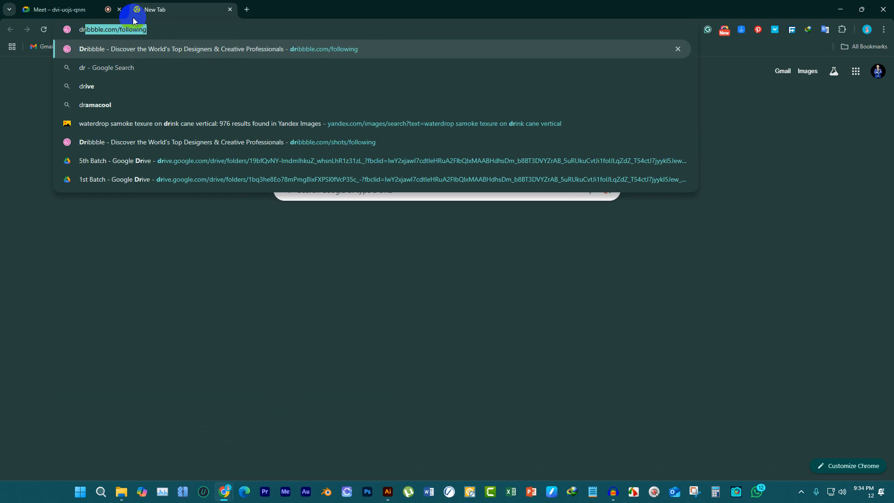
type("b")
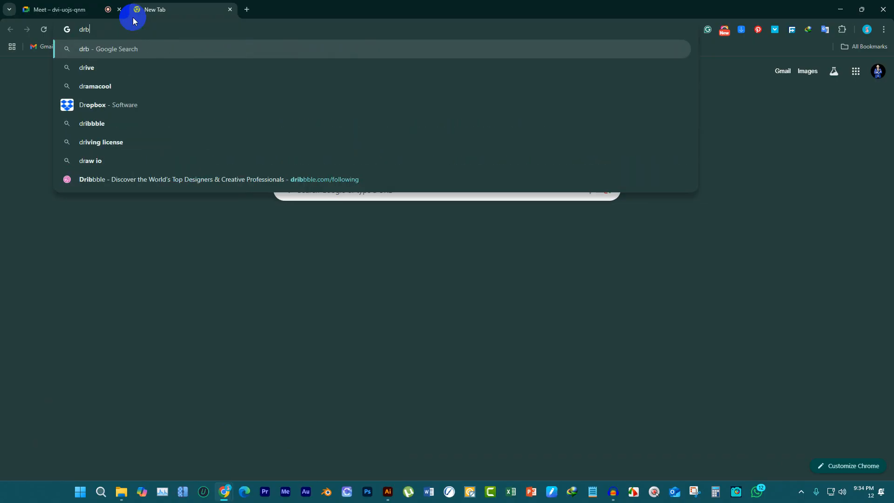
type("ble")
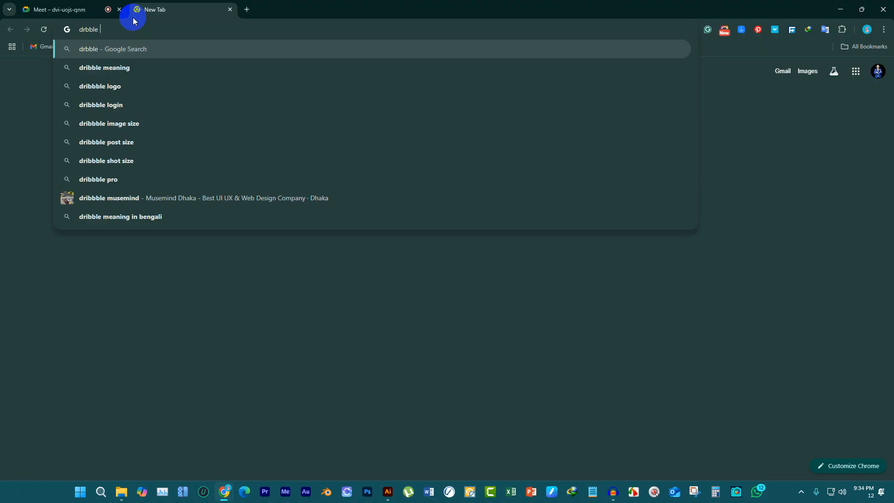
type(" stshshariar ")
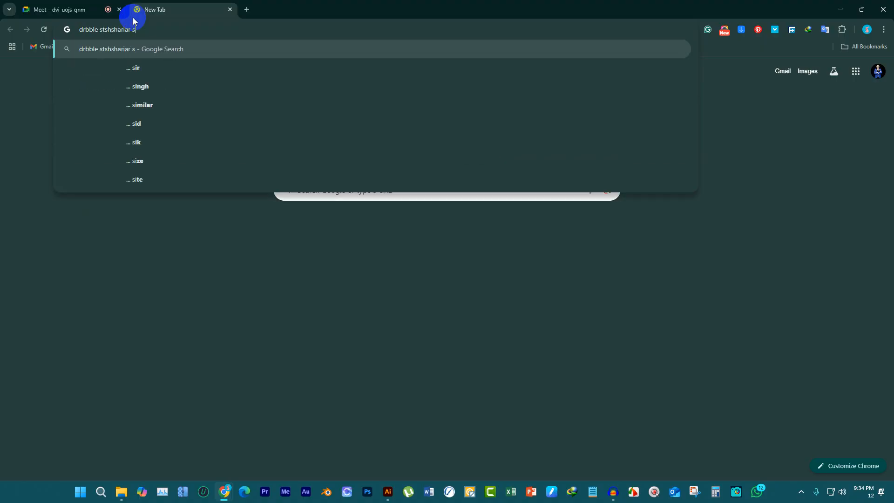
type("sifa")
key("Return")
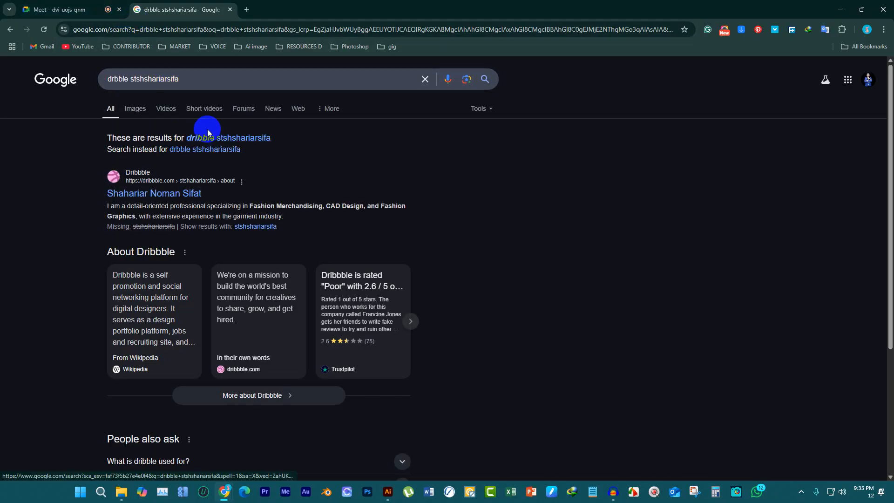
Open the designer's Dribbble profile from the spelling-corrected search results, skim the biography, and go to the main Work page
left_click(239, 137)
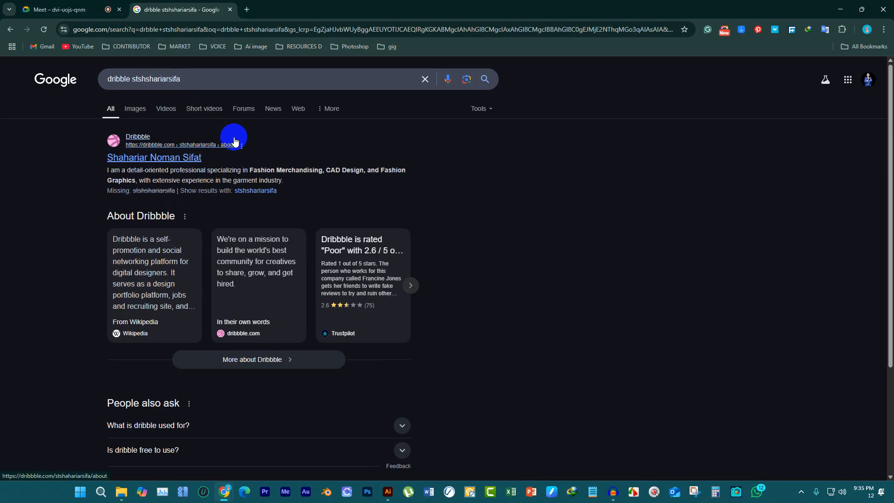
left_click(188, 154)
scroll(305, 198, "down", 5)
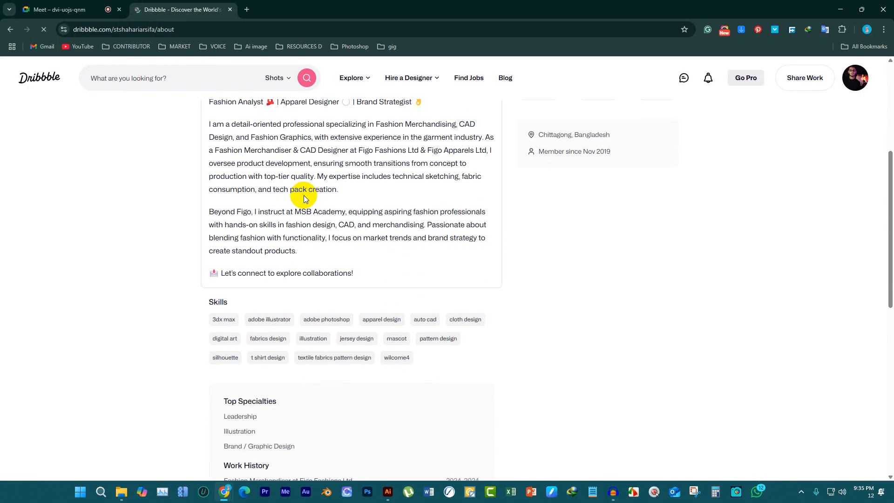
scroll(672, 191, "up", 5)
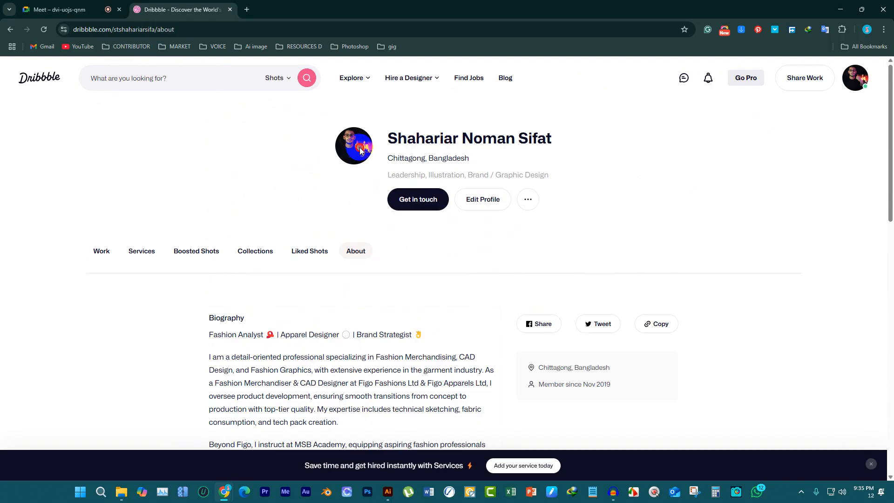
left_click(854, 77)
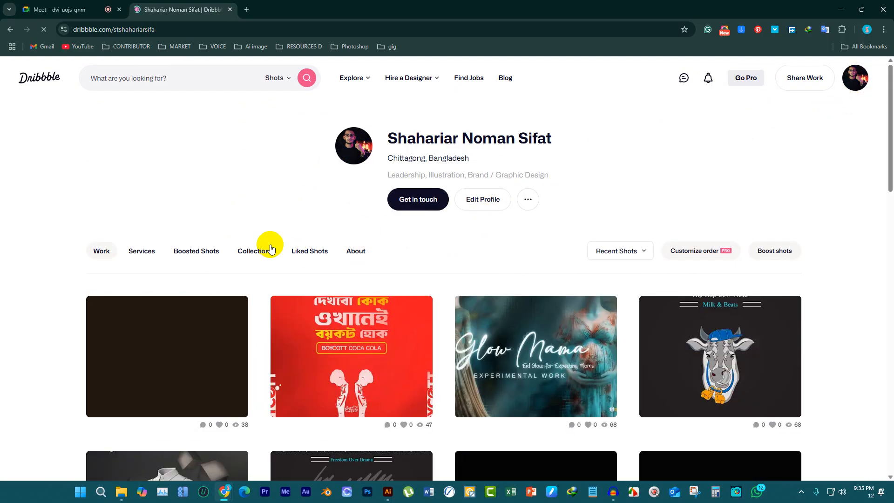
Browse the portfolio shots on the Dribbble profile and dismiss the "Available for new projects" pop-up
scroll(528, 176, "down", 6)
scroll(529, 176, "down", 9)
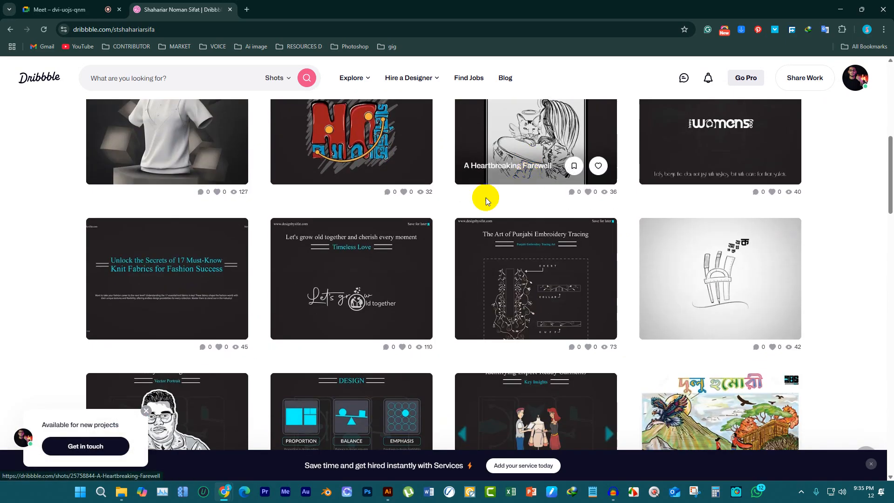
scroll(345, 227, "up", 12)
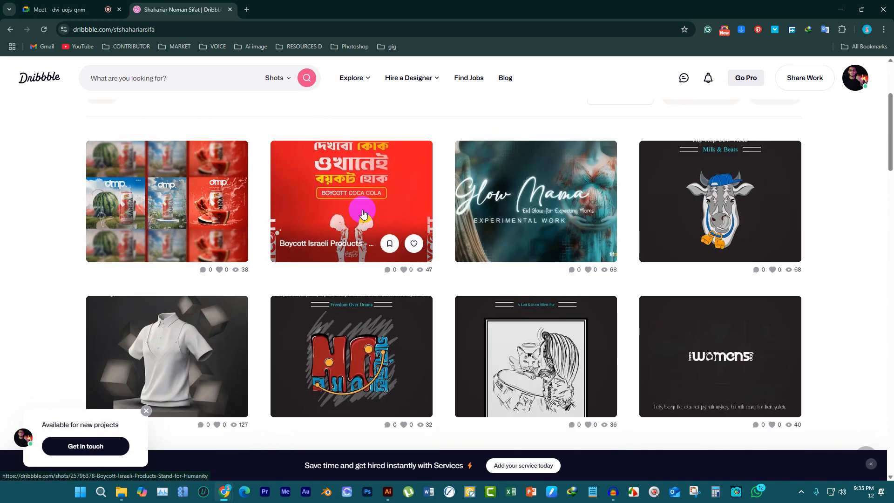
scroll(377, 205, "down", 5)
scroll(378, 205, "down", 6)
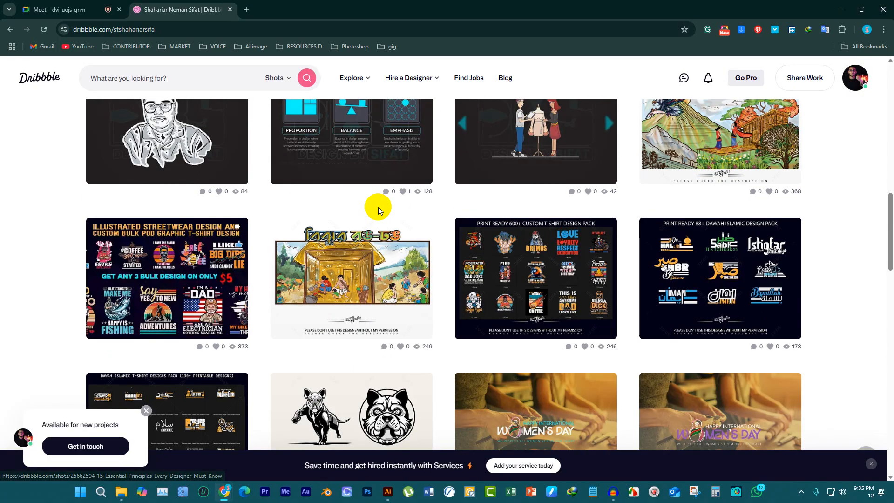
scroll(378, 207, "down", 15)
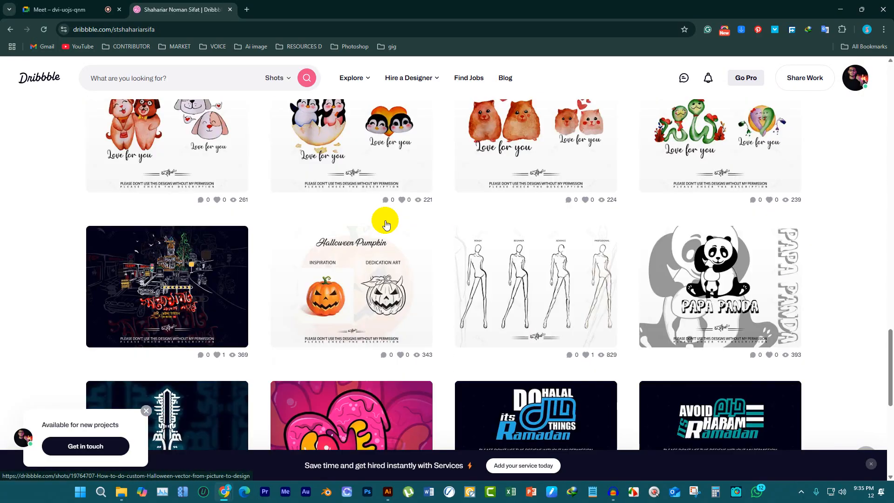
scroll(385, 224, "down", 9)
scroll(393, 208, "up", 20)
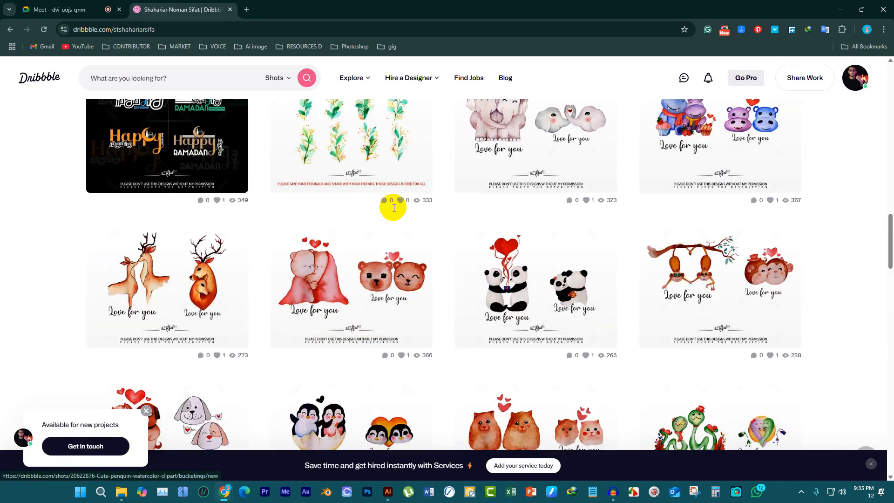
scroll(394, 208, "up", 20)
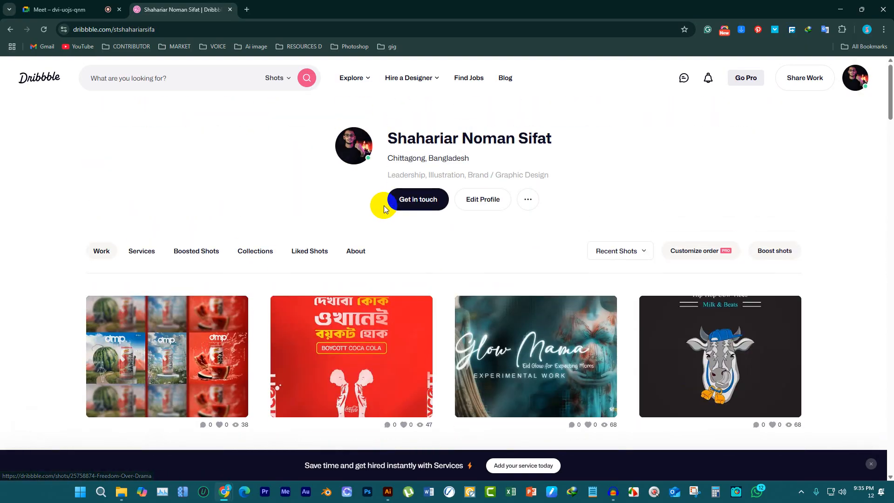
scroll(383, 209, "down", 7)
scroll(386, 217, "down", 3)
scroll(385, 212, "up", 2)
scroll(372, 223, "down", 7)
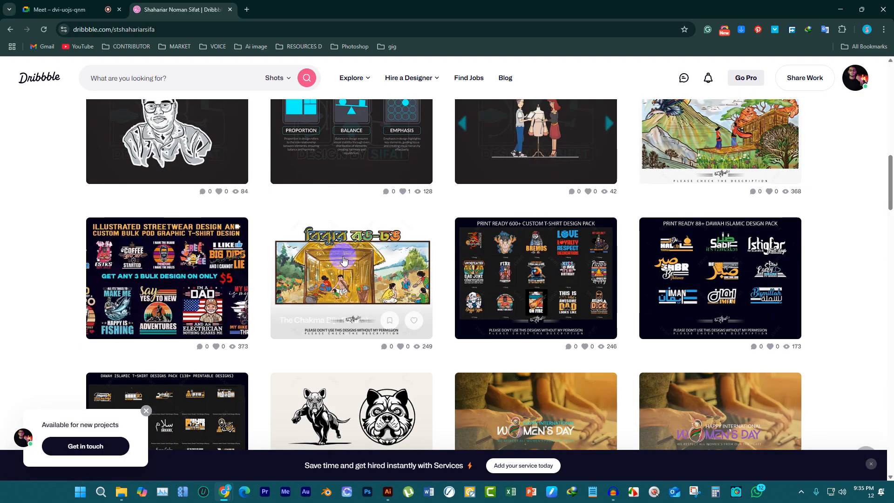
left_click(145, 410)
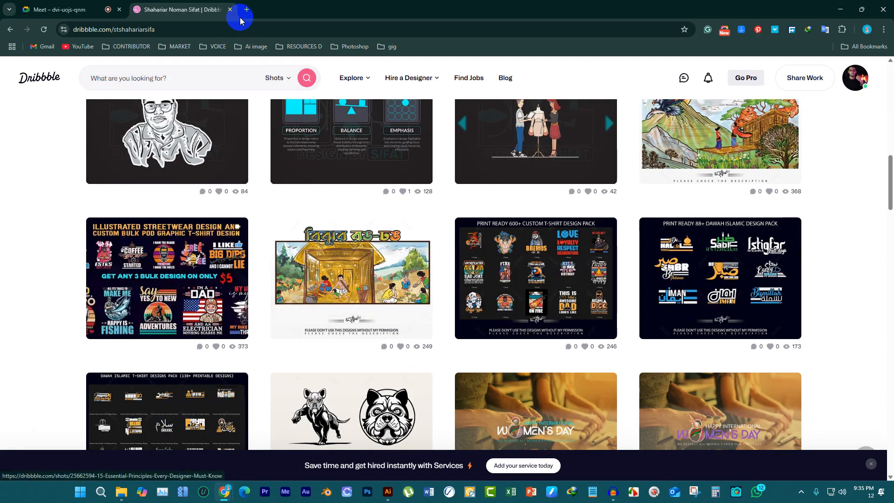
Switch to File Explorer and open a new window showing the drives under This PC
left_click(126, 446)
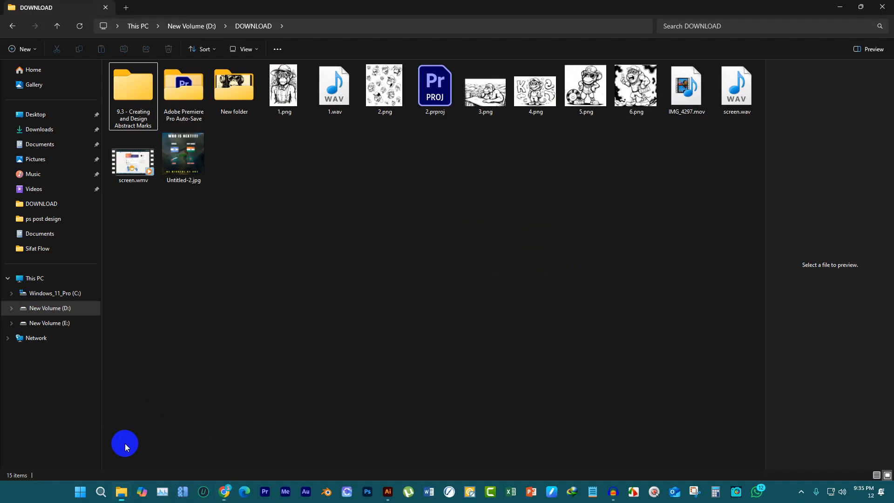
right_click(124, 492)
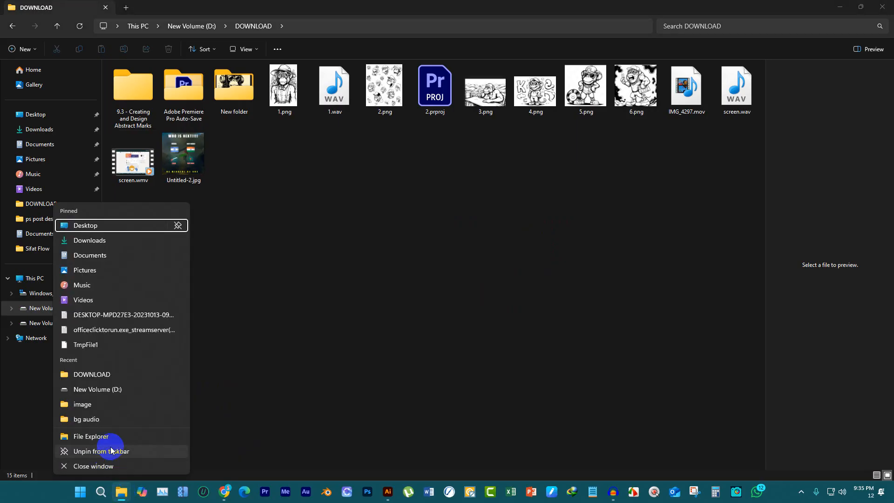
left_click(358, 269)
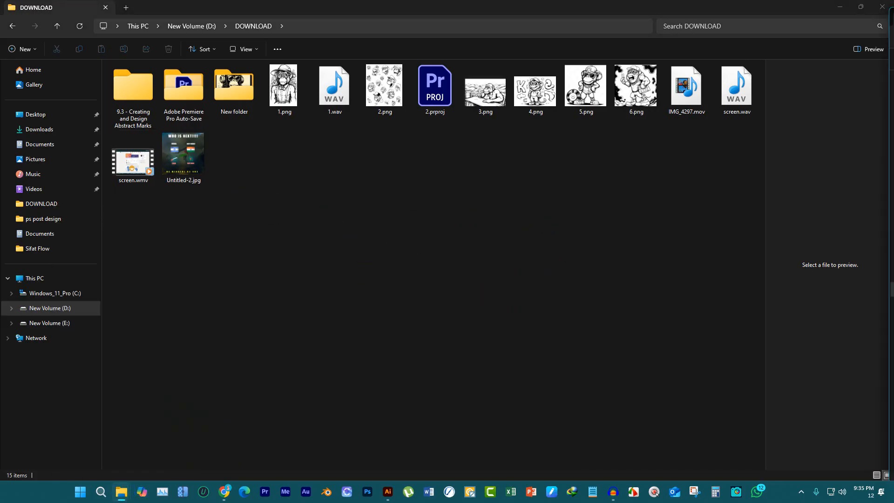
left_click_drag(302, 105, 155, 90)
left_click(647, 84)
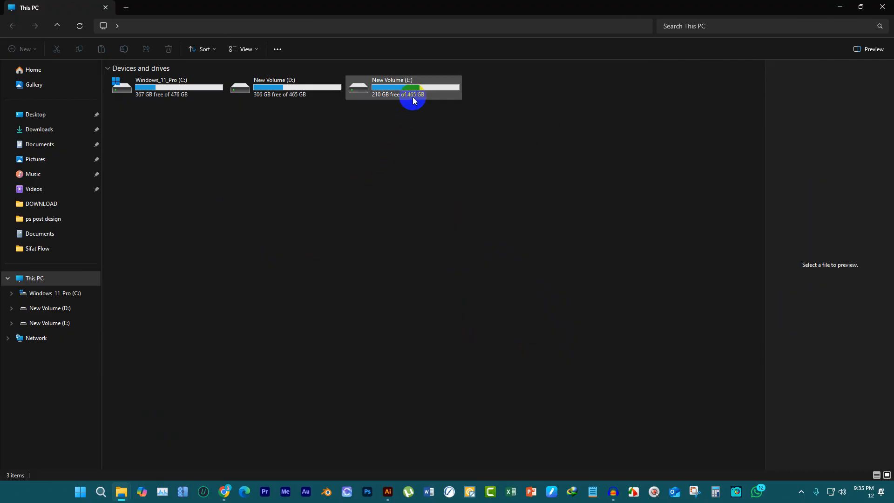
Open the Post folder inside the Fashion Graphic It folder on New Volume (E:)
double_click(411, 104)
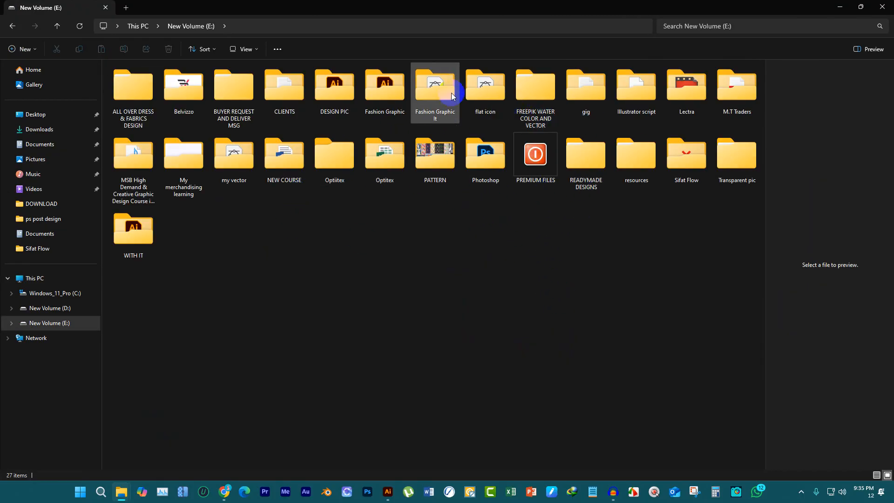
left_click(419, 97)
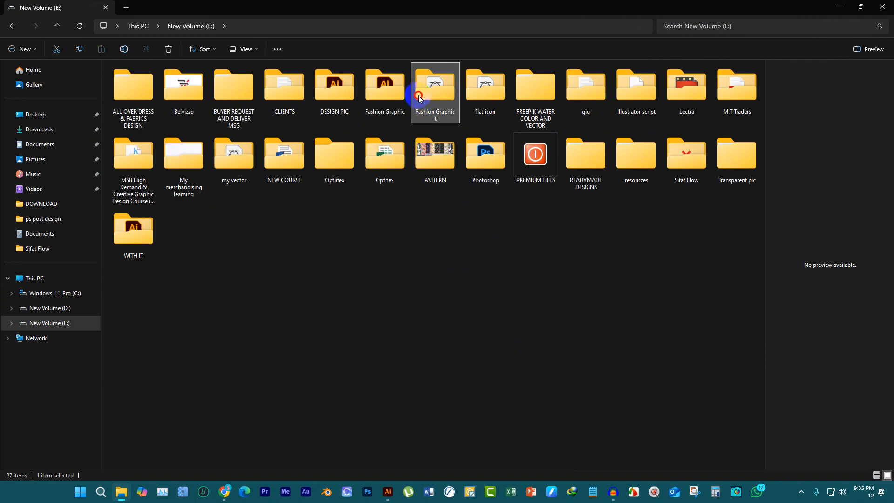
double_click(419, 96)
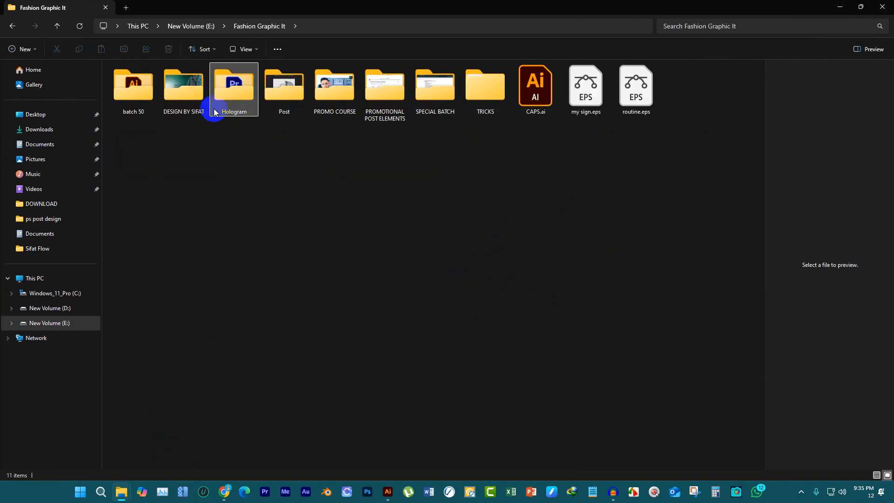
left_click(296, 205)
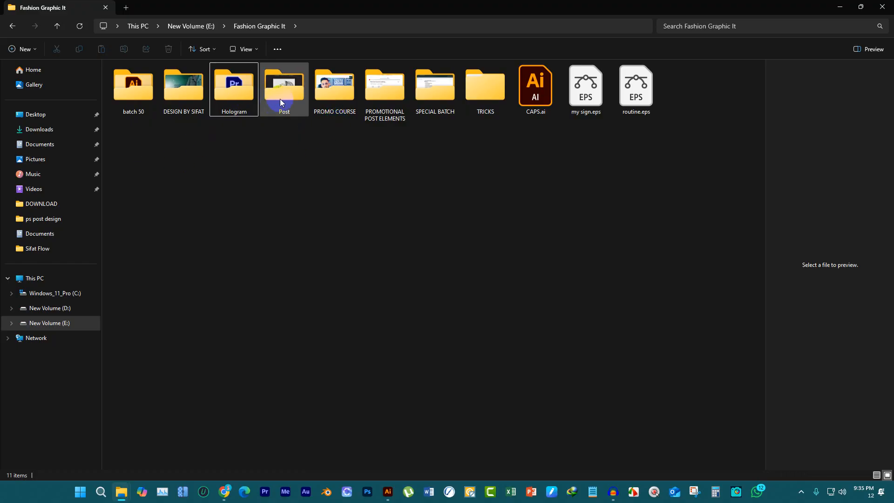
double_click(282, 98)
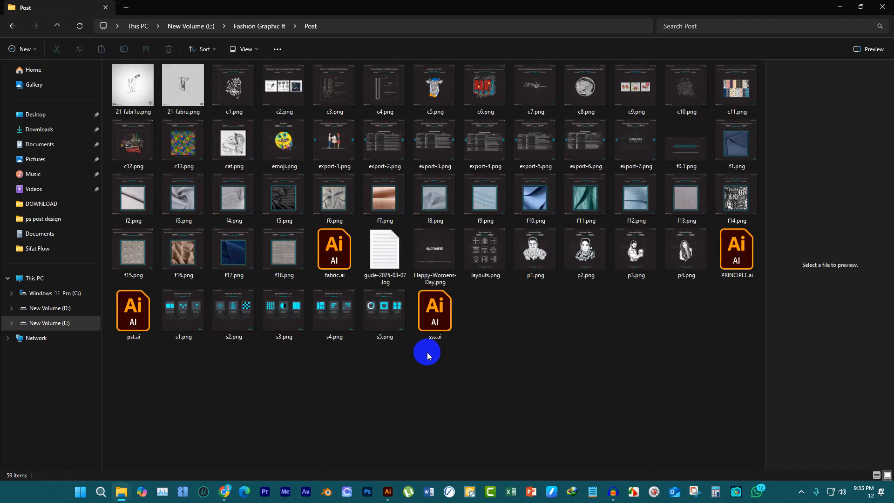
Preview layouts.png in the Post folder and switch to Illustrator's home screen
left_click(489, 257)
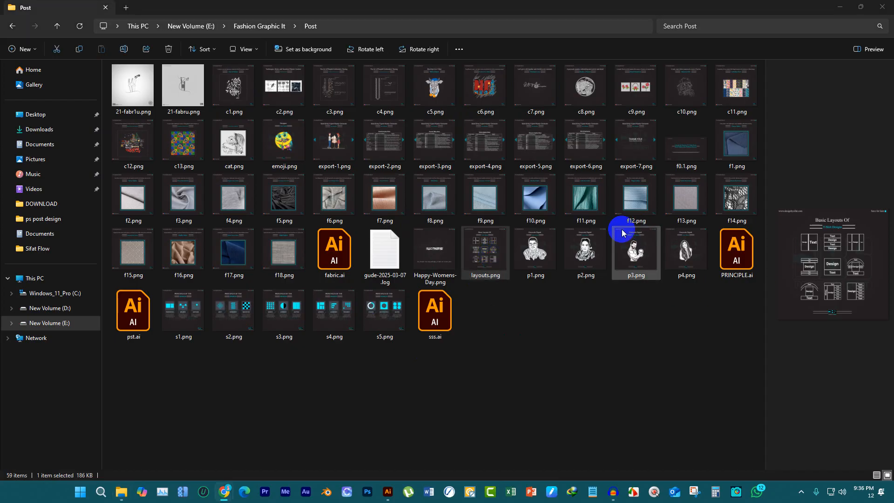
left_click(487, 389)
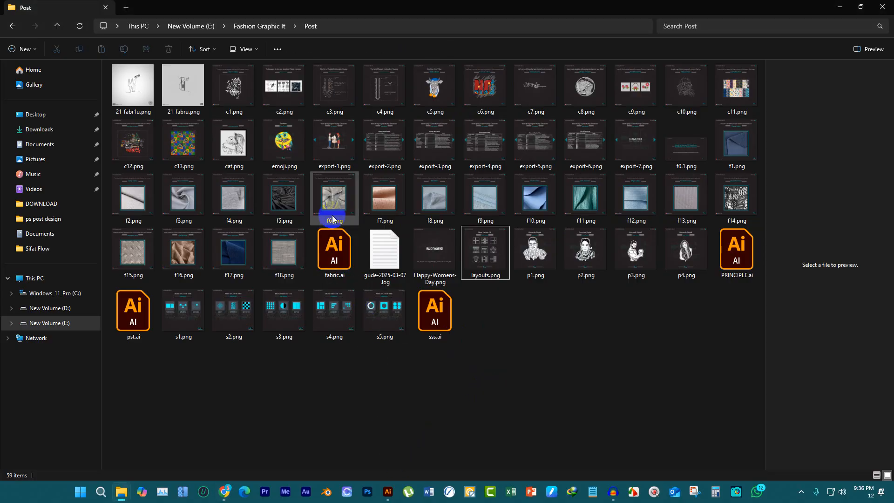
left_click_drag(486, 246, 40, 75)
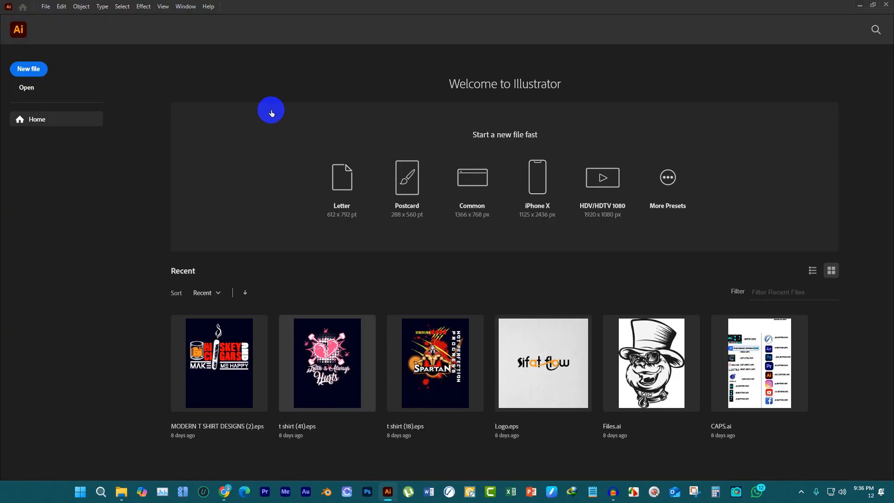
Move the placed layouts.png image off the white artboard into the empty canvas beside it and deselect it
scroll(381, 177, "down", 5)
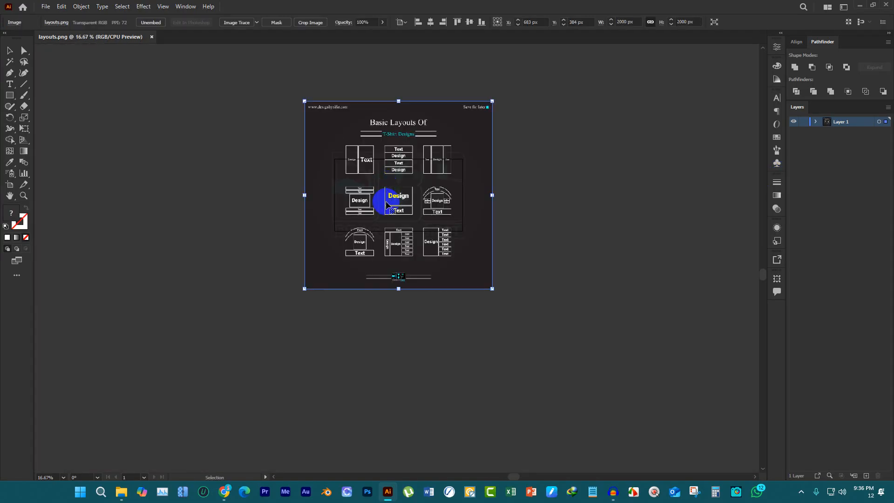
left_click(553, 106)
left_click_drag(413, 169, 238, 187)
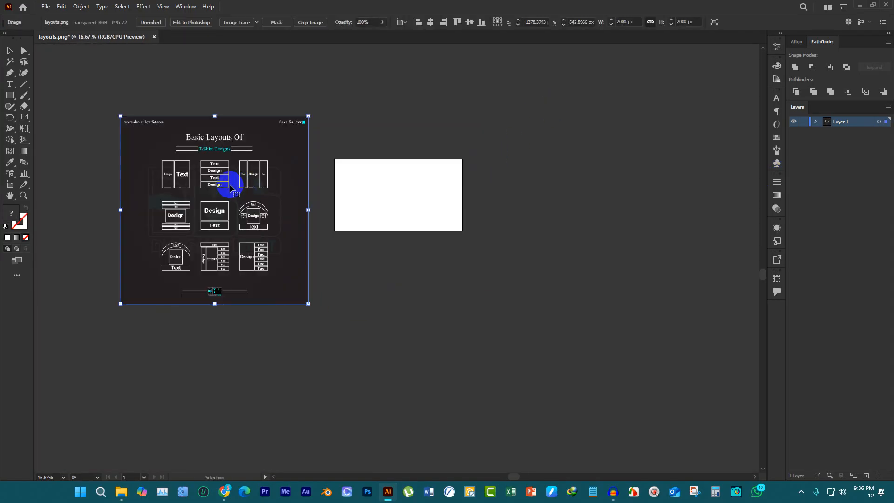
scroll(159, 149, "up", 3)
left_click(673, 103)
scroll(495, 163, "down", 3)
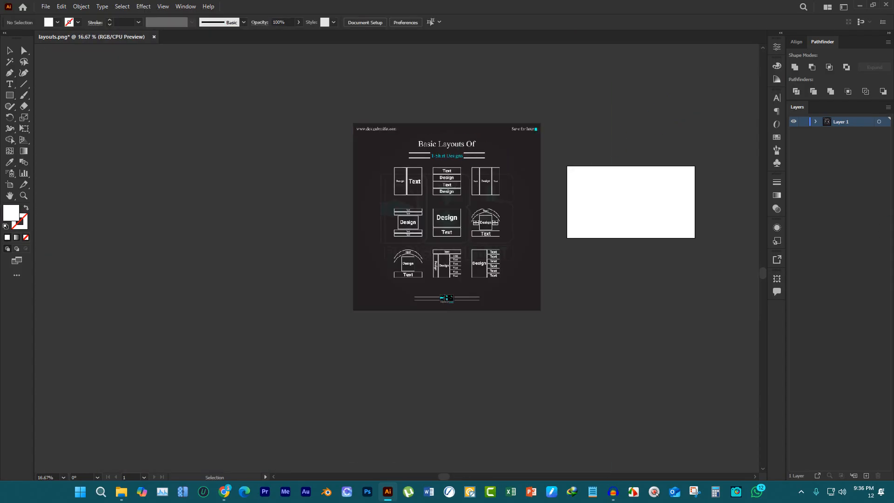
left_click(700, 246)
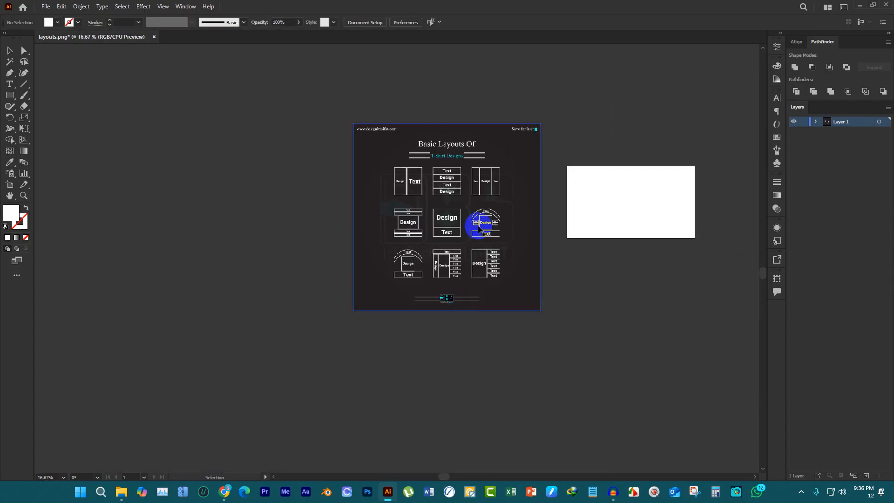
scroll(542, 170, "up", 2)
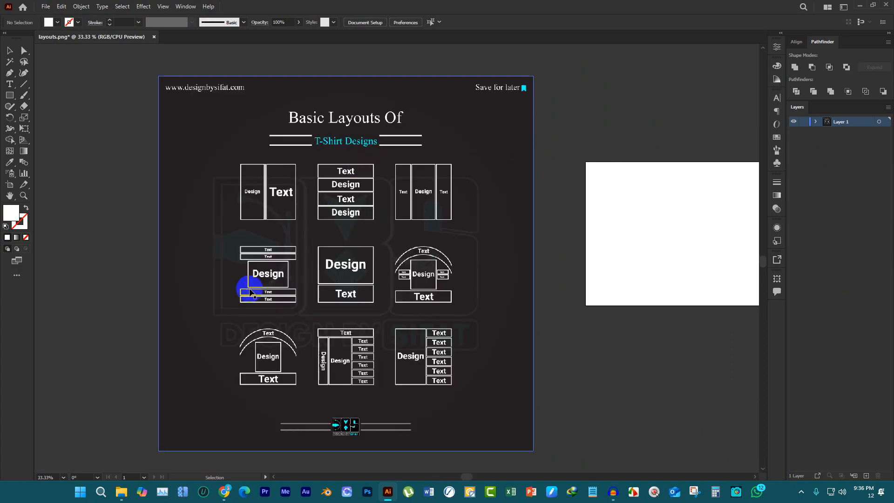
Switch to Chrome and view the 3D Dress Presentation Design shot from the Dribbble profile
mouse_move(234, 489)
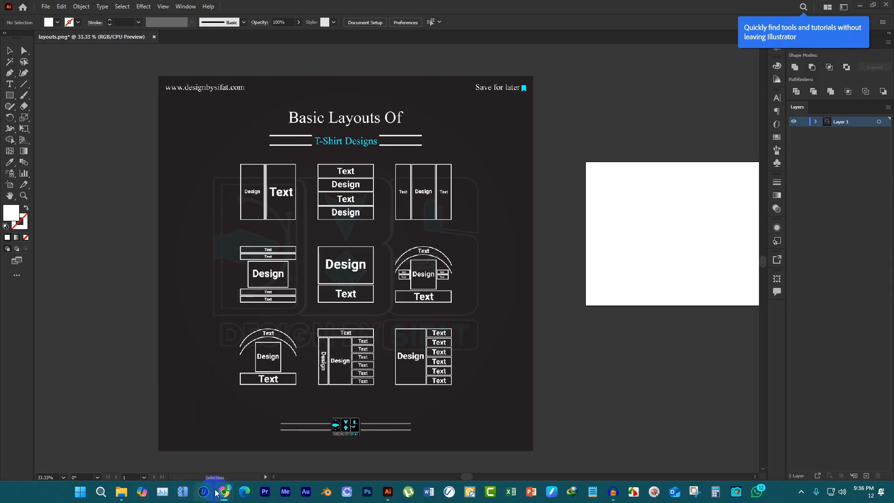
left_click(218, 445)
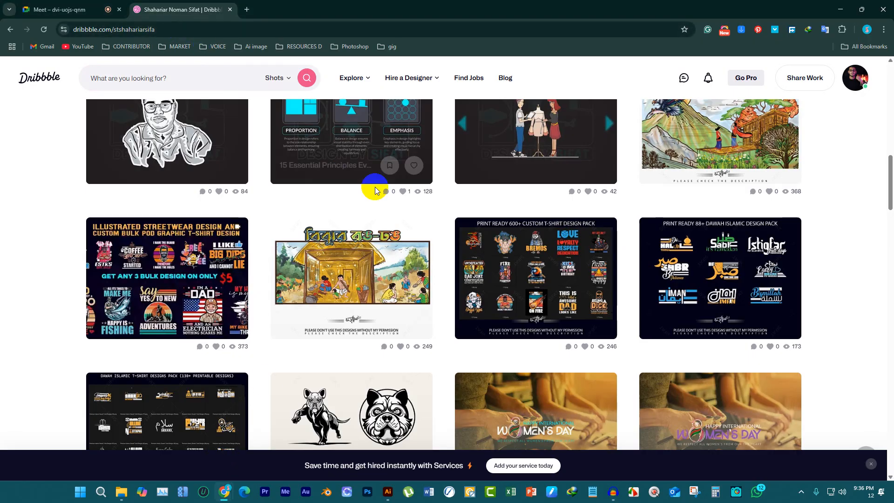
scroll(376, 191, "up", 15)
scroll(289, 259, "down", 4)
left_click(228, 277)
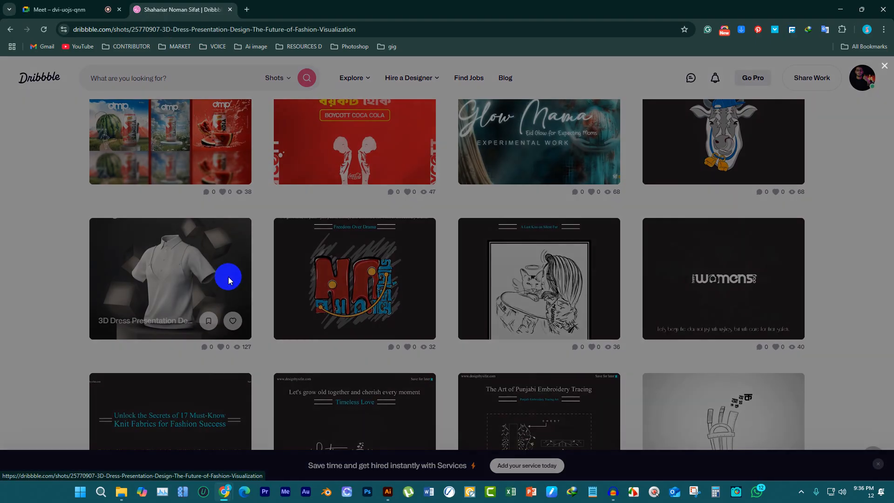
scroll(452, 234, "down", 1)
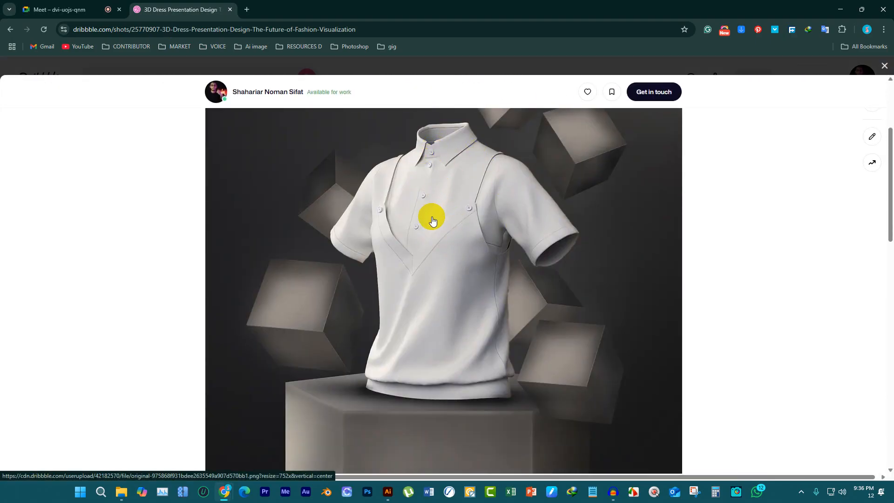
scroll(426, 223, "up", 3)
scroll(409, 279, "down", 3)
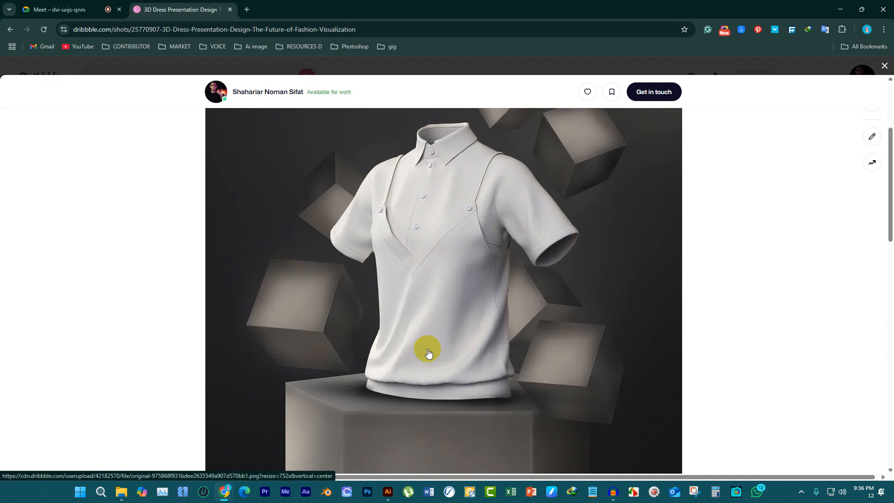
scroll(417, 298, "down", 4)
scroll(417, 289, "up", 7)
Search Google in a new tab for "t shirt design" and show the image results
left_click(247, 9)
type("t m")
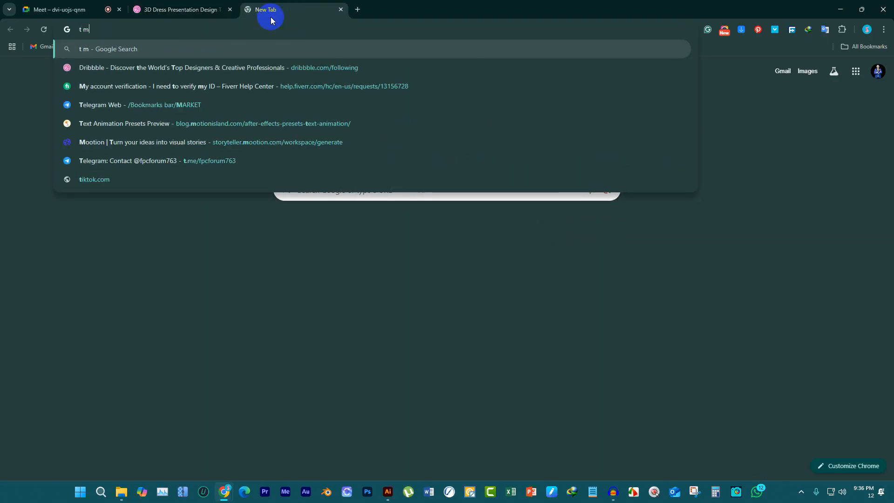
type("shirt design")
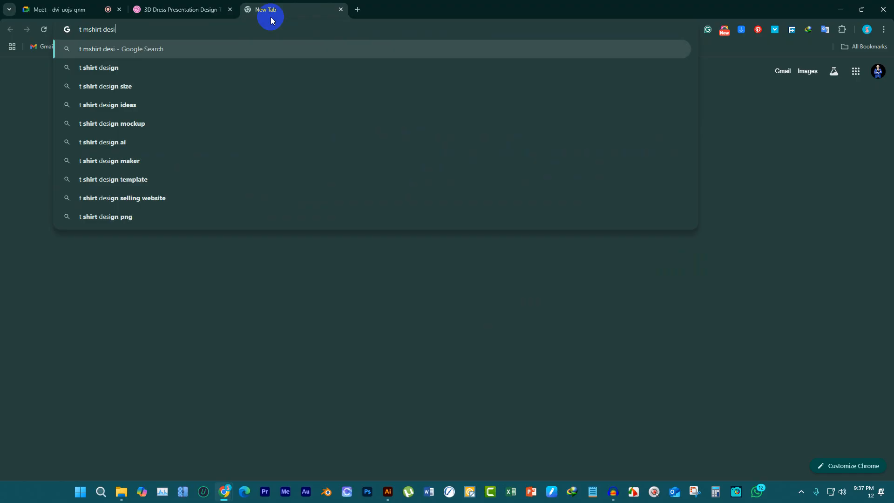
key("Return")
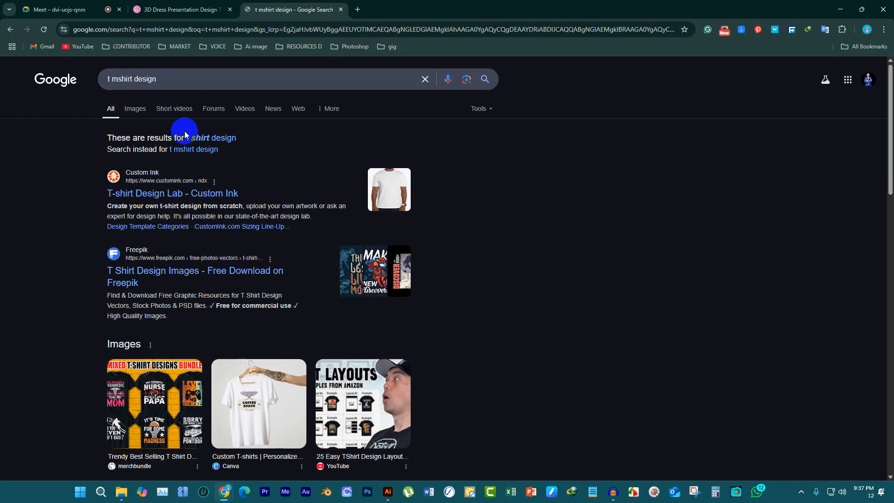
left_click(198, 140)
left_click(145, 117)
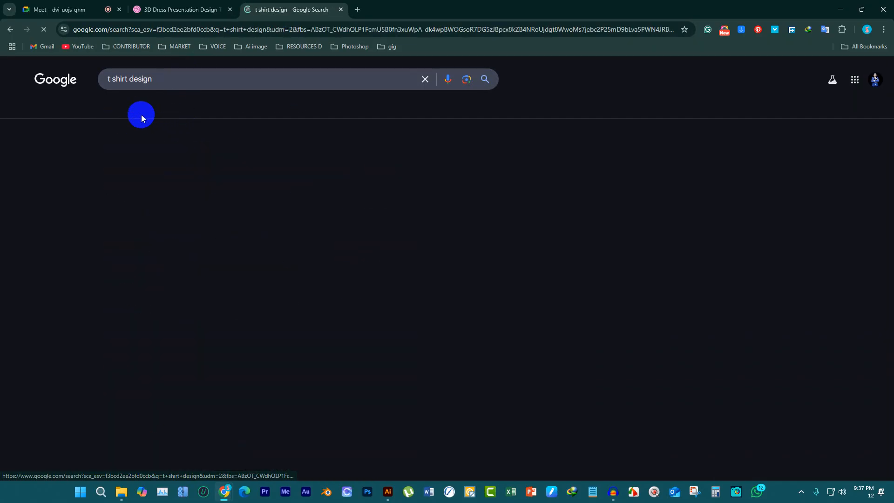
Preview the MSB Academy T-shirt design, Vecteezy "Say Less Mean More" and Shutterstock "Success Is the Fruit of Hard Work" images
scroll(248, 261, "down", 1)
scroll(247, 261, "down", 1)
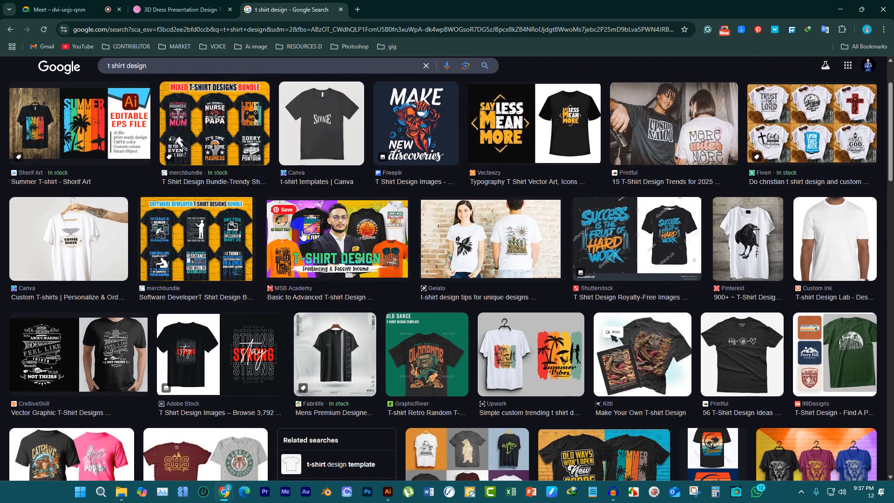
scroll(298, 242, "down", 2)
left_click(378, 211)
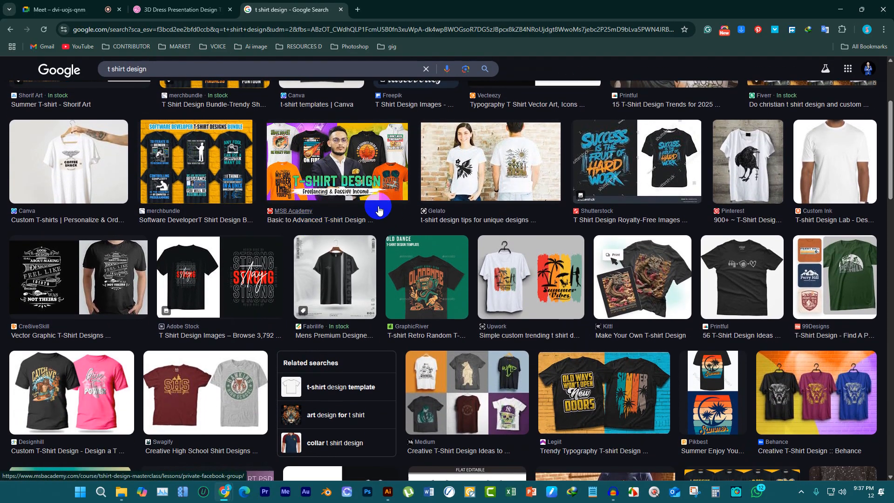
left_click(334, 160)
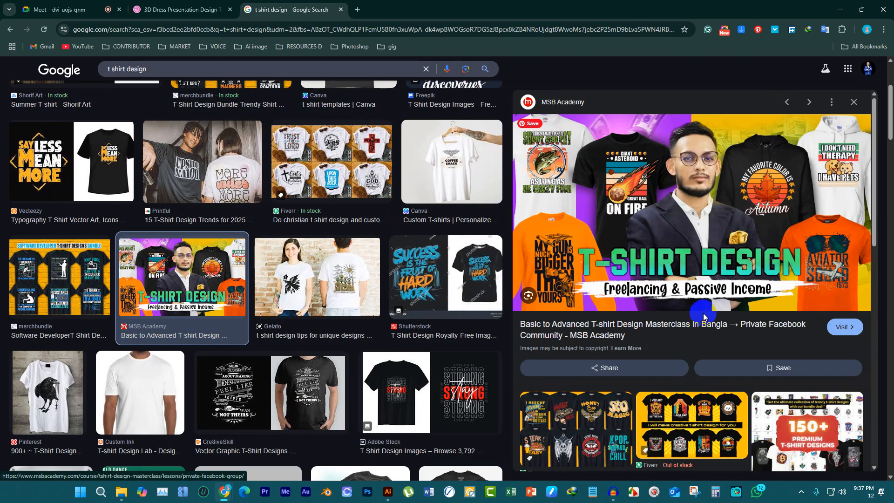
left_click(94, 150)
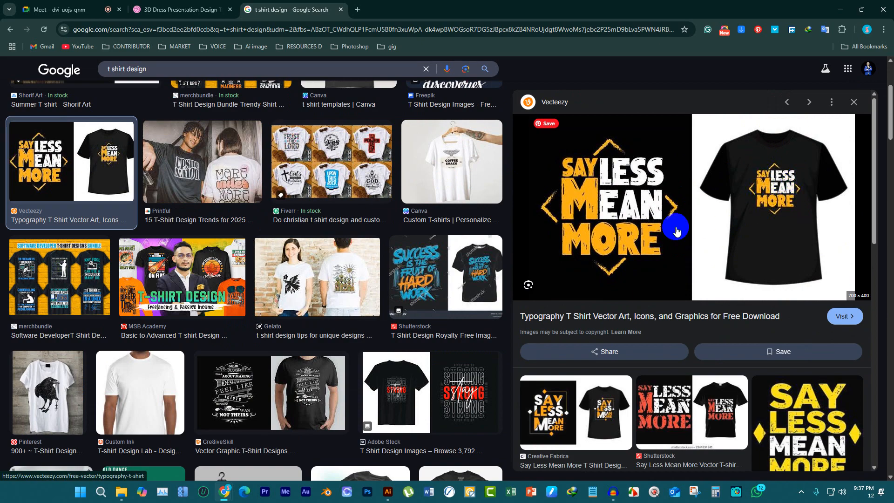
left_click(475, 273)
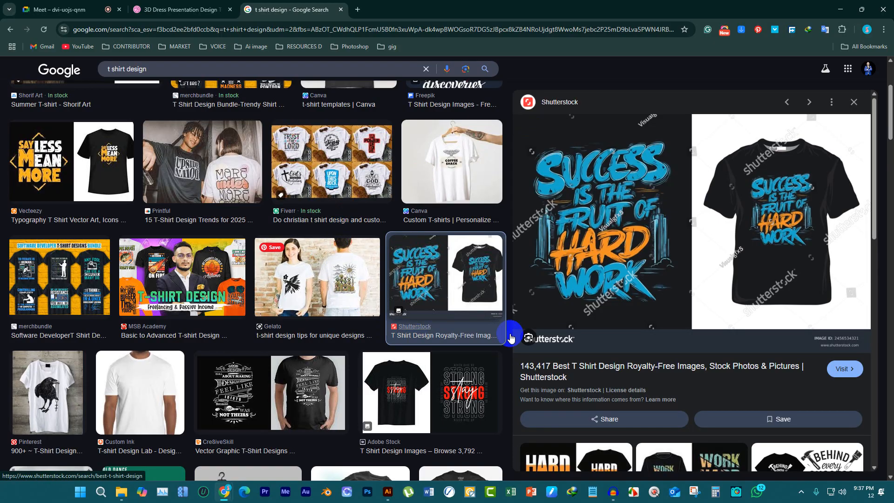
Look through more T-shirt image results and preview the DTF Station size chart placement guide
scroll(509, 143, "down", 3)
scroll(624, 269, "down", 3)
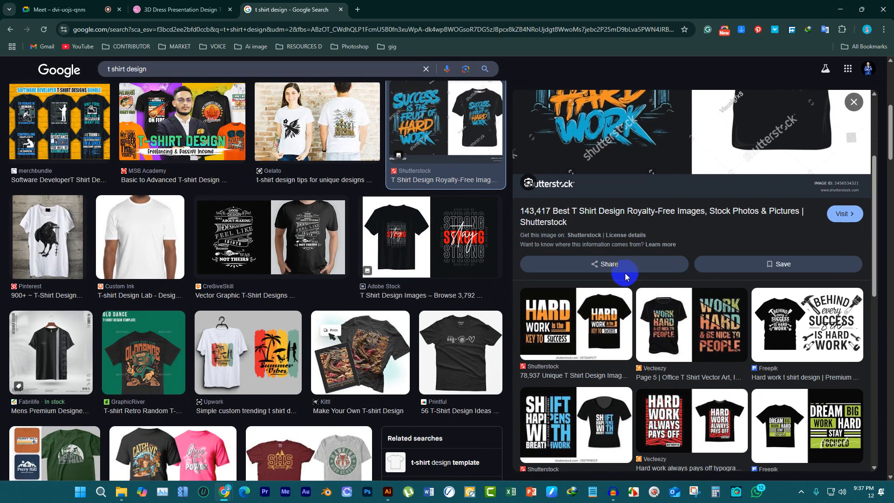
scroll(661, 284, "up", 3)
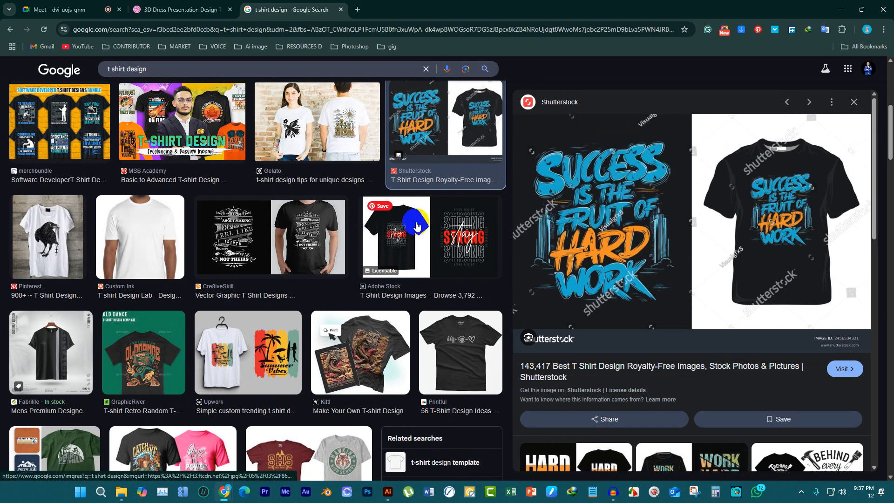
scroll(296, 215, "up", 6)
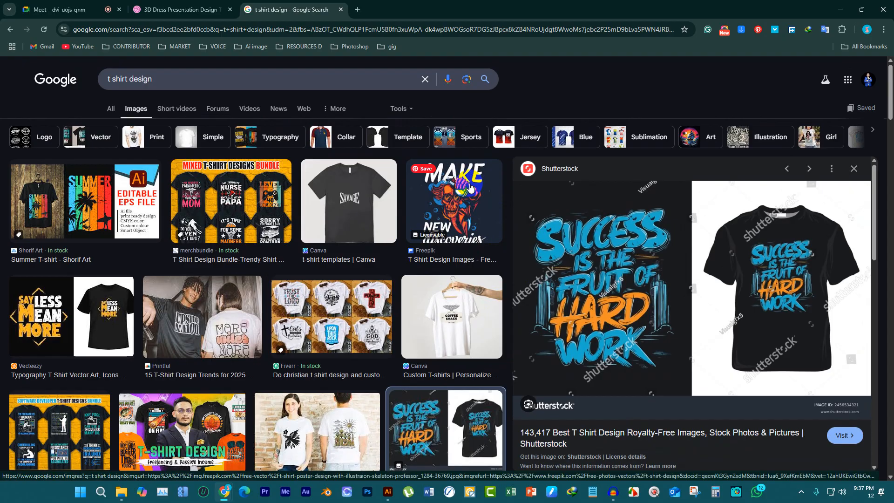
left_click(304, 210)
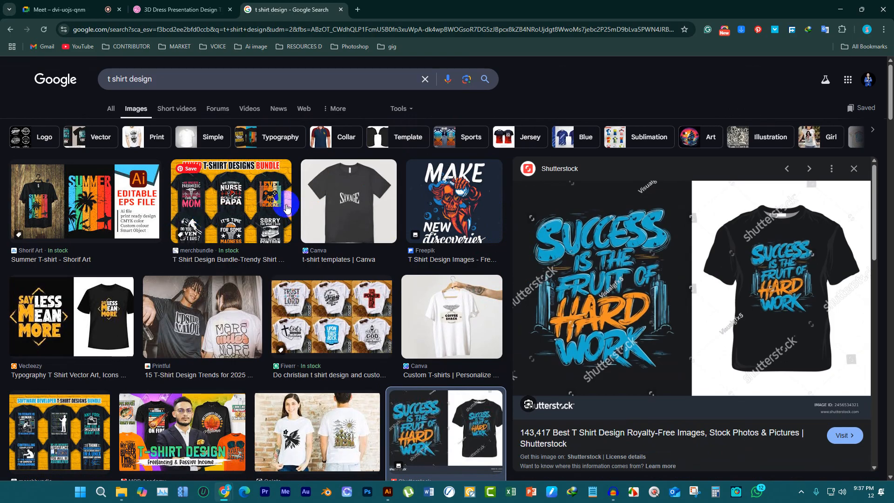
scroll(400, 259, "down", 5)
scroll(405, 264, "down", 10)
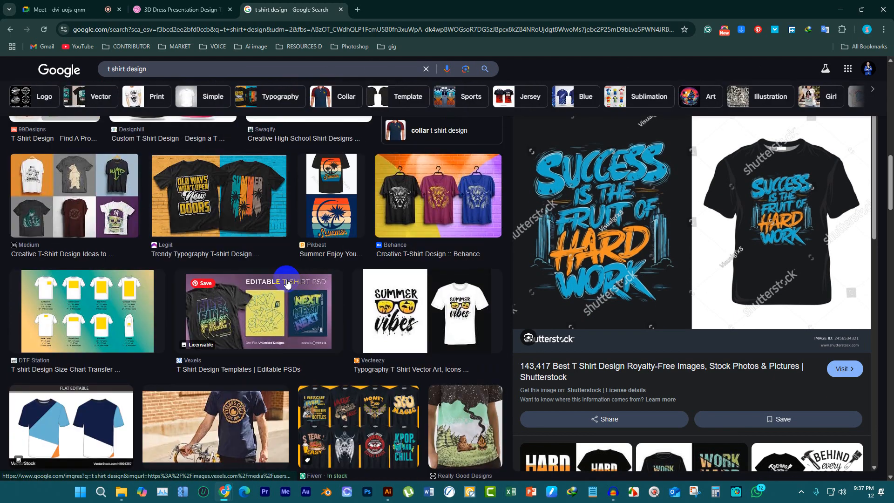
left_click(16, 295)
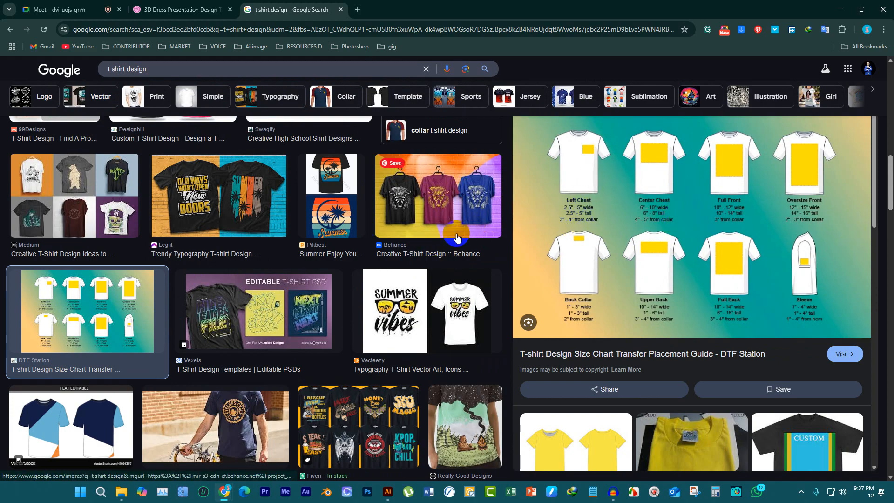
Return to the earlier image results and preview the MSB Academy T-shirt design masterclass image again
scroll(372, 246, "down", 2)
scroll(258, 236, "up", 10)
scroll(258, 236, "up", 3)
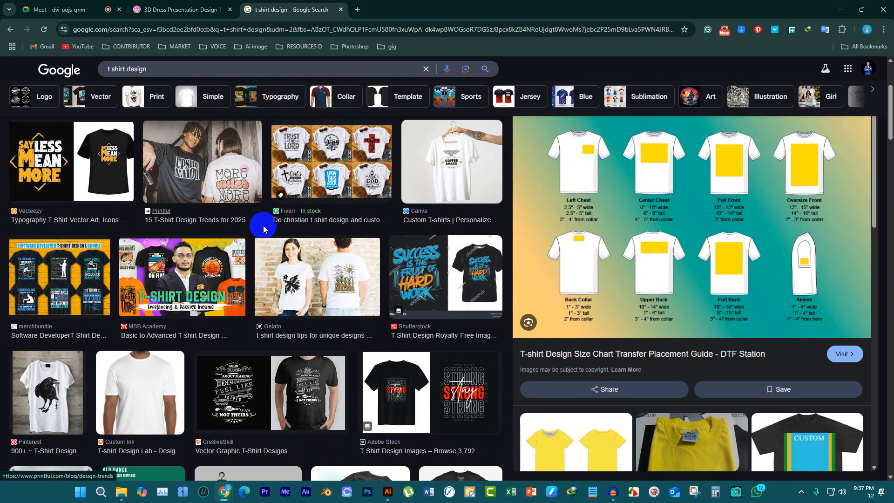
left_click(176, 273)
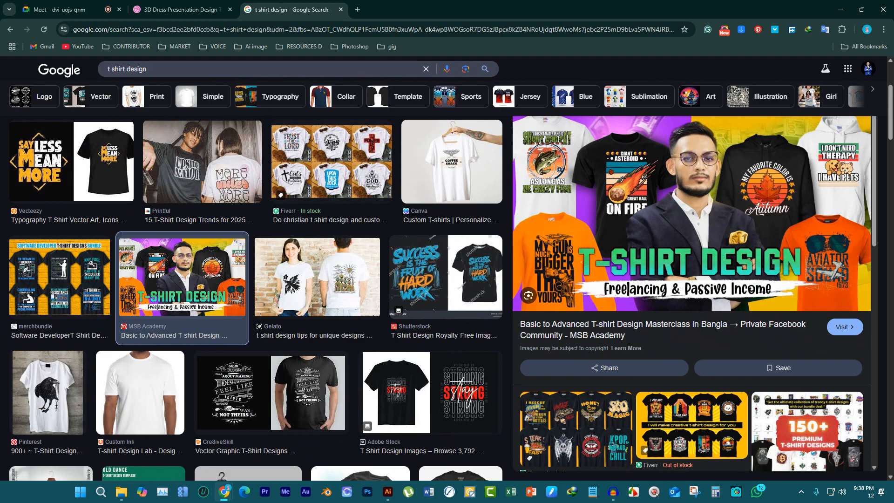
Check the Google Meet call, return to the T-shirt image results and look over more examples
left_click(100, 9)
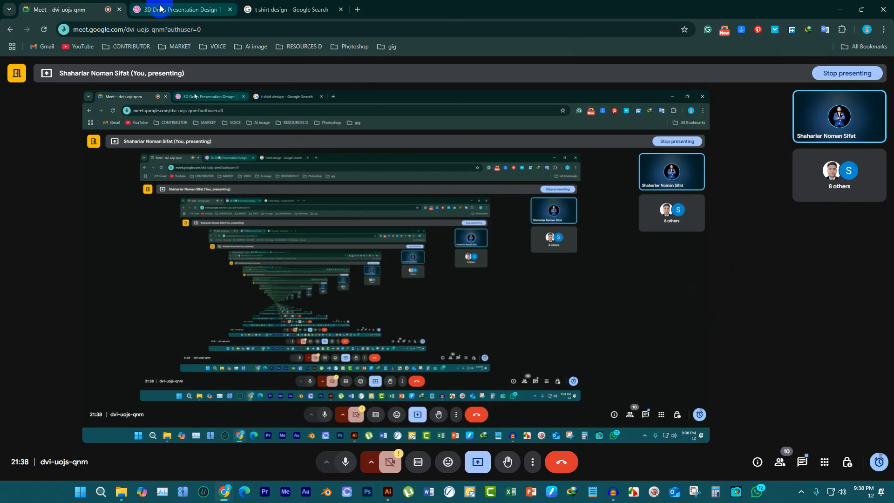
mouse_move(179, 10)
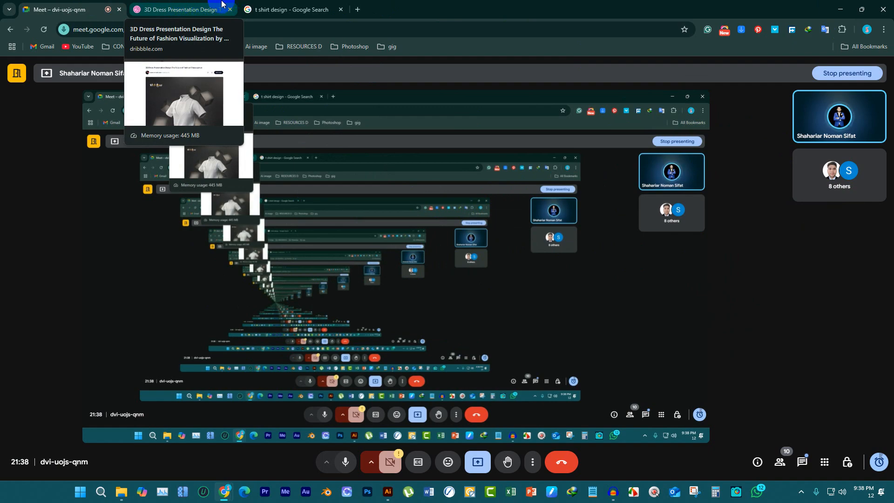
left_click(275, 7)
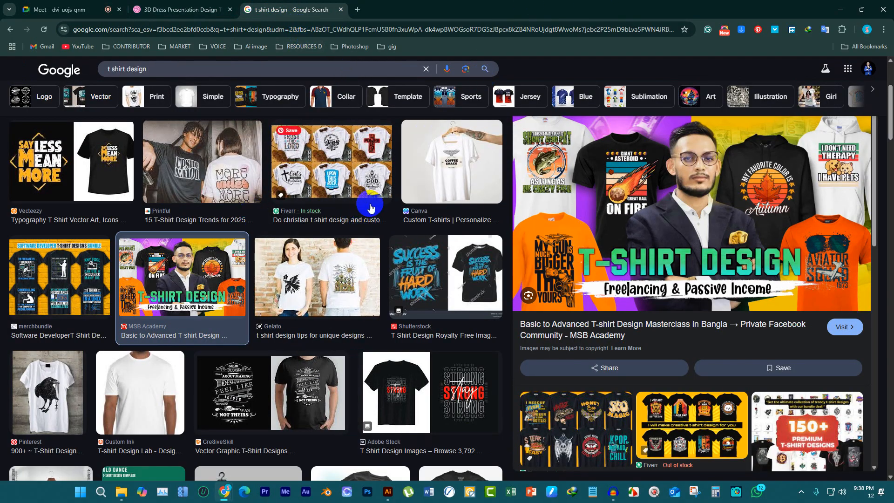
scroll(370, 208, "down", 5)
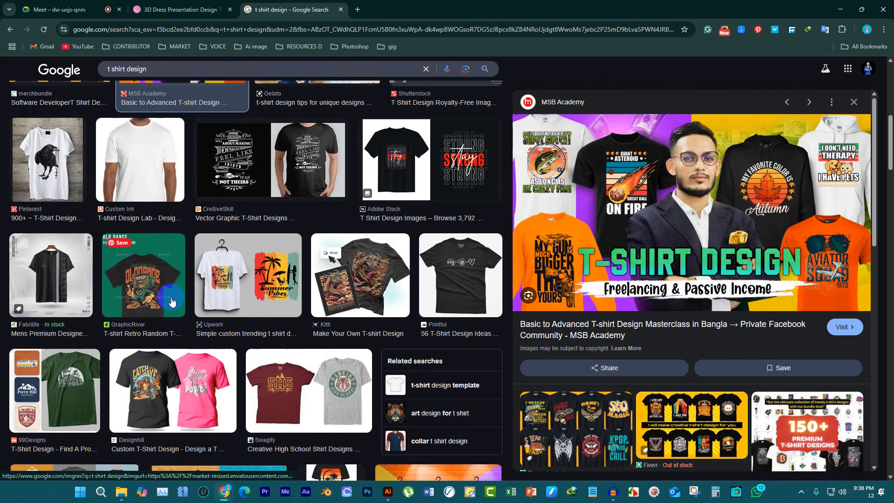
scroll(149, 295, "down", 3)
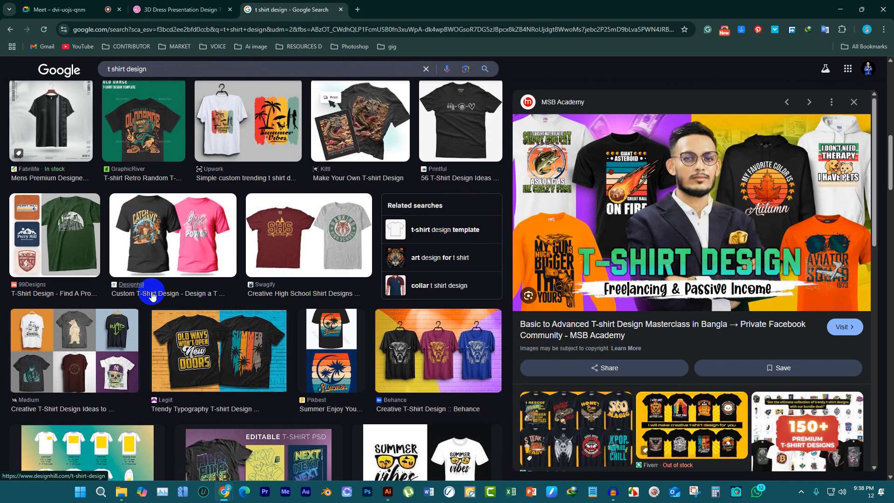
scroll(195, 293, "up", 8)
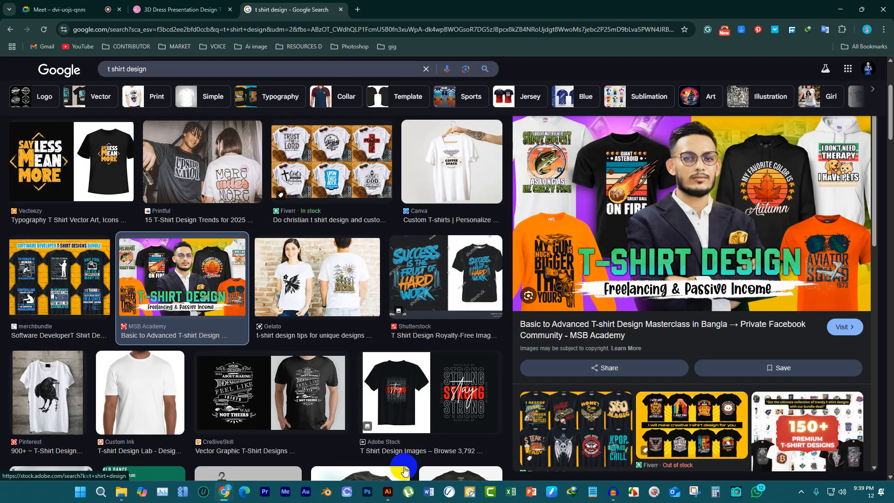
Switch back to Illustrator and examine the basic T-shirt design layouts in layouts.png
left_click(390, 493)
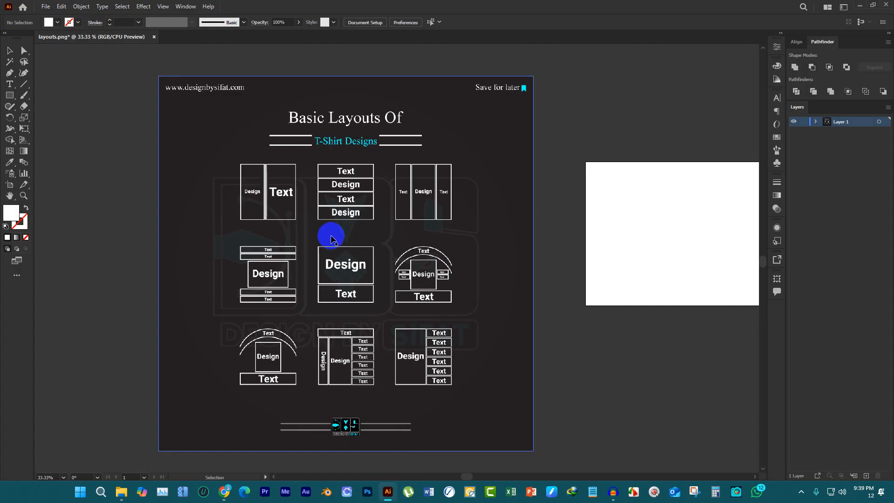
scroll(237, 183, "up", 2)
scroll(281, 247, "down", 2)
scroll(279, 247, "down", 2)
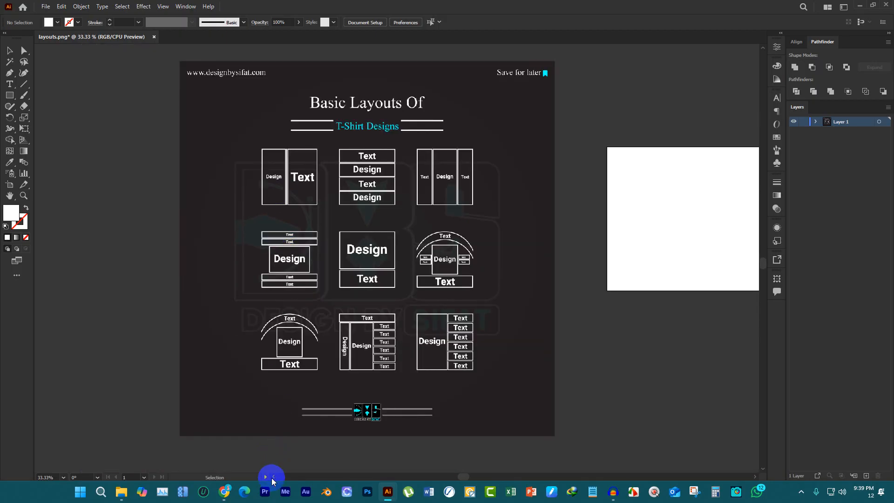
Switch to the Google image results in Chrome and search for "gym t shirt design"
mouse_move(247, 497)
left_click(204, 443)
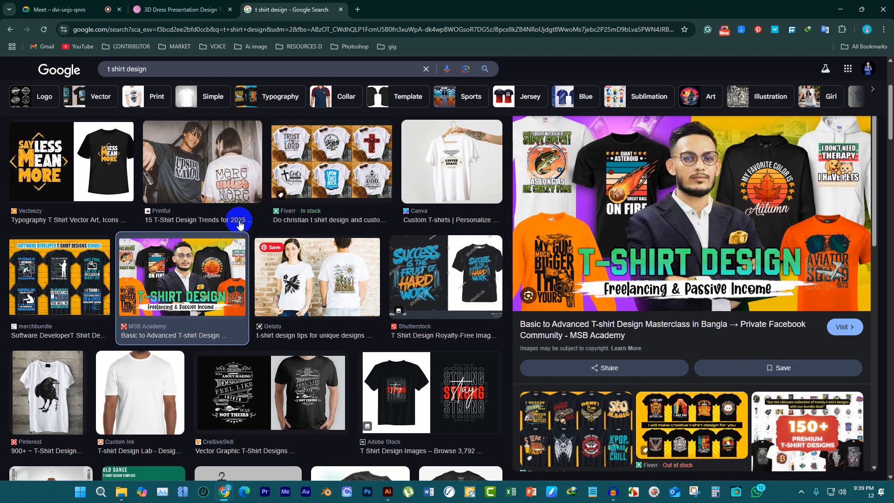
left_click_drag(155, 69, 1, 72)
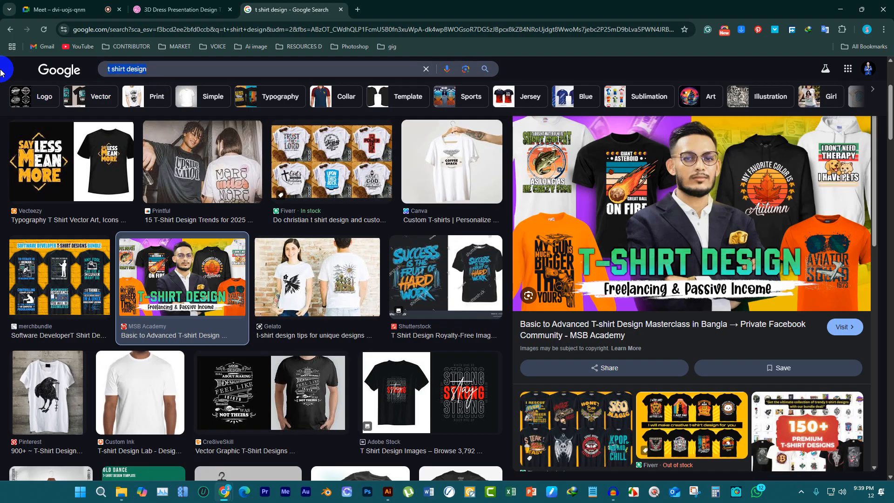
type("gym ")
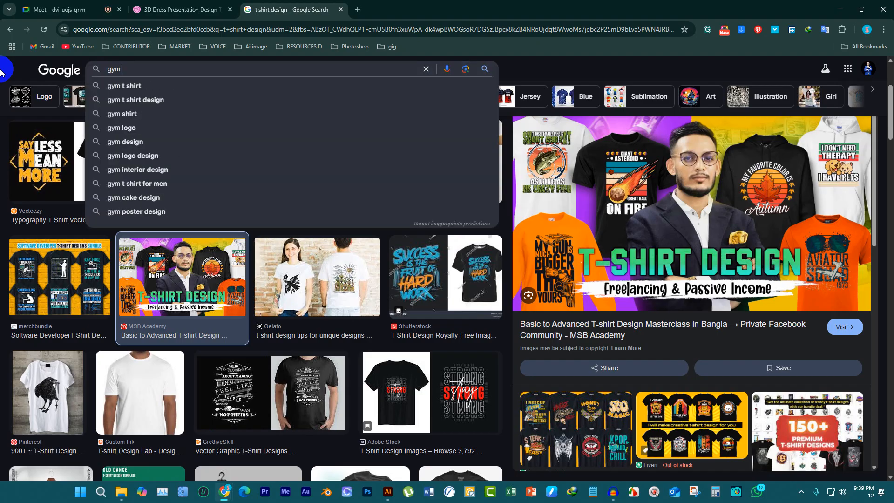
type("t shirt design")
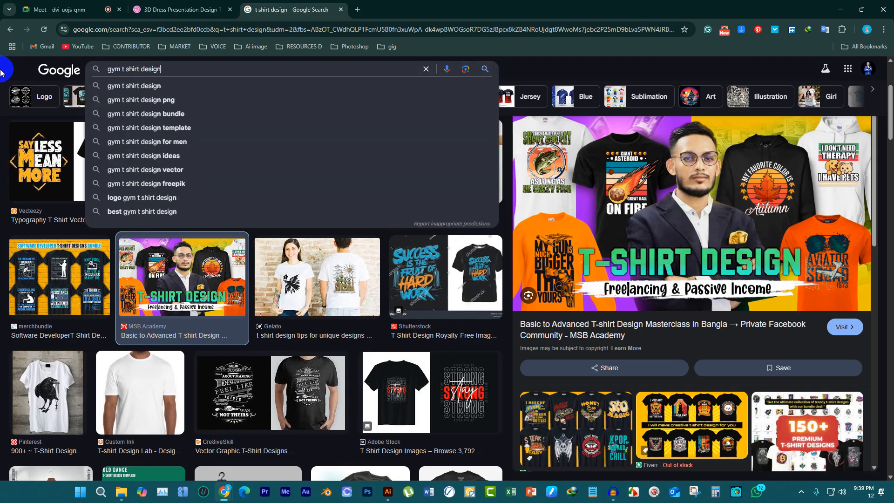
key("Return")
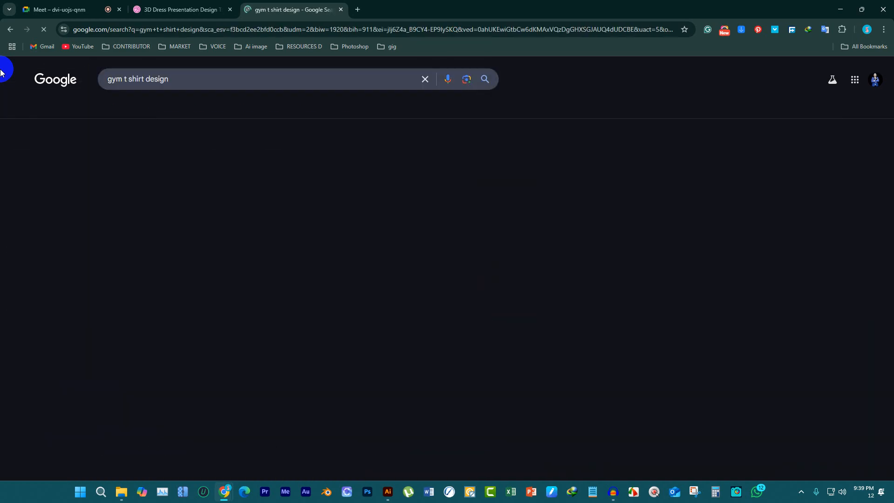
Preview the Vecteezy "Work Hard Stay Humble", merchbundle bundle and GraphicRiver gym T-shirt designs, and look over more gym results
scroll(350, 213, "down", 2)
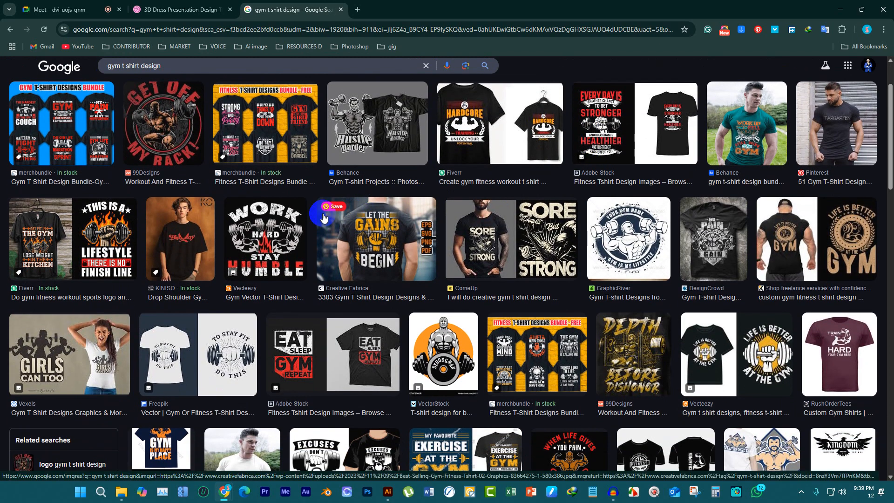
left_click(285, 240)
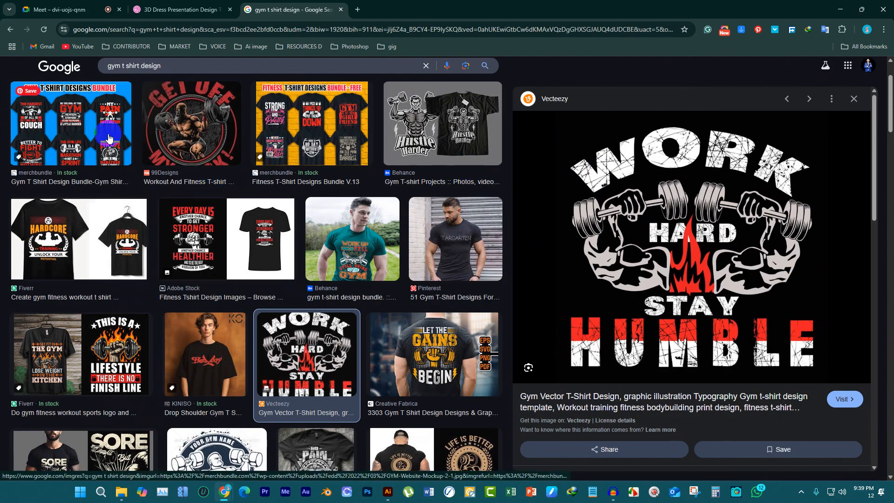
left_click(107, 133)
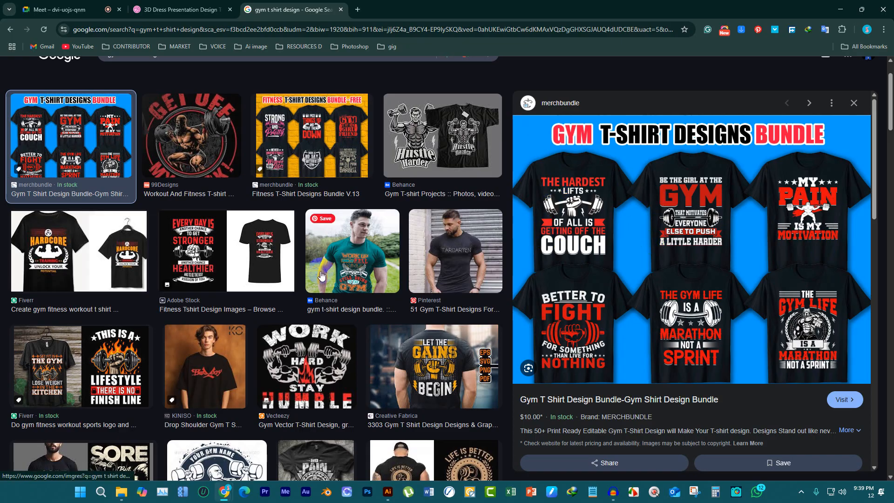
scroll(236, 279, "down", 5)
left_click(233, 249)
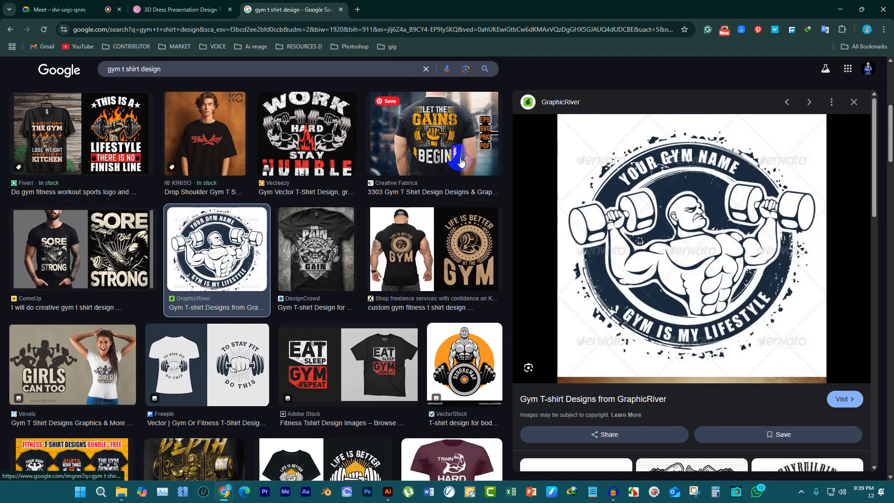
scroll(608, 238, "down", 2)
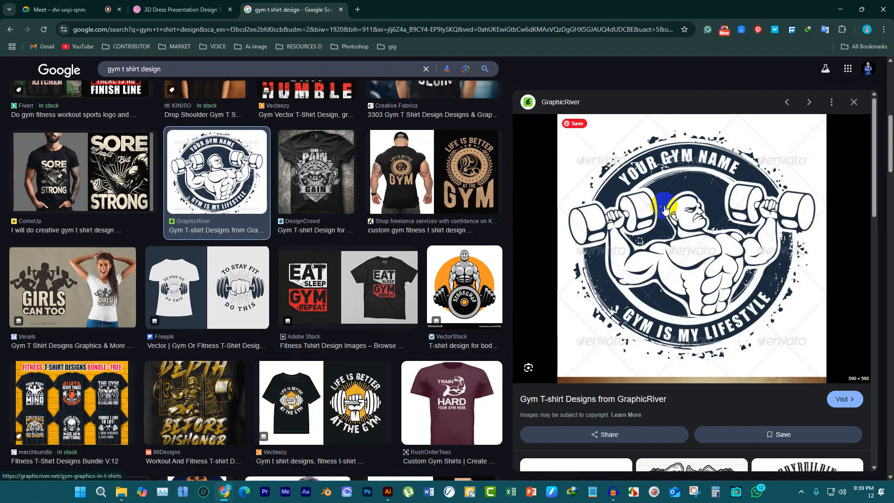
scroll(259, 294, "down", 3)
scroll(233, 274, "down", 3)
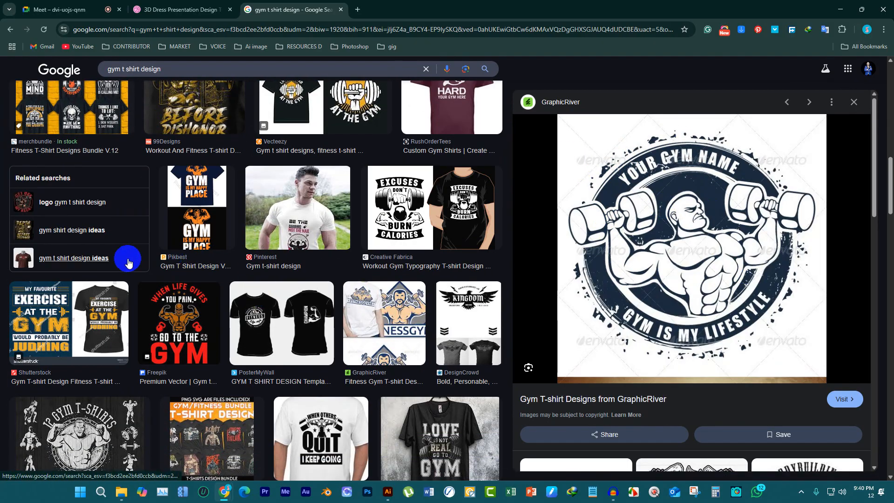
scroll(136, 255, "down", 5)
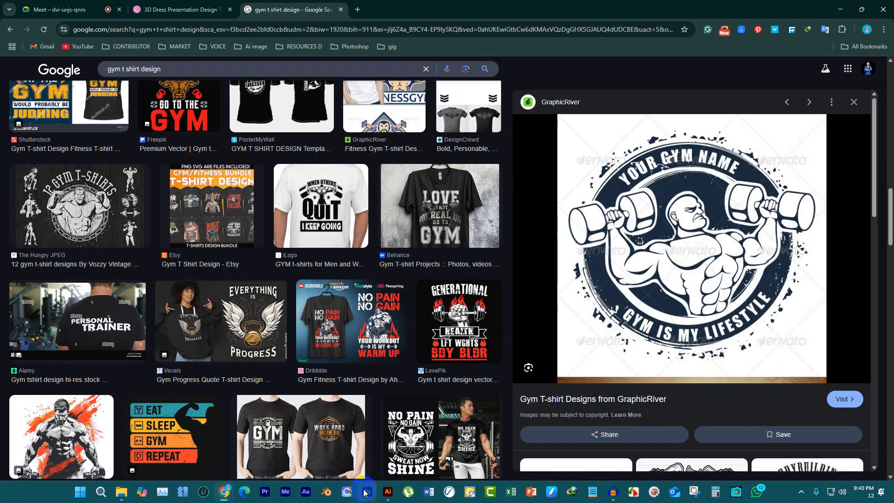
Switch back to Illustrator and examine the layouts in layouts.png, especially the first one with side-by-side Design and Text sections
left_click(387, 492)
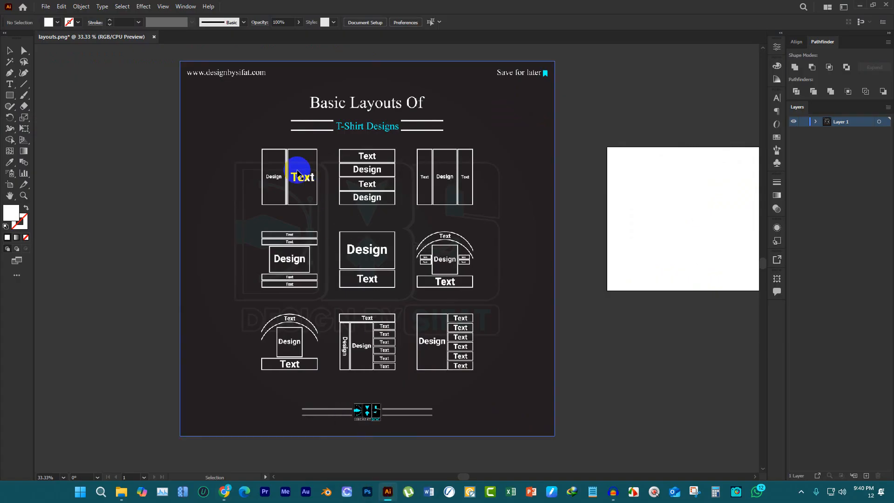
scroll(276, 179, "up", 2)
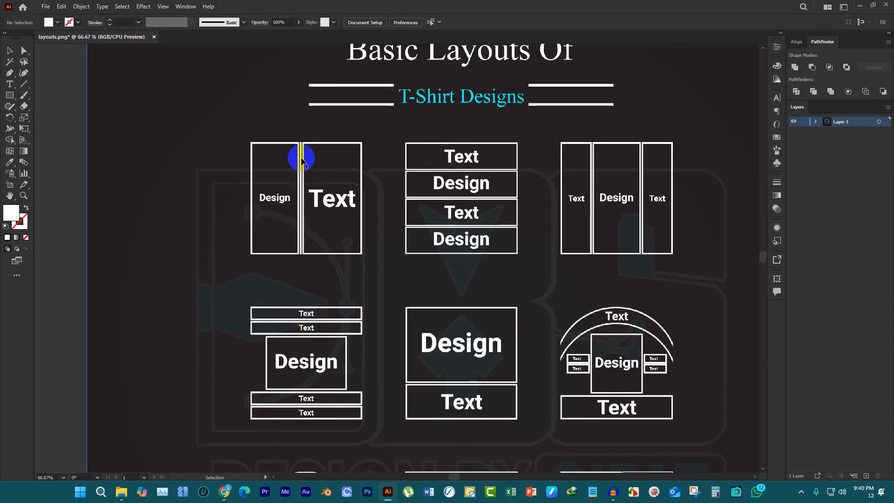
scroll(283, 169, "down", 2)
scroll(288, 170, "down", 1)
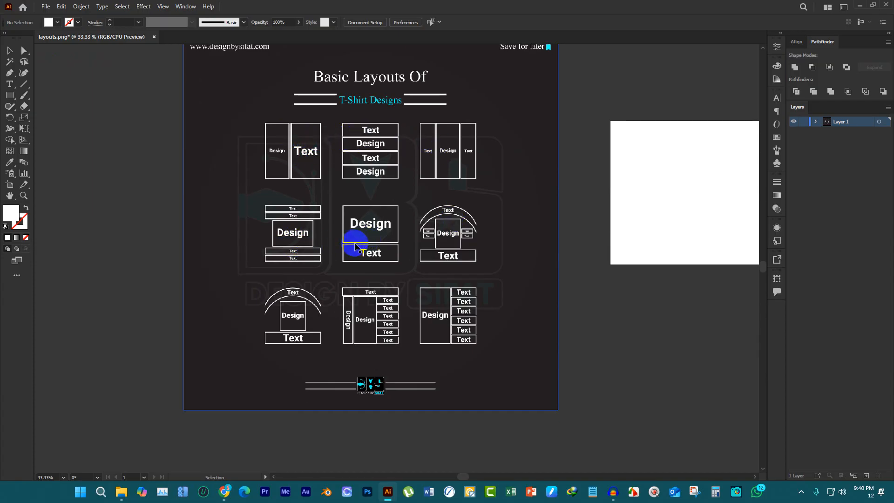
scroll(354, 300, "up", 1)
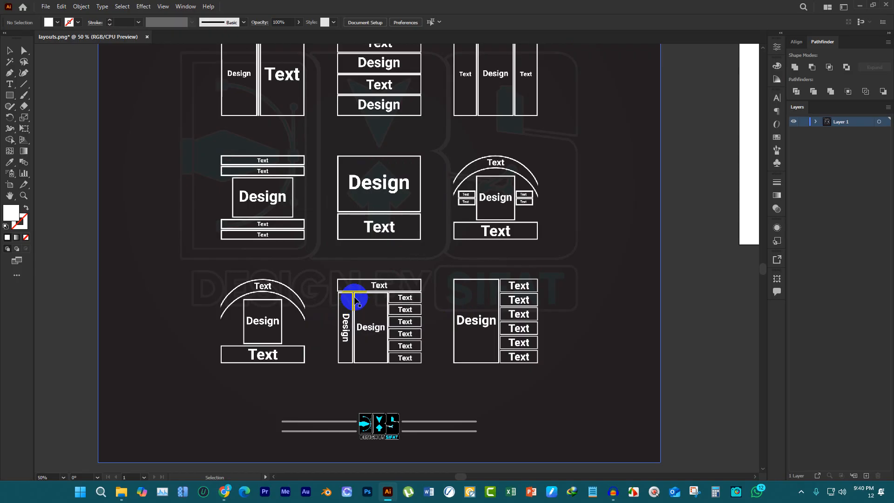
scroll(360, 284, "up", 2)
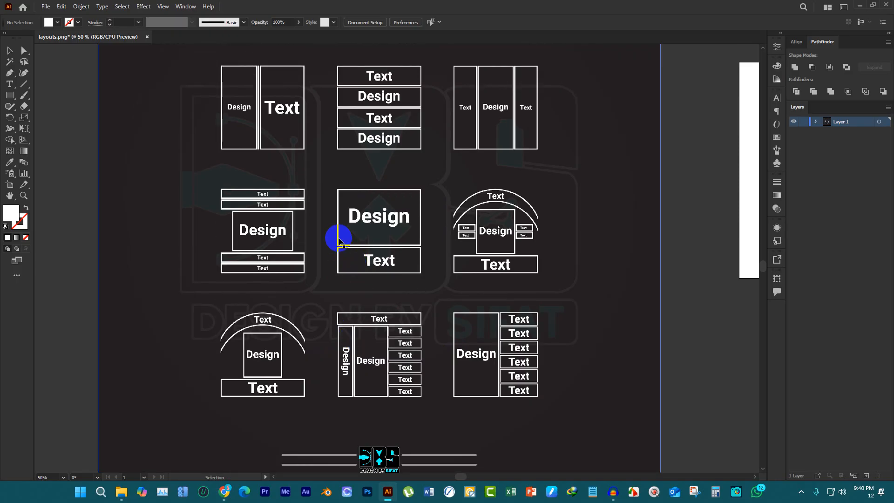
scroll(265, 113, "up", 1)
scroll(210, 126, "up", 2)
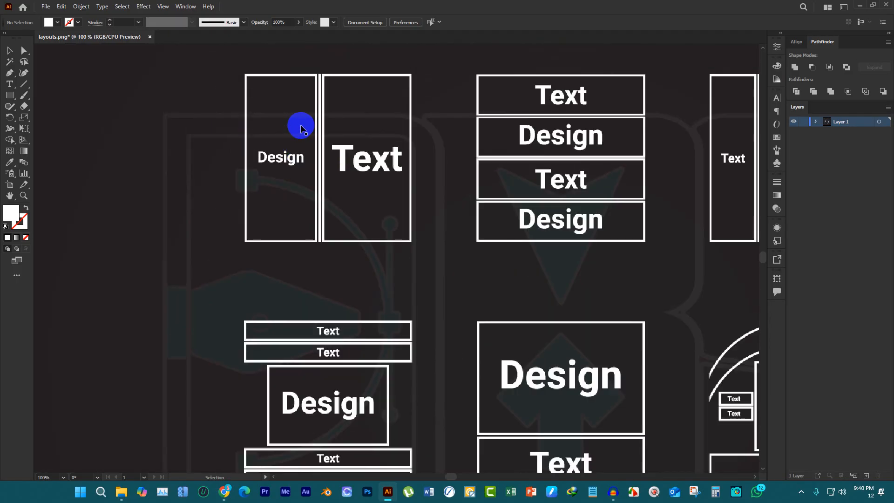
scroll(300, 127, "up", 2)
scroll(302, 163, "up", 2)
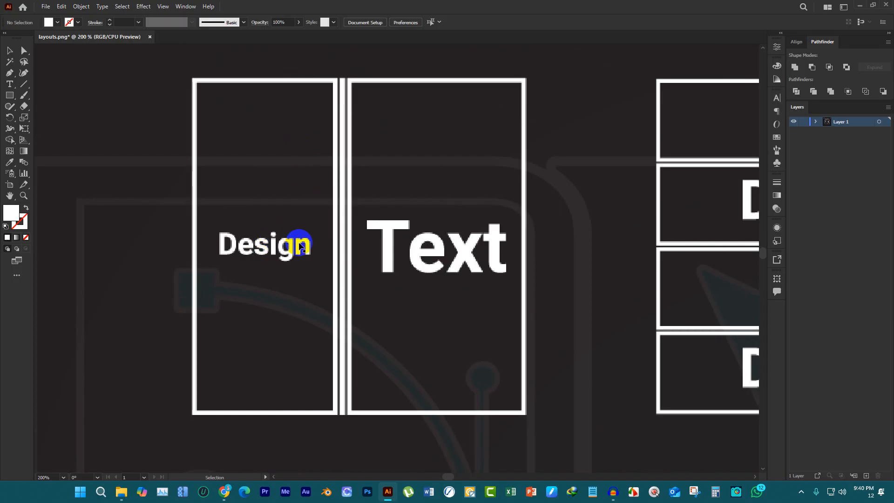
scroll(366, 241, "down", 2)
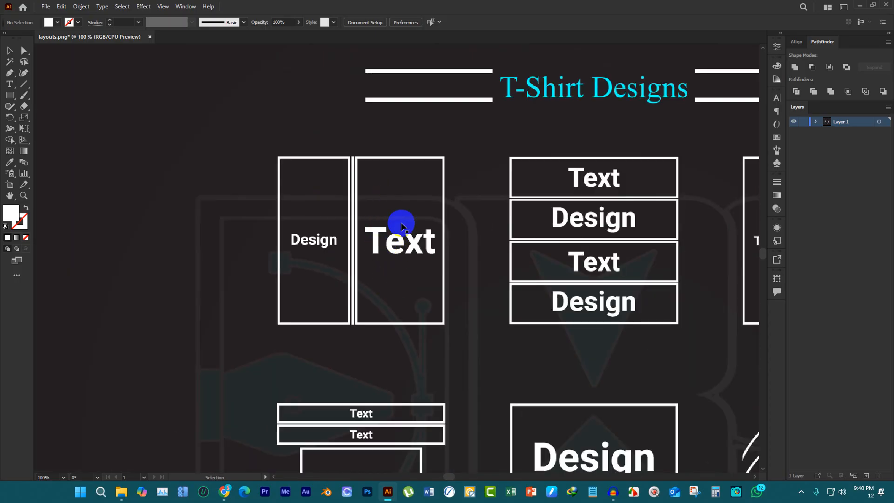
scroll(380, 161, "down", 2)
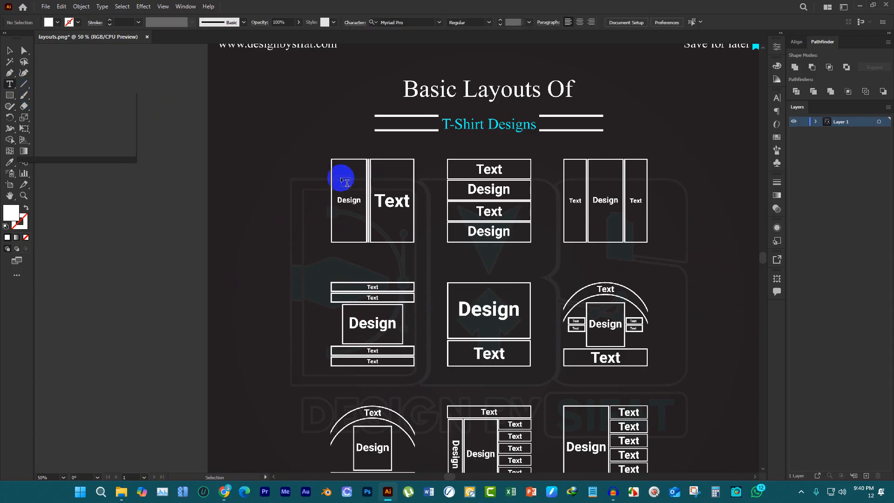
Add a Lorem ipsum point text in the Text section of the first layout and scale it up to about 22.9 pt
scroll(367, 174, "up", 1)
left_click(395, 177)
scroll(426, 185, "up", 3)
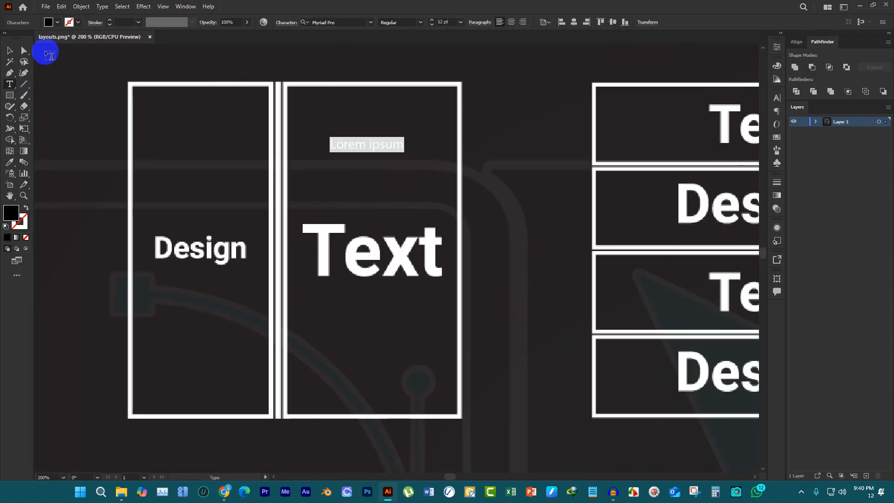
left_click(9, 50)
left_click_drag(403, 152, 437, 158)
Change the fill colour of the Lorem ipsum text to red
left_click(58, 22)
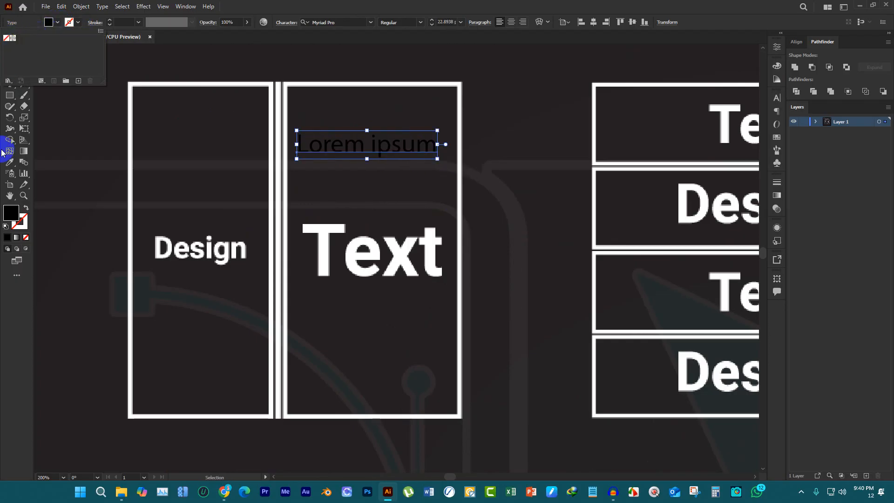
double_click(11, 212)
left_click(593, 166)
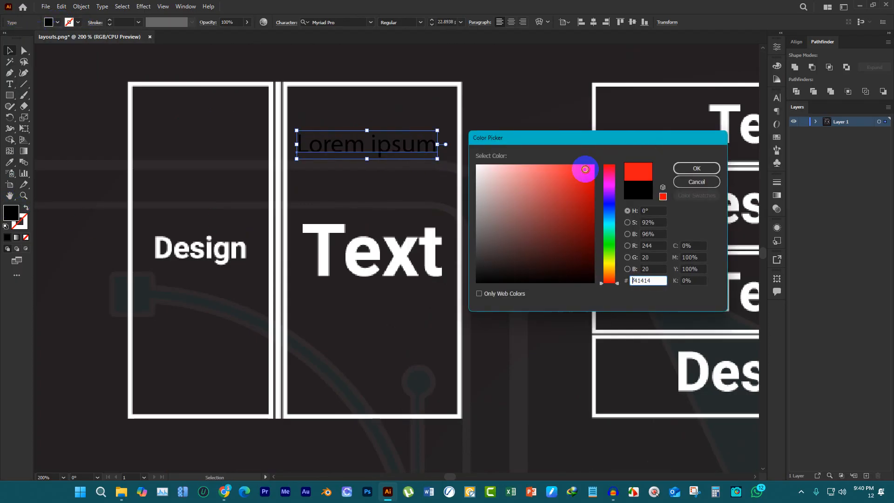
left_click(705, 167)
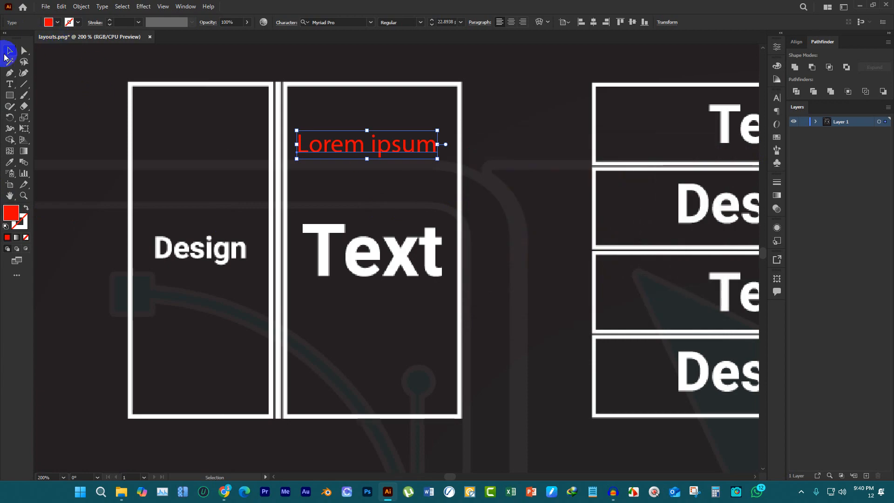
Try to stack evenly spaced copies of the Lorem ipsum text down the Text section of the first layout
left_click_drag(365, 148, 376, 191)
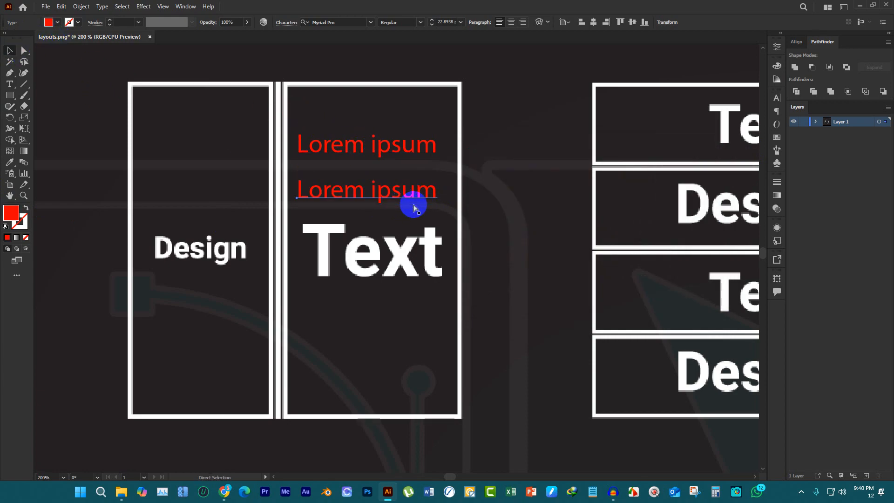
key("ctrl+d")
key("ctrl+d")
key("ctrl+z")
key("ctrl+z")
key("ctrl+z")
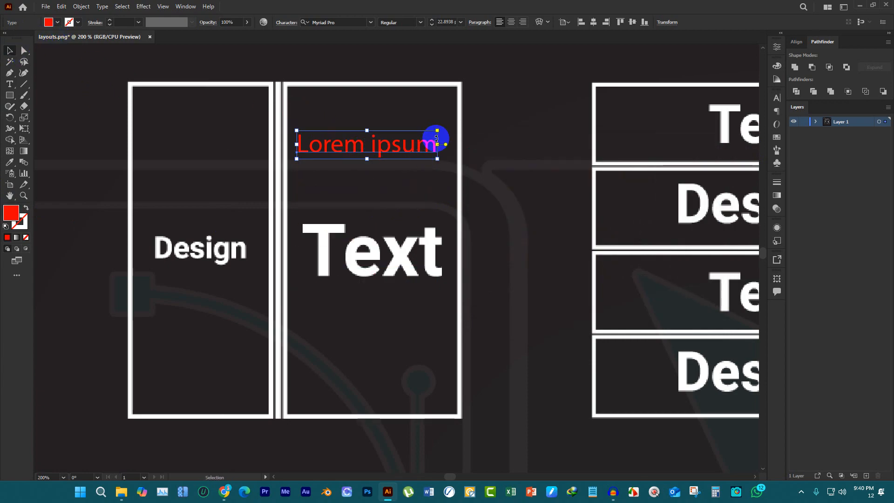
Rotate the red Lorem ipsum text 90° clockwise so it runs vertically in the first layout's Text section
left_click_drag(441, 126, 375, 219)
left_click_drag(355, 151, 366, 228)
scroll(286, 224, "down", 4)
key("ctrl+z")
scroll(372, 198, "down", 2)
scroll(395, 186, "up", 2)
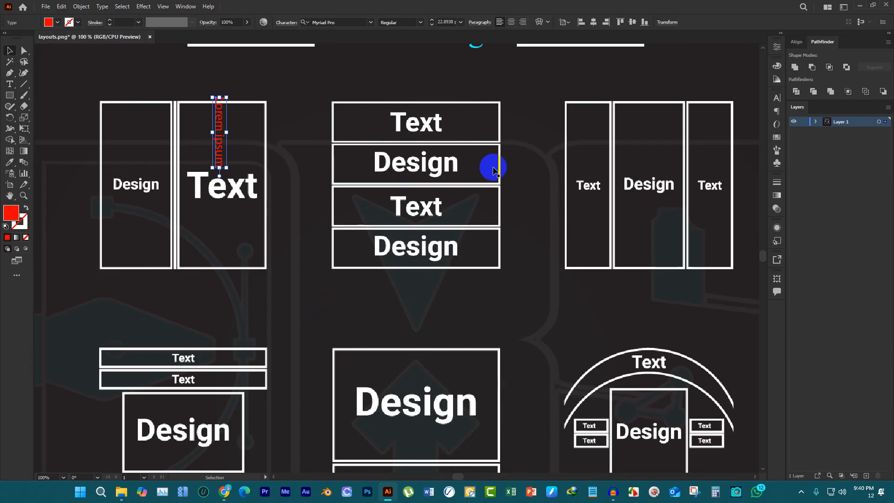
Examine the remaining layouts, including the three-column, the arched text and the multi-row text arrangements
scroll(512, 162, "down", 5)
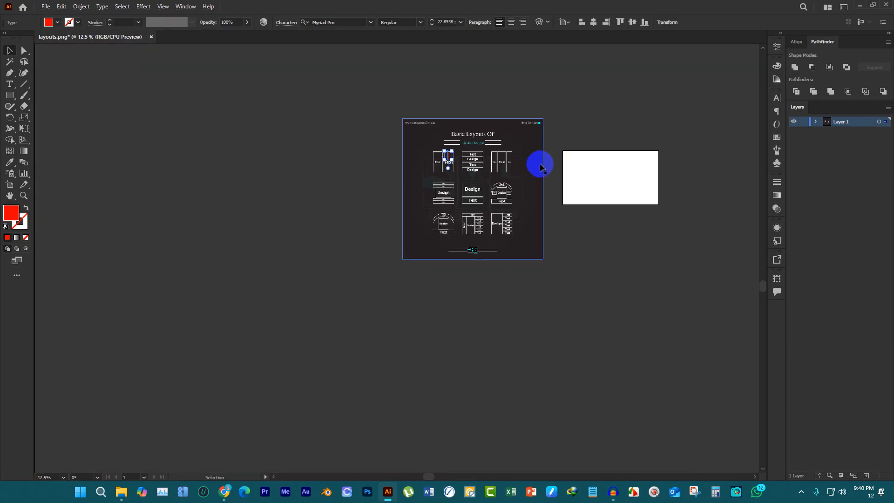
scroll(530, 168, "up", 3)
scroll(471, 125, "up", 3)
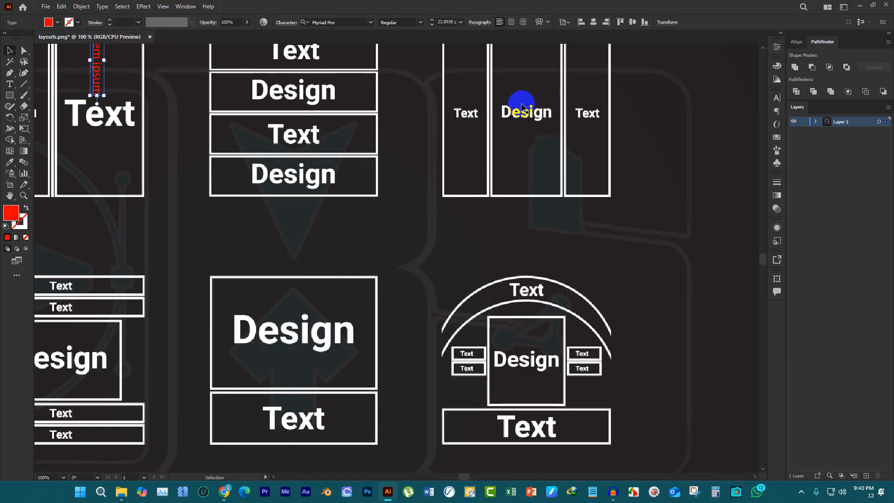
scroll(559, 163, "down", 4)
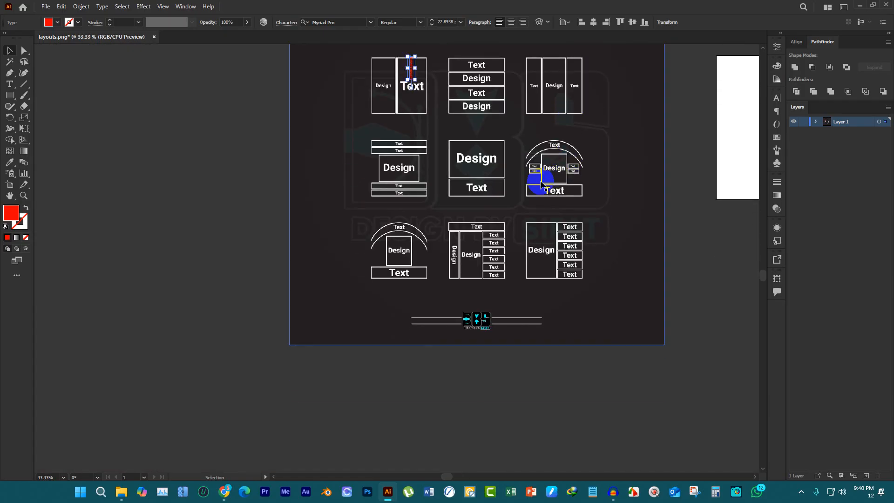
scroll(535, 176, "up", 4)
scroll(538, 156, "up", 1)
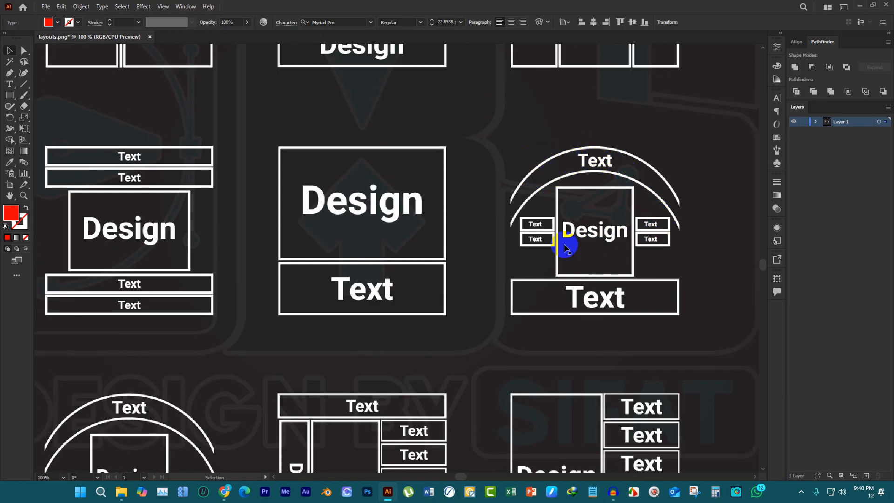
scroll(568, 238, "up", 2)
scroll(591, 264, "down", 5)
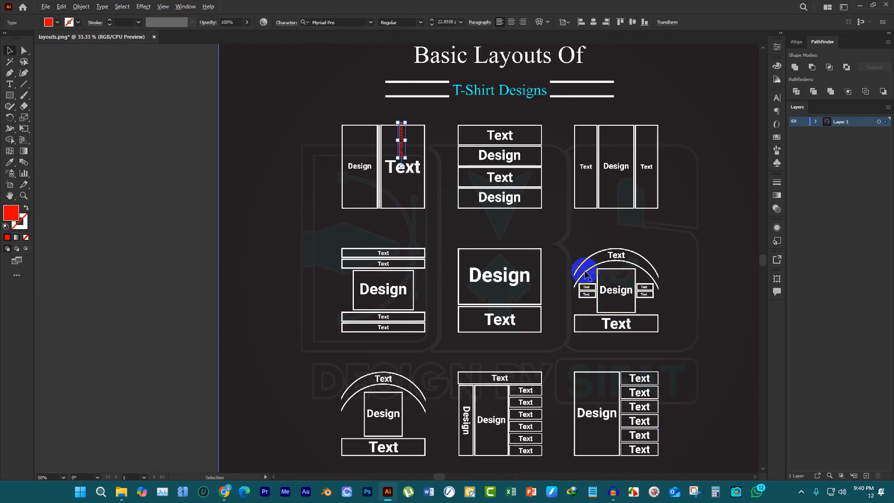
scroll(590, 251, "down", 1)
scroll(485, 301, "up", 1)
scroll(488, 303, "up", 3)
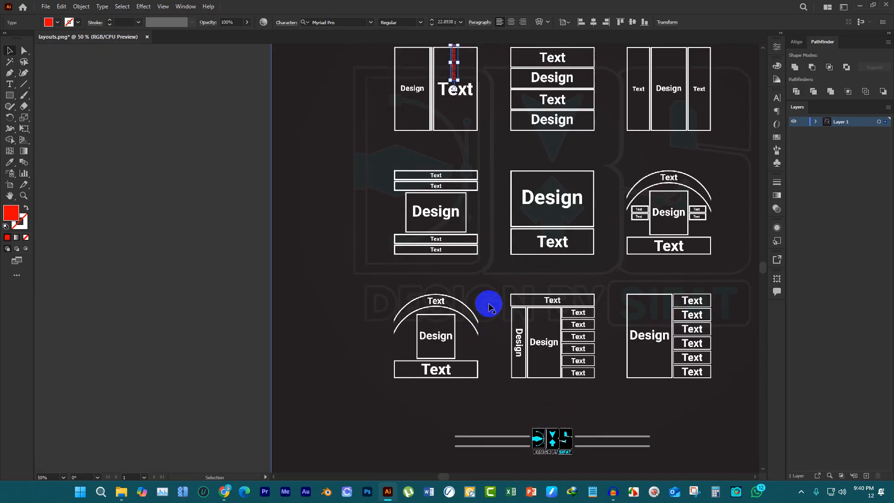
Move the red Lorem ipsum text off the artboard onto the empty canvas and rotate it back to horizontal
scroll(473, 228, "up", 1)
left_click_drag(455, 176, 194, 183)
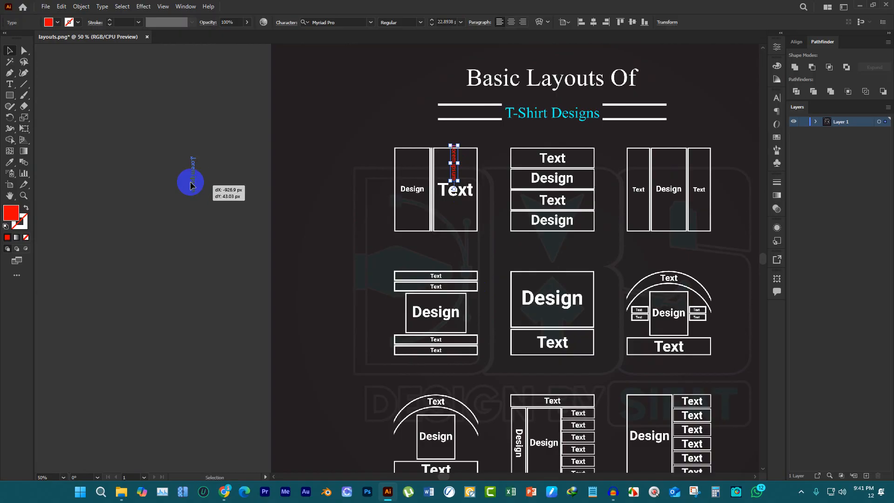
scroll(194, 184, "up", 3)
left_click_drag(222, 111, 157, 149)
scroll(158, 149, "up", 3)
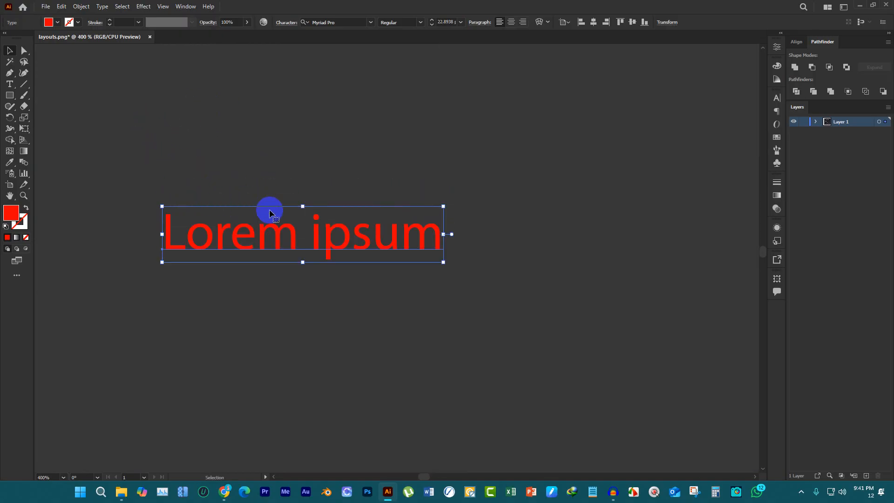
Start a warp on the Lorem ipsum text and preview the styles from Arc Lower through Squeeze
left_click(540, 22)
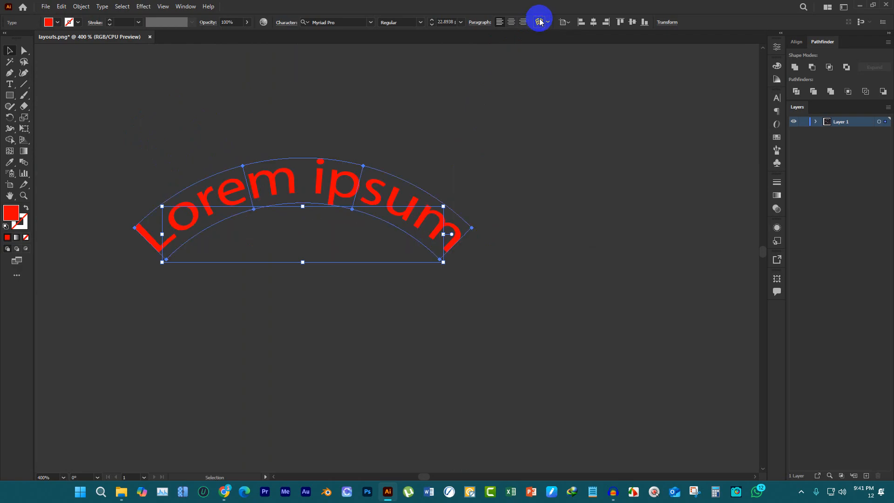
left_click(675, 115)
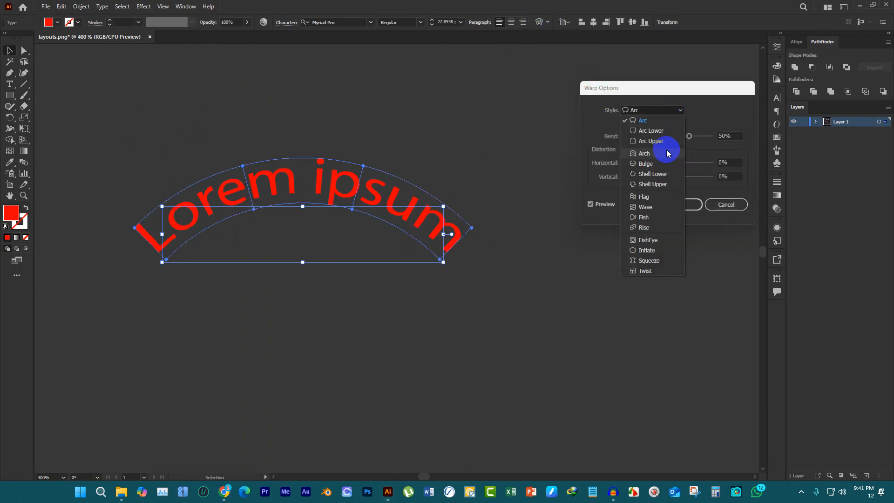
left_click(665, 125)
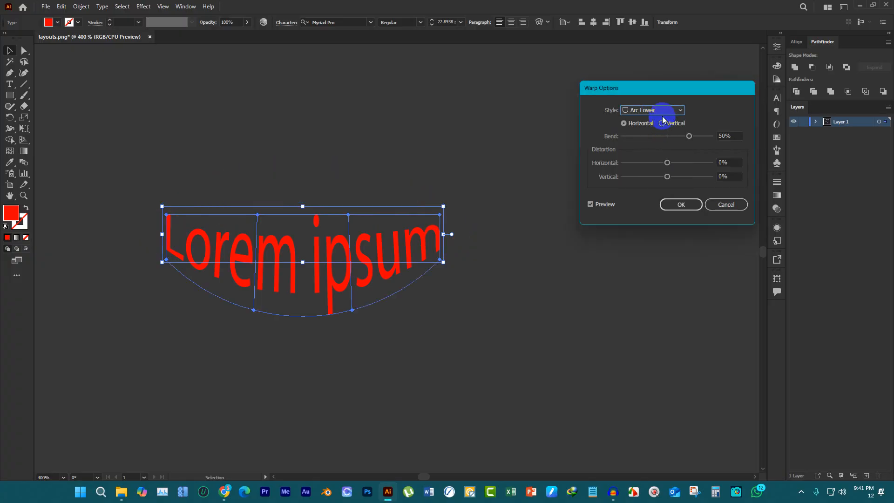
scroll(666, 113, "down", 1)
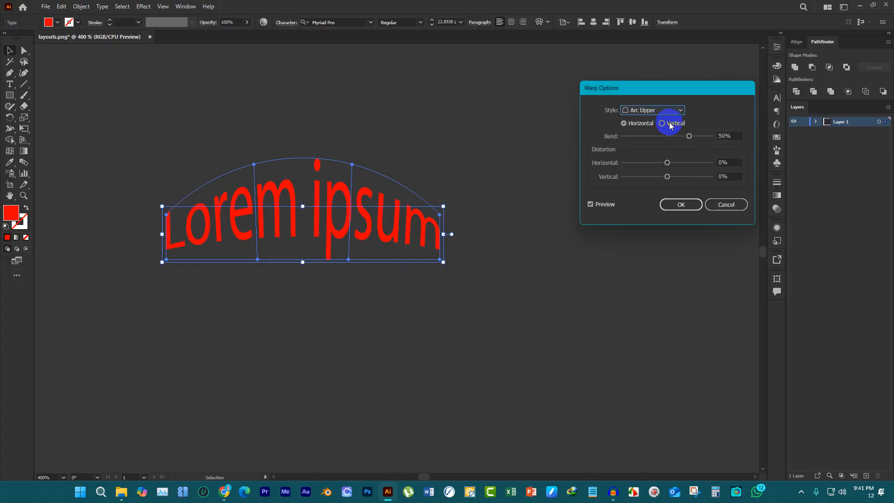
key("Down")
key("Down")
key("Down")
key("Down")
key("Down")
key("Down")
key("Down")
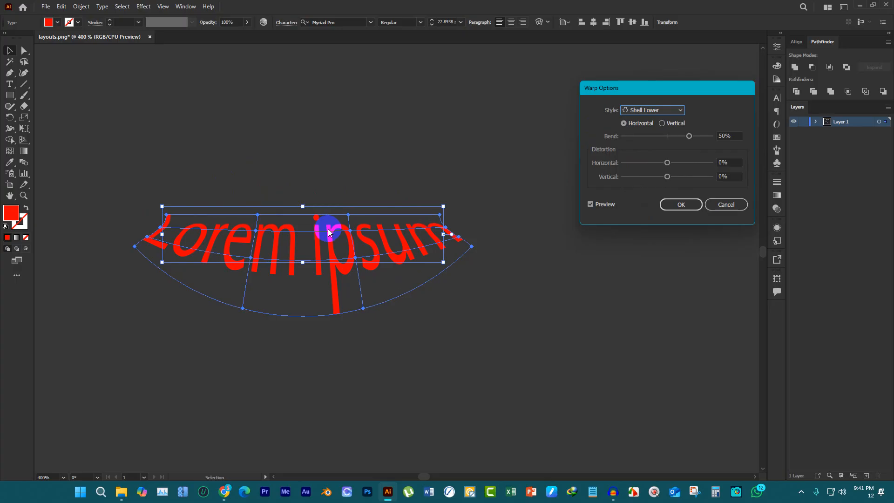
key("Down")
key("Down")
key("Down")
key("Down")
key("Down")
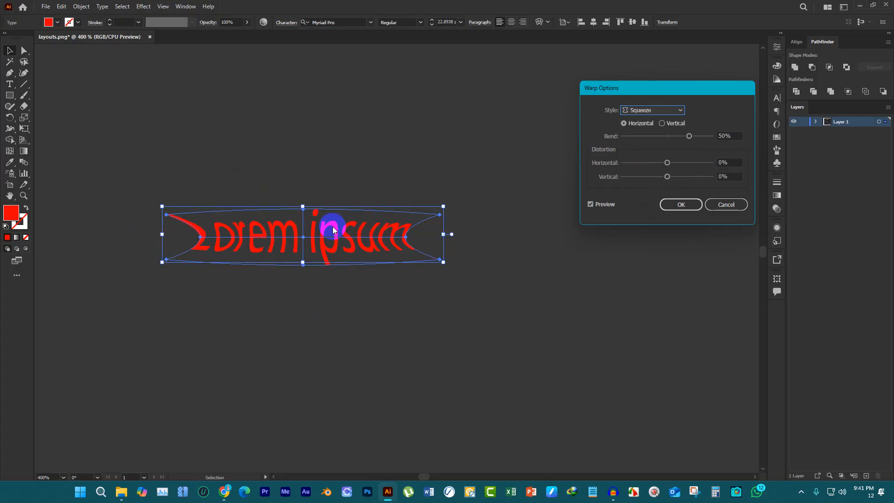
Return to the Arch warp style and compare its vertical and horizontal orientations, ending on horizontal
key("Up")
key("Up")
key("Up")
key("Up")
key("Up")
key("Up")
key("Up")
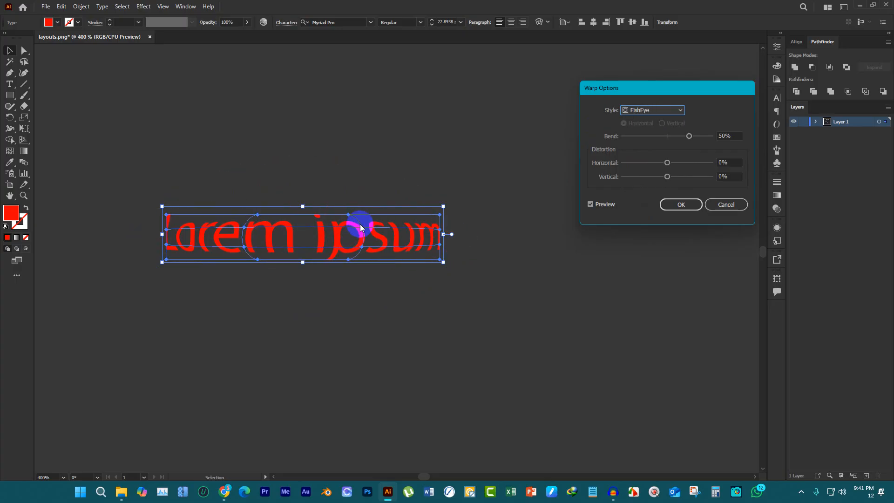
key("Up")
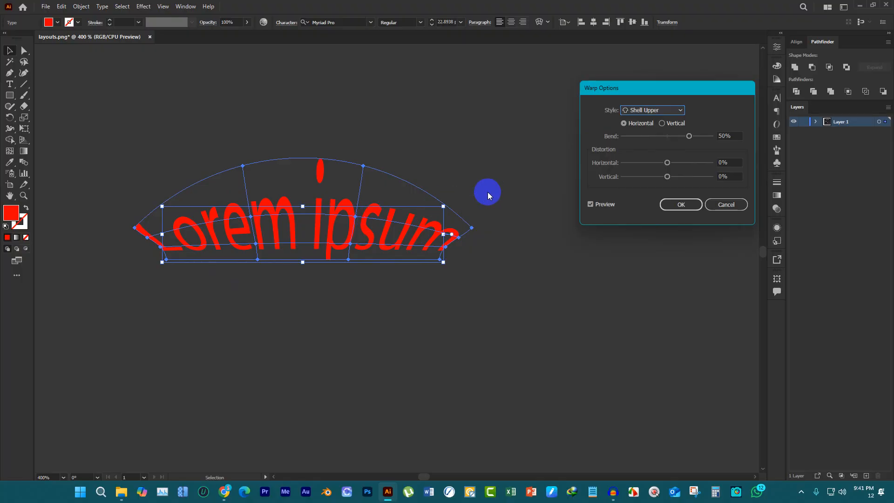
key("Up")
key("Up")
key("Up")
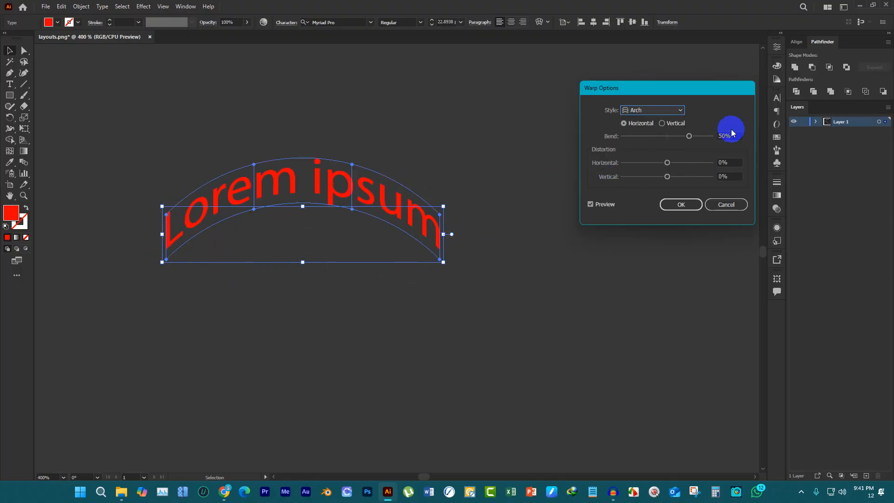
left_click(662, 123)
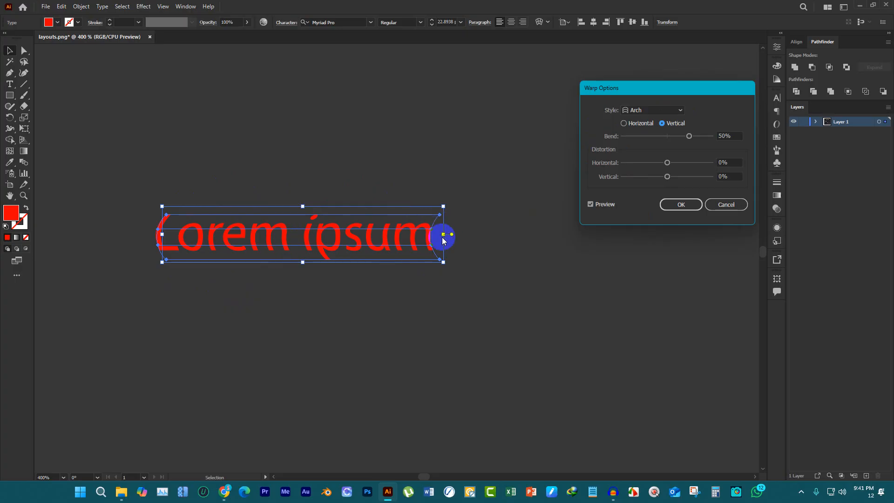
left_click(626, 124)
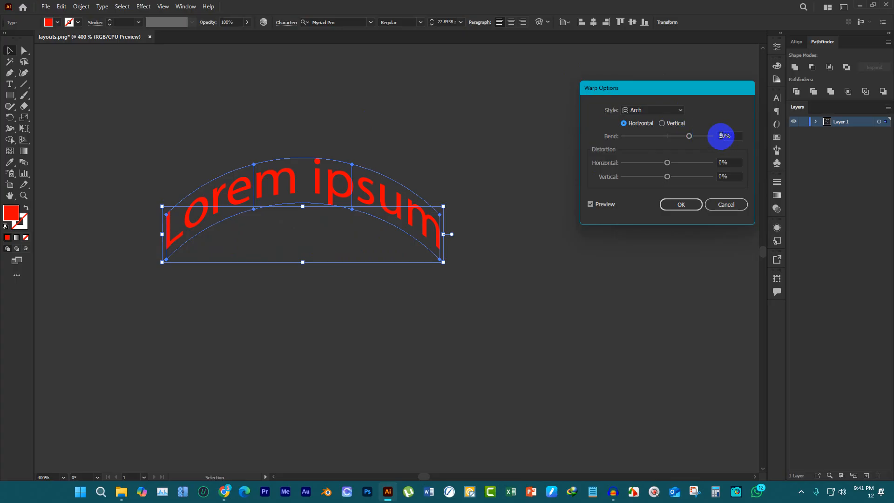
Try the Arch warp with a -44% bend, 5% horizontal and -72% vertical distortion, and cancel it
left_click_drag(690, 138, 641, 141)
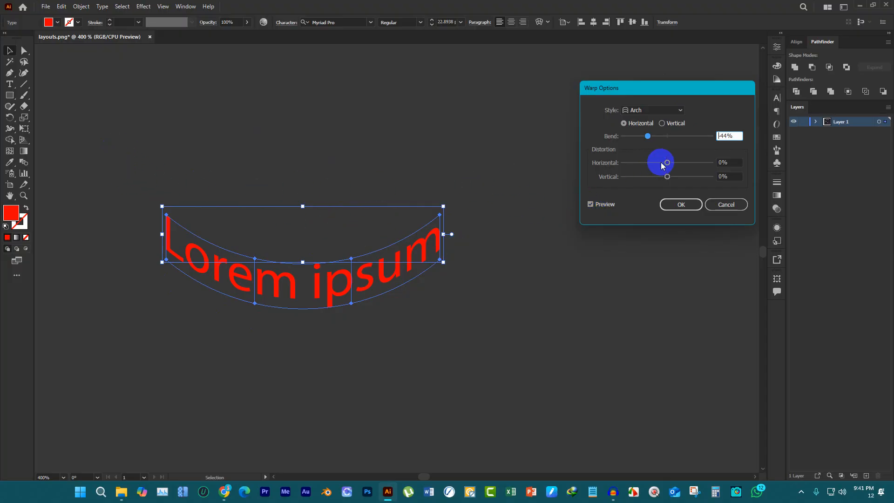
mouse_move(666, 164)
left_mouse_down()
mouse_move(690, 163)
mouse_move(632, 167)
mouse_move(703, 180)
mouse_move(670, 176)
left_mouse_up()
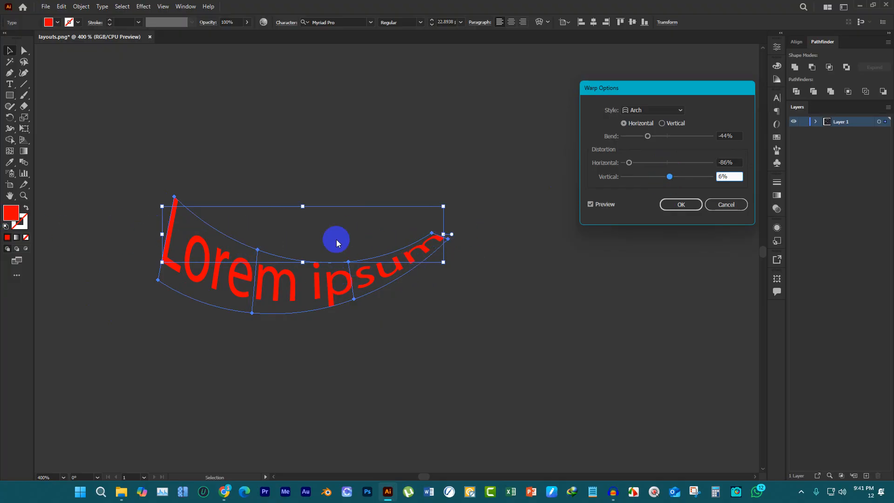
left_click_drag(628, 163, 669, 162)
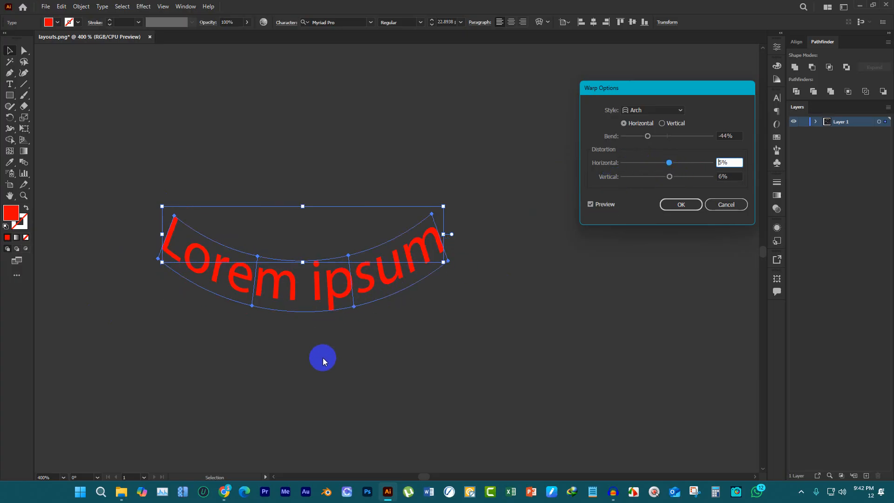
left_click_drag(669, 176, 633, 186)
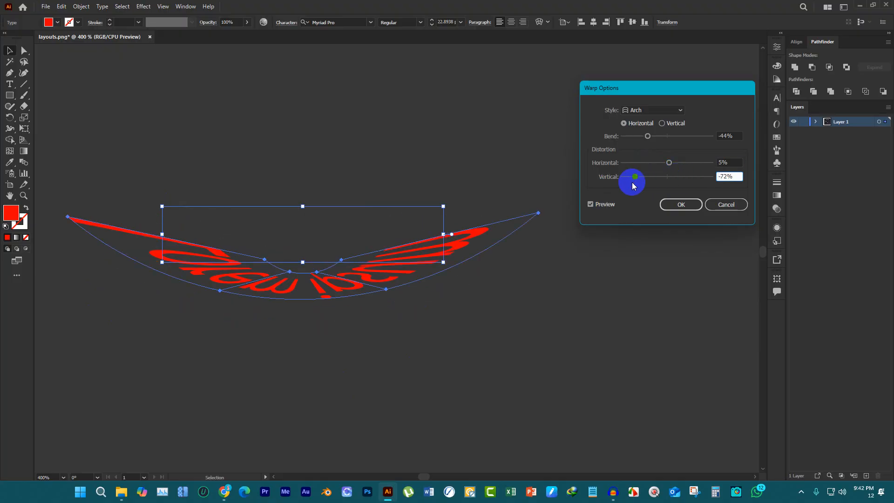
left_click(727, 204)
Delete the Lorem ipsum text from the canvas
left_click(276, 181)
left_click_drag(228, 166, 347, 283)
key("Delete")
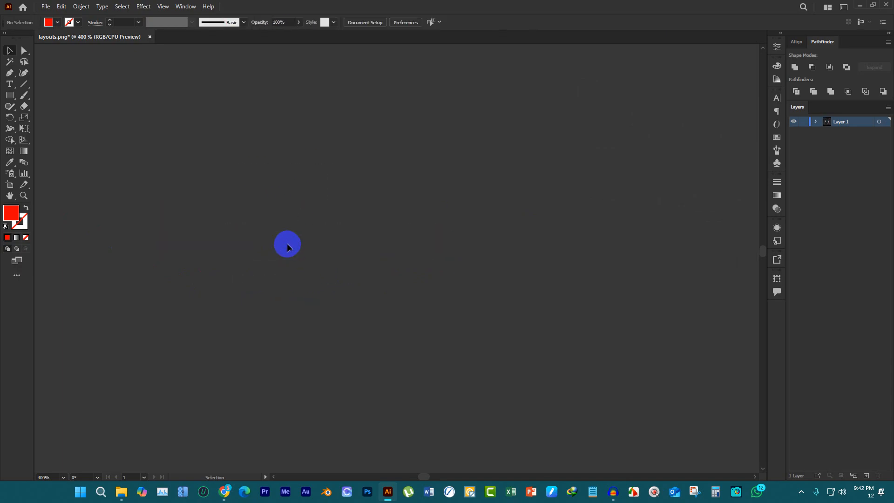
Delete the layouts image from the artboard and close layouts.png without saving
scroll(263, 254, "down", 8)
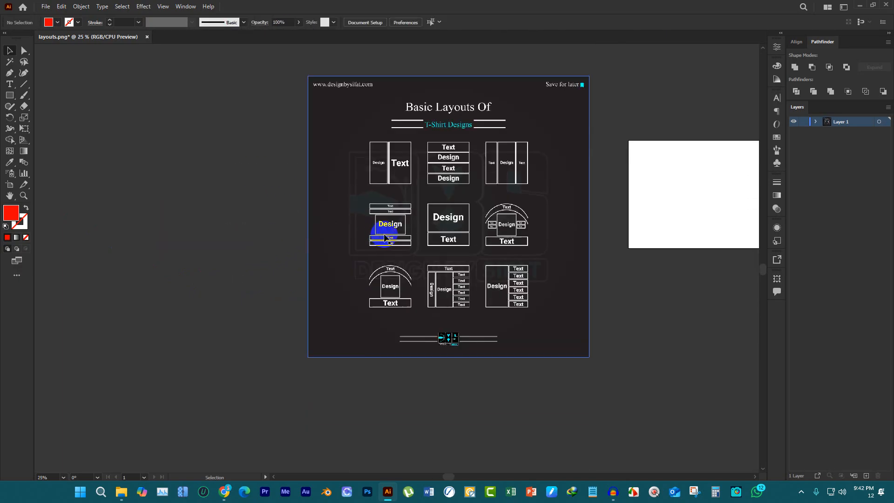
left_click(464, 235)
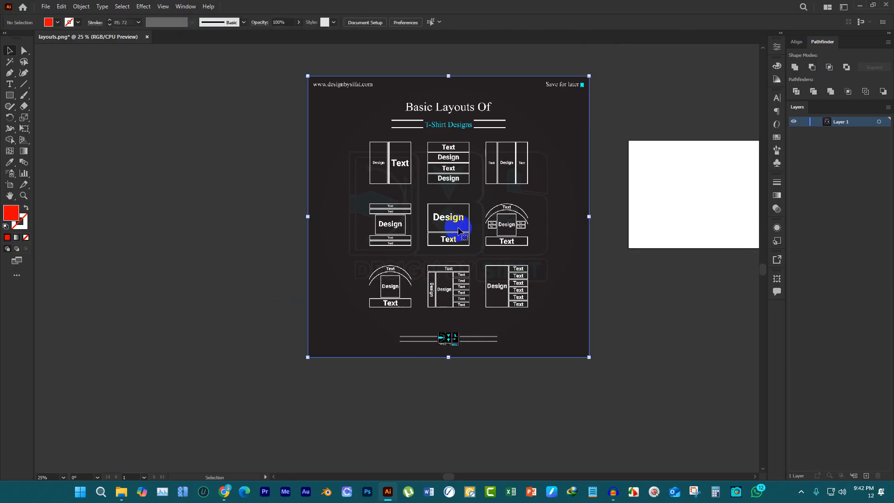
key("Delete")
left_click(147, 37)
left_click(482, 259)
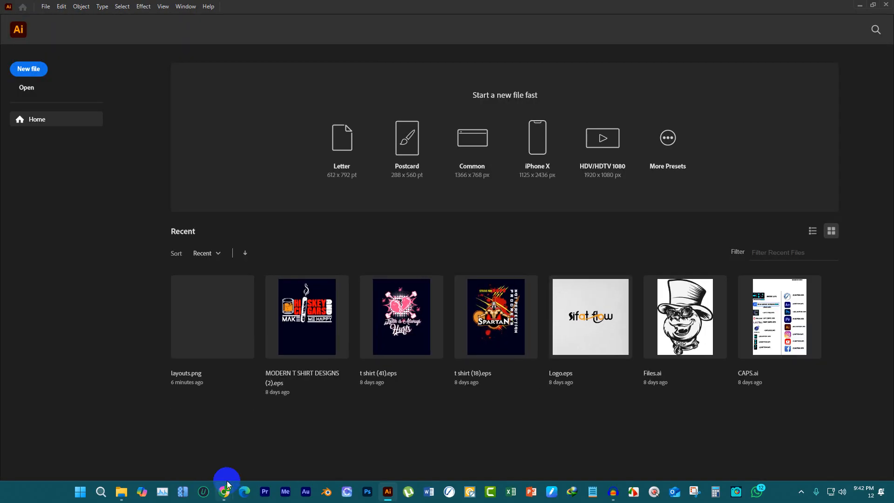
Switch to the Google Images window in Chrome, search for "tank top design" and preview the VistaPrint workout tank tops image
mouse_move(227, 485)
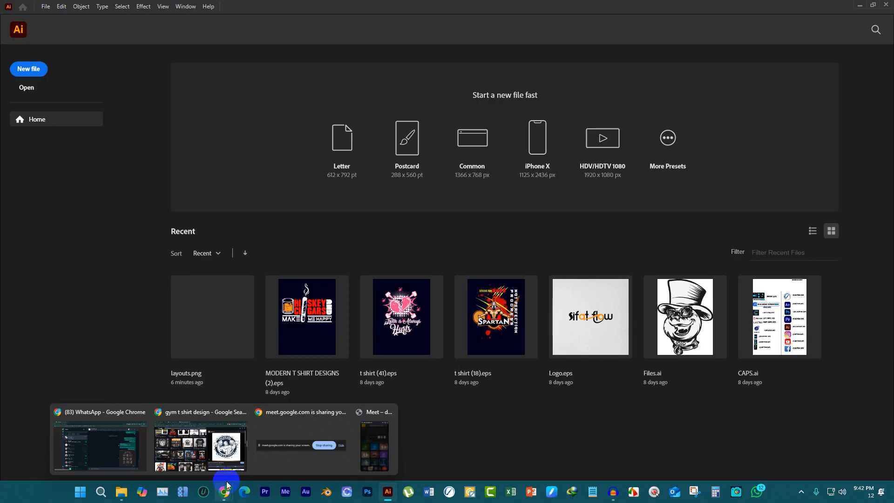
left_click(201, 442)
scroll(329, 303, "up", 10)
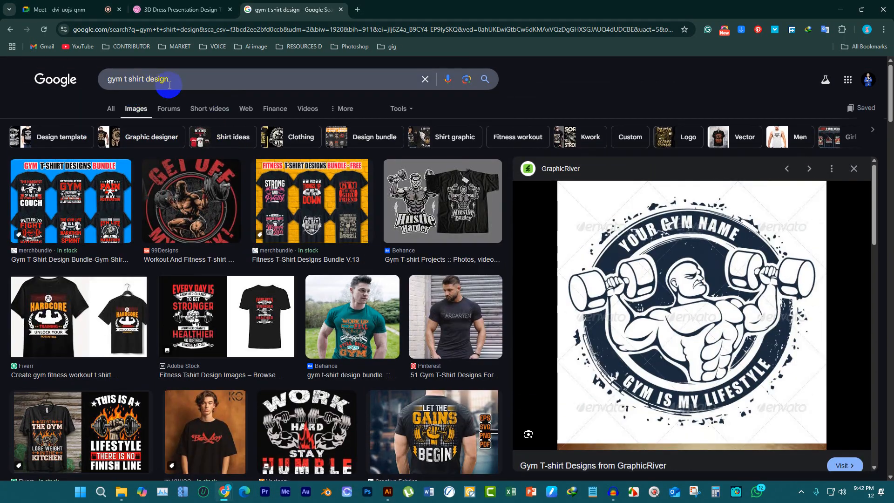
left_click_drag(171, 79, 0, 70)
type("y")
key("BackSpace")
type("r")
key("BackSpace")
type("tank")
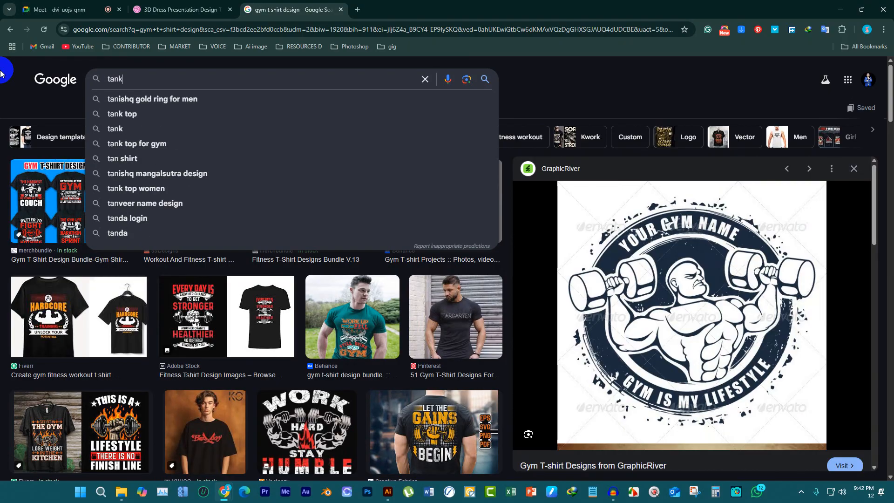
type(" top design")
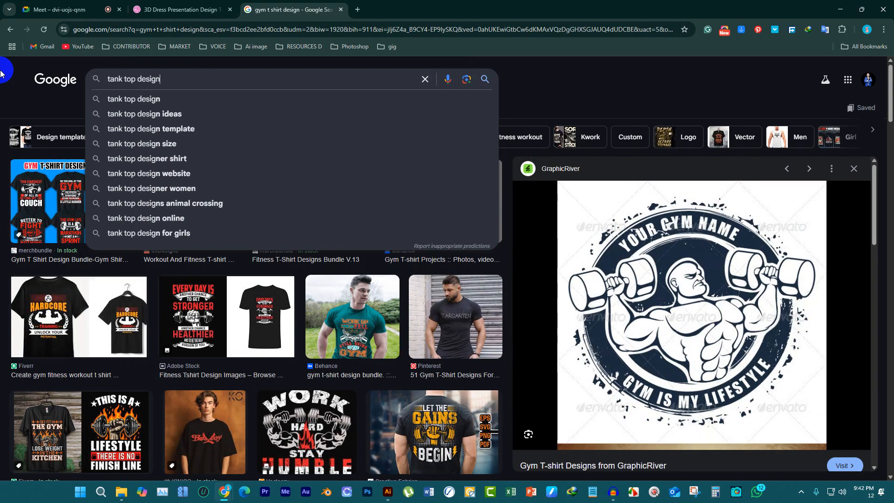
key("Return")
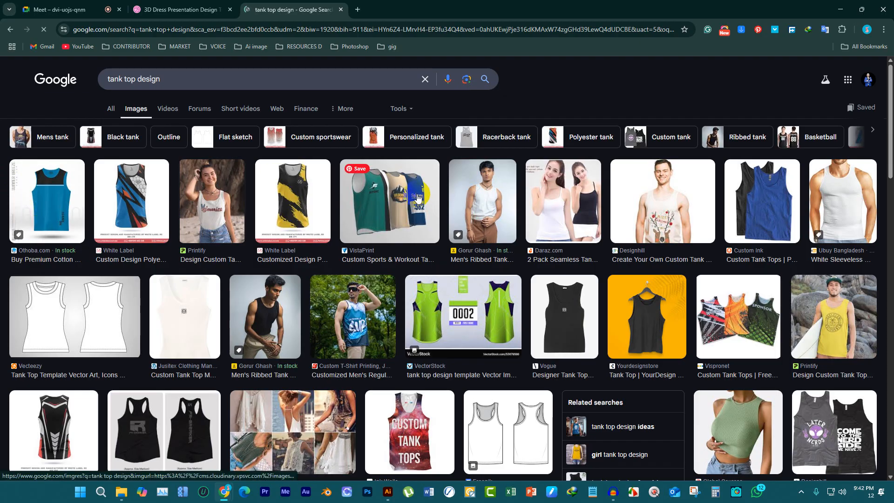
left_click(418, 198)
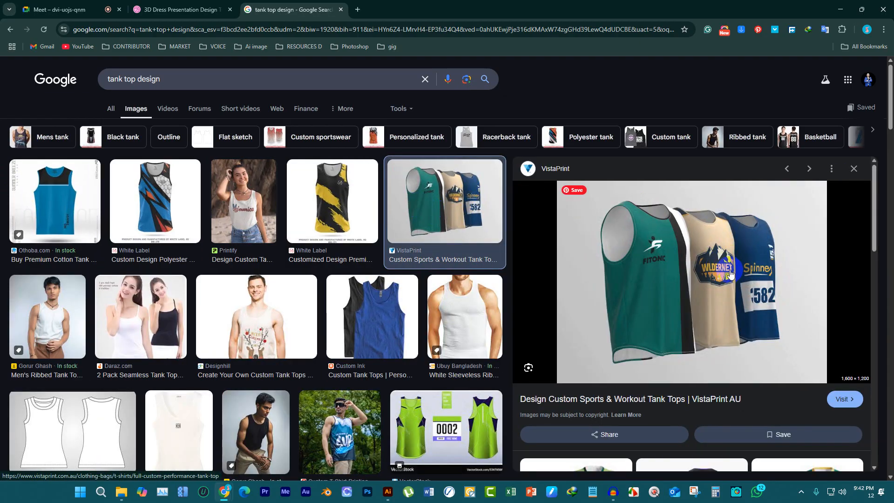
Search Google Images for "hoodie top design"
triple_click(125, 77)
left_click_drag(124, 78, 59, 88)
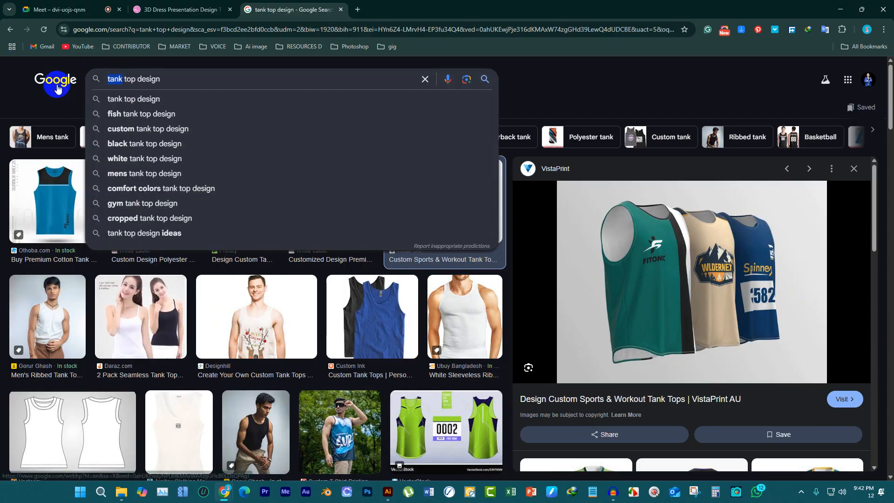
type("hoodie")
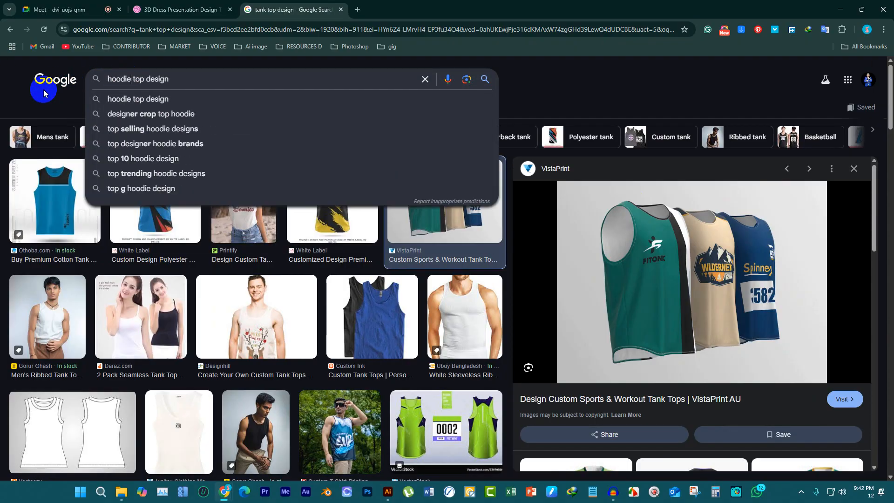
key("Return")
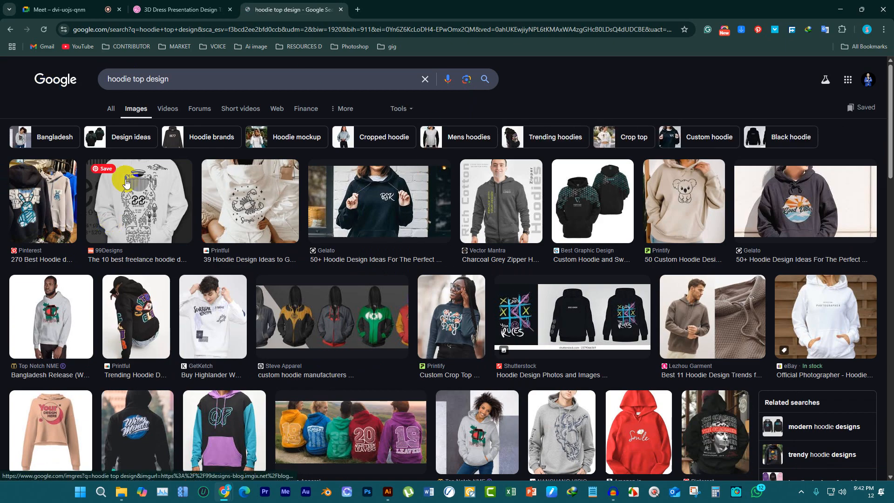
Search Google Images for "mug top design"
left_click_drag(131, 79, 1, 74)
type("mug")
key("Return")
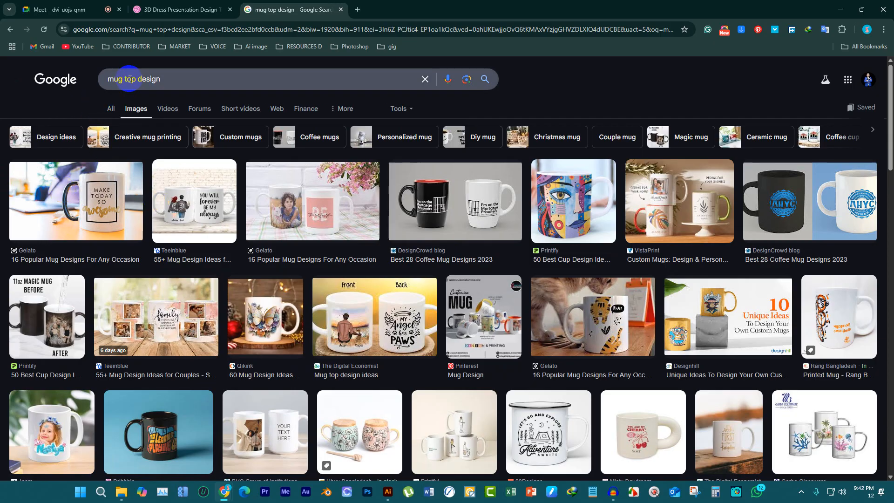
Search Google Images for "photoframe top design", look through the results and go back to the mug design results
left_click_drag(122, 79, 0, 74)
type("pl")
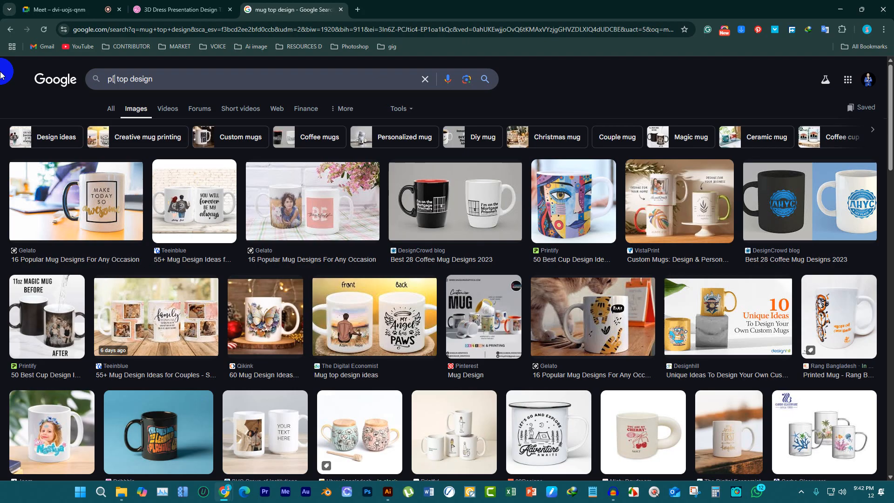
key("BackSpace")
type("hoto")
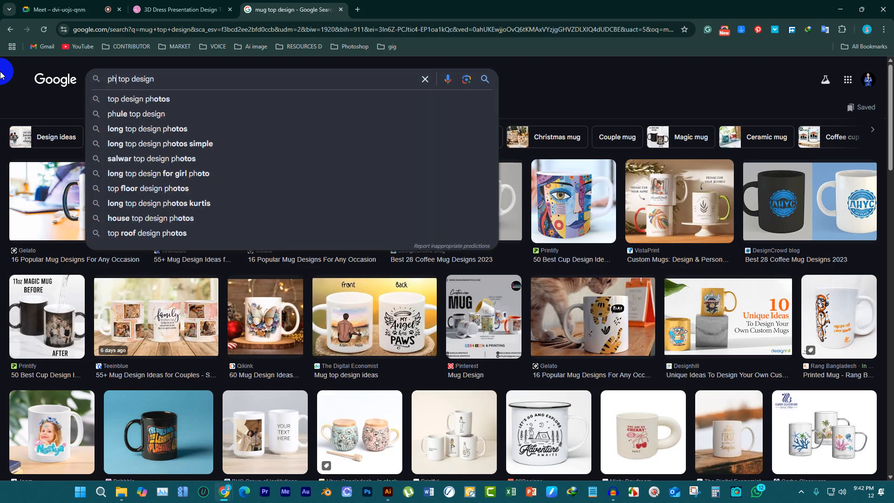
type("frame")
key("Return")
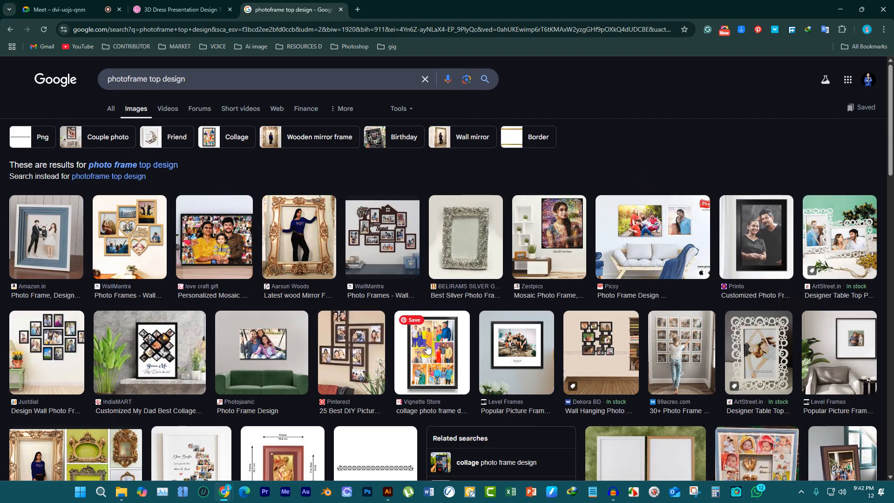
scroll(598, 295, "down", 6)
scroll(194, 242, "up", 6)
left_click(165, 138)
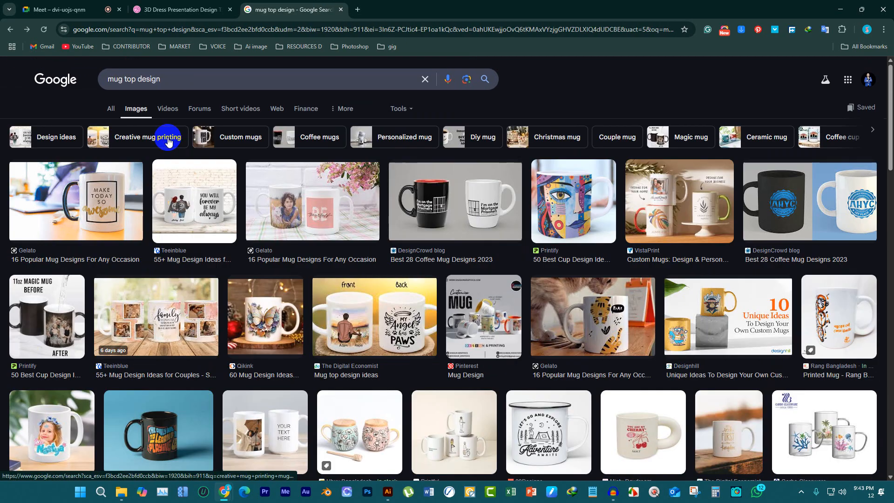
Return to the hoodie design image results, show the Google Meet tab and switch to Illustrator
left_click(155, 108)
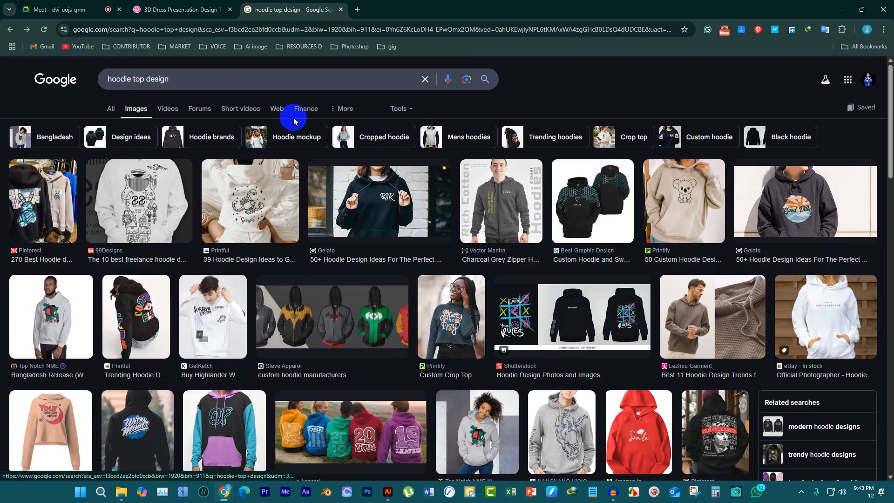
left_click(260, 5)
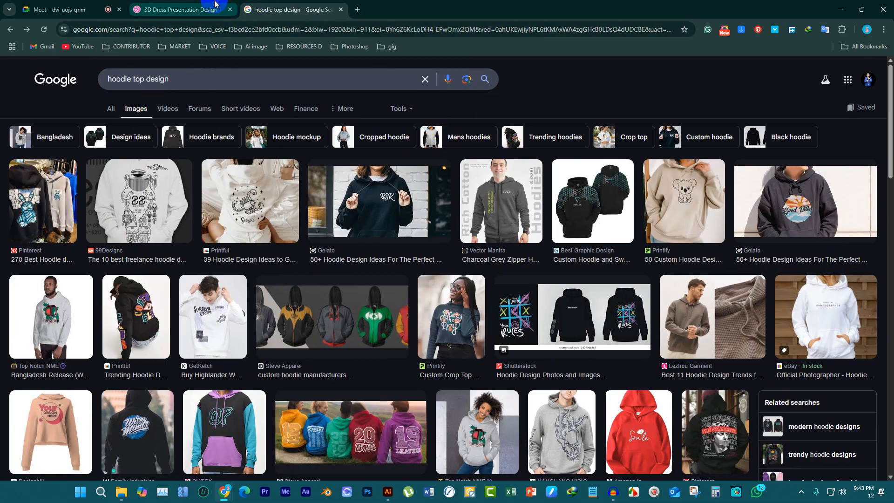
left_click(65, 9)
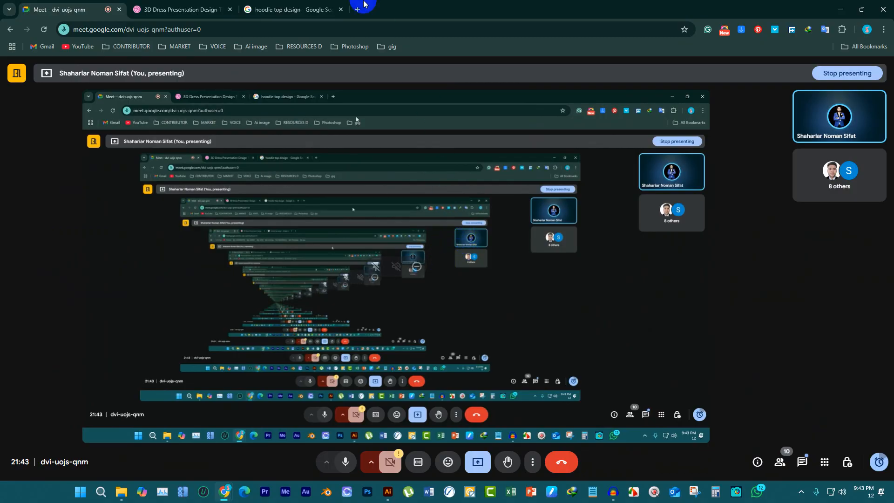
left_click(391, 488)
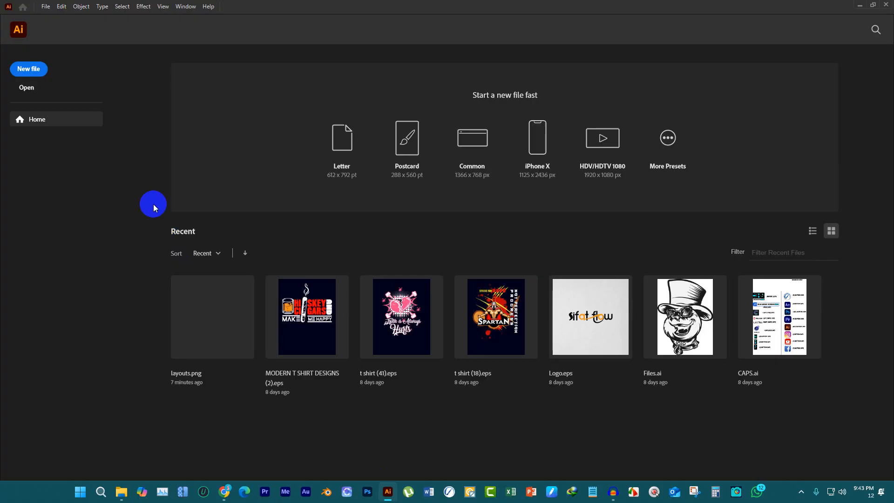
Create a new document from the A4 print preset in points, with portrait orientation and CMYK colour mode
left_click(28, 70)
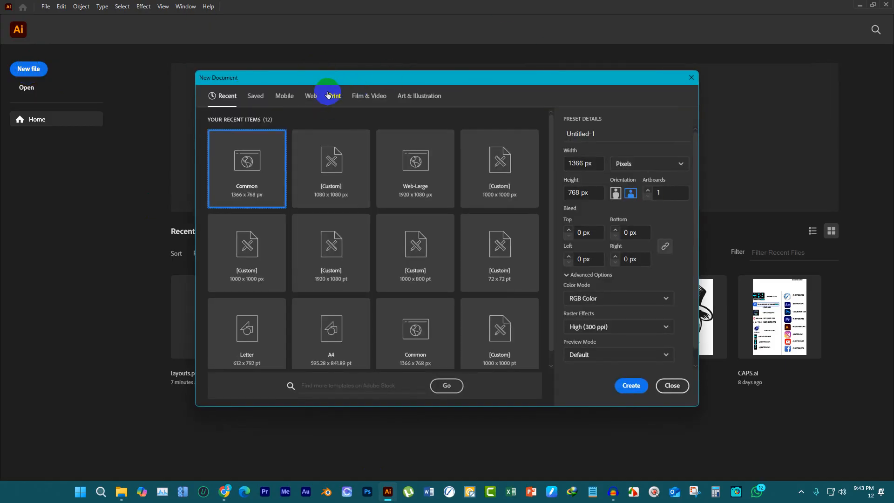
left_click(672, 385)
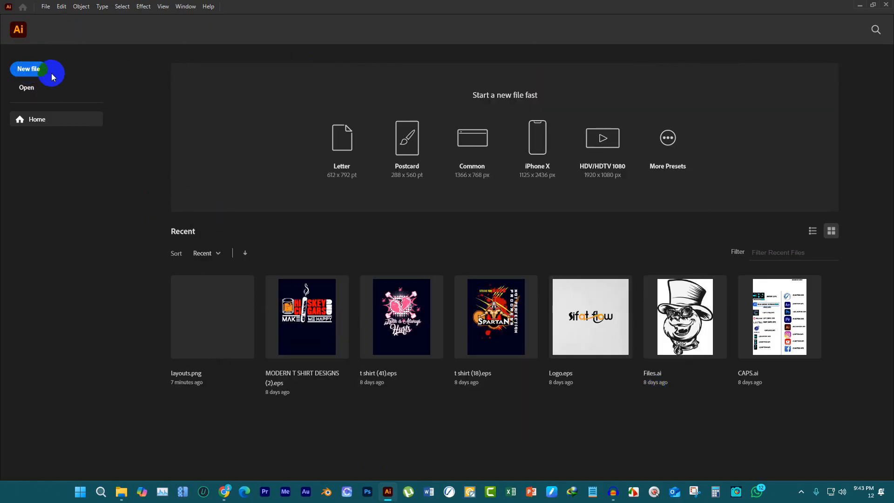
left_click(37, 70)
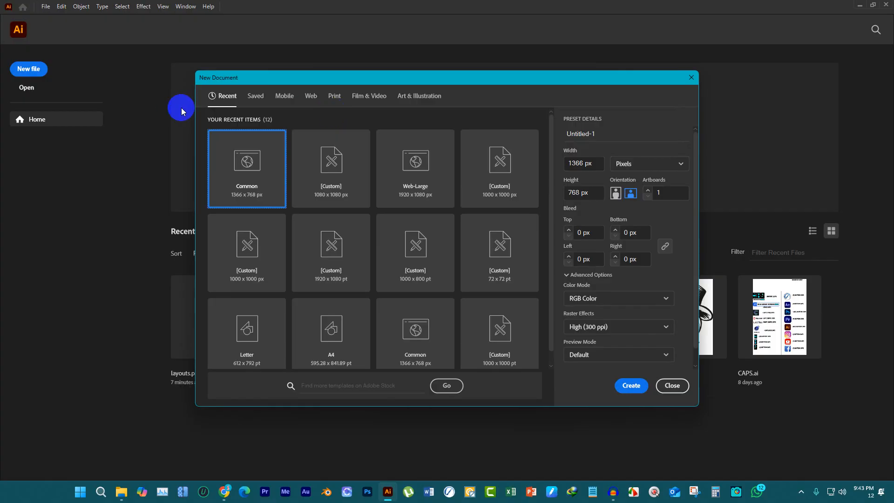
left_click(334, 98)
left_click(342, 168)
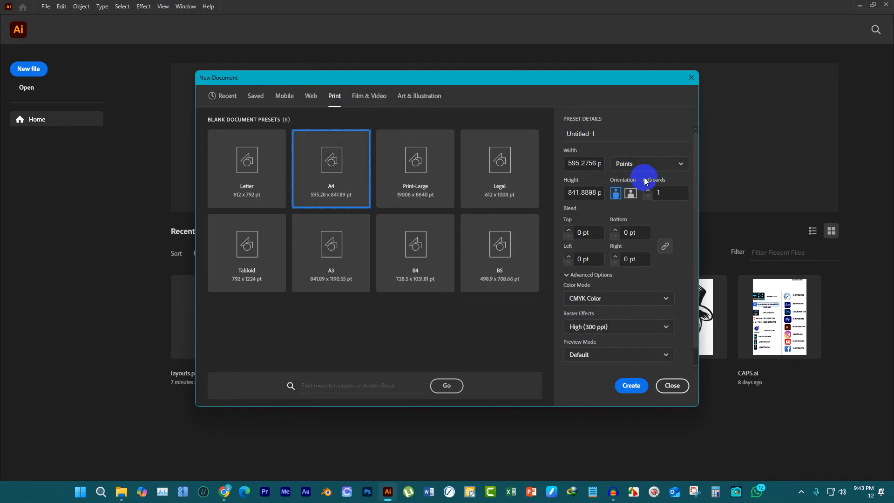
left_click(655, 170)
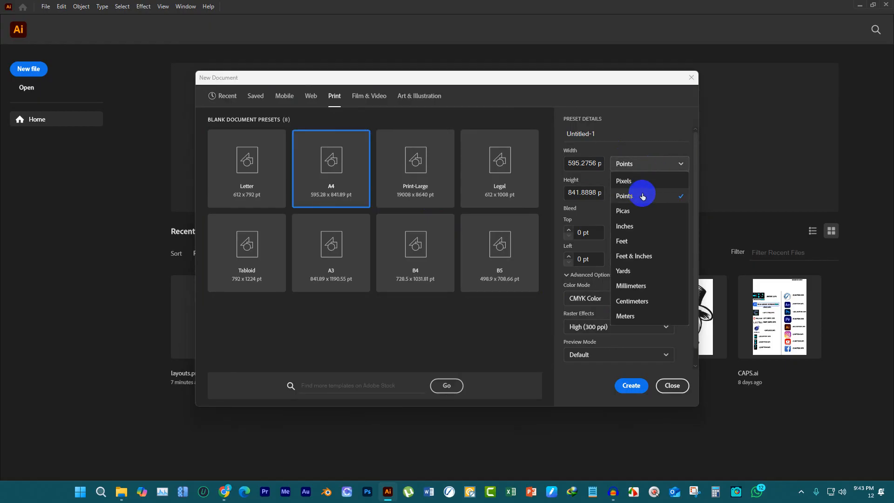
left_click(642, 196)
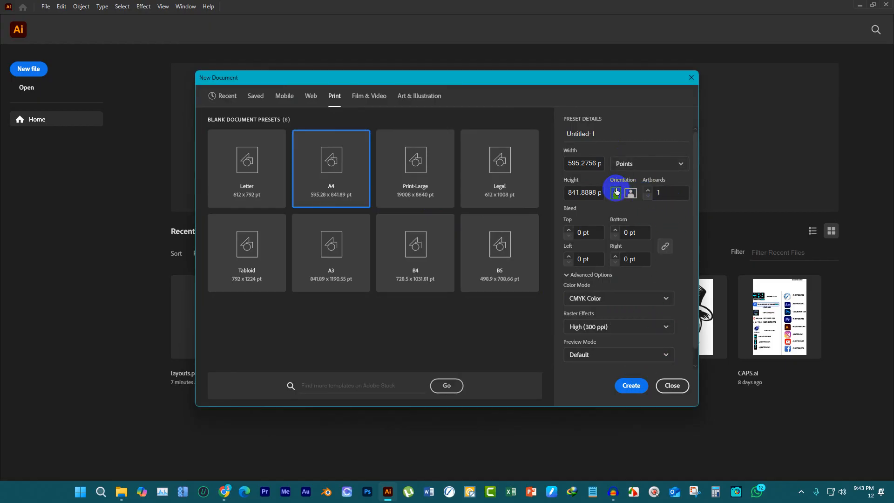
left_click(632, 385)
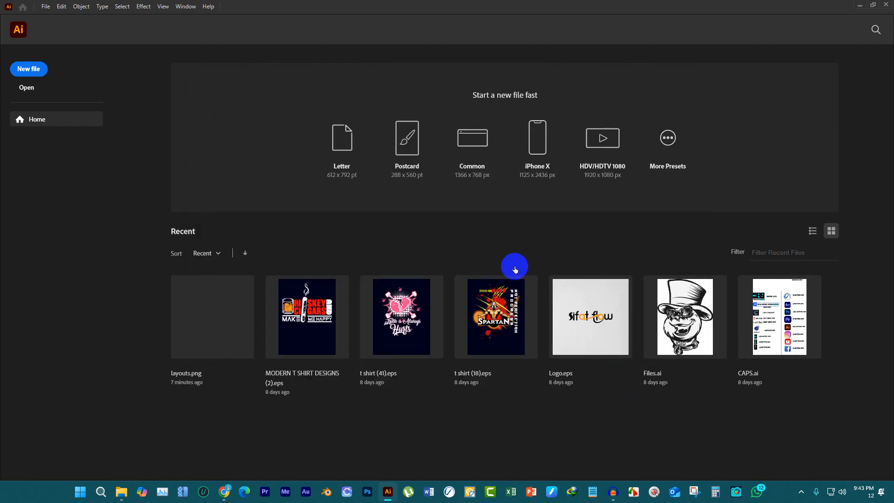
scroll(443, 238, "up", 2)
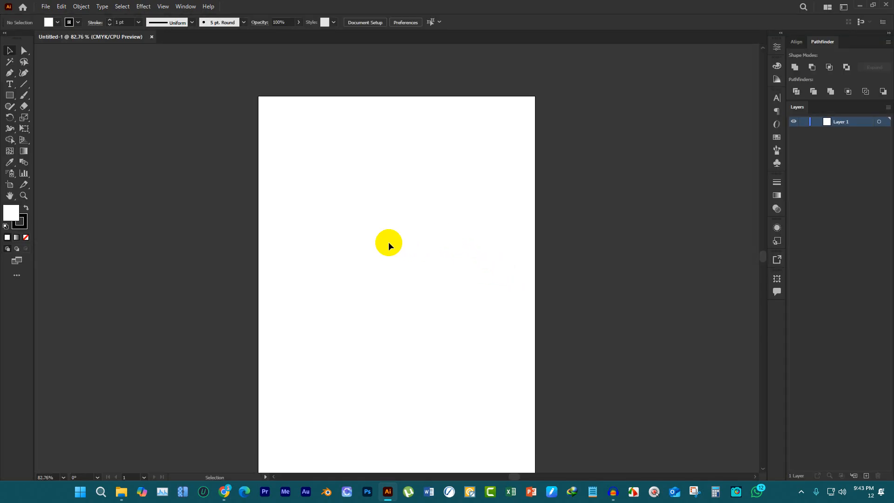
scroll(364, 178, "down", 1)
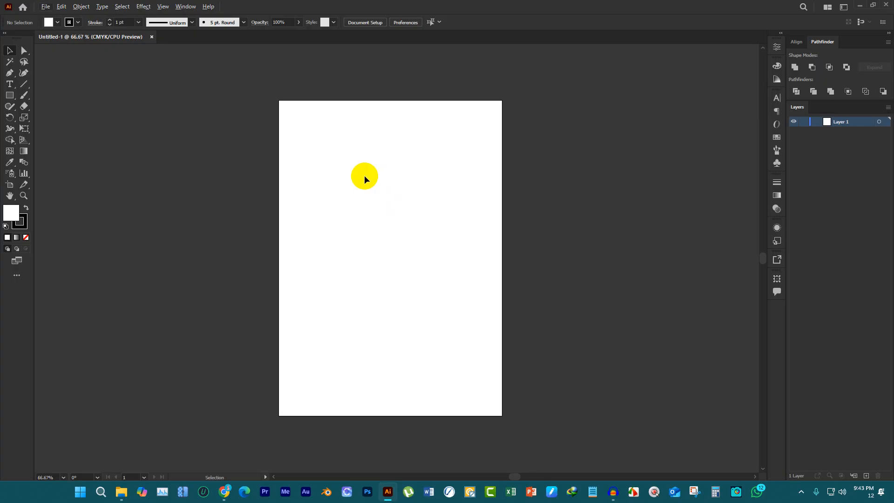
Set the stroke to none and rename the document's only layer as bg
left_click(78, 23)
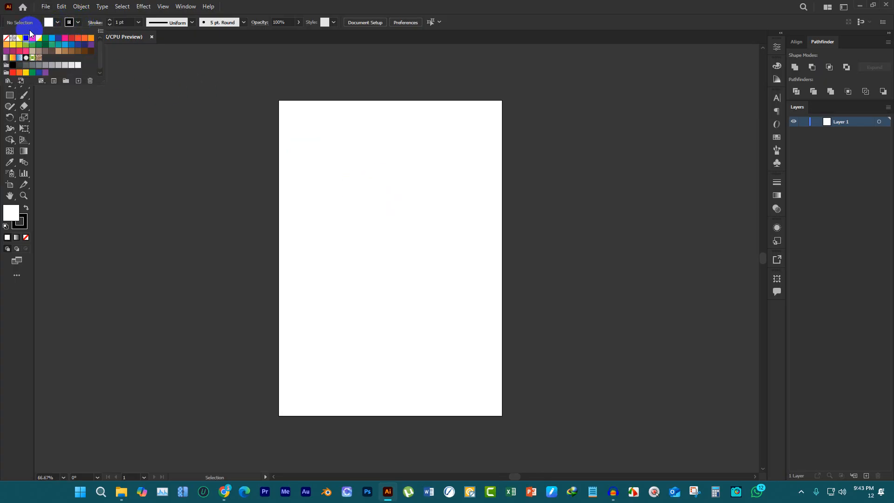
left_click(7, 40)
left_click(191, 128)
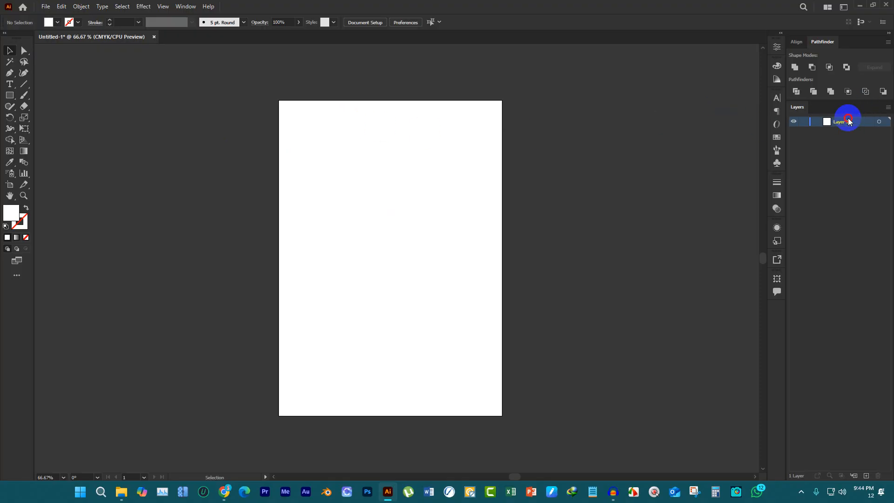
type("g")
left_click(841, 138)
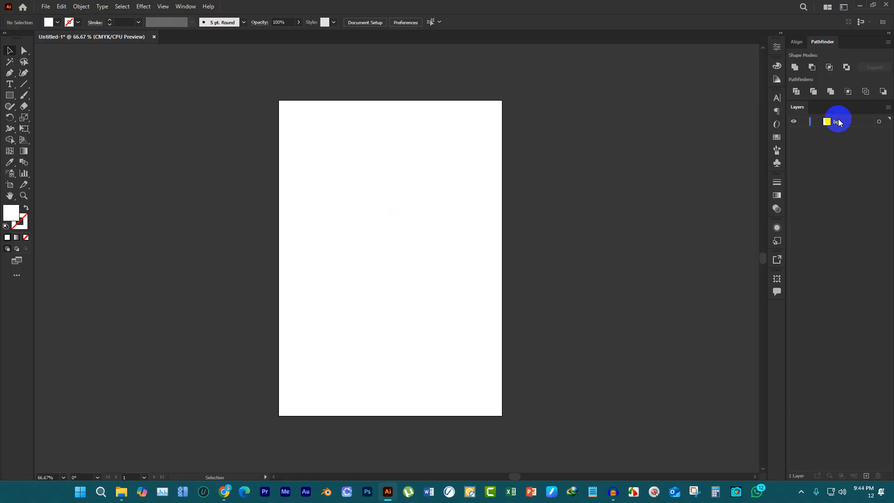
Draw a rectangle covering the whole A4 artboard, 595.2756 by 841.8898 pt, and fill it with black
left_click(10, 96)
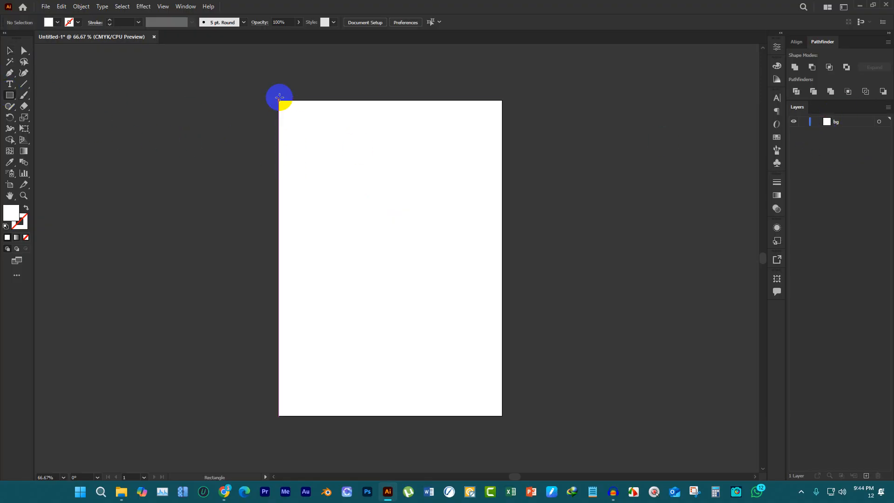
left_click_drag(277, 99, 500, 418)
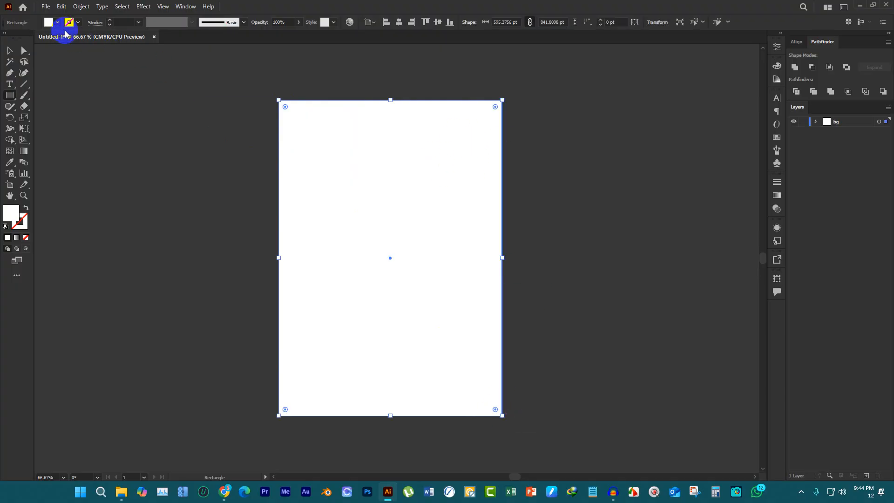
left_click(52, 23)
left_click(26, 39)
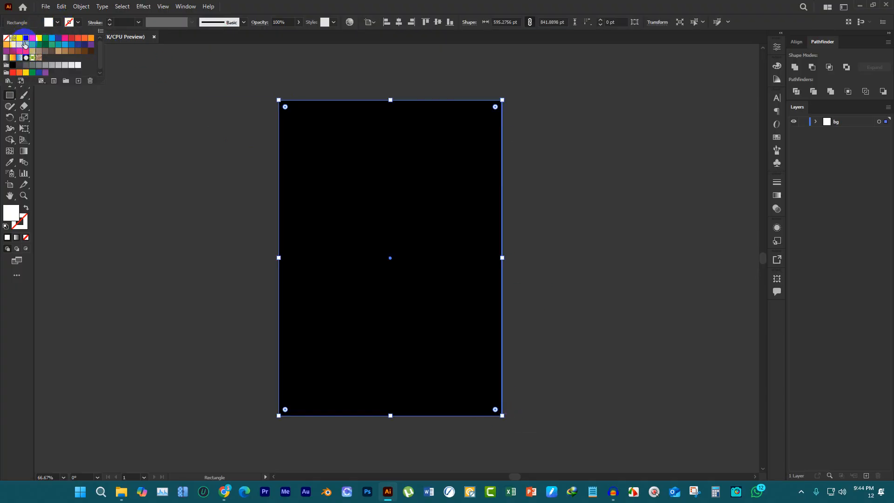
left_click(866, 476)
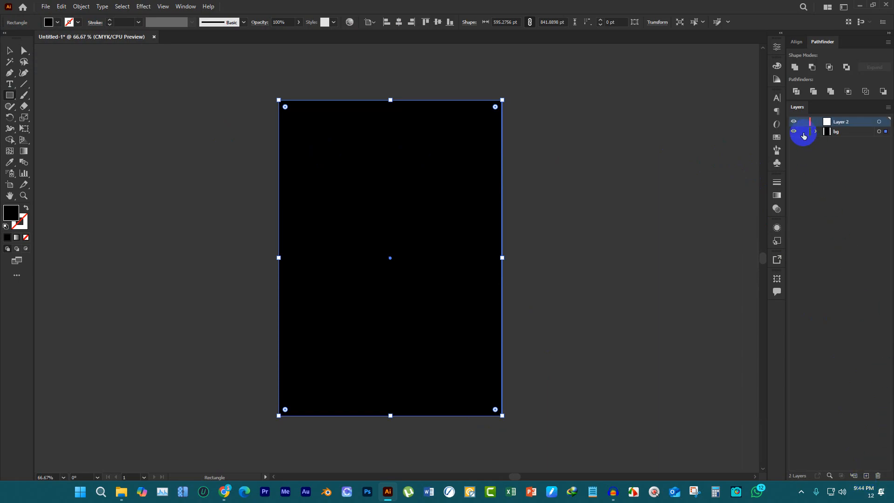
left_click(842, 126)
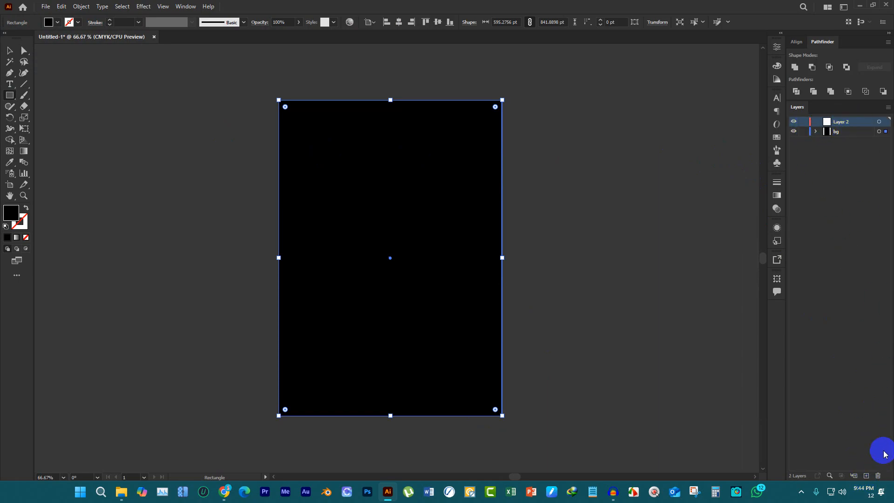
left_click_drag(844, 122, 876, 476)
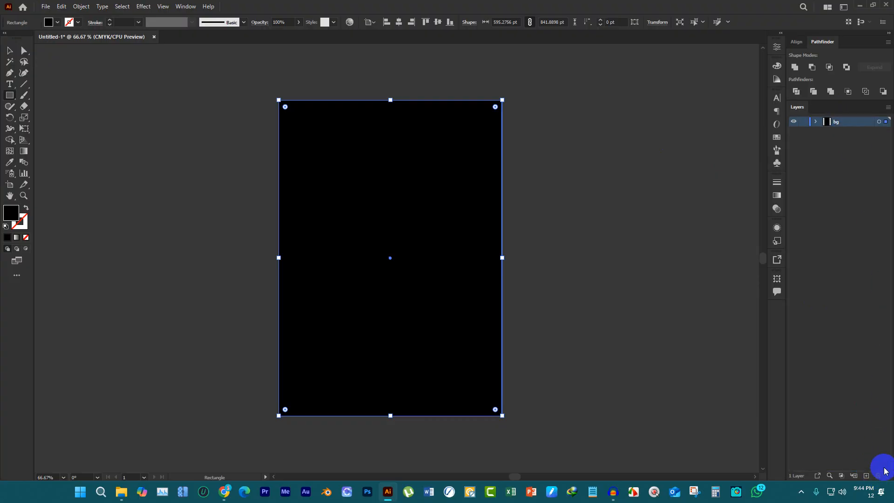
left_click(679, 128)
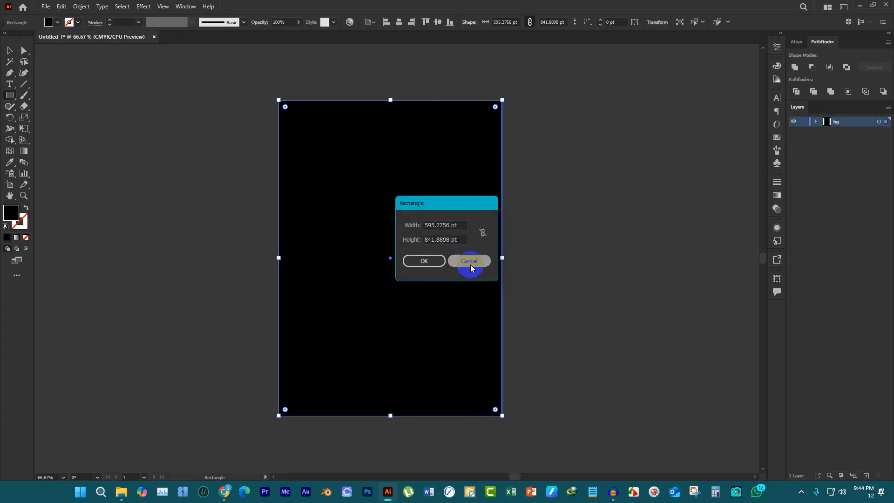
left_click(469, 261)
Duplicate the bg layer and rename the copy as guide
left_click(9, 50)
left_click(837, 134)
left_click_drag(839, 124, 856, 124)
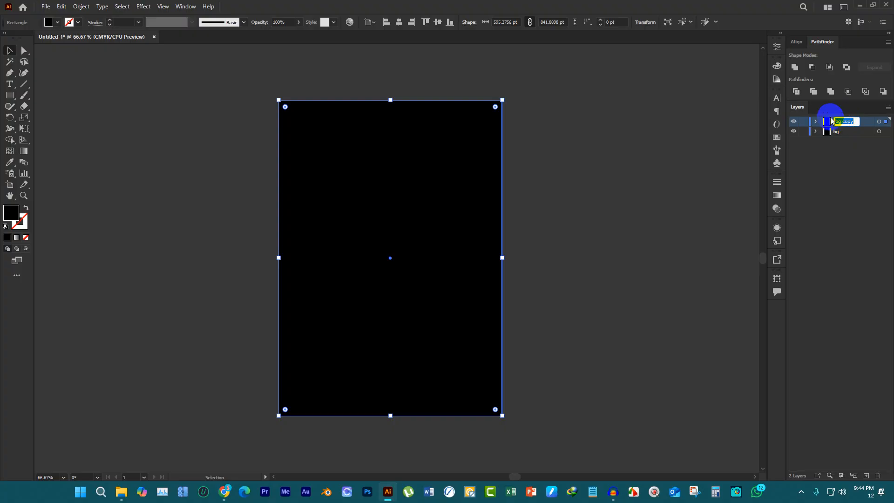
type("de")
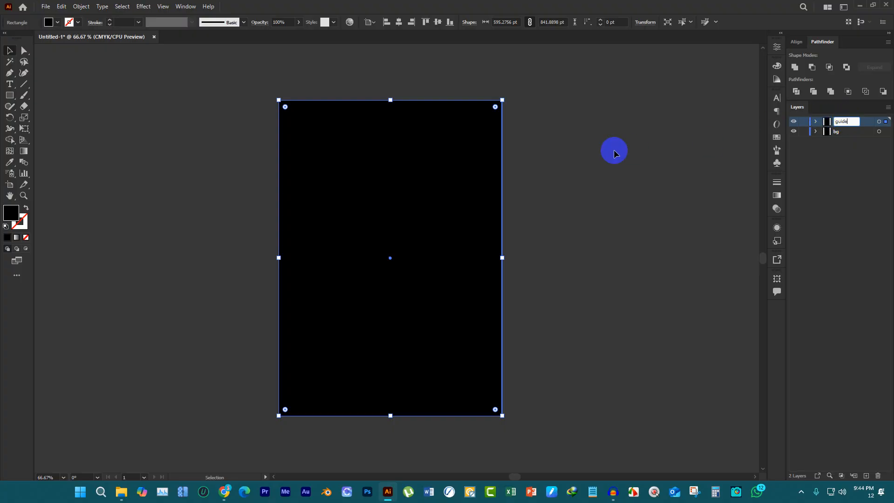
left_click(597, 148)
Offset the path of the guide layer's rectangle by -40 pt with mitered joins
left_click(474, 122)
left_click(81, 6)
mouse_move(116, 239)
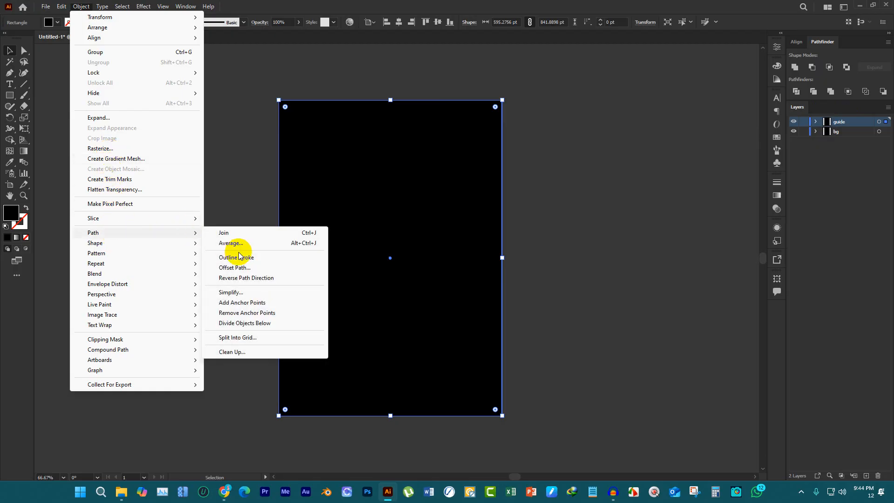
left_click(234, 267)
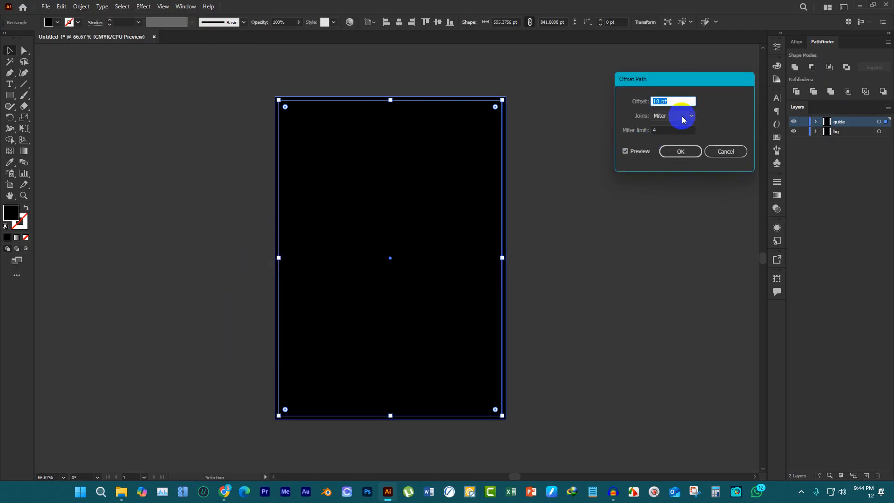
scroll(683, 99, "down", 20)
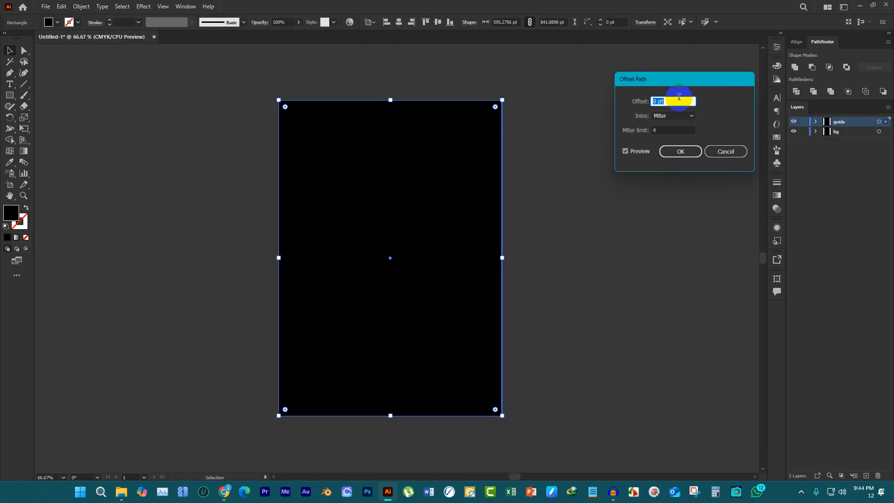
scroll(679, 100, "down", 2)
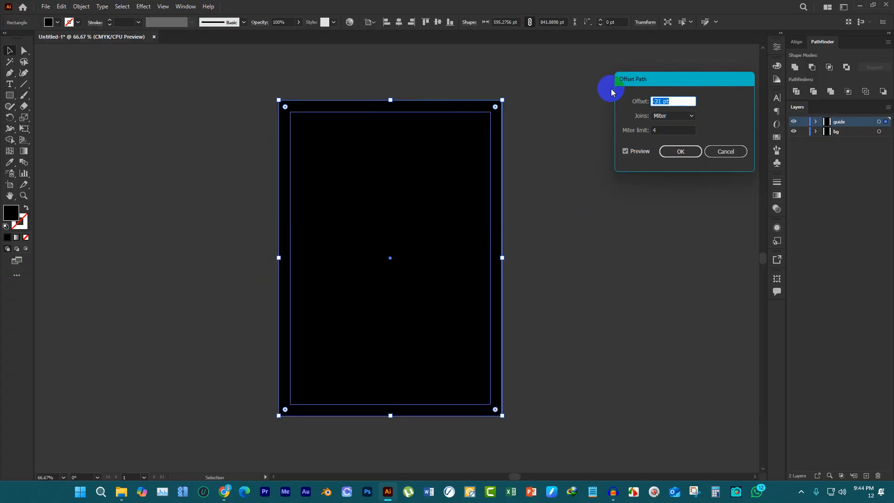
scroll(684, 98, "down", 4)
scroll(683, 99, "down", 6)
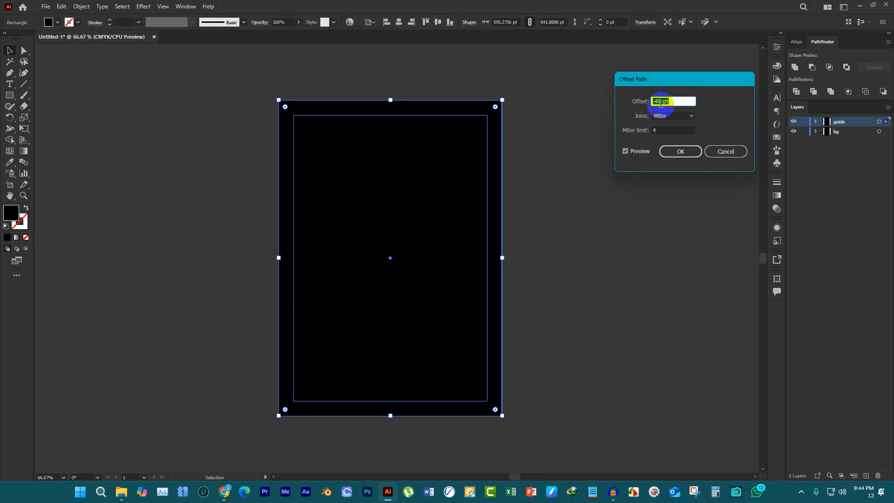
left_click(678, 150)
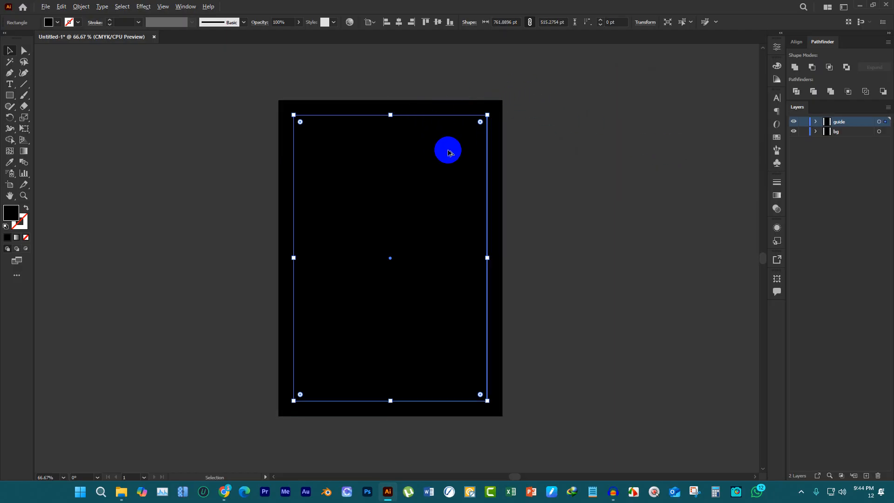
Delete the full-size outer rectangle from the guide layer
scroll(447, 150, "up", 2)
scroll(455, 152, "up", 1)
left_click(554, 78)
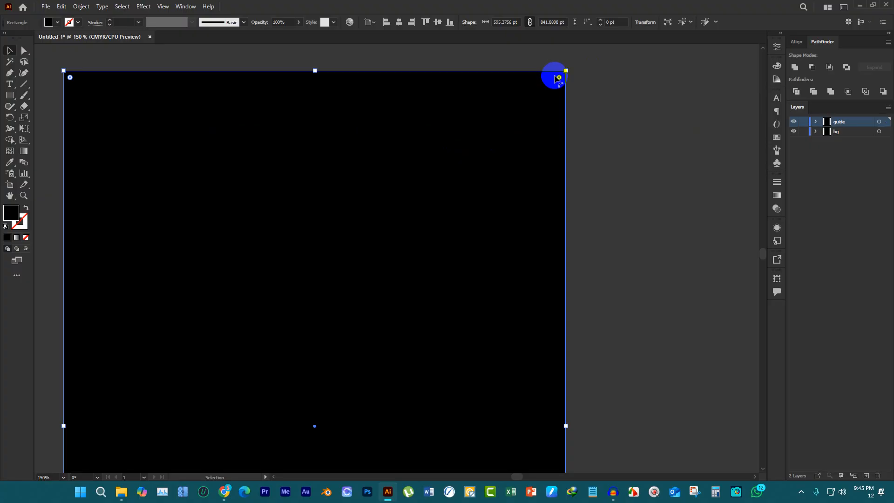
left_click(558, 83)
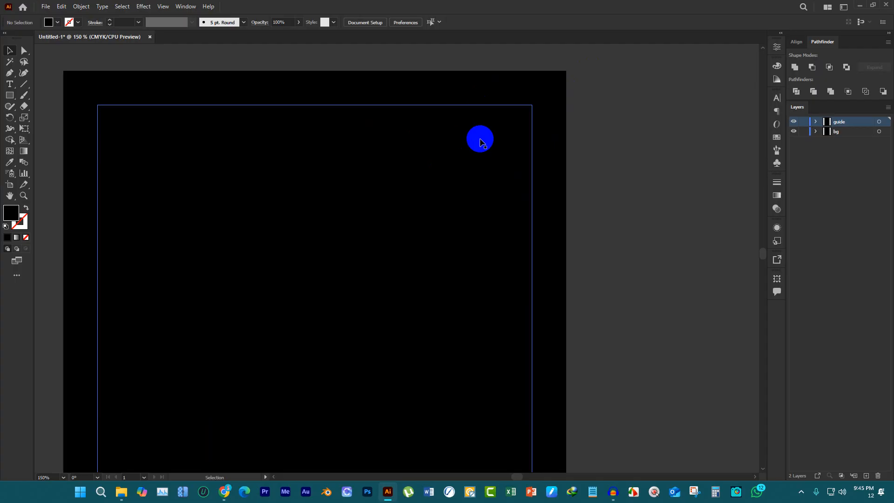
Convert the inset rectangle on the guide layer into guides
left_click(481, 141)
right_click(480, 139)
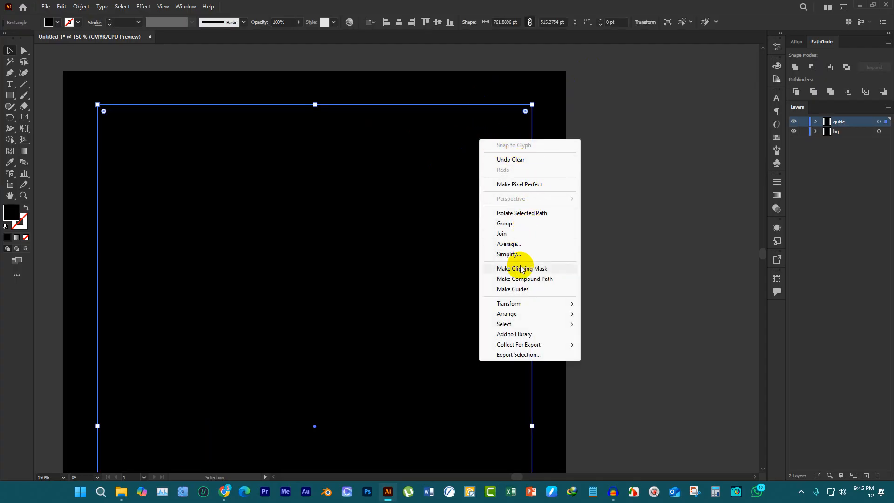
left_click(524, 290)
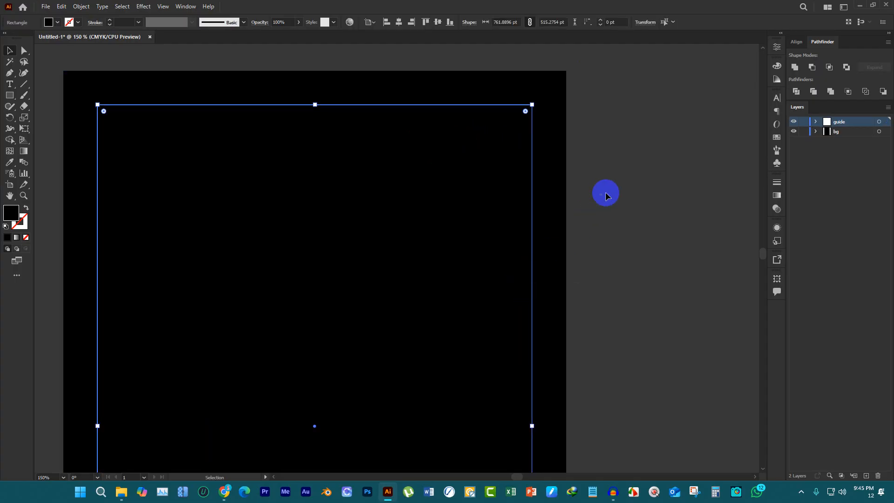
Lock the guide and bg layers and add a new layer named design above them
left_click_drag(801, 132, 803, 120)
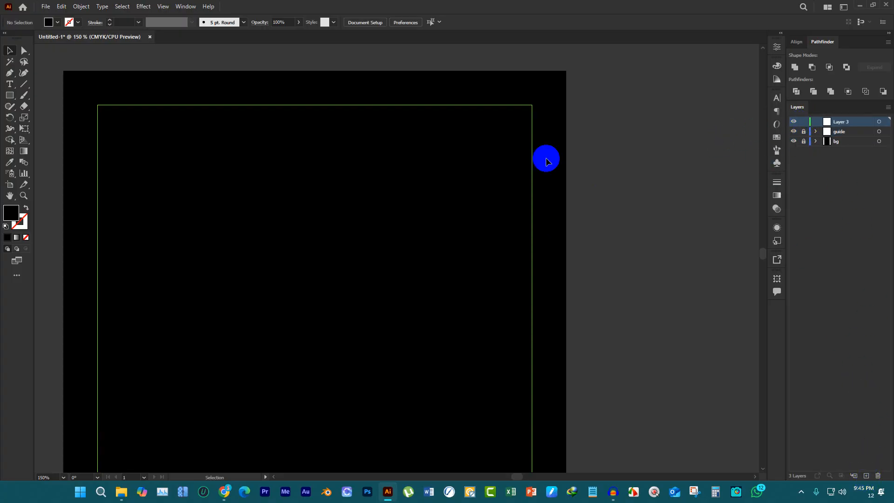
scroll(508, 156, "down", 1)
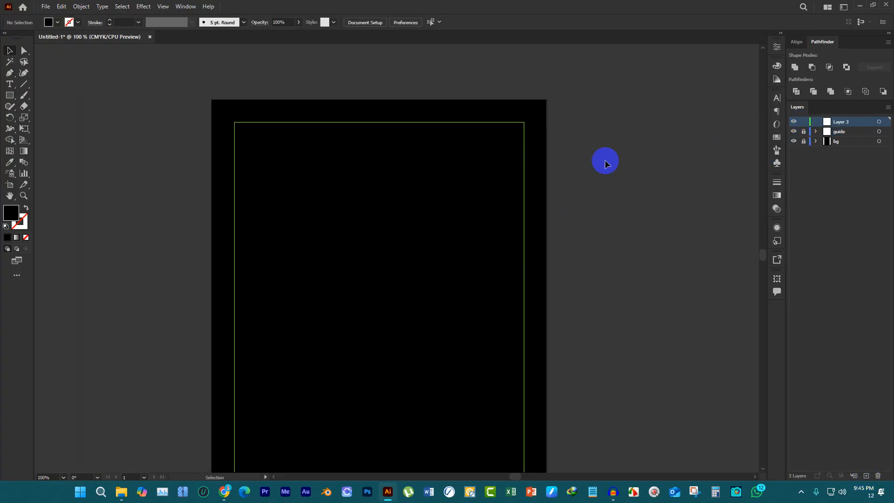
double_click(828, 125)
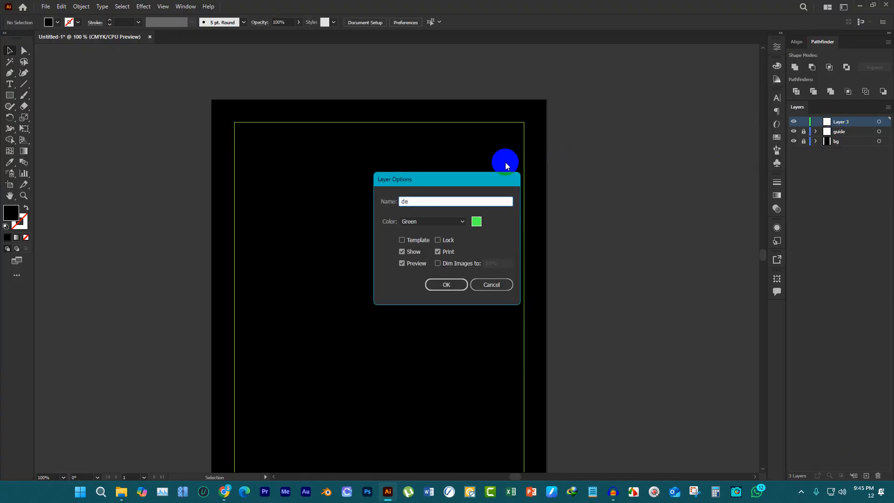
type("design")
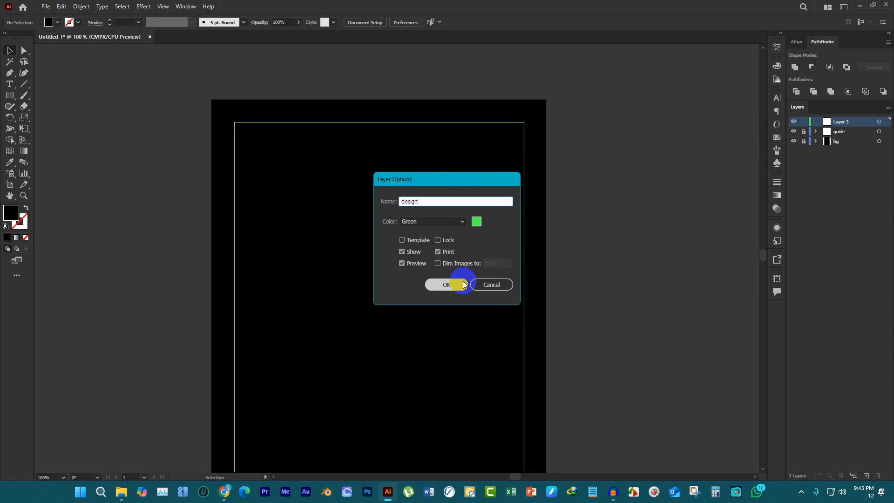
left_click(446, 284)
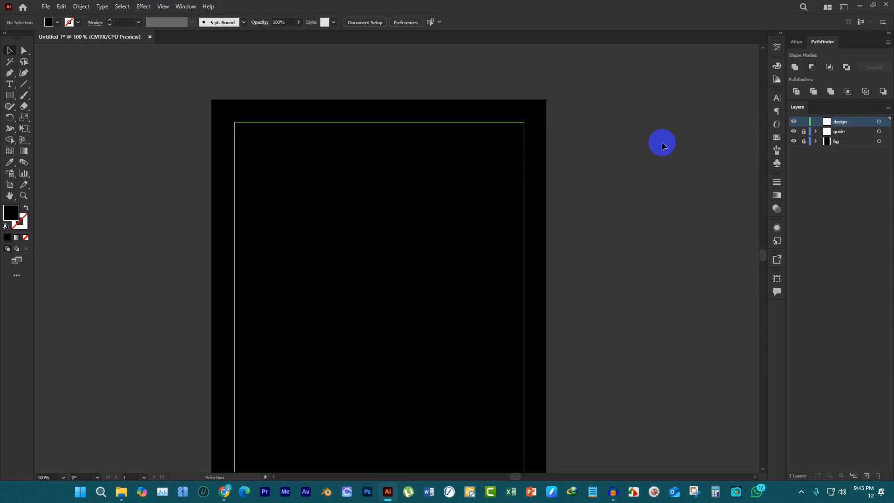
Save the document as an Adobe Illustrator file named t shirt in the DOWNLOAD folder
scroll(440, 161, "down", 2)
scroll(368, 126, "up", 1)
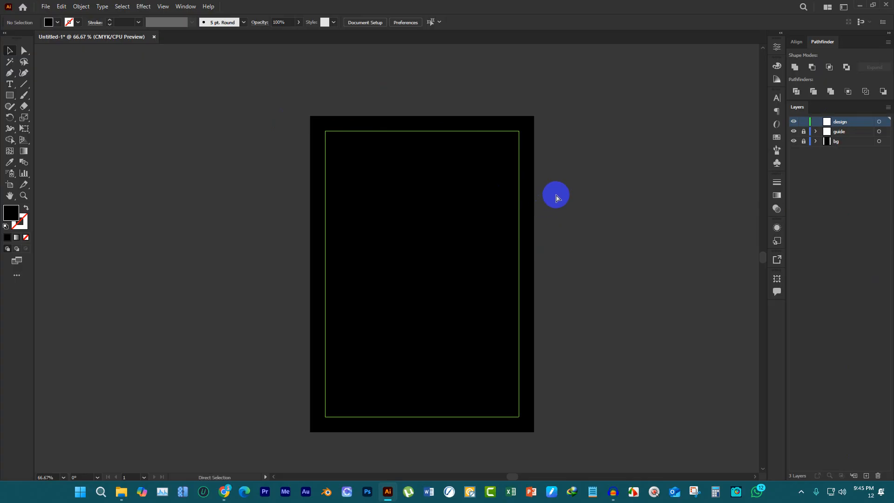
key("ctrl+s")
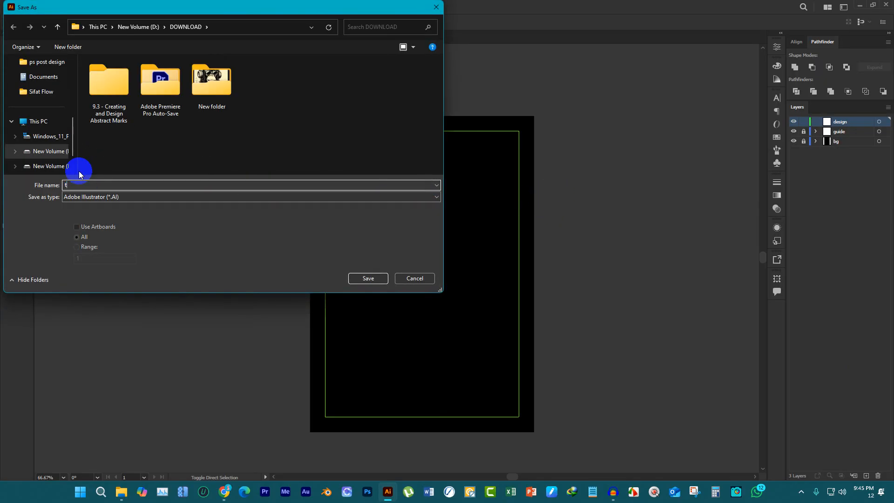
type("t shirt")
key("Return")
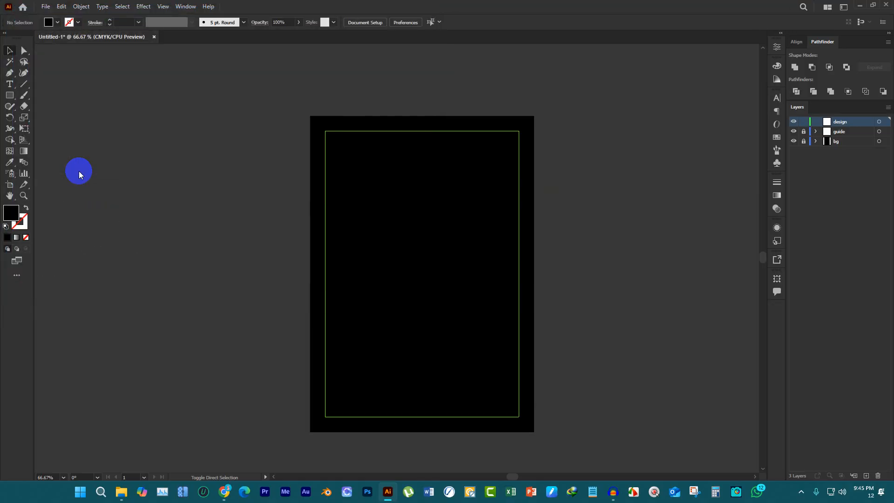
key("Return")
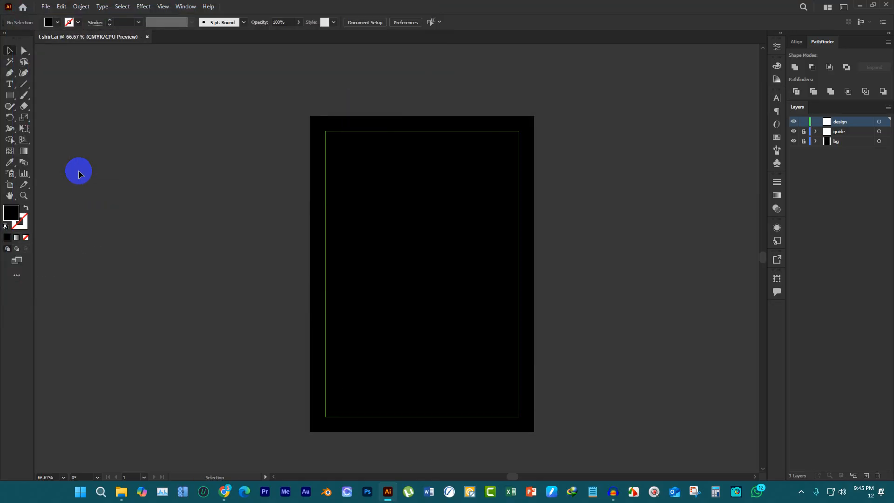
scroll(353, 164, "up", 2)
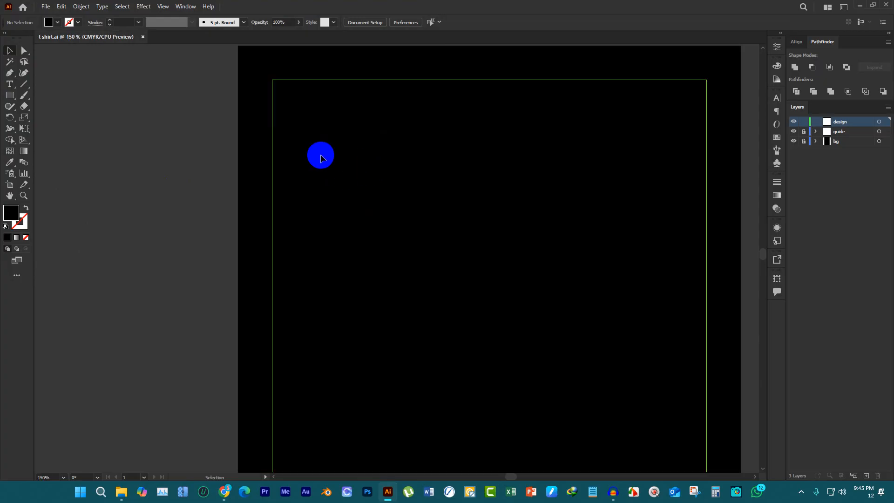
scroll(219, 146, "down", 2)
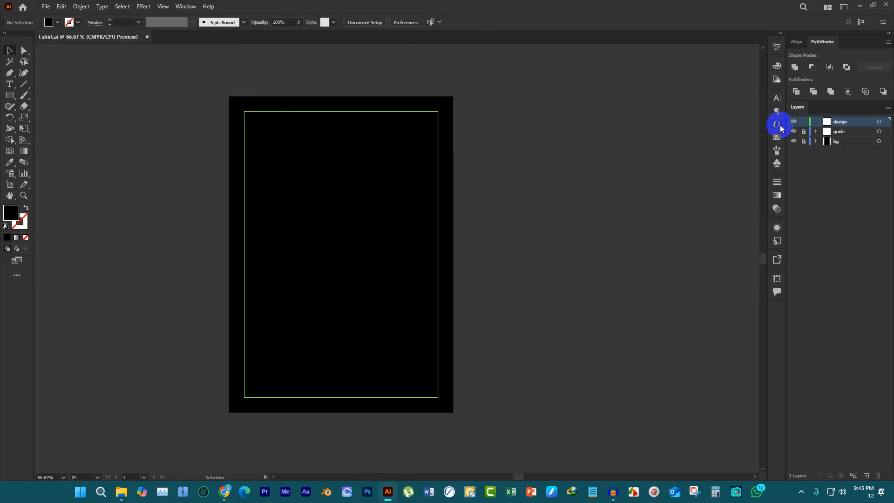
Switch to the Google Meet call in Chrome and view the list of meeting participants
mouse_move(224, 492)
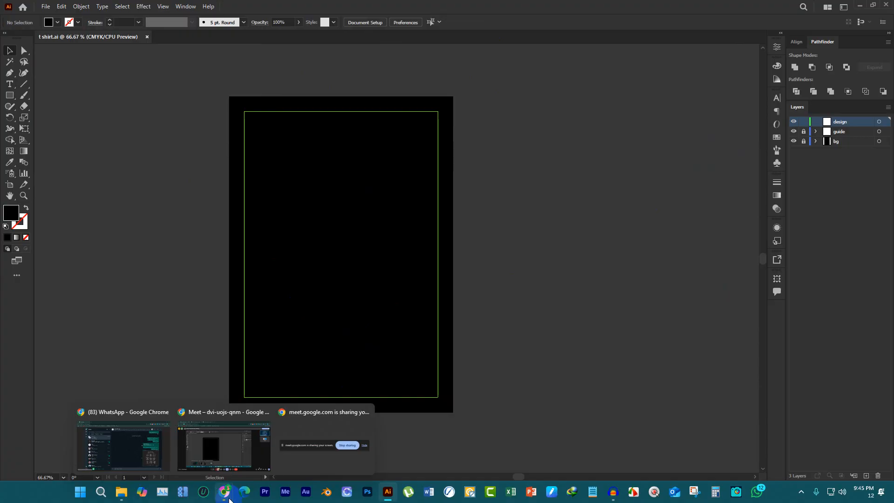
left_click(201, 453)
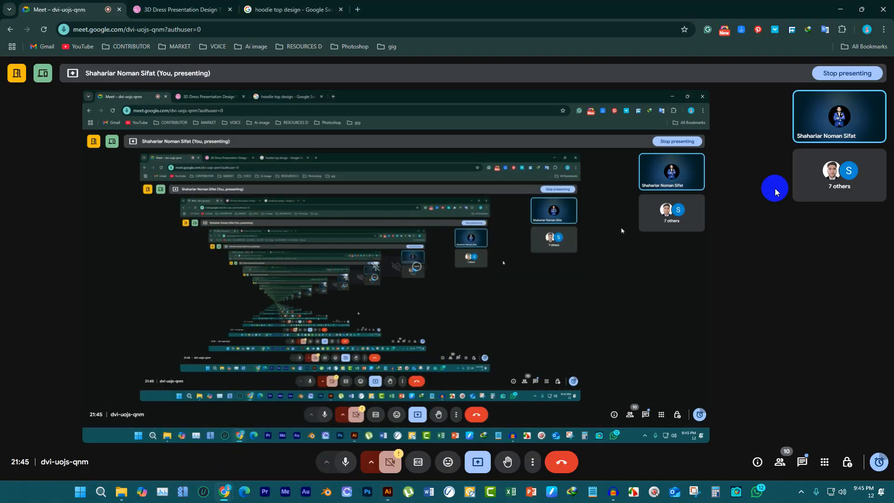
left_click(798, 200)
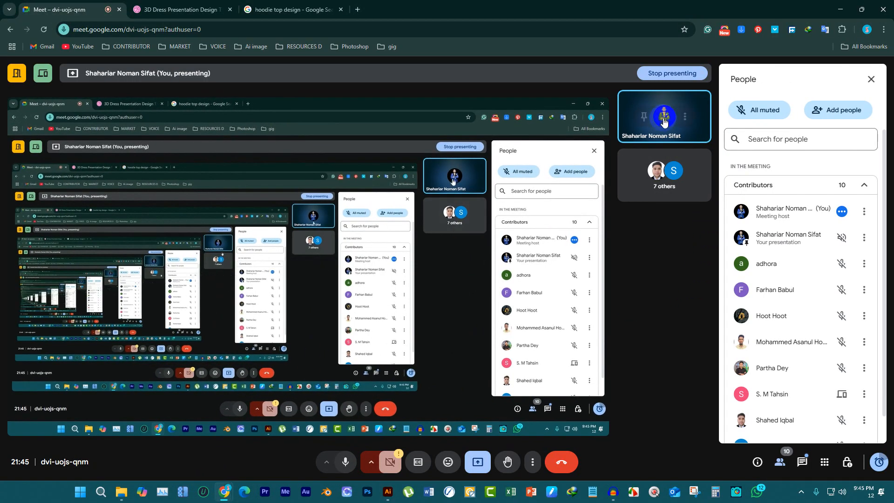
mouse_move(665, 119)
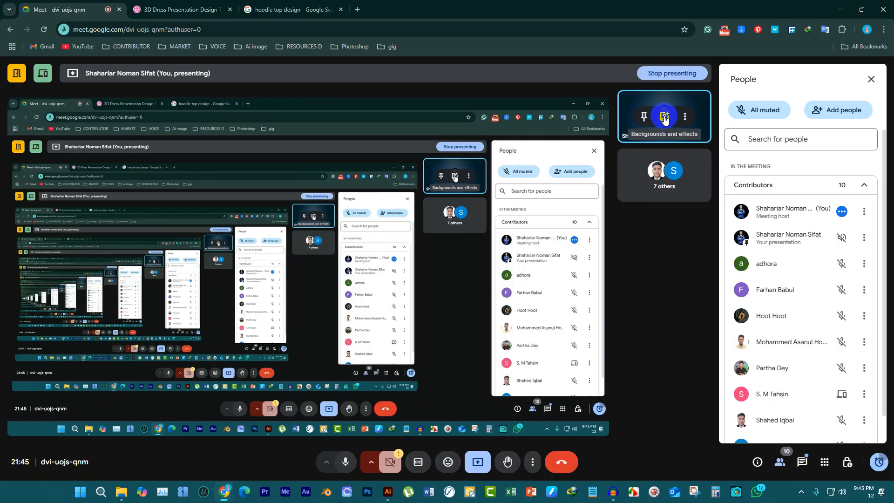
scroll(791, 338, "down", 1)
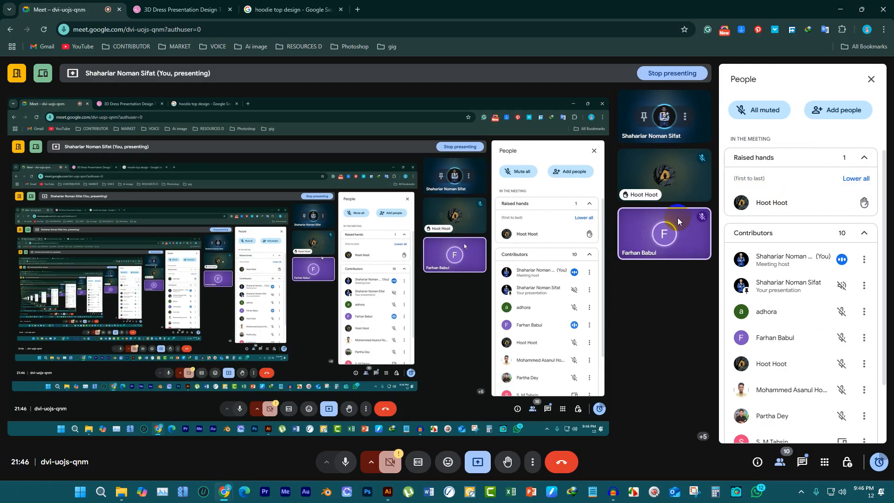
Go to the hoodie top design image results and preview the Printify crop top hoodie and the Top Notch NME white hoodie
left_click(273, 5)
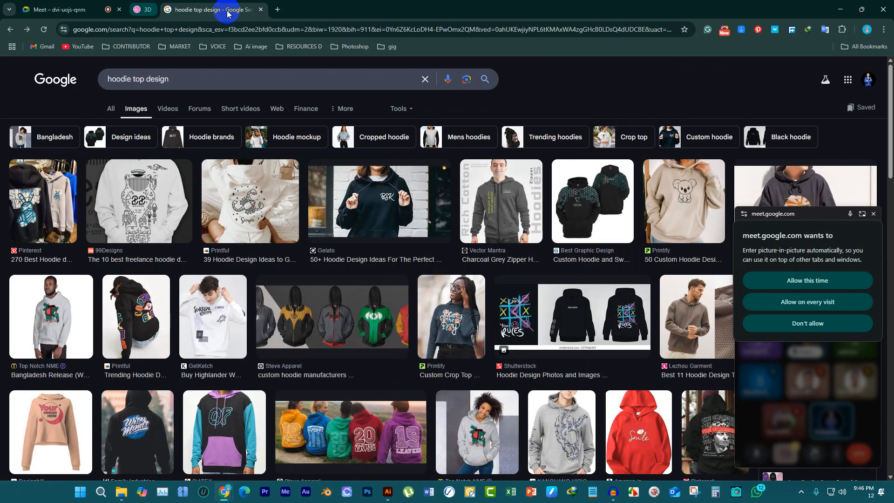
left_click_drag(809, 210, 893, 242)
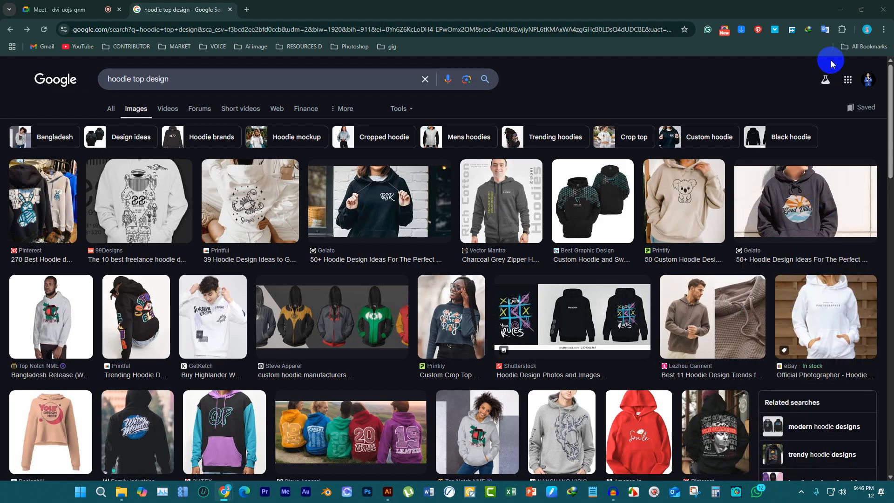
left_click(437, 287)
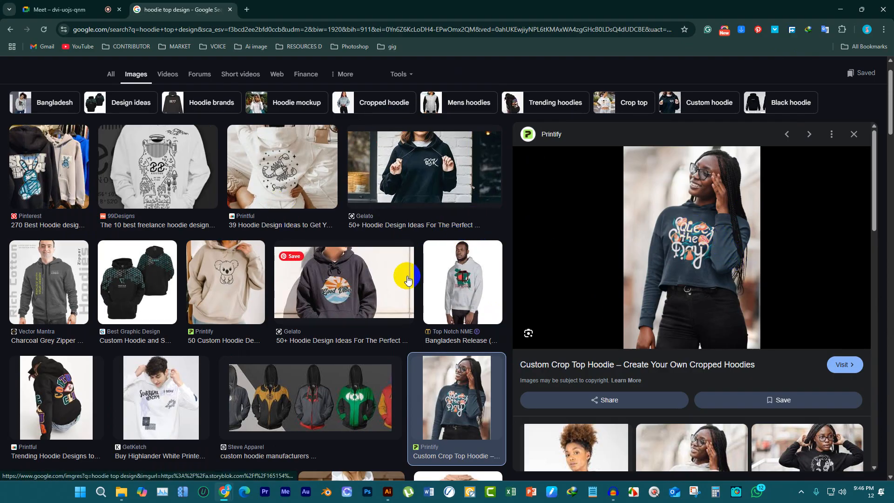
left_click(467, 300)
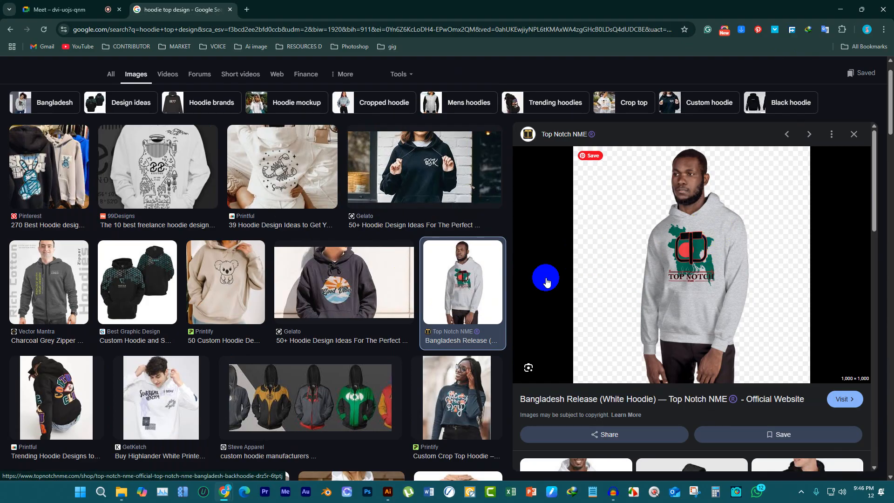
Browse the remaining hoodie image results for examples of printed chest and back designs
scroll(259, 326, "down", 8)
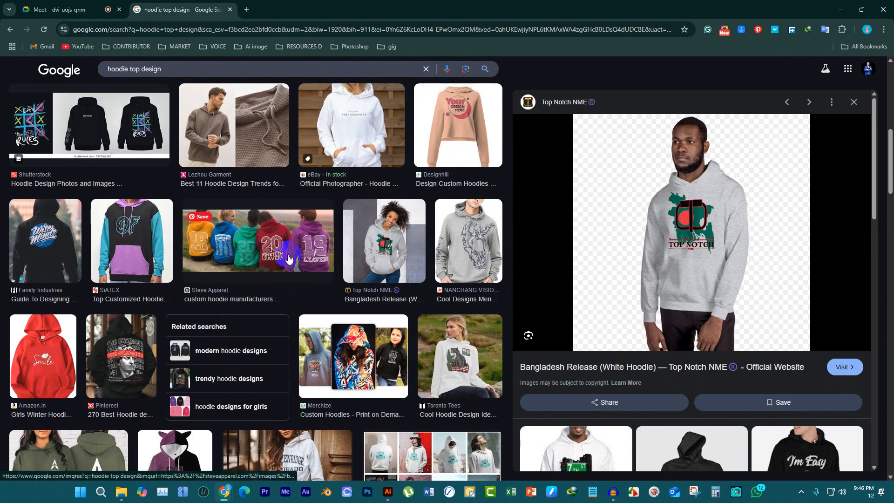
scroll(372, 326, "down", 2)
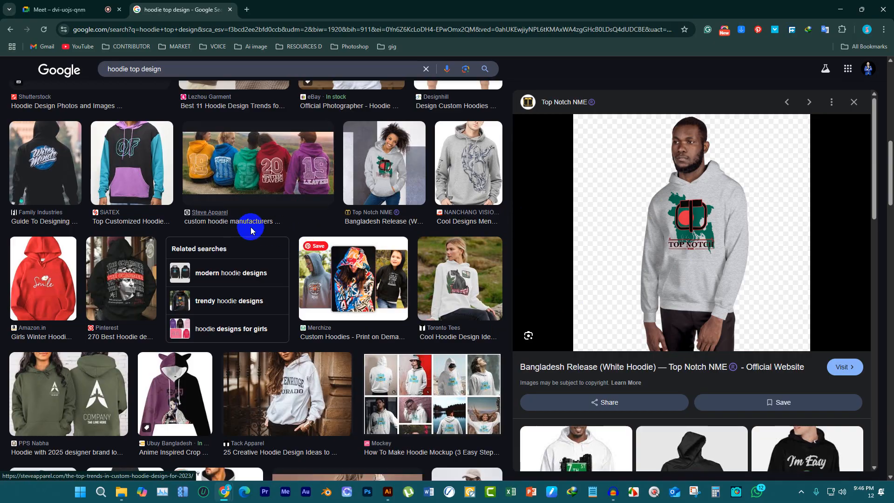
scroll(449, 261, "down", 5)
scroll(452, 278, "down", 8)
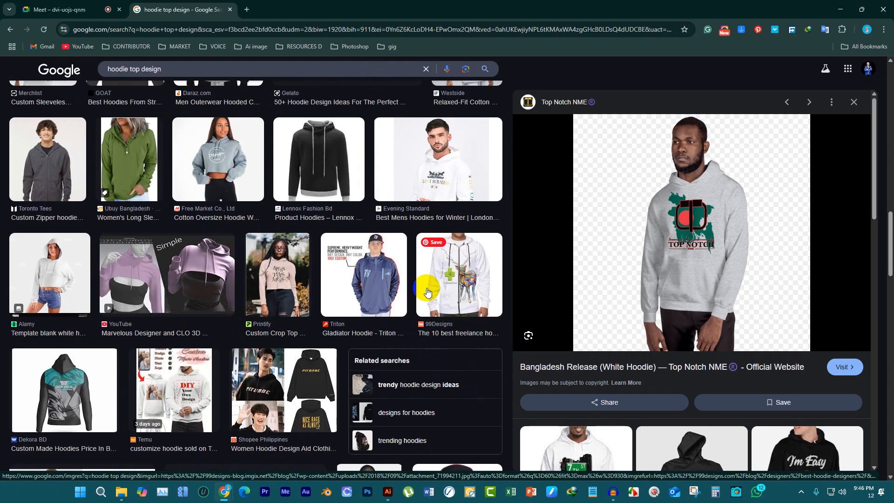
scroll(81, 243, "up", 6)
scroll(80, 243, "up", 12)
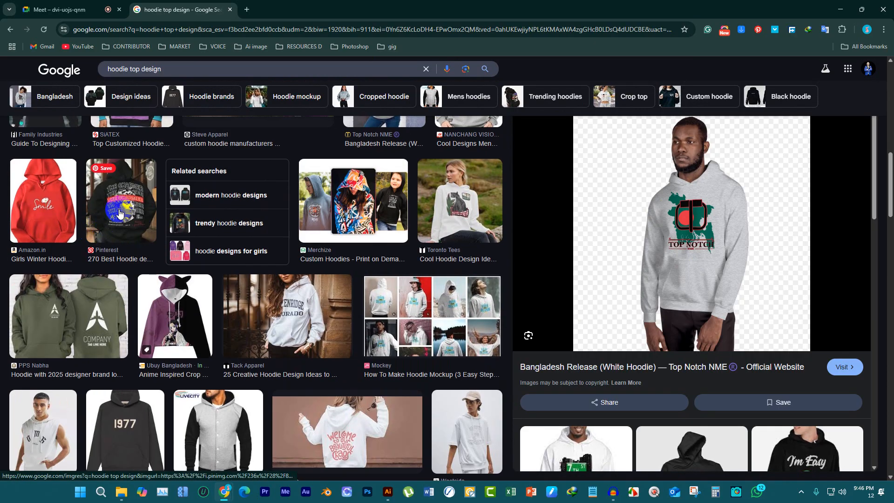
left_click(229, 30)
scroll(353, 130, "up", 6)
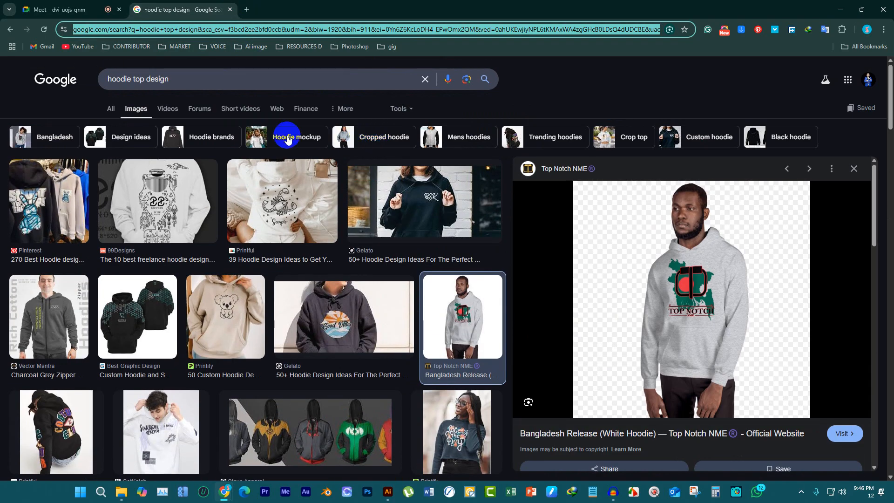
Search Google Images for "girls t shirt design"
left_click(184, 80)
left_click_drag(183, 79, 2, 70)
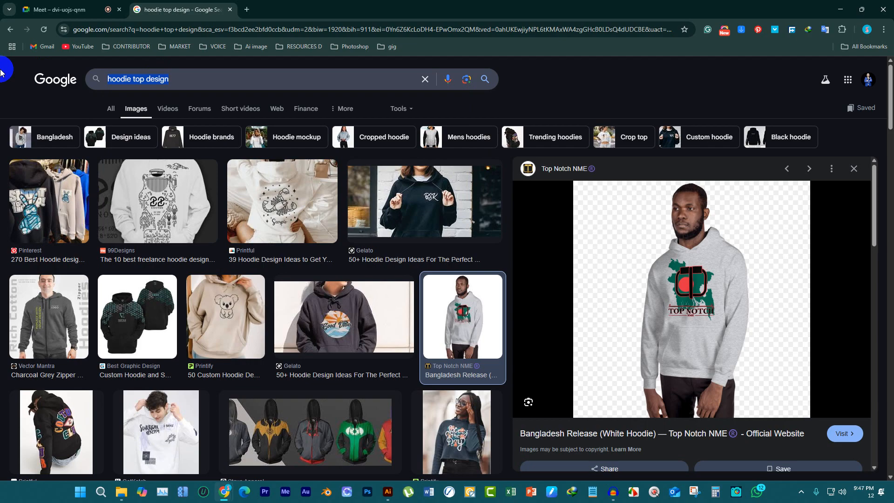
type("g")
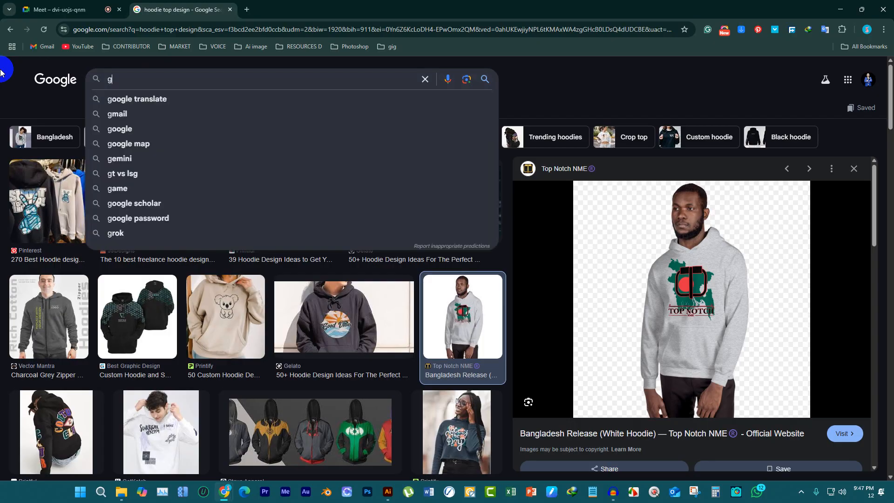
type("irls t s")
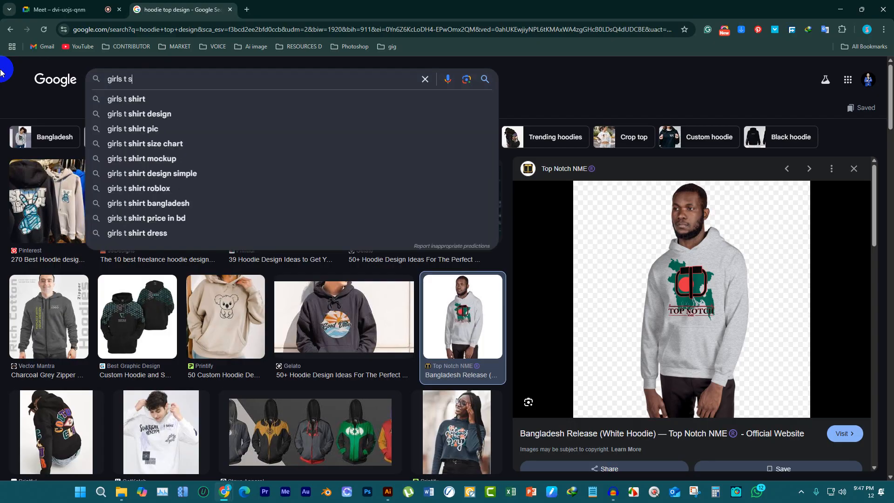
type("hirt design")
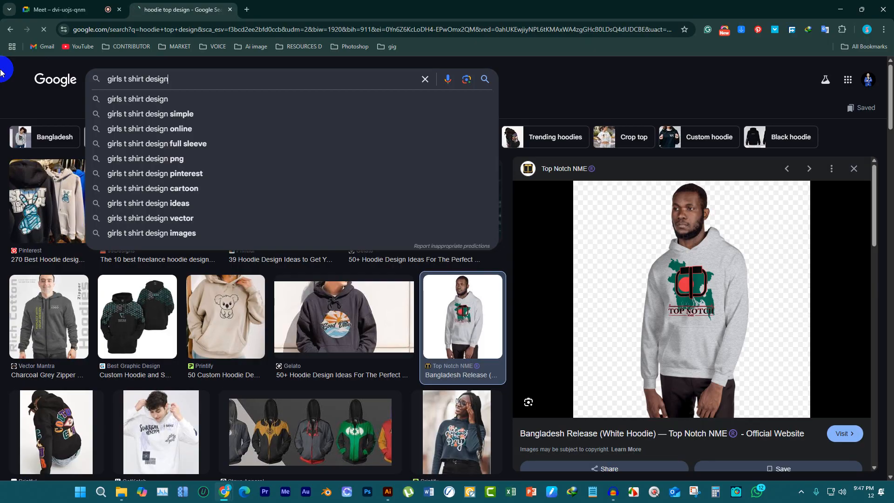
key("Return")
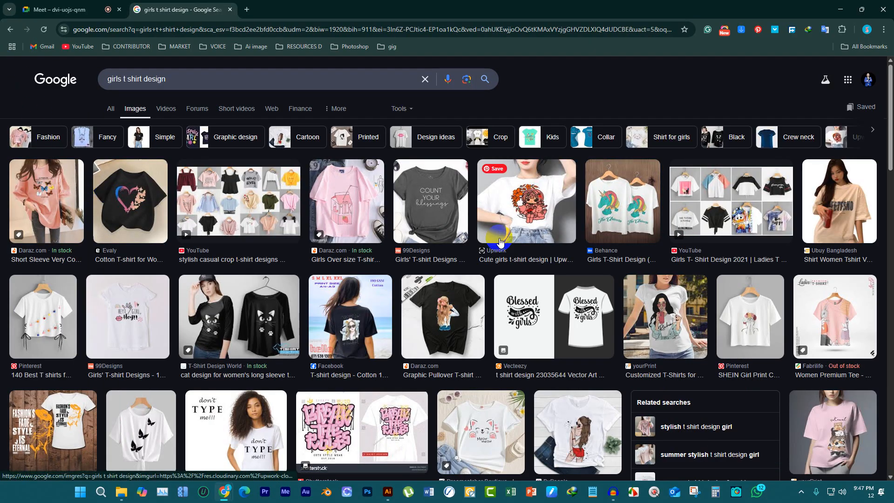
Browse the girls T-shirt results and preview the pink Break the Rules lettering design from Shutterstock
scroll(409, 235, "down", 3)
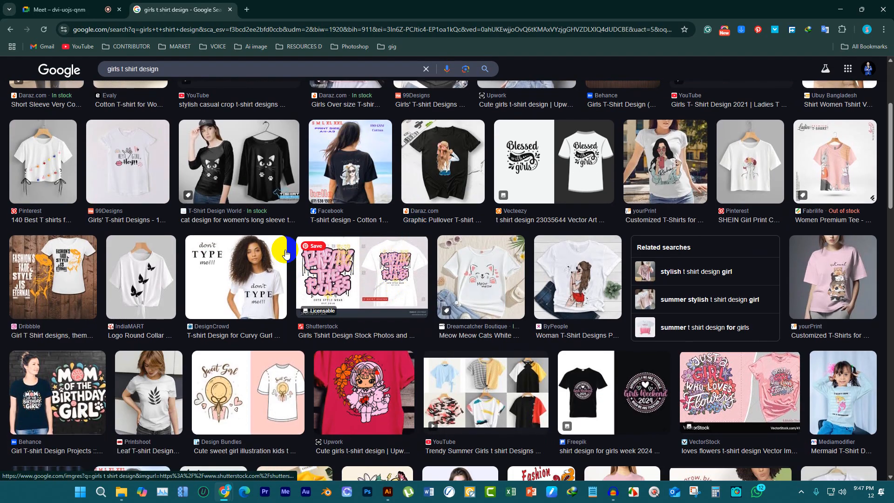
scroll(246, 283, "down", 3)
scroll(309, 237, "up", 3)
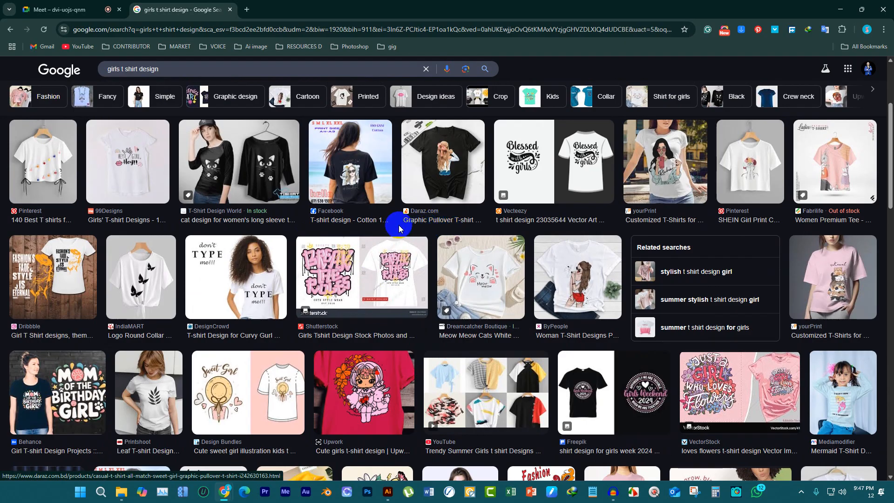
left_click(354, 270)
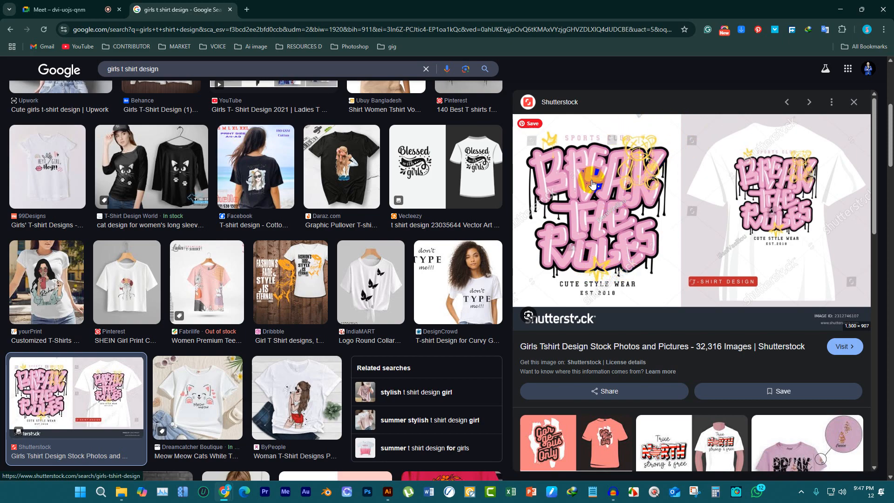
Switch to Notepad, place its window beside the reference design, and write BREAK, THE and RULES on three separate lines
left_click(591, 492)
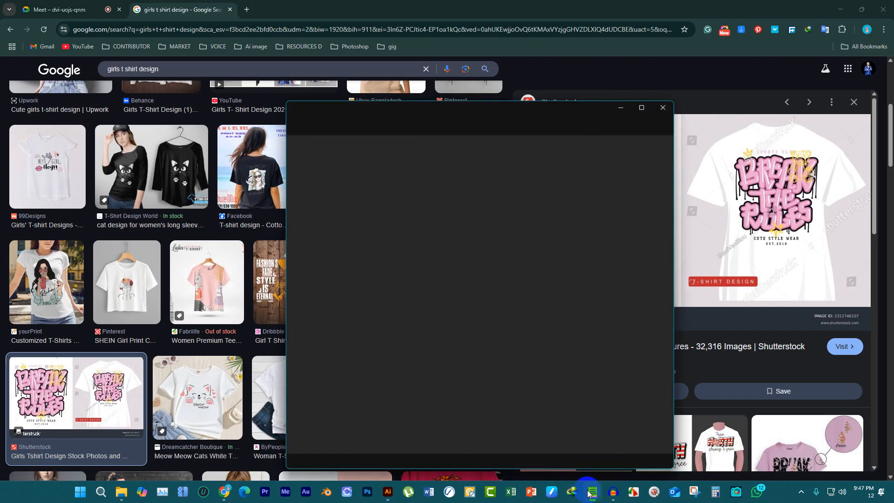
left_click_drag(515, 116, 320, 113)
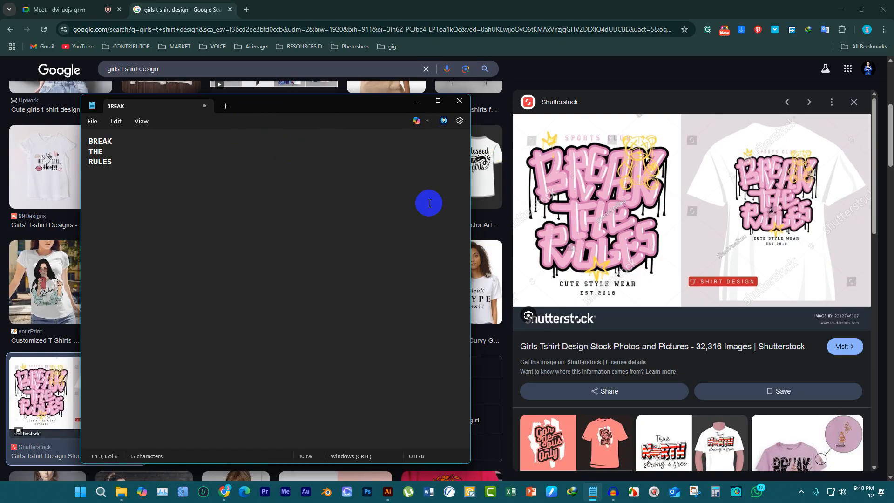
Minimize Notepad, return to Illustrator, fill the background rectangle on the bg layer with white, and lock that layer
left_click(417, 100)
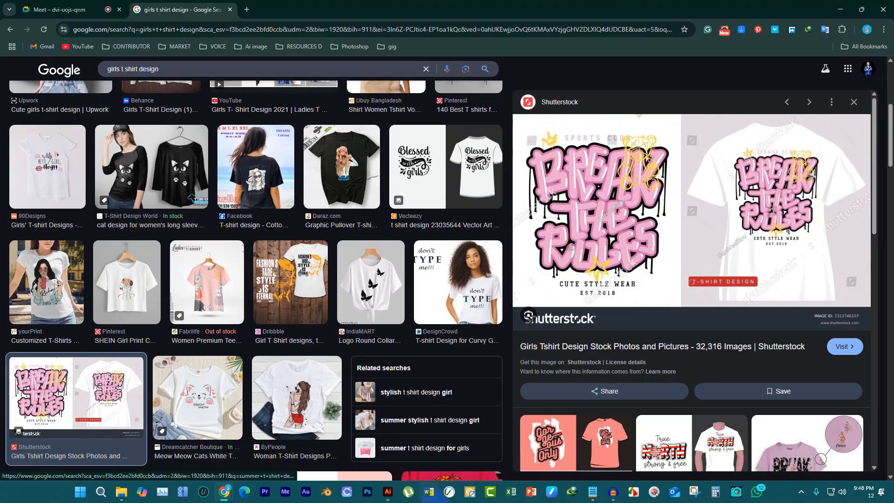
left_click(387, 491)
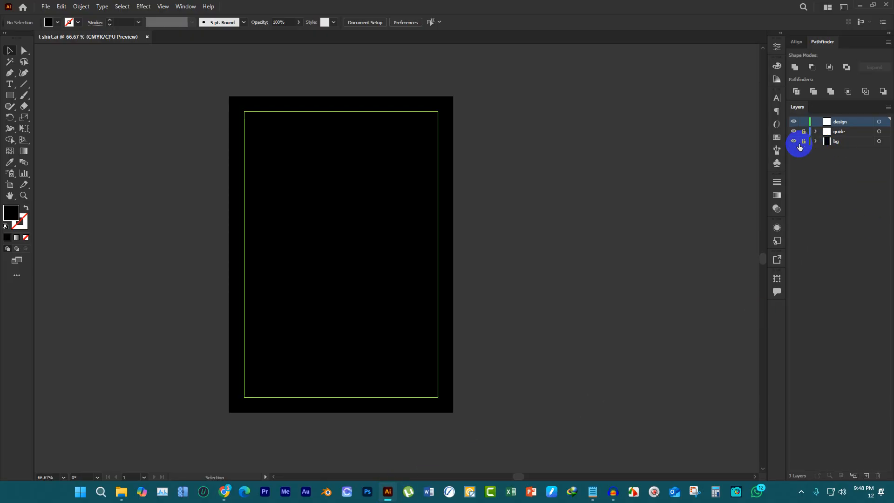
left_click(394, 164)
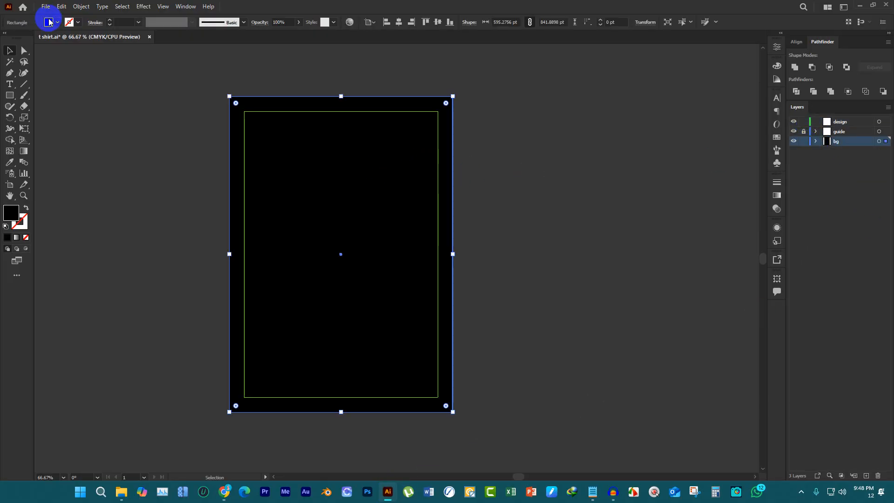
left_click(57, 22)
left_click(25, 38)
left_click(19, 38)
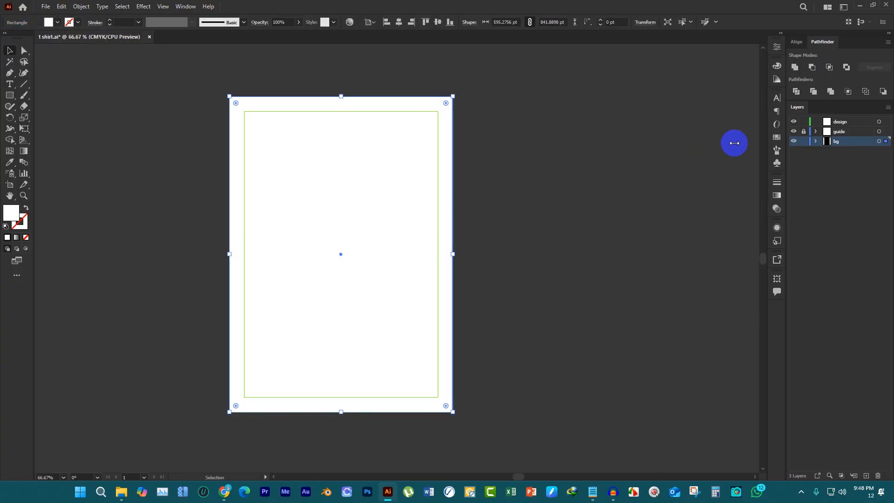
left_click(803, 141)
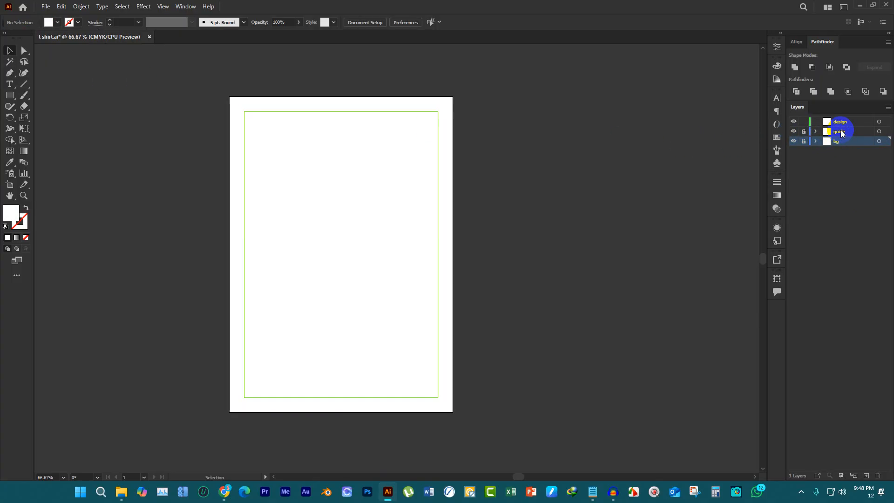
Draw four overlapping red rectangles on the design layer, across and beside the artboard
left_click(840, 132)
left_click(839, 122)
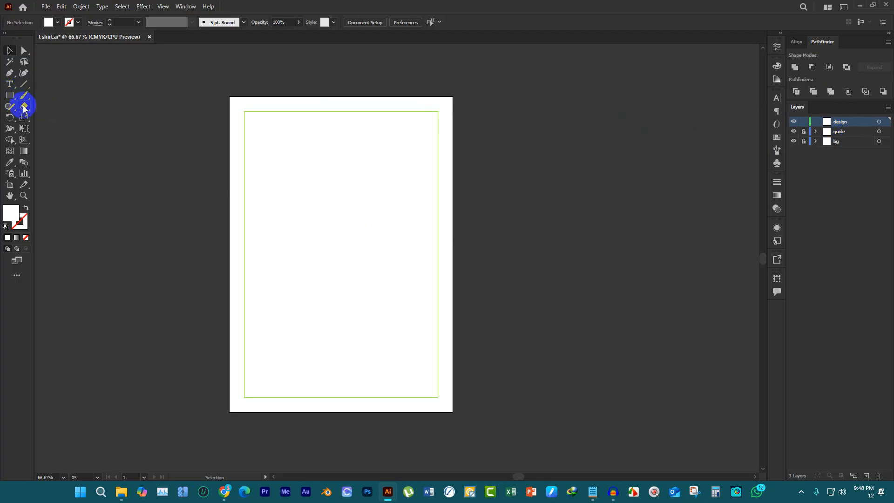
left_click(11, 96)
left_click(57, 23)
left_click(32, 38)
left_click_drag(216, 90, 326, 188)
left_click_drag(345, 128, 486, 285)
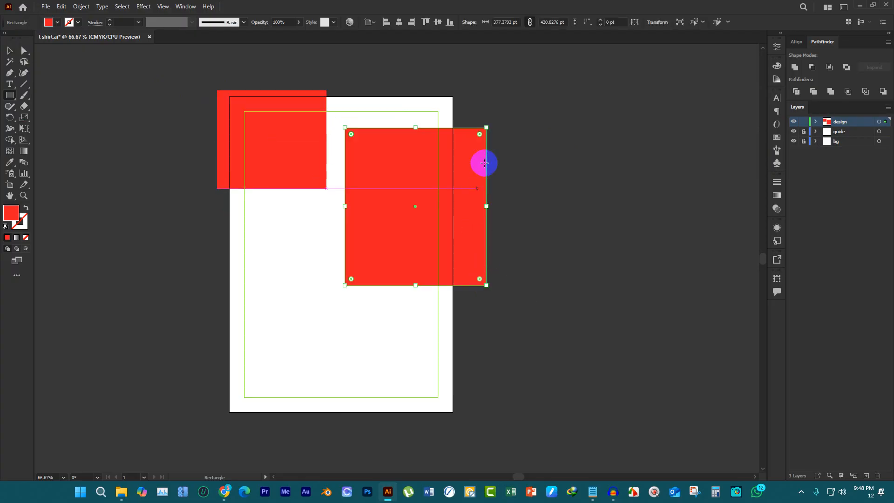
left_click_drag(498, 132, 651, 238)
left_click_drag(587, 80, 486, 173)
scroll(696, 137, "up", 2)
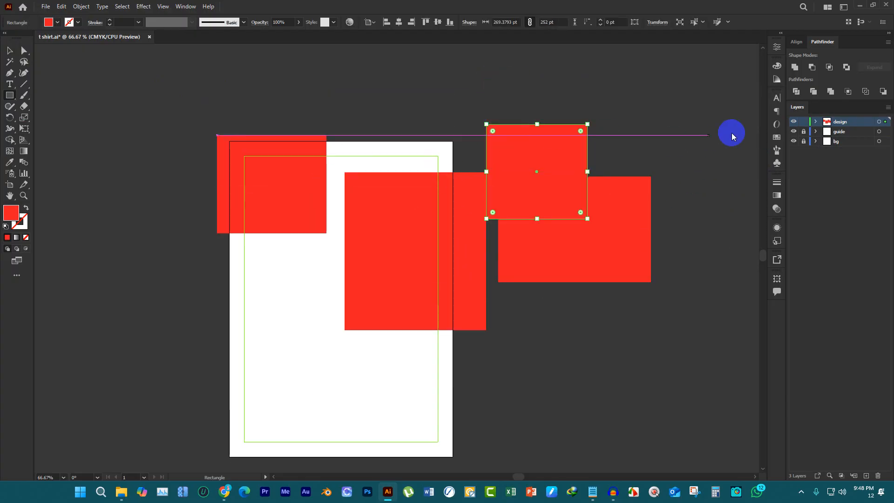
Undo the four red rectangles drawn on the design layer
left_click(803, 131)
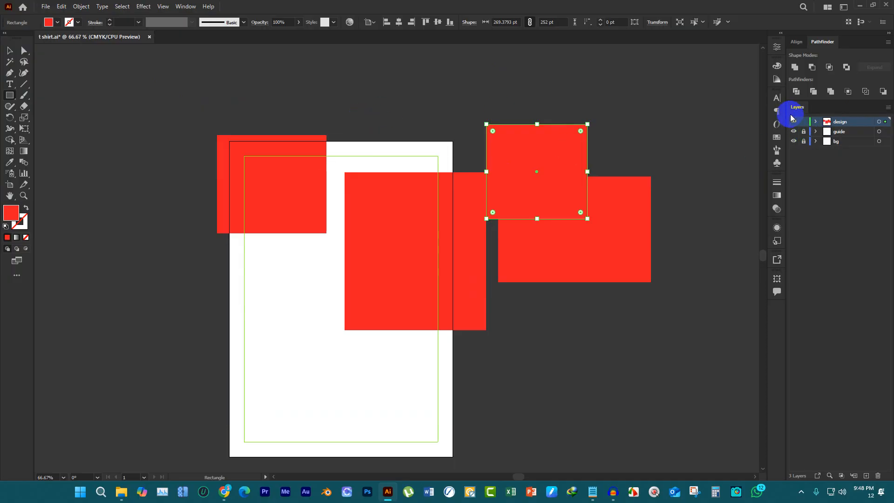
key("ctrl+z")
key("ctrl+z")
key("ctrl+z")
key("ctrl+z")
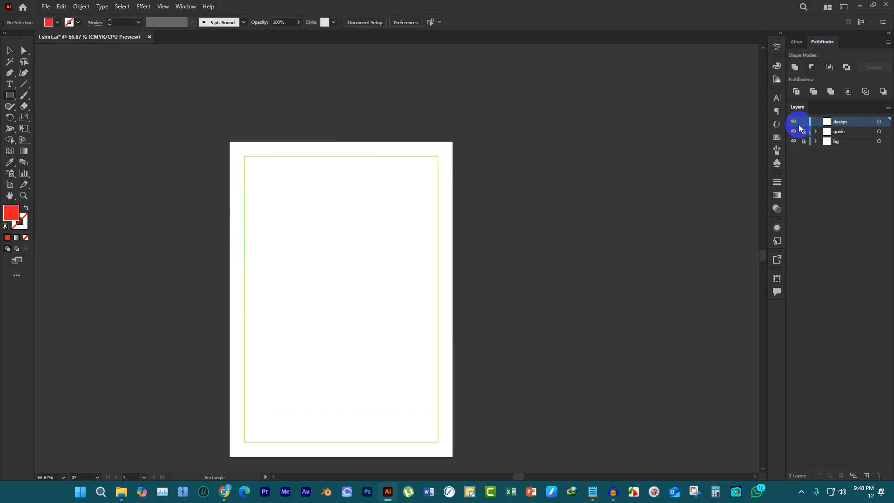
Lock the design layer, unlock the guide layer, and draw four red rectangles on the guide layer
left_click(803, 132)
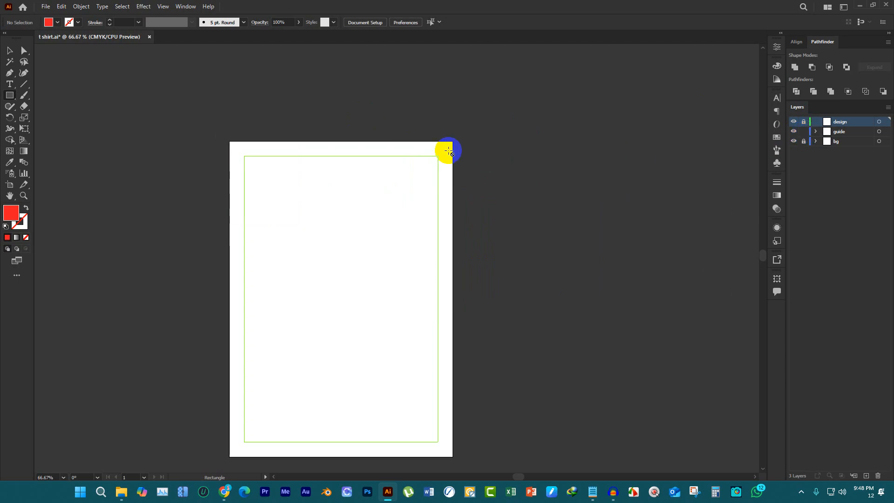
left_click(831, 134)
left_click_drag(373, 190, 513, 275)
left_click_drag(575, 162, 633, 275)
left_click_drag(575, 140, 668, 249)
left_click_drag(527, 117, 660, 242)
Undo the rectangles on the guide layer and restore the locks so guide is locked and design is unlocked
key("ctrl+z")
key("ctrl+z")
key("ctrl+z")
key("ctrl+z")
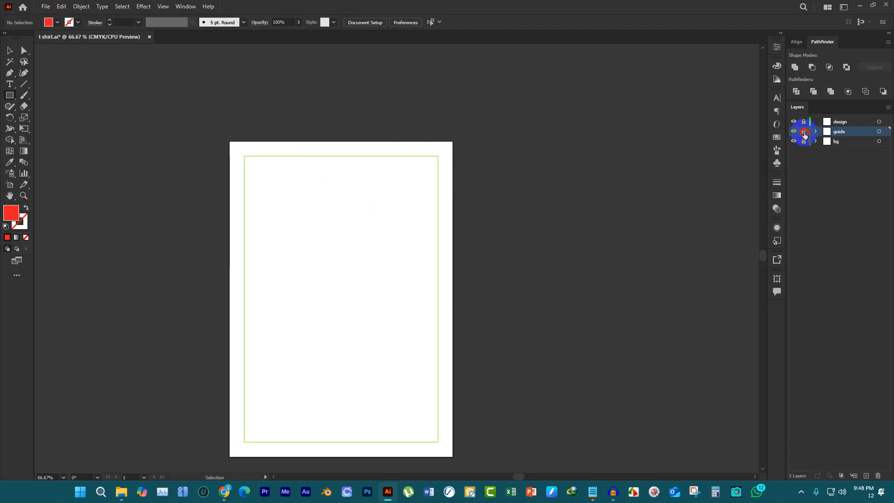
left_click(804, 122)
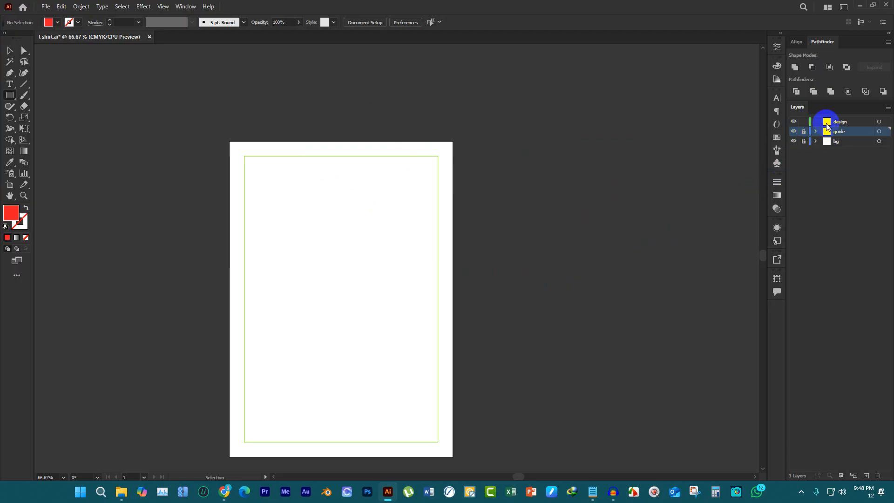
Draw three red rectangles side by side on the design layer, inside the artboard guide, the first about 86 by 154 pt
left_click(837, 122)
scroll(218, 215, "up", 2)
scroll(357, 163, "down", 1)
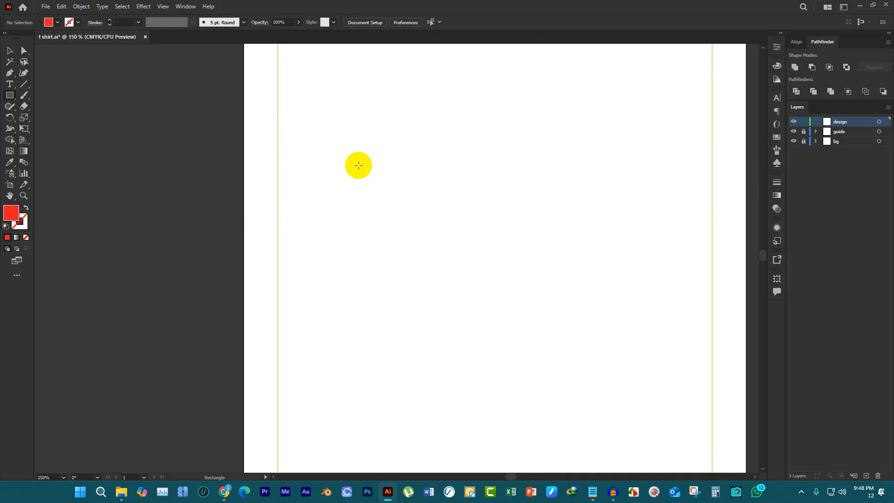
left_click_drag(325, 127, 397, 258)
left_click_drag(431, 128, 562, 324)
left_click_drag(562, 141, 668, 269)
Fill the leftmost rectangle with black
left_click(9, 51)
left_click(333, 176)
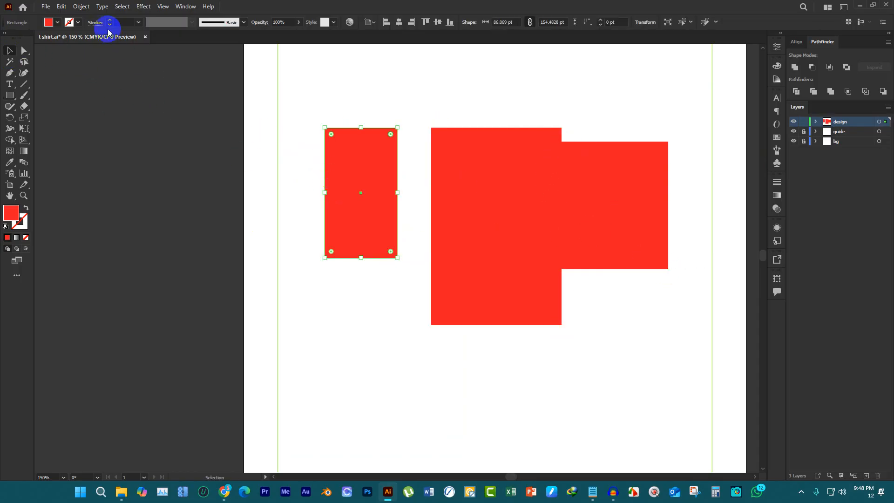
left_click(57, 22)
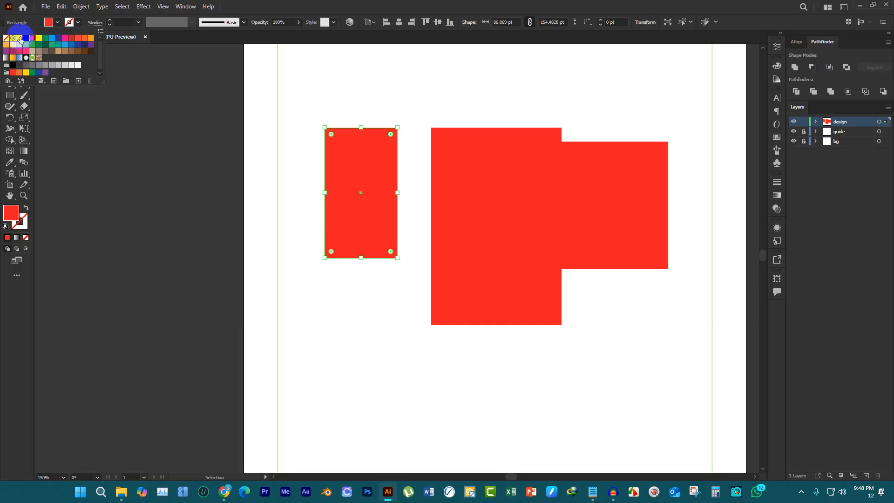
left_click(26, 39)
Move the tall red rectangle over the black one, fill the remaining rectangle yellow, and stack it over the red one's upper part
left_click_drag(459, 140, 389, 135)
left_click_drag(637, 184, 526, 195)
left_click(49, 22)
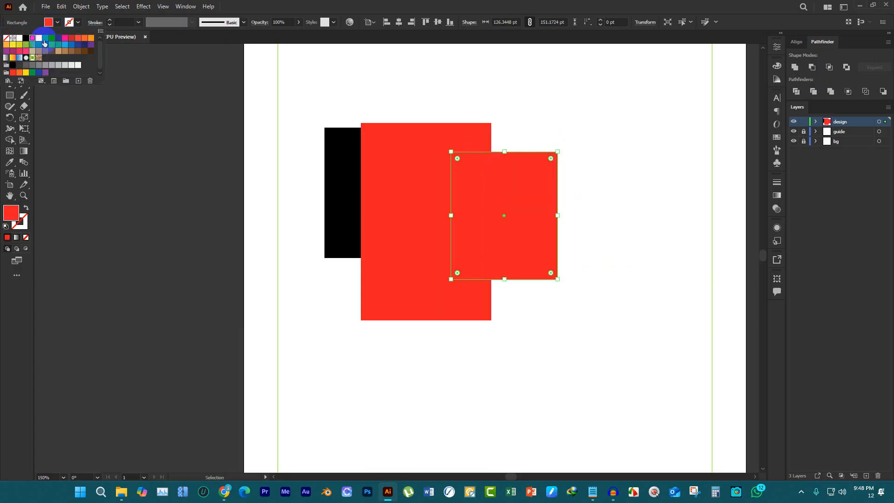
left_click(38, 38)
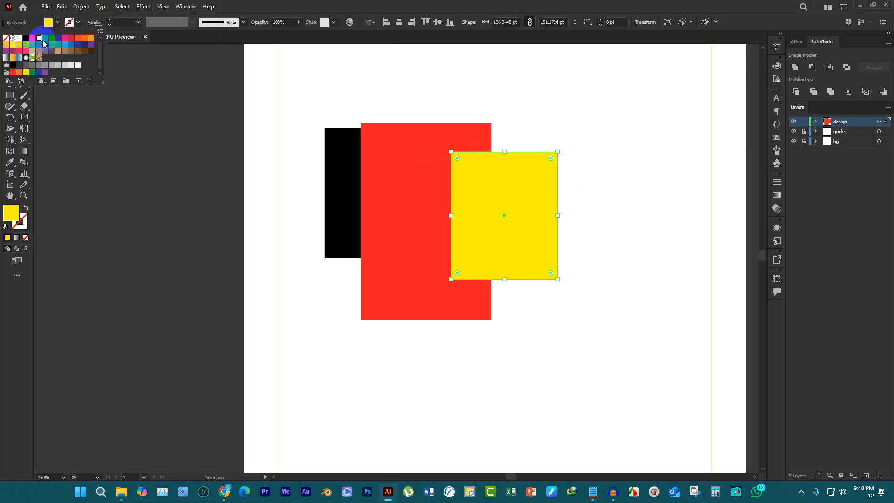
left_click(476, 203)
left_click_drag(476, 203, 403, 135)
scroll(403, 139, "up", 2)
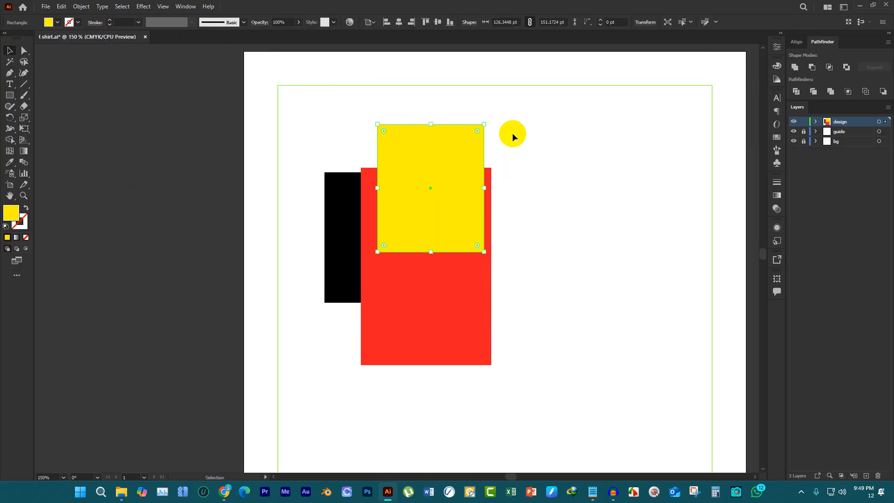
Make the guide layer active, then reselect the yellow rectangle and the design layer
left_click(845, 134)
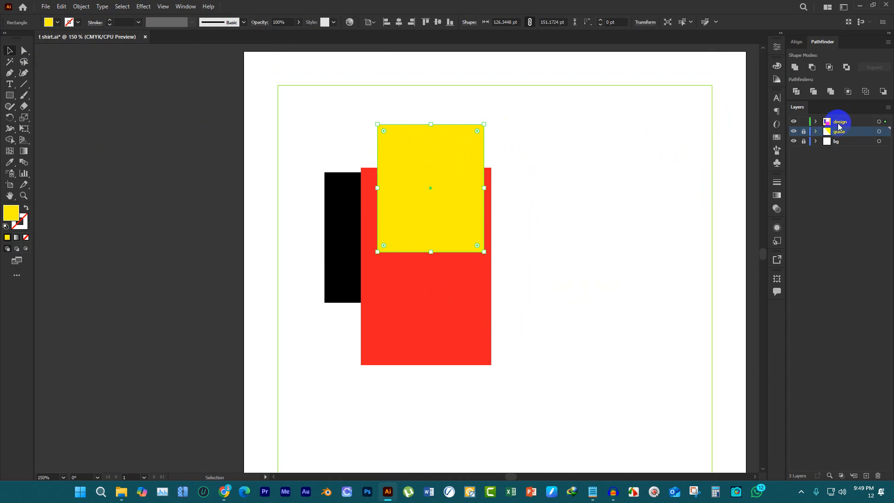
left_click(579, 116)
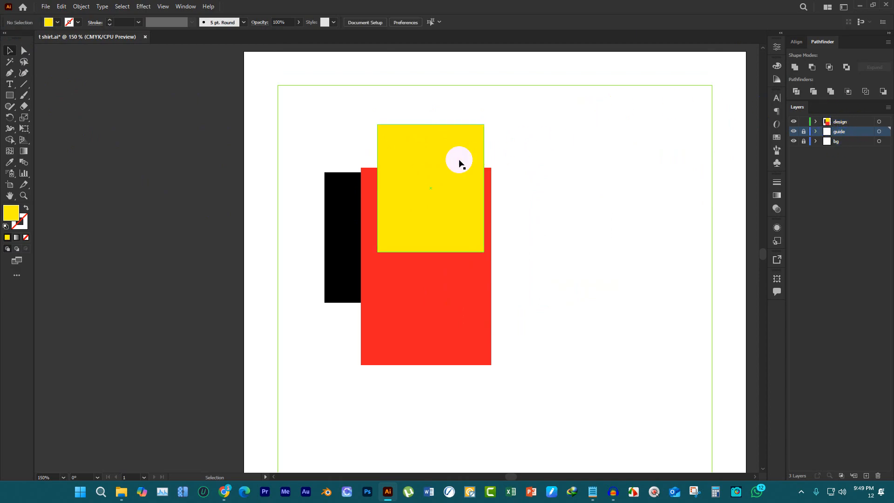
left_click(459, 163)
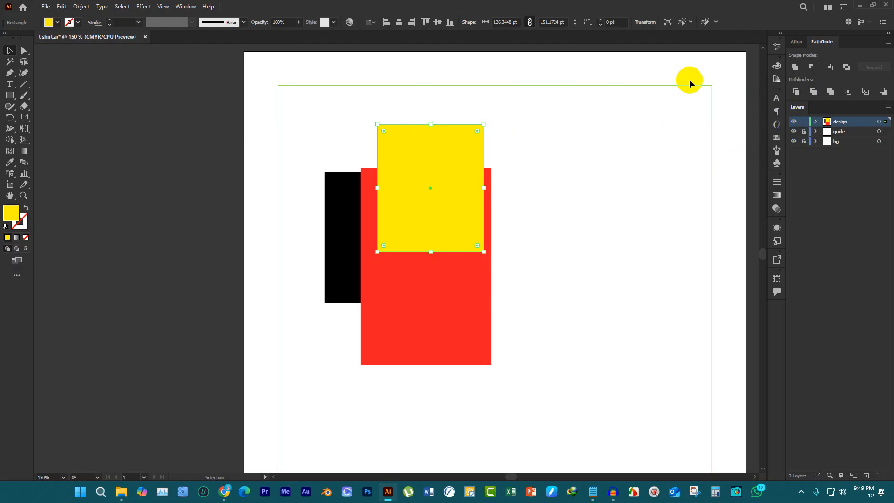
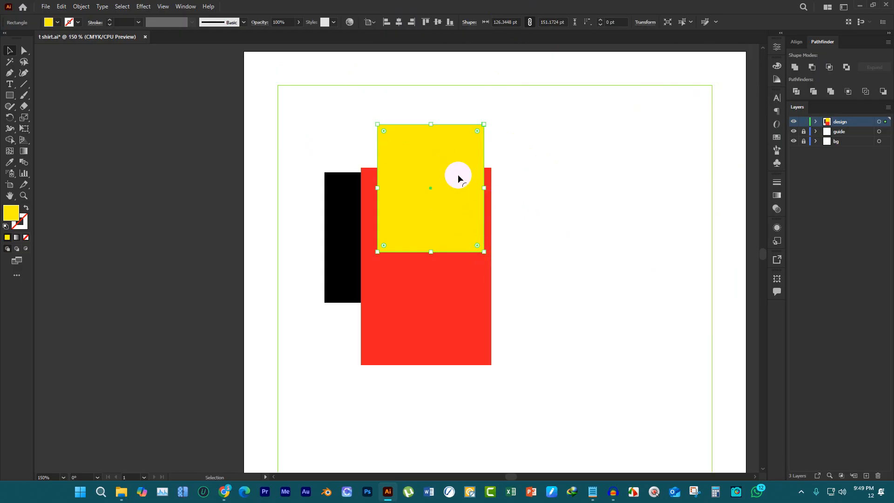
left_click(829, 121)
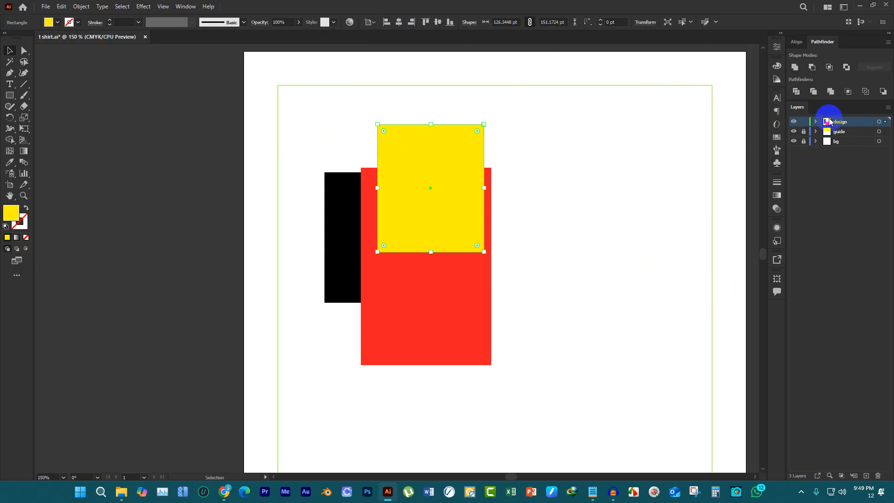
left_click_drag(833, 122, 834, 140)
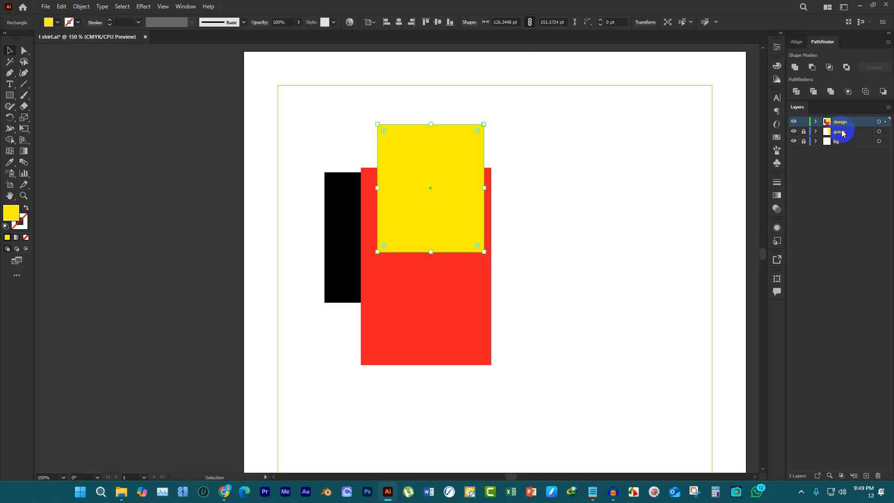
Make the guide layer active, then hide the design layer and show it again
left_click(839, 132)
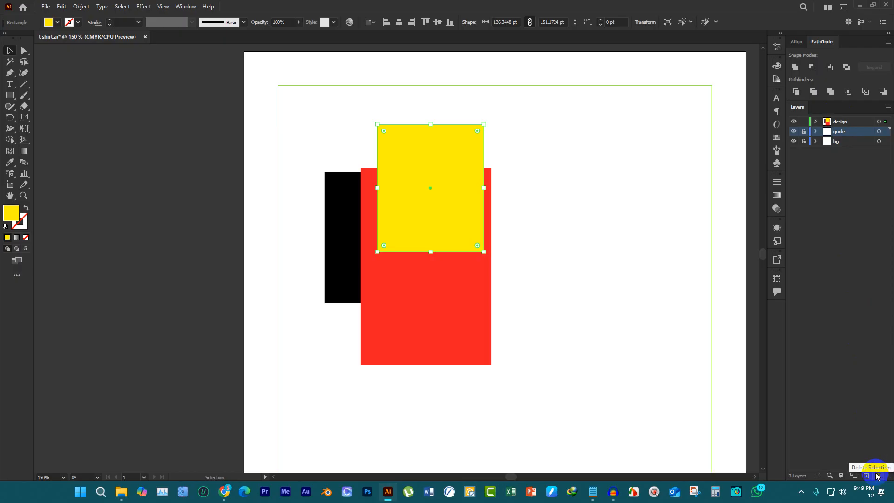
left_click(792, 122)
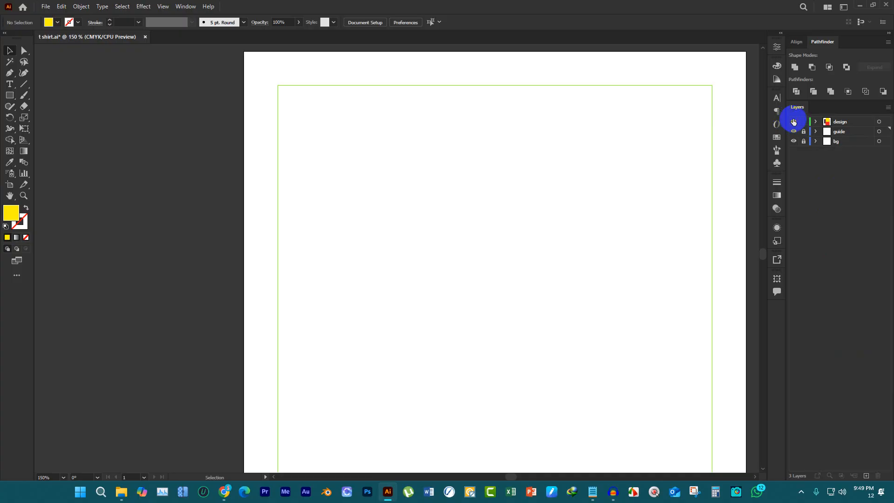
left_click(792, 122)
Try locking the yellow rectangle and selecting the red and black ones, then unlock all objects and clear the selection
left_click(409, 146)
key("ctrl+2")
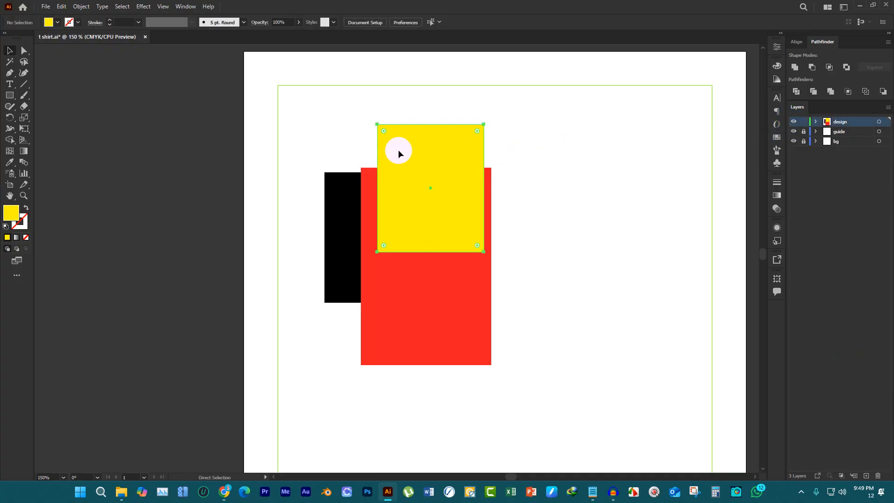
left_click(435, 274)
left_click(343, 205, "shift")
left_click(511, 227)
key("ctrl+a")
key("ctrl+alt+2")
key("ctrl+shift+a")
Lock and unlock the design layer, then select all three rectangles and deselect them
left_click(801, 122)
left_click(803, 122)
key("ctrl+a")
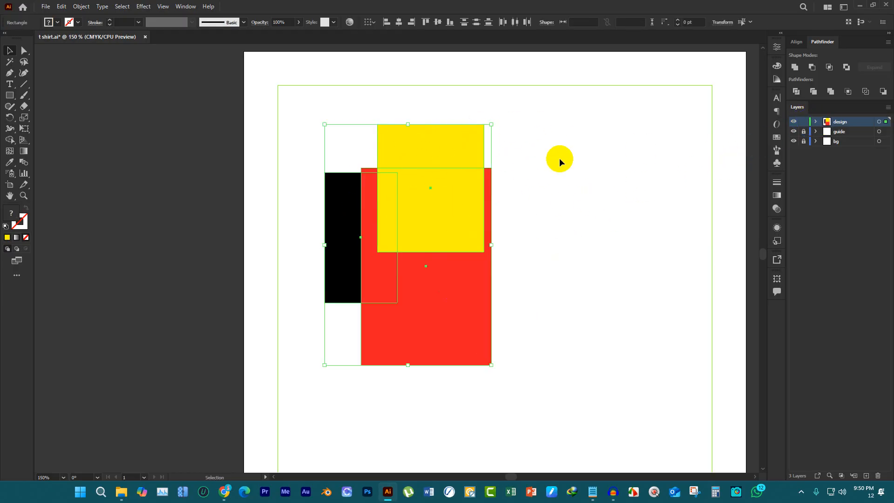
left_click(443, 113)
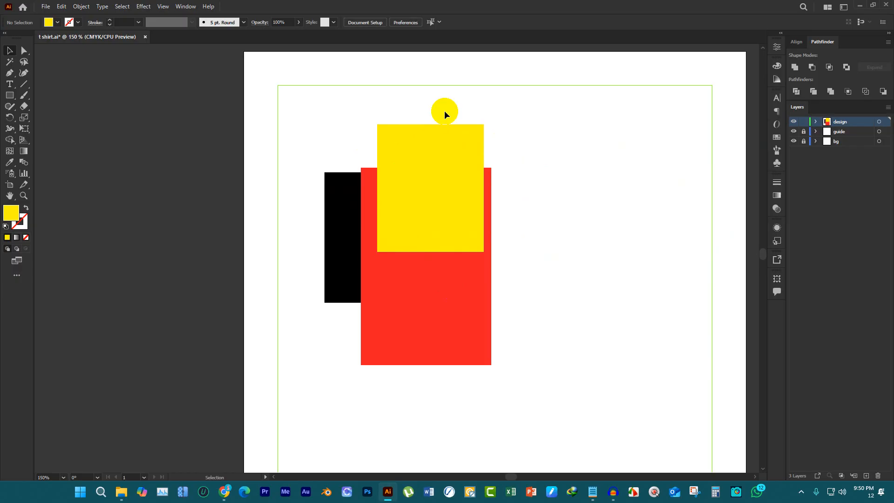
Select all artwork on the design layer and delete it
left_click(879, 122)
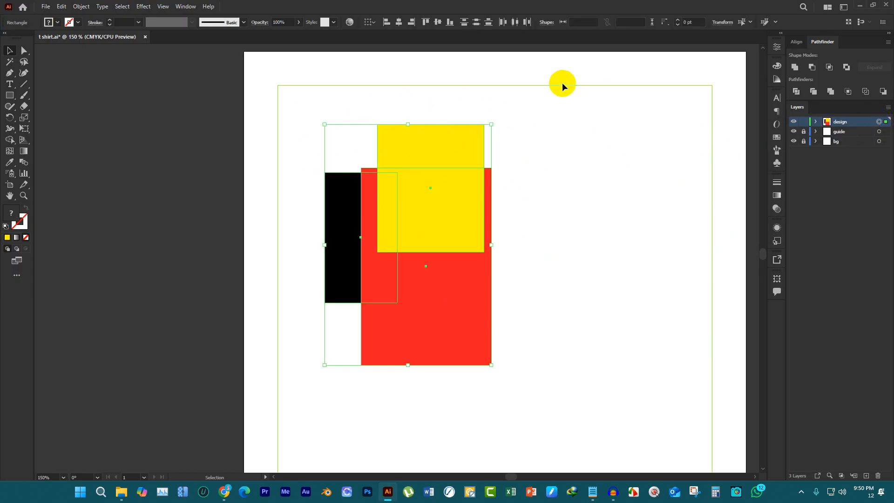
key("ctrl+minus")
key("ctrl+minus")
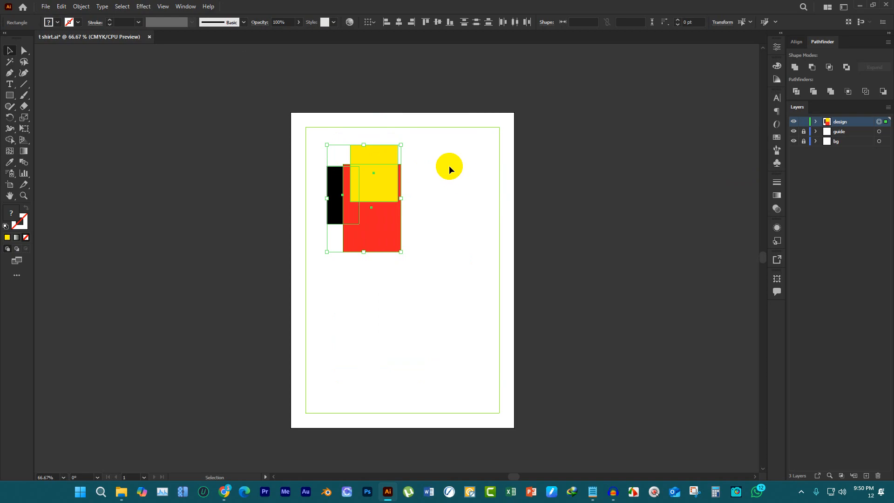
key("Delete")
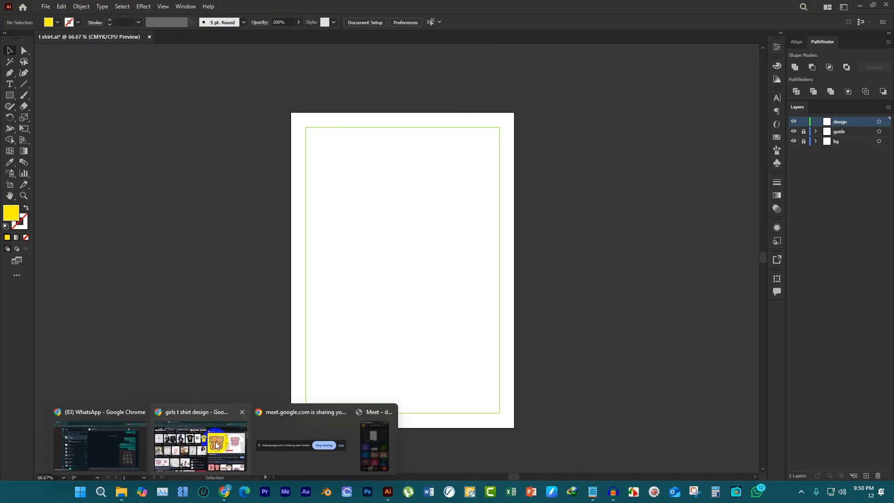
Switch to the Chrome window with the image results and copy the Break the Rules T-shirt design image
left_click(215, 442)
right_click(633, 126)
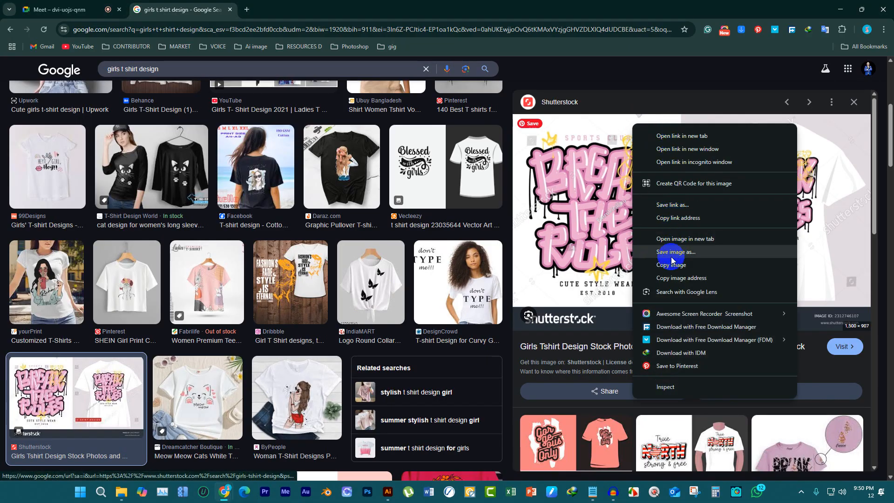
left_click(777, 264)
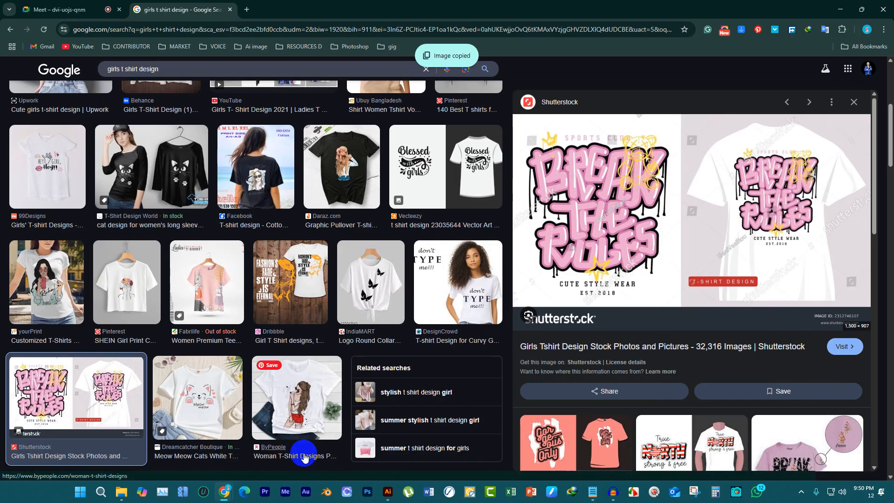
Switch to Illustrator, paste the copied Break the Rules image on the design layer, and move it off the artboard beside the page
left_click(388, 491)
key("ctrl+v")
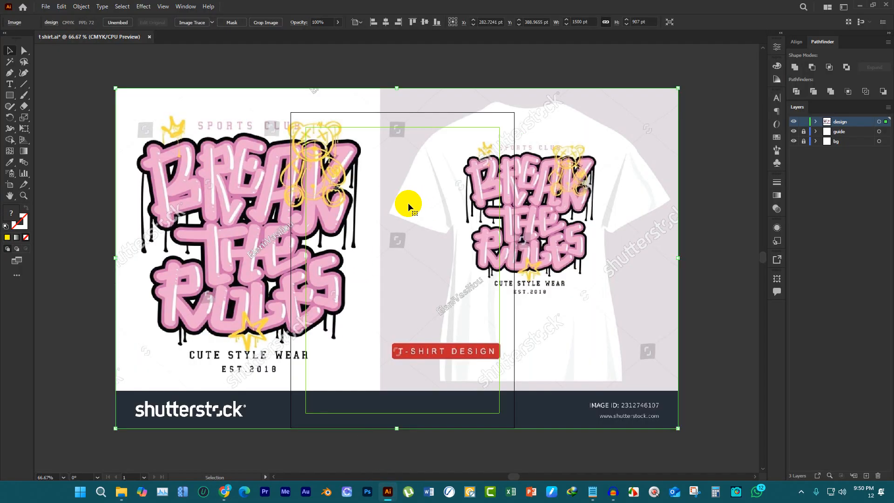
scroll(419, 207, "down", 3)
left_click_drag(484, 238, 646, 232)
scroll(634, 214, "up", 3)
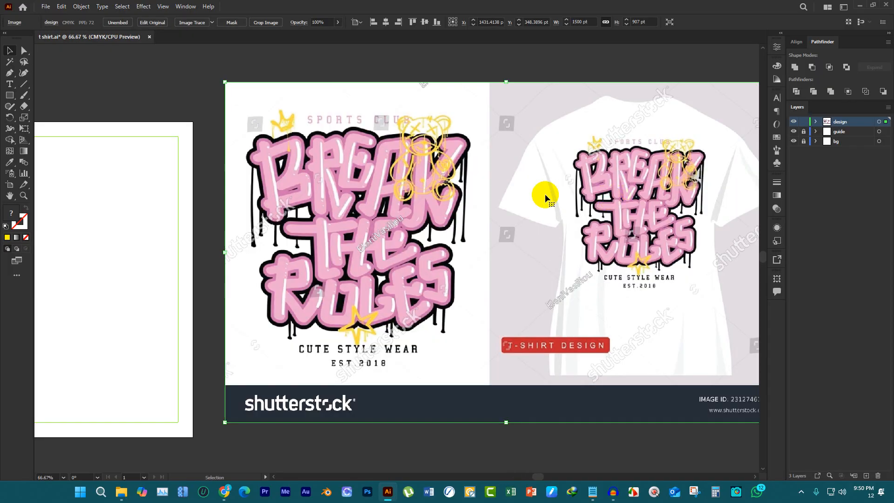
Crop the reference image to the large Break the Rules lettering, cutting off the T-shirt mockup, to about 702 by 907 pt
left_click(263, 23)
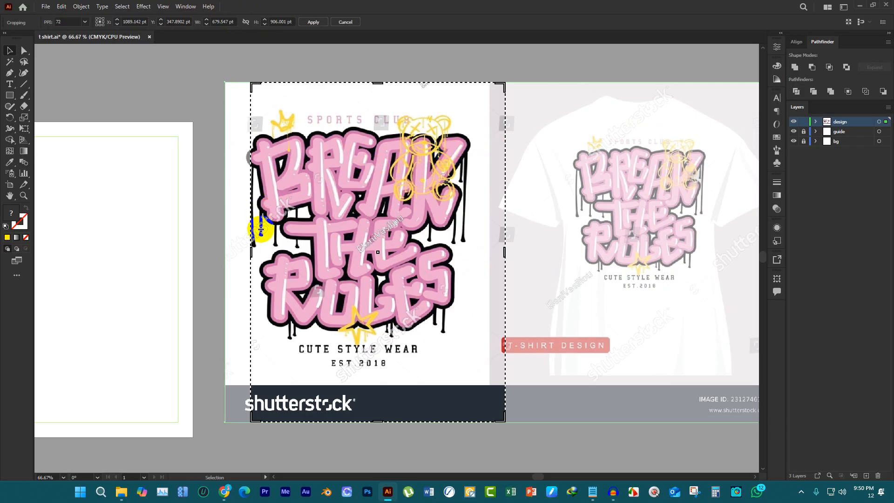
left_click_drag(250, 251, 234, 252)
left_click_drag(505, 252, 496, 252)
left_click(305, 27)
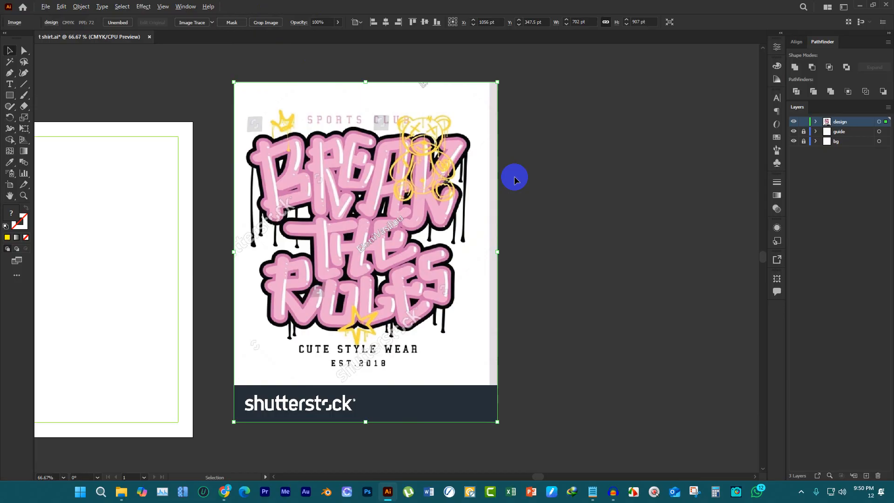
Reposition the cropped reference image next to the artboard with a small gap, and clear the selection
scroll(513, 176, "down", 2)
left_click(323, 153)
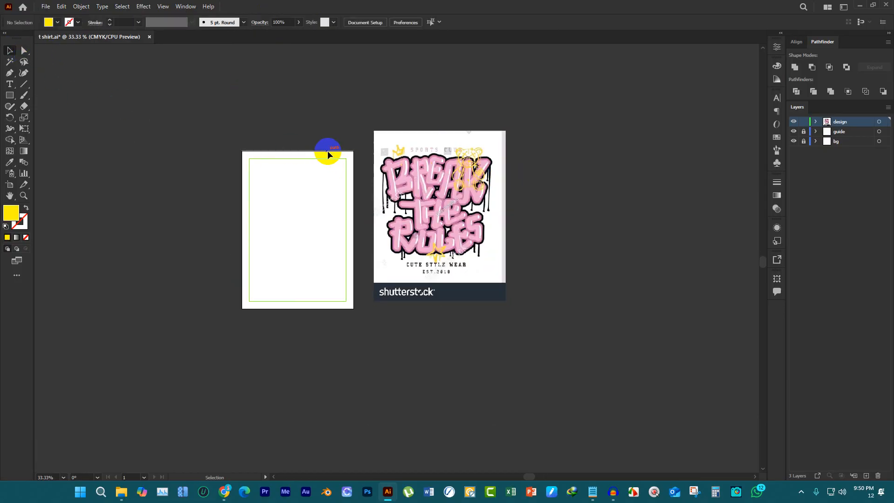
scroll(357, 152, "up", 3)
left_click_drag(457, 150, 439, 196)
scroll(440, 194, "down", 5)
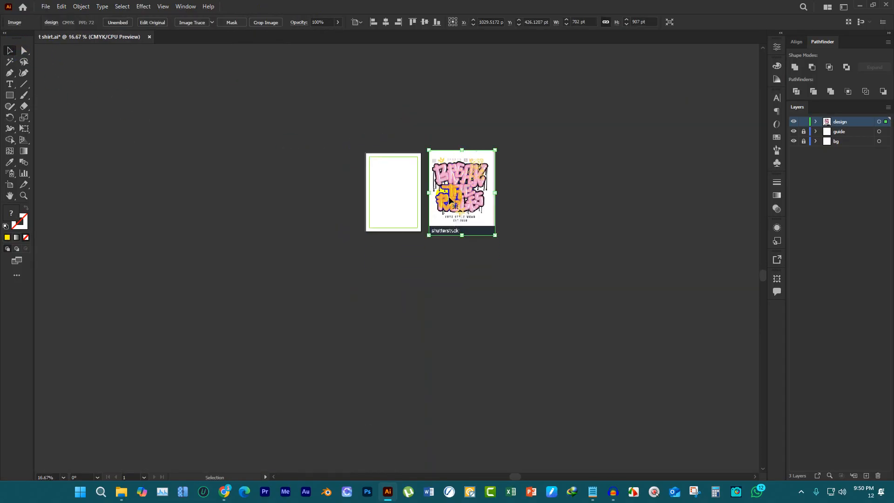
scroll(438, 191, "up", 4)
scroll(445, 167, "up", 1)
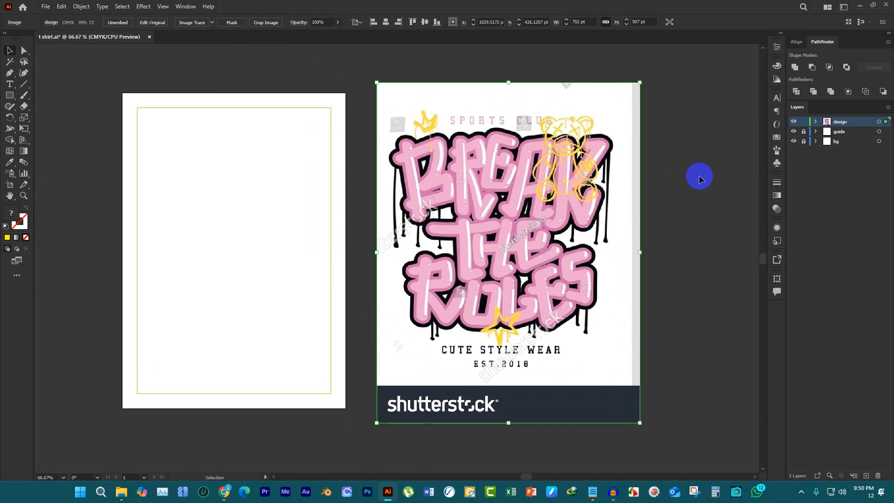
left_click(698, 168)
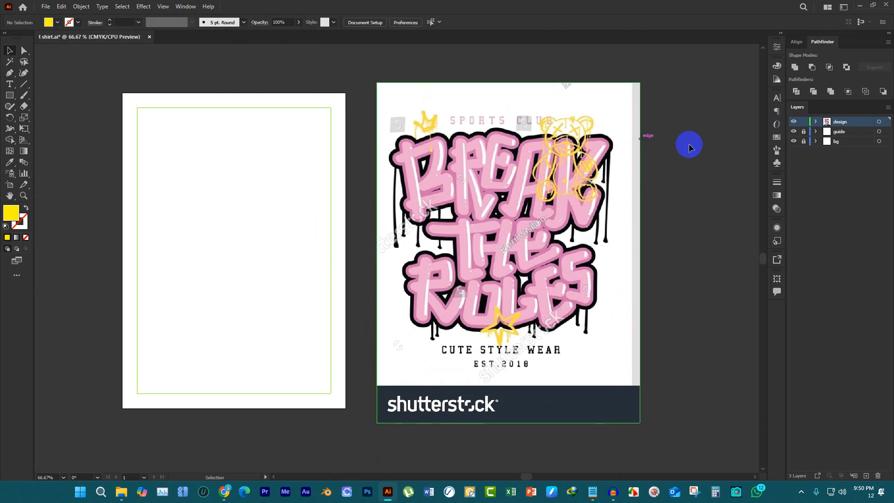
Rename the design layer holding the reference image to SAMPLE and lock it
double_click(852, 123)
type("SAMPLE")
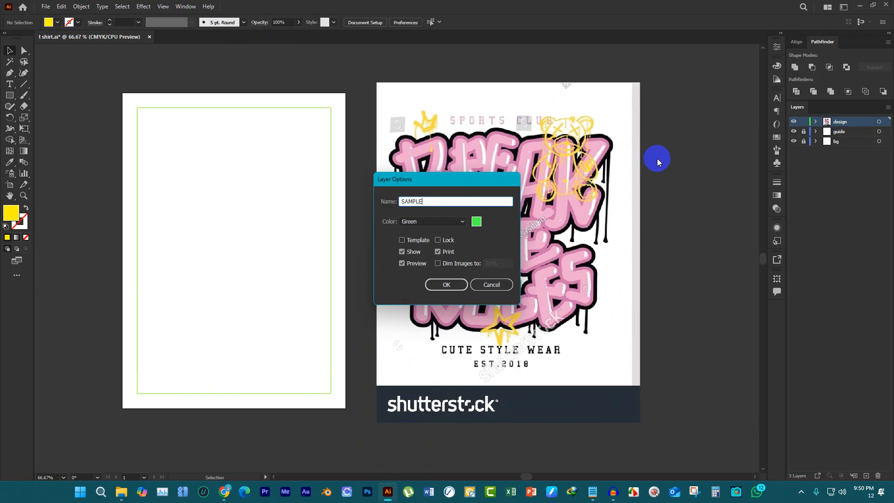
left_click(446, 283)
Add a new layer named DESIGN above the SAMPLE layer
left_click(866, 475)
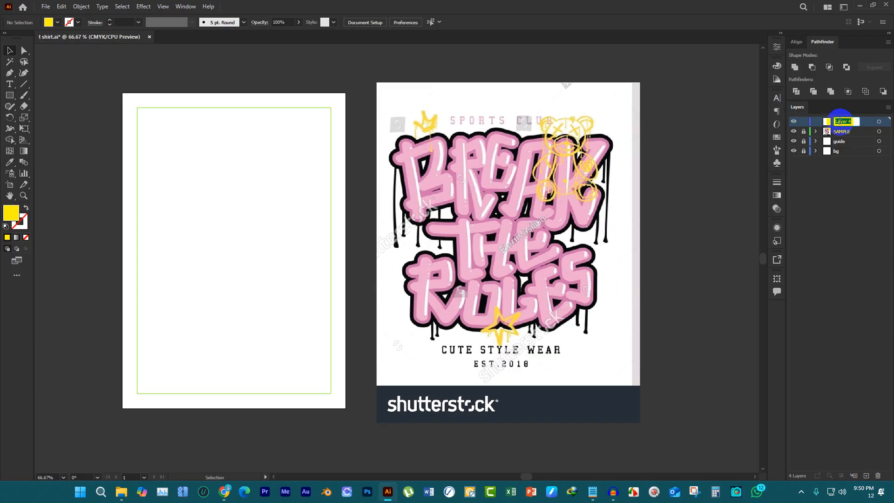
type("DESIGN")
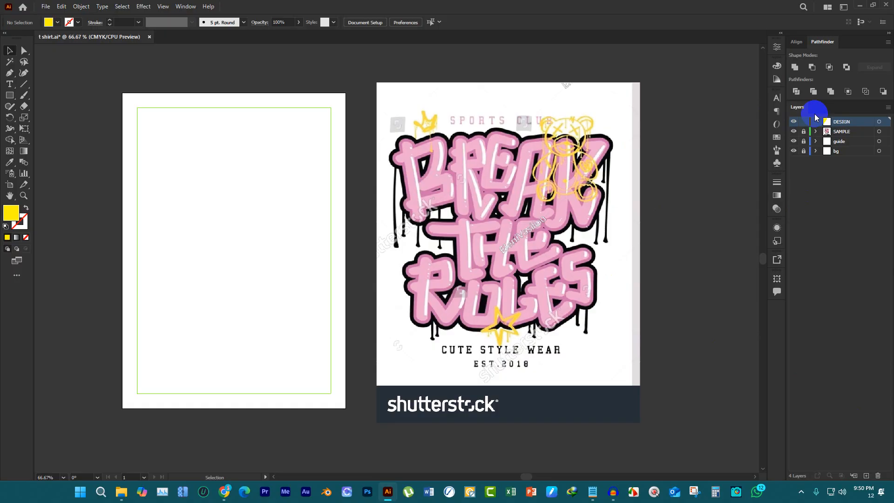
scroll(447, 144, "up", 2)
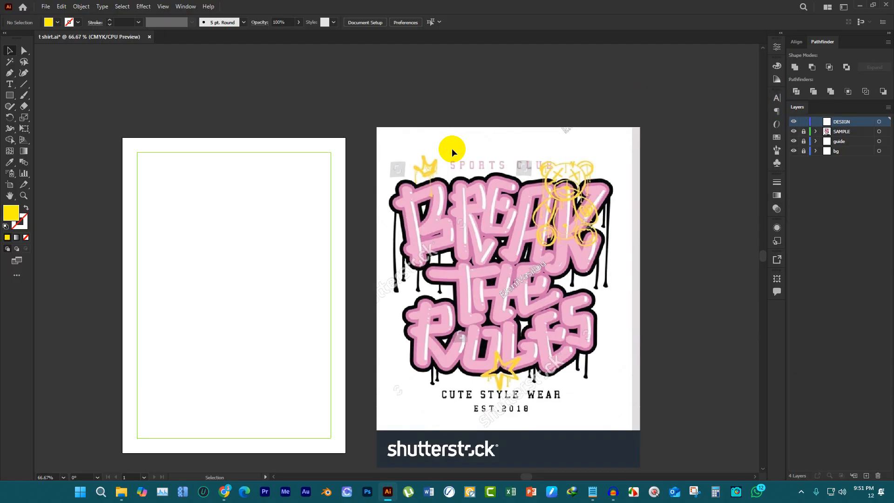
scroll(371, 295, "down", 2)
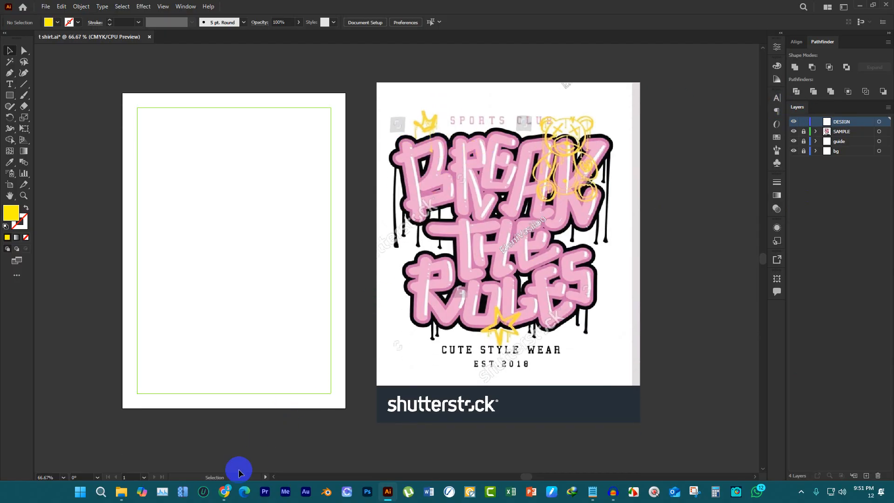
Switch to the Chrome window with the image results and open the dafont.com Western fonts page
mouse_move(226, 490)
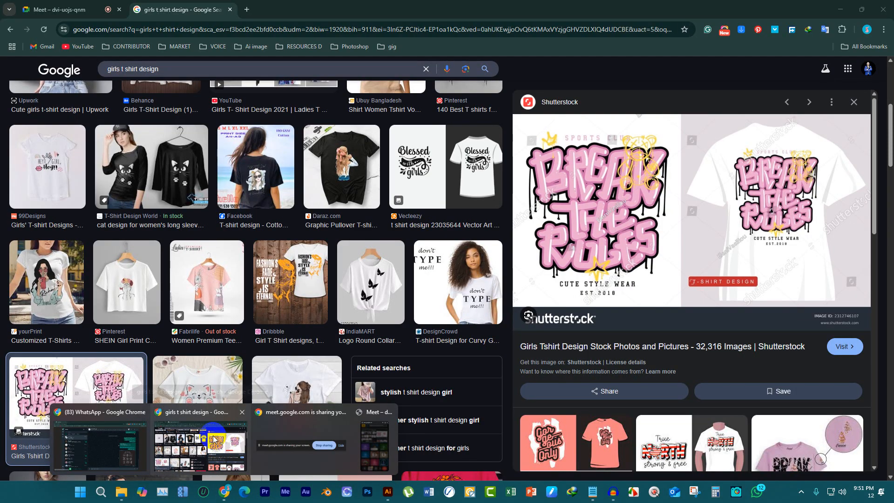
left_click(209, 437)
left_click(237, 29)
type("DAFO")
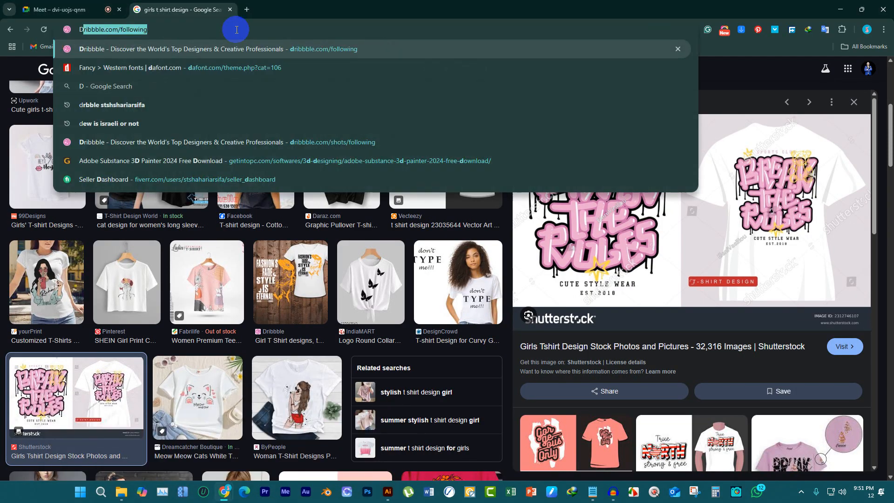
type("NT")
key("Return")
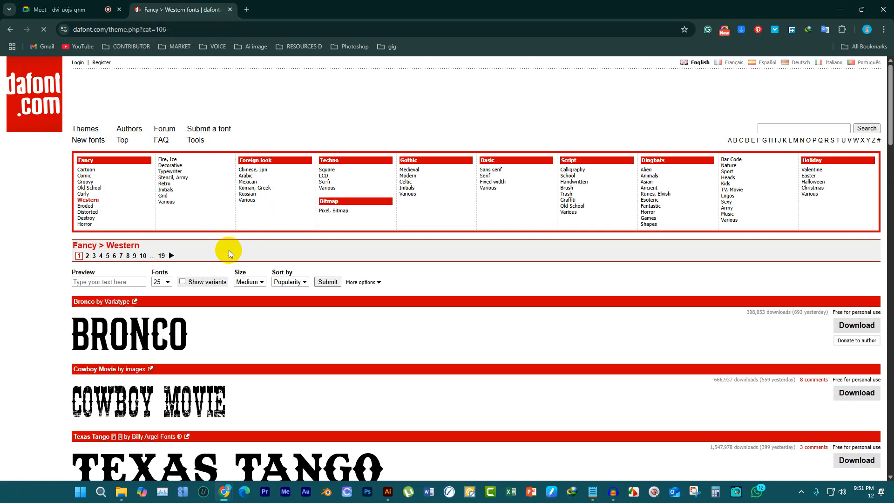
Copy the word BREAK from the Notepad note and use it as the font preview text on dafont
scroll(529, 432, "down", 2)
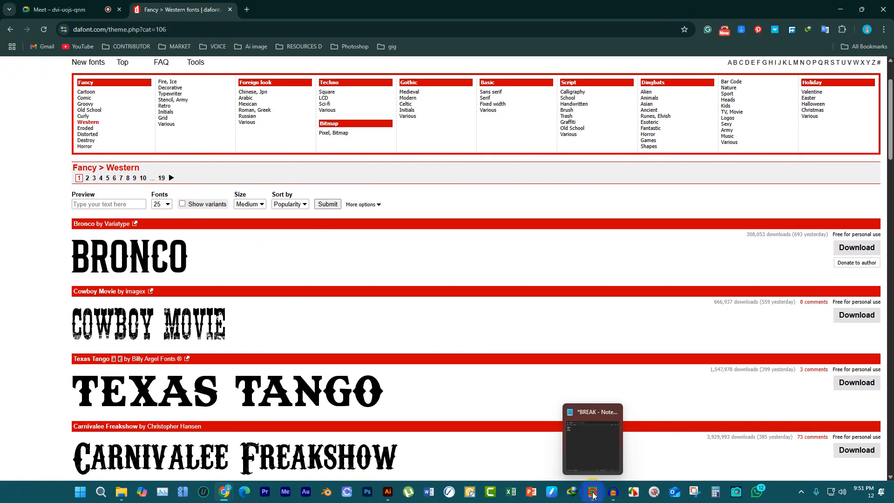
left_click(592, 491)
left_click_drag(126, 141, 36, 140)
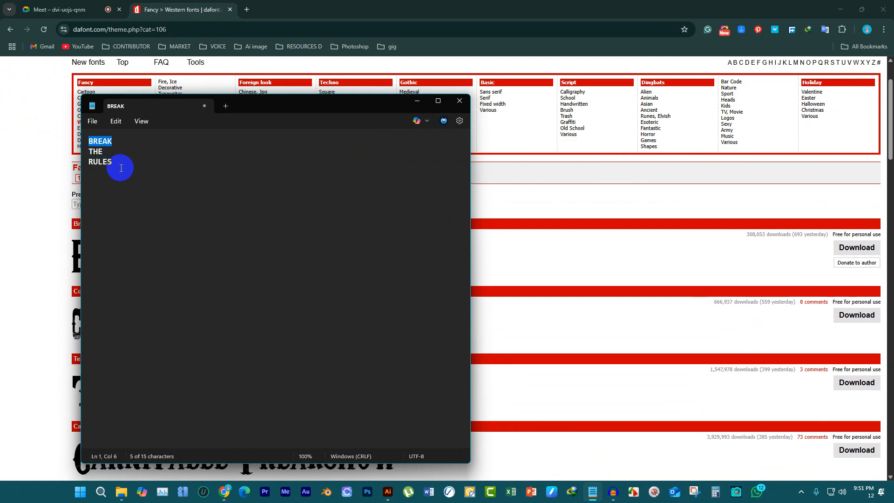
left_click(41, 184)
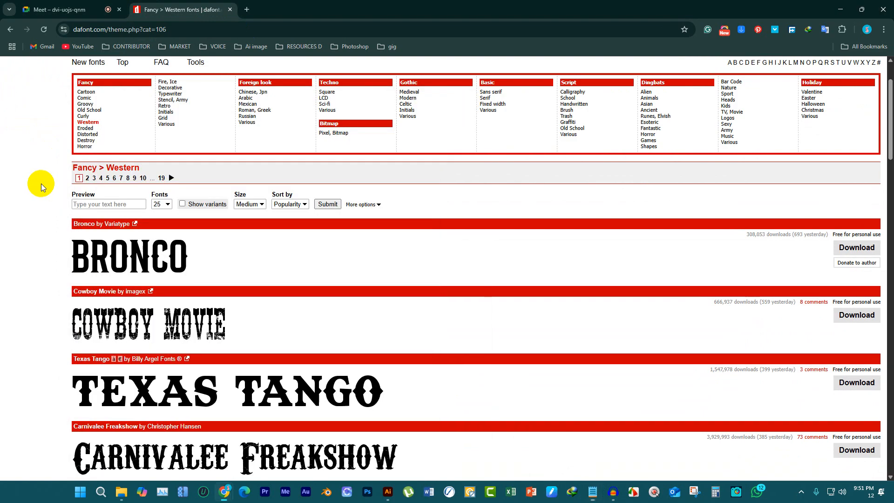
left_click(121, 204)
key("ctrl+v")
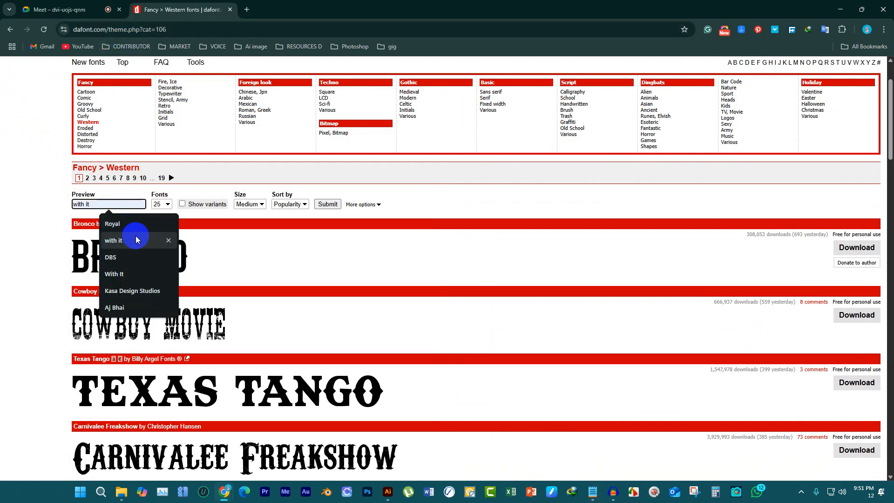
key("Return")
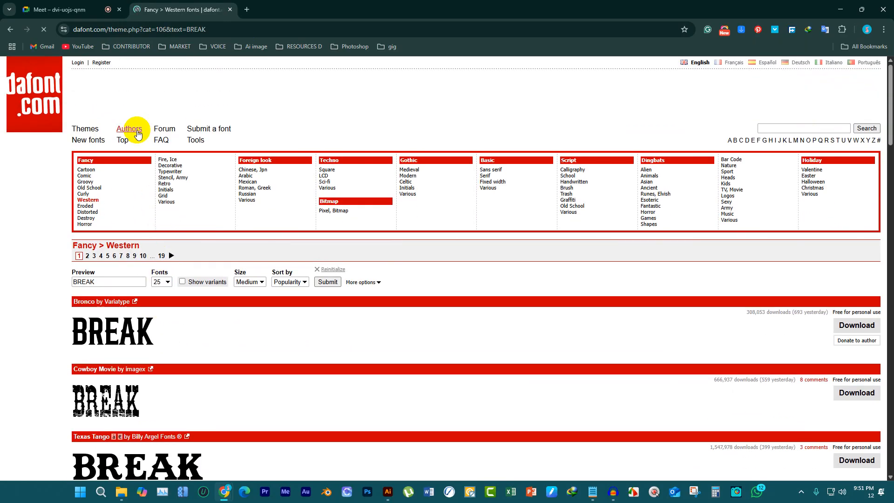
Open the Fancy > Cartoon font category and review its first BREAK previews
left_click(87, 170)
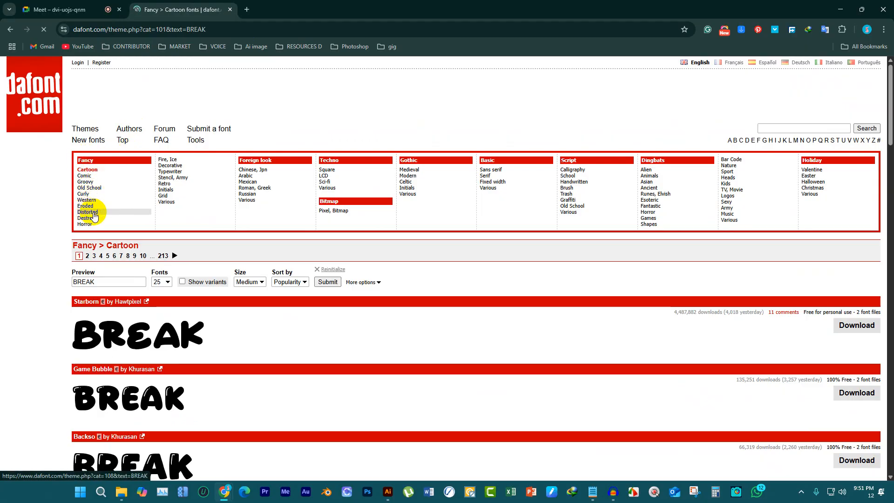
scroll(88, 258, "down", 3)
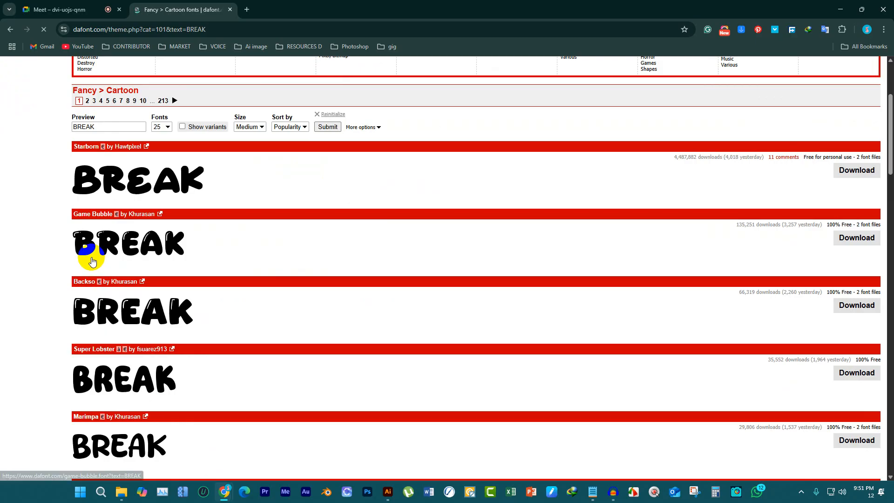
scroll(110, 265, "up", 3)
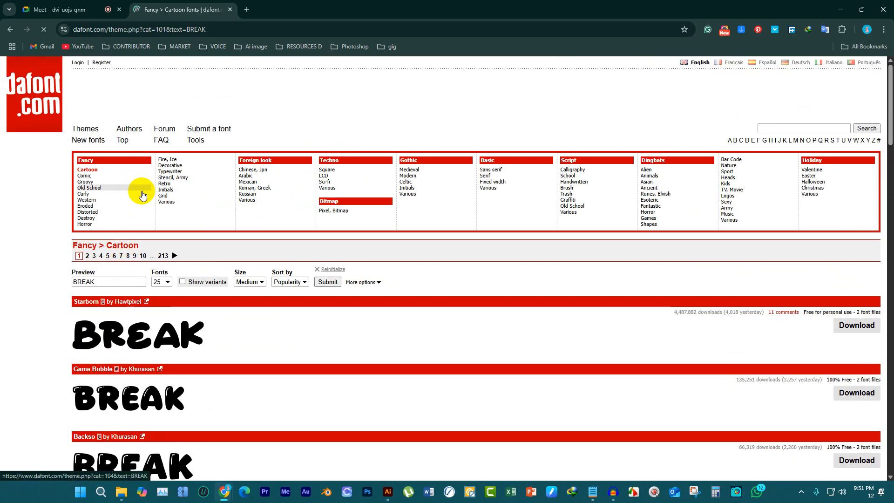
scroll(112, 242, "down", 3)
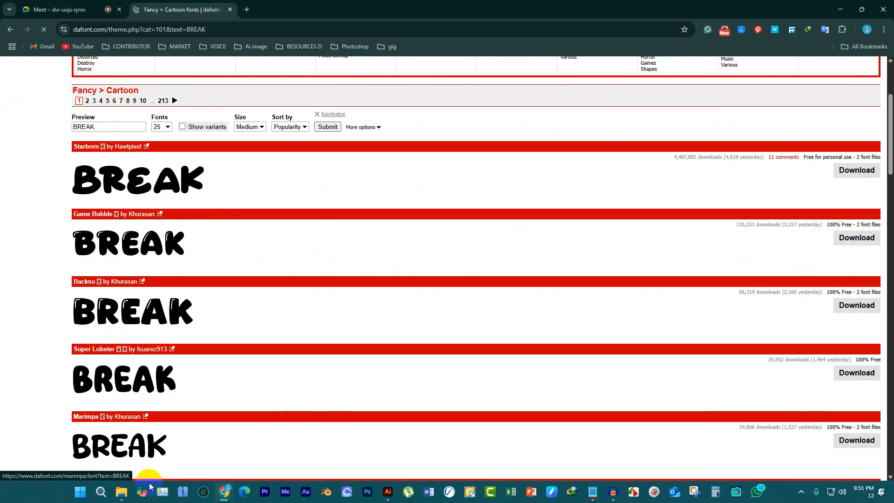
Check the DOWNLOAD folder on drive D in File Explorer and minimize its window
left_click(122, 494)
left_click(90, 455)
right_click(420, 270)
left_click(375, 203)
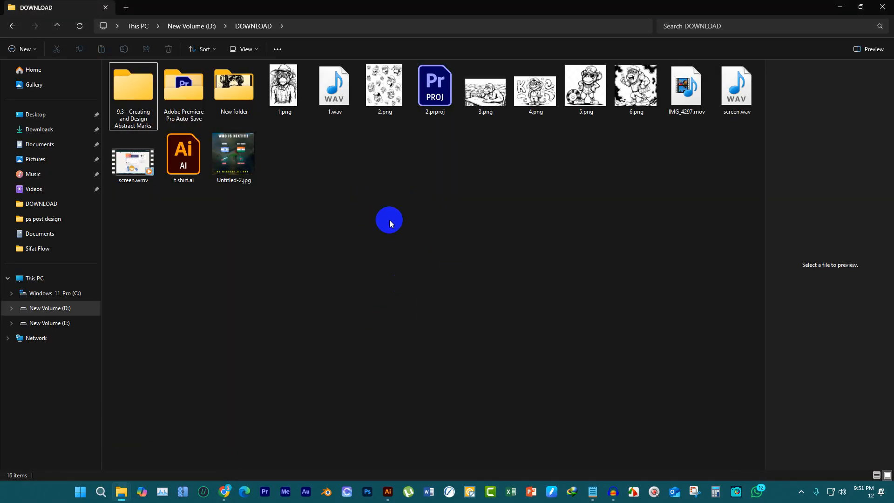
left_click(840, 6)
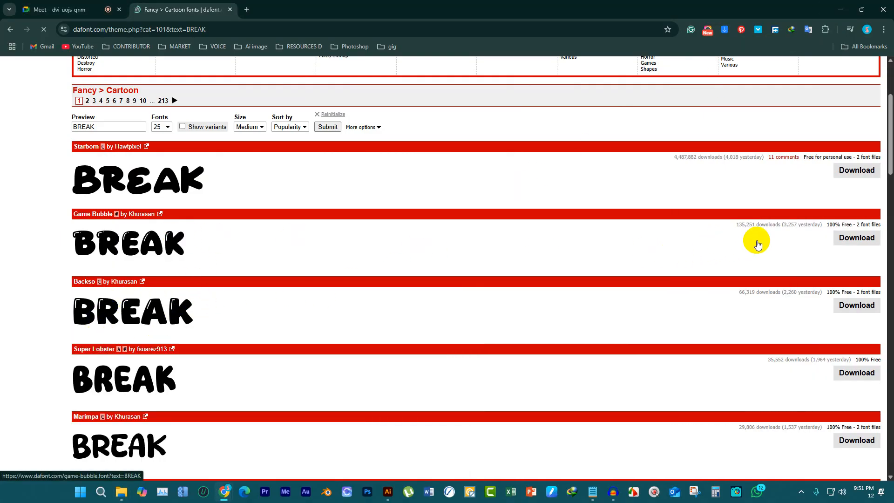
Download the Game Bubble font as game_bubble.zip into D:\DOWNLOAD and close the completed download dialog
left_click(838, 238)
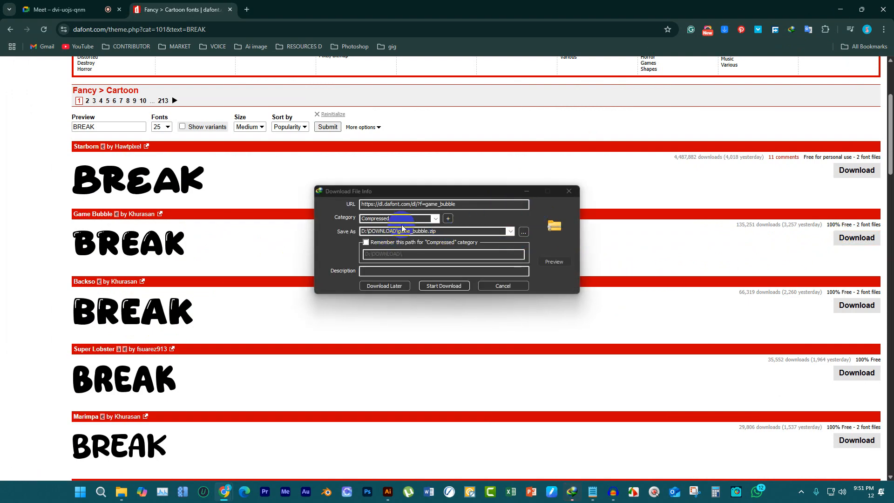
left_click(435, 220)
left_click(449, 288)
left_click(443, 285)
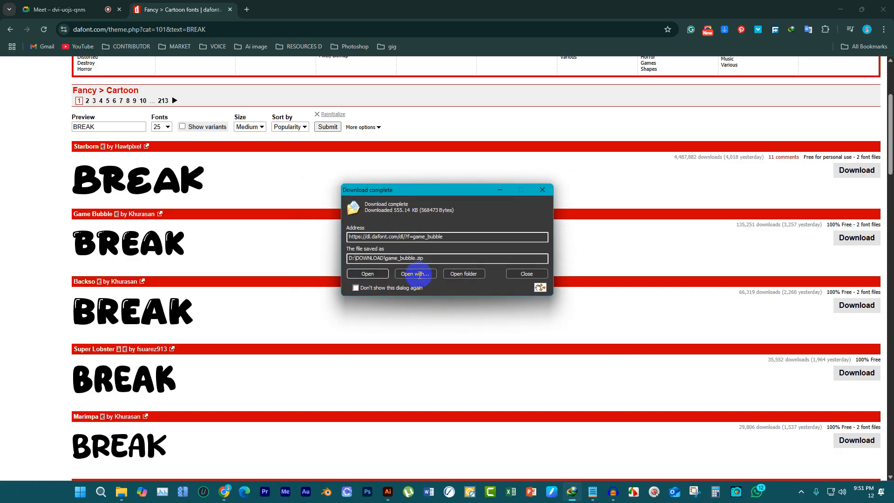
left_click(541, 190)
Examine the BREAK previews in the Cartoon and Comic categories for lettering that matches the reference, and open the Groovy category
scroll(191, 305, "down", 12)
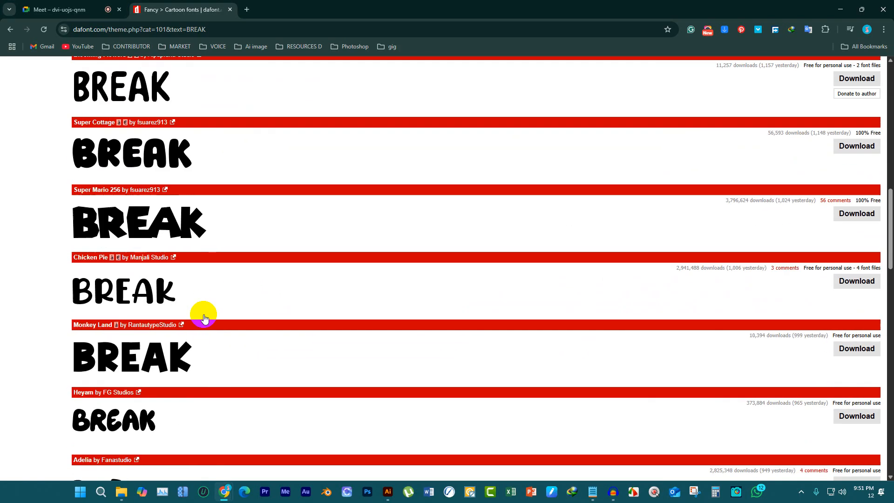
scroll(153, 311, "down", 15)
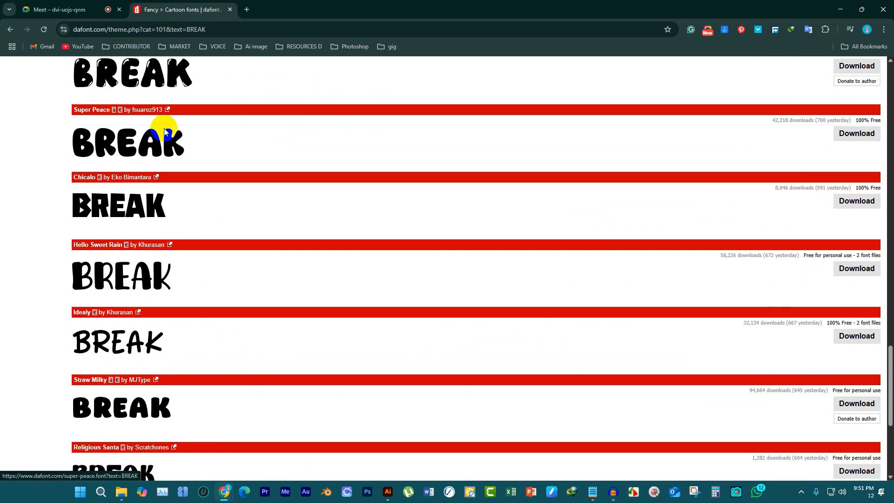
scroll(126, 251, "down", 3)
scroll(61, 254, "up", 20)
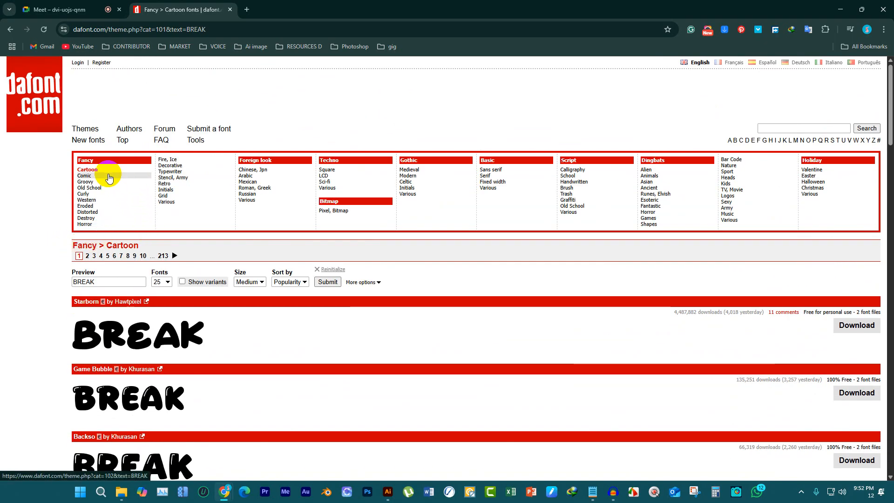
left_click(106, 182)
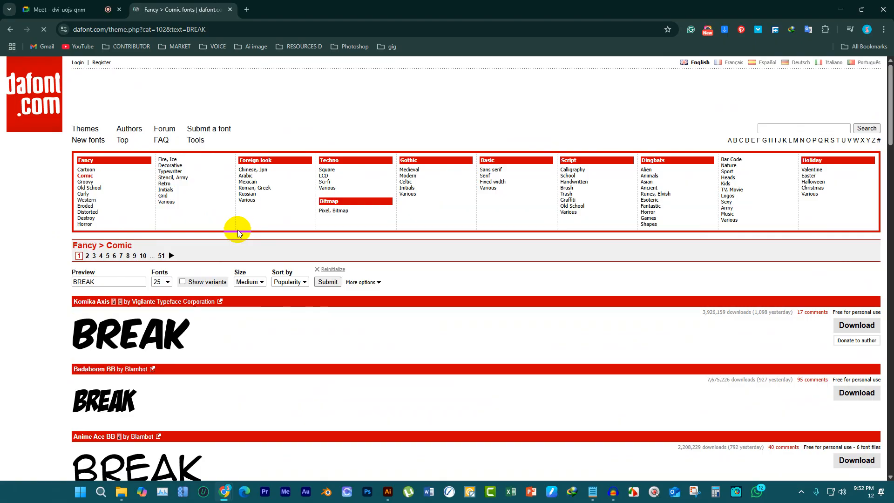
scroll(205, 250, "down", 10)
scroll(149, 261, "down", 10)
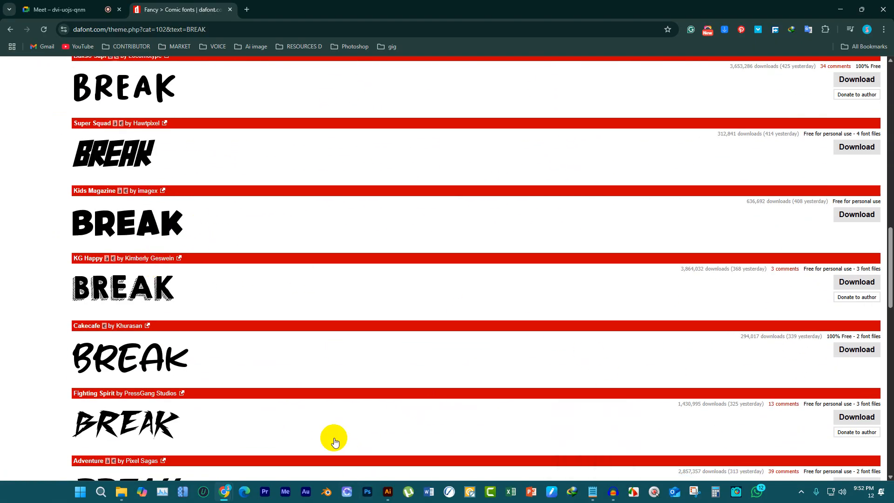
scroll(96, 244, "up", 20)
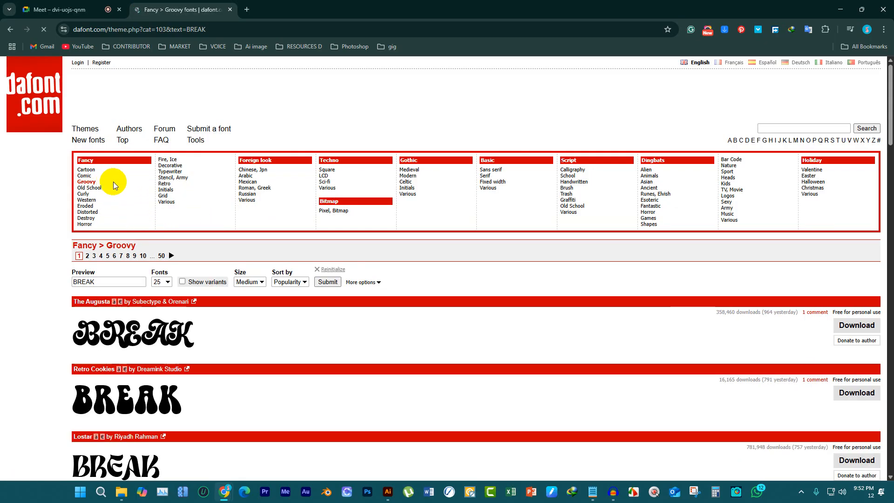
Check the BREAK previews in the Fancy > Curly and Western categories and open the Distorted category
left_click(99, 193)
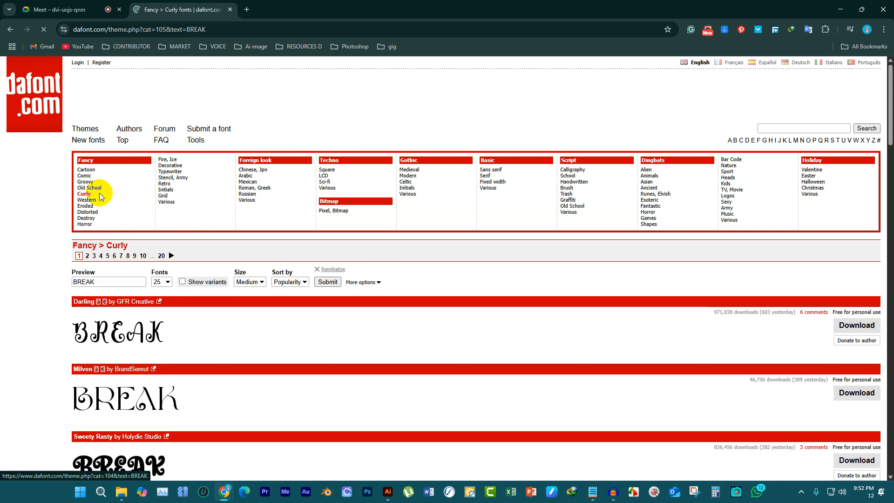
left_click(99, 201)
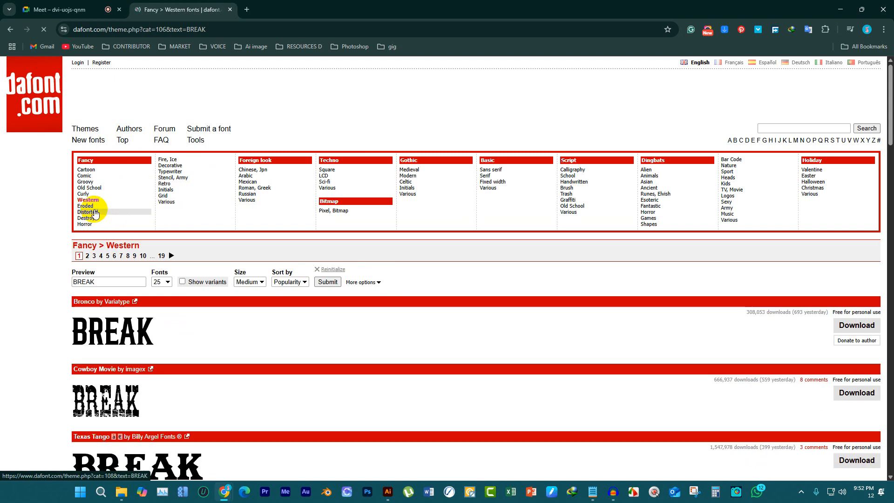
left_click(89, 212)
Download the Doctor Glitch font as doctor_glitch.zip into D:\DOWNLOAD and dismiss the completed download dialog
scroll(98, 226, "down", 3)
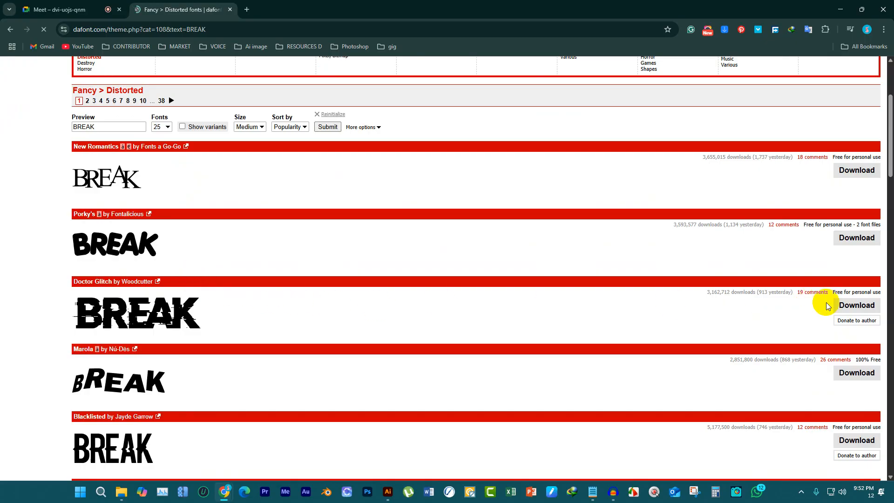
left_click(856, 307)
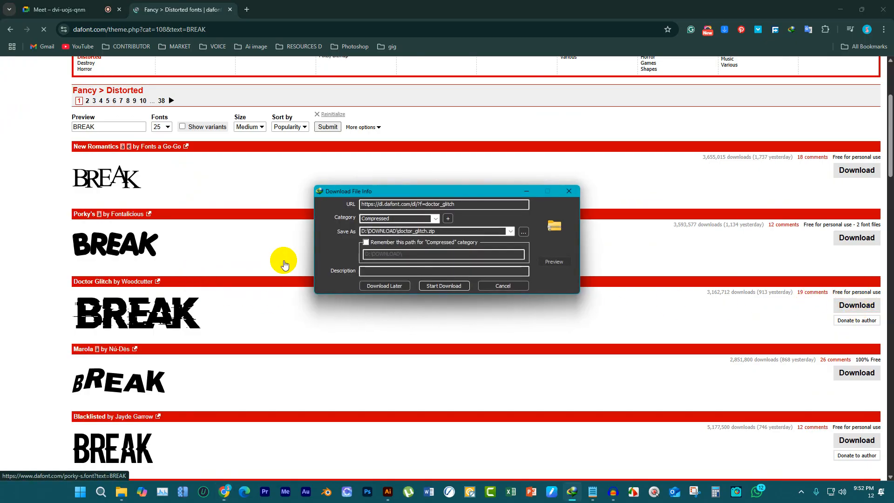
left_click(455, 288)
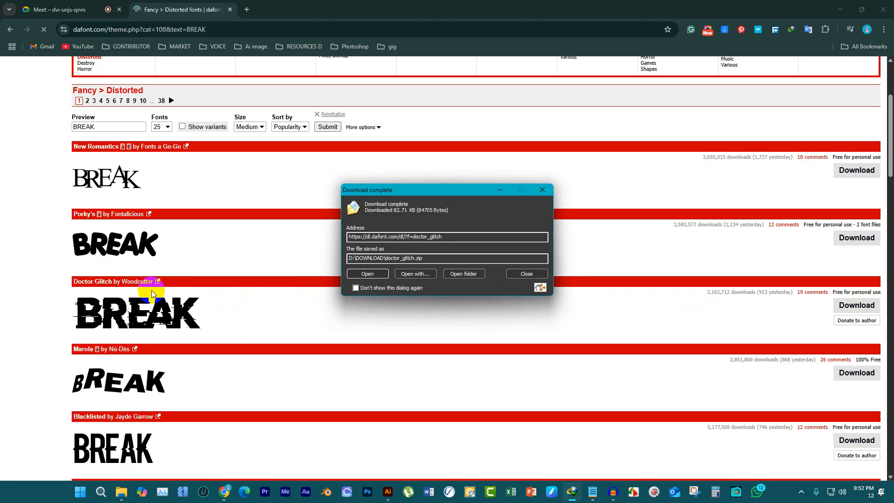
left_click(506, 191)
Examine the remaining BREAK previews in the Distorted category, and look through the first fonts in the Destroy category
scroll(135, 266, "down", 10)
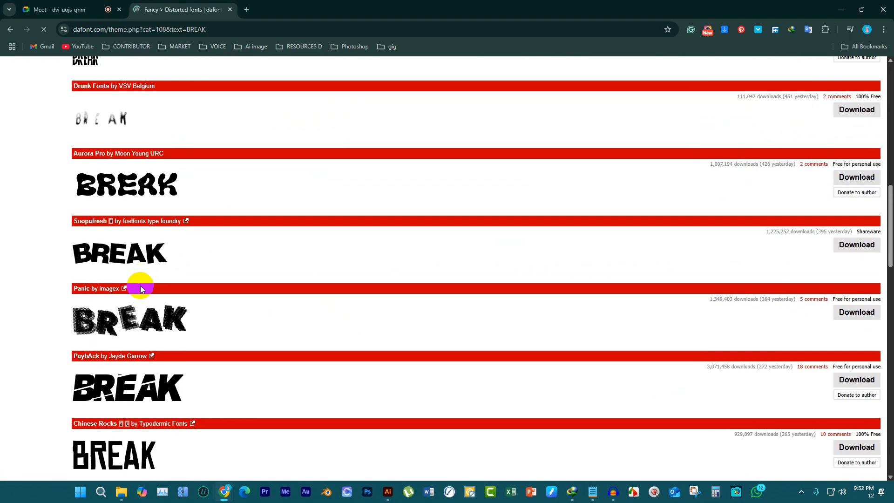
scroll(141, 288, "down", 5)
scroll(143, 296, "down", 5)
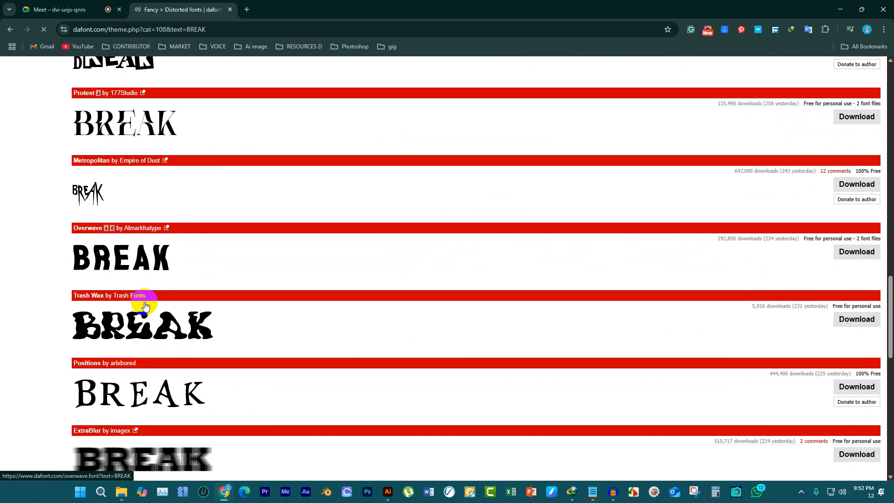
scroll(145, 306, "down", 10)
scroll(151, 303, "up", 20)
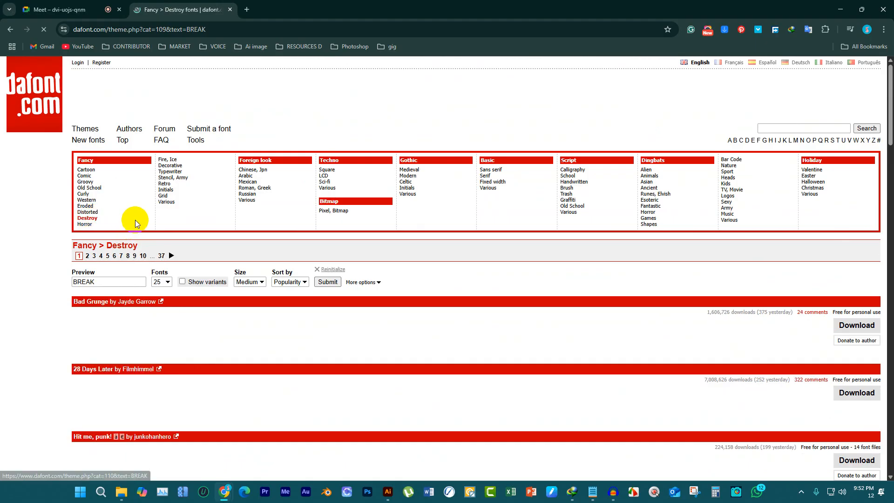
scroll(159, 247, "down", 5)
scroll(214, 342, "up", 5)
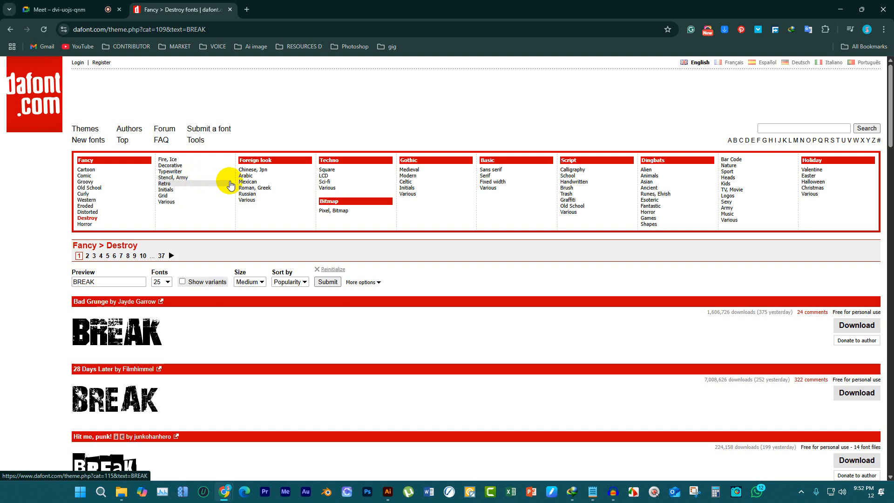
Open the Foreign look > Chinese, Jpn category, examine its first page of BREAK previews and go to page 2
left_click(259, 174)
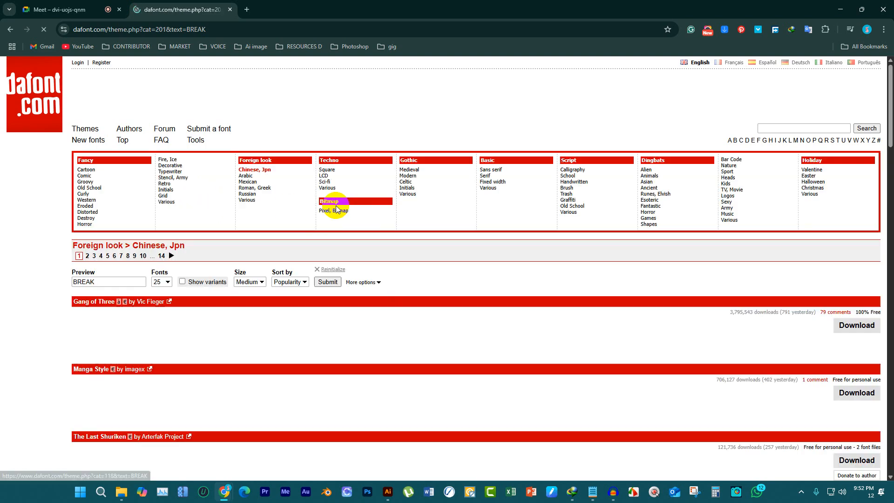
scroll(160, 247, "down", 5)
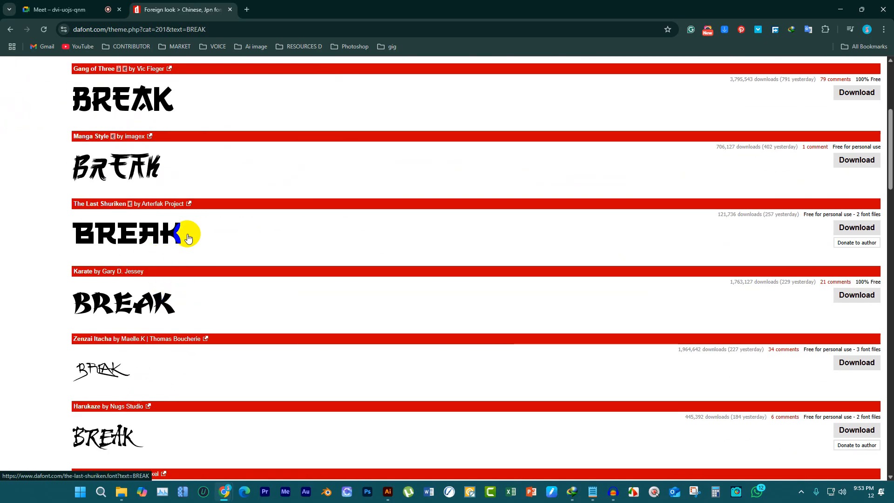
scroll(188, 241, "down", 5)
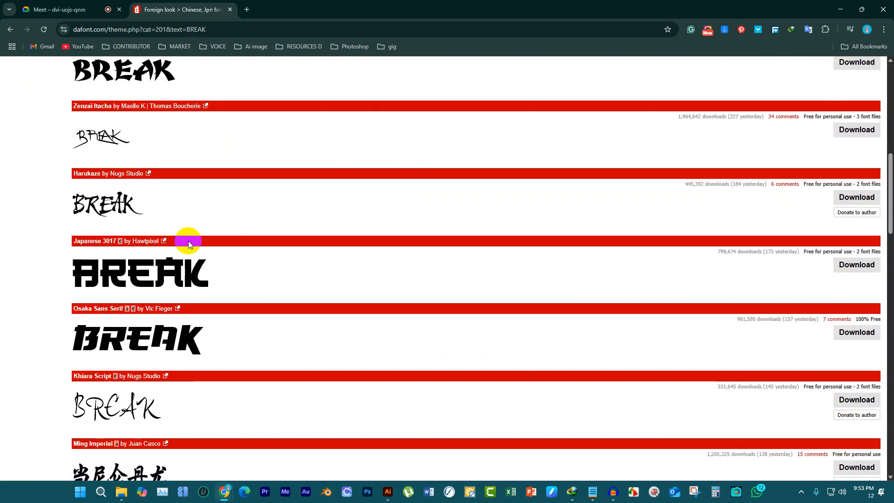
scroll(189, 241, "down", 3)
scroll(190, 244, "down", 3)
scroll(191, 245, "down", 5)
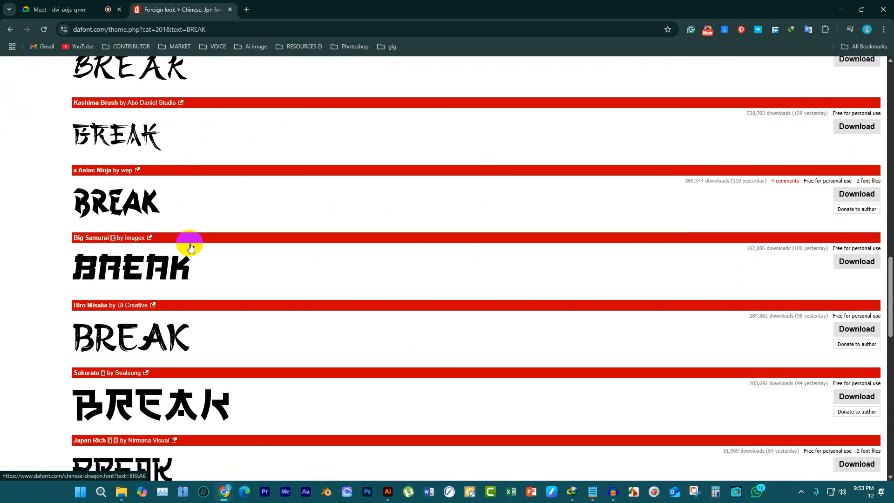
scroll(191, 240, "down", 6)
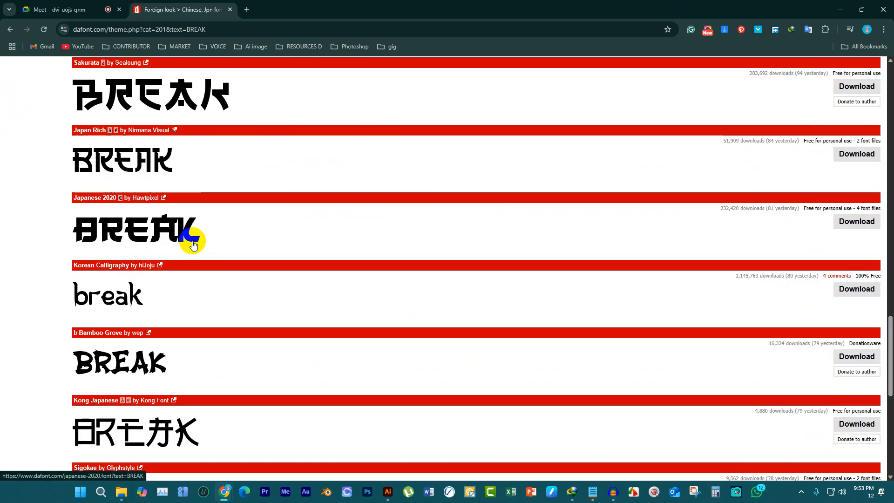
scroll(190, 242, "down", 8)
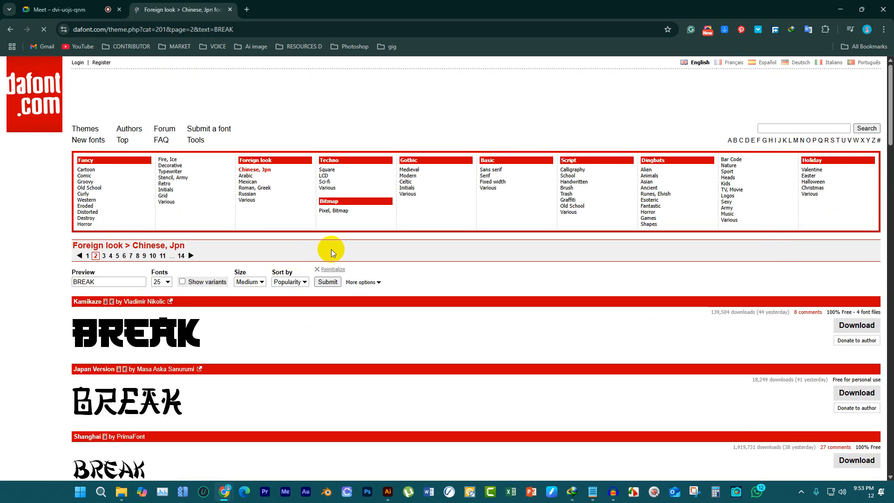
Examine the BREAK previews on page 2 of the Chinese, Jpn category for lettering that matches the reference
scroll(331, 251, "down", 5)
scroll(336, 256, "down", 3)
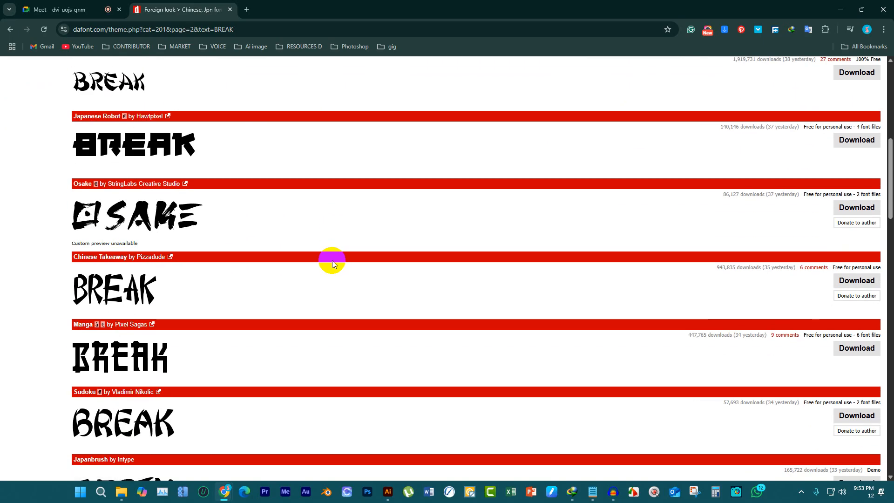
scroll(333, 263, "down", 3)
scroll(334, 265, "down", 4)
scroll(332, 265, "down", 10)
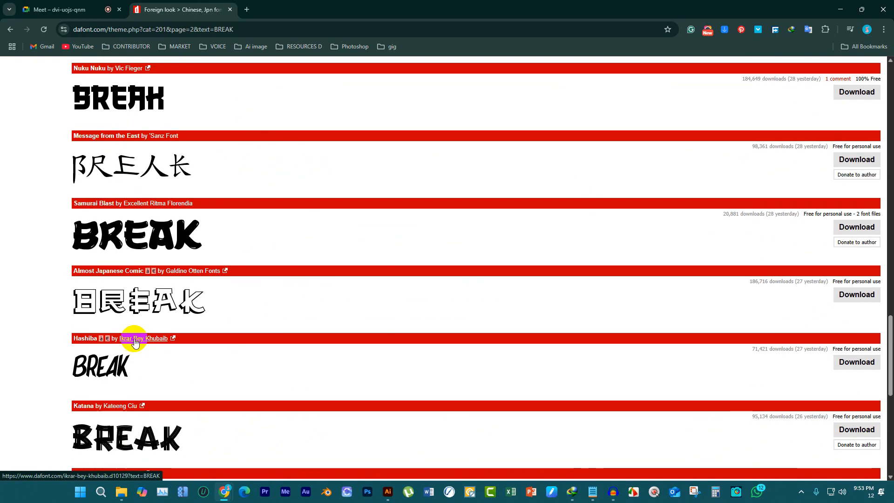
scroll(138, 342, "down", 5)
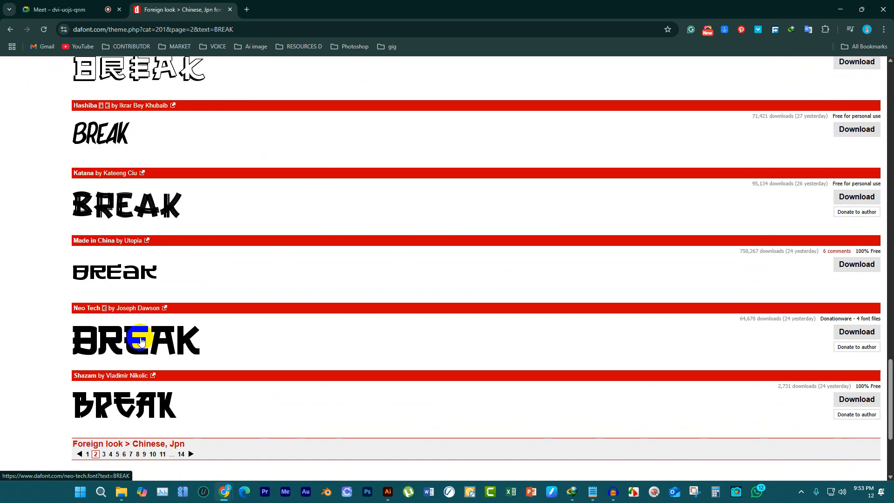
scroll(141, 338, "down", 4)
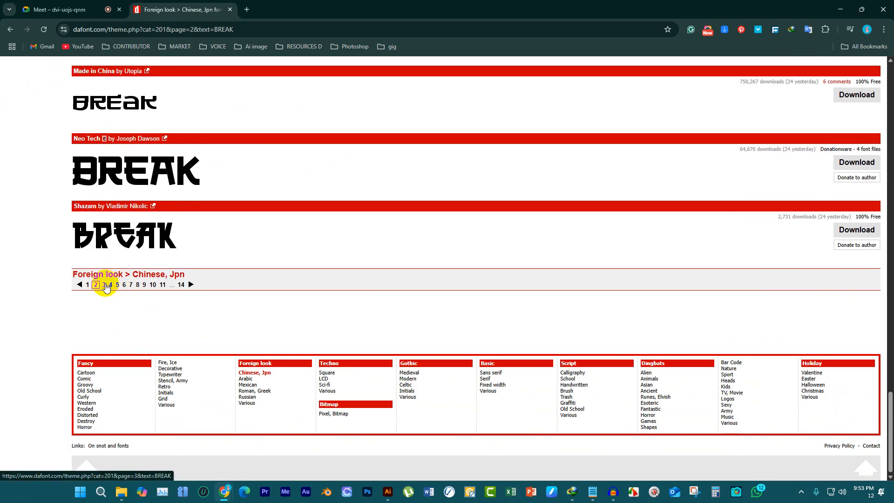
Open page 3 of the Chinese, Jpn category and compare its BREAK previews with the reference lettering
scroll(107, 318, "down", 5)
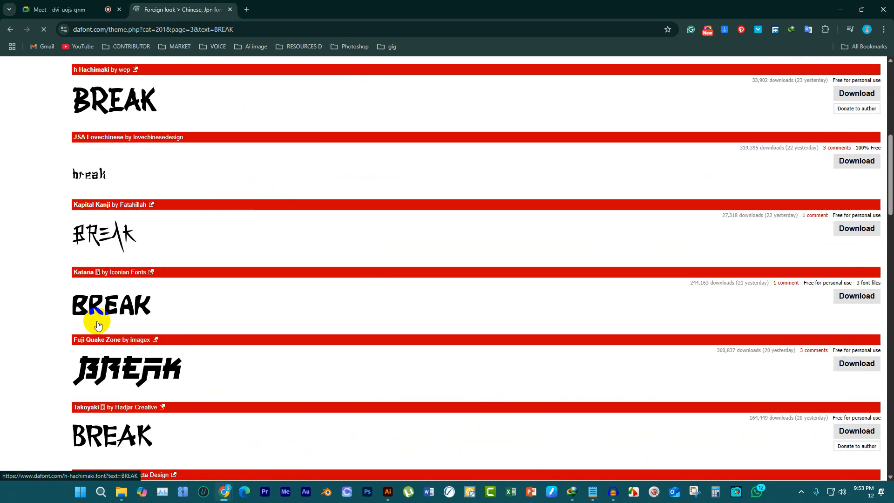
scroll(117, 316, "down", 20)
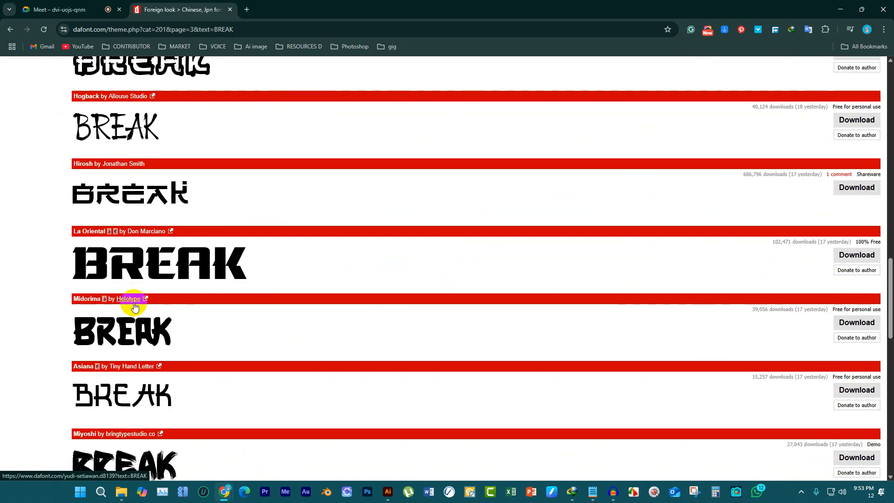
scroll(130, 307, "down", 5)
scroll(132, 300, "up", 5)
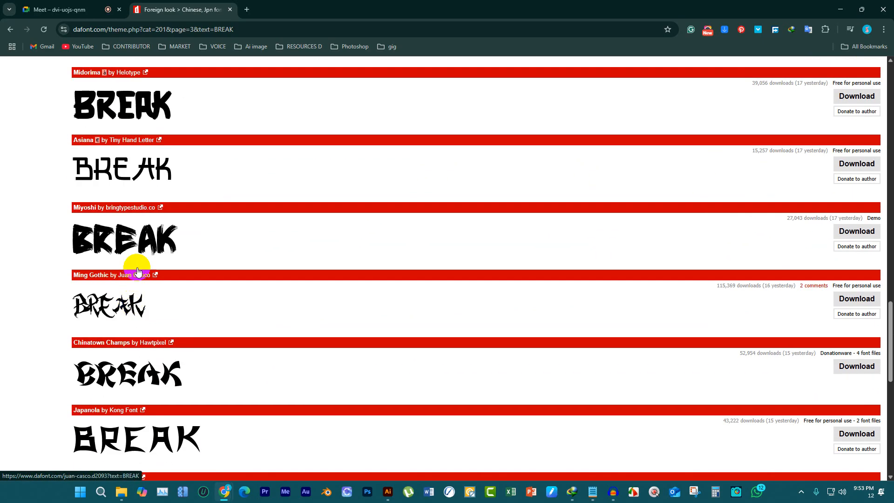
scroll(144, 235, "down", 10)
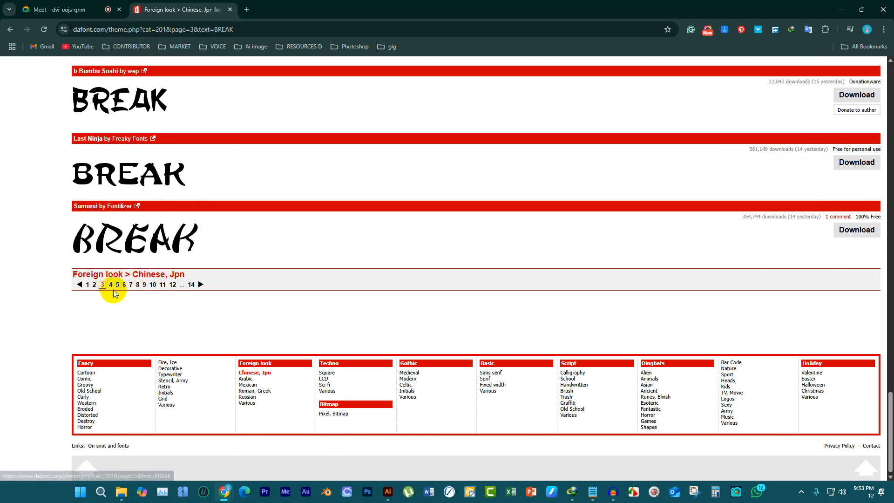
Open page 4 of the Chinese, Jpn category and review its BREAK previews
left_click(111, 284)
scroll(295, 281, "down", 3)
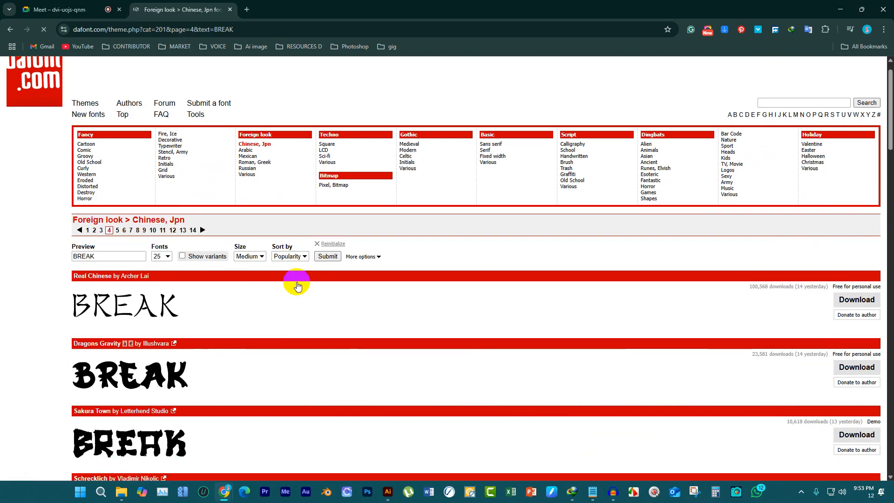
scroll(298, 282, "down", 15)
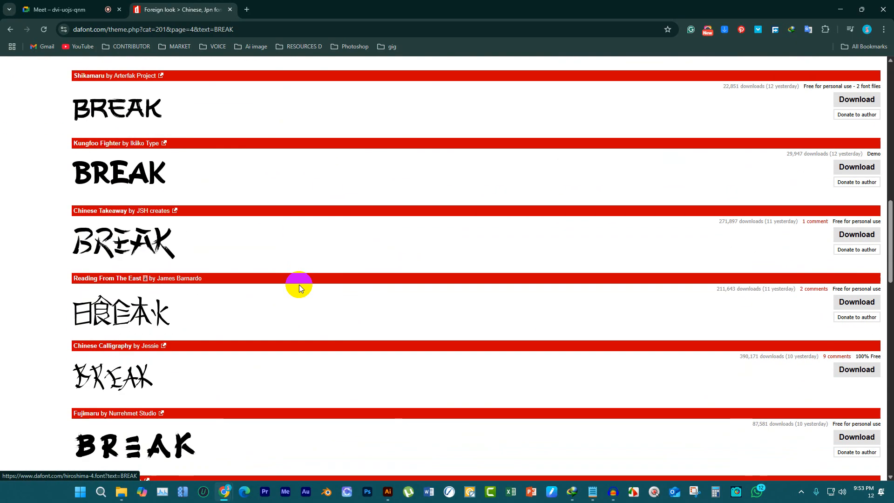
scroll(298, 288, "down", 18)
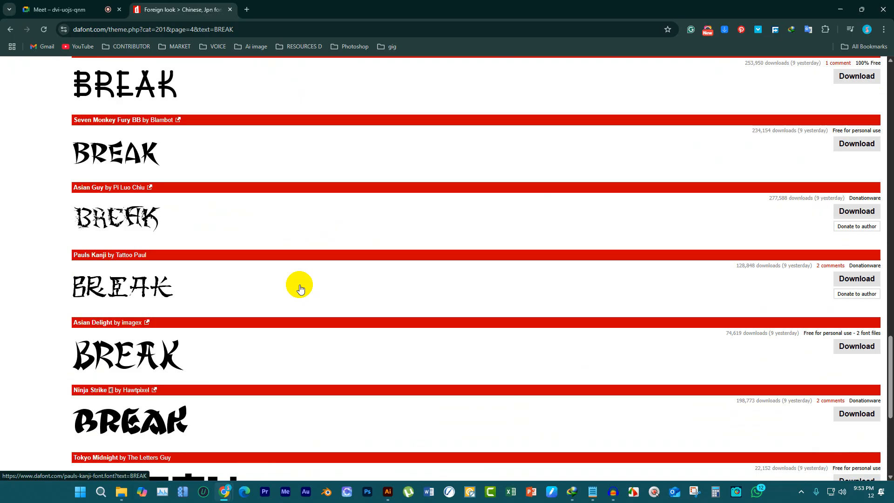
Open page 5 of the Chinese, Jpn category, examine its BREAK previews and continue to page 6
left_click(118, 326)
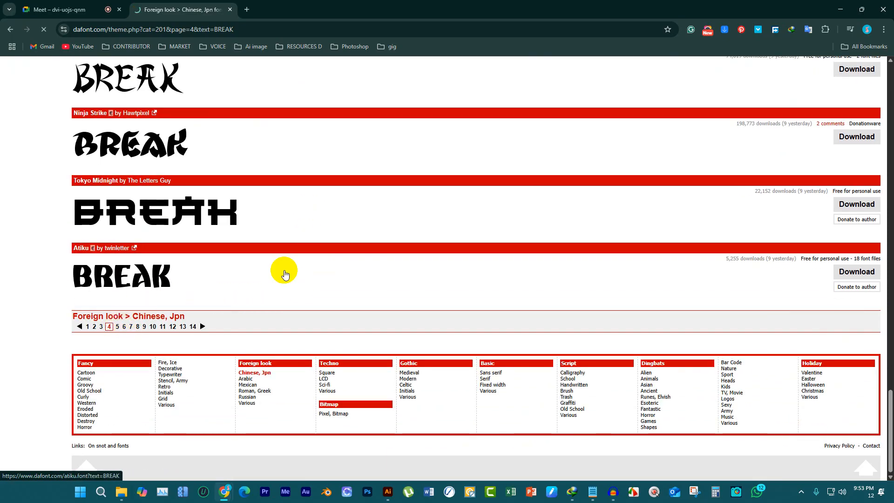
scroll(333, 268, "down", 6)
scroll(337, 270, "down", 13)
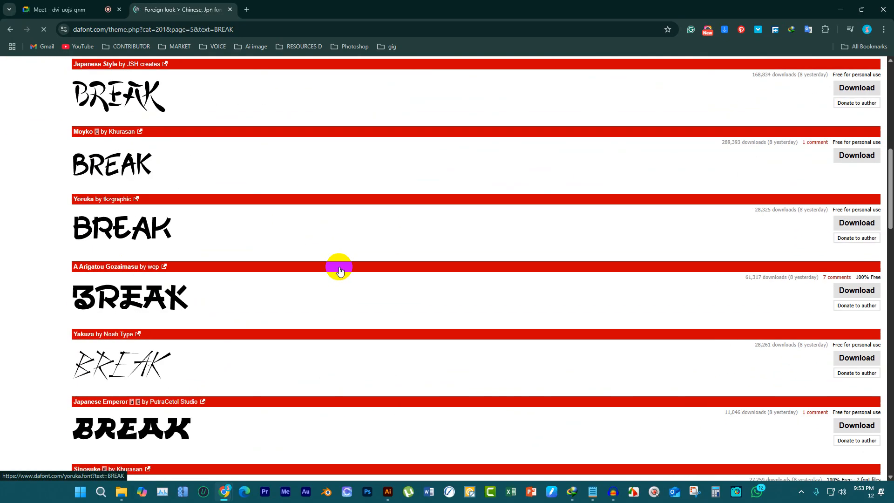
scroll(334, 274, "down", 7)
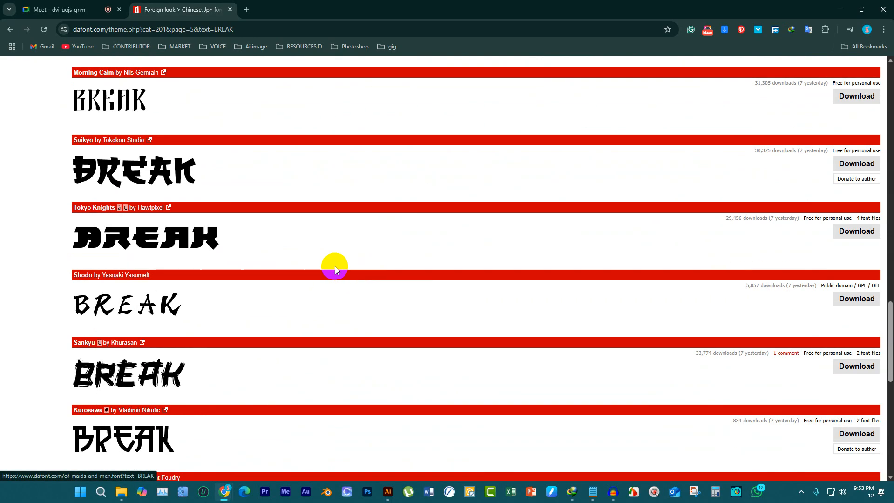
scroll(334, 266, "up", 5)
scroll(315, 274, "down", 15)
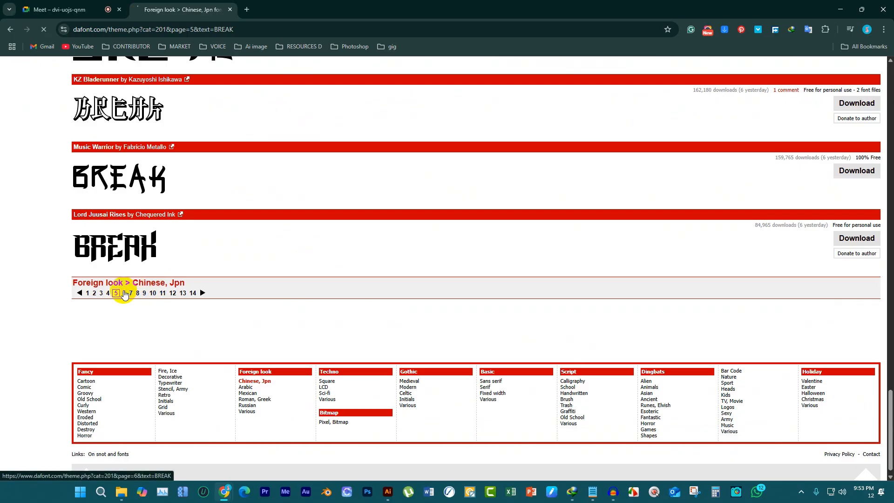
Review the BREAK previews on page 6 of the Chinese, Jpn category and open page 7
scroll(135, 289, "down", 6)
scroll(196, 291, "down", 20)
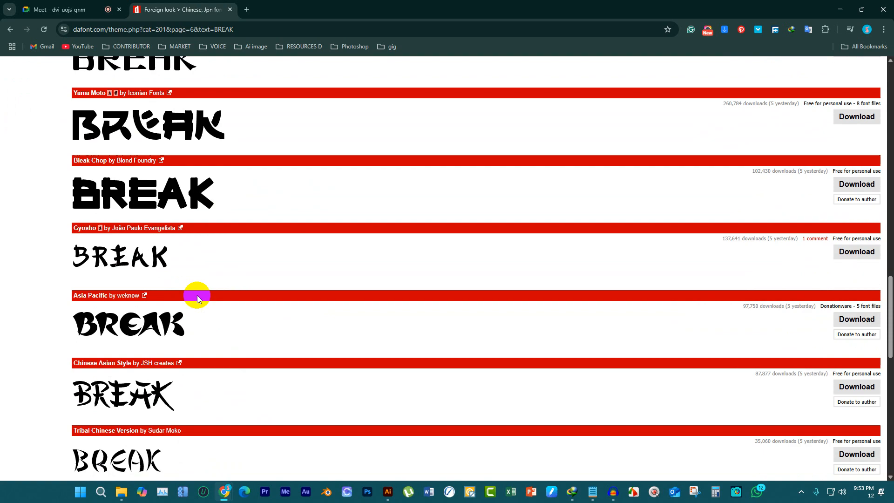
scroll(197, 295, "down", 12)
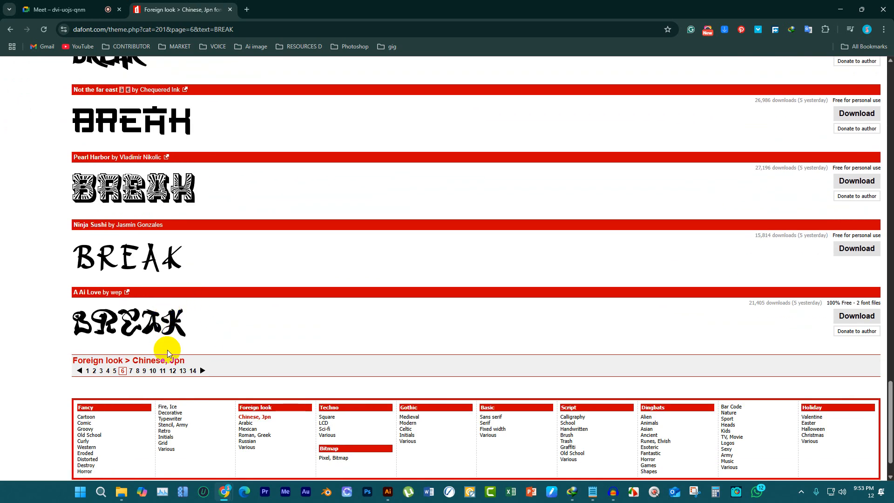
left_click(130, 370)
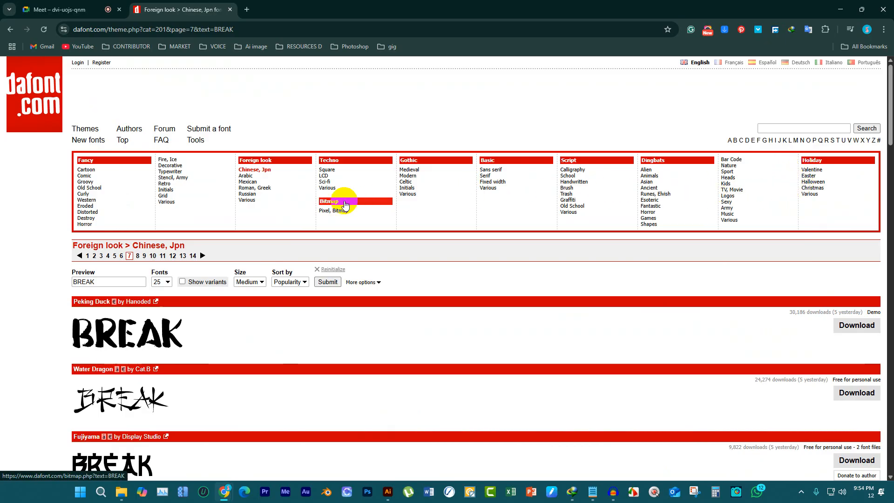
Check the first BREAK previews in the Pixel, Bitmap category and in the Foreign look > Russian category
left_click(324, 212)
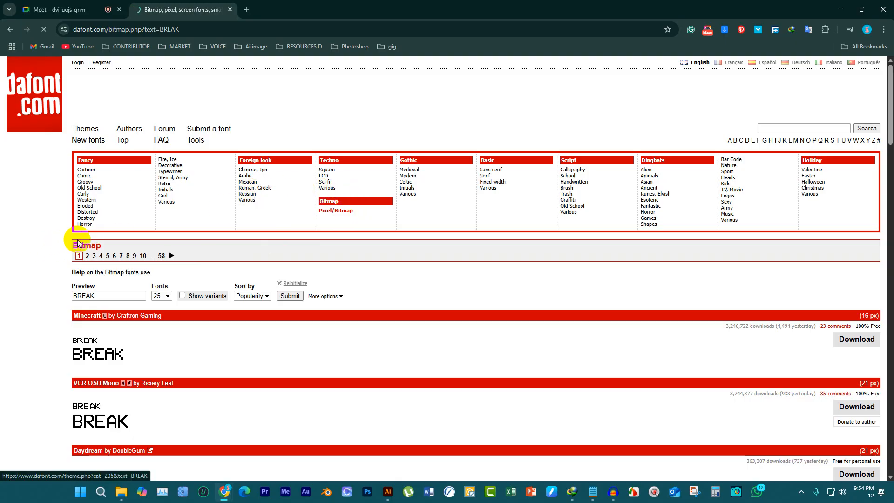
scroll(185, 272, "down", 3)
scroll(186, 274, "up", 3)
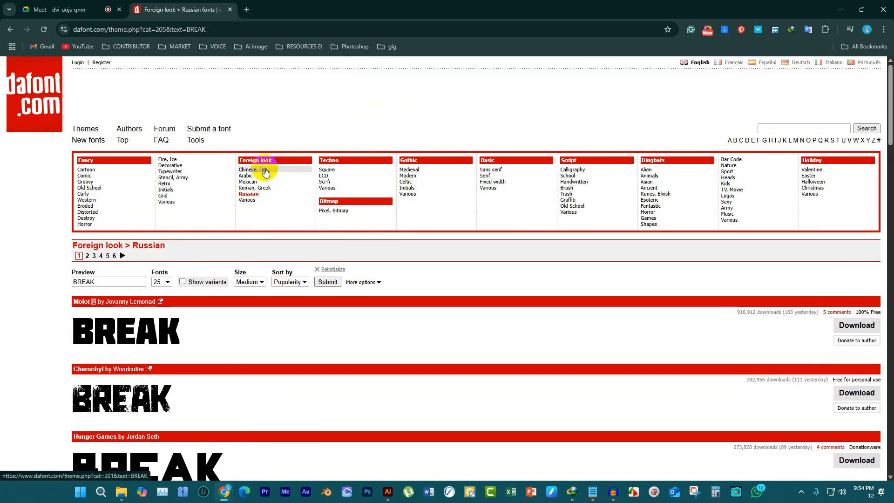
Compare the BREAK previews in the Mexican category with those on the first page of the Chinese, Jpn category
left_click(263, 171)
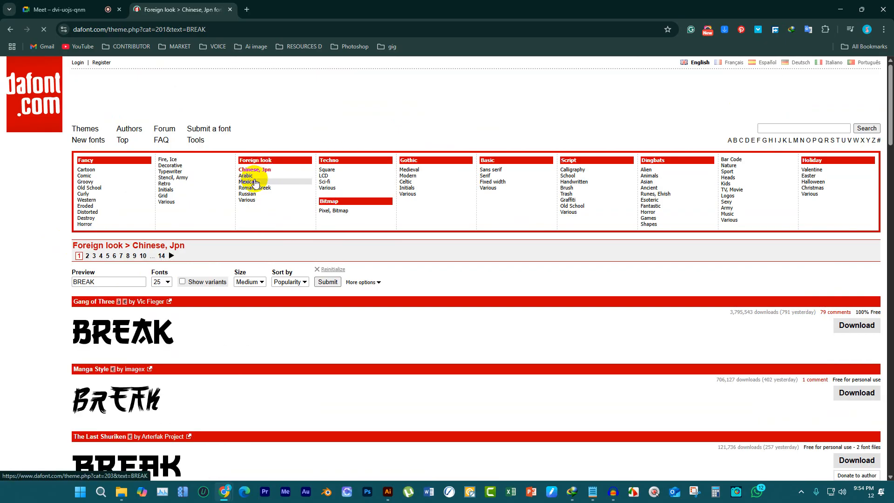
left_click(255, 183)
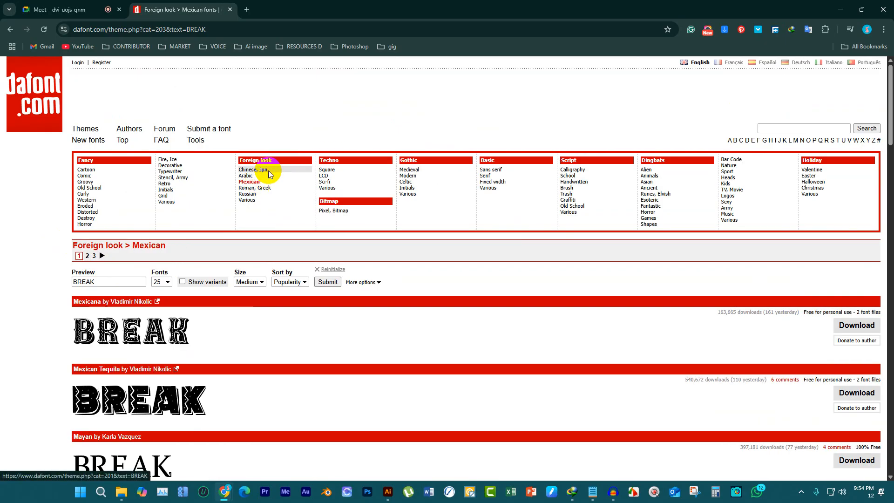
left_click(267, 171)
scroll(149, 307, "down", 5)
scroll(153, 303, "down", 10)
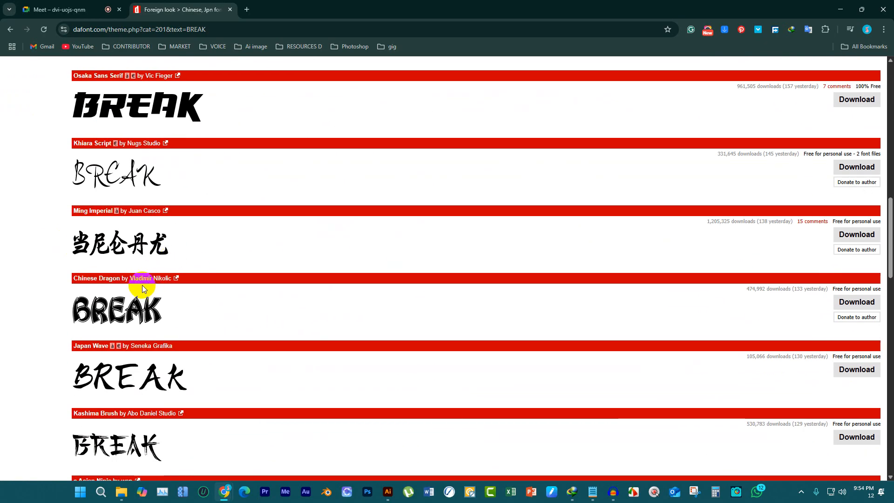
scroll(142, 284, "up", 12)
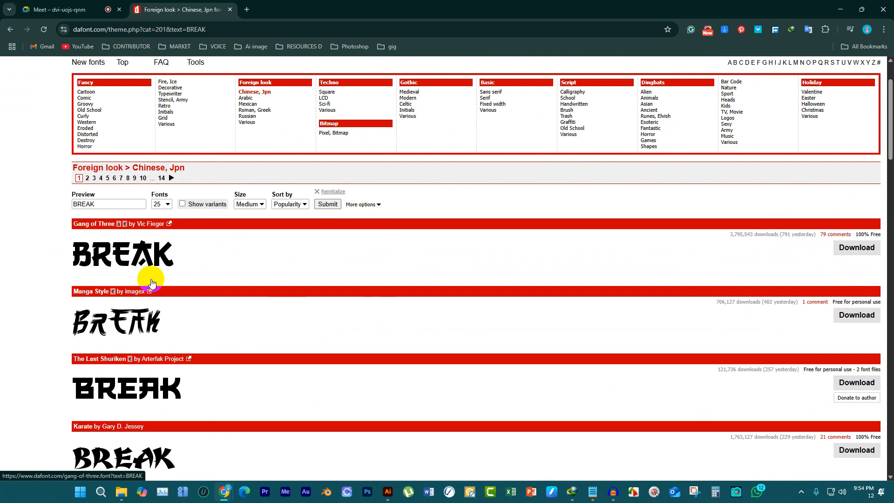
scroll(154, 254, "up", 2)
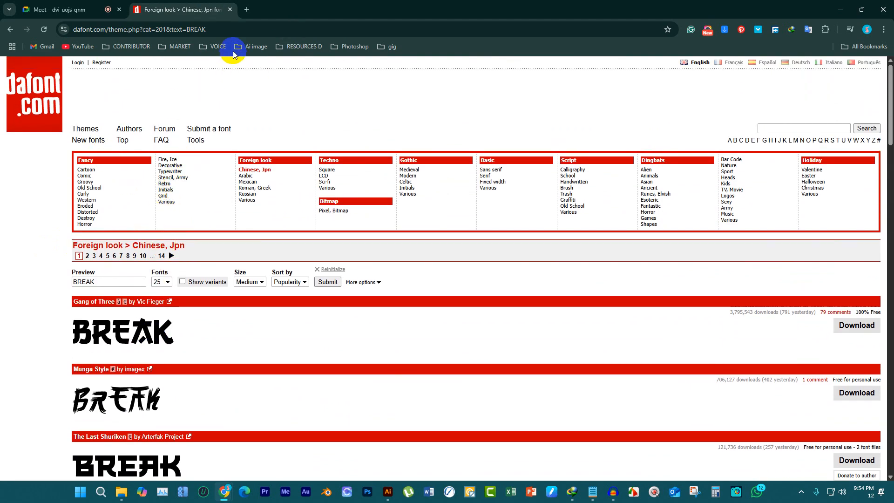
Switch to the DOWNLOAD folder in File Explorer and create a new folder there with the default name
mouse_move(122, 493)
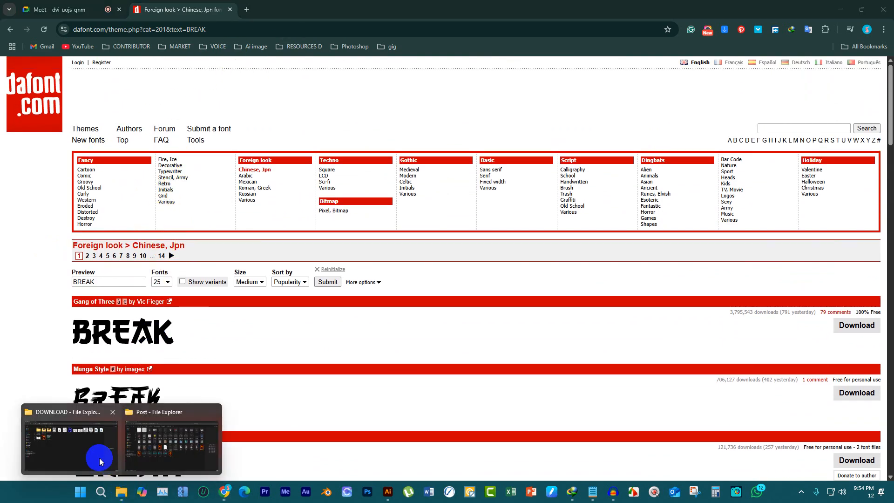
left_click(98, 458)
left_click(692, 95)
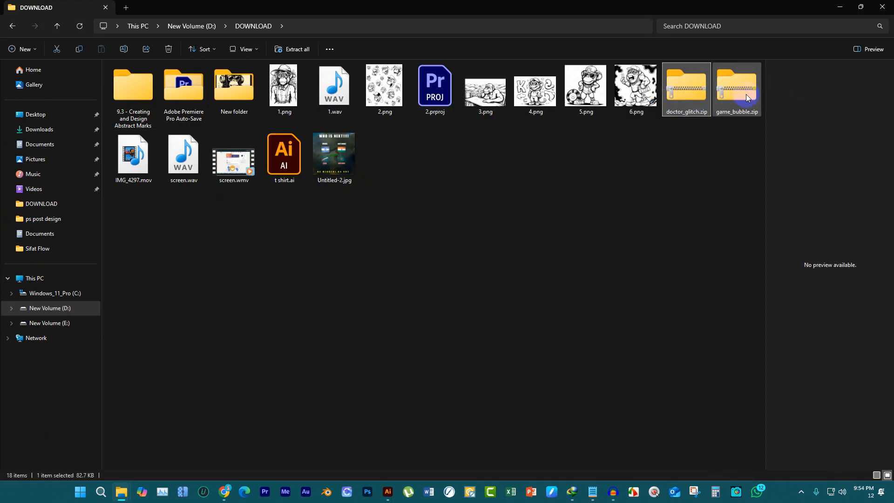
right_click(426, 278)
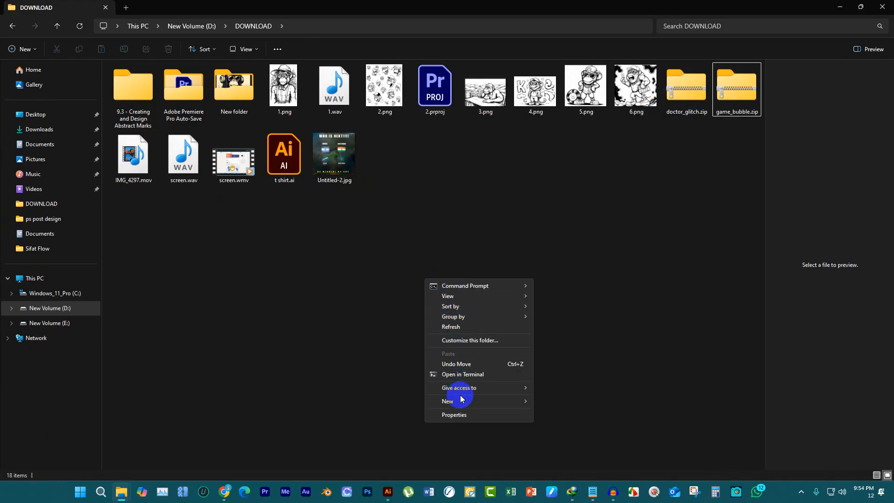
mouse_move(484, 401)
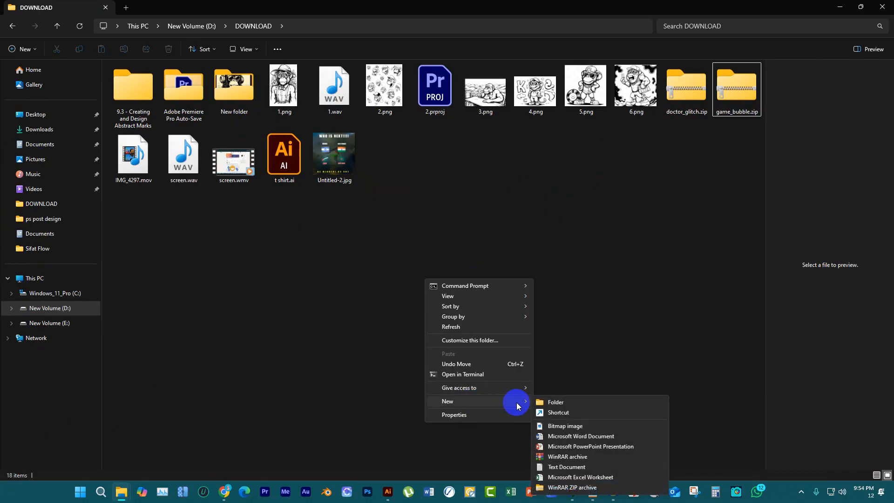
left_click(544, 400)
left_click(542, 370)
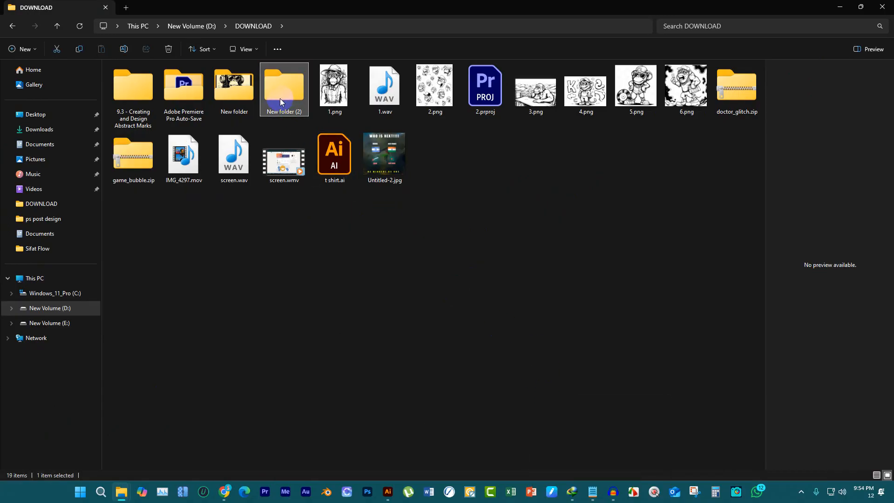
Move doctor_glitch.zip and game_bubble.zip into New folder (2) and open that folder
left_click(736, 89)
left_click(133, 155, "ctrl")
left_click_drag(734, 92, 291, 99)
double_click(292, 96)
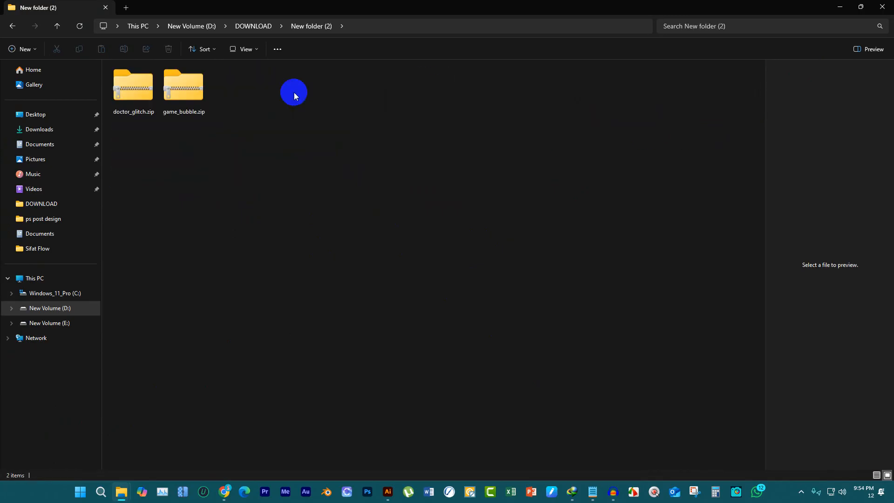
Extract both font archives directly into the current folder with WinRAR
left_click_drag(327, 148, 114, 68)
right_click(118, 73)
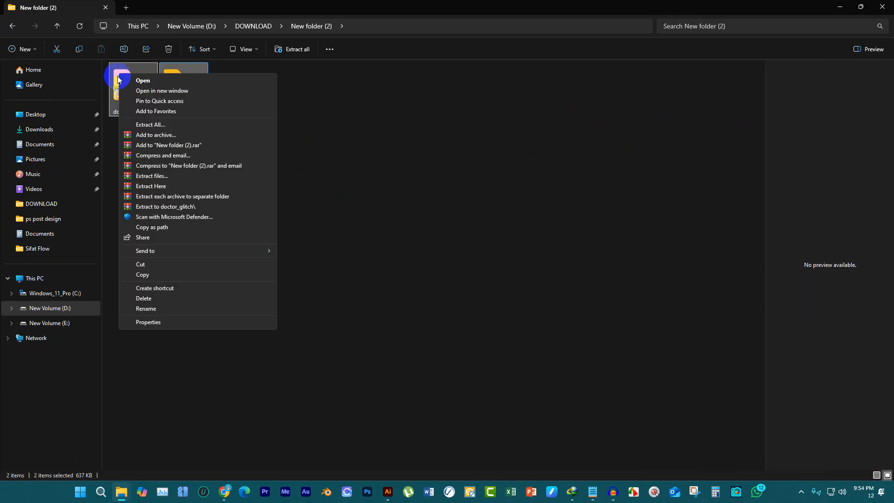
left_click(176, 186)
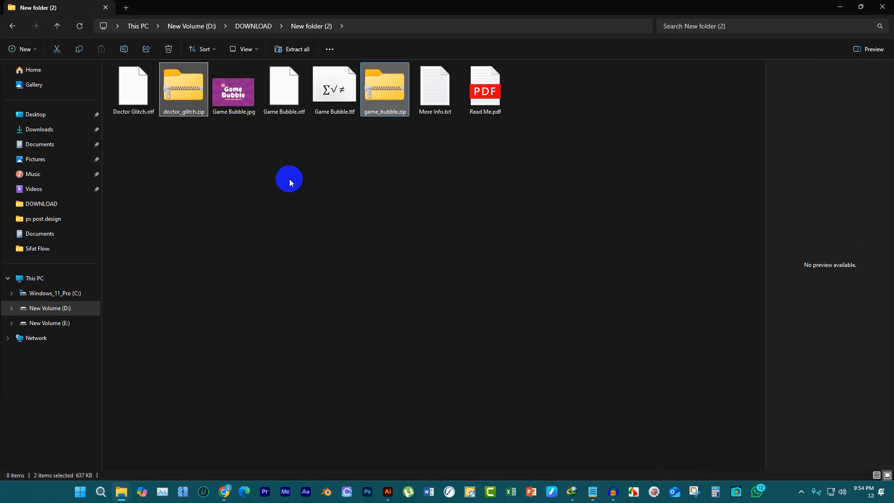
Delete the two zip archives, Game Bubble.jpg, More Info.txt and Read Me.pdf, keeping only the font files
left_click(370, 100)
left_click(162, 96)
key("Delete")
left_click(188, 110)
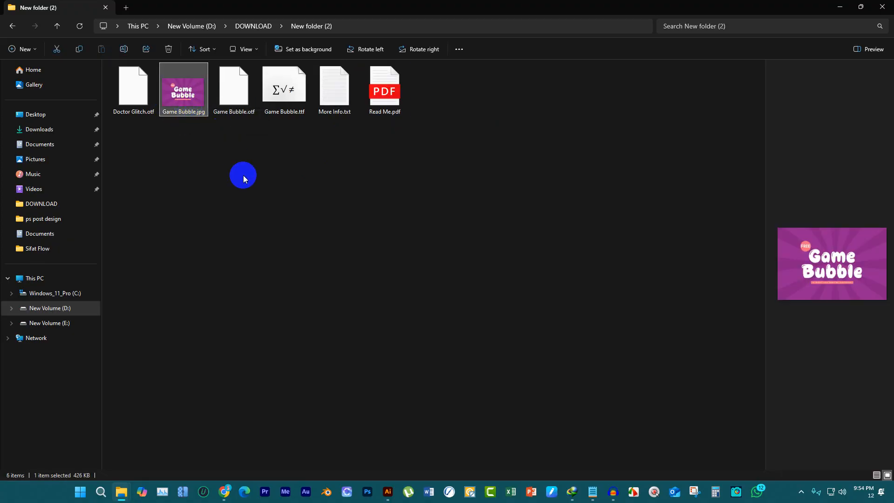
key("Delete")
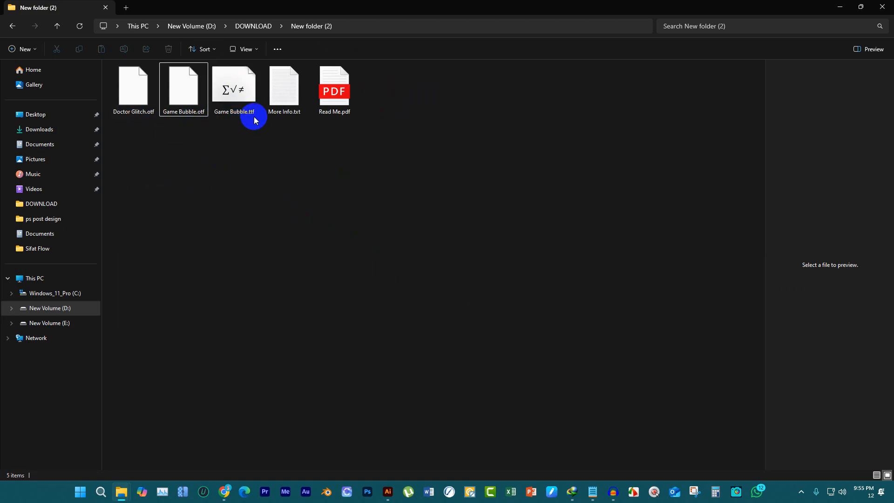
left_click_drag(391, 137, 289, 109)
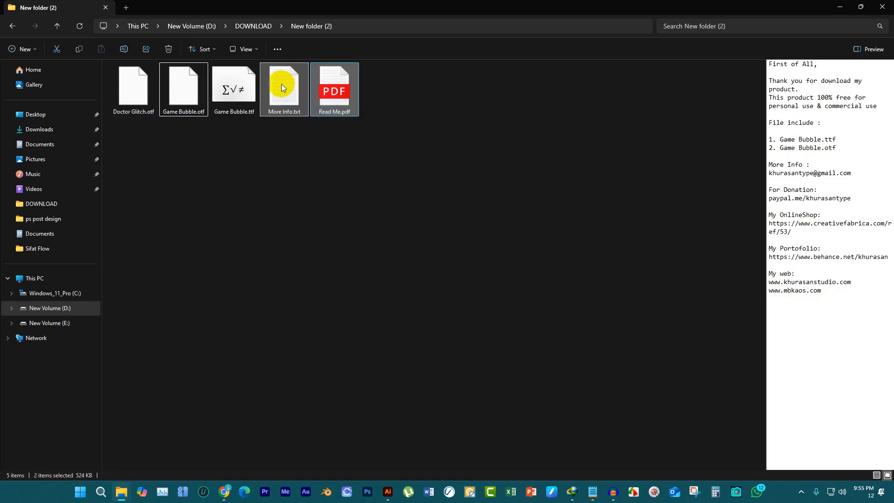
key("Delete")
Check which file commands are available for the extracted Doctor Glitch and Game Bubble font files, together and individually
left_click_drag(406, 161, 122, 82)
right_click(120, 84)
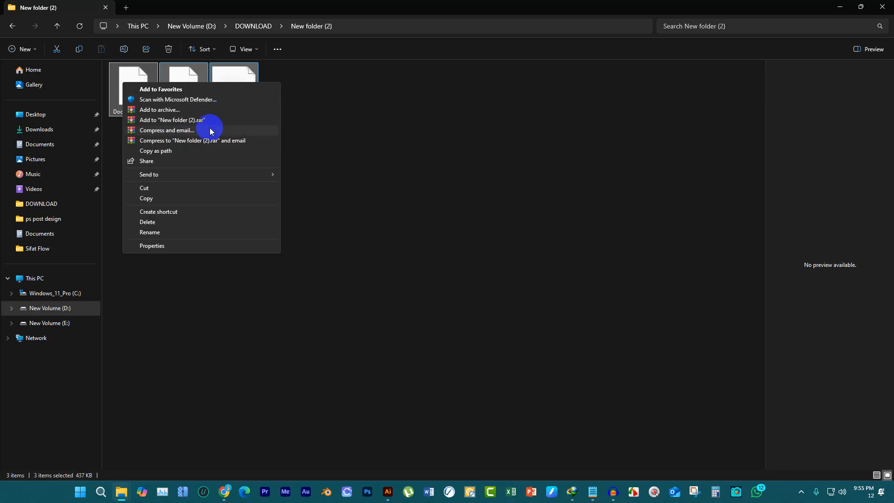
right_click(168, 73)
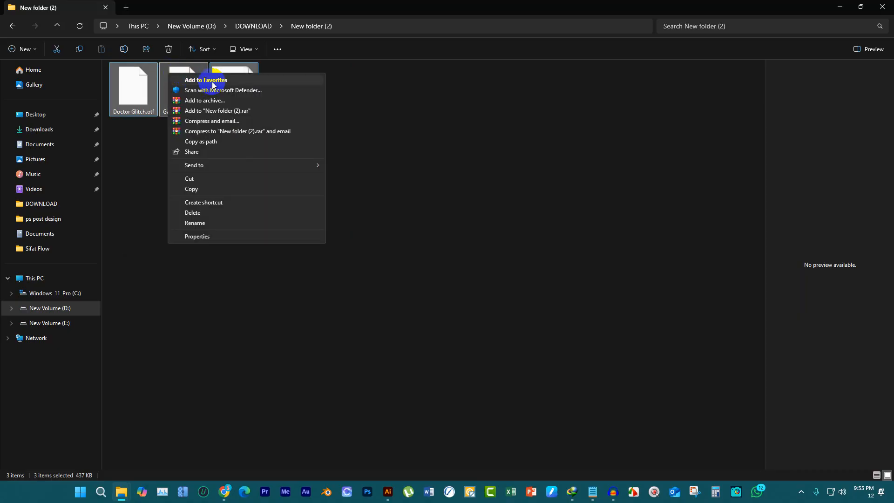
left_click(337, 121)
left_click(194, 91)
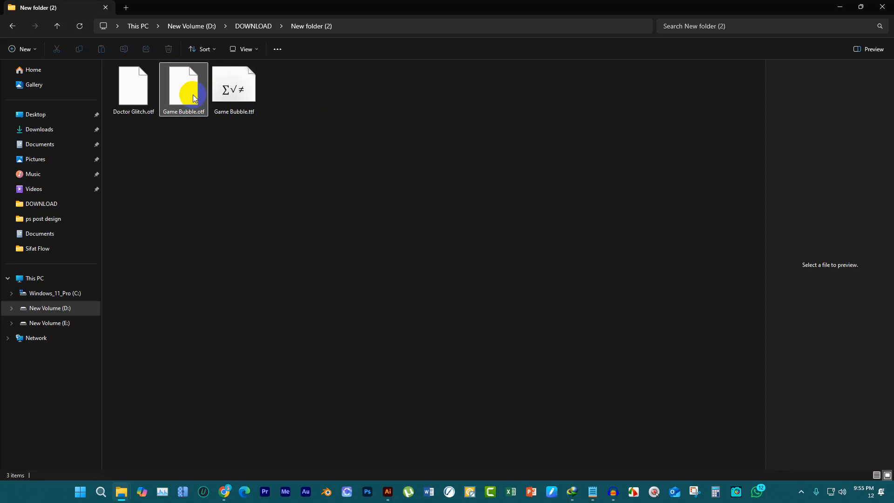
right_click(201, 94)
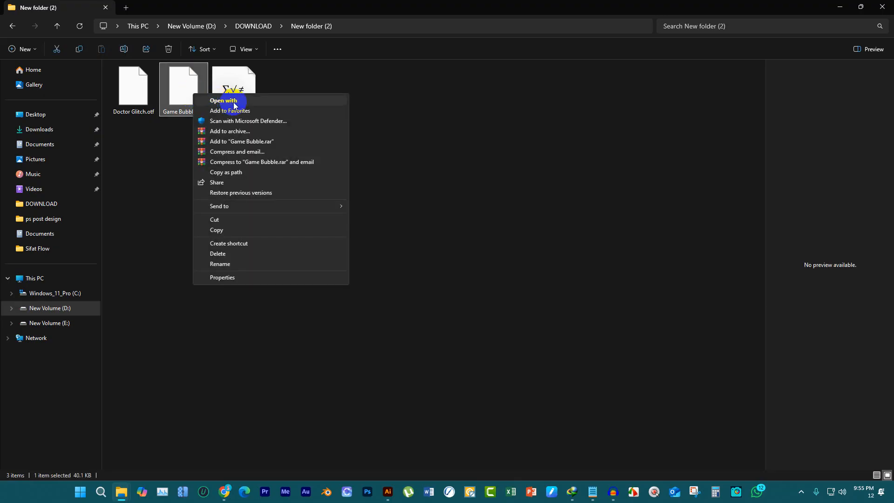
left_click(391, 126)
left_click_drag(401, 167, 241, 85)
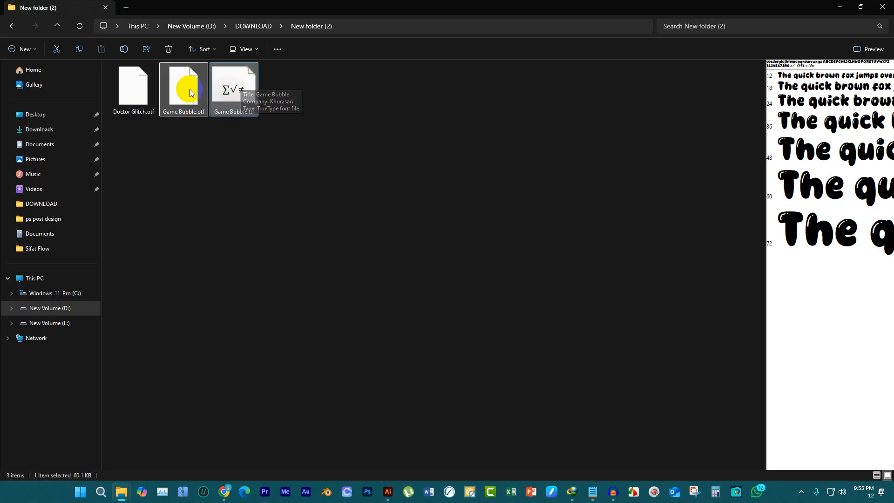
left_click(130, 93)
right_click(129, 94)
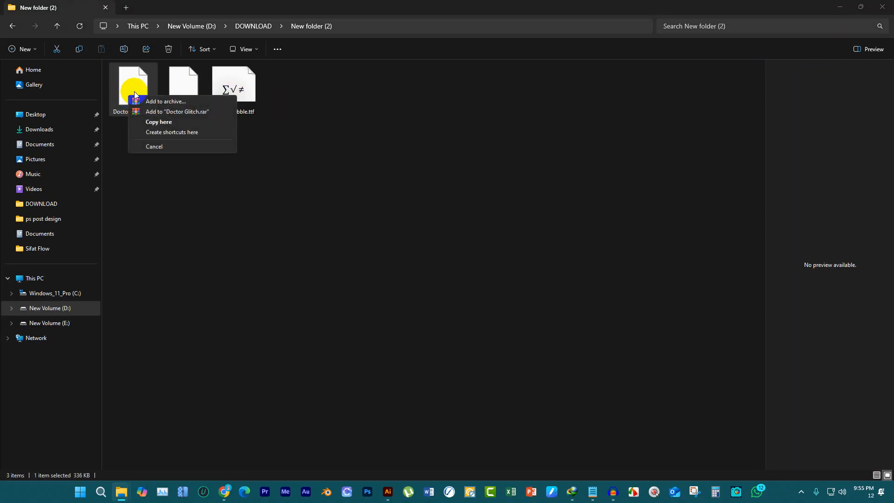
right_click(133, 87)
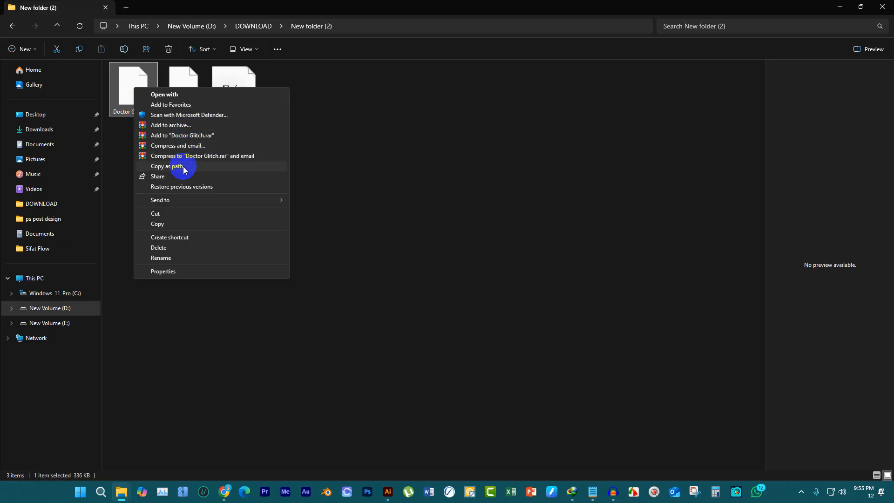
left_click(351, 247)
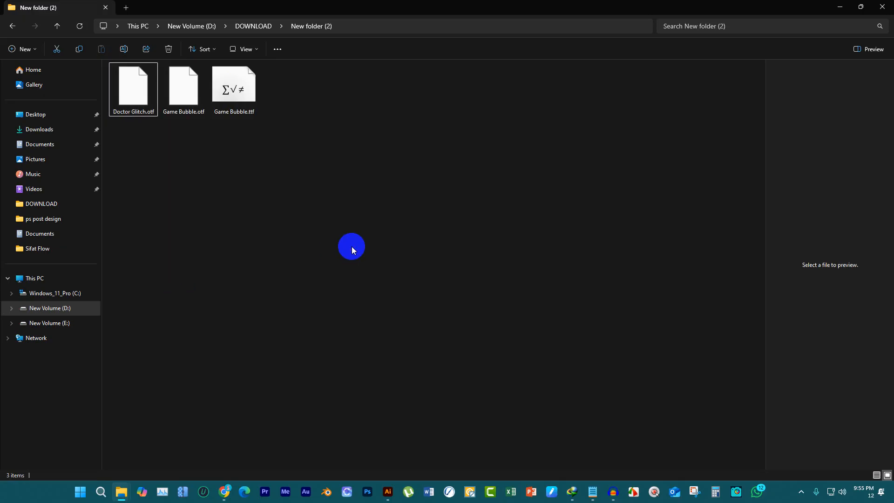
Delete the font files Doctor Glitch.otf and Game Bubble.otf from the folder
right_click(182, 84)
left_click(343, 98)
left_click(178, 131)
left_click_drag(178, 131, 124, 84)
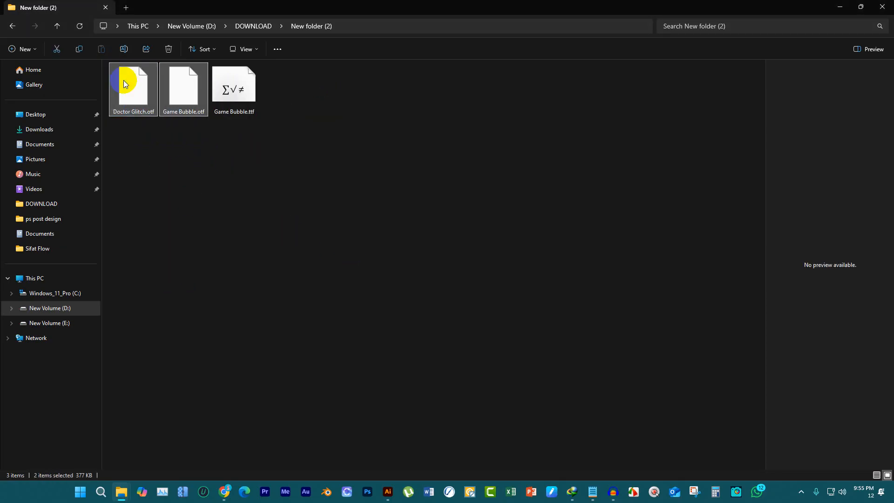
key("Delete")
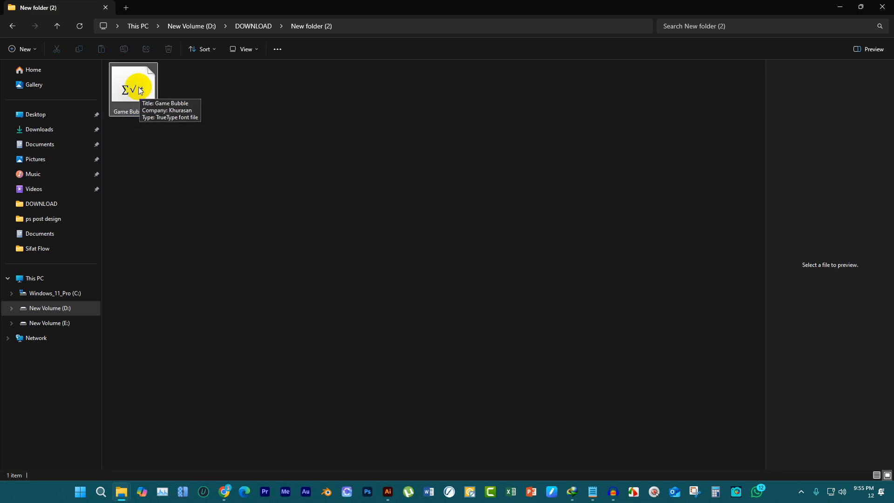
Install the Game Bubble.ttf font for all users
right_click(139, 90)
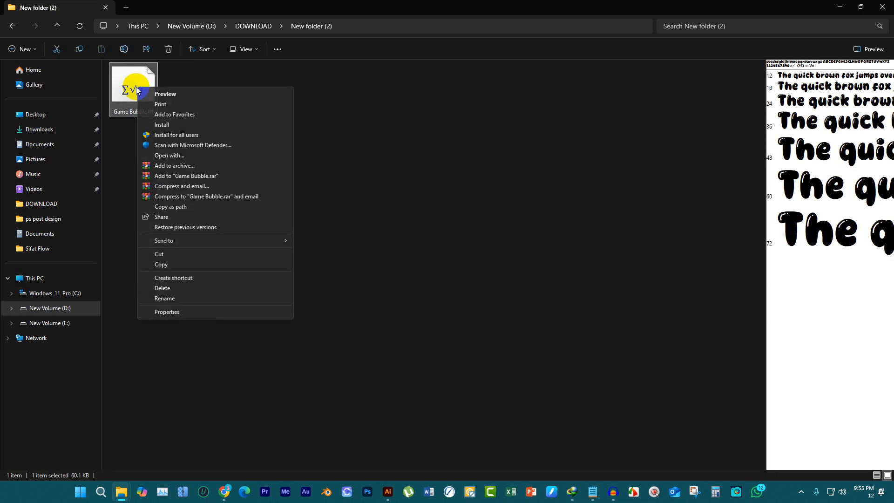
left_click(197, 135)
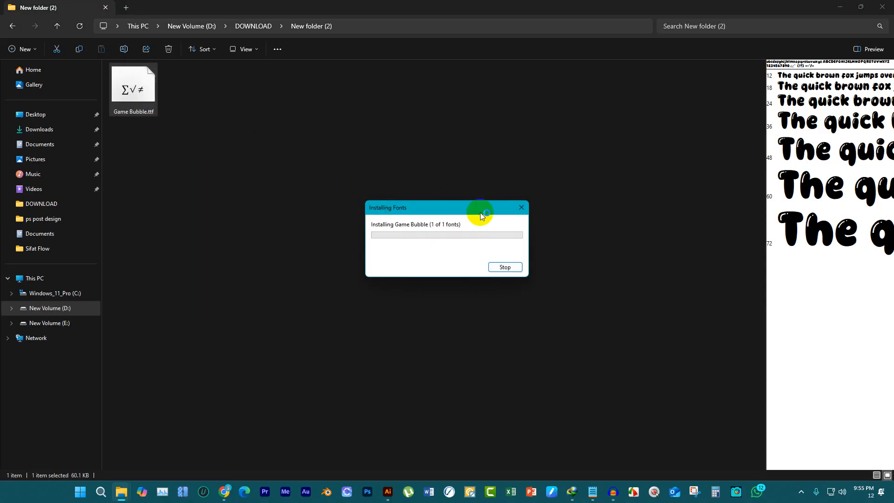
left_click(225, 135)
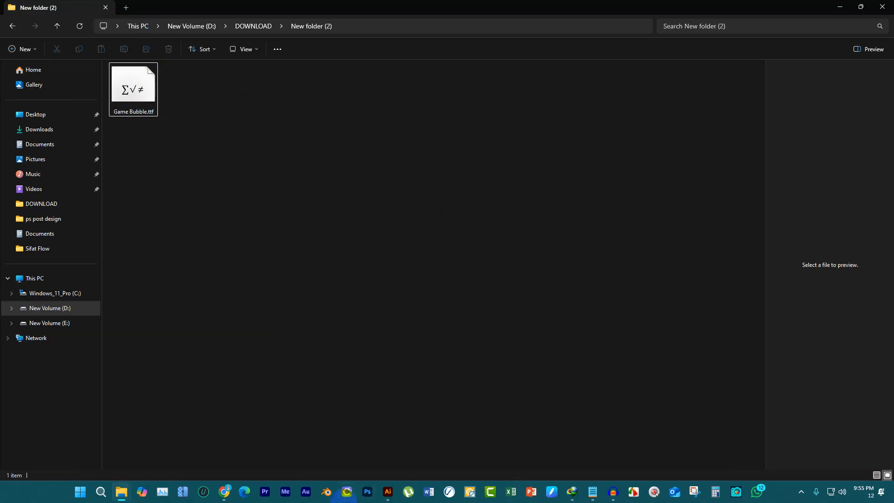
Switch to Illustrator and add the point text BREAK on the artboard in the DESIGN layer
left_click(386, 492)
left_click(16, 92)
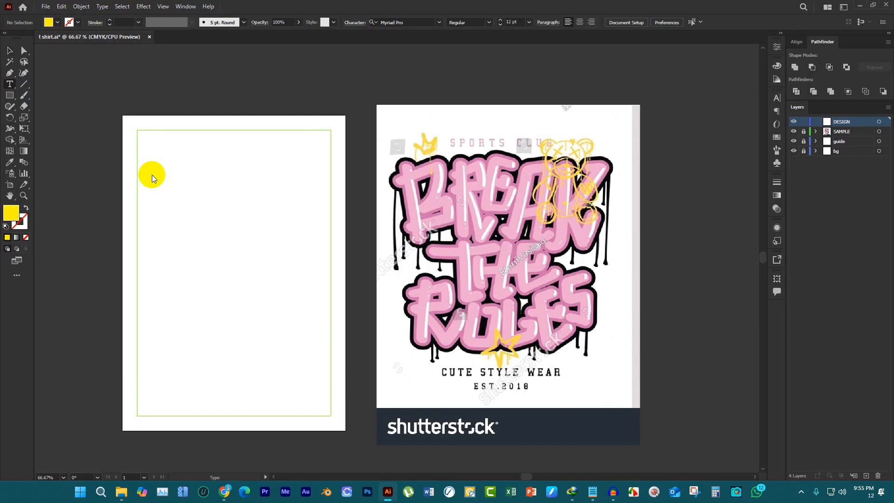
scroll(184, 188, "up", 3)
left_click(184, 187)
left_click(210, 187)
type("BREAK")
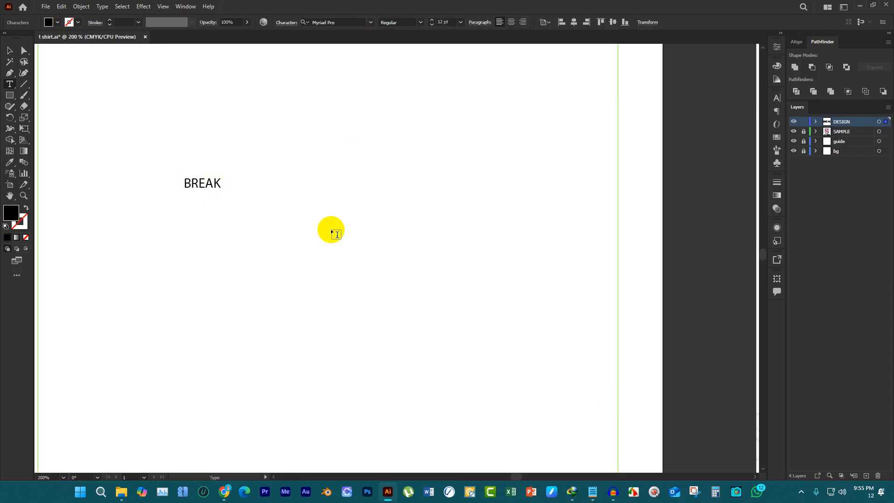
left_click(592, 494)
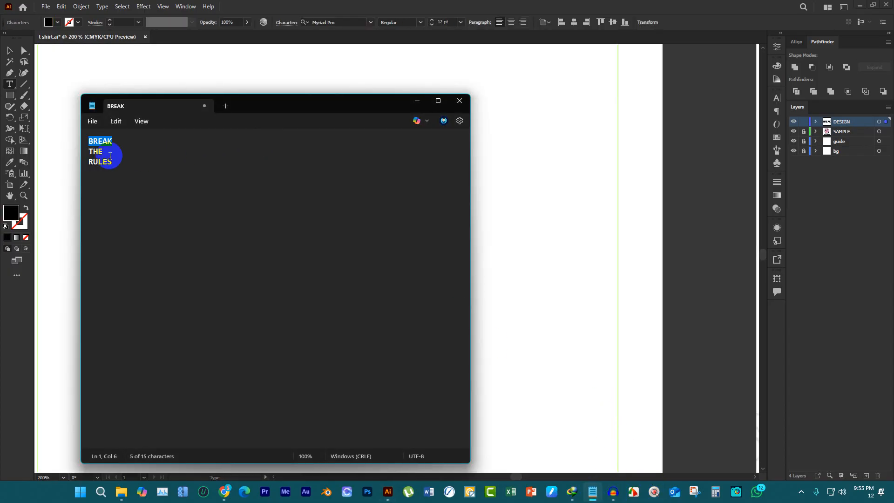
left_click(415, 103)
Enlarge the BREAK text to about 130.6 pt and shift it right so it sits inside the green guide
left_click(10, 51)
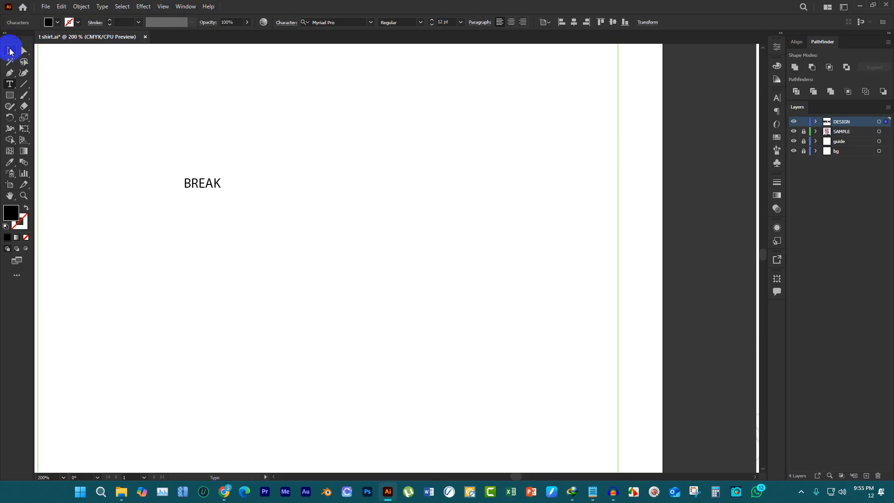
left_click_drag(220, 194, 496, 241)
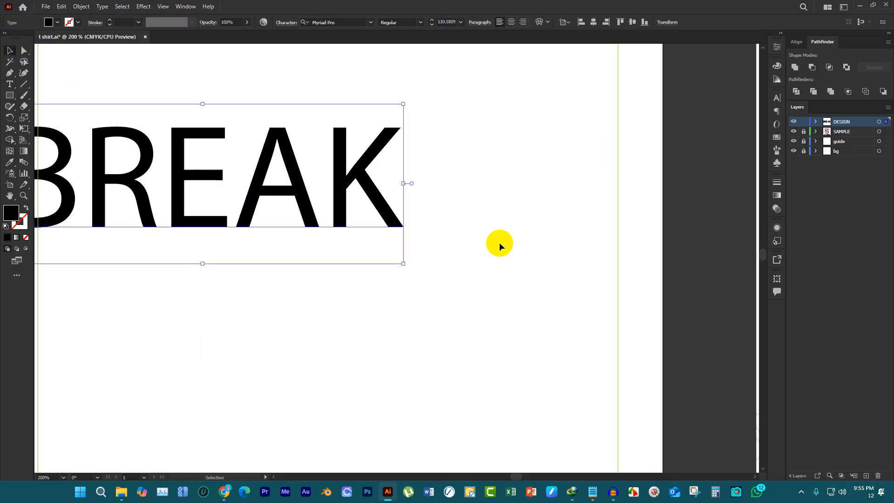
scroll(497, 241, "down", 3)
scroll(489, 215, "up", 2)
left_click_drag(469, 205, 529, 205)
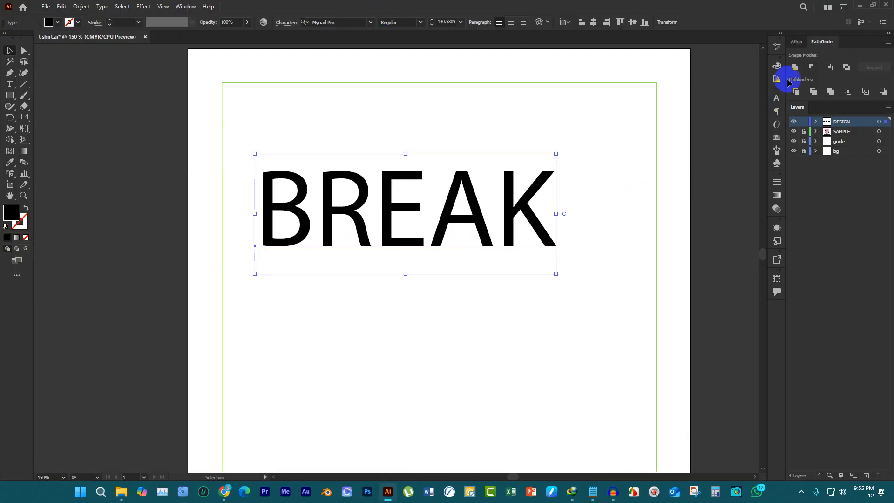
Open the Character settings and show their full set of options
left_click(185, 7)
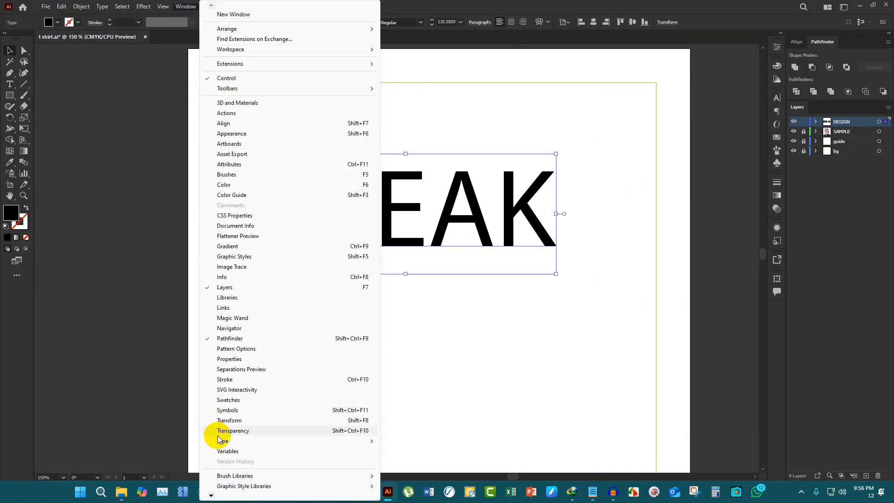
mouse_move(234, 441)
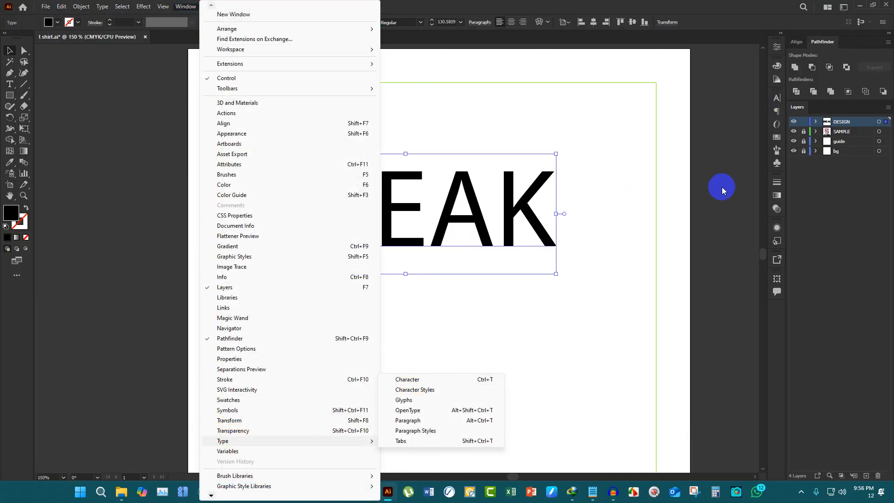
left_click(777, 98)
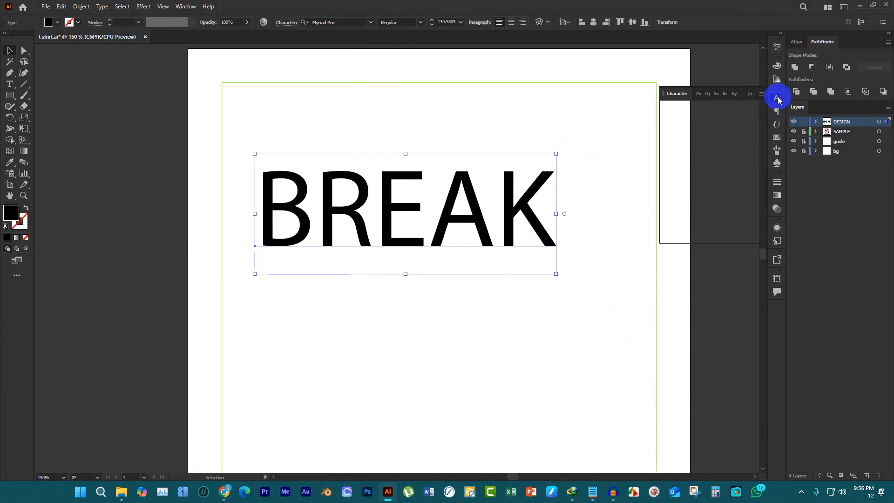
left_click(762, 94)
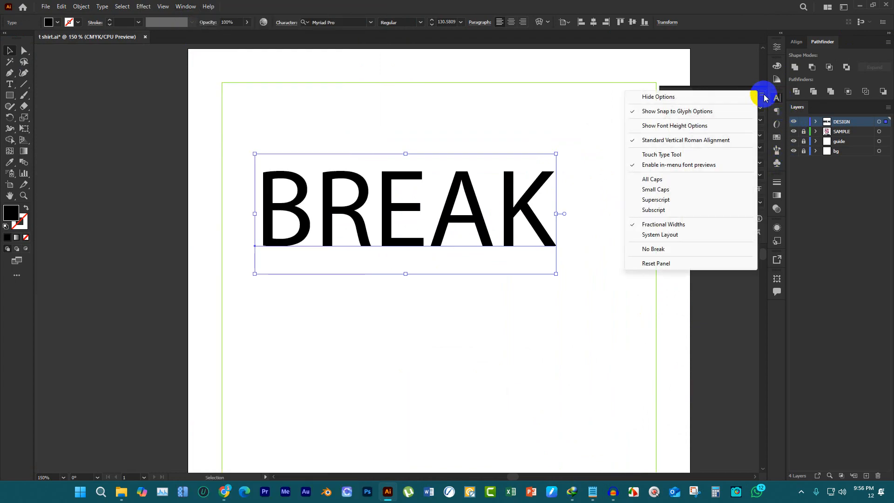
left_click(684, 97)
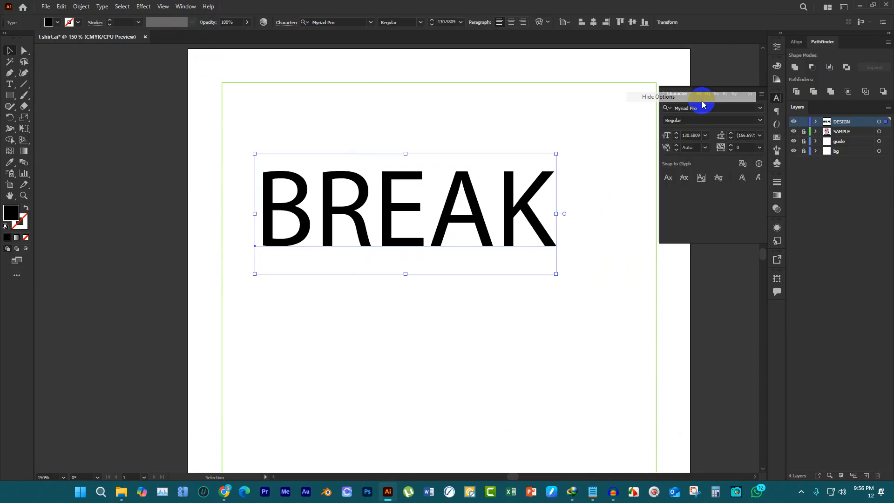
left_click(761, 94)
left_click(732, 95)
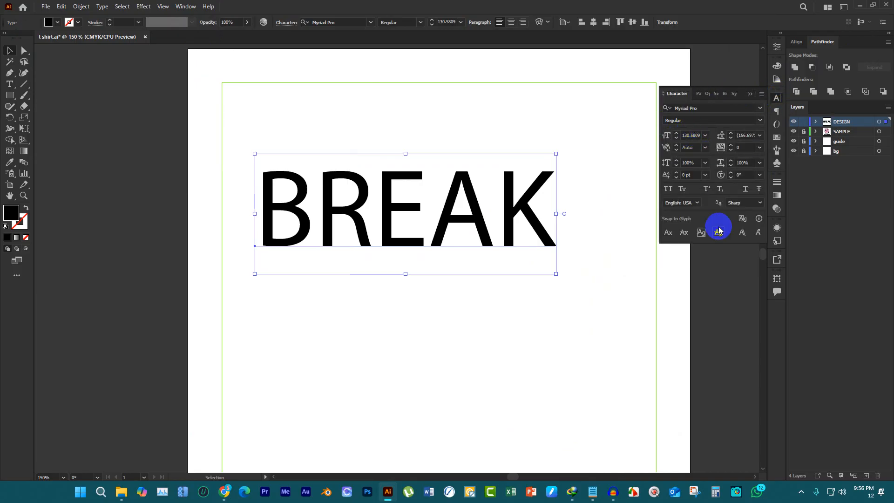
Set the BREAK text's font to Game Bubble
left_click(470, 144)
scroll(174, 121, "down", 1)
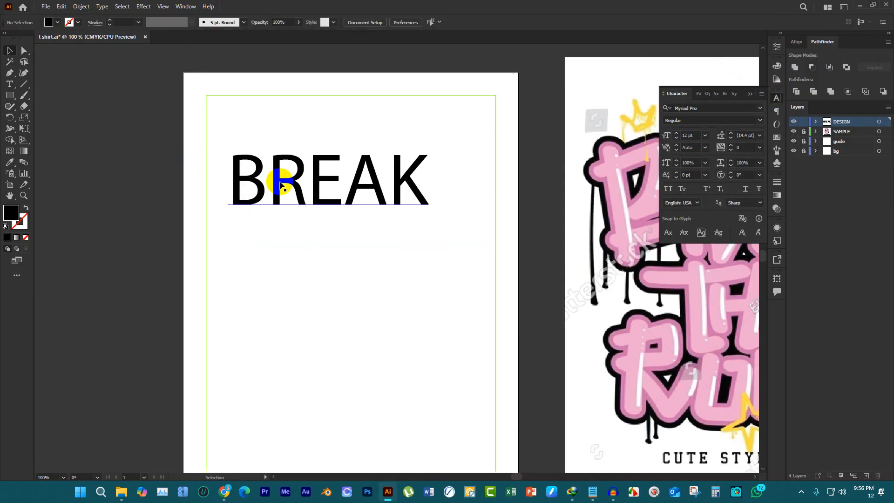
left_click(405, 171)
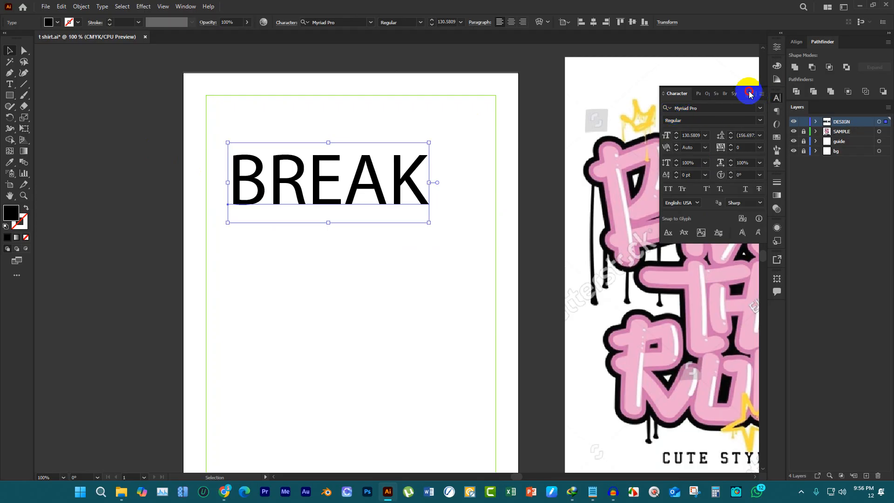
left_click(749, 95)
left_click(368, 167)
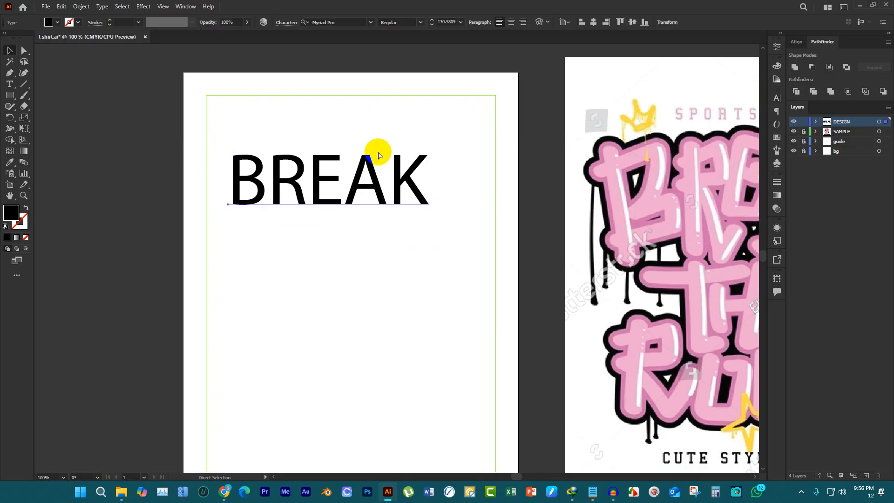
key("ctrl+t")
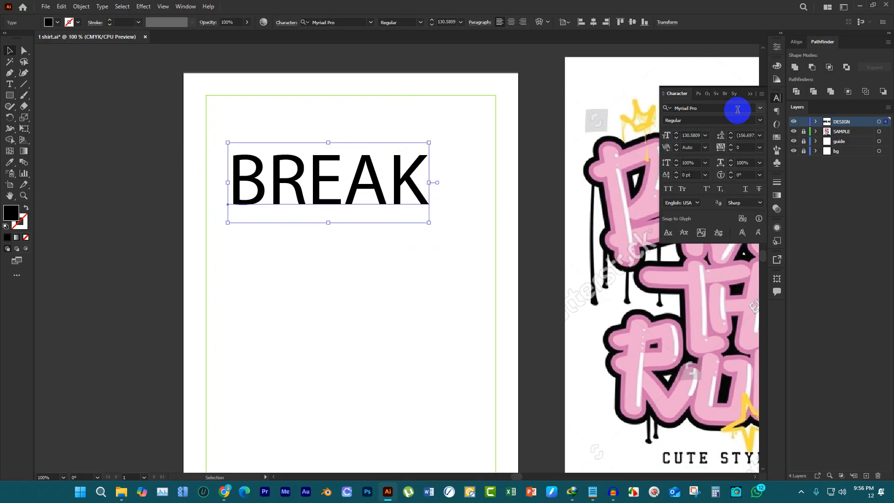
left_click(737, 109)
type("GAME")
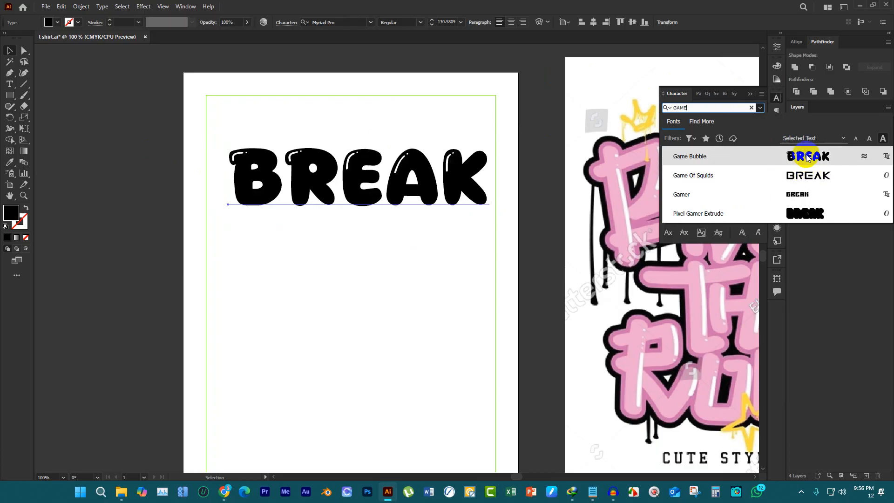
left_click(831, 158)
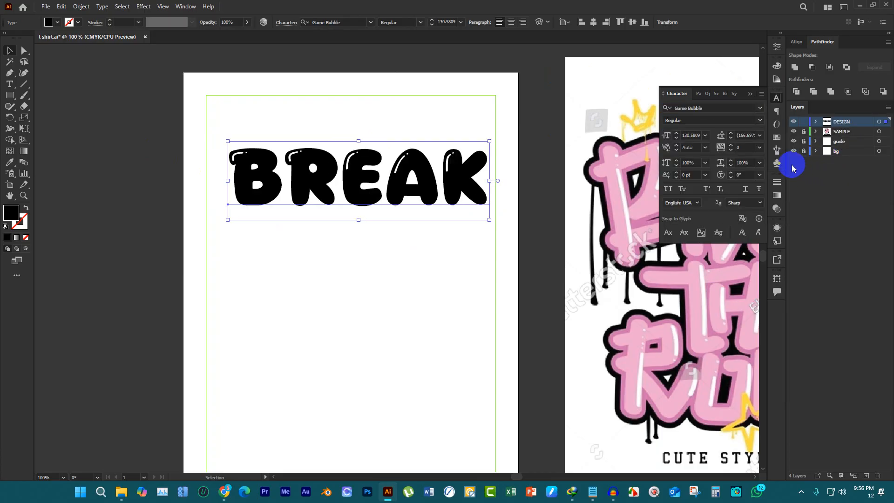
Examine the font list filtered to favourites, then remove the filter and leave the list without picking another font
left_click(760, 108)
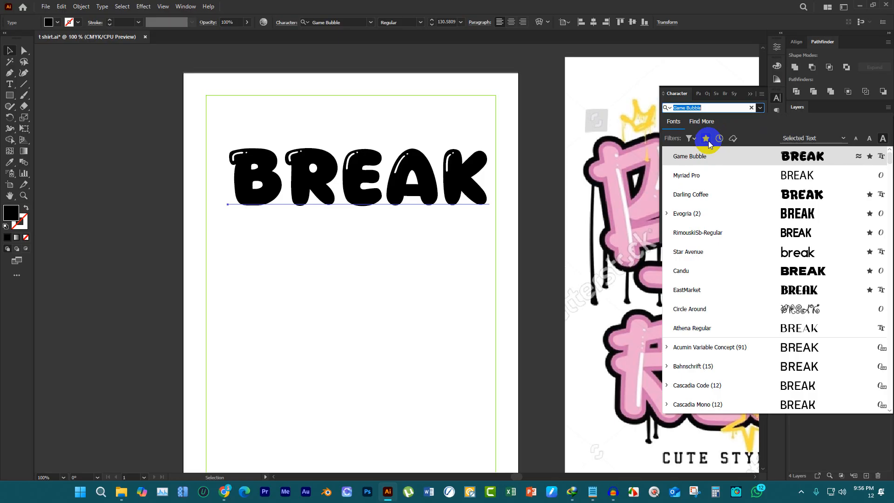
left_click(707, 140)
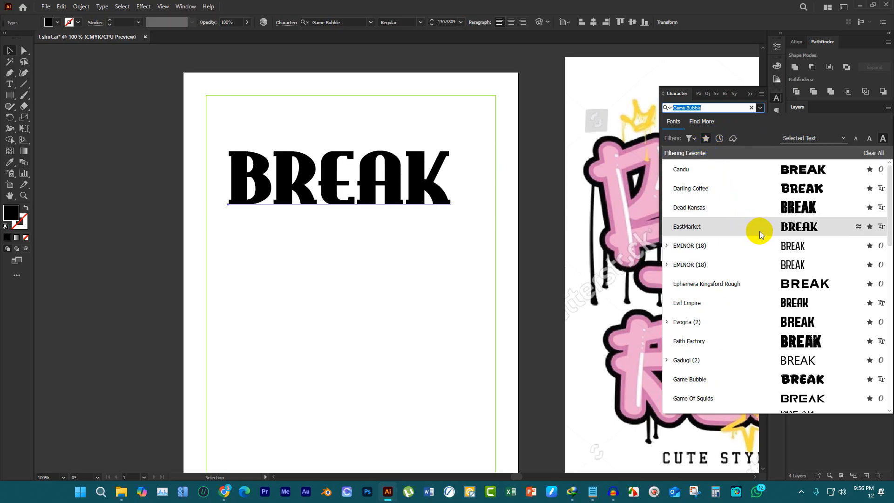
left_click(697, 140)
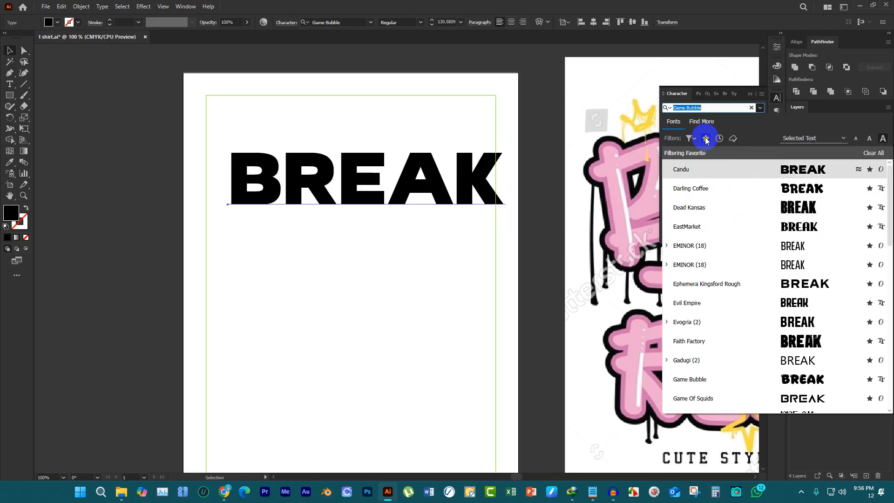
left_click(706, 139)
left_click(319, 192)
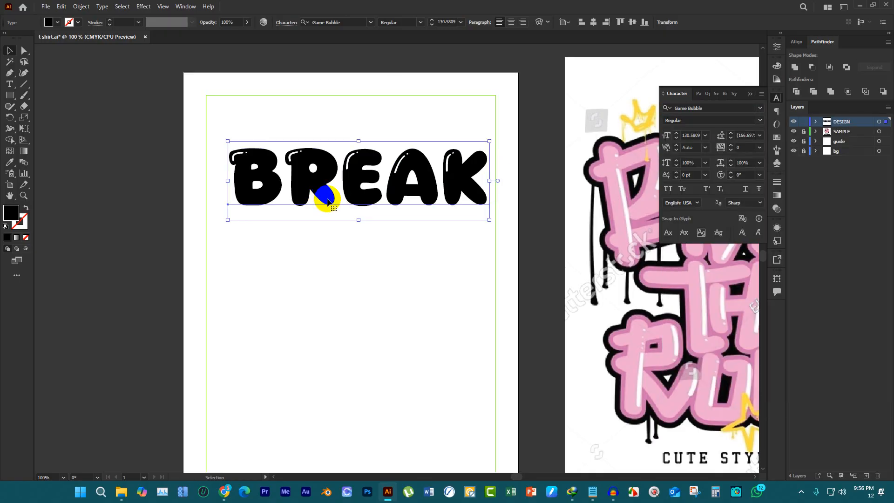
Duplicate the BREAK text twice, stacking the copies below the original
left_click_drag(376, 178, 359, 279)
left_click(592, 491)
left_click(509, 360)
left_click_drag(443, 273, 429, 356)
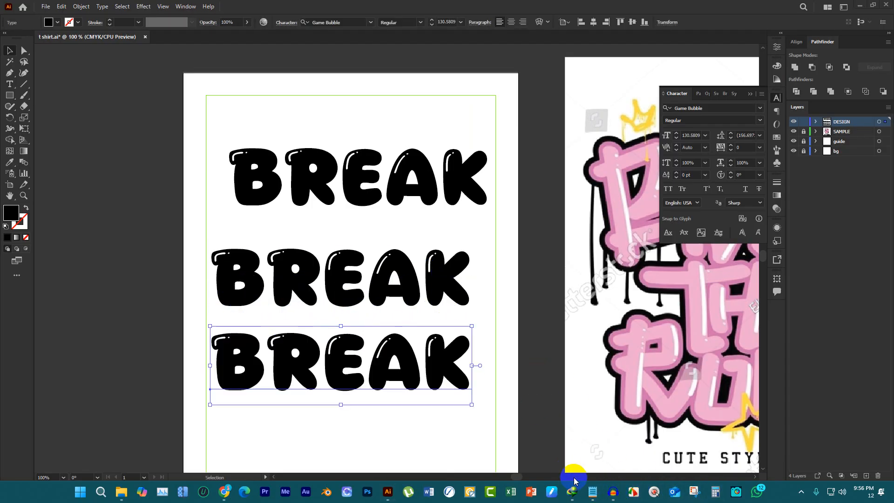
Copy the word THE from the Notepad note and replace the middle BREAK text with it
left_click(593, 488)
left_click(151, 183)
left_click_drag(116, 154, 60, 154)
key("ctrl+c")
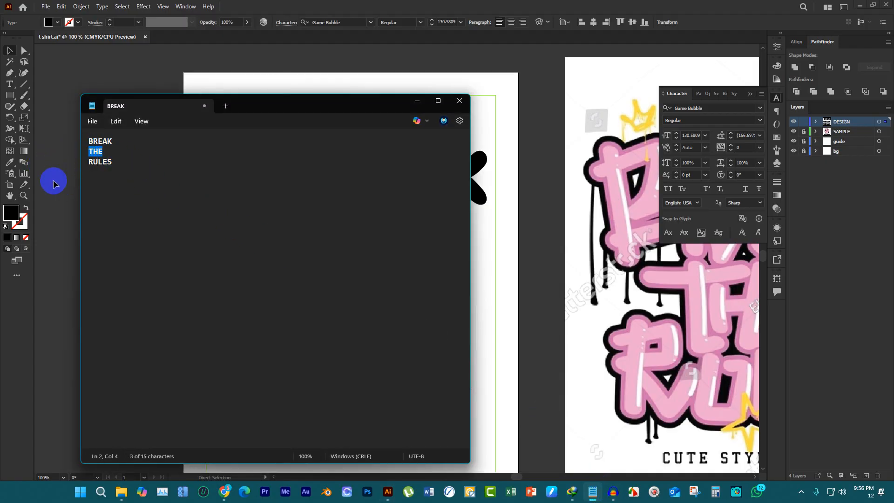
left_click(12, 84)
double_click(289, 256)
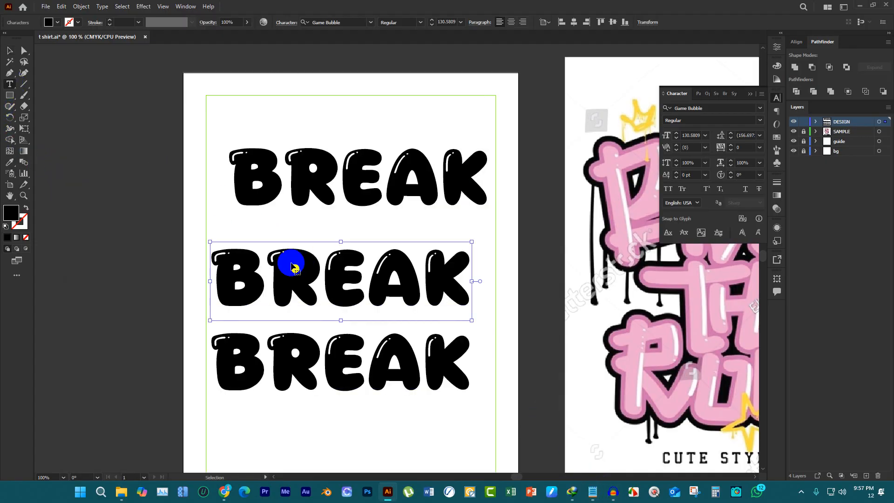
key("ctrl+v")
Copy the word RULES from the Notepad note and replace the lowest BREAK text with it
left_click(569, 490)
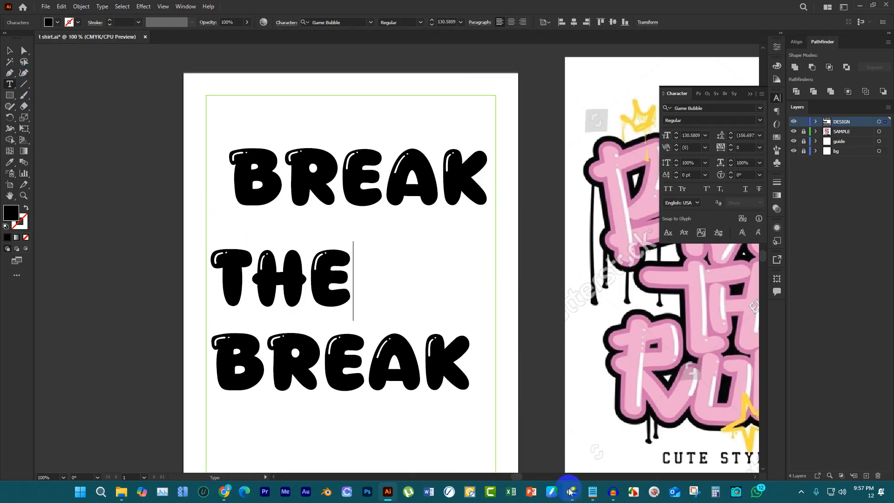
left_click(592, 491)
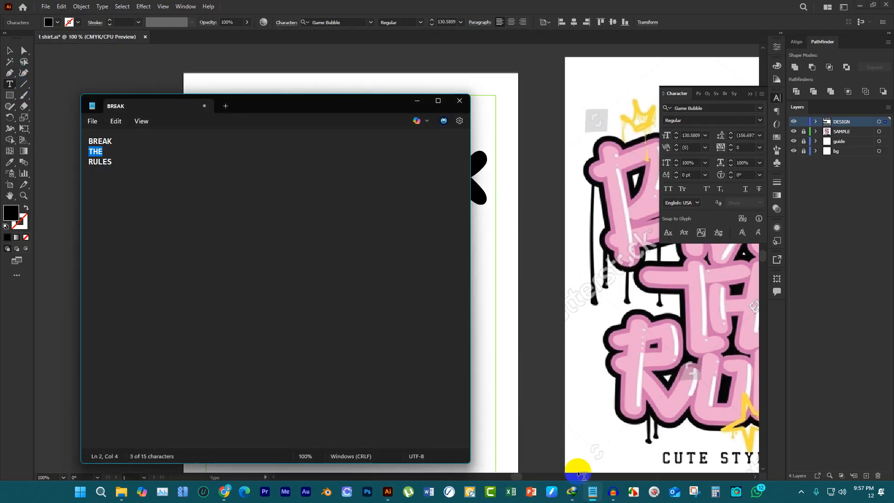
left_click_drag(167, 180, 64, 160)
key("ctrl+c")
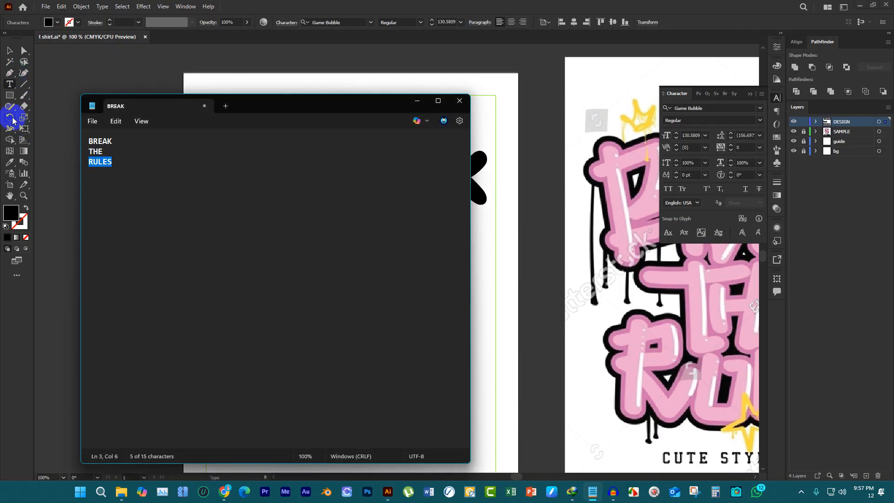
left_click(40, 98)
left_click(312, 348)
key("ctrl+a")
key("ctrl+v")
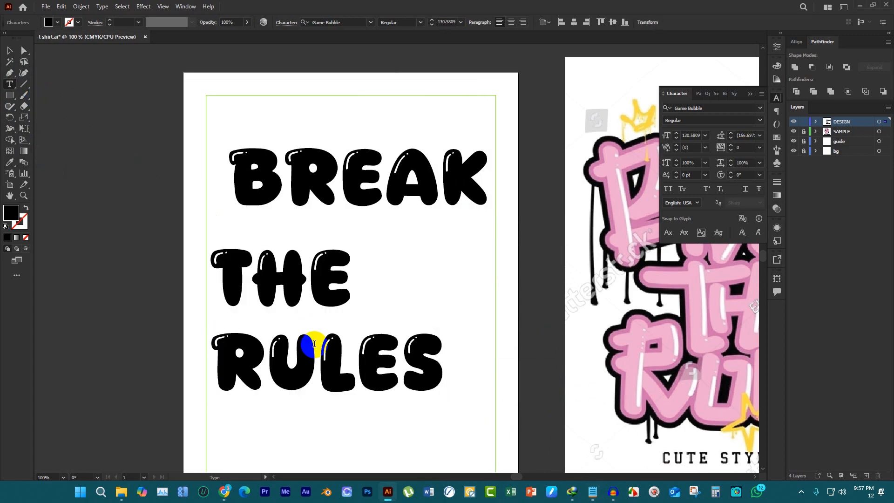
Move the BREAK text slightly left and down, closer above THE, and compare the layout with the sample design
left_click(10, 50)
scroll(444, 193, "down", 3)
left_click_drag(438, 187, 428, 193)
scroll(423, 213, "up", 3)
scroll(380, 237, "down", 2)
scroll(571, 215, "up", 2)
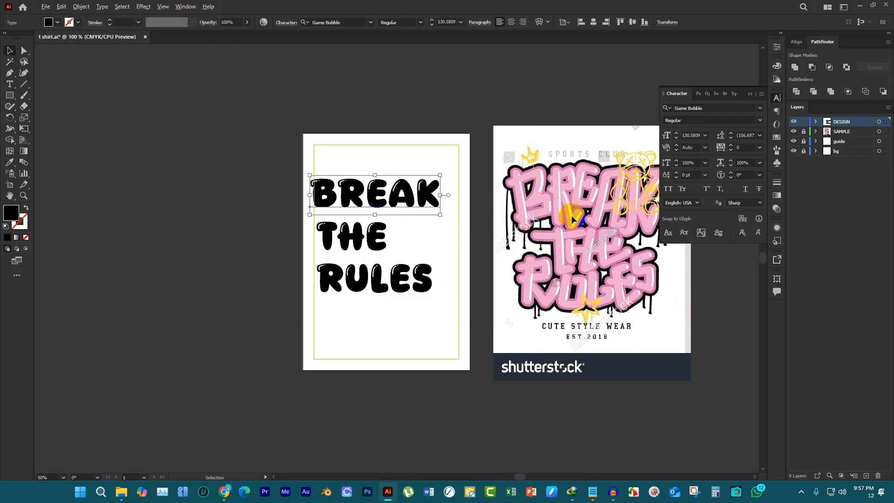
Deselect the BREAK text, switch to the dafont window in Chrome and open a new browser tab
scroll(329, 219, "down", 1)
left_click(189, 149)
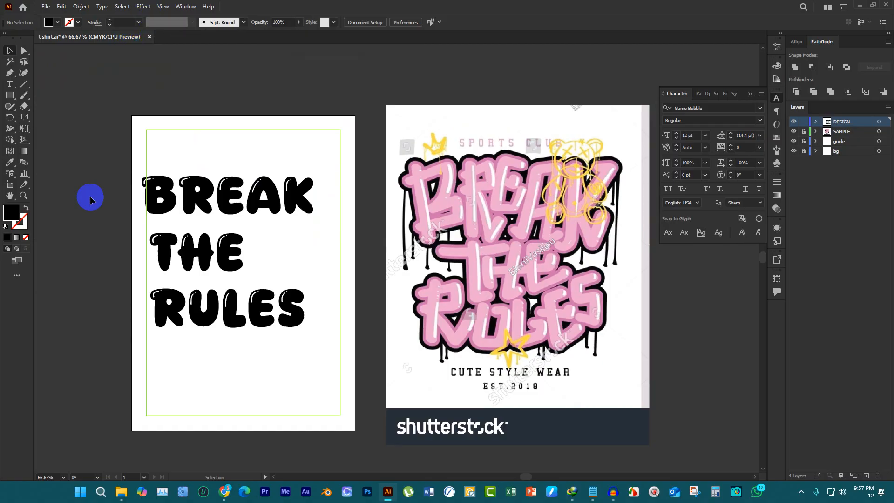
left_click(226, 490)
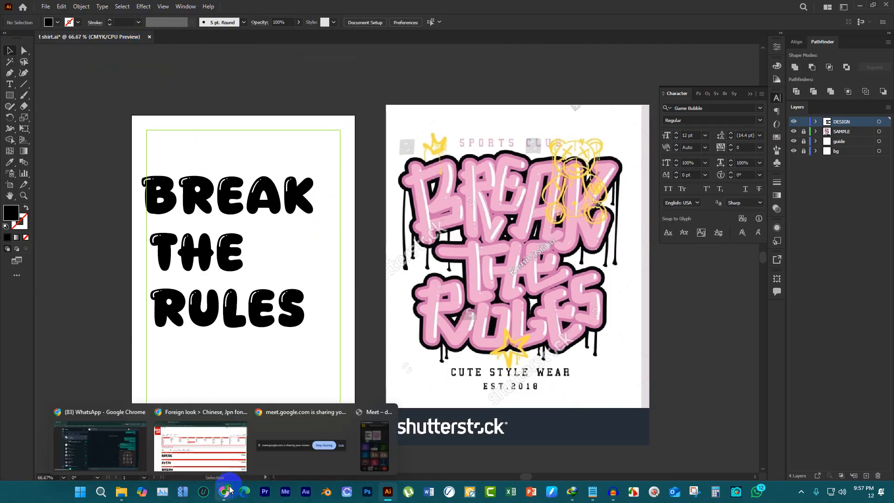
left_click(211, 456)
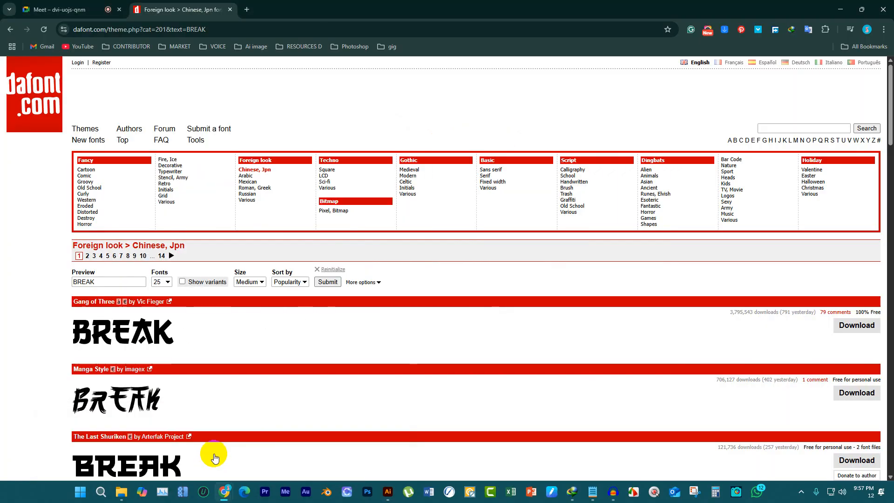
left_click(247, 10)
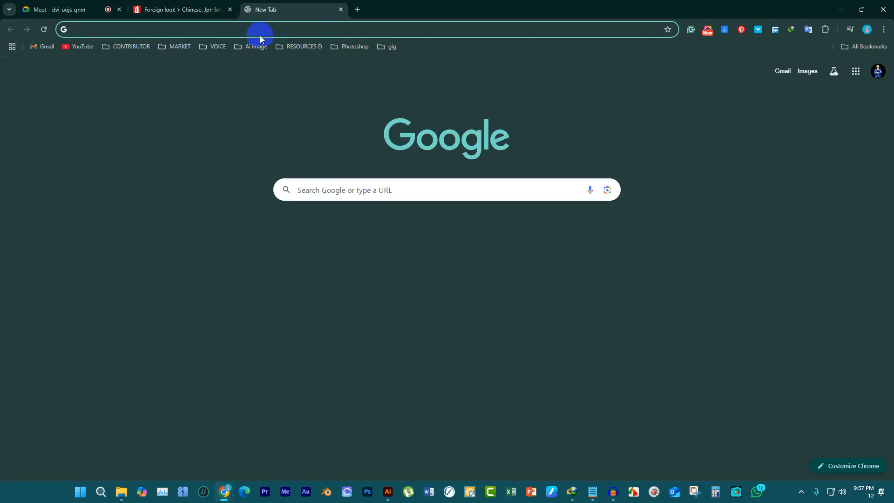
Search Google for "cute rough brush teddy bear line art"
type("CUTE GR")
key("BackSpace")
key("BackSpace")
type("R")
key("Down")
key("BackSpace")
key("BackSpace")
key("BackSpace")
key("BackSpace")
key("BackSpace")
key("BackSpace")
type("RO")
type("O")
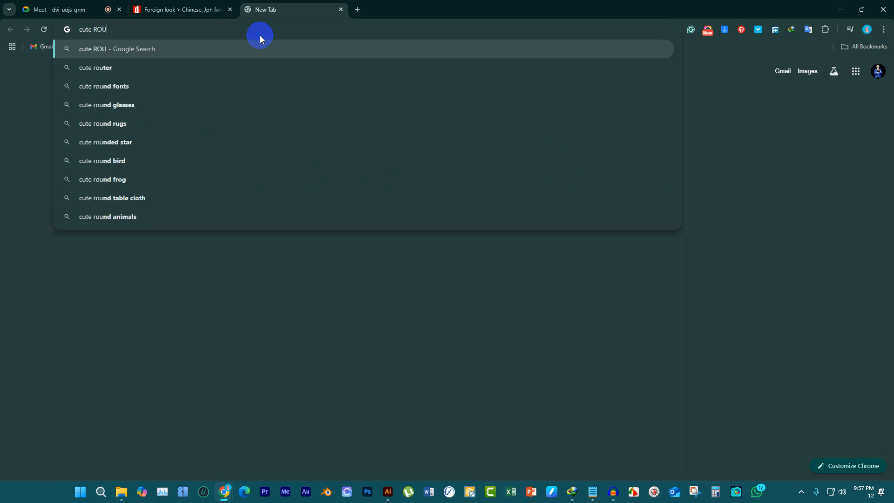
key("BackSpace")
key("BackSpace")
key("BackSpace")
type("rough brush")
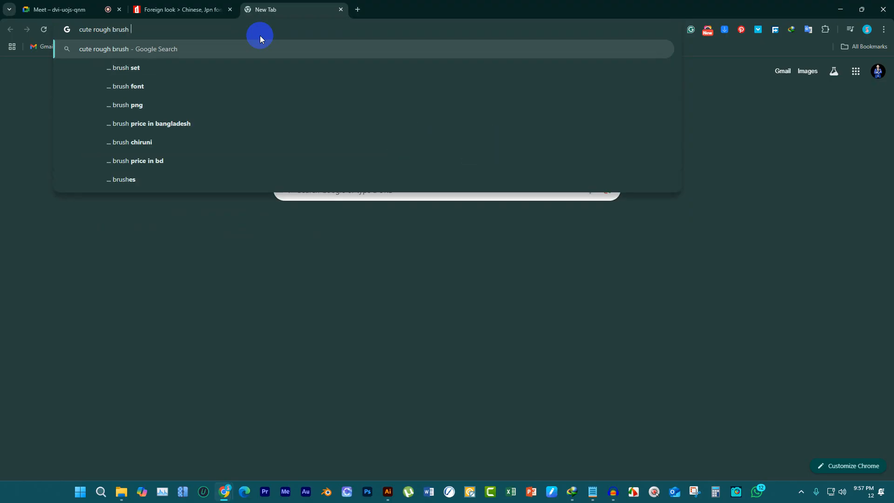
type(" teddy ")
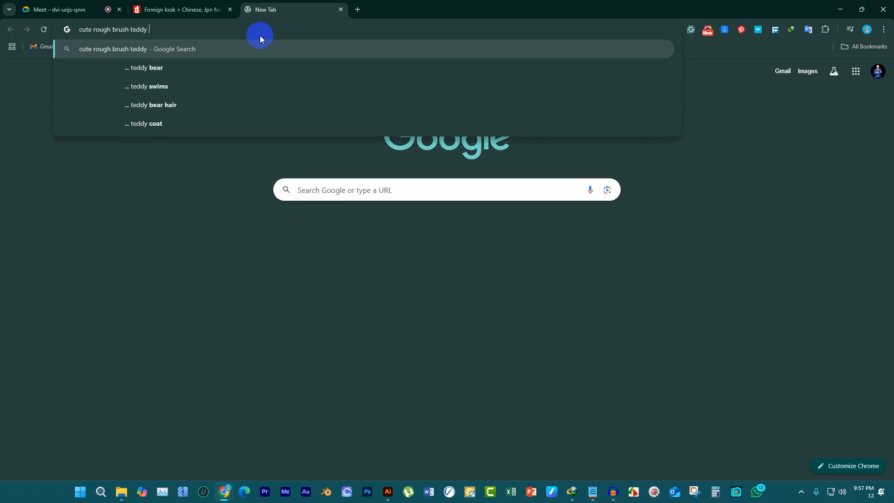
type("bear line art")
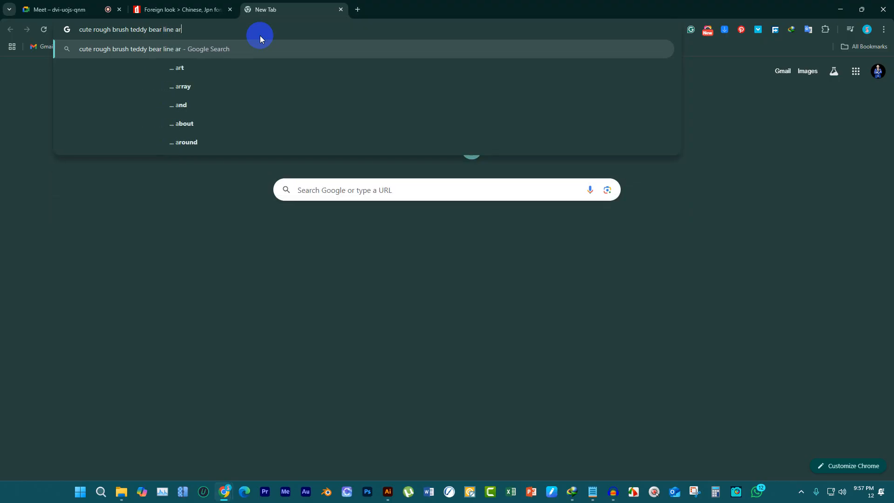
key("Return")
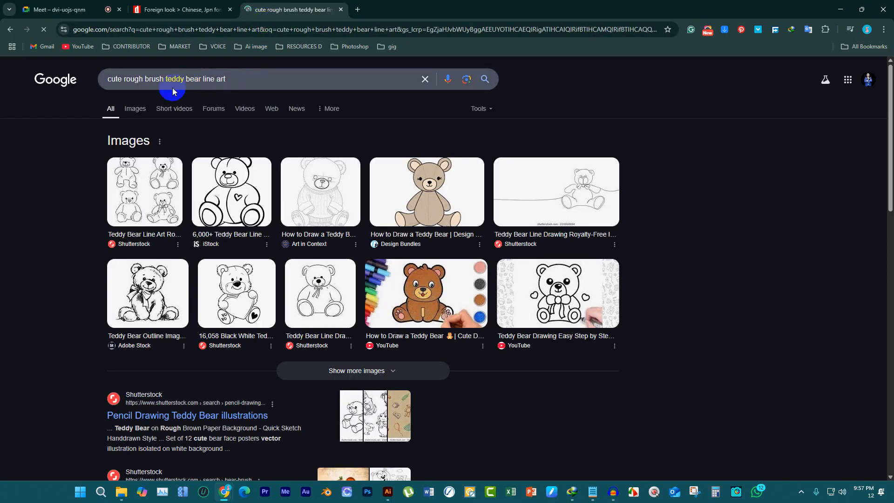
Copy the teddy bear search query and open Yandex Images in a new tab
left_click_drag(237, 79, 74, 70)
key("ctrl+c")
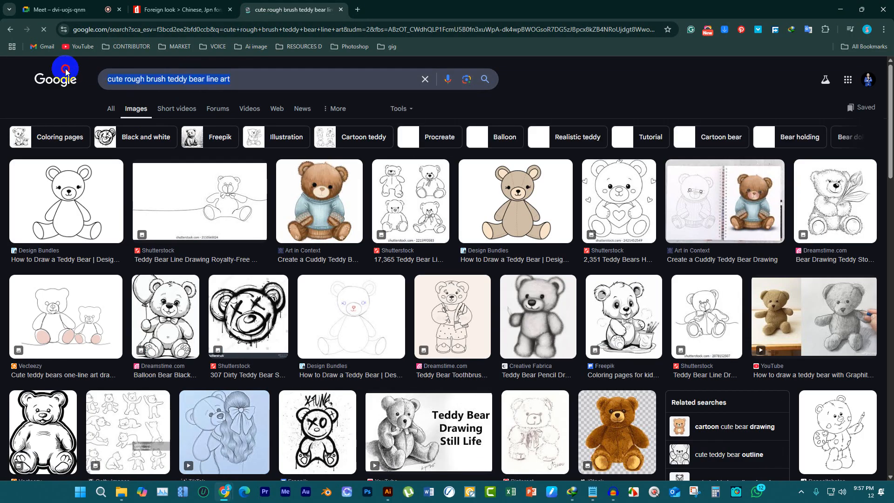
left_click(362, 11)
type("yand")
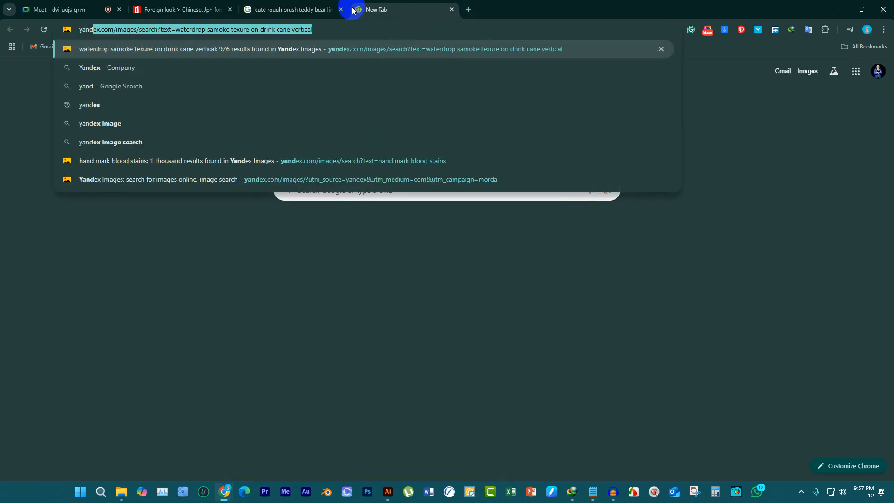
type("ex.co")
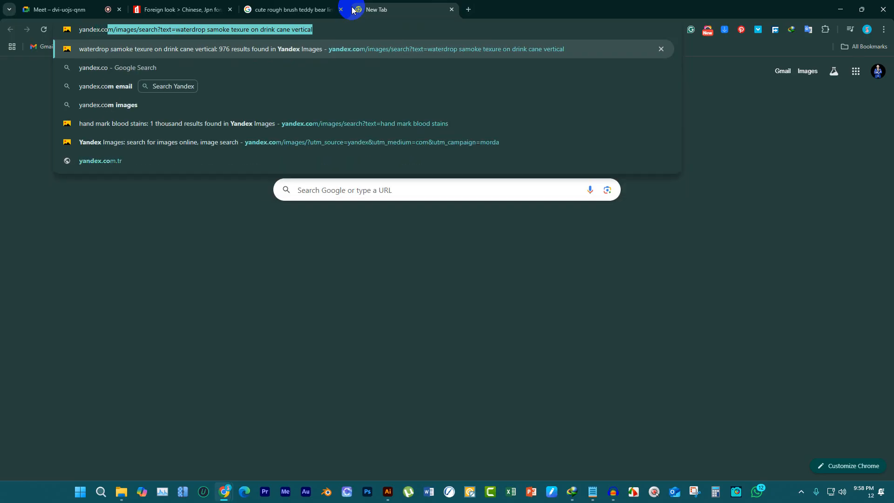
key("Return")
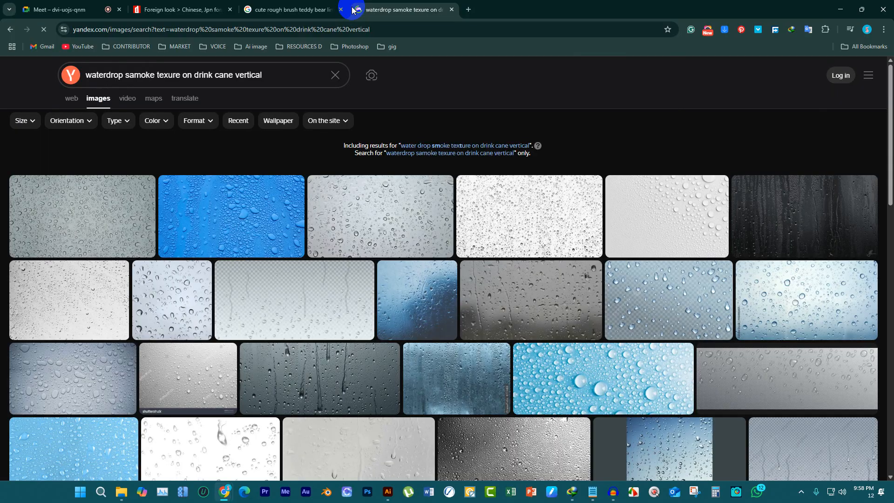
Search Yandex Images for the copied query "cute rough brush teddy bear line art", checking back against the Google tab
left_click(243, 75)
key("ctrl+a")
key("ctrl+v")
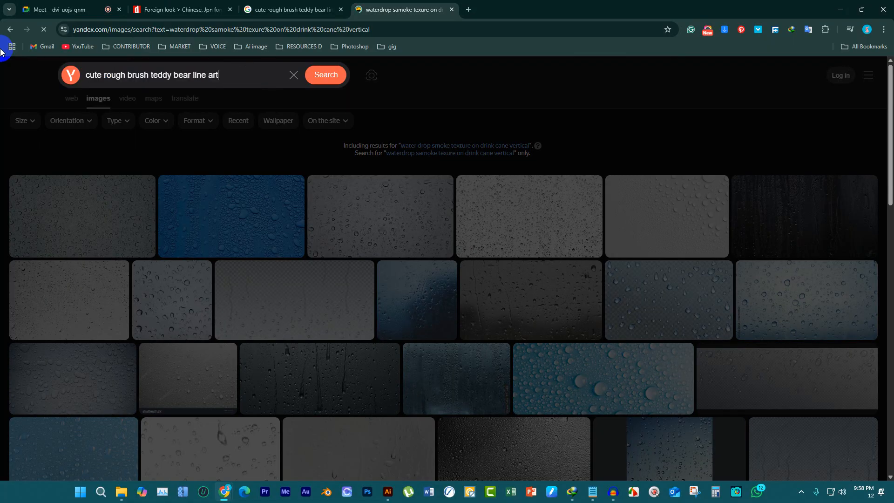
key("Return")
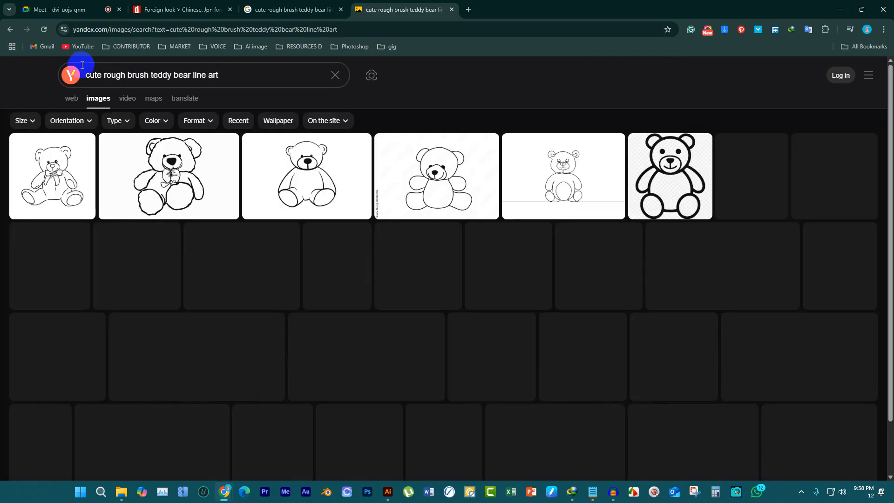
left_click(293, 9)
left_click(372, 9)
mouse_move(508, 248)
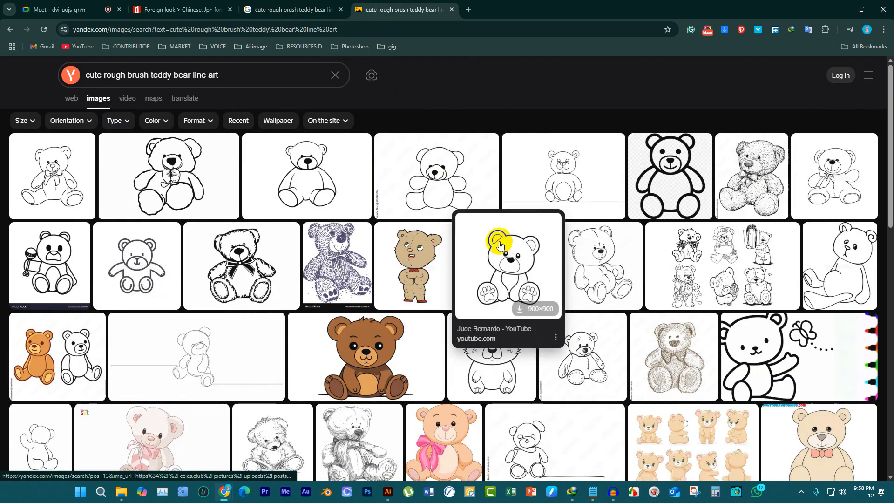
left_click(259, 274)
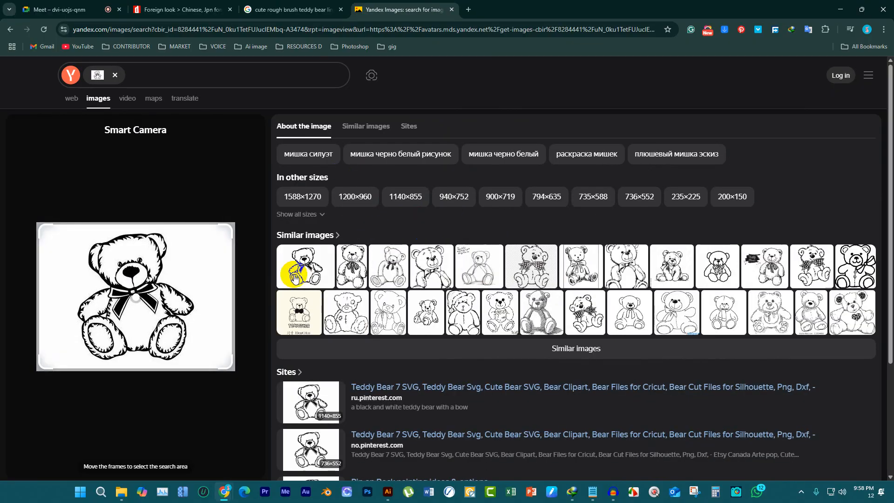
right_click(177, 263)
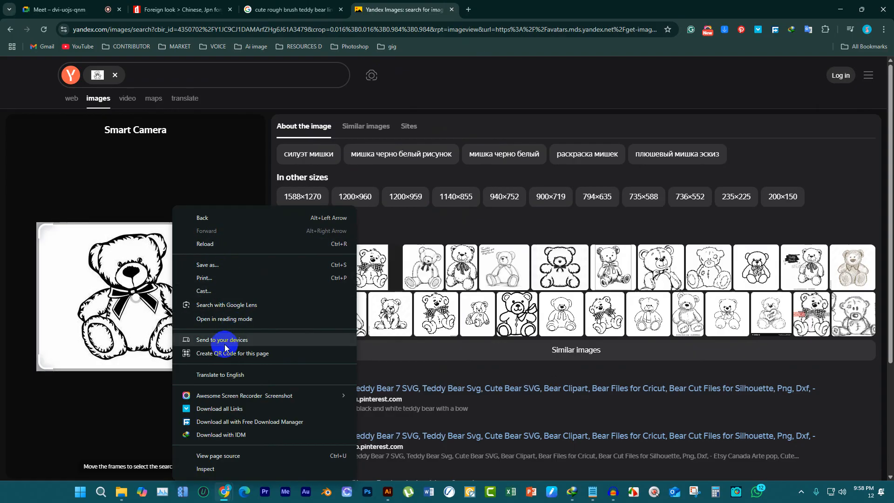
left_click(129, 270)
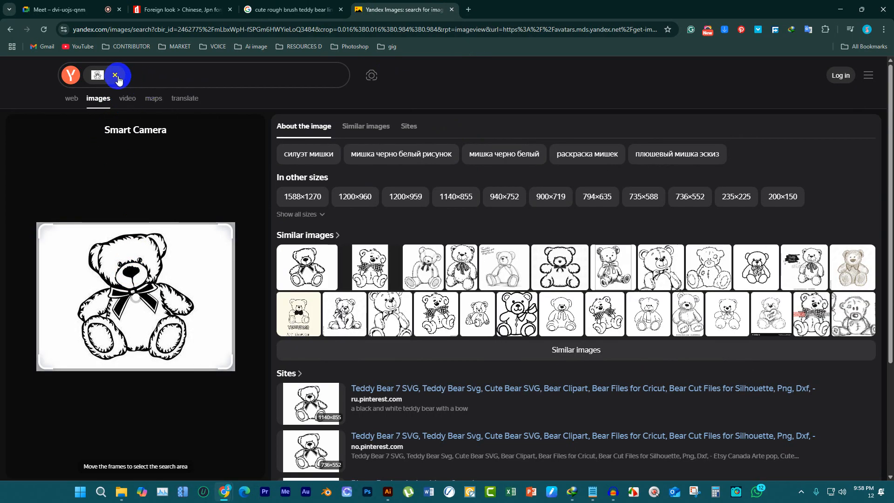
left_click(115, 76)
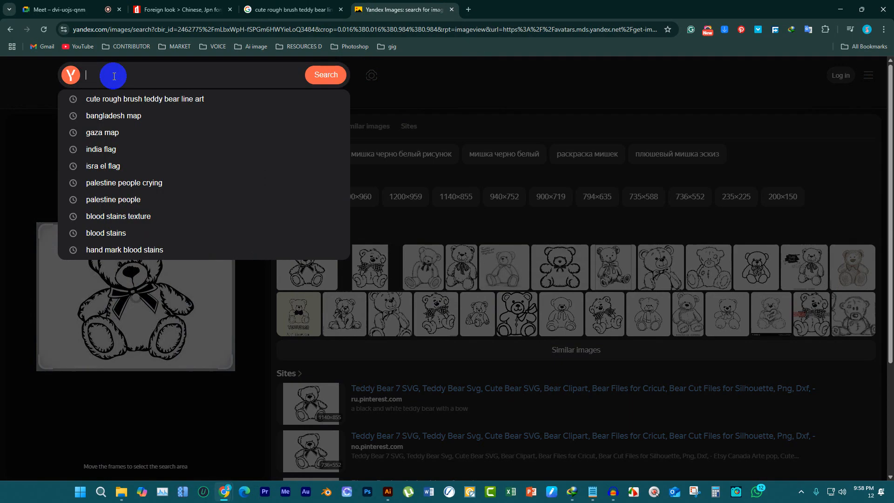
left_click(320, 100)
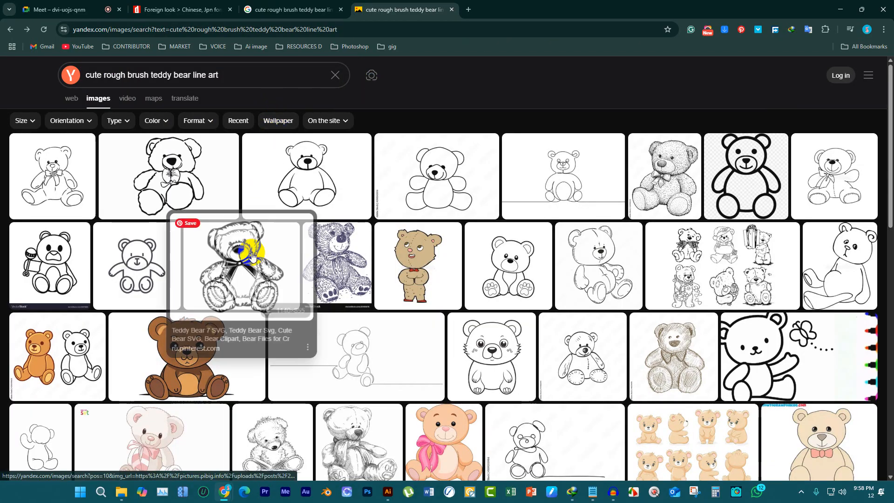
Open the furry black-and-white teddy bear with a bow from the results and copy the image
left_click(251, 255)
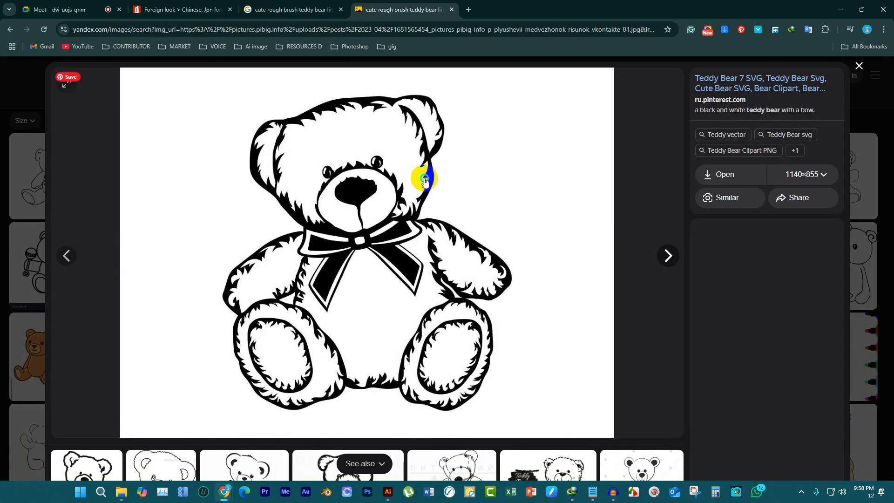
right_click(412, 172)
left_click(461, 207)
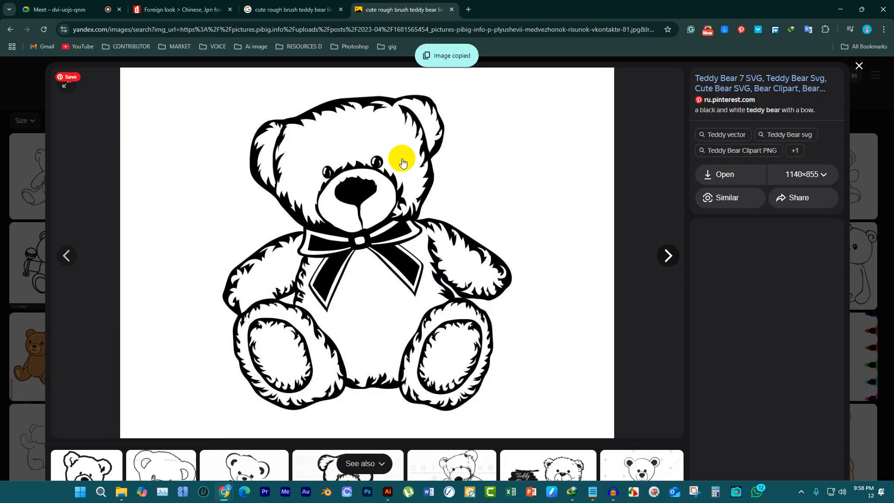
Browse the related pictures below the bow teddy, view the sitting teddy bear outline, and return to the results
scroll(411, 131, "down", 6)
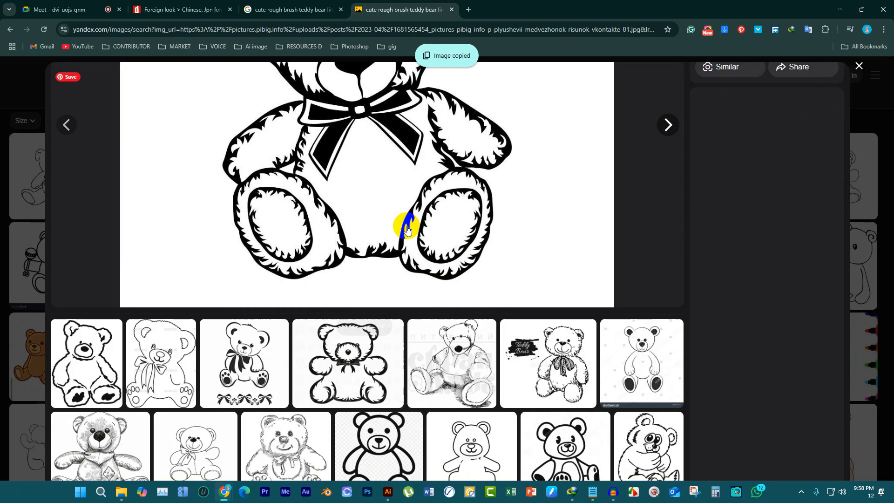
left_click(389, 218)
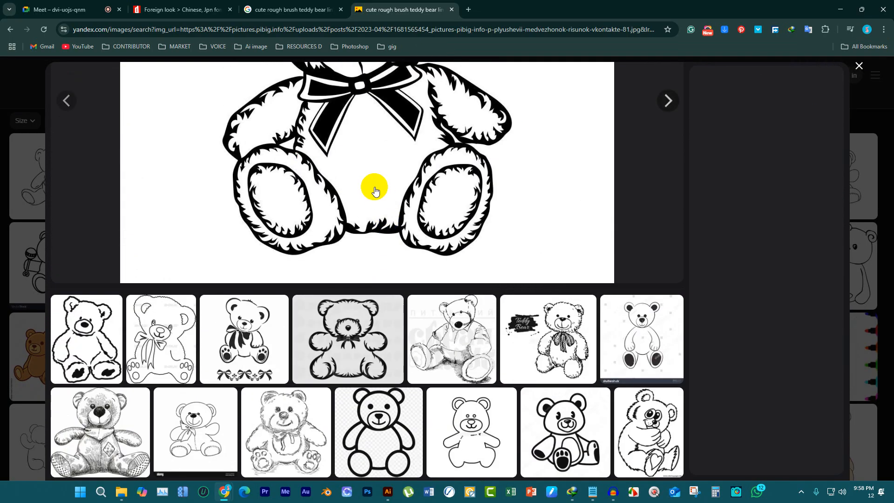
left_click(367, 177)
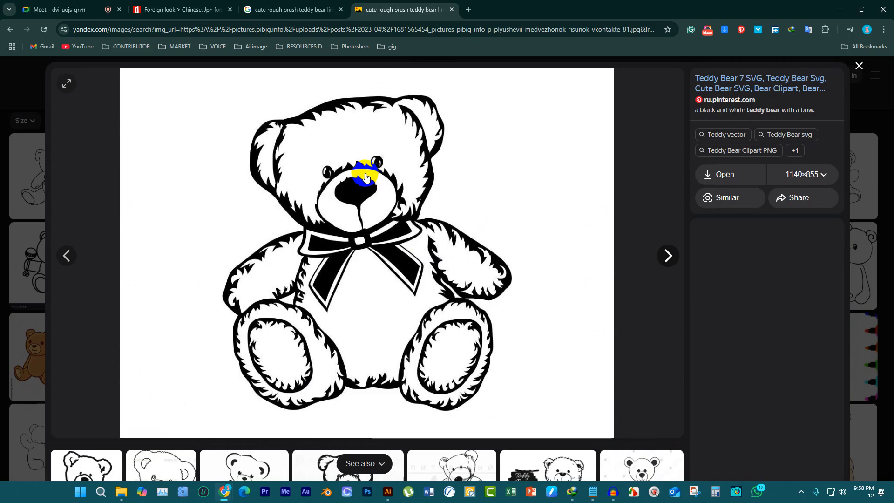
scroll(367, 177, "down", 5)
left_click(88, 244)
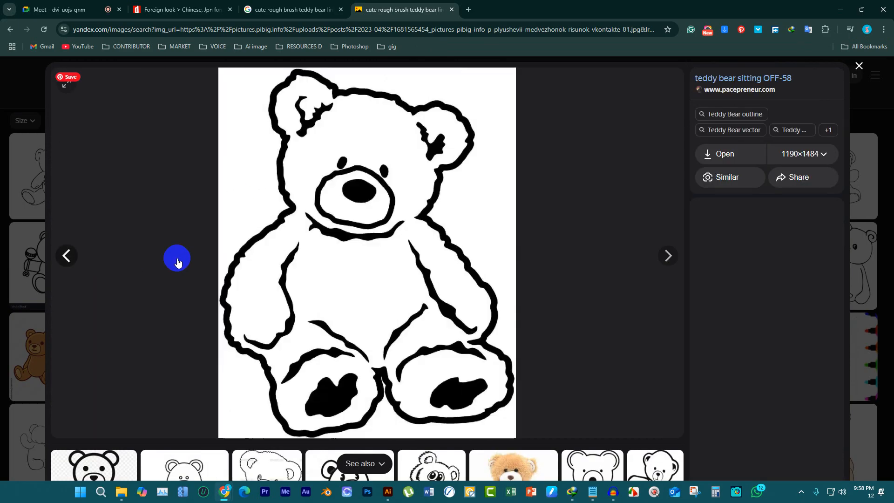
left_click(858, 65)
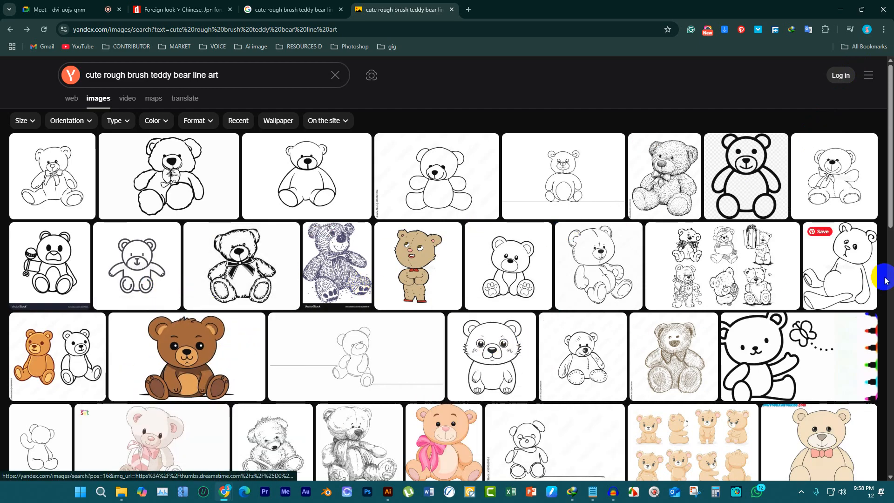
Examine the Yandex image results for a teddy bear drawing that resembles the rough one in the sample design
scroll(609, 334, "down", 3)
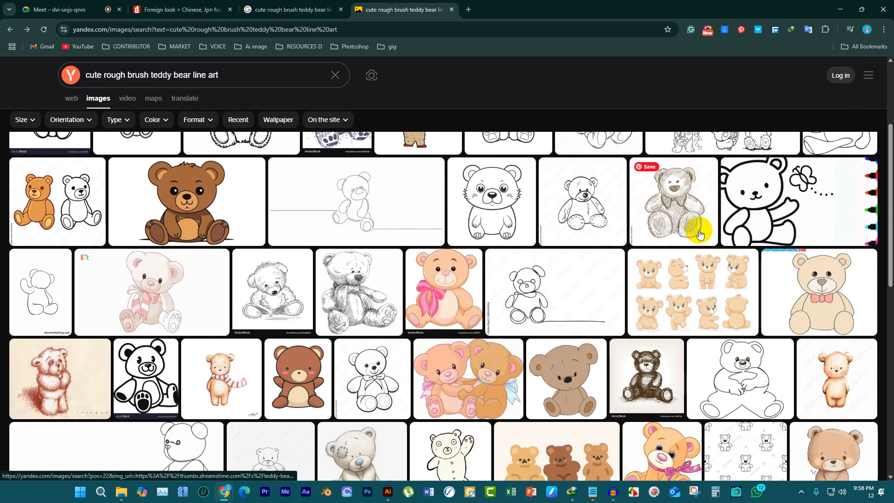
scroll(551, 326, "down", 2)
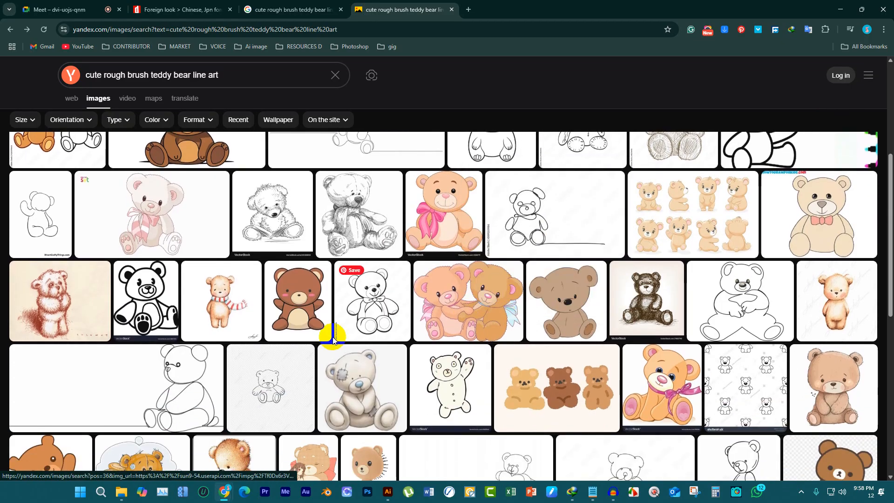
scroll(335, 331, "down", 1)
scroll(531, 315, "down", 3)
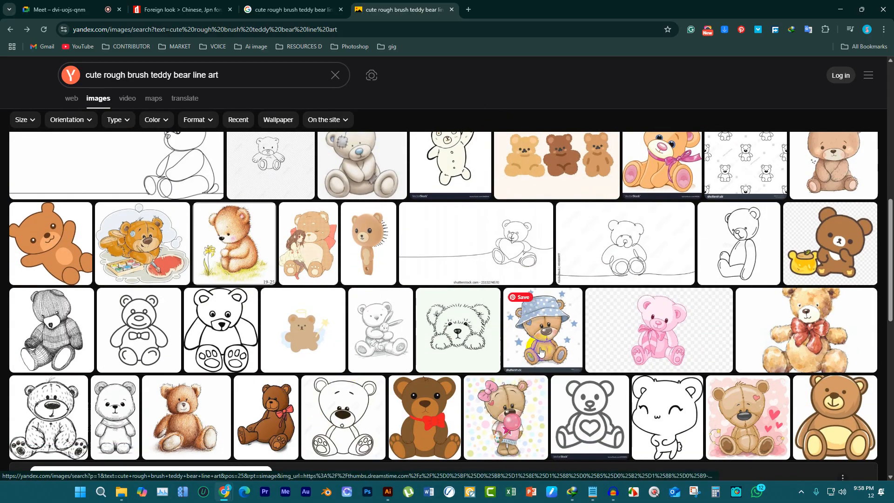
scroll(645, 351, "up", 3)
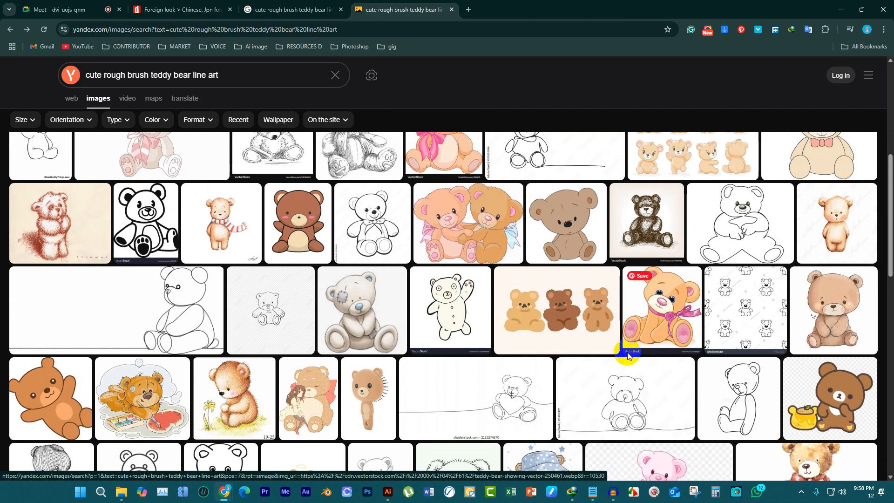
scroll(210, 375, "up", 3)
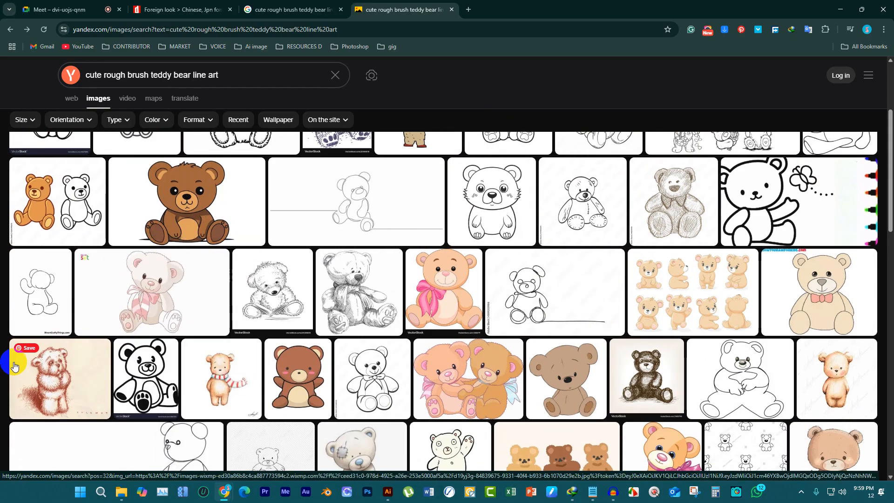
scroll(223, 325, "up", 2)
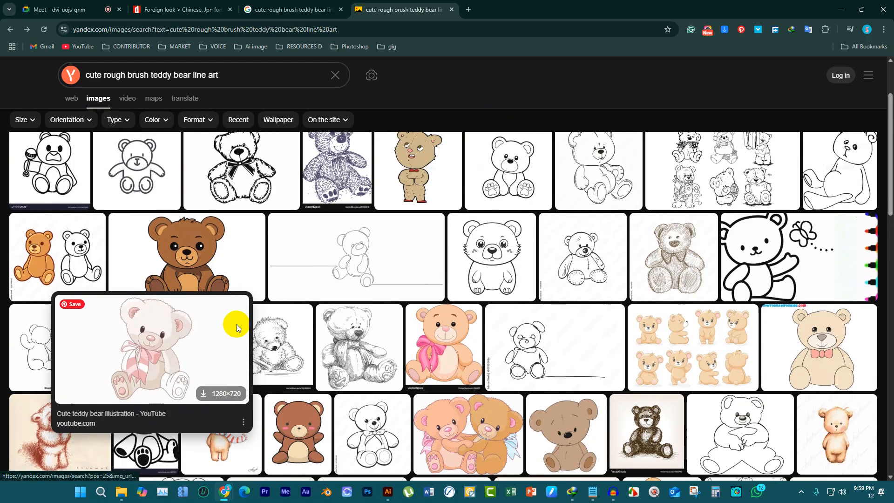
scroll(651, 289, "up", 2)
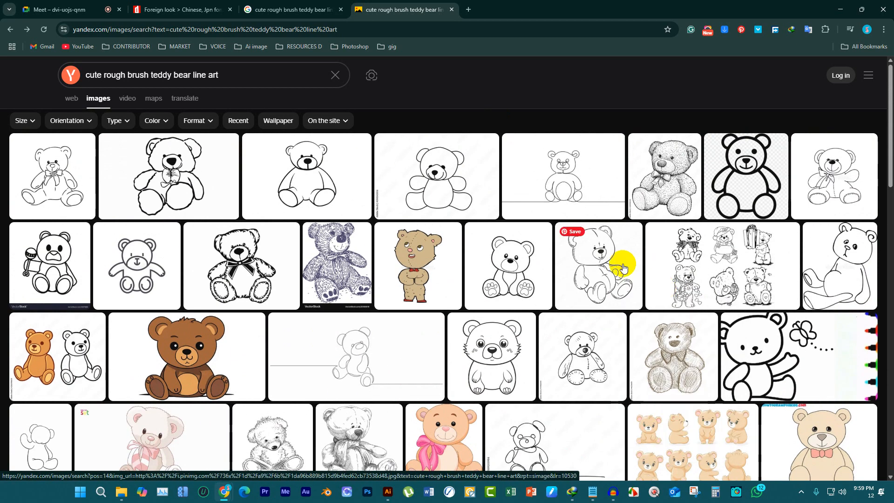
Open the sitting teddy bear outline with stitch marks from the Yandex results and copy the image
left_click(621, 266)
right_click(382, 151)
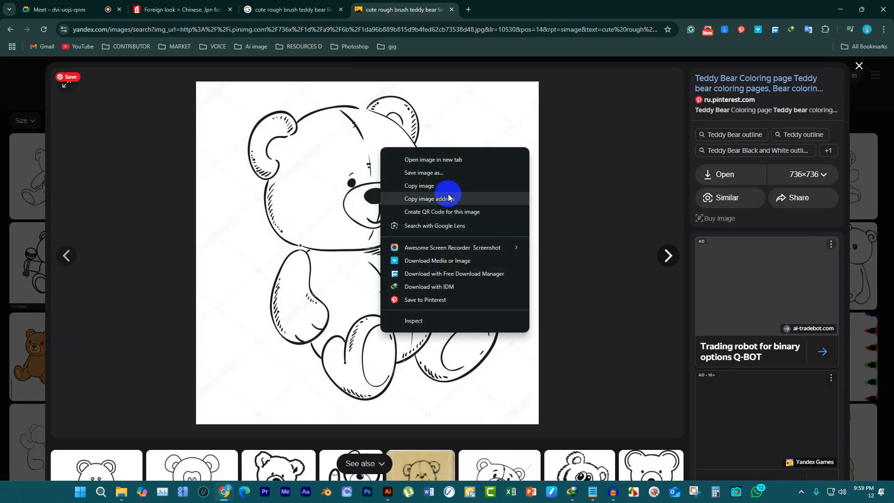
left_click(448, 191)
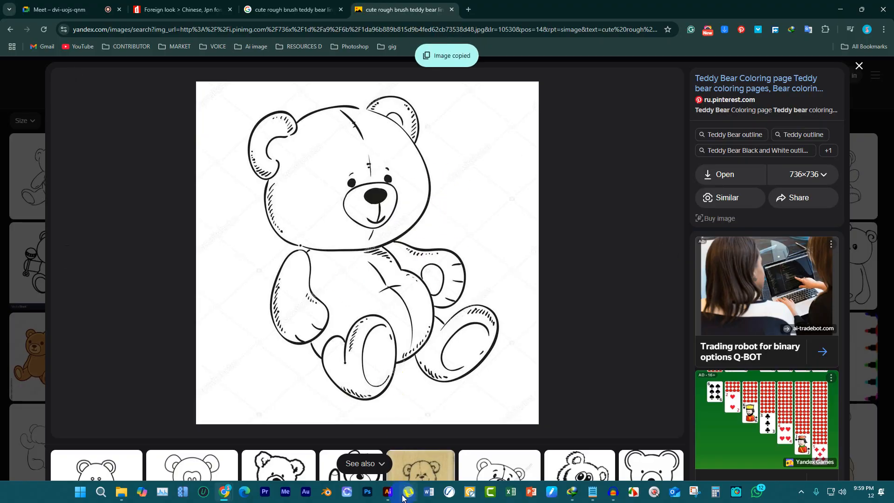
Switch to Illustrator and paste the copied teddy bear image onto the empty canvas beside the artboard
left_click(388, 492)
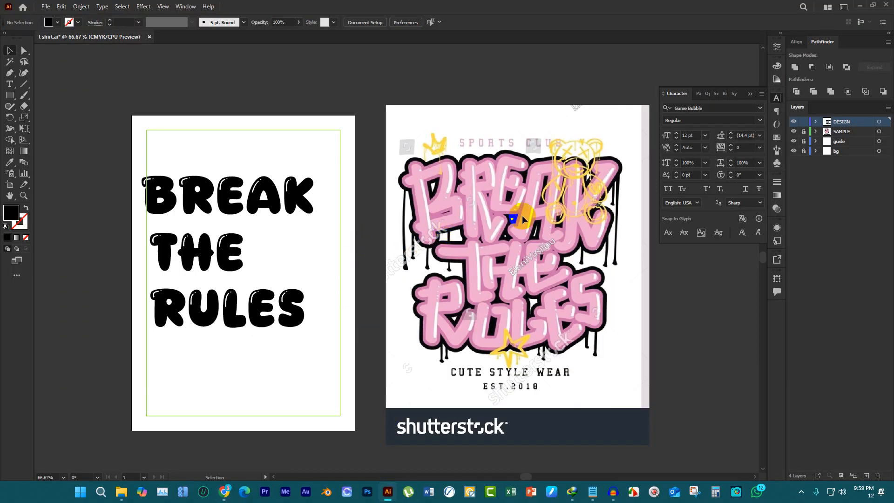
scroll(522, 218, "down", 4)
scroll(505, 199, "down", 1)
scroll(334, 191, "up", 3)
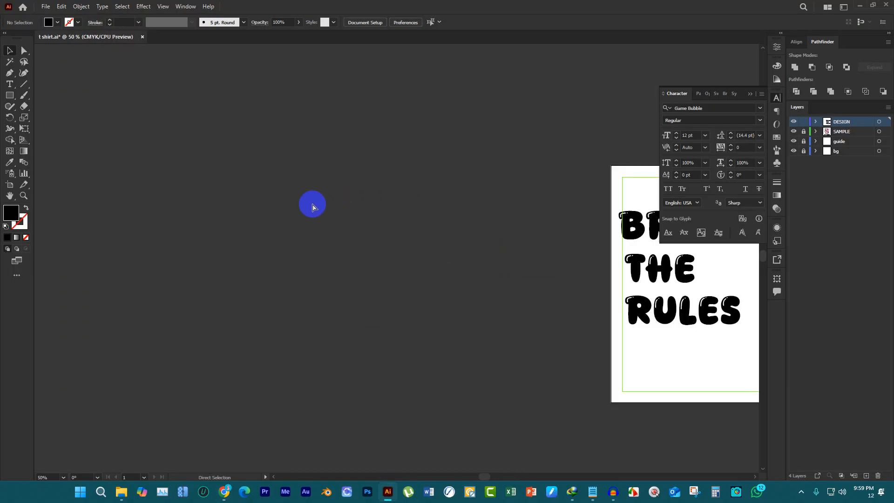
key("ctrl+v")
scroll(326, 212, "up", 2)
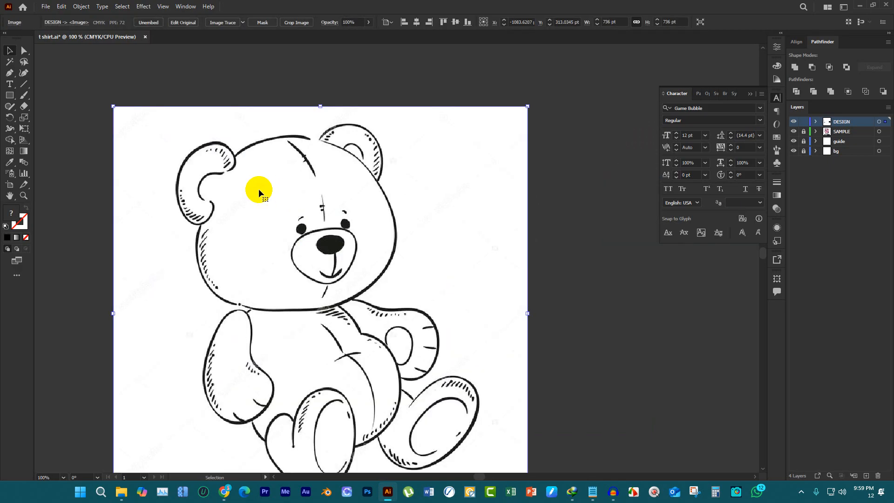
Convert the pasted bear image to vector shapes with Image Trace and expand the tracing
left_click(220, 23)
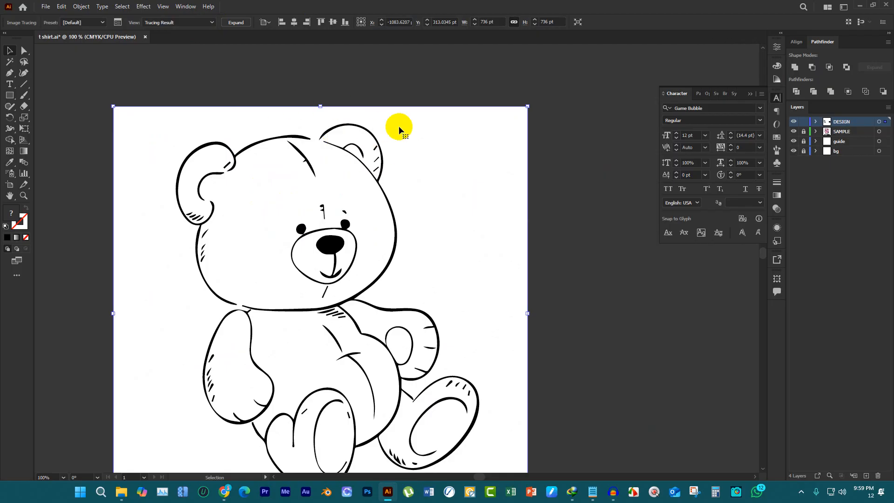
left_click(245, 23)
scroll(326, 145, "down", 3)
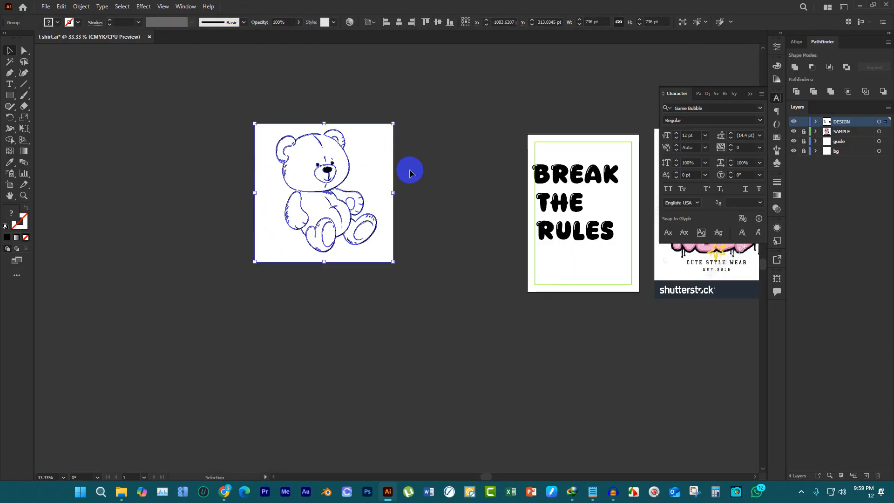
Ungroup the expanded teddy bear tracing and deselect it
left_click(433, 167)
left_click(363, 139)
right_click(364, 135)
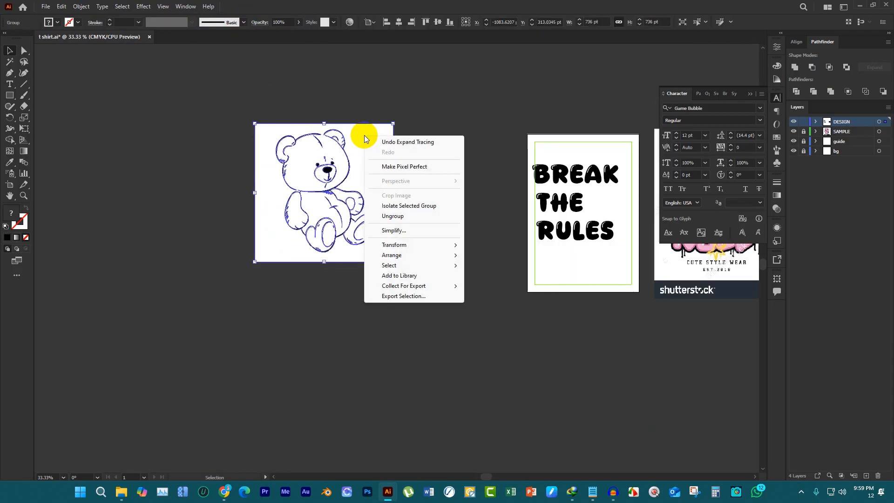
left_click(402, 221)
left_click(451, 200)
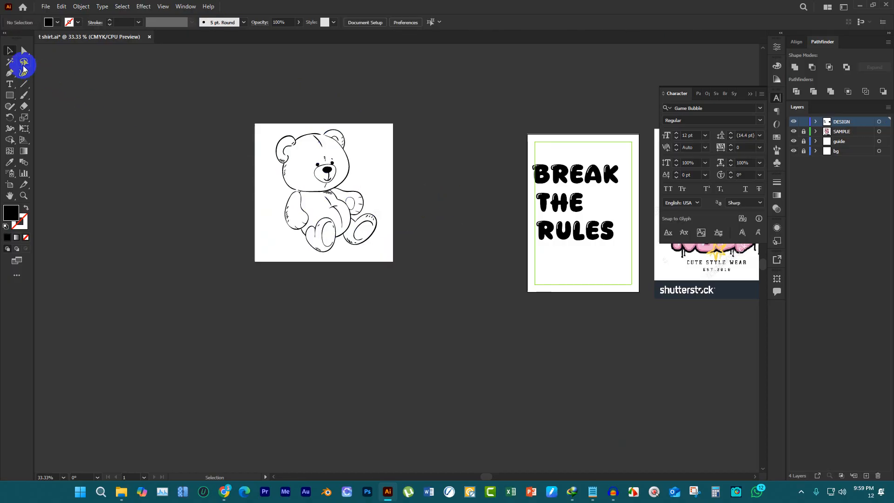
Select all white shapes in the bear tracing with the Magic Wand tool
left_click(282, 128)
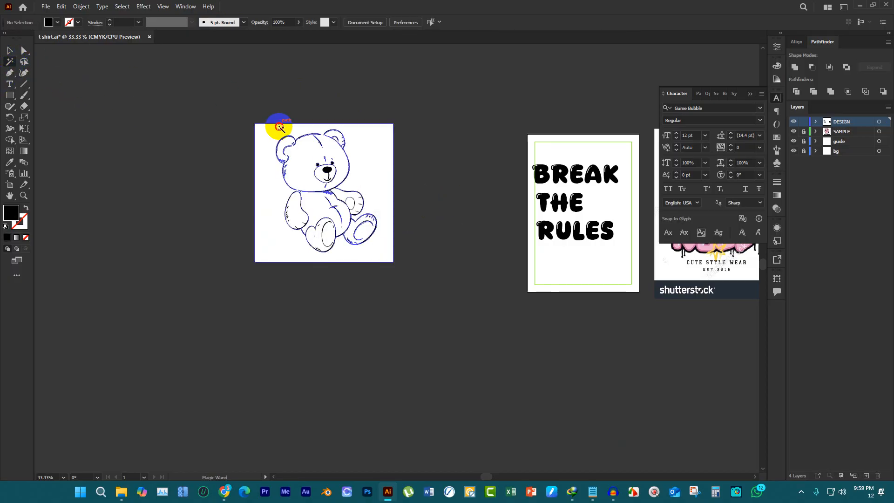
scroll(191, 165, "down", 1)
scroll(389, 187, "up", 2)
left_click(282, 164)
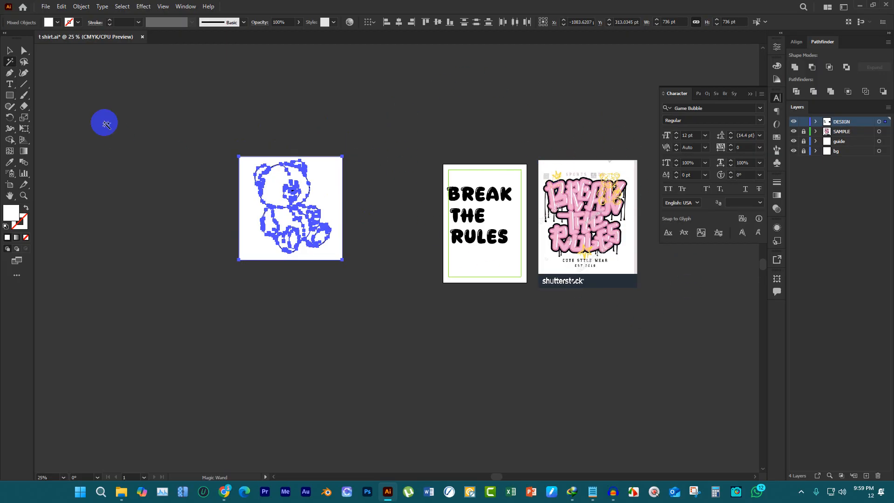
Draw a white rectangle about 442 by 248 pt above the artboard and select all white objects with the Magic Wand
left_click(9, 95)
left_click_drag(443, 110, 506, 145)
left_click(8, 61)
left_click(342, 158)
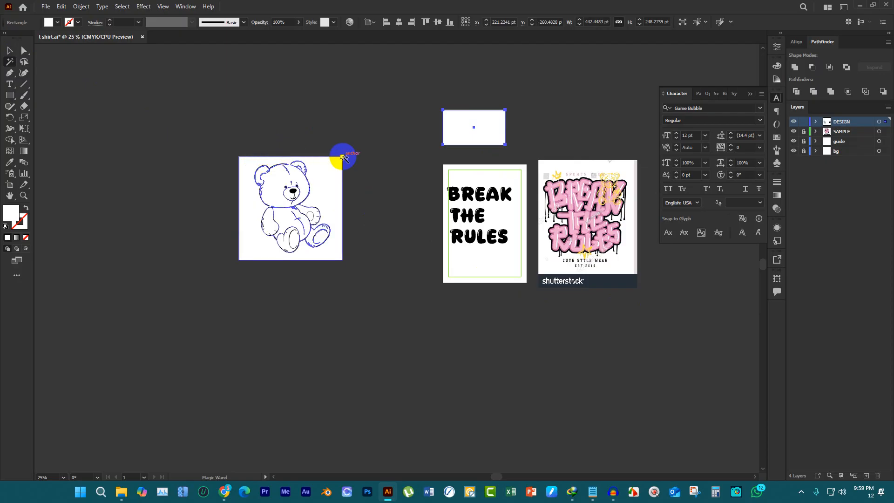
left_click(480, 146)
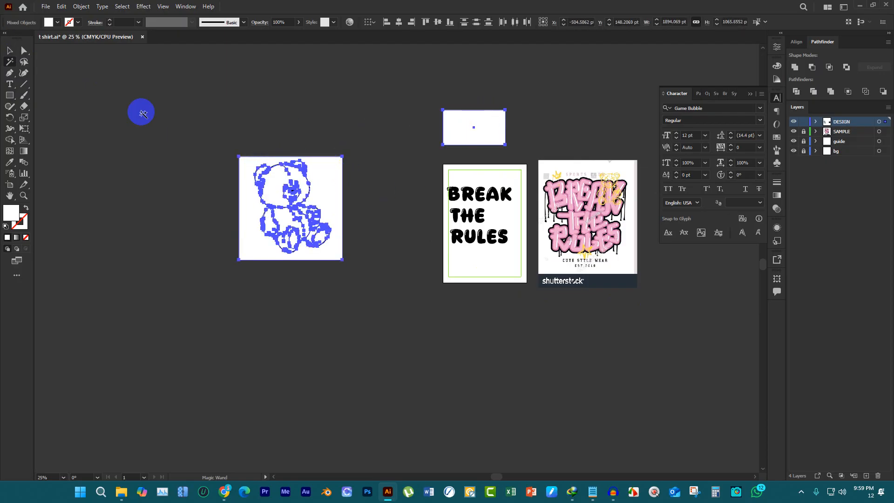
Lock the white rectangle above the artboard so the Magic Wand skips it
left_click(10, 50)
left_click(408, 85)
left_click_drag(418, 87, 530, 145)
left_click(498, 150)
Select the bear tracing's white background and fills with the Magic Wand and delete them, leaving only the black lines
left_click(9, 62)
left_click(312, 163)
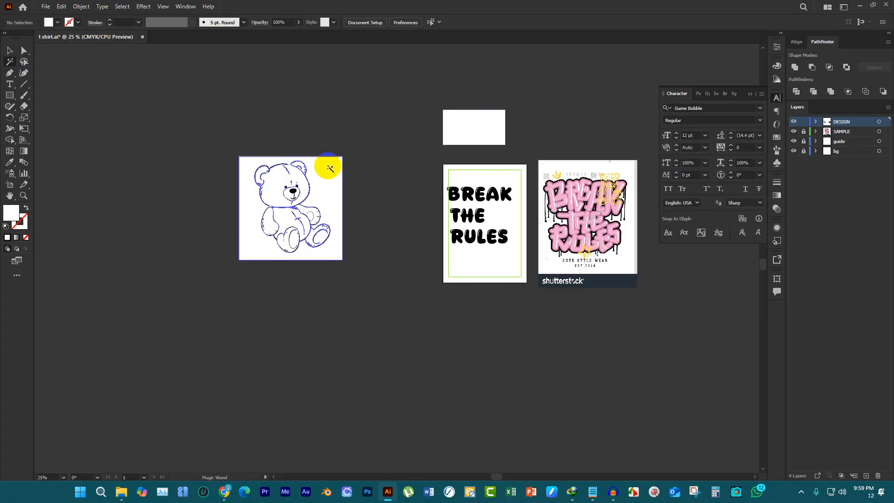
left_click(326, 167)
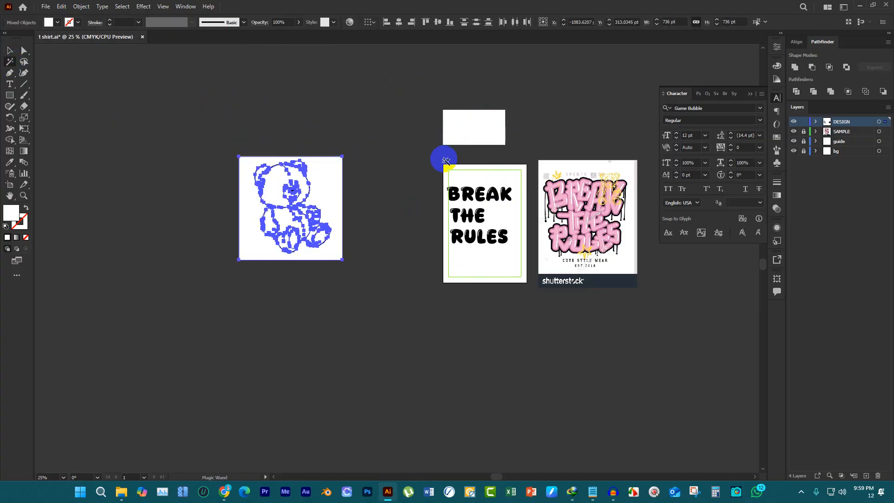
left_click(343, 199)
left_click(10, 51)
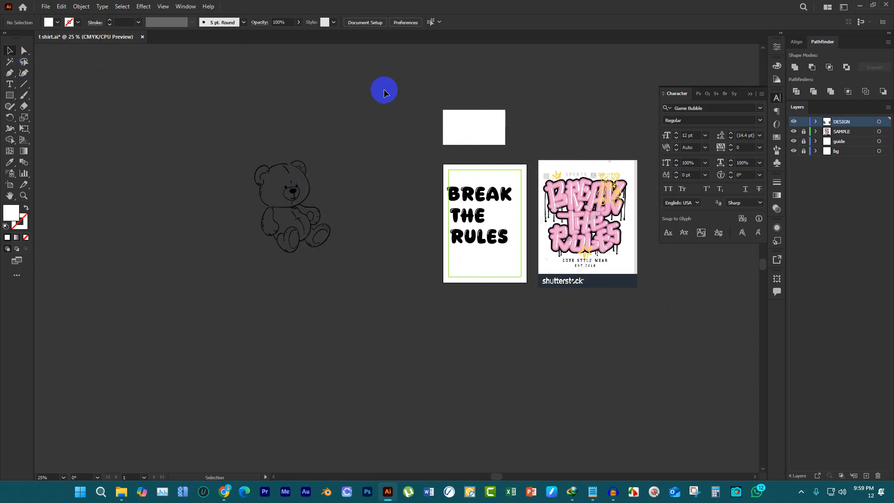
Unlock all objects and delete the white rectangle above the artboard
left_click(81, 7)
left_click(91, 83)
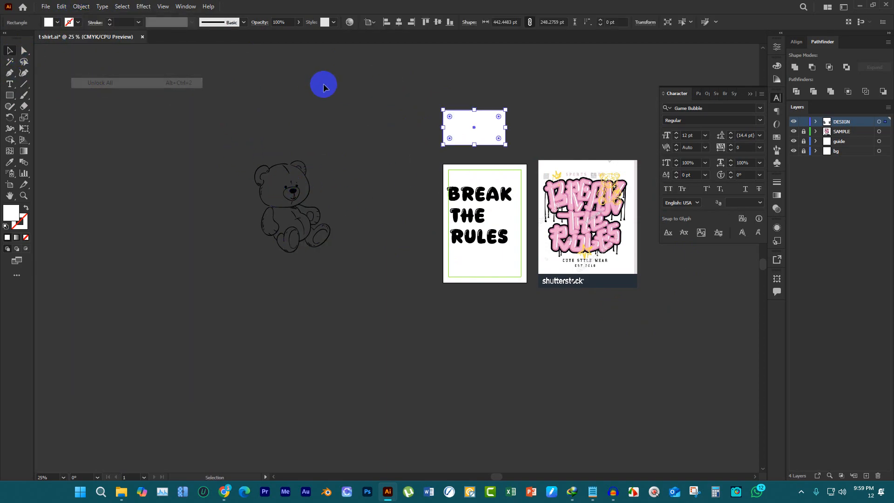
left_click_drag(489, 130, 337, 132)
key("Delete")
Select all the remaining bear line paths and group them
left_click_drag(213, 100, 366, 298)
key("ctrl+=")
key("a")
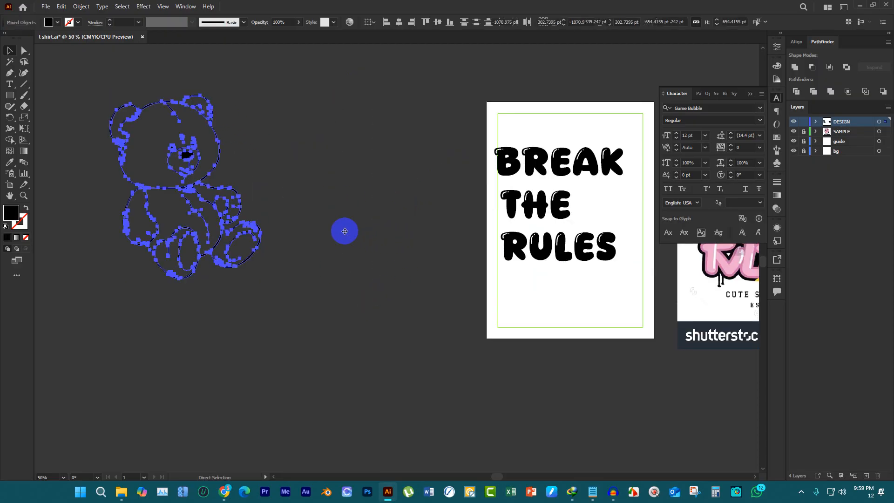
key("v")
key("ctrl+minus")
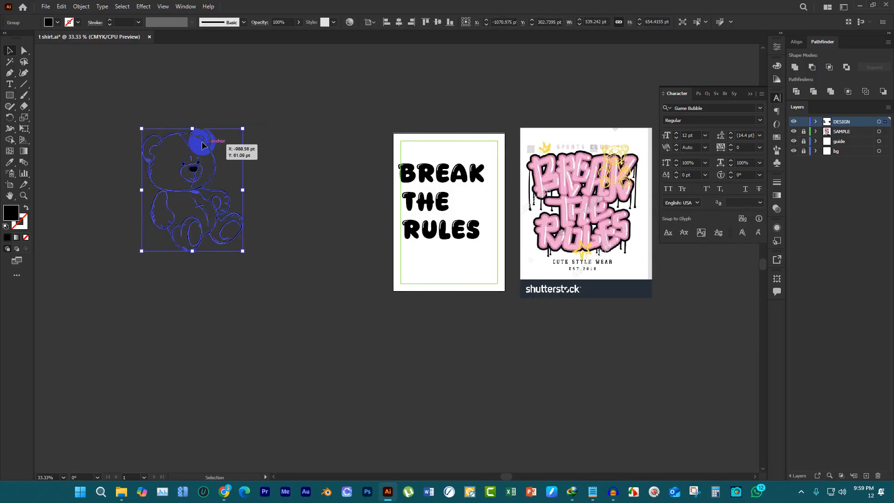
Scale the bear group down to roughly half size and place it on the artboard below the word RULES
left_click_drag(193, 129, 465, 264)
key("ctrl+=")
key("ctrl+=")
key("ctrl+=")
key("ctrl+=")
left_click(214, 333)
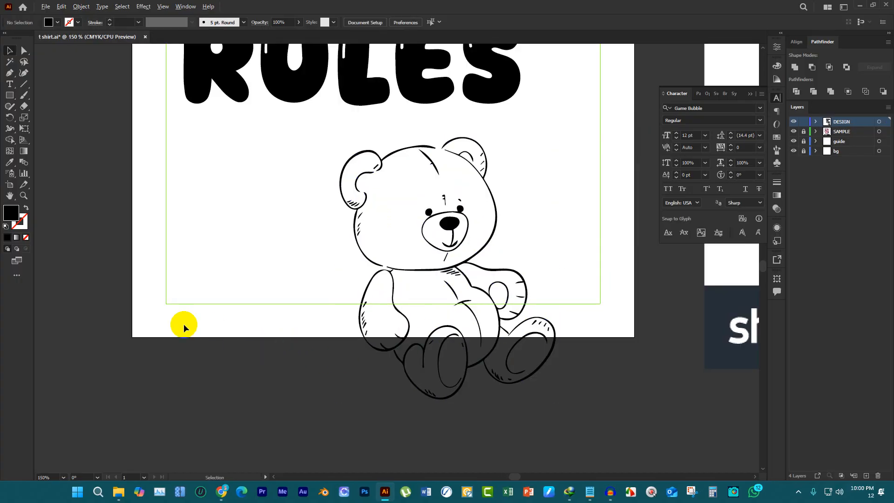
Review the sample design's remaining decorations, switch to Chrome and open freepik.com in a new tab
scroll(214, 333, "down", 3)
scroll(469, 289, "up", 3)
scroll(469, 290, "up", 4)
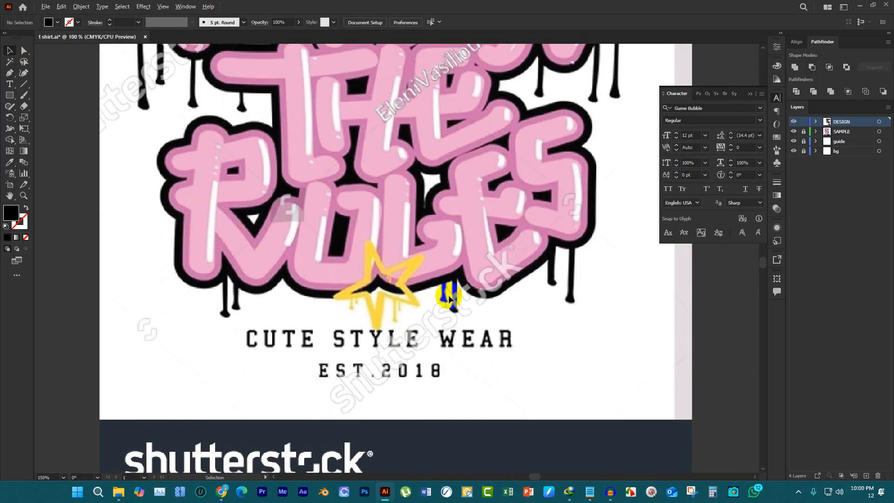
scroll(449, 298, "down", 2)
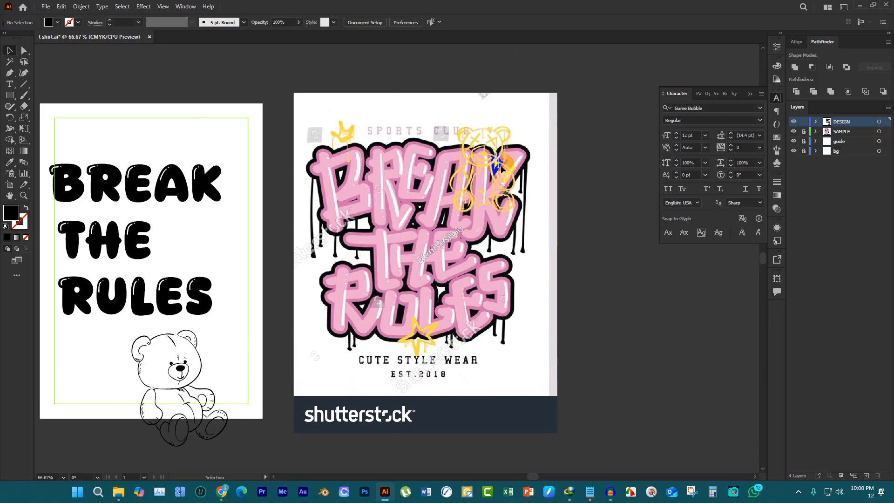
scroll(435, 140, "down", 3)
scroll(343, 158, "up", 3)
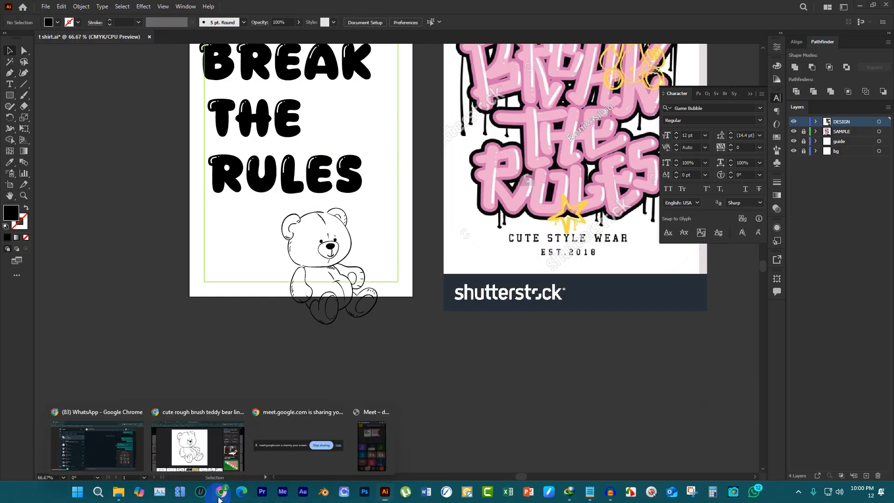
left_click(210, 447)
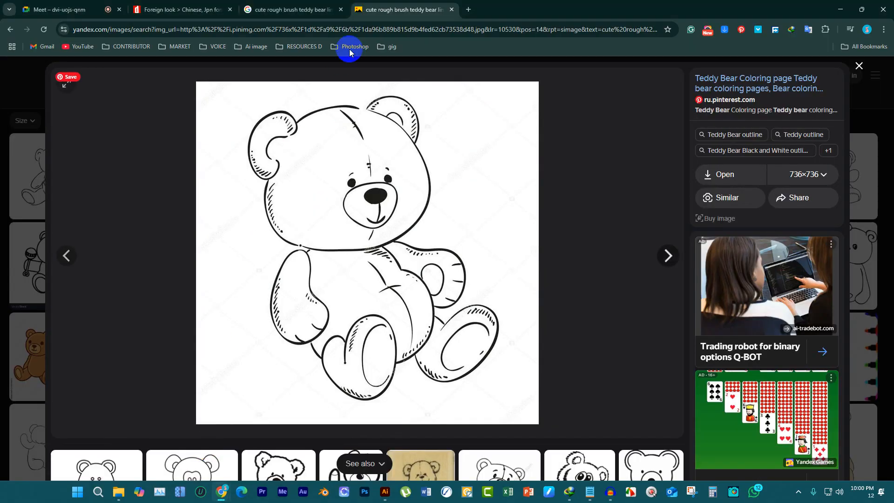
left_click(468, 10)
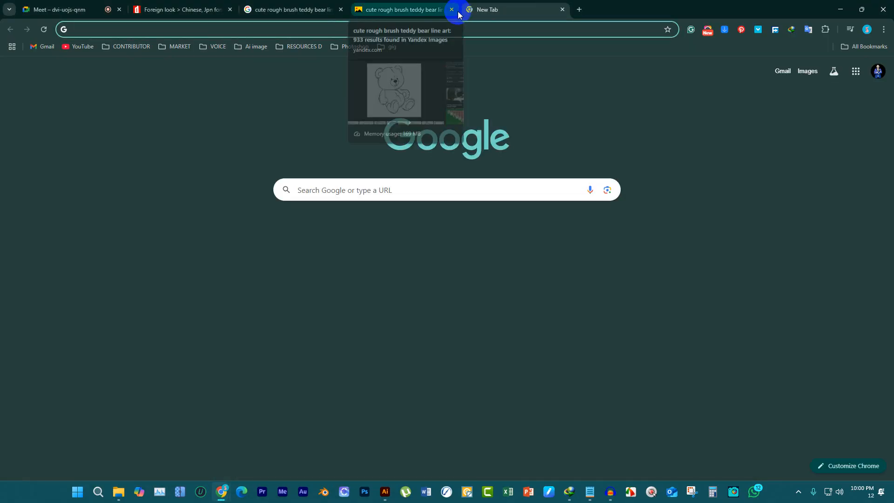
type("freepik.com")
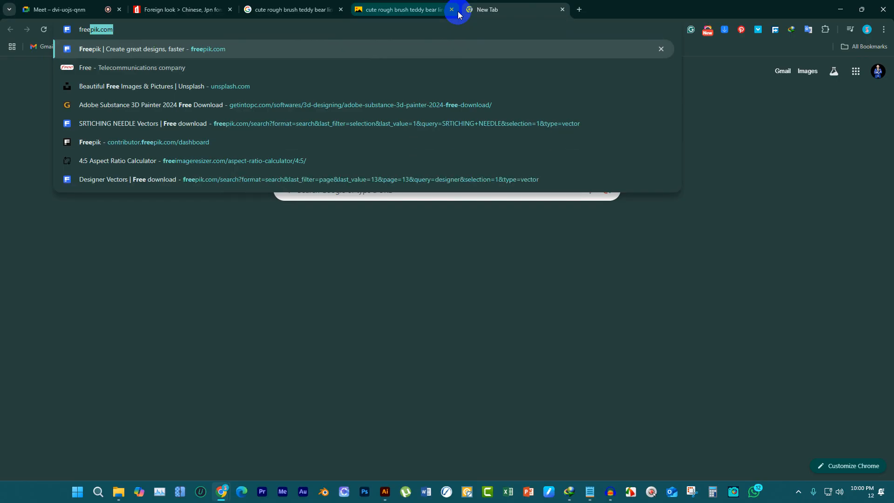
key("Return")
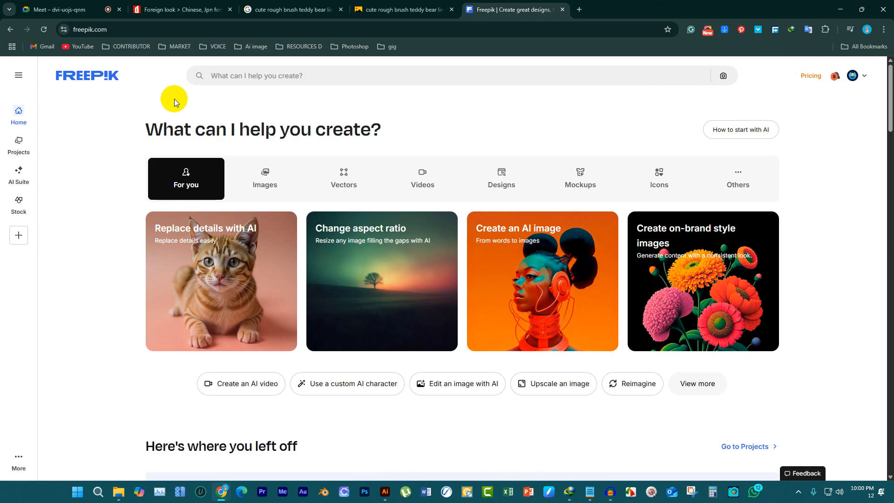
Search Freepik for "grils crown"
left_click(218, 77)
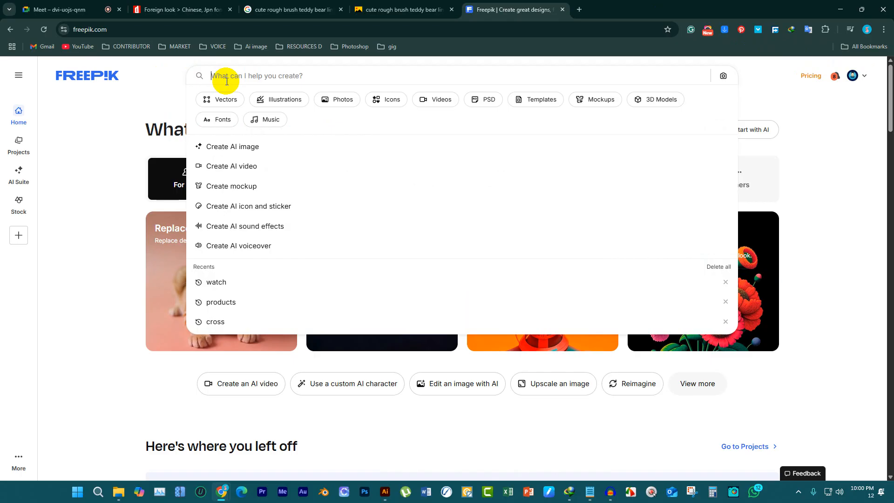
type("crow")
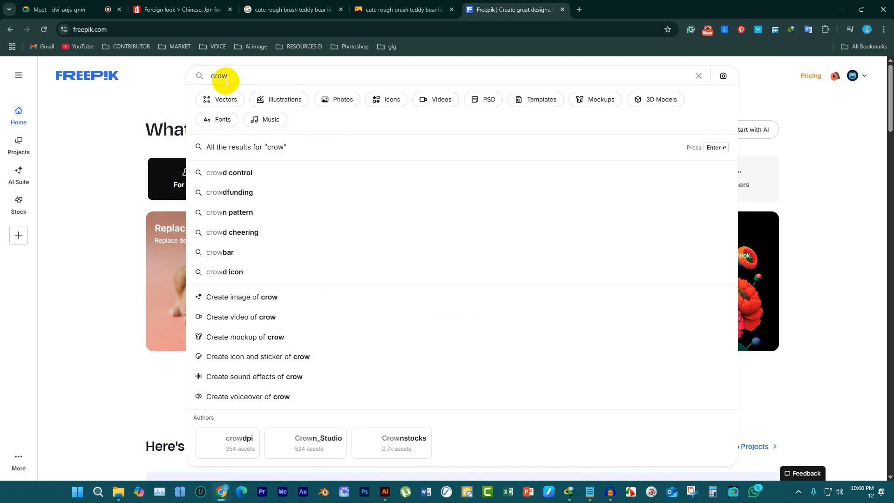
key("BackSpace")
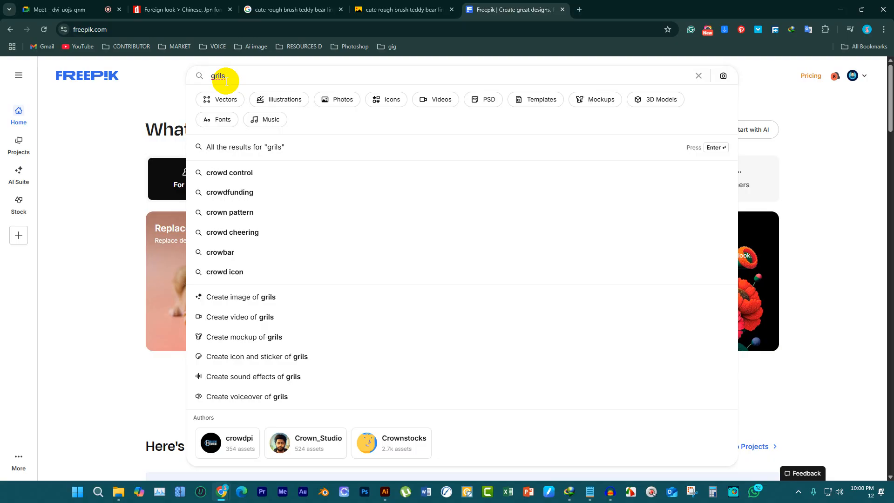
type("n")
key("Return")
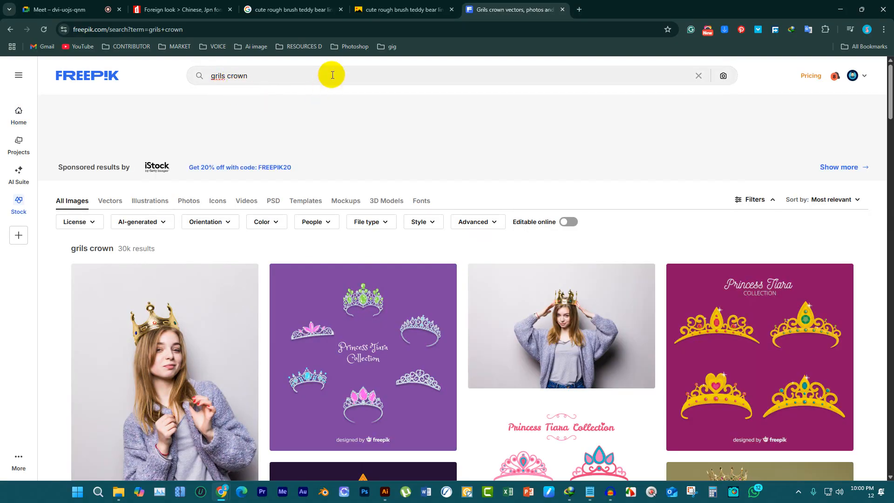
Limit the crown search results to vectors
mouse_move(33, 212)
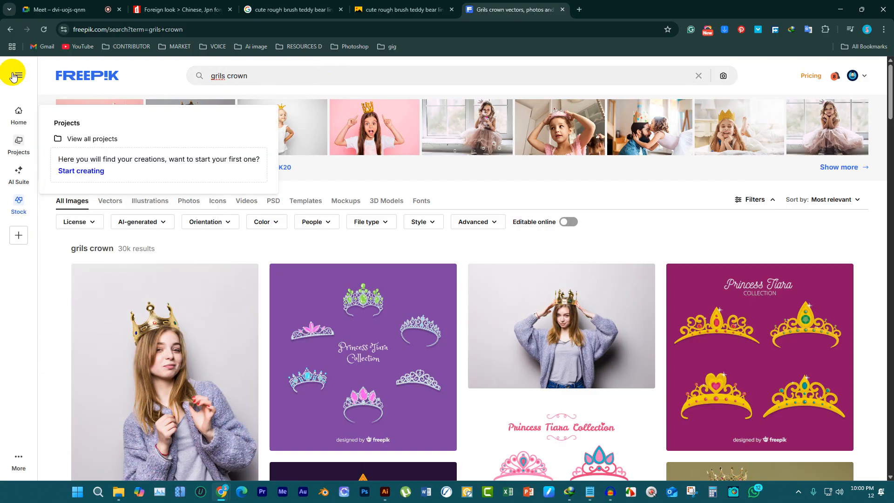
left_click(18, 74)
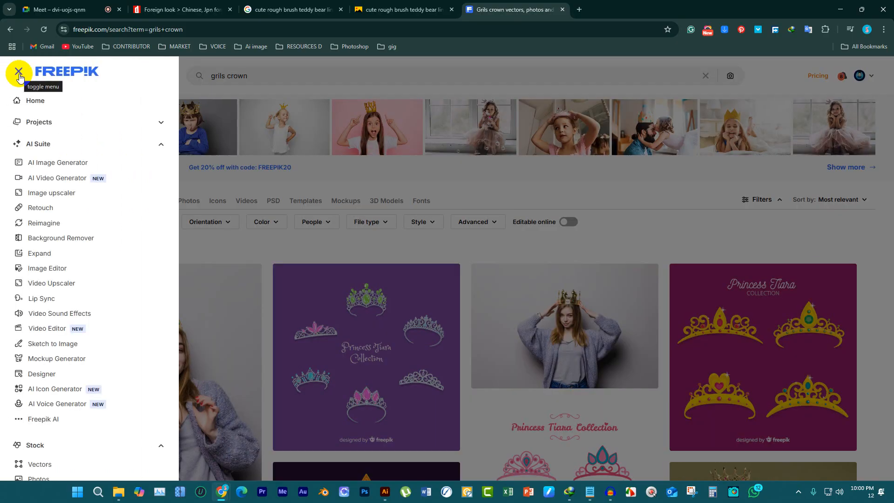
left_click(213, 197)
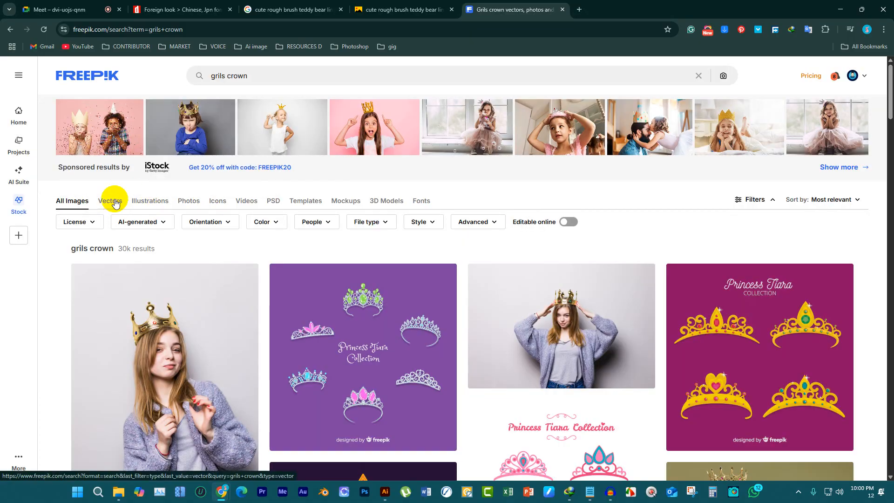
left_click(117, 208)
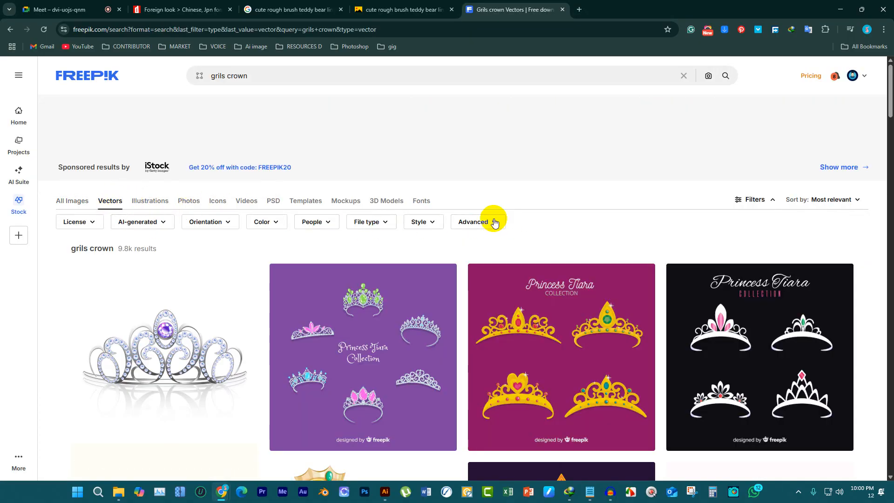
Restrict the crown vector results to the Free license
mouse_move(19, 238)
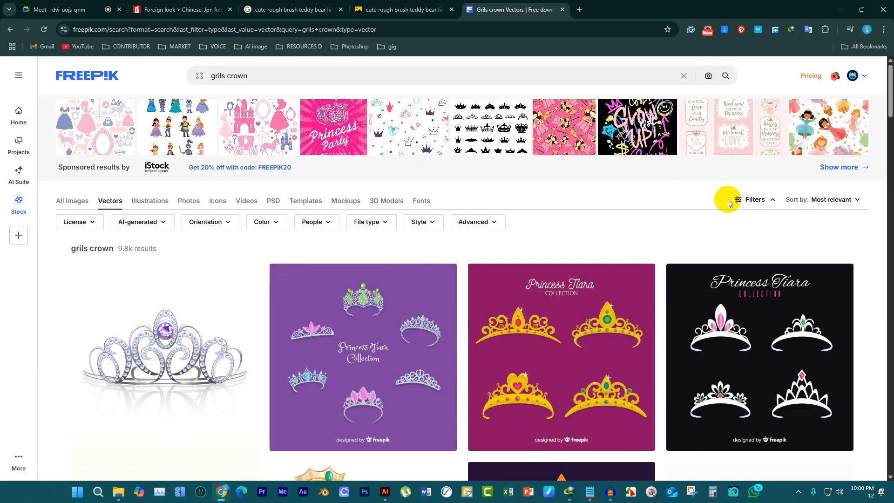
left_click(758, 201)
left_click(760, 201)
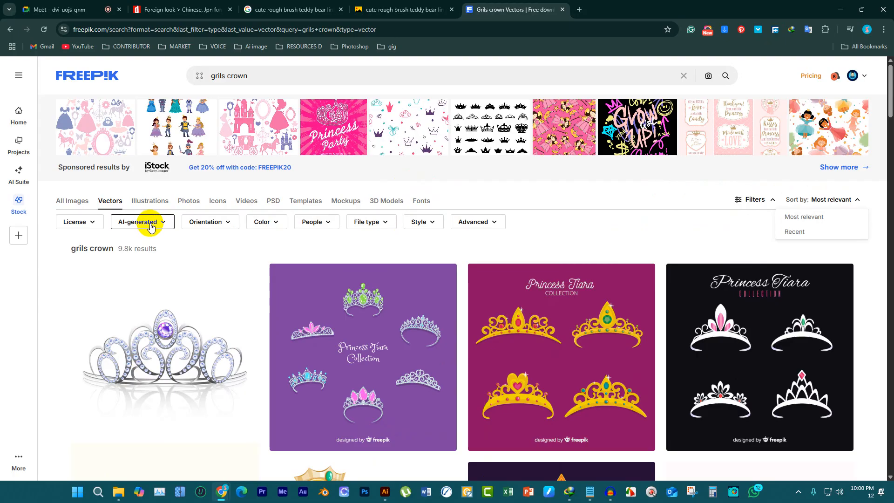
left_click(91, 226)
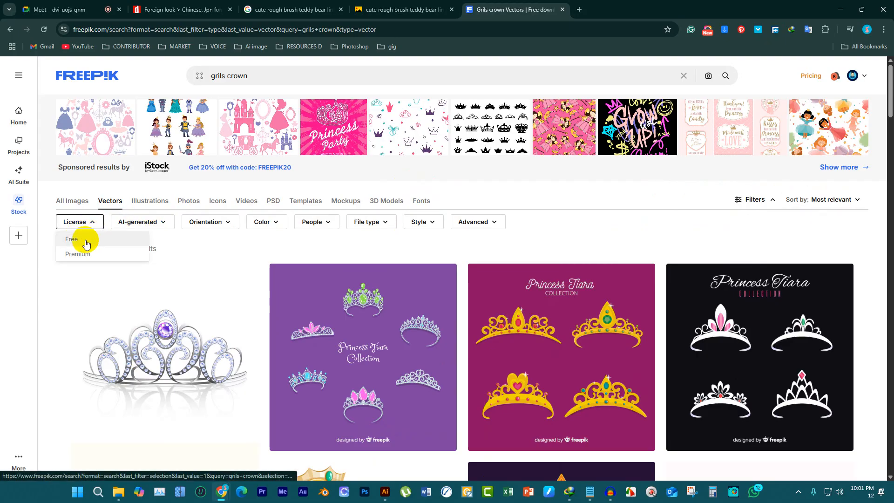
left_click(86, 243)
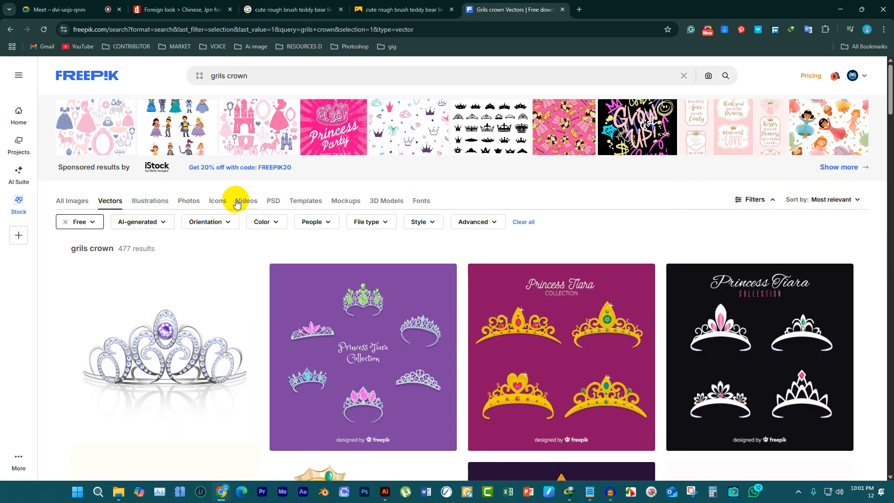
Examine the free crown vectors on the first results page for a simple crown suited to the design
scroll(438, 252, "down", 5)
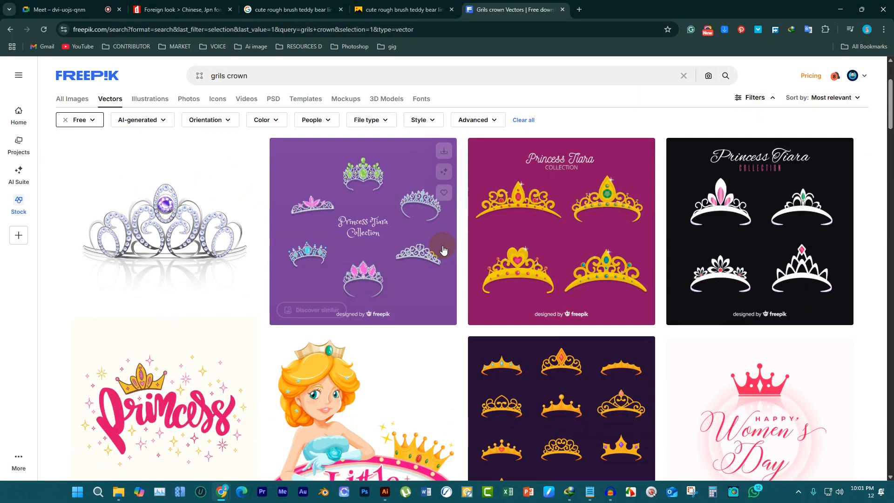
scroll(436, 249, "down", 3)
scroll(379, 239, "up", 3)
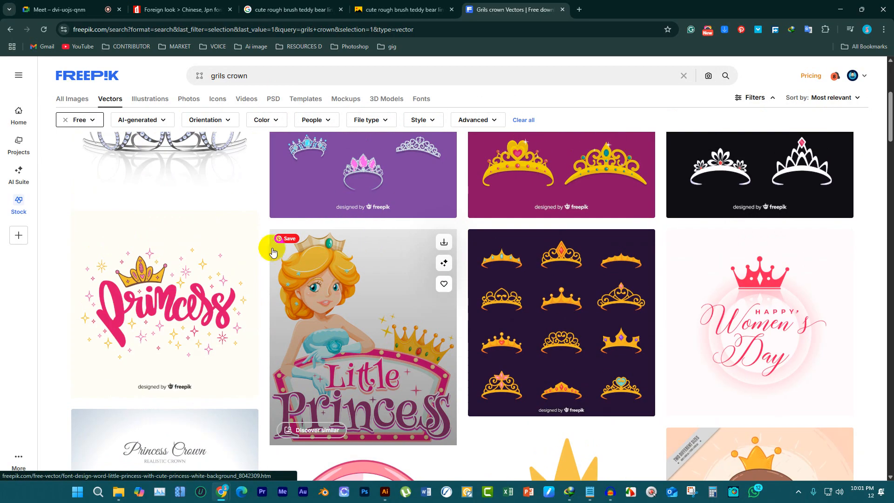
scroll(153, 257, "down", 5)
scroll(250, 265, "up", 2)
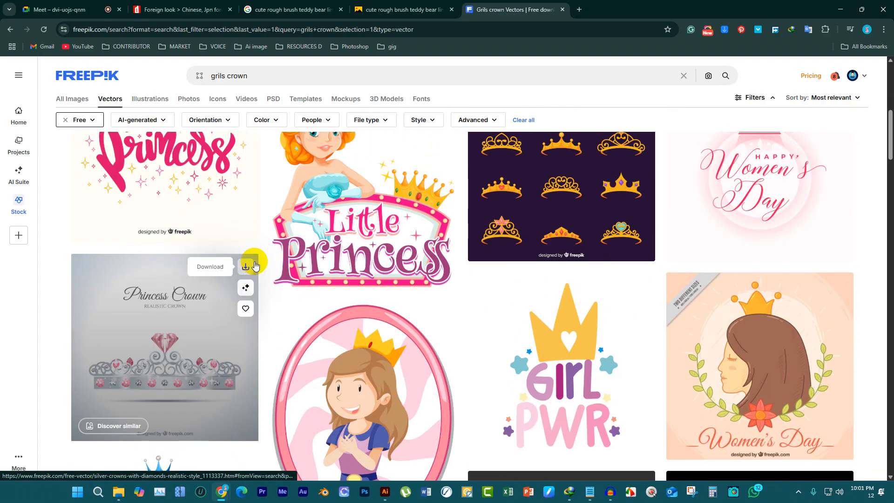
scroll(263, 272, "down", 7)
scroll(828, 249, "down", 2)
scroll(211, 278, "down", 8)
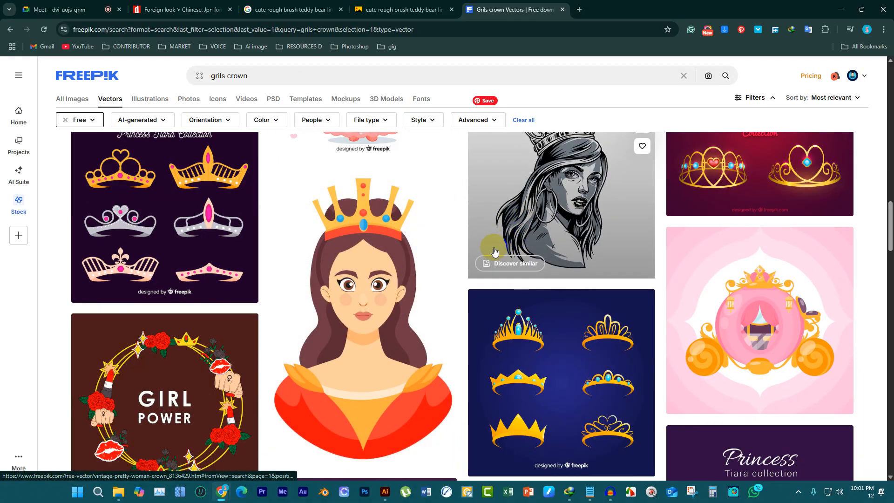
scroll(495, 252, "down", 3)
scroll(494, 250, "down", 2)
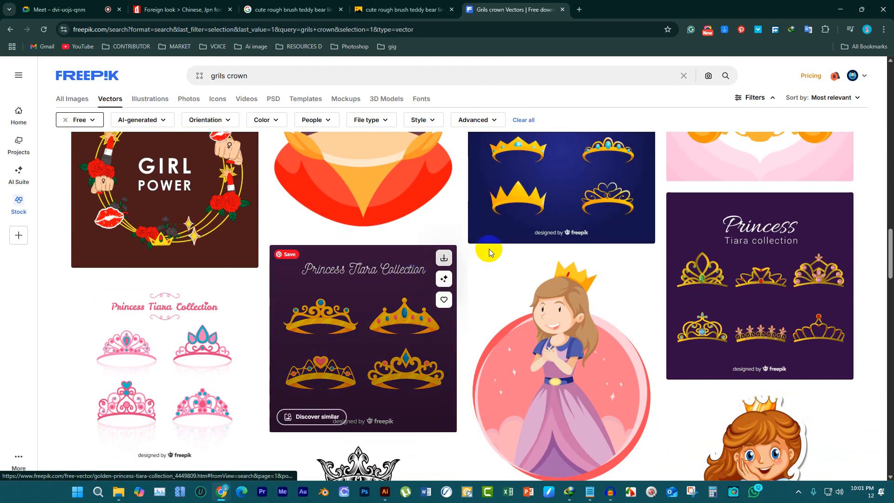
scroll(707, 243, "down", 4)
scroll(707, 243, "down", 3)
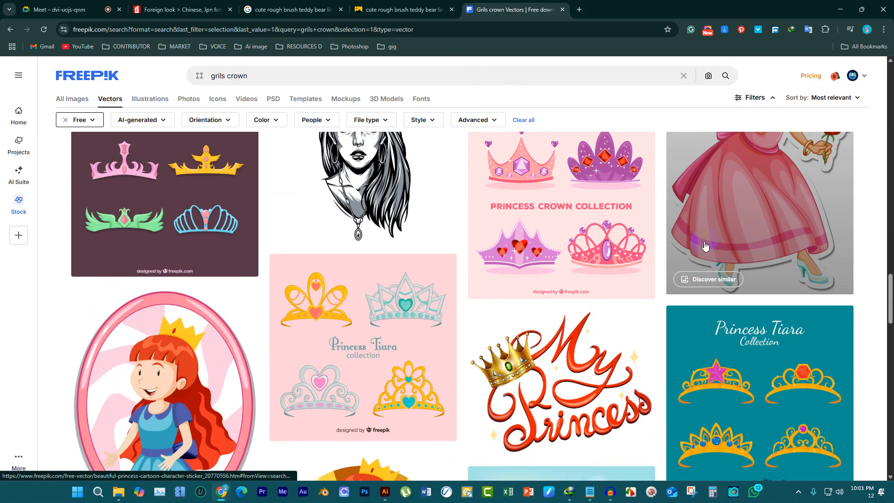
scroll(705, 245, "down", 3)
scroll(704, 245, "down", 3)
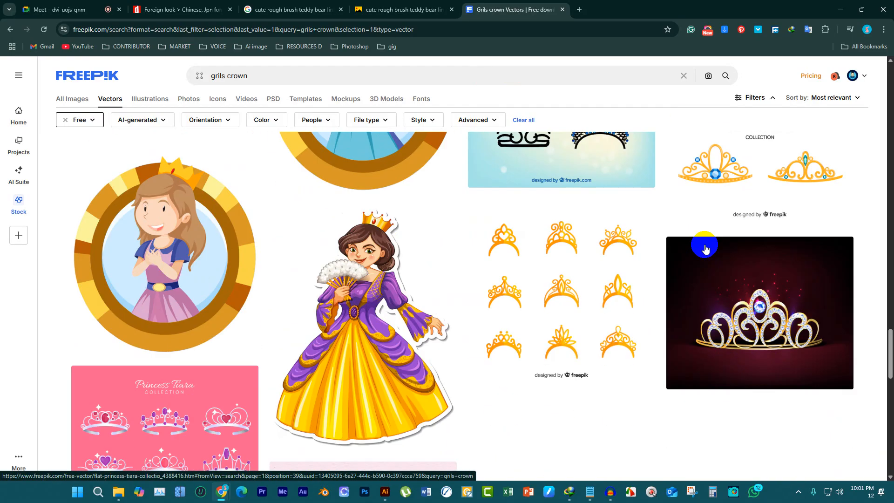
scroll(538, 312, "down", 8)
scroll(353, 312, "up", 3)
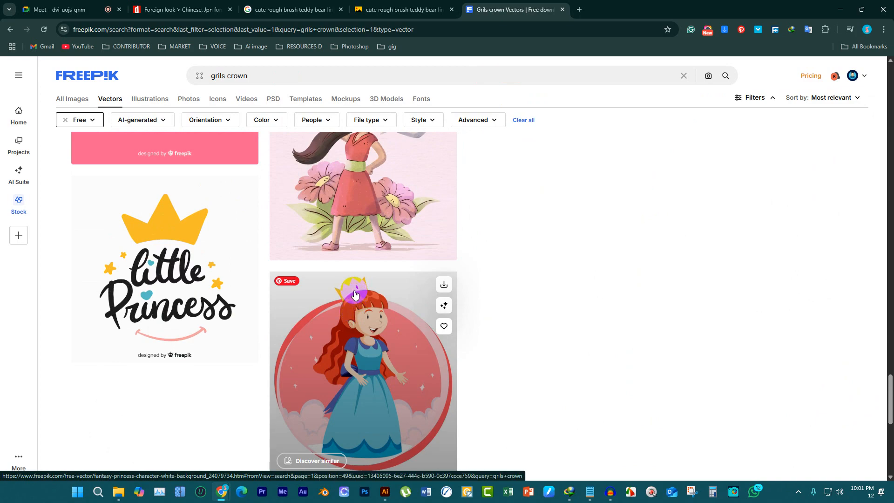
scroll(351, 288, "down", 3)
scroll(306, 281, "up", 8)
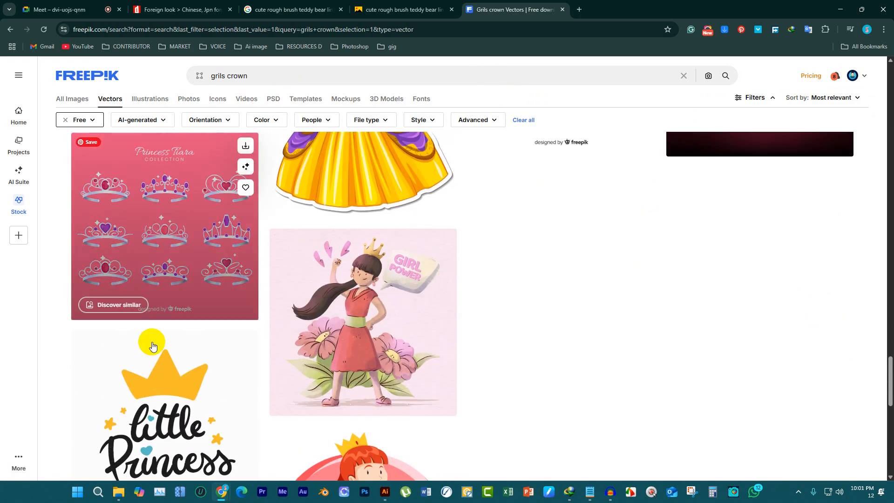
Open the "little Princess" lettering with the yellow crown in a separate tab and return to the search results
middle_click(162, 364)
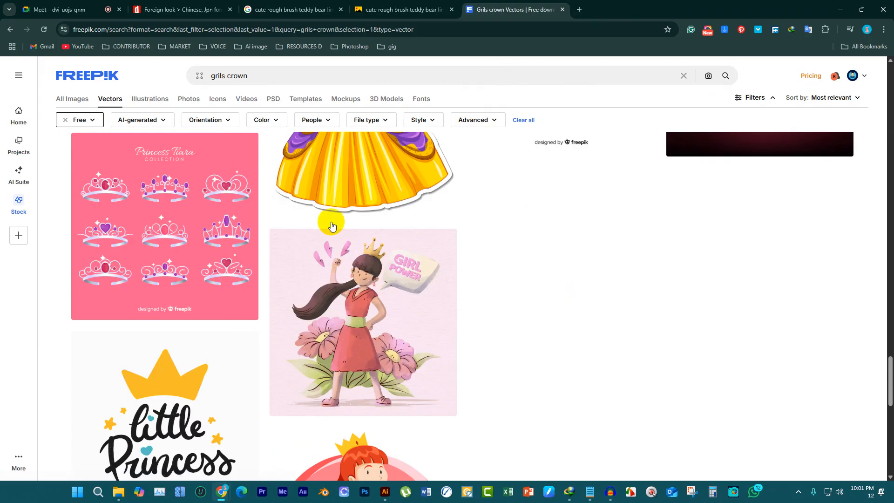
left_click(613, 4)
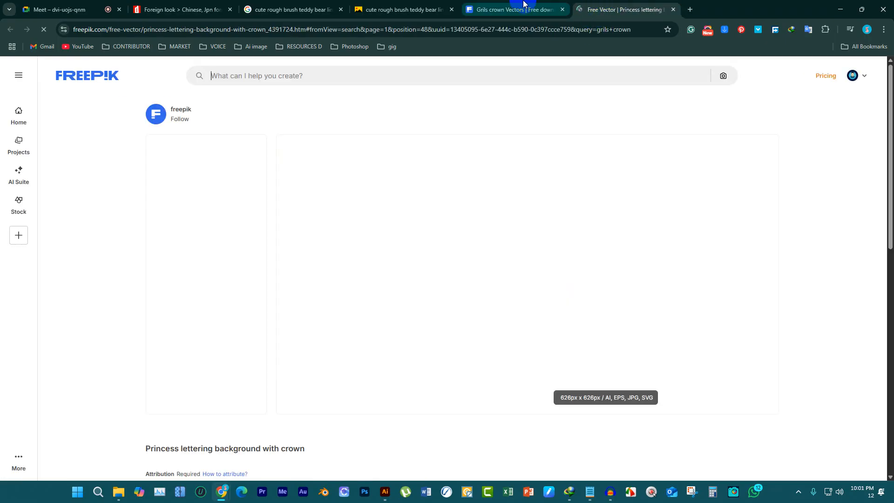
left_click(517, 9)
Go to the second page of free crown results and look through its designs
scroll(430, 263, "down", 10)
scroll(428, 298, "up", 3)
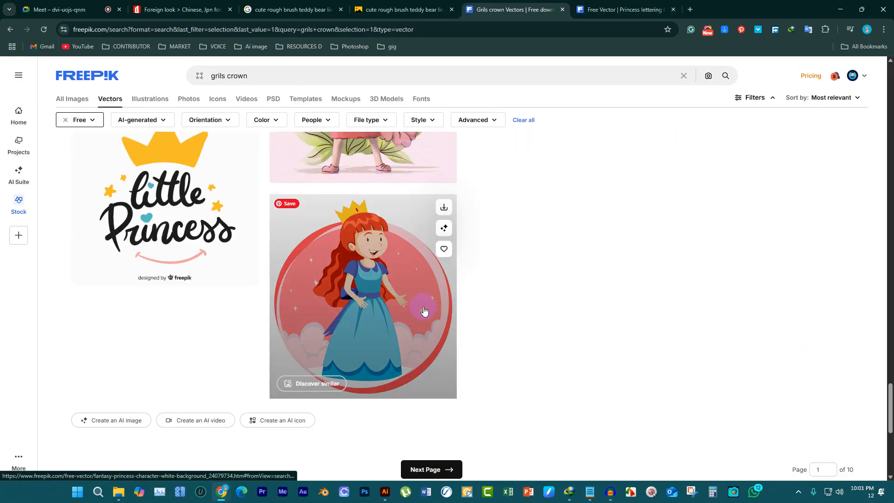
scroll(433, 317, "down", 3)
left_click(437, 320)
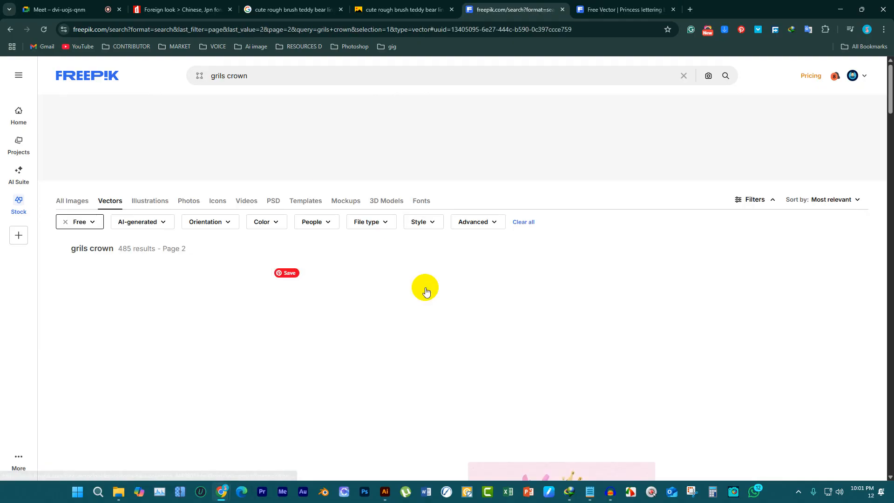
scroll(295, 181, "down", 10)
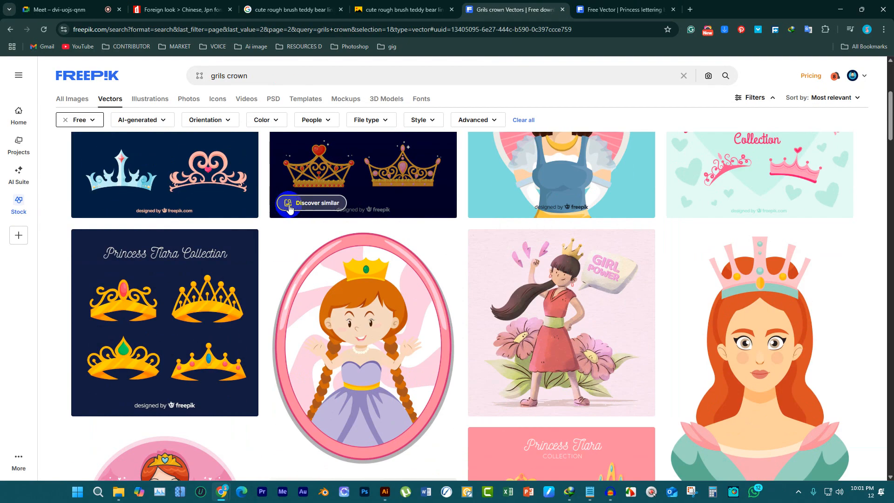
scroll(427, 236, "down", 10)
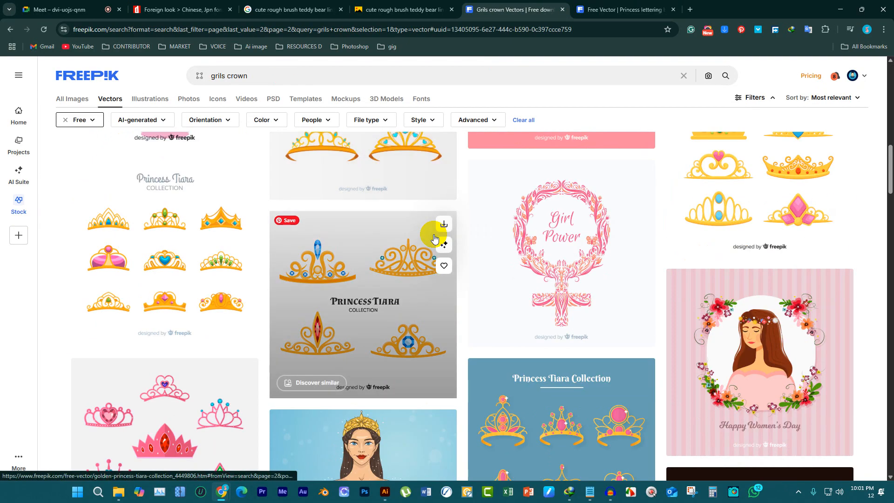
scroll(434, 239, "down", 13)
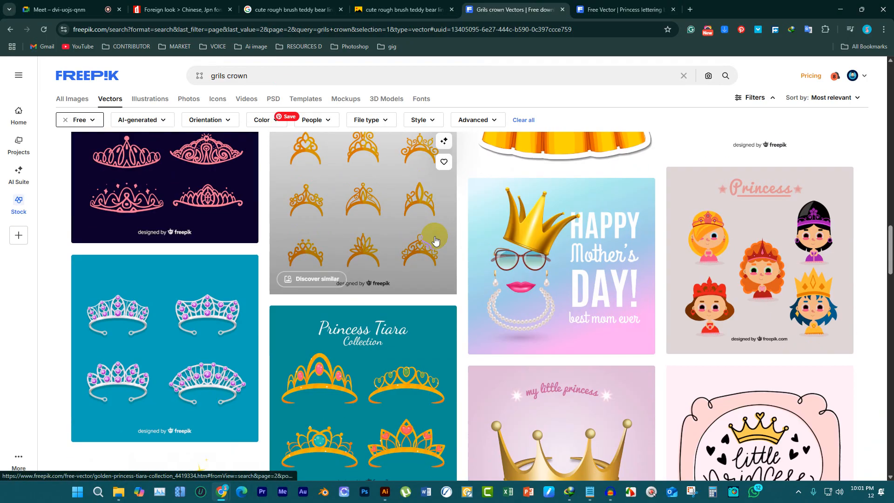
scroll(435, 240, "down", 5)
scroll(435, 235, "up", 7)
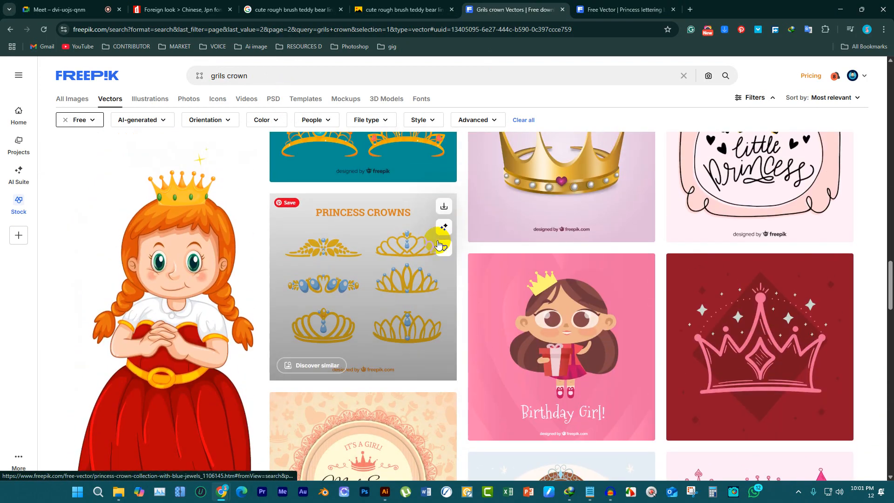
Open the "Calligraphic pink princess background" vector and download it as an EPS file
left_click(793, 309)
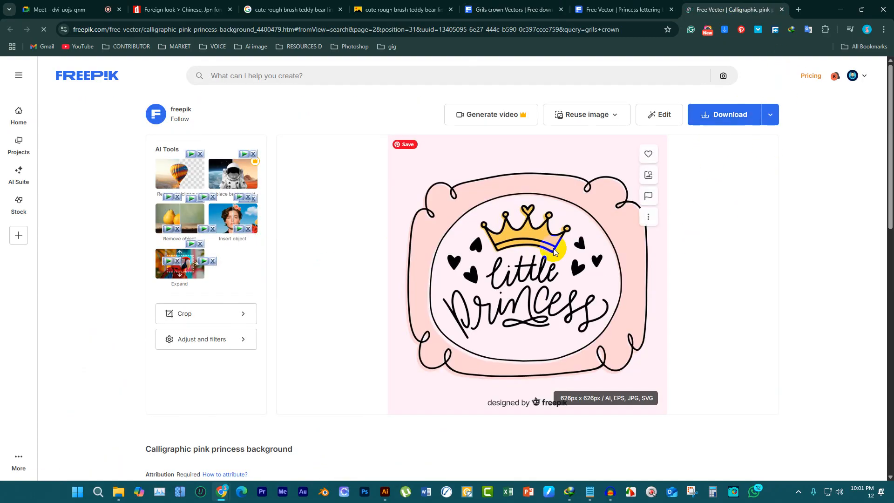
left_click(771, 120)
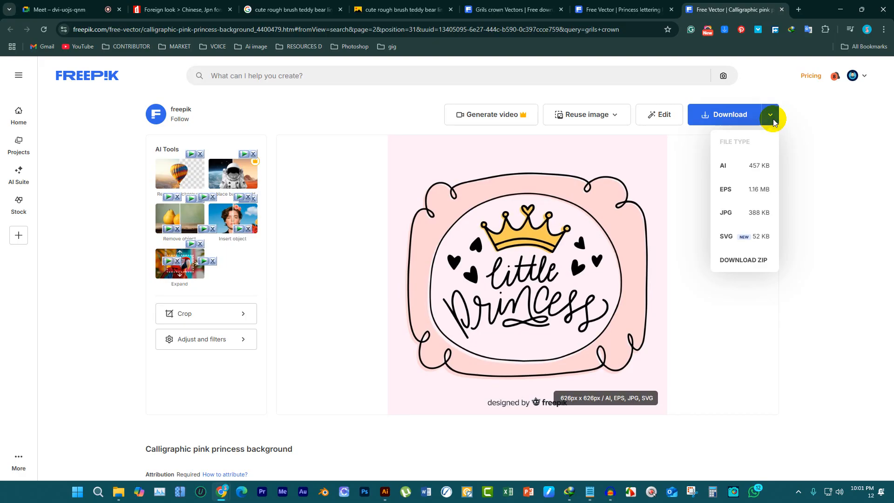
left_click(735, 190)
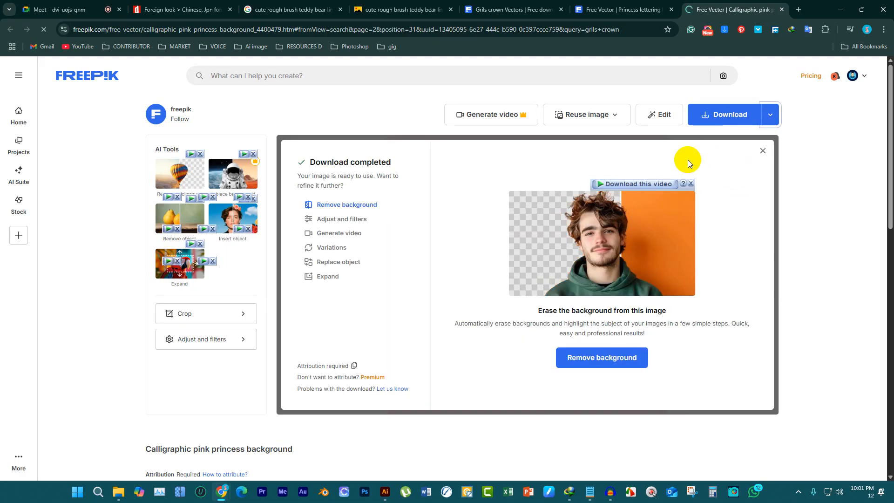
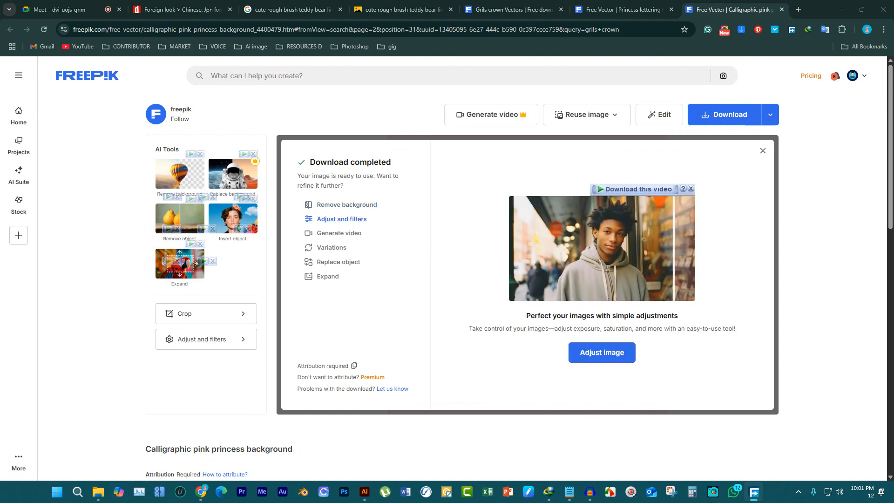
Switch to File Explorer, go to the DOWNLOAD folder on drive D and preview 4400479_2333461.eps
mouse_move(596, 495)
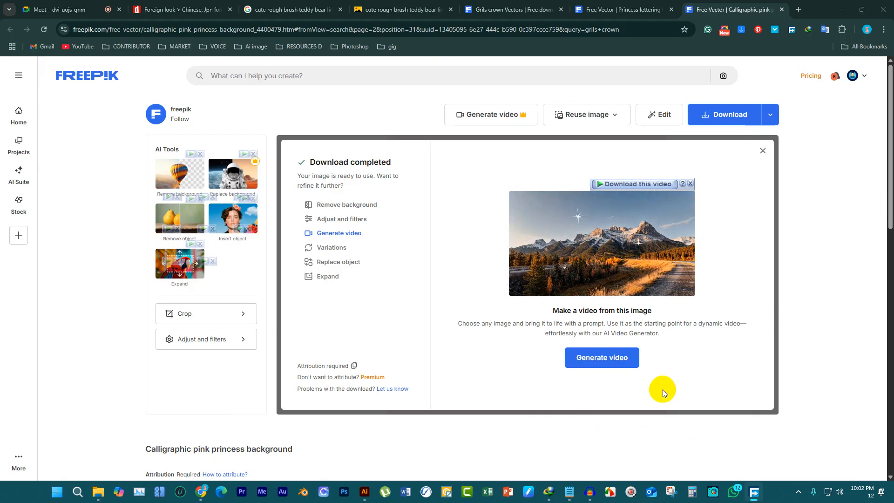
left_click(97, 492)
left_click(51, 432)
left_click(57, 26)
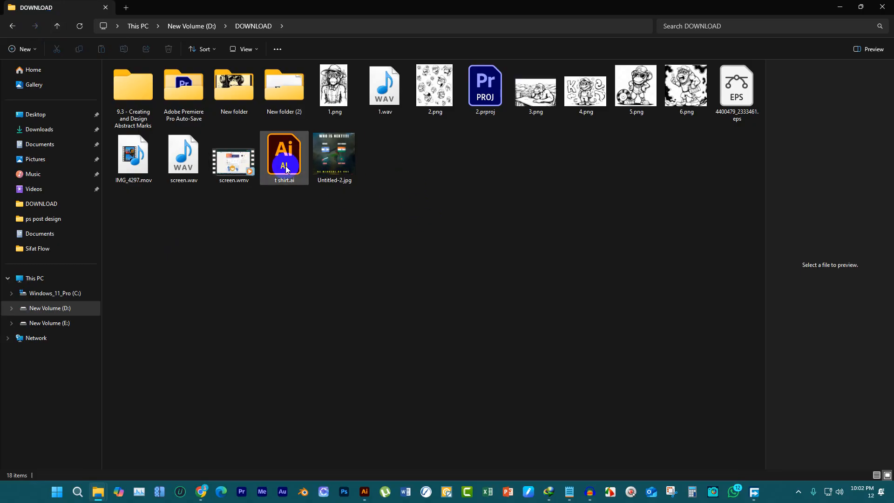
left_click(741, 103)
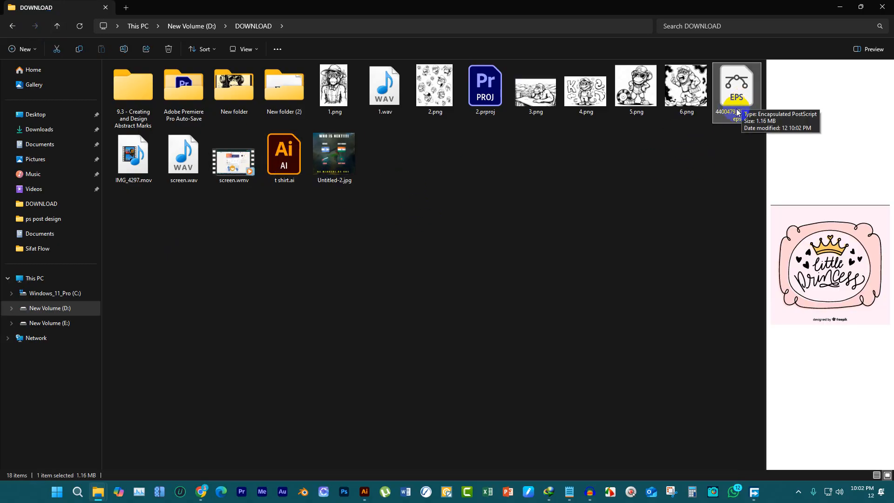
Check the folder's preview pane option and open 4400479_2333461.eps in Illustrator
left_click(680, 236)
left_click(734, 113)
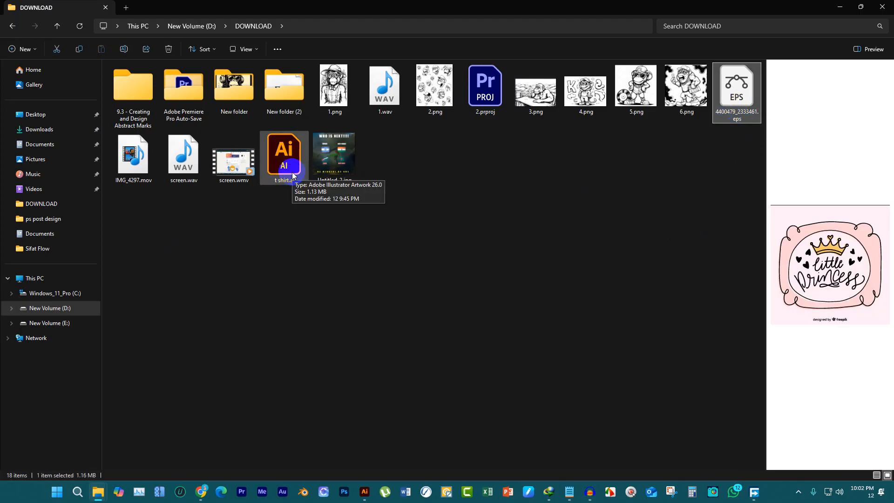
left_click(663, 212)
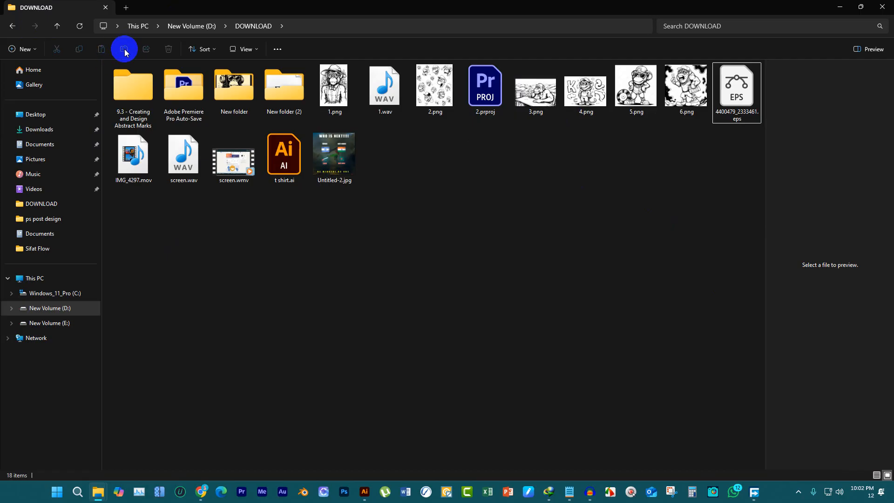
left_click(257, 50)
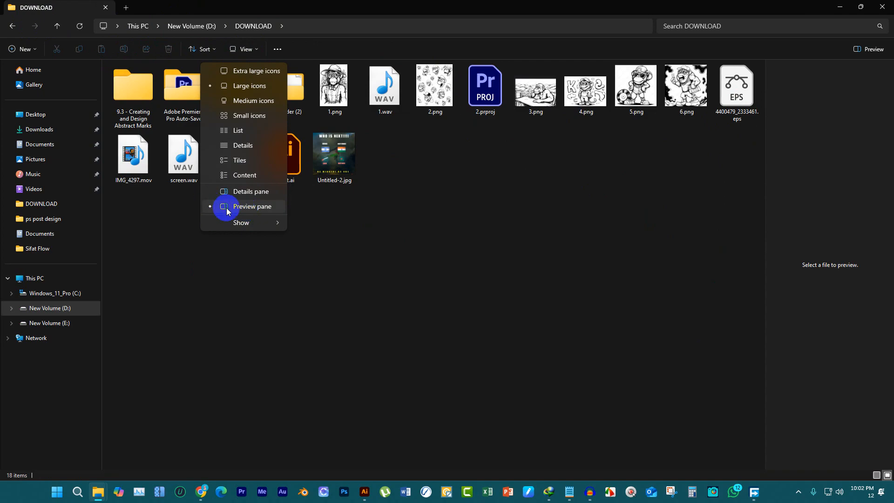
left_click(745, 105)
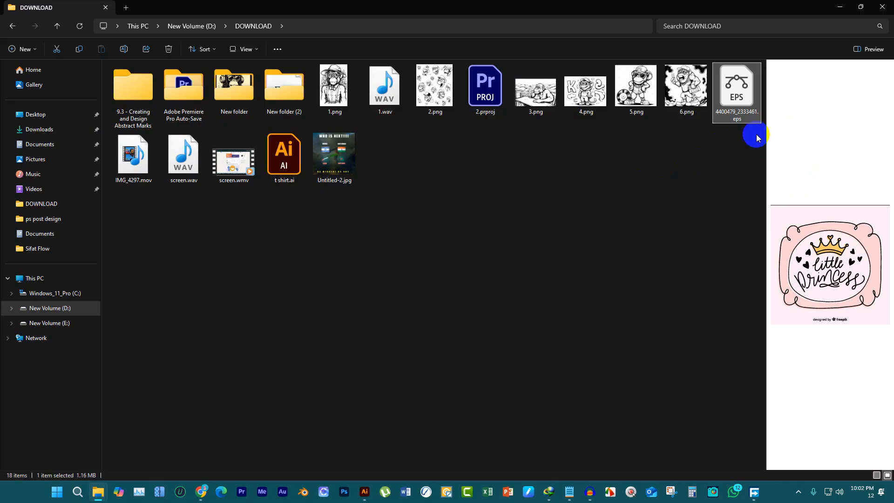
double_click(742, 93)
Try moving the grouped frame artwork off the artboard, undo the move and deselect the group
left_click(230, 177)
left_click_drag(229, 175, 497, 182)
key("ctrl+z")
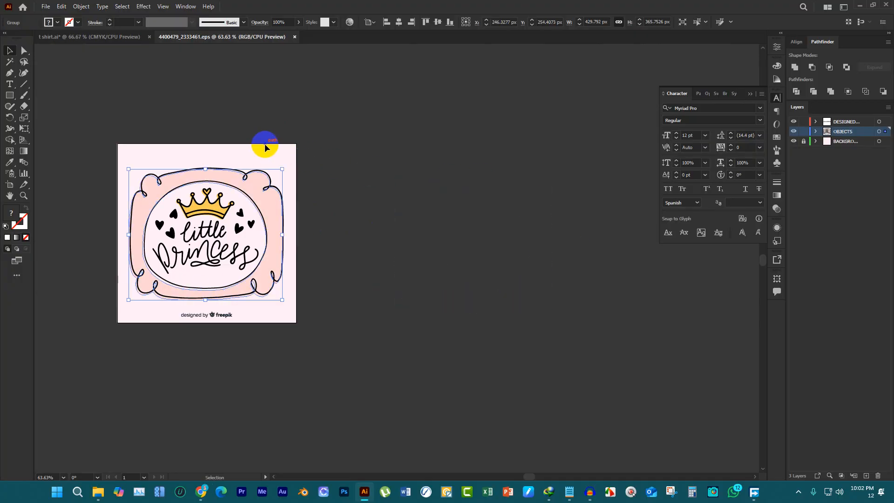
left_click(285, 152)
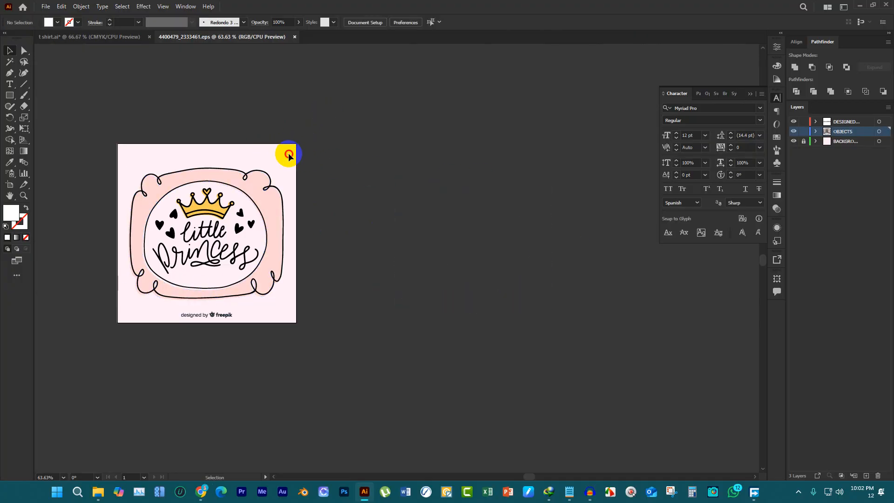
Hide the BACKGROUND layer and delete the "designed by freepik" credit and the pink frame fill
left_click(794, 141)
left_click_drag(223, 316, 224, 316)
scroll(176, 322, "up", 3)
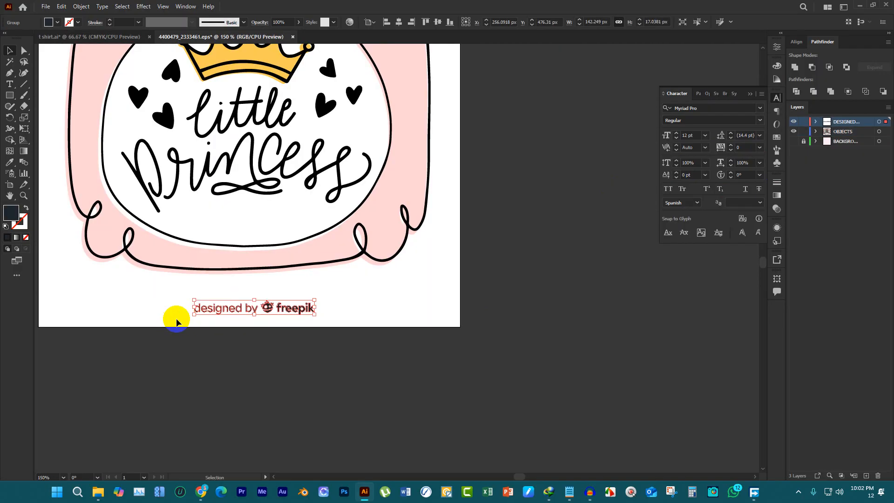
scroll(431, 336, "up", 3)
left_click_drag(405, 230, 446, 258)
key("Delete")
Try moving and deleting the black frame outline around the crown and lettering, and undo each attempt
left_click_drag(429, 156, 613, 222)
key("ctrl+z")
key("Delete")
scroll(407, 194, "up", 2)
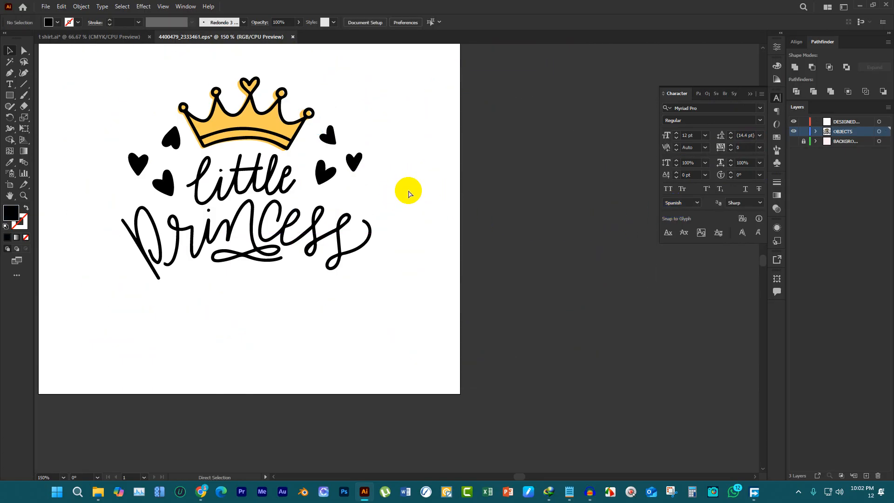
key("ctrl+z")
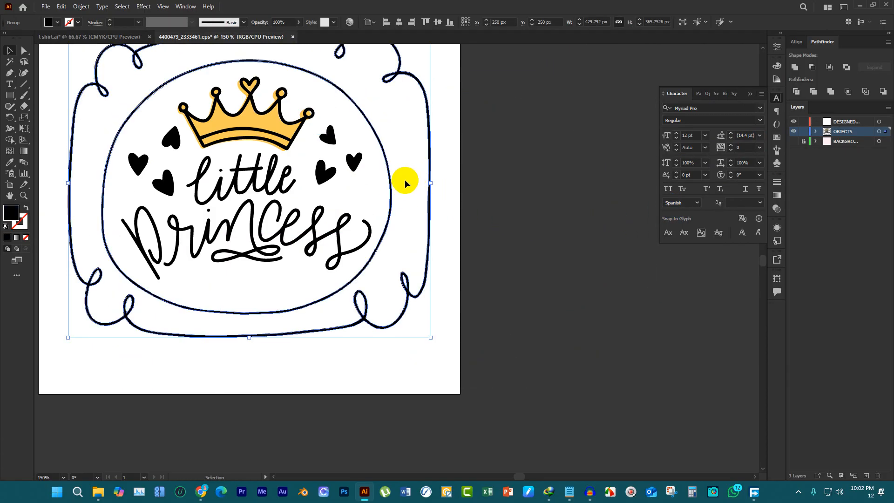
Try deleting the frame outline together with the three hearts to the right of the crown, and undo the deletion
left_click(356, 163)
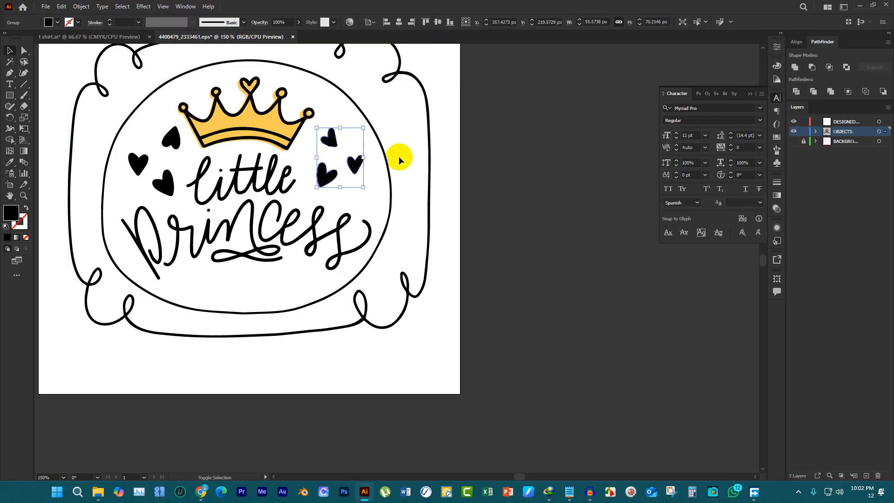
left_click(384, 156, "shift")
left_click(463, 168)
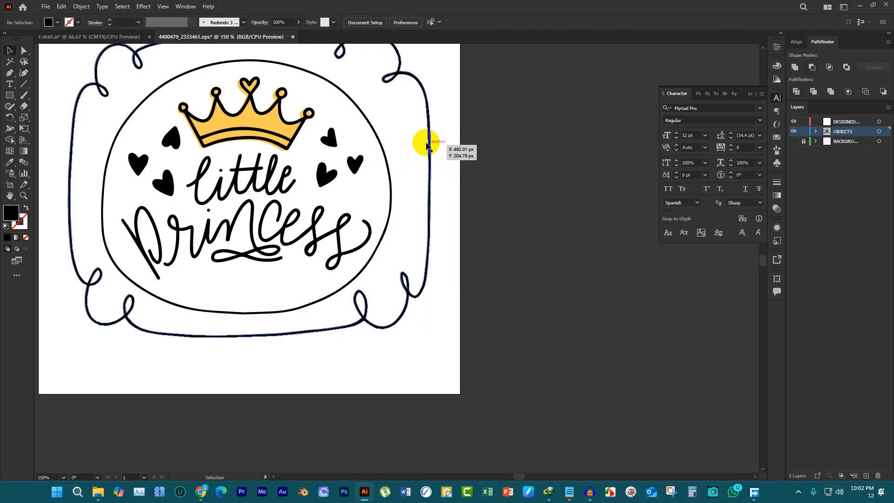
left_click(427, 145)
left_click(359, 156, "shift")
key("Delete")
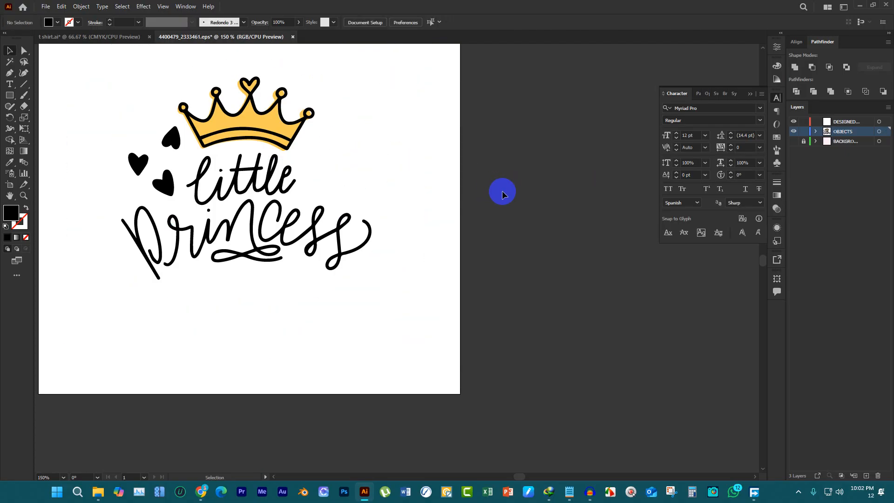
key("ctrl+z")
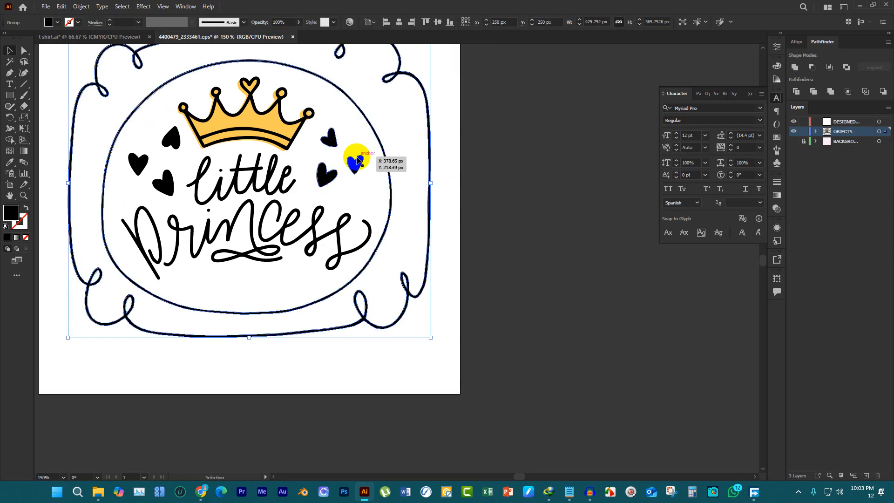
Ungroup the frame and right-hand hearts, and delete the frame outline and the "little princess" lettering
right_click(384, 161)
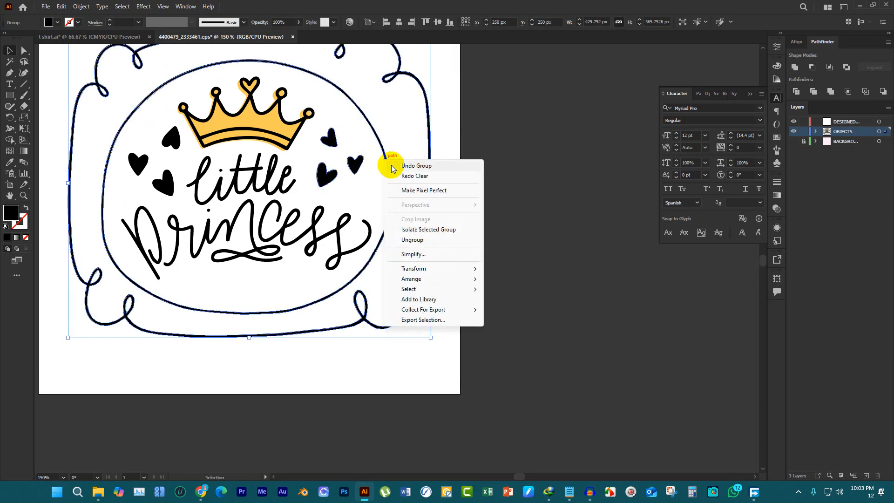
left_click(412, 240)
left_click(445, 166)
left_click(428, 132)
key("Delete")
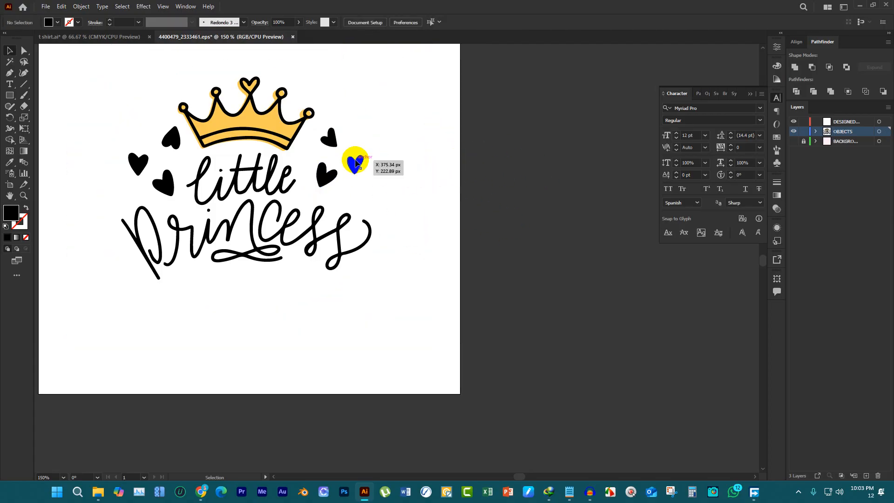
left_click(281, 211)
key("Delete")
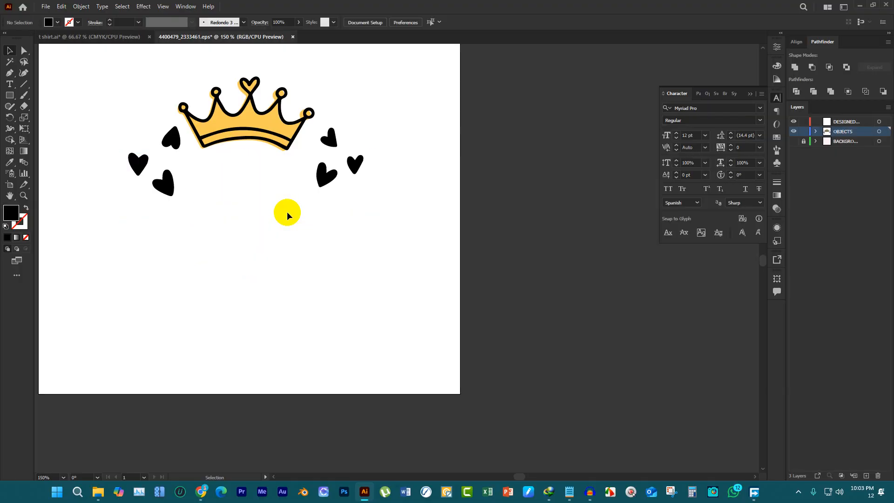
Try moving the crown within the artboard and undo the move
scroll(287, 214, "up", 2)
left_click(171, 193)
left_click(338, 197)
left_click(297, 175)
left_click(222, 140)
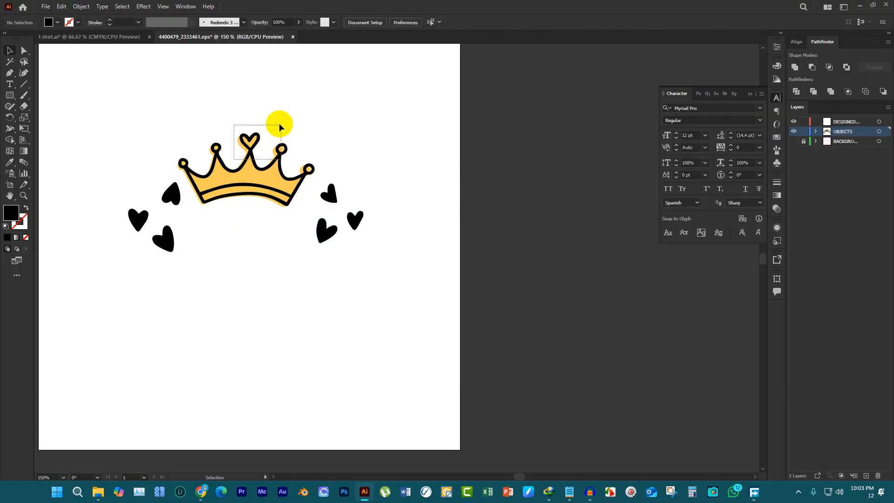
left_click_drag(280, 125, 281, 124)
left_click_drag(243, 176, 281, 129)
key("ctrl+z")
Try pulling the crown's yellow fill and black outline apart, and undo the moves
right_click(267, 154)
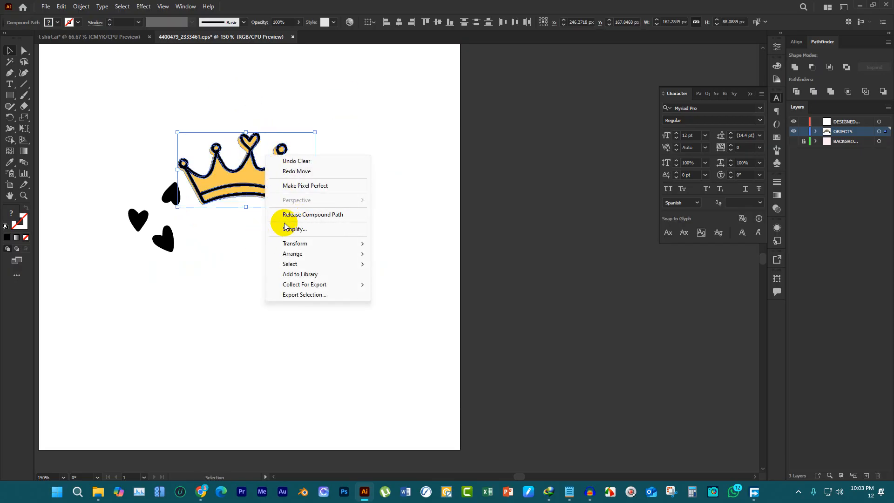
left_click(250, 235)
left_click(253, 183)
scroll(253, 180, "up", 2)
left_click_drag(261, 194, 291, 244)
key("ctrl+z")
left_click_drag(282, 172, 235, 340)
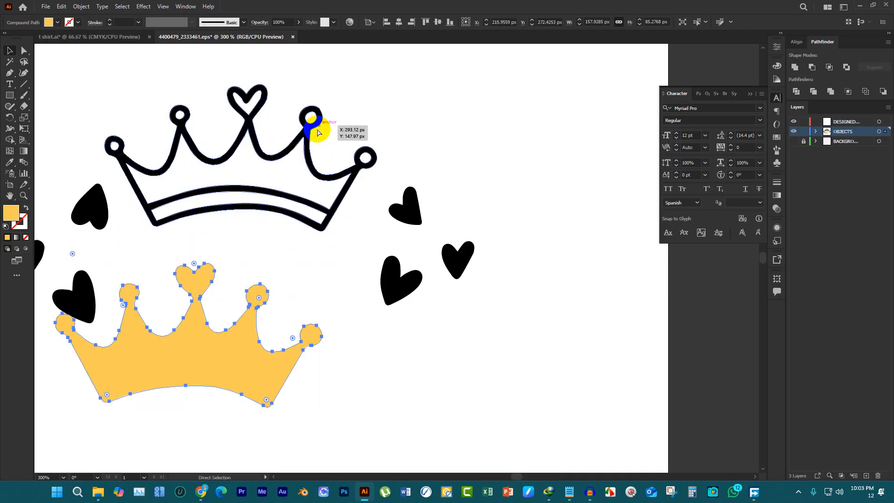
key("ctrl+z")
left_click_drag(299, 144, 265, 254)
key("ctrl+z")
left_click(339, 116)
left_click_drag(340, 115, 258, 172)
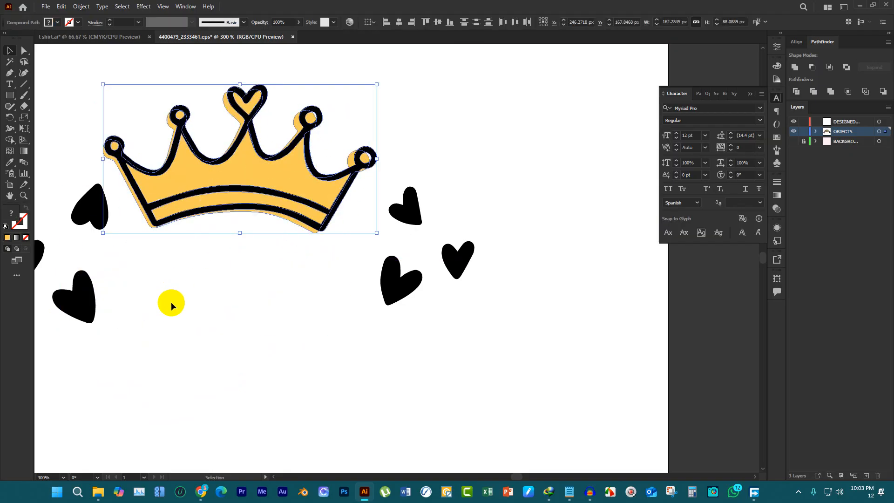
Select the crown together with all the hearts and cut them from the EPS document
key("a")
key("v")
left_click(287, 294)
key("ctrl+1")
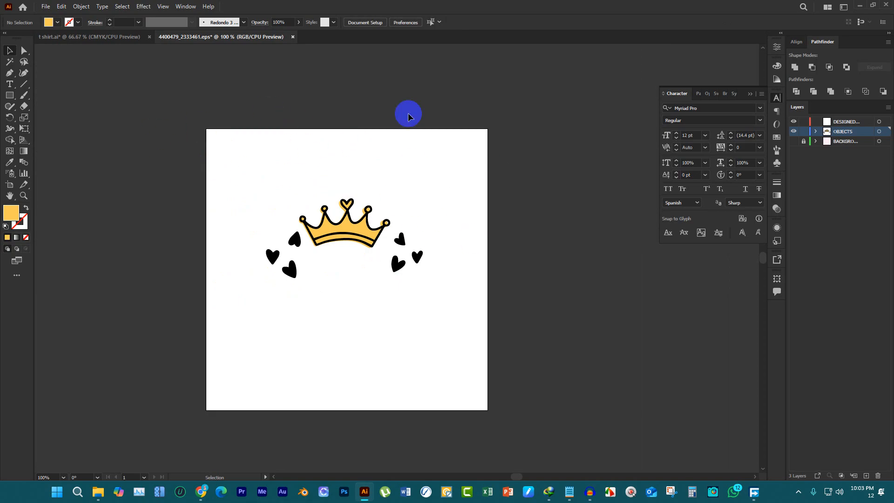
left_click_drag(206, 91, 535, 343)
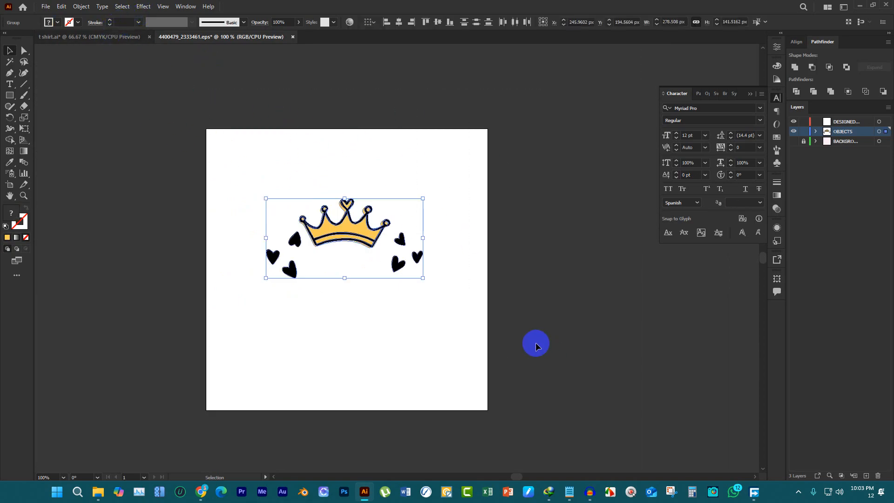
left_click_drag(308, 199, 212, 251)
key("ctrl+z")
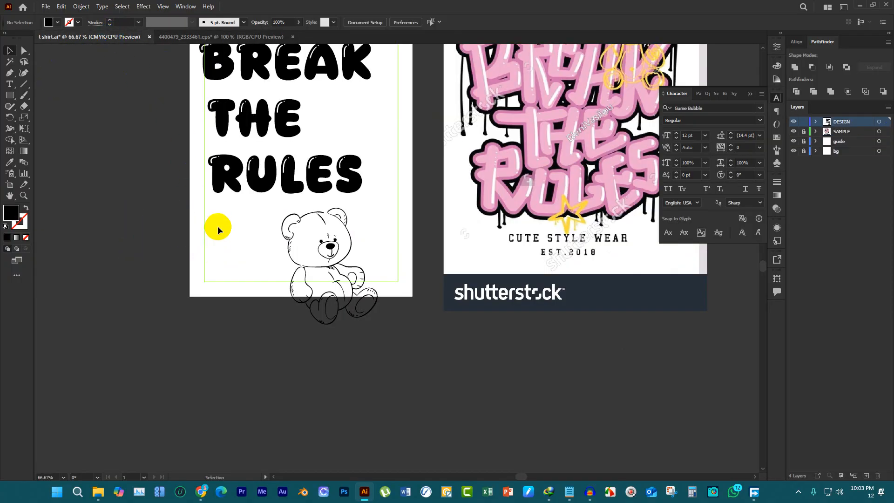
left_click(208, 40)
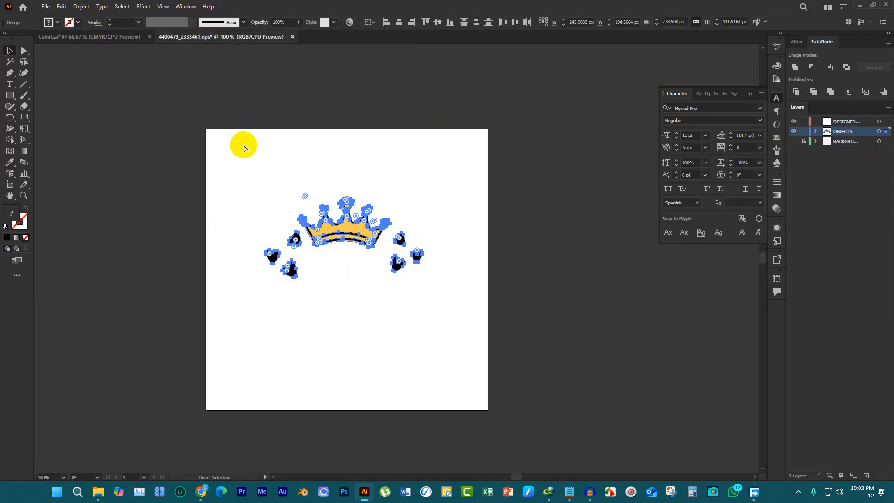
key("ctrl+x")
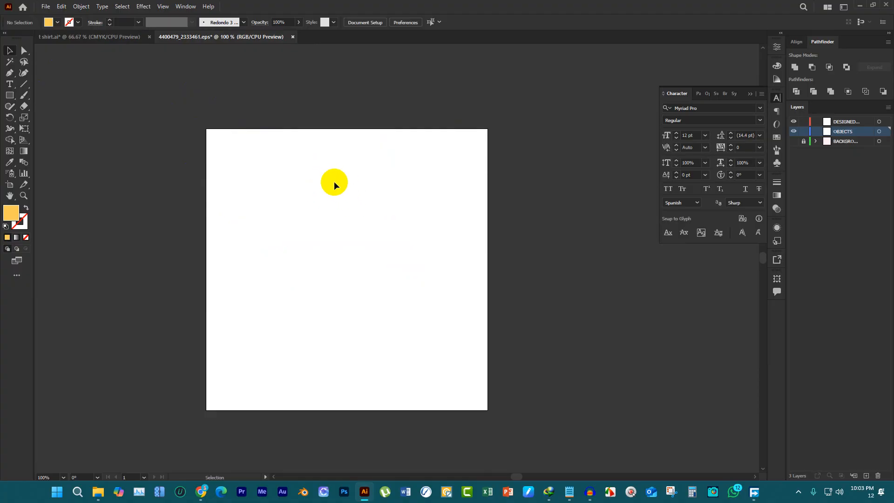
Paste the crown and hearts into the t shirt.ai document and place them to the left of the artboard
left_click(96, 40)
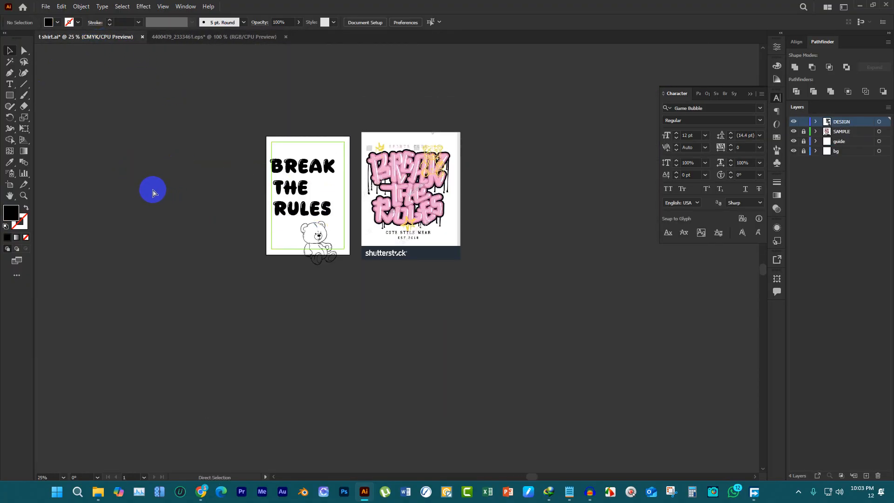
key("ctrl+f")
scroll(289, 171, "up", 3)
left_click_drag(305, 150, 79, 151)
scroll(184, 160, "up", 1)
Close the 4400479_2333461.eps document and return to t shirt.ai
left_click(274, 37)
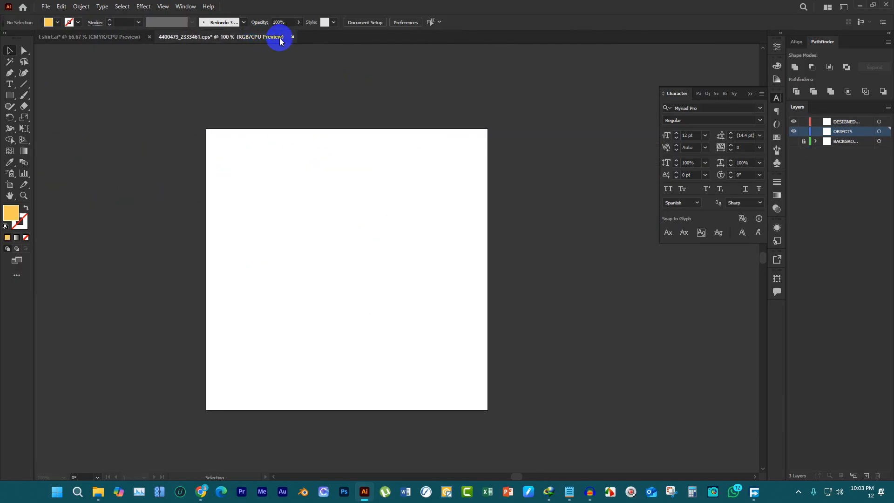
left_click(293, 36)
left_click(500, 257)
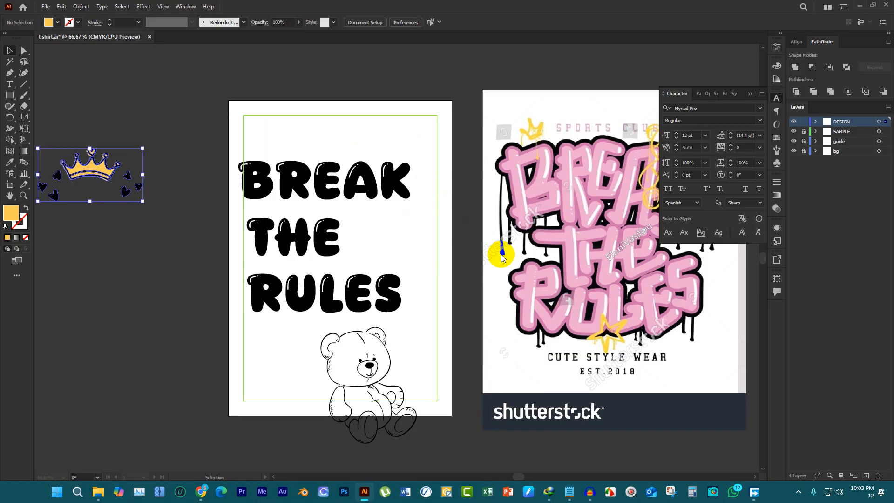
Move the crown and hearts onto the artboard, below RULES and beside the teddy bear
scroll(390, 226, "down", 2)
scroll(210, 185, "up", 2)
left_click_drag(186, 159, 349, 283)
left_click_drag(253, 215, 441, 398)
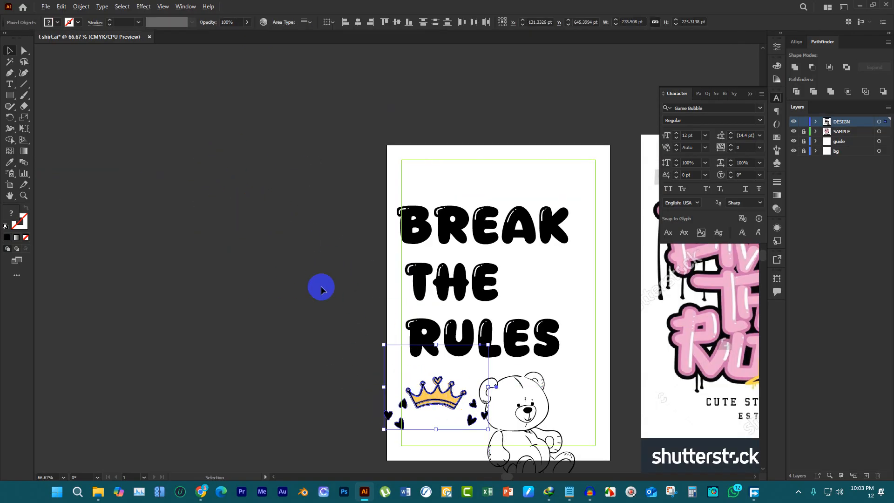
scroll(324, 291, "down", 2)
scroll(484, 280, "up", 2)
scroll(365, 254, "down", 1)
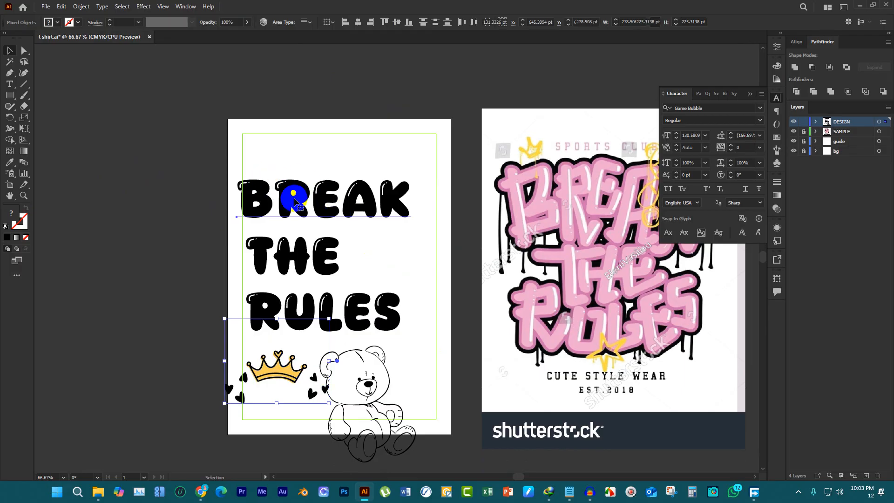
Select the BREAK, THE and RULES text objects and expand them into vector shapes
left_click(294, 192)
left_click(295, 253)
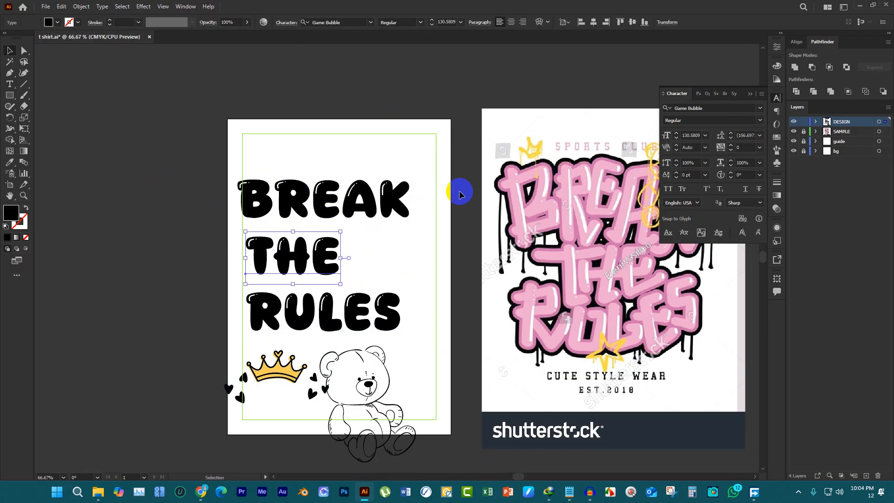
left_click(297, 175)
scroll(293, 195, "up", 2)
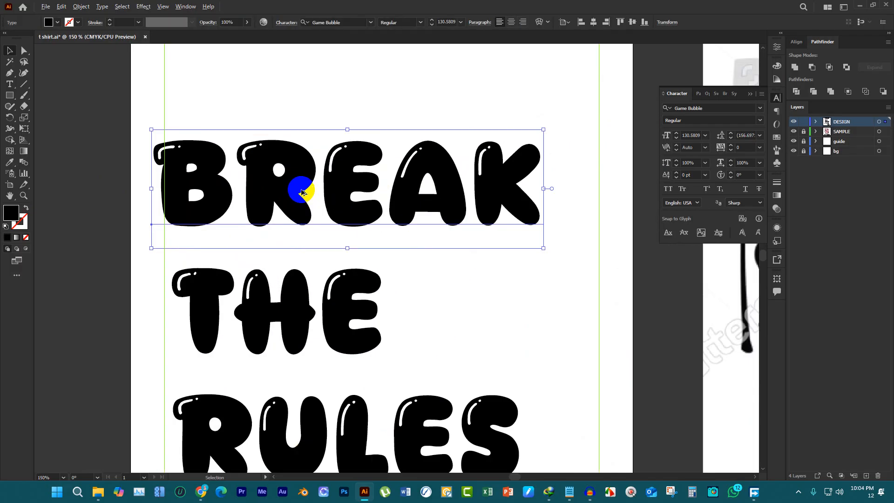
scroll(293, 214, "down", 1)
left_click(299, 279, "shift")
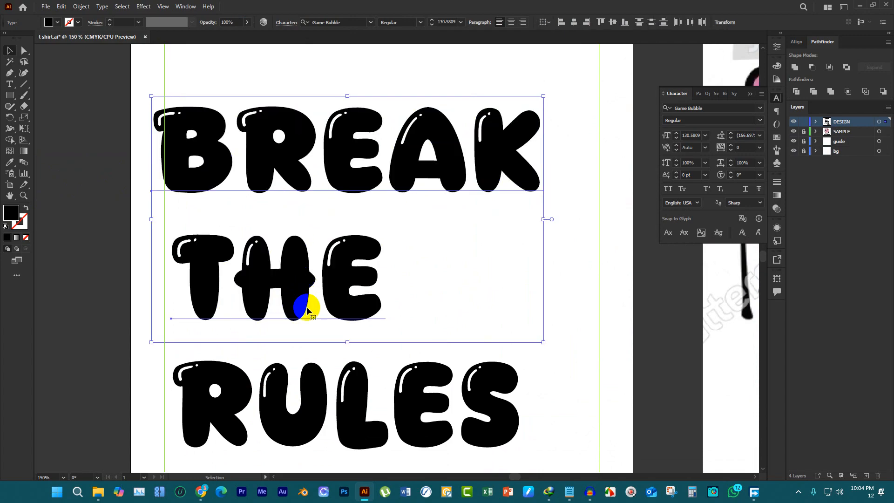
left_click(313, 375, "shift")
left_click(81, 6)
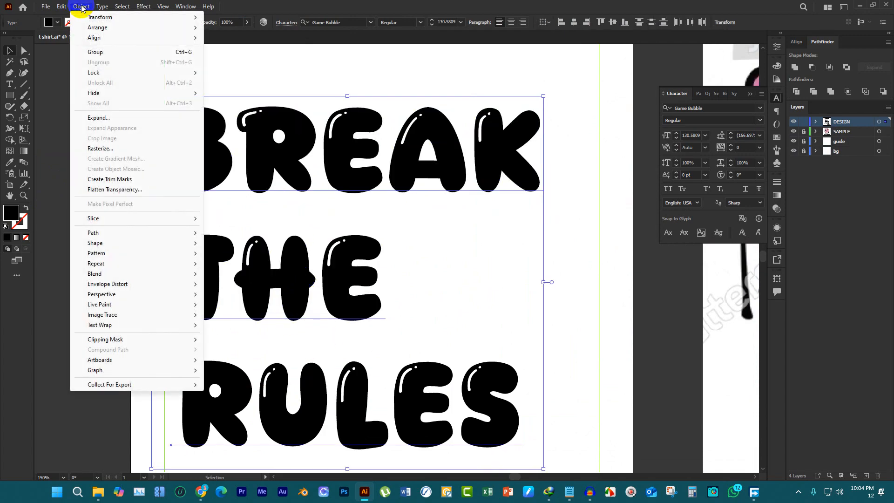
left_click(111, 118)
left_click(423, 300)
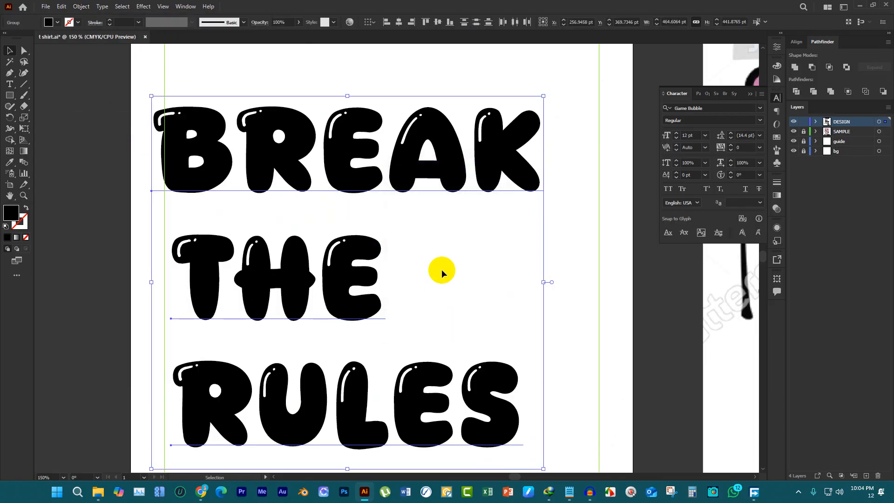
Ungroup the expanded BREAK, THE and RULES words so each letter can be selected separately
left_click(466, 187)
left_click(453, 140)
mouse_move(453, 141)
left_mouse_down()
mouse_move(518, 140)
mouse_move(454, 142)
left_mouse_up()
mouse_move(365, 273)
left_mouse_down()
mouse_move(421, 274)
mouse_move(365, 273)
left_mouse_up()
left_click_drag(389, 359, 375, 352)
left_click(351, 265, "shift")
left_click(359, 180, "shift")
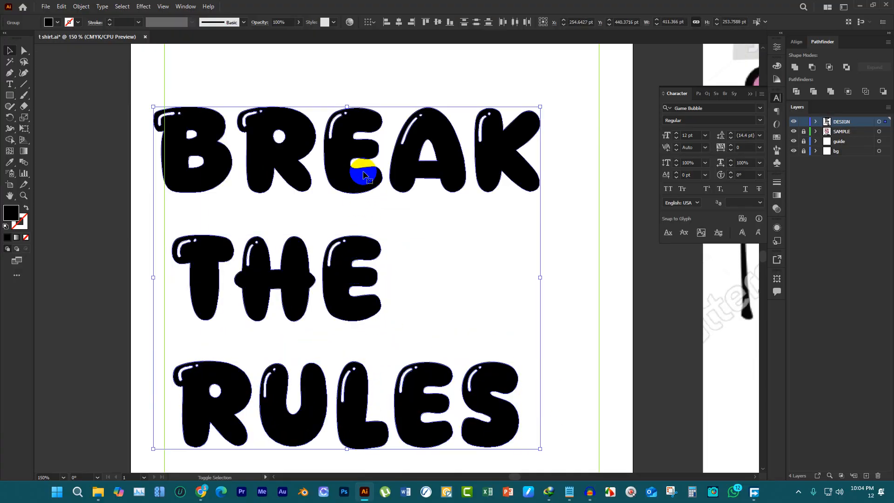
right_click(363, 172)
left_click(413, 257)
left_click(461, 175)
scroll(320, 213, "down", 2)
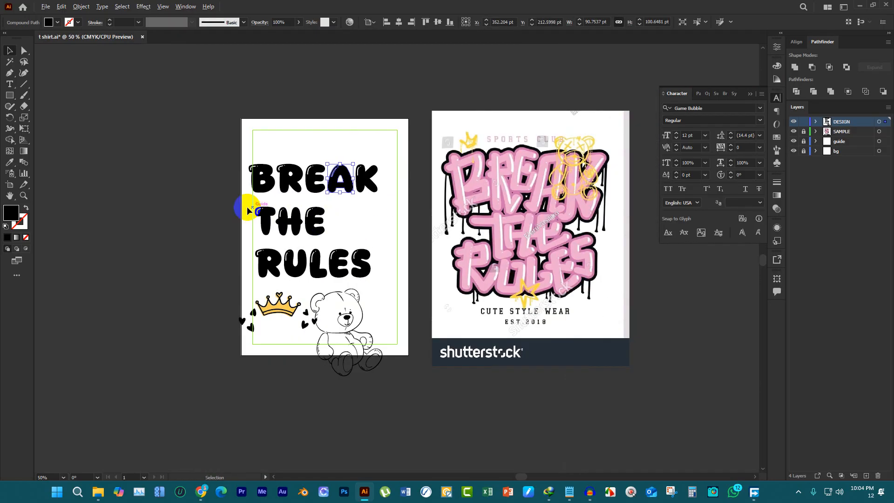
Move the THE and RULES letters off to the left of the artboard, leaving BREAK in place
left_click_drag(247, 207, 362, 266)
left_click_drag(314, 223, 141, 212, "alt")
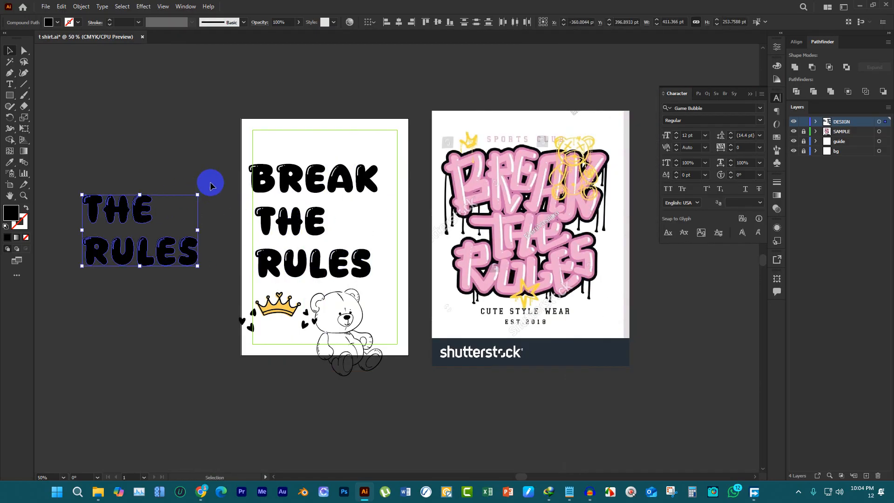
scroll(233, 167, "up", 2)
left_click(340, 275)
left_click_drag(340, 274, 116, 253)
Move the BREAK letters slightly up and to the right within the guide area, then deselect them
left_click_drag(258, 111, 507, 229)
left_click_drag(489, 188, 527, 160)
scroll(379, 241, "up", 2)
scroll(378, 242, "down", 1)
left_click(230, 225)
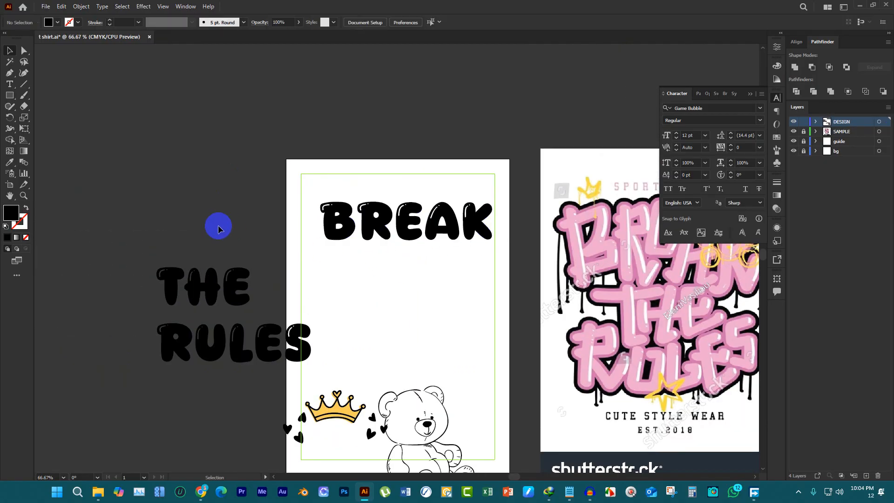
Enlarge the letter B of BREAK to about 171 by 187 pt
scroll(271, 208, "up", 1)
scroll(279, 210, "up", 3)
scroll(356, 253, "down", 3)
left_click(404, 269)
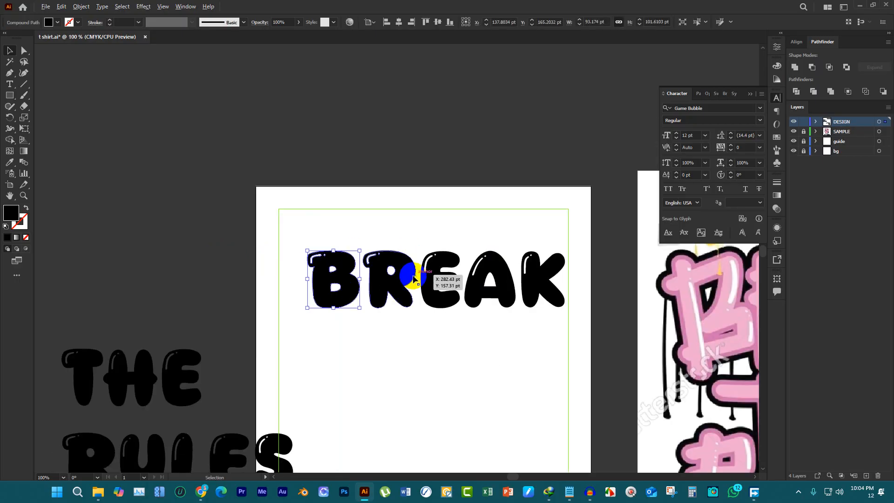
scroll(329, 252, "up", 3)
left_click_drag(285, 243, 287, 198)
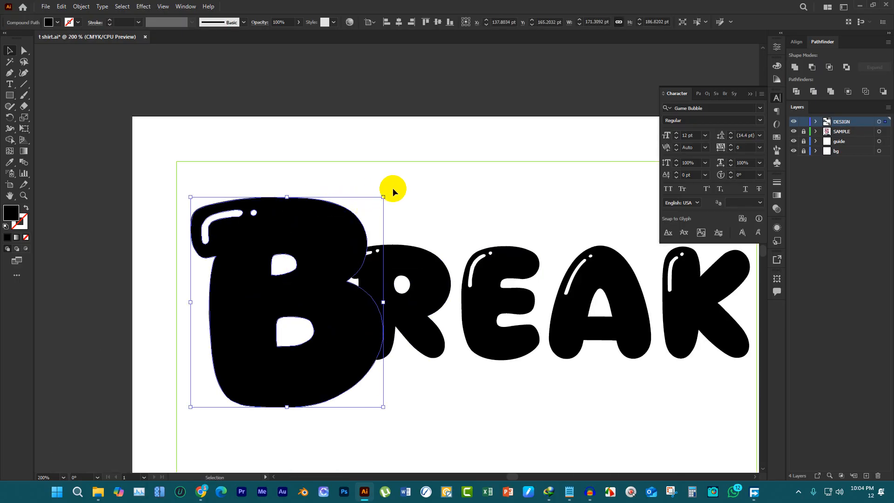
Rotate the enlarged letter B of BREAK slightly counterclockwise
left_click_drag(386, 191, 365, 185)
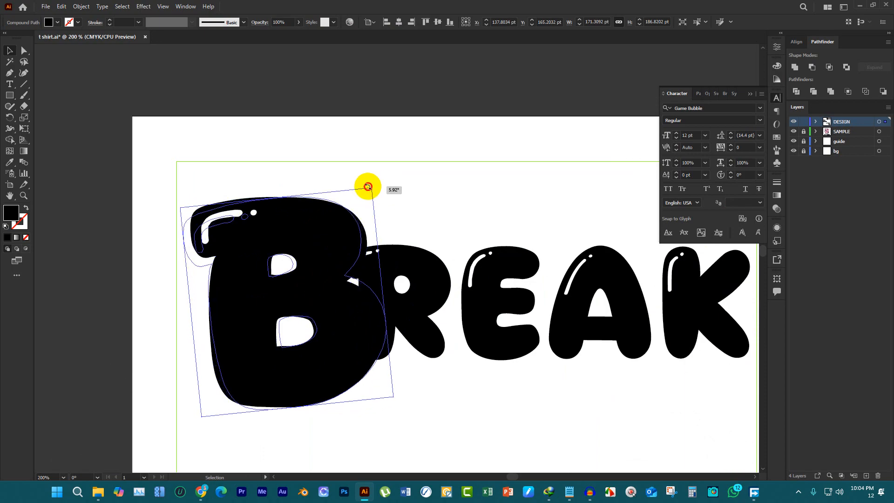
scroll(286, 229, "down", 3)
scroll(372, 268, "up", 3)
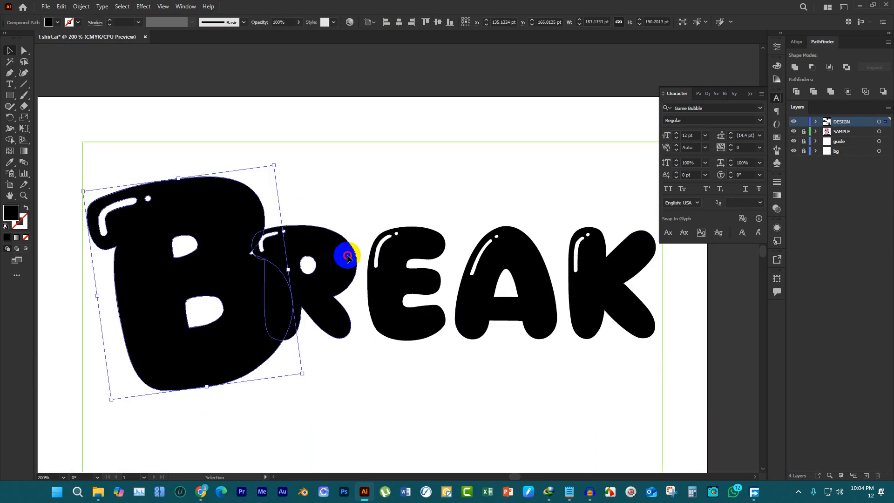
Fill the letter R of BREAK with the light pink sampled from the reference design's lettering using the Eyedropper
left_click(333, 257)
scroll(214, 256, "down", 3)
scroll(227, 242, "down", 1)
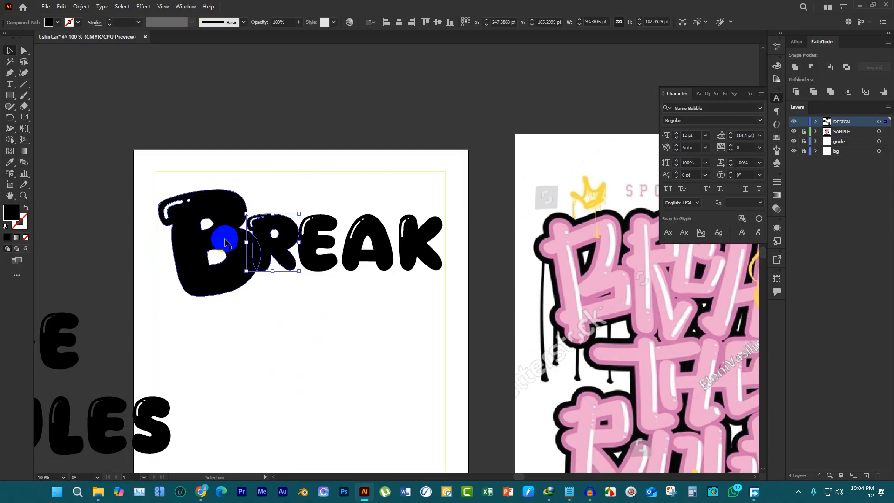
key("i")
left_click(595, 228)
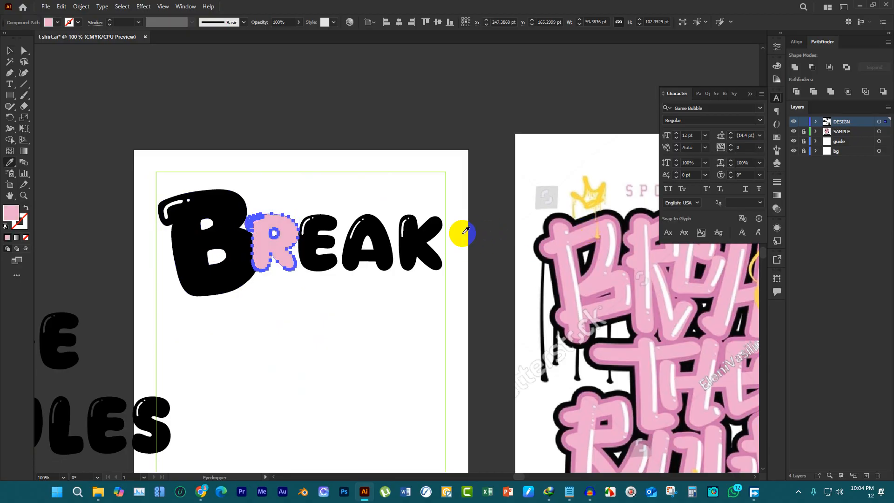
left_click(9, 51)
left_click(188, 74)
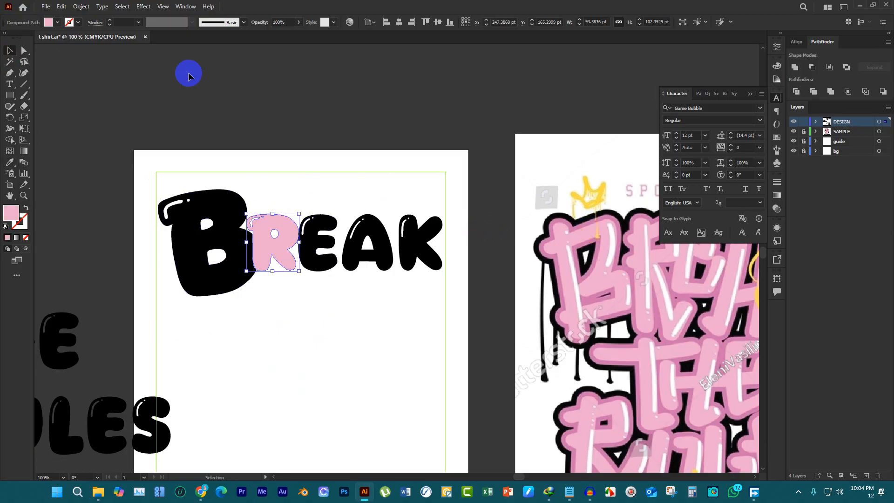
Enlarge the pink R to about 119 by 130 pt and set it lower, overlapping the right side of the B
scroll(274, 208, "up", 2)
left_click(285, 216)
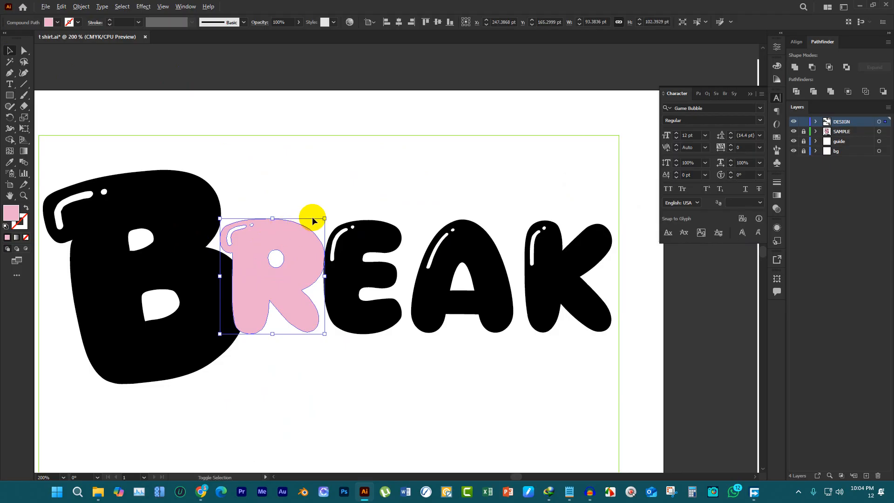
left_click_drag(323, 218, 338, 203)
left_click_drag(353, 237, 390, 236, "alt")
left_click_drag(300, 234, 299, 251, "alt")
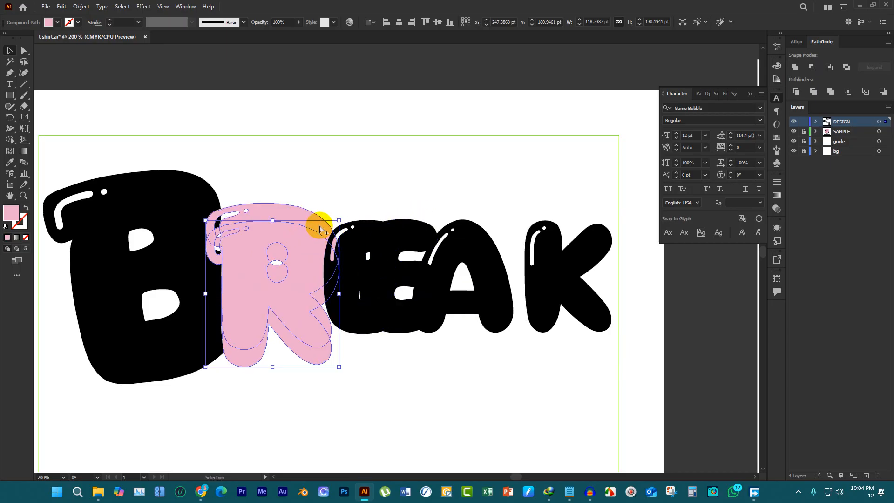
left_click_drag(326, 221, 336, 205)
left_click_drag(304, 225, 296, 239)
Enlarge the letter E to about 112 by 148 pt and tilt it counterclockwise beside the R
scroll(207, 225, "down", 2)
scroll(270, 216, "up", 1)
left_click_drag(332, 214, 316, 211)
left_click_drag(367, 179, 363, 150)
mouse_move(306, 234)
left_mouse_down()
mouse_move(323, 223)
mouse_move(316, 236)
left_mouse_up()
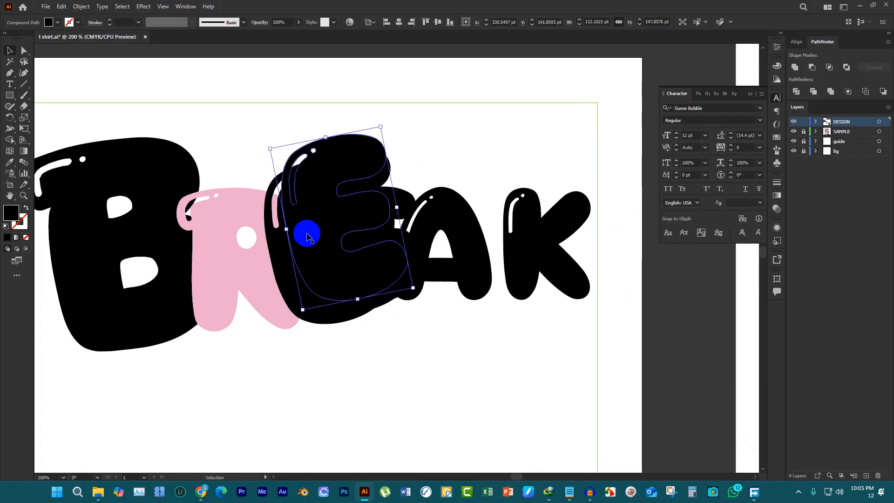
Delete the leftover duplicate of the E, and tilt the remaining E slightly further so it overlaps the R
key("Delete")
mouse_move(320, 241)
left_mouse_down()
mouse_move(342, 248)
mouse_move(315, 210)
mouse_move(364, 200)
mouse_move(329, 200)
mouse_move(345, 264)
mouse_move(317, 257)
left_mouse_up()
key("Delete")
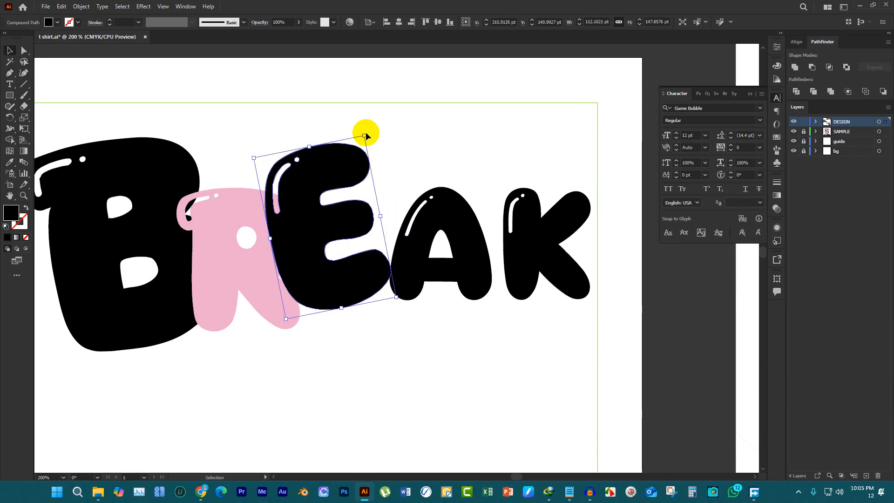
left_click_drag(369, 130, 358, 130)
left_click_drag(301, 279, 300, 279)
Enlarge the letter A to about 127 by 141 pt, placed low beside the E, and fill it with the R's pink
left_click_drag(438, 233, 371, 254)
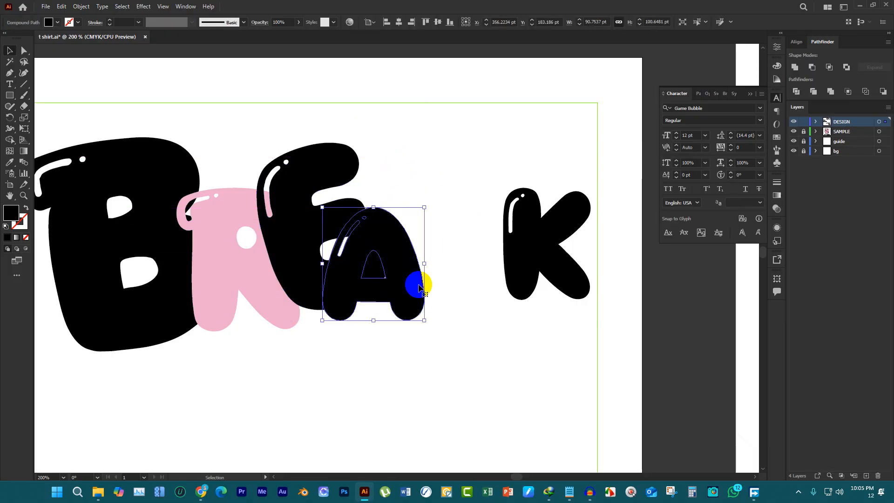
left_click_drag(423, 321, 457, 378)
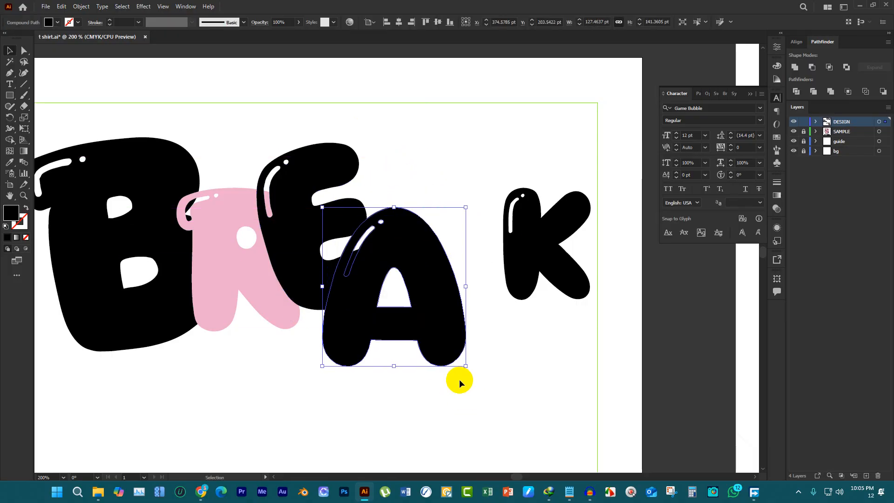
key("i")
left_click(252, 270)
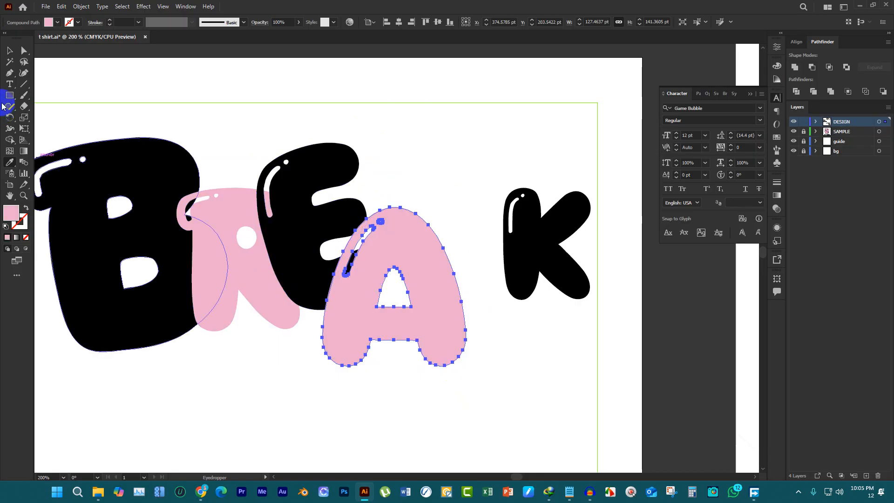
left_click(9, 51)
left_click_drag(385, 214, 409, 222)
Enlarge the letter K to about 118 by 151 pt and tilt it counterclockwise so it overlaps the A
left_click_drag(539, 214, 499, 214)
left_click_drag(509, 182, 574, 154)
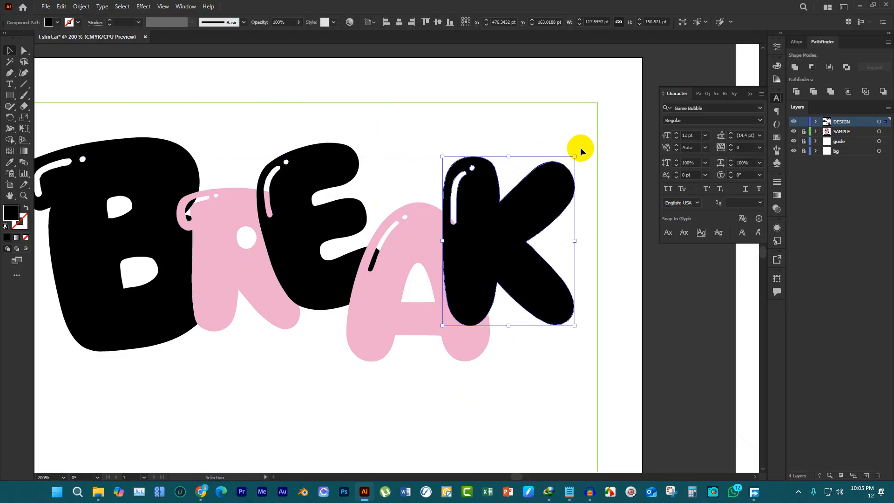
left_click_drag(581, 151, 544, 140)
left_click_drag(523, 233, 533, 221)
key("ctrl+minus")
left_click(427, 300)
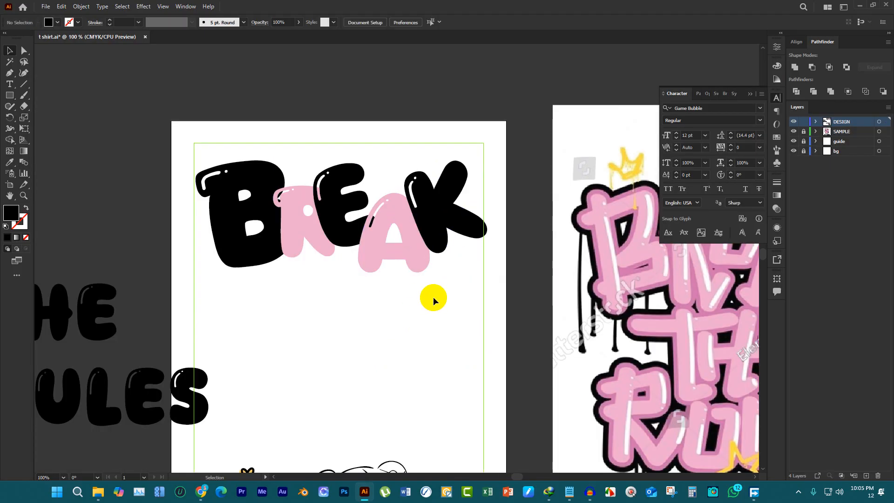
Place the T of THE below BREAK at about 125 by 172 pt and delete its extra copy
scroll(278, 225, "down", 1)
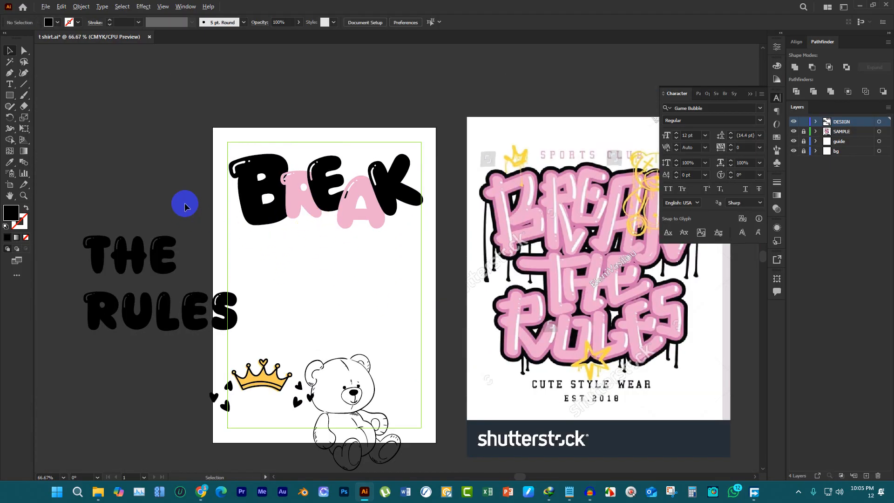
left_click(127, 257)
left_click_drag(101, 240, 321, 266)
scroll(273, 244, "up", 3)
left_click_drag(297, 216, 399, 237)
left_click(454, 269)
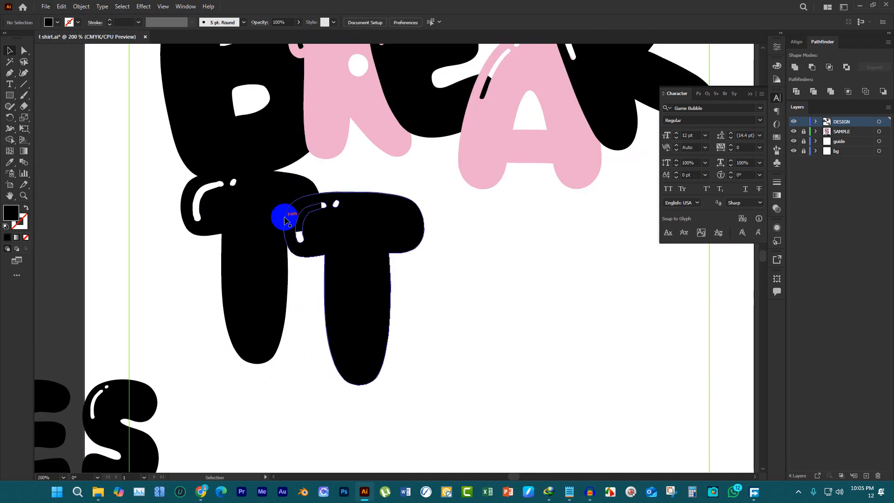
left_click(247, 202)
key("Delete")
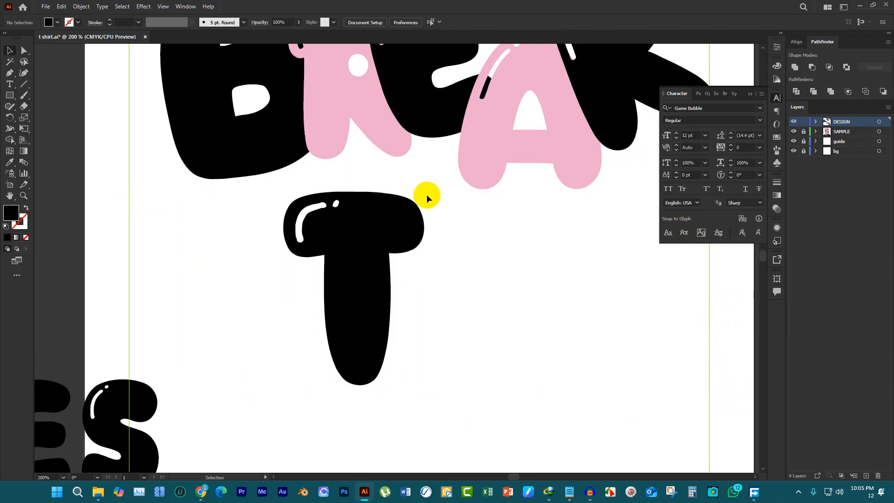
scroll(253, 224, "down", 1)
left_click(410, 239)
scroll(405, 234, "up", 1)
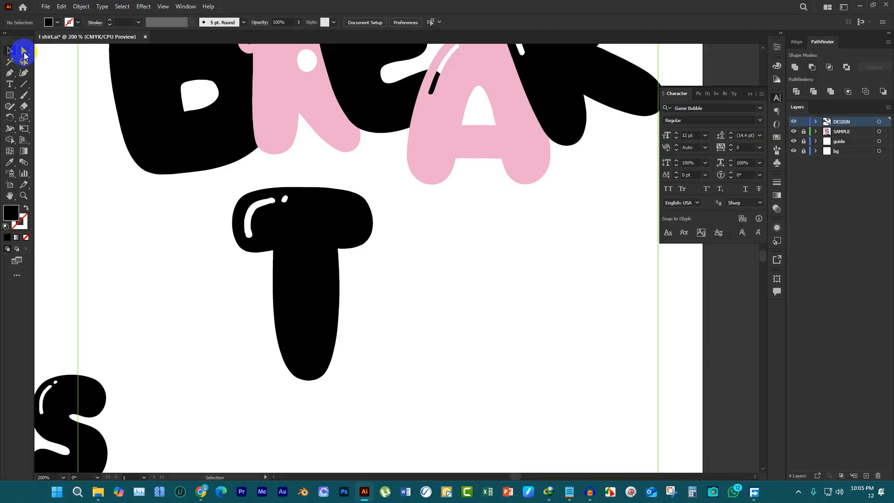
left_click_drag(354, 180, 399, 267)
scroll(360, 193, "up", 1)
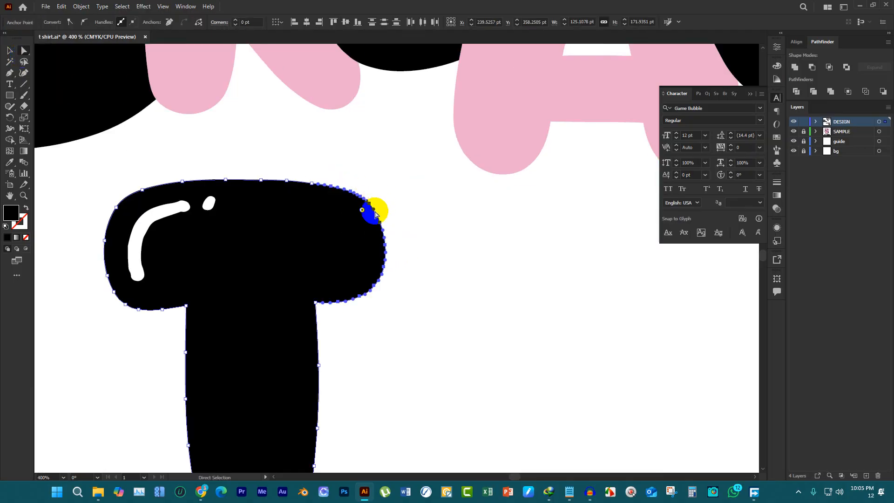
left_click(410, 237)
Simplify the T's path with Auto-Simplify, using a 75% curve and a 150° corner point angle threshold
left_click(10, 54)
left_click(186, 225)
right_click(190, 225)
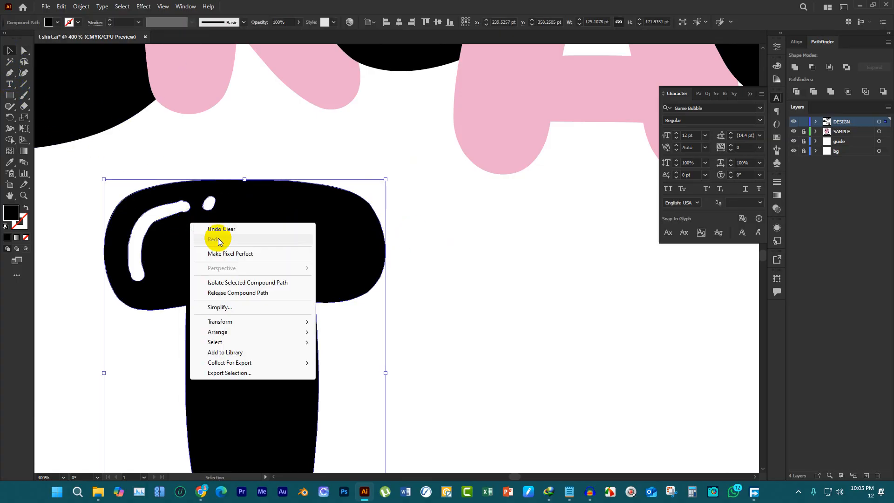
left_click(232, 311)
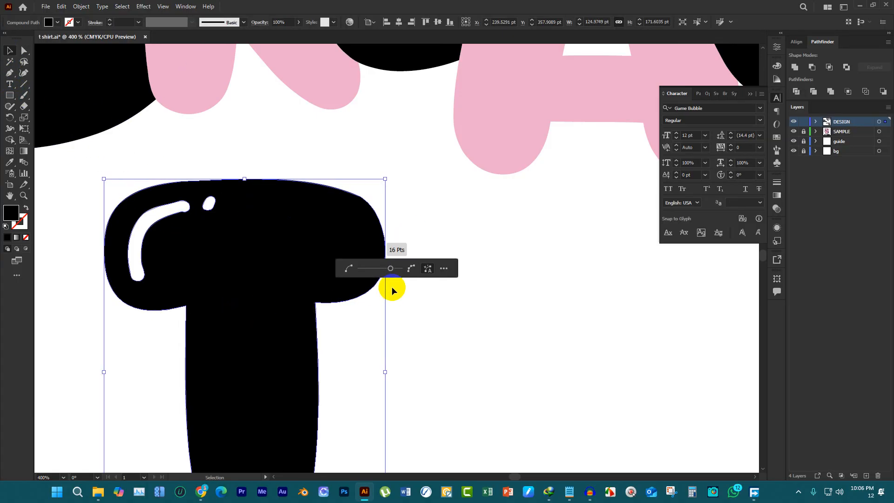
left_click(444, 270)
left_click(740, 247)
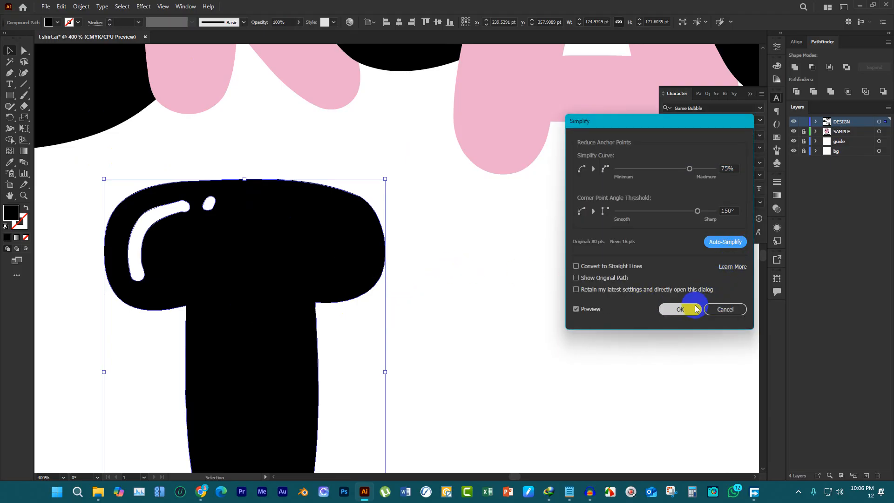
left_click(693, 308)
left_click(24, 51)
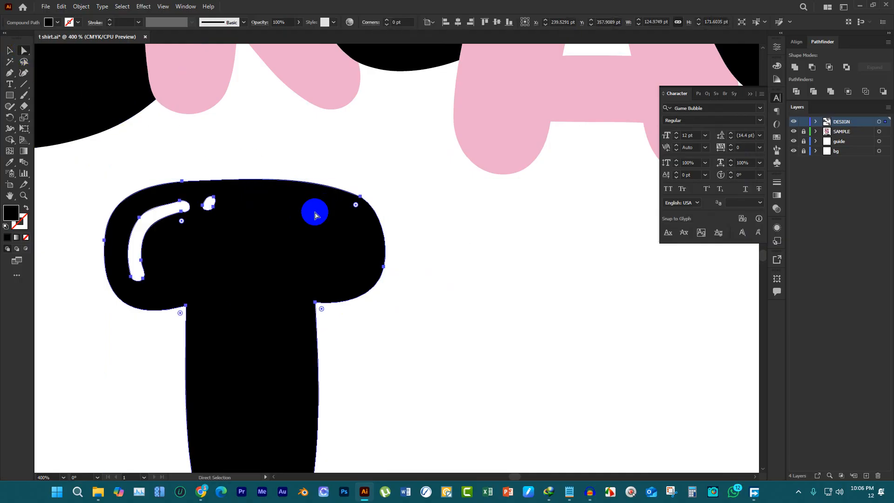
left_click(332, 200)
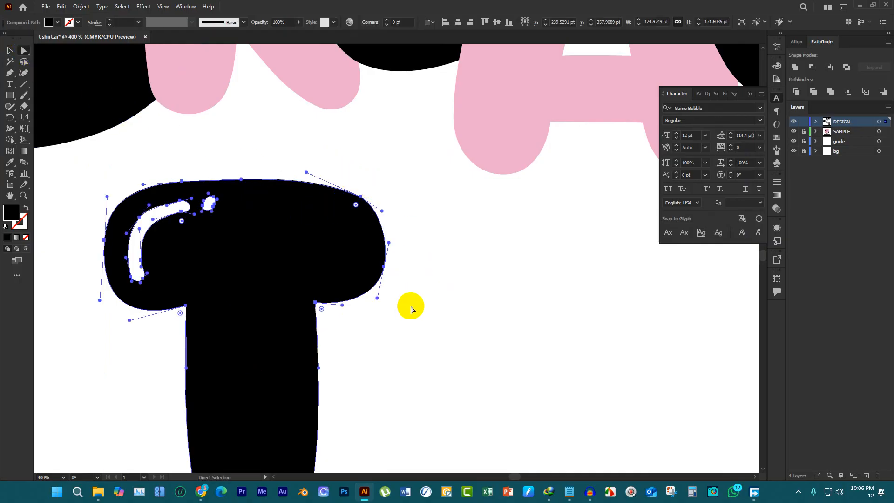
left_click_drag(315, 153, 420, 319)
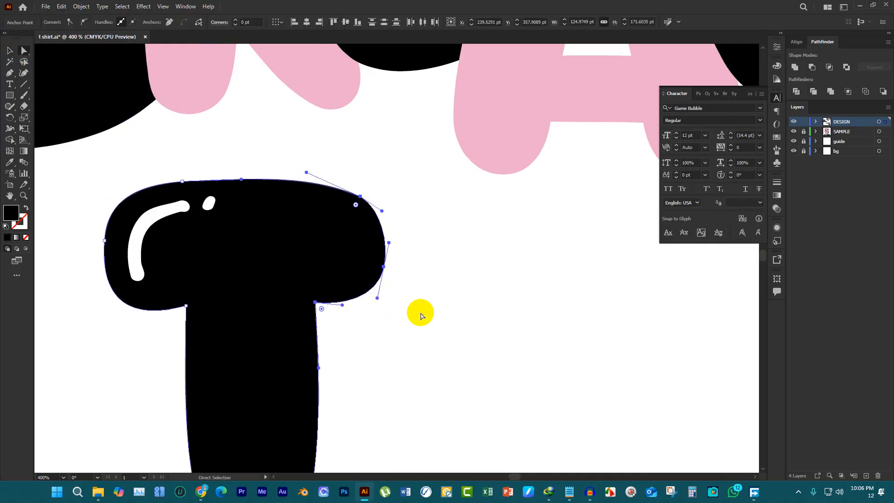
left_click(387, 228)
left_click(298, 164)
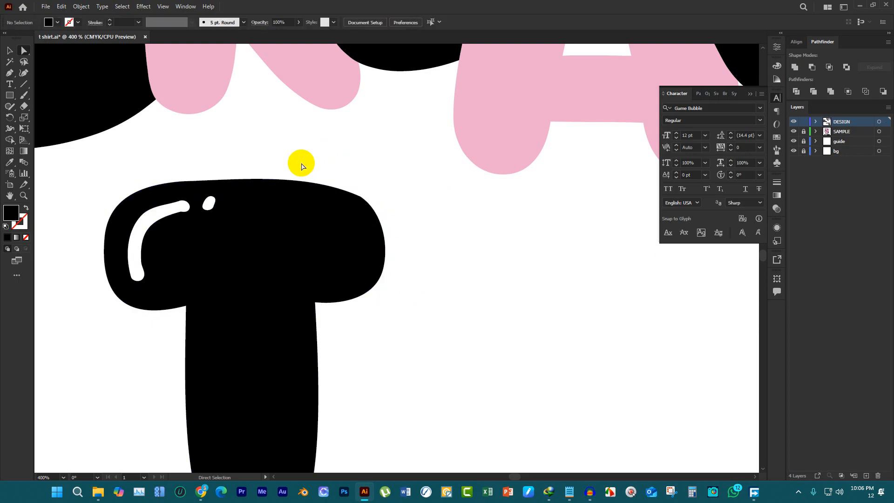
scroll(302, 198, "down", 3)
scroll(312, 204, "down", 1)
scroll(328, 165, "up", 2)
scroll(316, 172, "up", 1)
Lengthen the T's crossbar to the right by shifting its right-end anchor points until it ends beneath the A of BREAK
left_click_drag(298, 152, 357, 281)
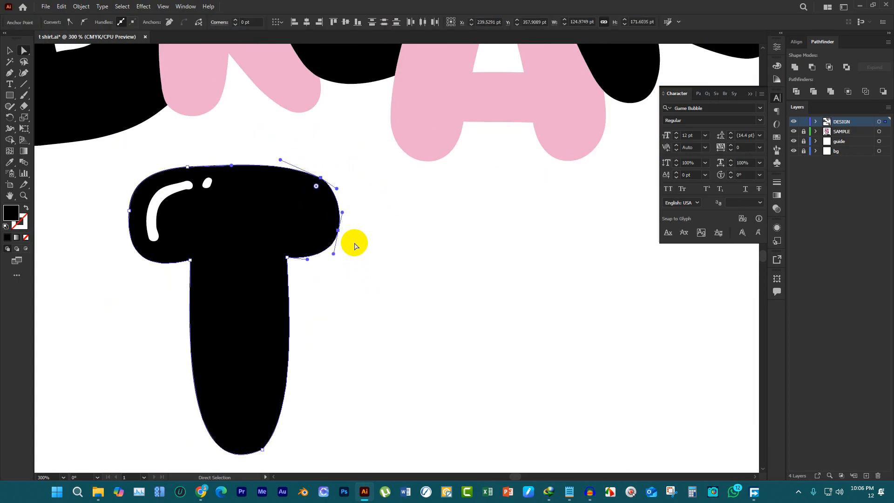
left_click(305, 145)
left_click_drag(293, 144, 374, 297)
left_click_drag(342, 225, 339, 232)
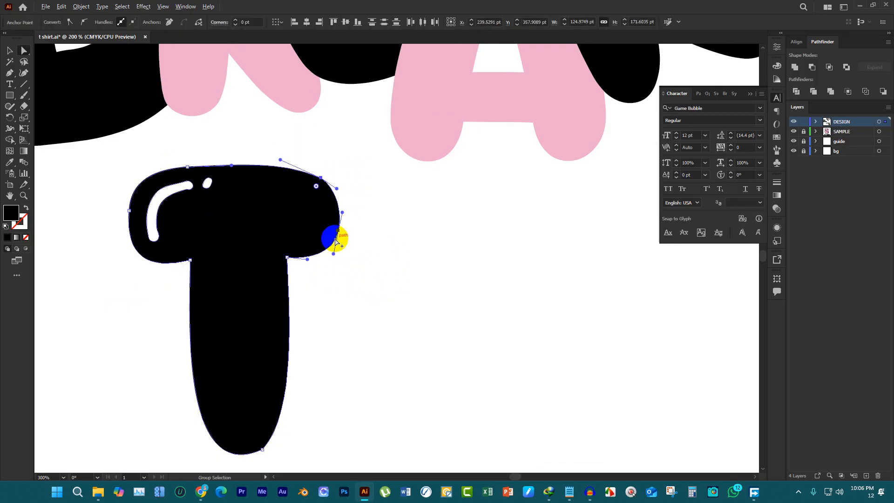
scroll(336, 240, "down", 3)
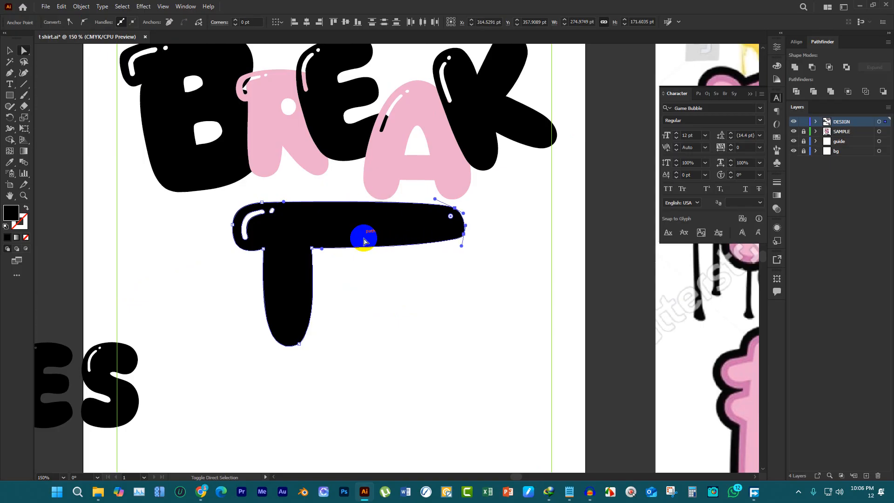
key("shift+Left")
key("shift+Left")
key("shift+Left")
key("shift+Left")
key("shift+Left")
key("shift+Left")
key("shift+Left")
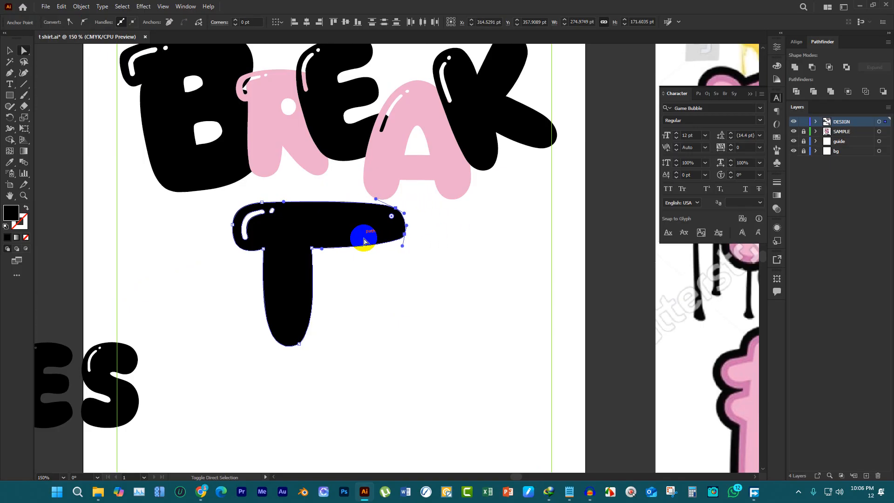
Pull the lower handle of the crossbar's lower-right anchor point down and inward to fill out the underside of the T's arm
scroll(364, 238, "up", 3)
left_click(441, 299)
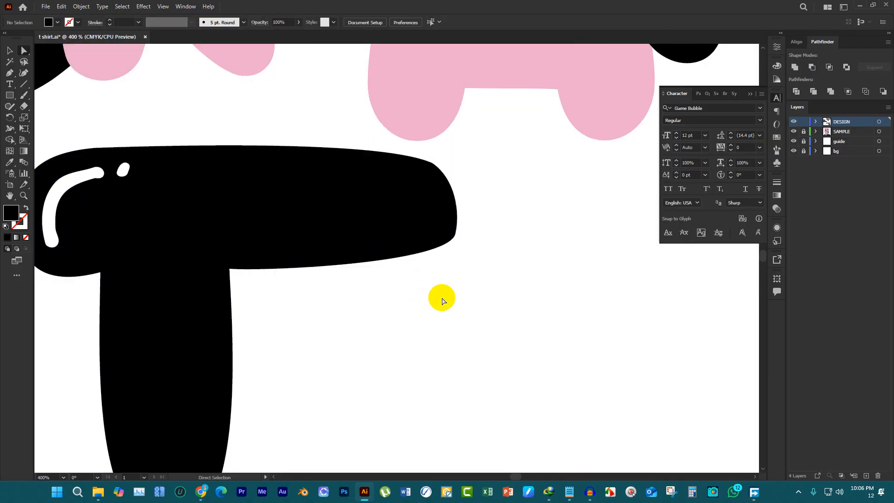
scroll(441, 298, "up", 2)
left_click_drag(500, 316, 387, 242)
scroll(447, 260, "up", 2)
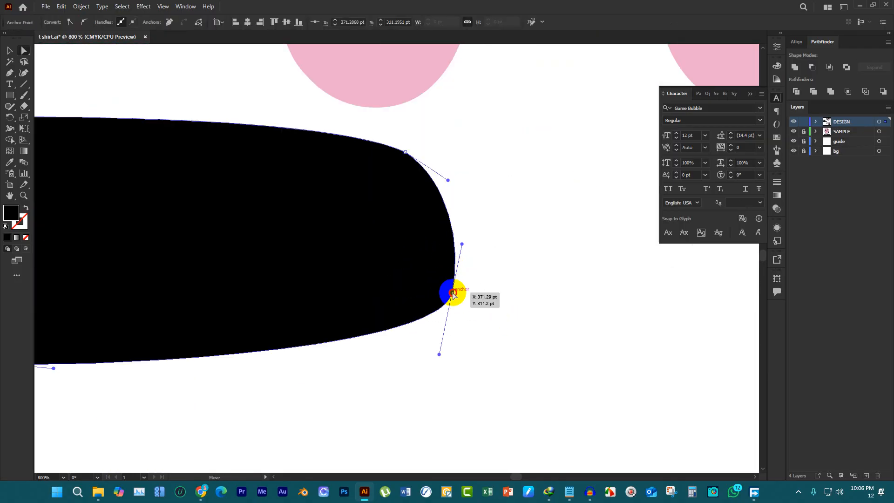
left_click_drag(440, 355, 375, 417)
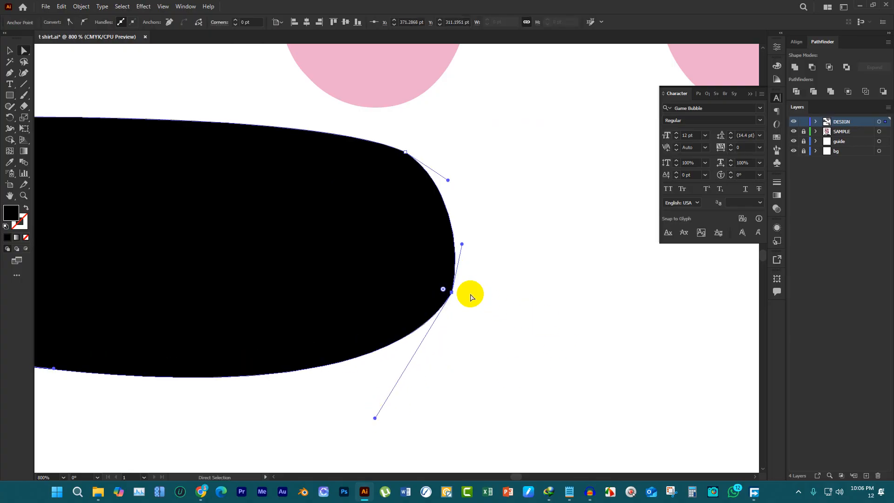
Round the lower-right corner of the T's crossbar to a radius of about 26 pt
left_click_drag(443, 289, 233, 230)
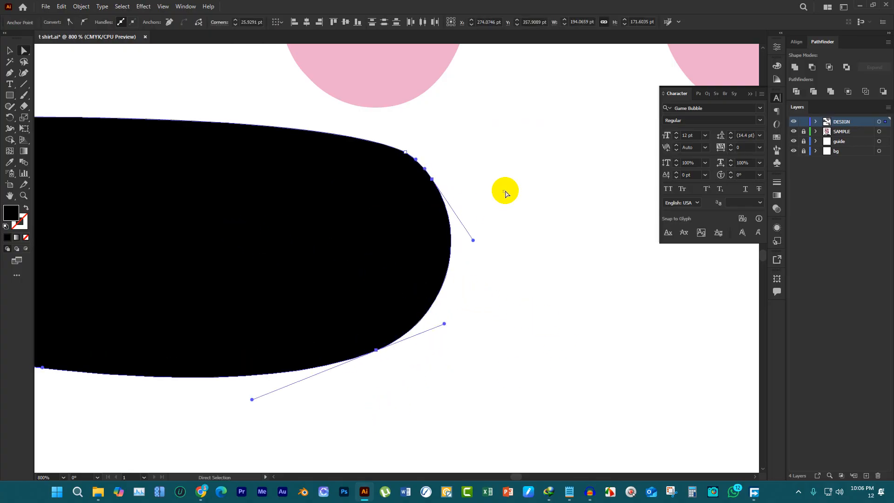
left_click(521, 201)
scroll(547, 214, "down", 3)
scroll(485, 181, "up", 5)
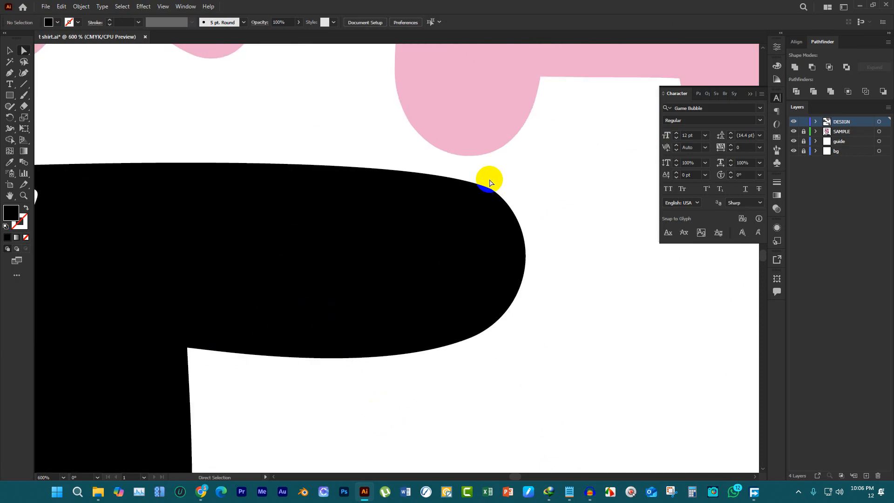
Soften the upper-right corner of the T's crossbar so its end curves smoothly
left_click_drag(488, 180, 535, 220)
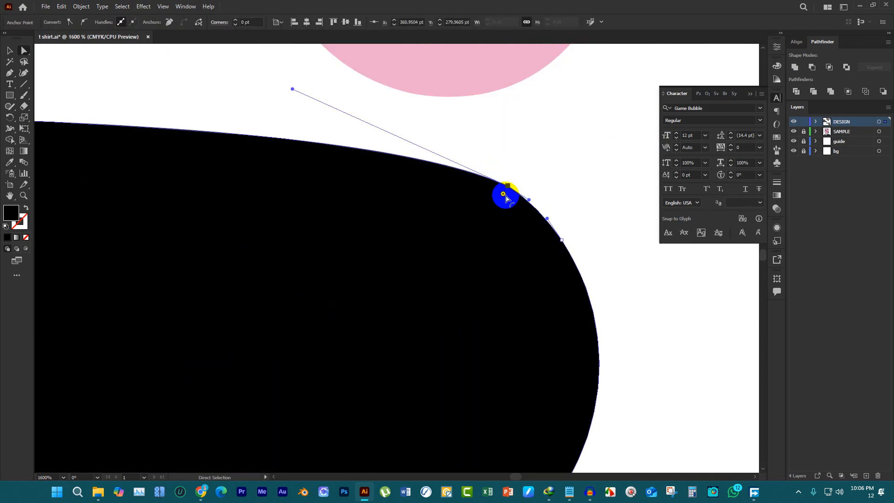
left_click(556, 160)
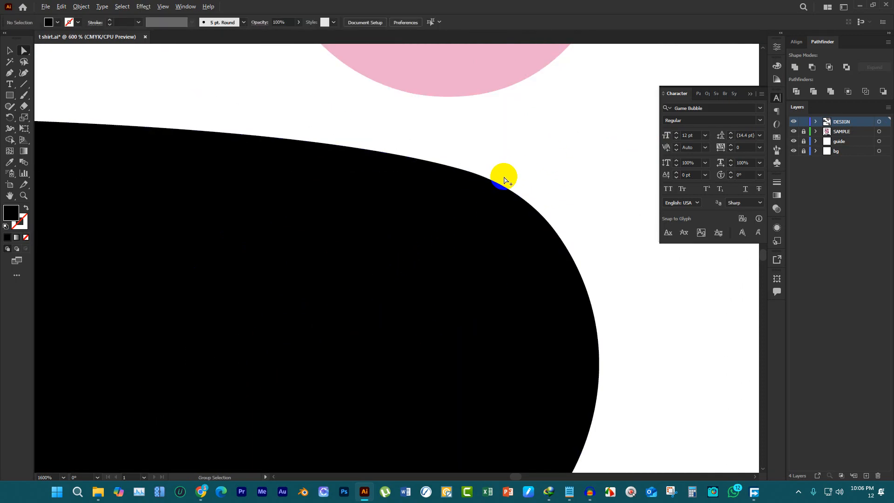
scroll(500, 175, "down", 3)
scroll(399, 178, "down", 4)
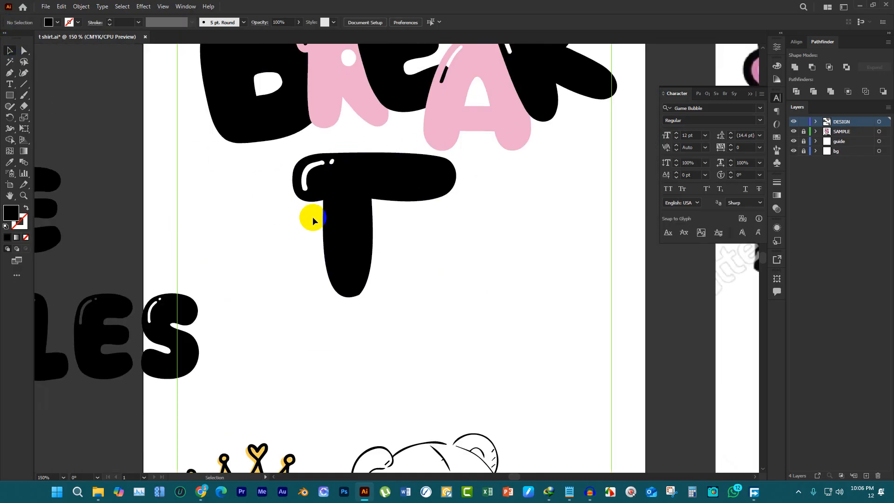
scroll(308, 238, "down", 1)
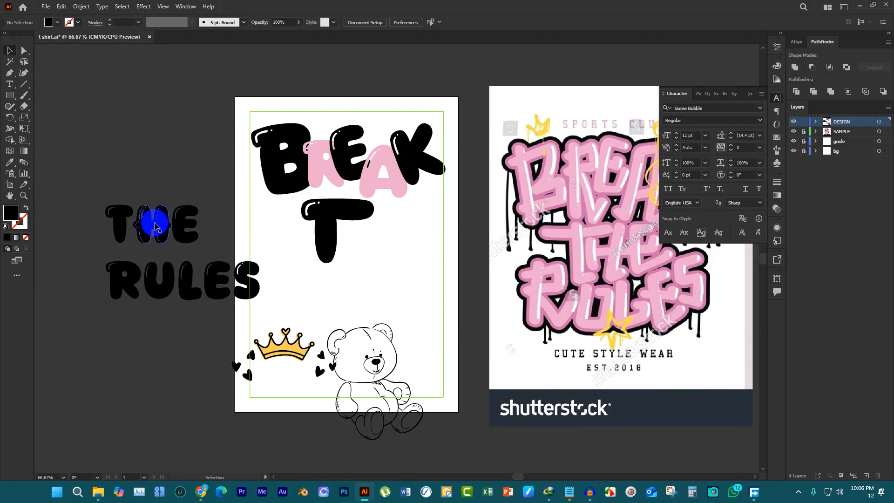
Remove the leftover T beside the artboard and place an enlarged copy of the H beneath the T's crossbar
left_click(116, 215)
left_click_drag(116, 215, 344, 223)
scroll(381, 255, "up", 3)
left_click_drag(371, 268, 402, 302)
mouse_move(367, 247)
left_mouse_down()
mouse_move(351, 236)
mouse_move(358, 236)
left_mouse_up()
left_click(477, 231)
scroll(477, 230, "down", 1)
Select the lower anchor points of the H and simplify its path with a 75% curve and a 150° corner point angle threshold
left_click(10, 73)
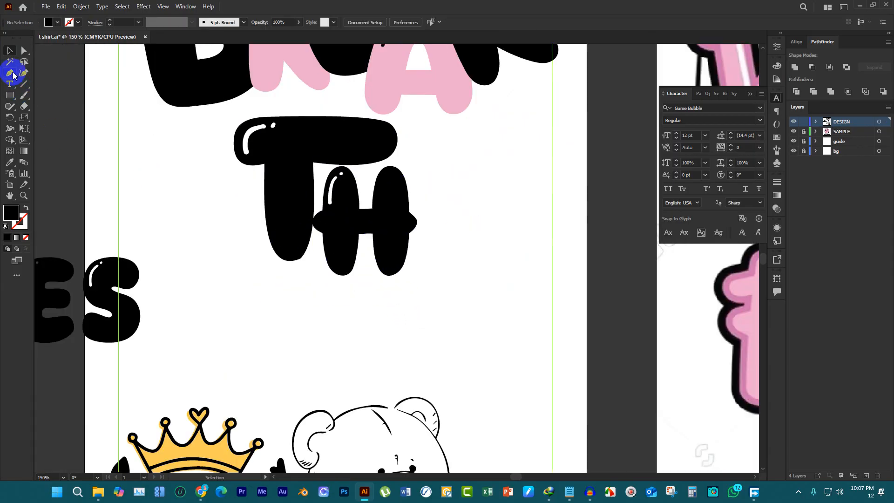
scroll(385, 247, "up", 2)
left_click_drag(514, 352, 240, 269)
scroll(405, 298, "down", 1)
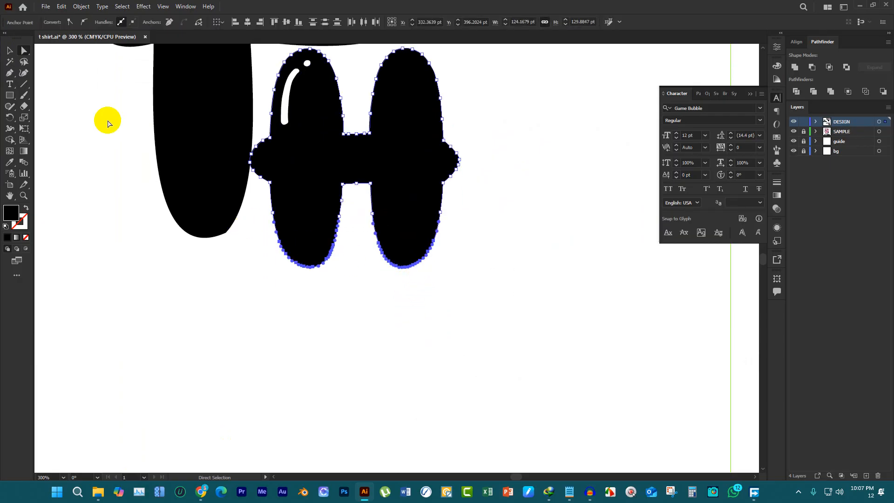
left_click(10, 51)
left_click(390, 171)
scroll(389, 169, "up", 1)
right_click(411, 156)
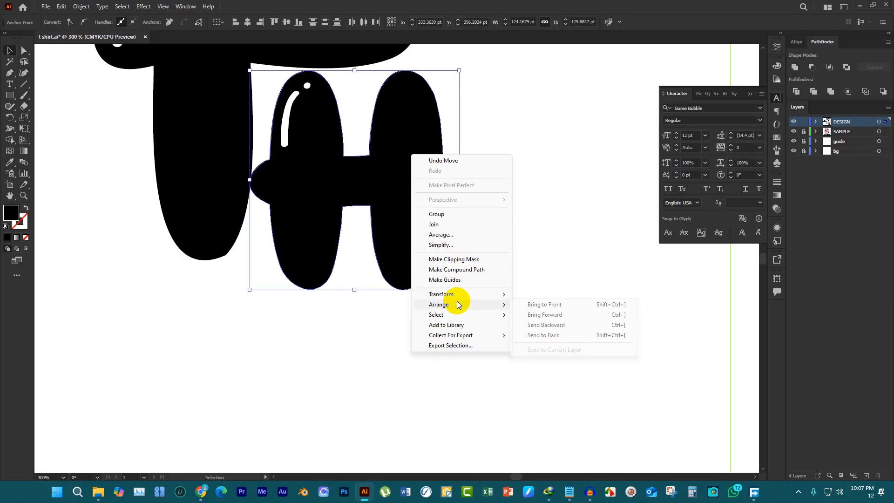
left_click(461, 245)
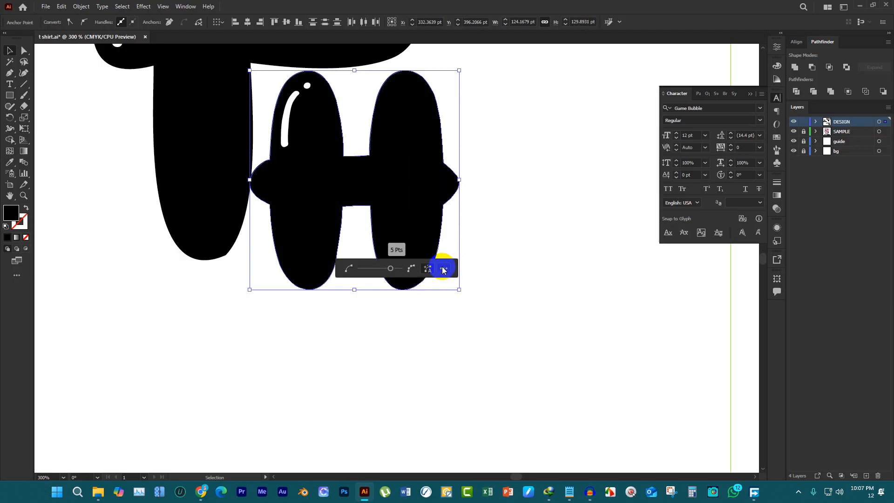
left_click(443, 268)
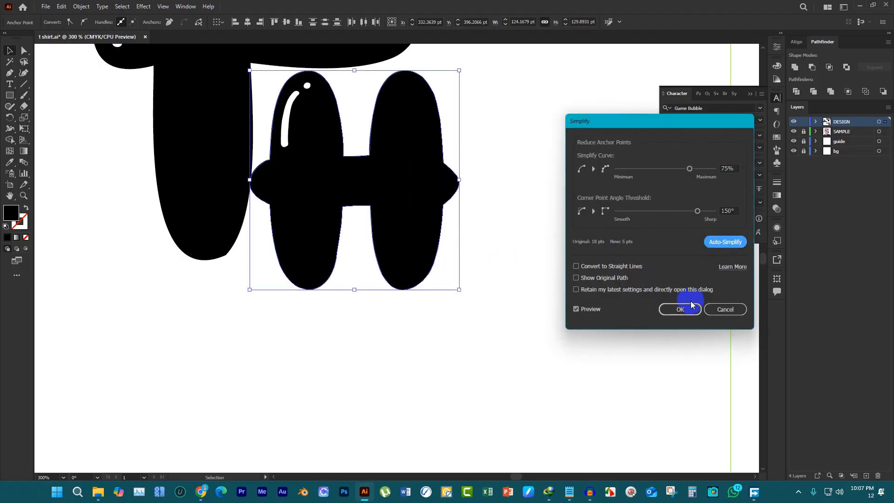
left_click(691, 305)
Lengthen both legs of the H by shifting their lower anchor points down 30 pt
left_click(18, 50)
left_click_drag(543, 377, 264, 210)
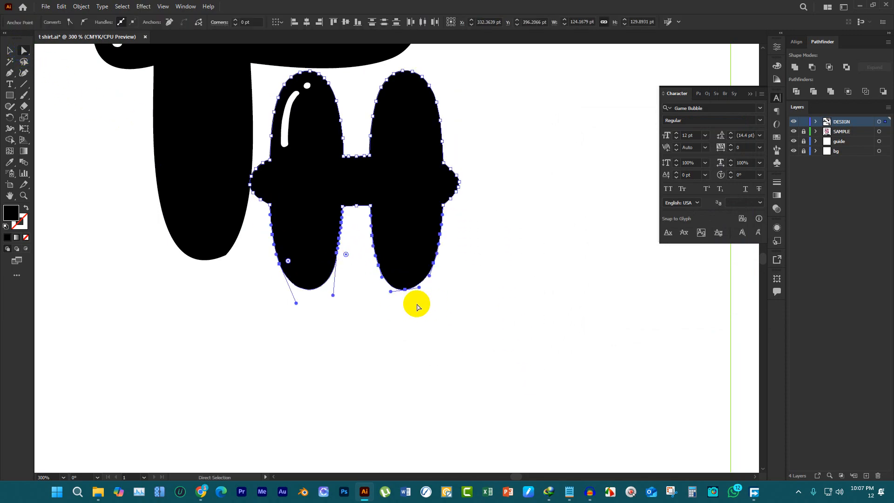
scroll(397, 283, "down", 1)
scroll(429, 129, "up", 2)
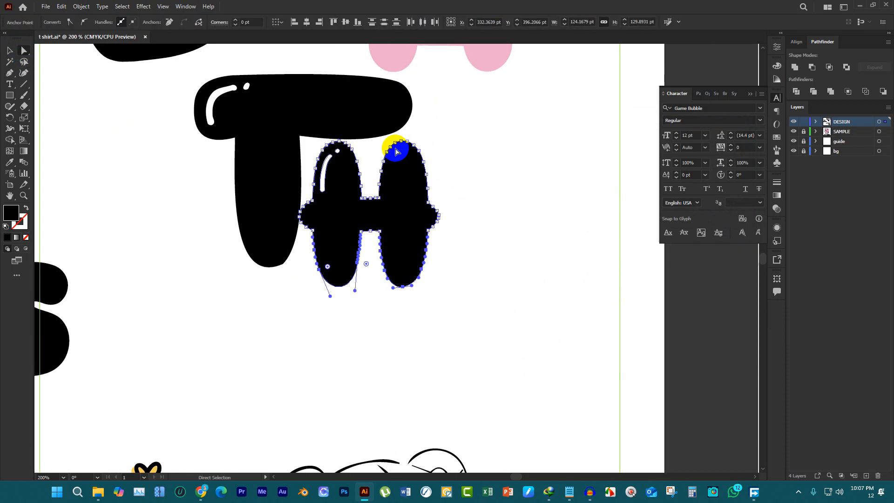
key("shift+Down")
key("shift+Down")
key("shift+Down")
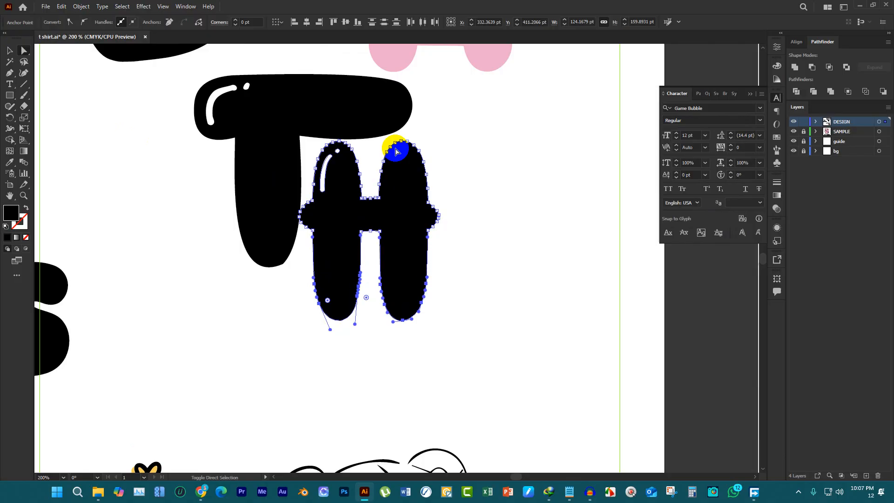
left_click(495, 149)
Delete the leftover H beside the artboard, and place the E beside the new H, enlarged to about 97 × 144 pt
scroll(529, 158, "down", 1)
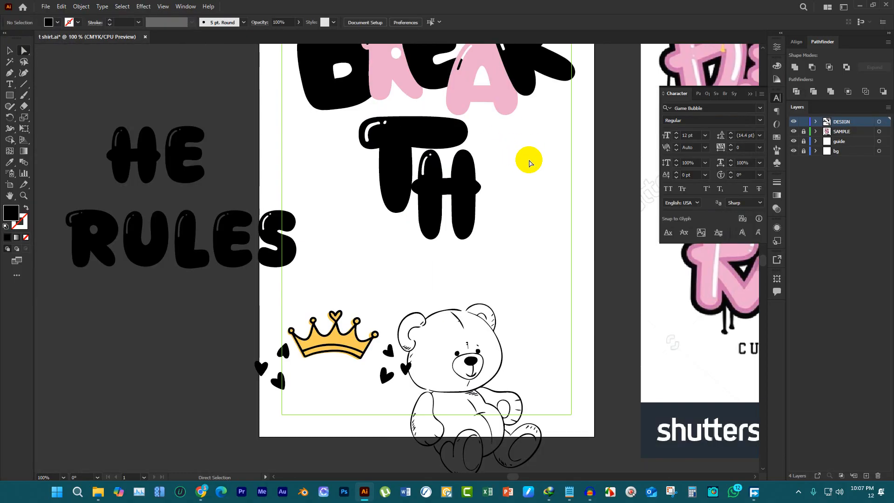
scroll(404, 181, "up", 1)
left_click(137, 159)
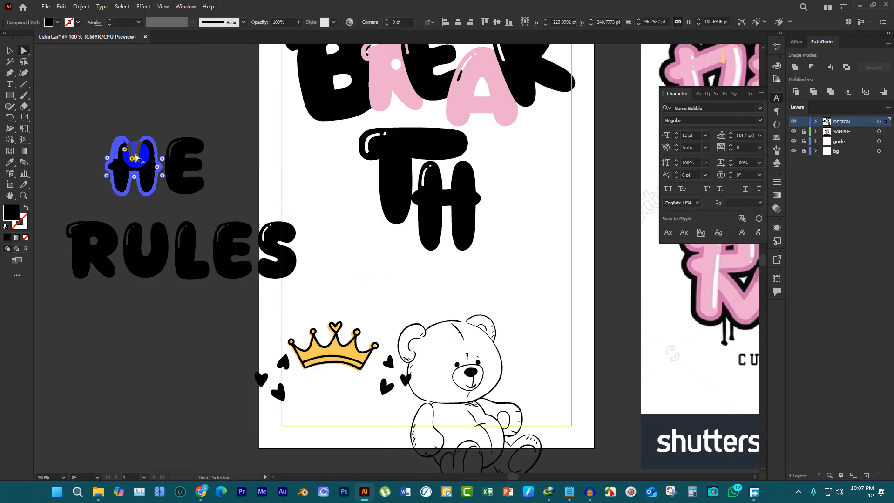
key("Delete")
left_click_drag(178, 160, 511, 109)
scroll(500, 166, "up", 3)
left_click_drag(488, 190, 513, 192)
left_click_drag(531, 354, 540, 392)
key("ctrl+z")
mouse_move(529, 355)
left_mouse_down()
mouse_move(534, 375)
mouse_move(538, 368)
left_mouse_up()
key("ctrl+z")
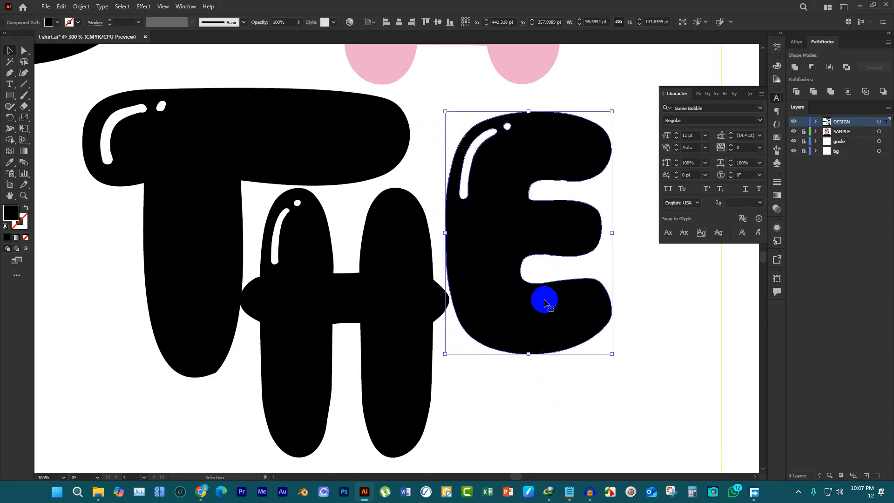
Stretch the E of THE downward to a height of about 187 pt, keeping its width
left_click_drag(538, 379, 538, 430)
scroll(471, 333, "down", 1)
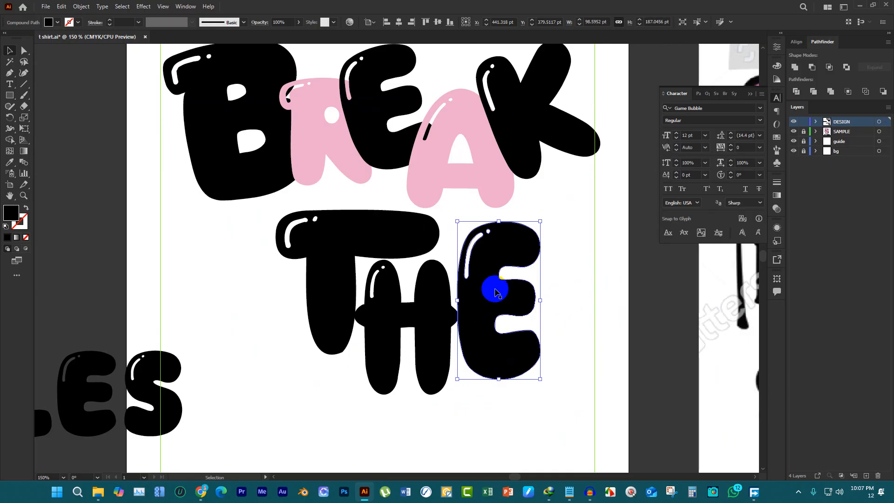
left_click(558, 290)
scroll(398, 288, "down", 2)
scroll(421, 270, "down", 1)
scroll(426, 263, "up", 2)
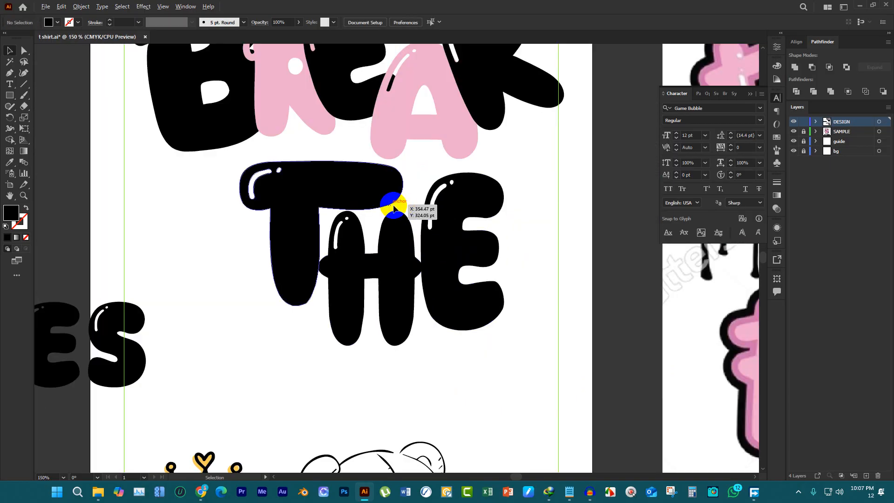
Move the crown, hearts and teddy bear off the artboard to the empty canvas on its left side
scroll(385, 201, "down", 2)
left_click_drag(231, 326, 423, 420)
left_click_drag(422, 352, 200, 378)
left_click(135, 212)
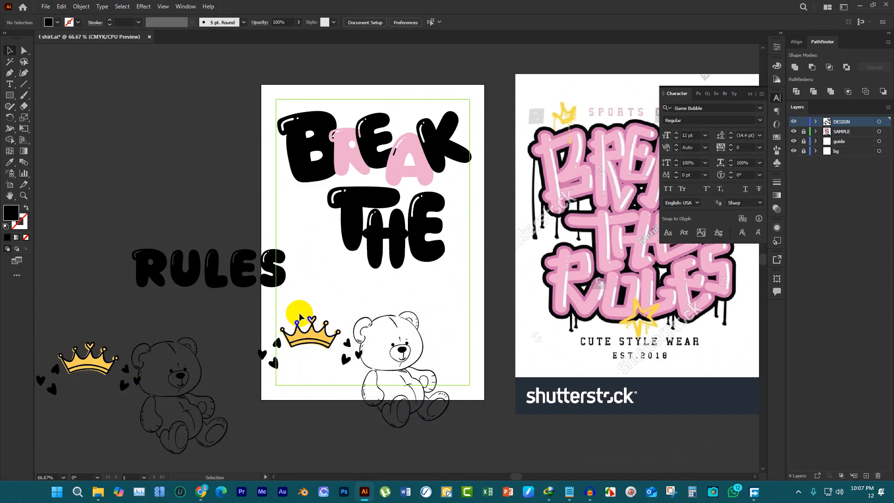
left_click_drag(305, 354, 104, 336)
Move the RULES lettering onto the artboard below the word THE
left_click(186, 267)
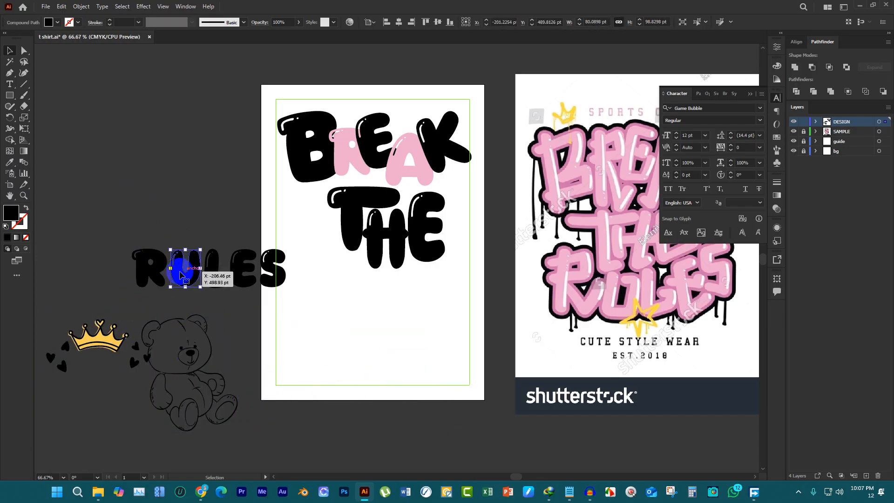
left_click_drag(129, 236, 425, 326)
scroll(369, 280, "up", 3)
left_click(350, 296)
scroll(351, 298, "down", 1)
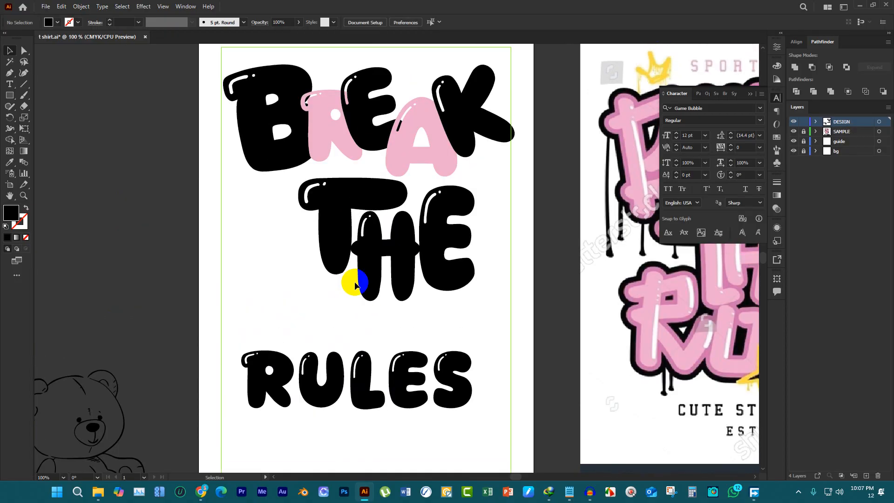
scroll(335, 247, "up", 2)
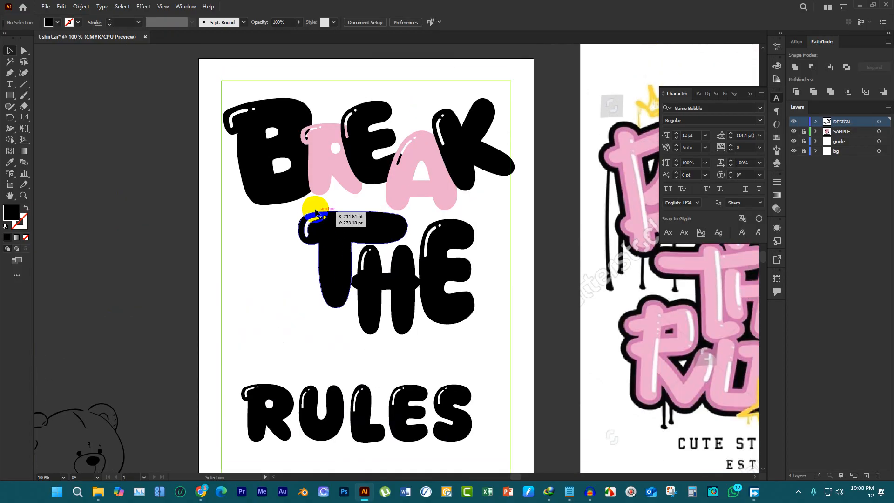
scroll(312, 209, "down", 1)
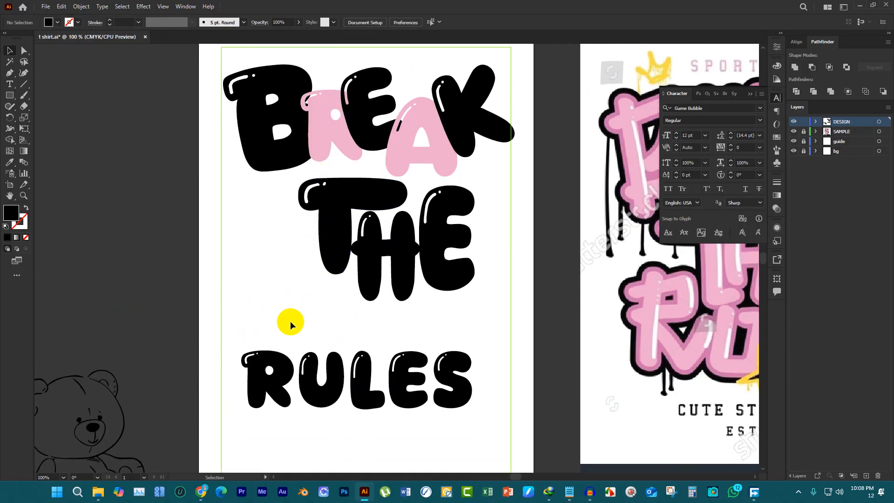
Enlarge the R of RULES to about 201 × 220 pt just left of the T's stem, and shift ULES to the right
left_click(283, 369)
left_click_drag(269, 352, 282, 235)
left_click(418, 381)
left_click_drag(417, 378, 473, 375)
Simplify the path of the large R of RULES, accepting the offered settings
scroll(288, 316, "up", 2)
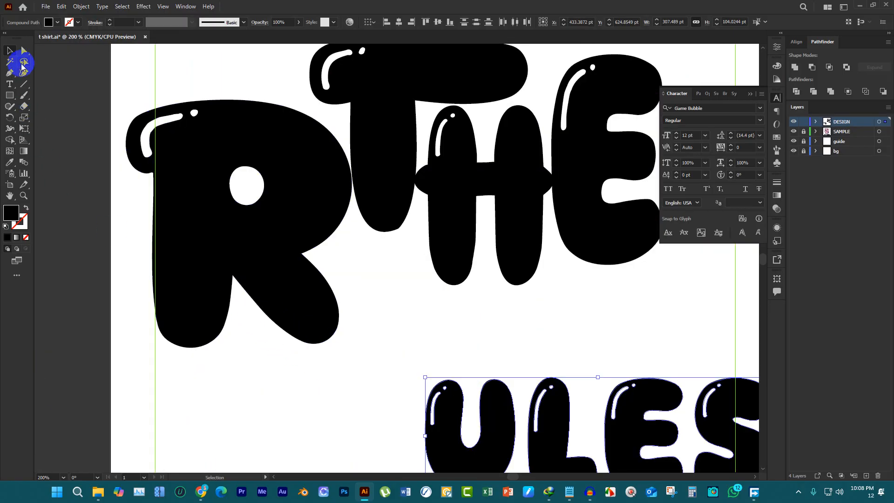
right_click(181, 143)
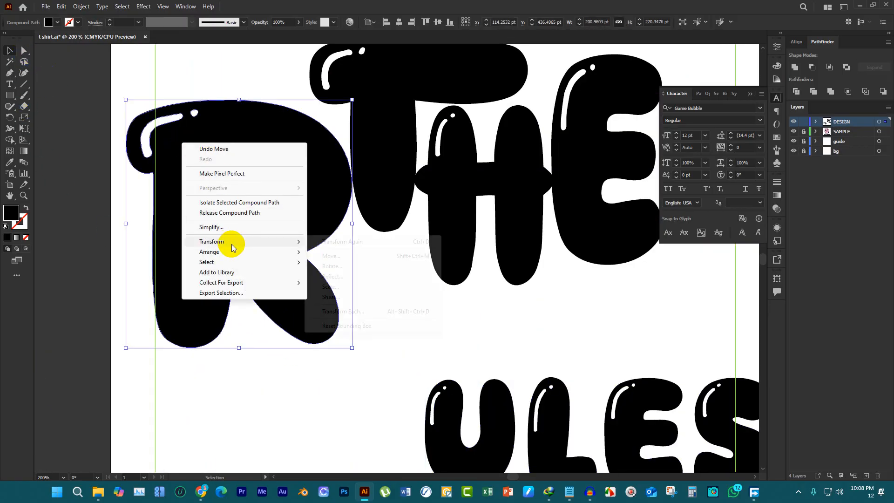
left_click(233, 227)
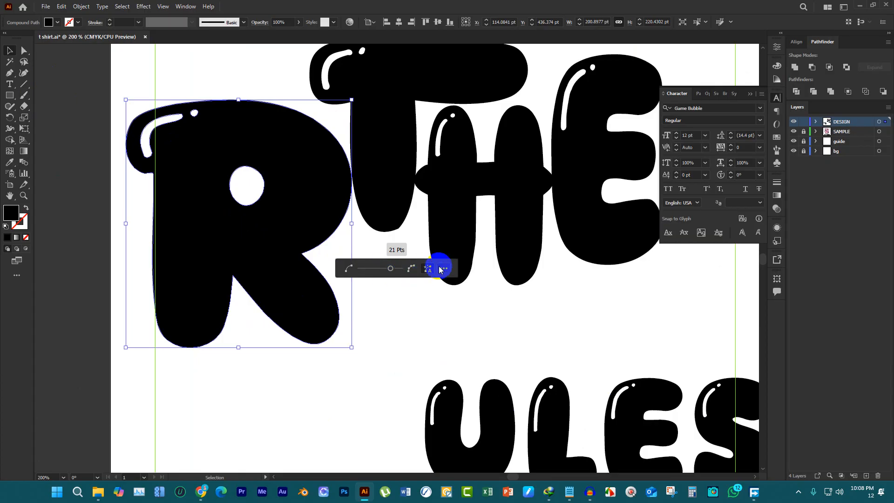
left_click(443, 268)
left_click(680, 309)
left_click(181, 129)
left_click(40, 83)
Lengthen the legs of the large R by pulling their anchor points down until the letter is about 295 pt tall
left_click(24, 50)
left_click_drag(403, 386, 118, 244)
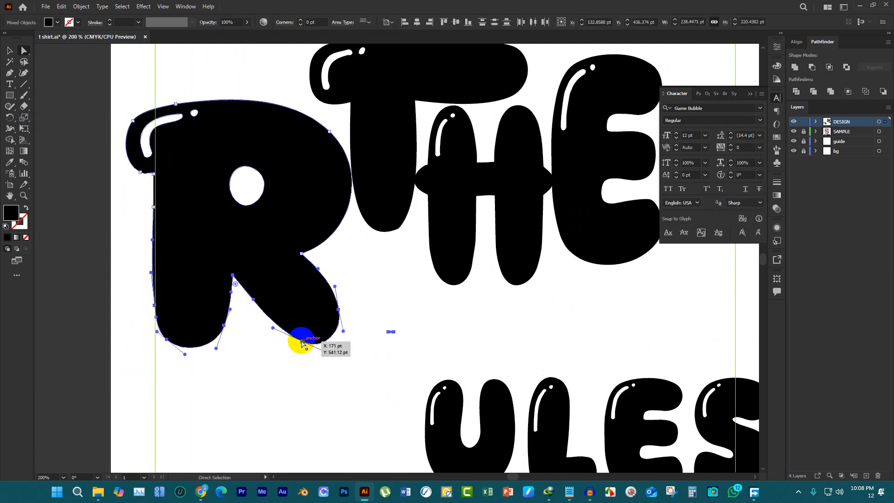
left_click_drag(306, 341, 307, 426)
left_click(383, 337)
scroll(393, 332, "down", 2)
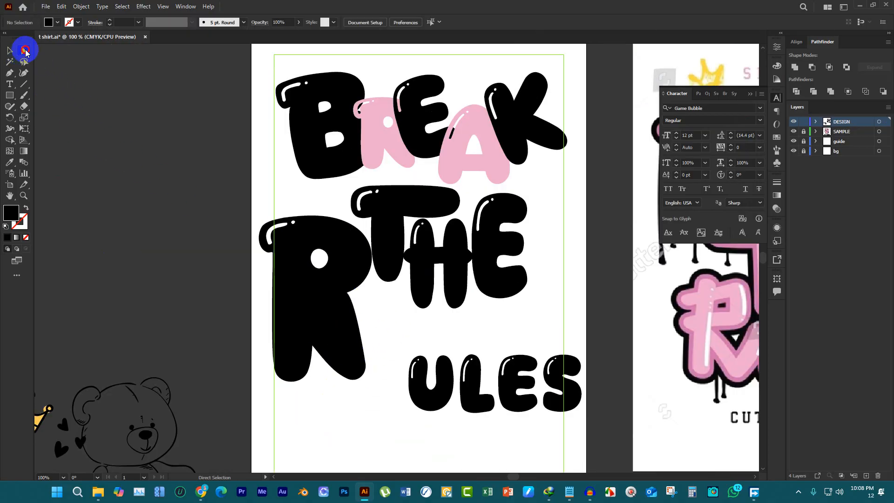
Round the large R's right-side notch to a radius of about 4.6 pt, and round the inner corner between its legs
left_click(335, 285)
scroll(355, 321, "up", 2)
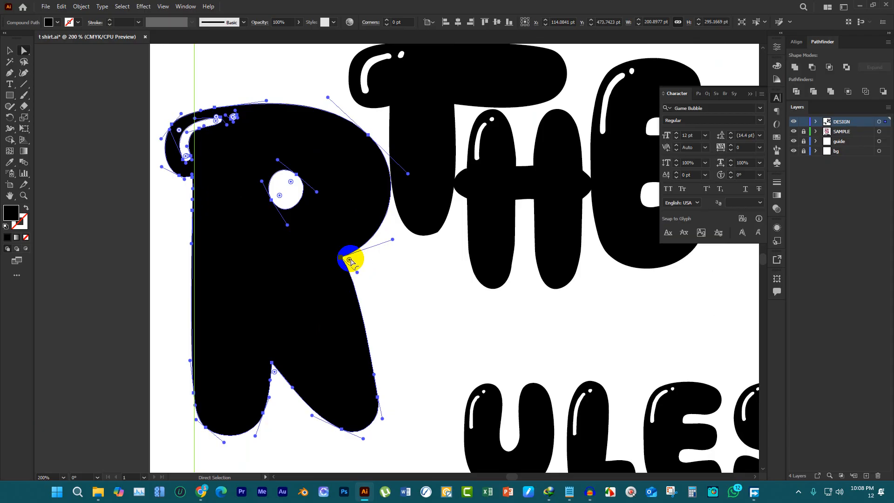
left_click_drag(350, 260, 343, 289)
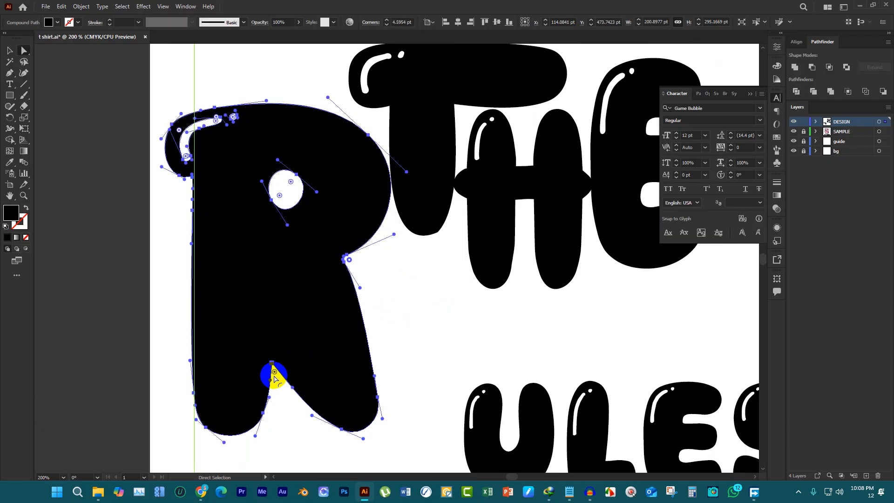
left_click_drag(274, 376, 274, 381)
left_click(118, 260)
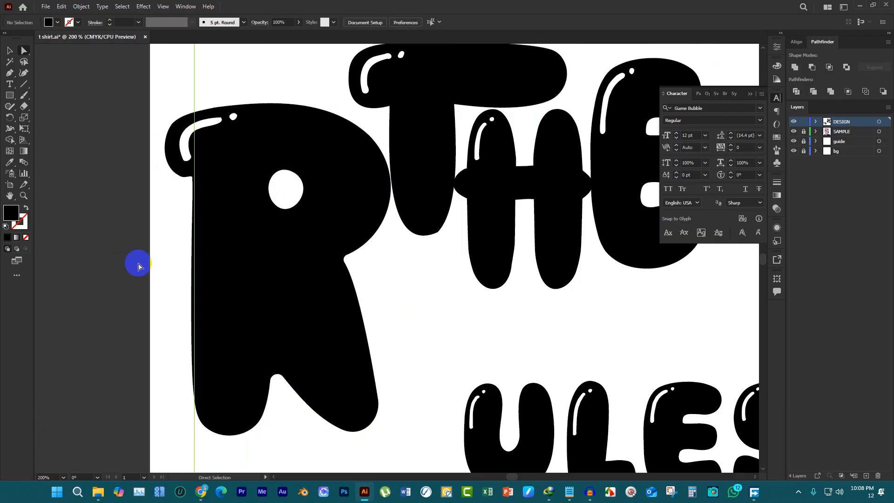
scroll(197, 244, "down", 2)
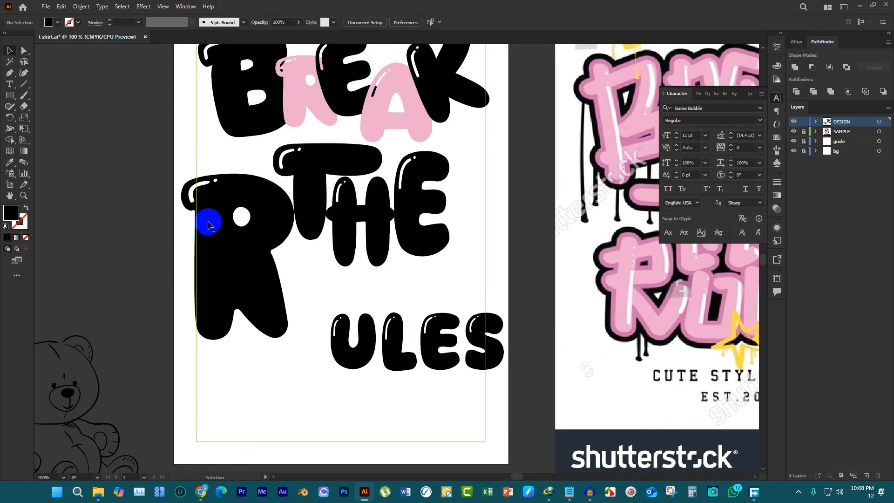
Fit the U of RULES against the large R's right leg, enlarged and tilted counterclockwise
left_click_drag(348, 359, 341, 308)
scroll(320, 305, "up", 1)
scroll(341, 295, "up", 2)
left_click_drag(344, 257, 307, 243)
left_click_drag(299, 315, 266, 319)
Move the L of RULES against the right side of the tilted U and enlarge it
left_click_drag(444, 405, 319, 256)
left_click_drag(298, 331, 321, 367)
scroll(445, 329, "down", 2)
Move the E and S of RULES up close beside the L
left_click_drag(526, 363, 384, 277)
left_click_drag(612, 358, 471, 261)
left_click(409, 329)
Enlarge the S of RULES and fit it beneath the E of THE as the large closing letter
left_click_drag(482, 363, 480, 471)
left_click_drag(449, 269, 494, 231)
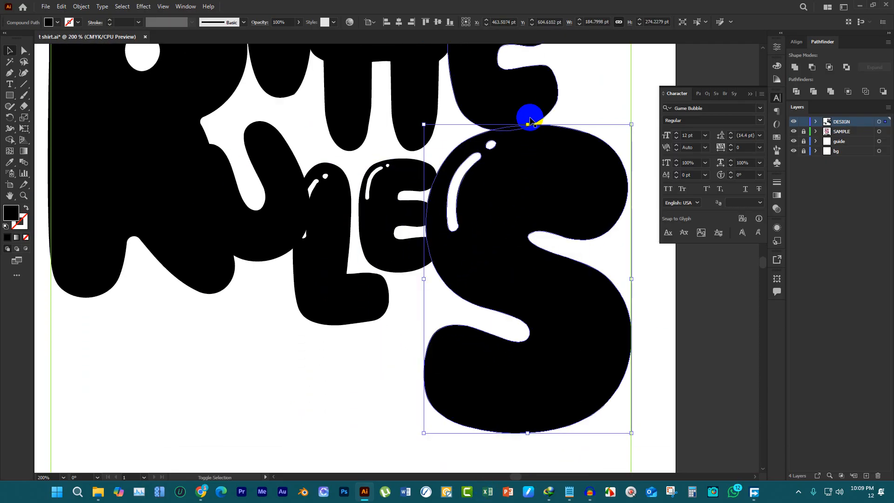
left_click_drag(527, 127, 523, 205)
left_click_drag(509, 249, 498, 198)
scroll(465, 202, "down", 2)
left_click(481, 317)
scroll(442, 316, "up", 3)
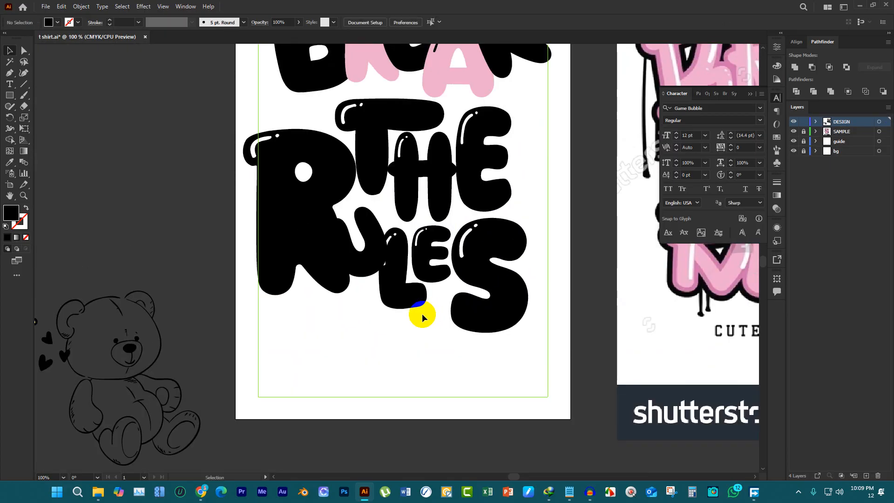
Recolor the U of RULES with the pink sampled from the R of BREAK
left_click(335, 296)
scroll(384, 307, "up", 3)
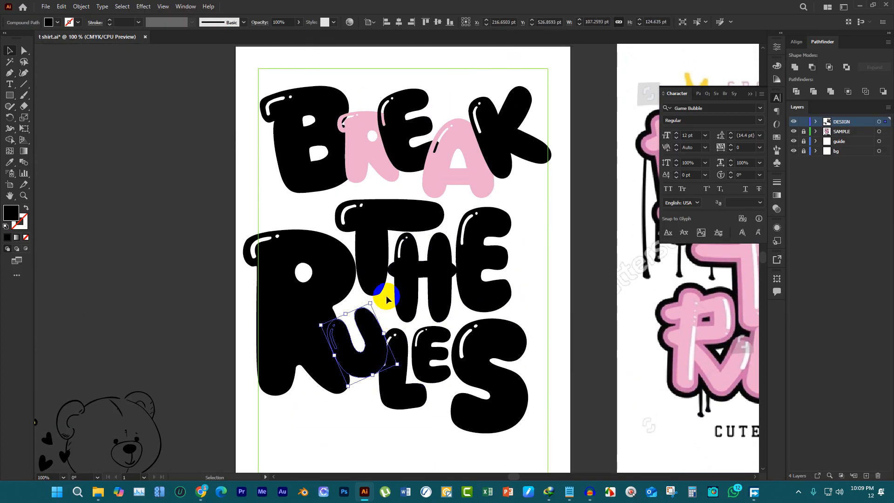
key("i")
left_click(359, 159)
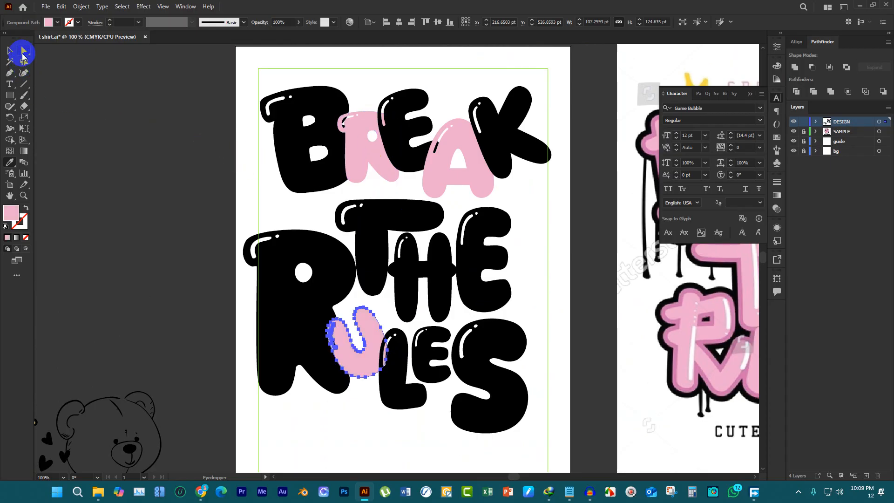
Examine the arranged BREAK THE RULES lettering up close and as a whole, focusing on where letters overlap
left_click(12, 51)
left_click(243, 175)
scroll(239, 175, "up", 2)
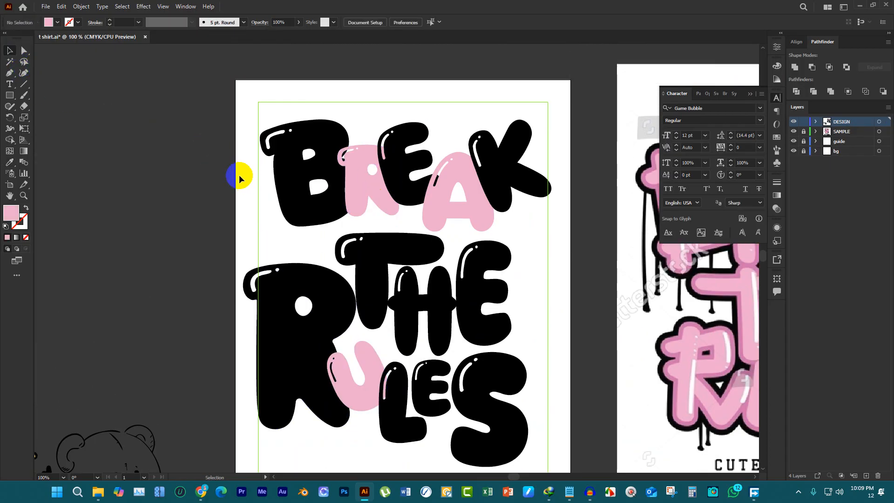
scroll(222, 175, "up", 2)
scroll(491, 315, "up", 2)
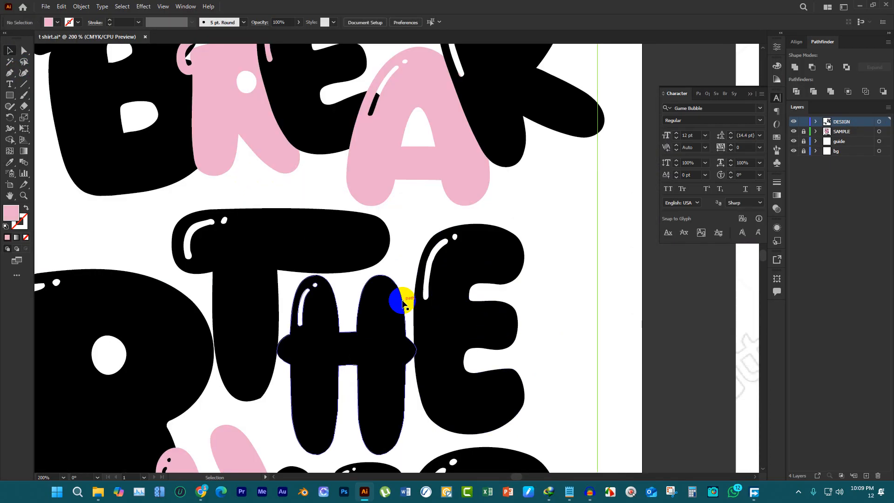
scroll(392, 289, "down", 2)
scroll(375, 245, "up", 2)
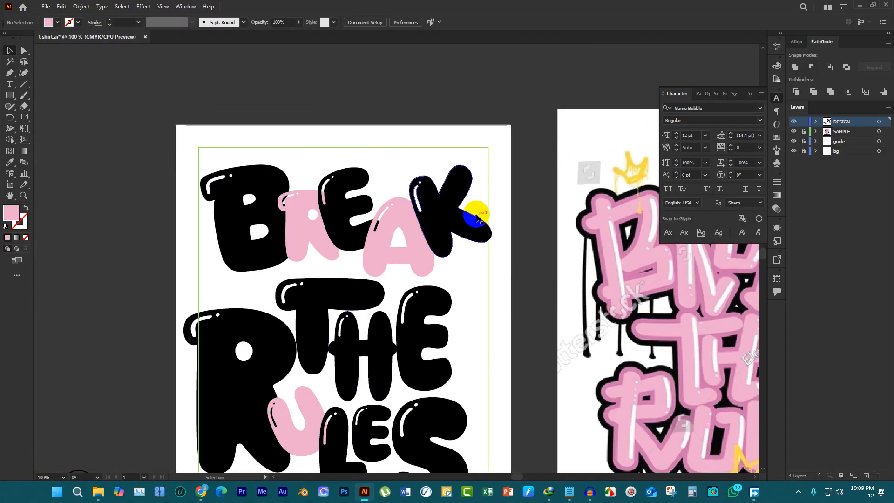
scroll(349, 200, "down", 6)
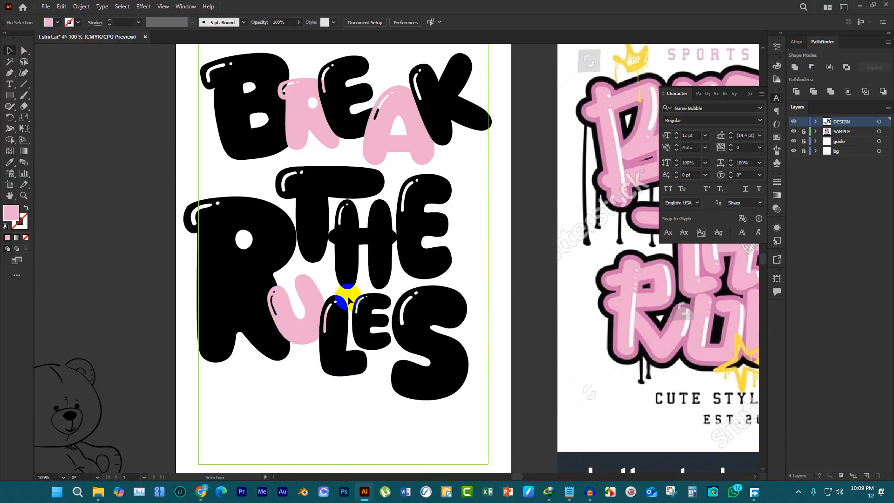
scroll(329, 291, "up", 1)
scroll(329, 292, "up", 2)
left_click(321, 191)
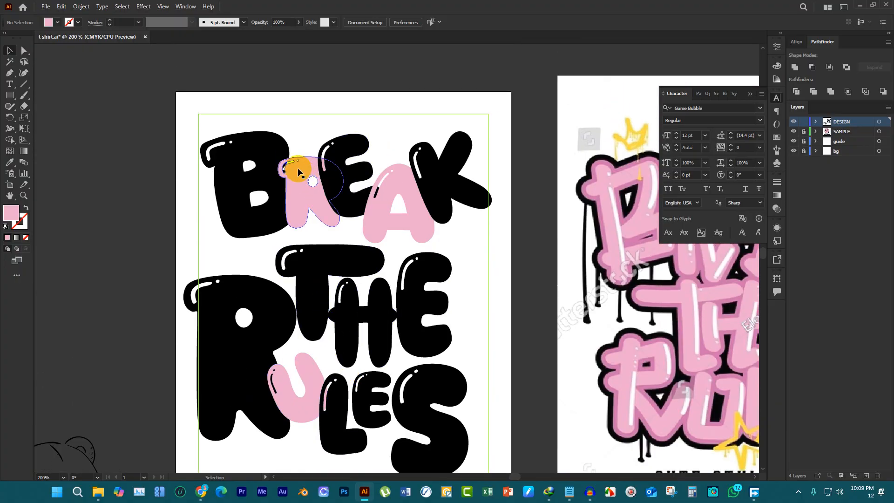
scroll(298, 171, "up", 2)
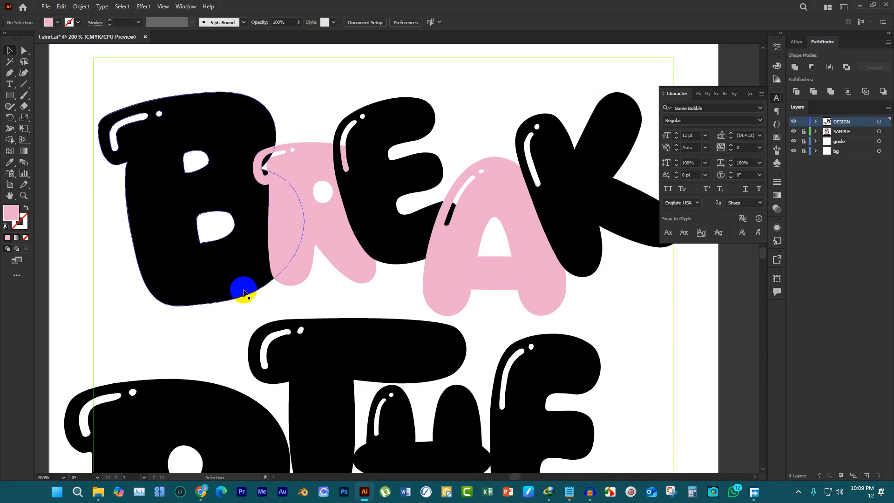
Try to erase the edge of the B beside the pink R of BREAK with a smaller Eraser
left_click(24, 107)
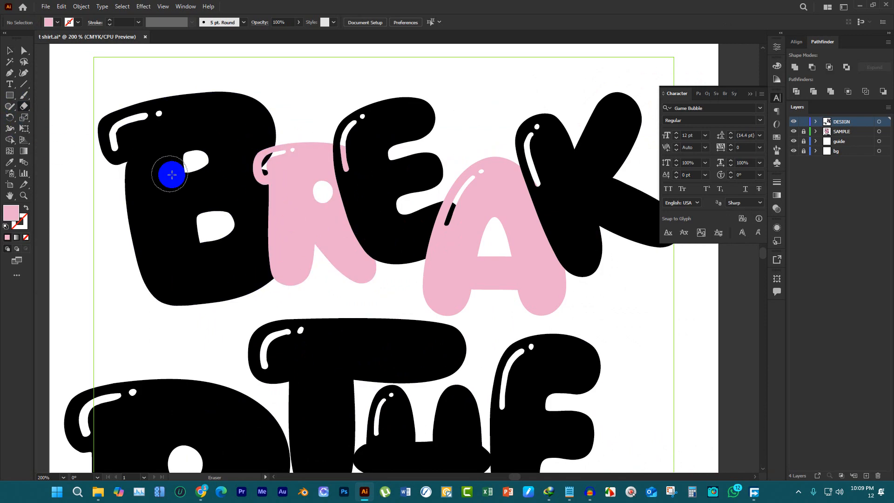
scroll(189, 179, "up", 2)
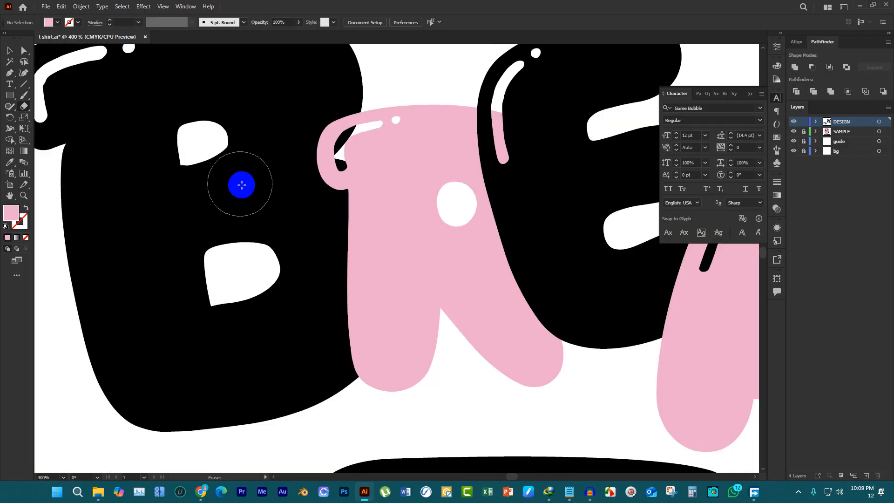
key("bracketleft")
key("bracketleft")
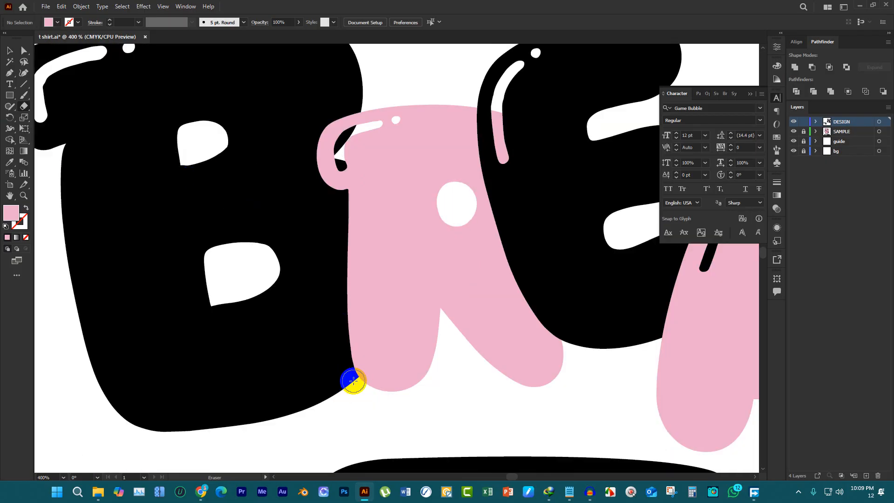
mouse_move(354, 376)
left_mouse_down()
mouse_move(345, 349)
mouse_move(361, 264)
left_mouse_up()
Draw a closed Pen shape along the seam between the B and the pink R, and fill it white
left_click(9, 73)
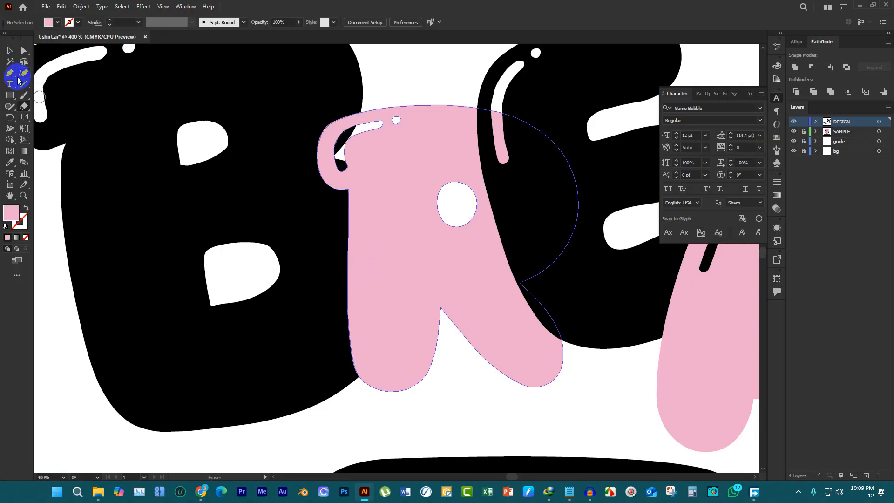
left_click_drag(349, 385, 348, 380)
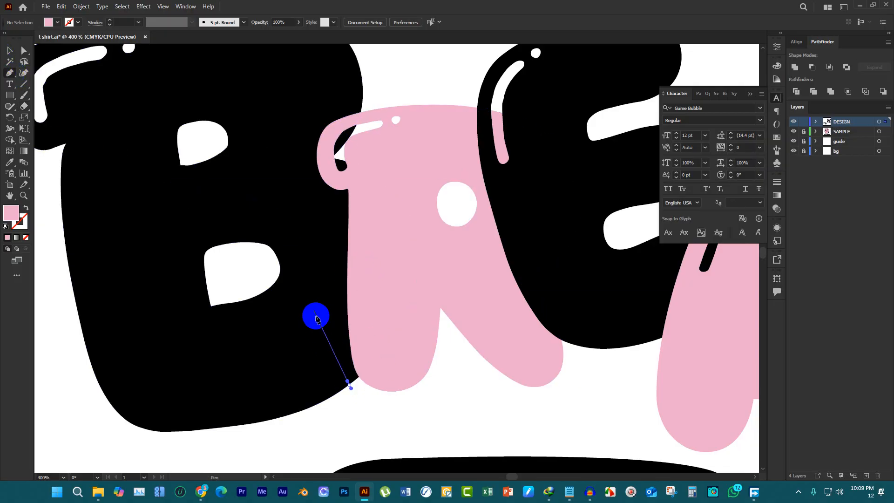
left_click_drag(343, 189, 375, 135)
left_click_drag(368, 227, 369, 235)
left_click_drag(376, 355, 376, 360)
left_click(349, 387)
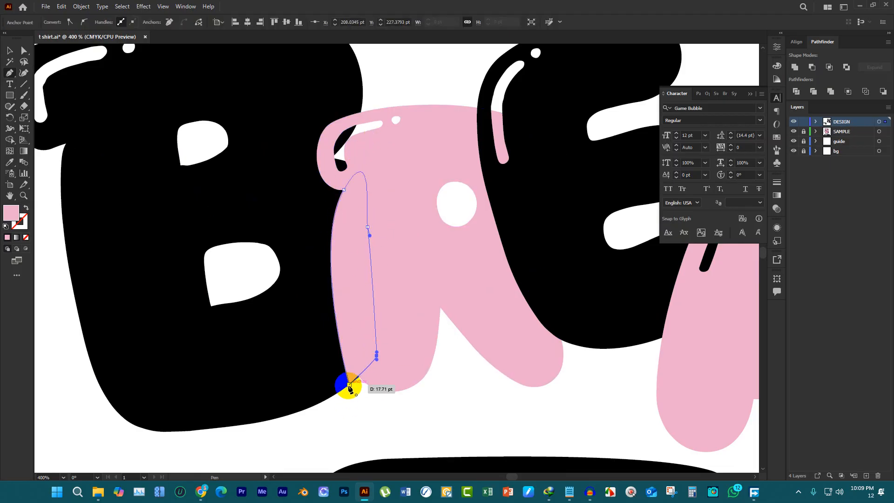
key("i")
left_click(259, 307)
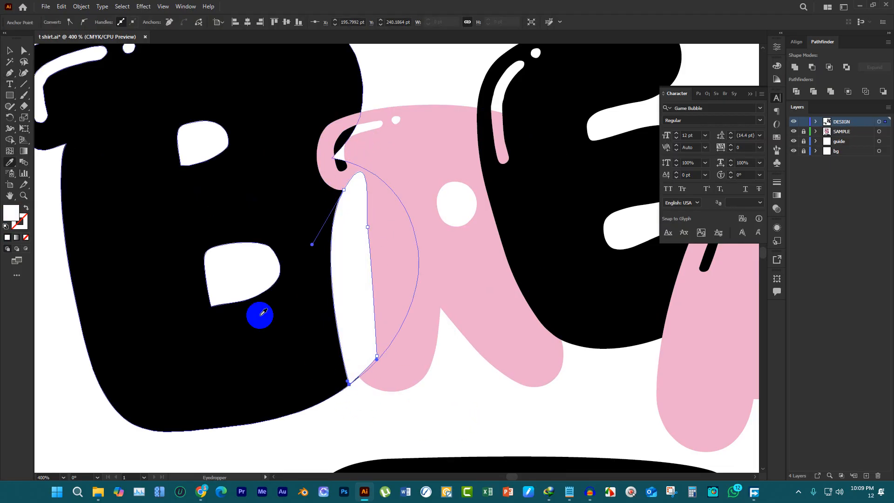
Try to cut the seam shape out of the B with the Shape Builder
left_click(9, 50)
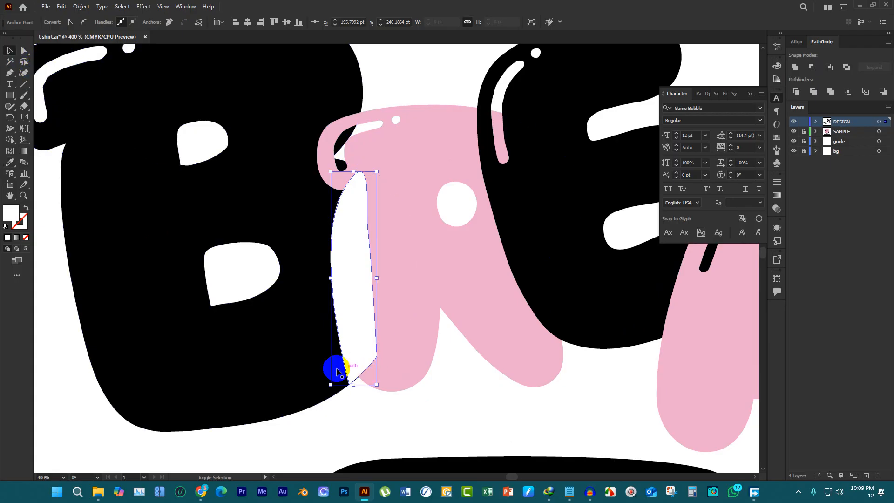
left_click(311, 362)
key("shift+m")
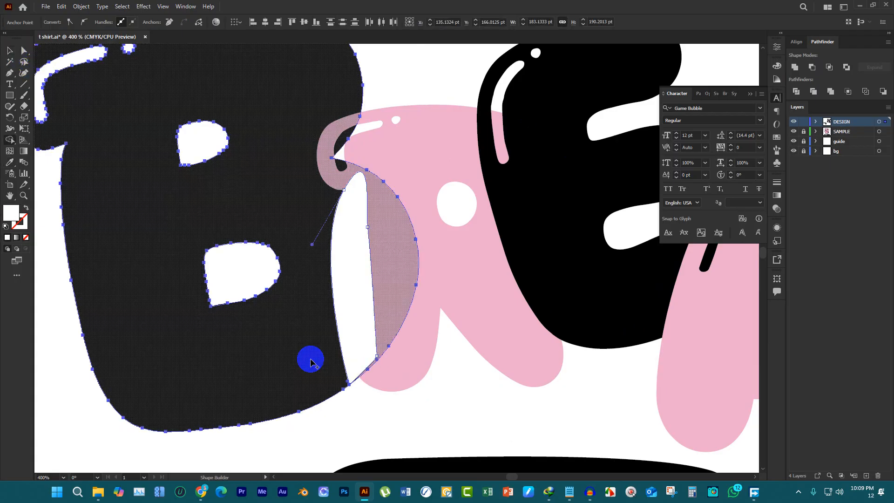
left_click(351, 313)
key("v")
key("shift+m")
key("v")
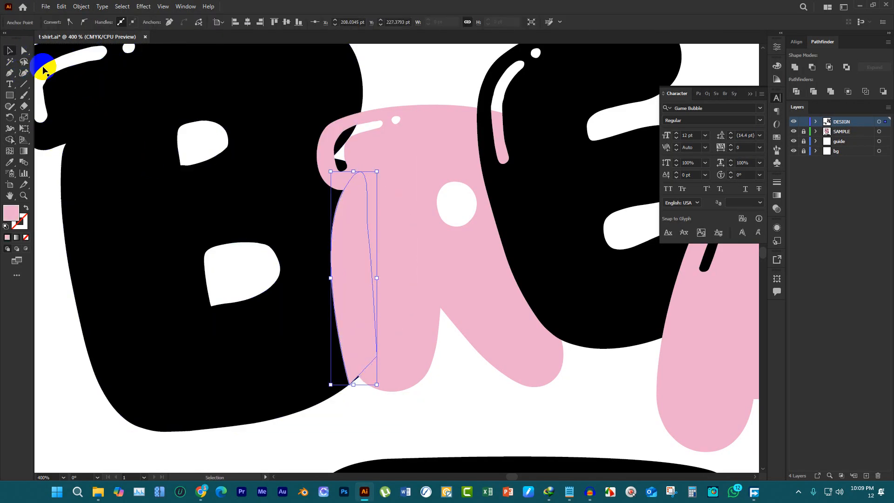
Delete the Pen shape drawn along the seam between the B and the R
scroll(329, 206, "up", 2)
left_click(328, 206)
key("Delete")
scroll(354, 233, "up", 1)
scroll(367, 254, "down", 2)
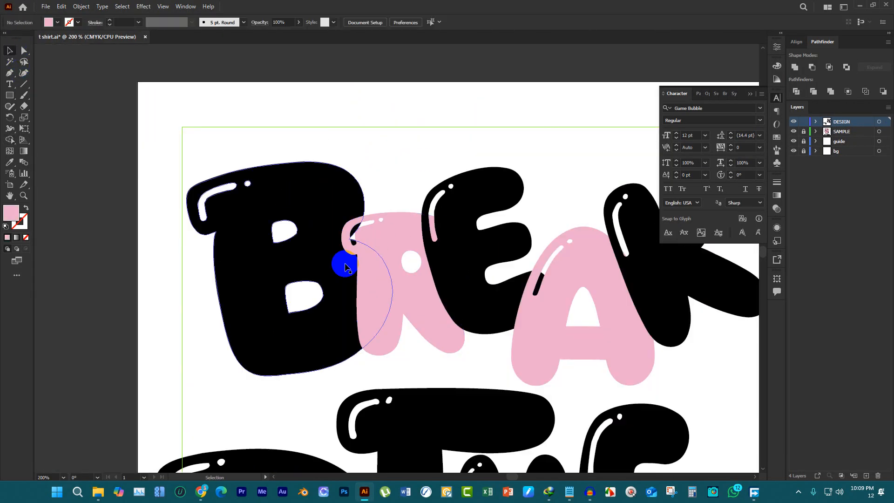
Examine how the pink R overlaps the B and the E in BREAK
scroll(371, 274, "up", 2)
scroll(336, 232, "down", 2)
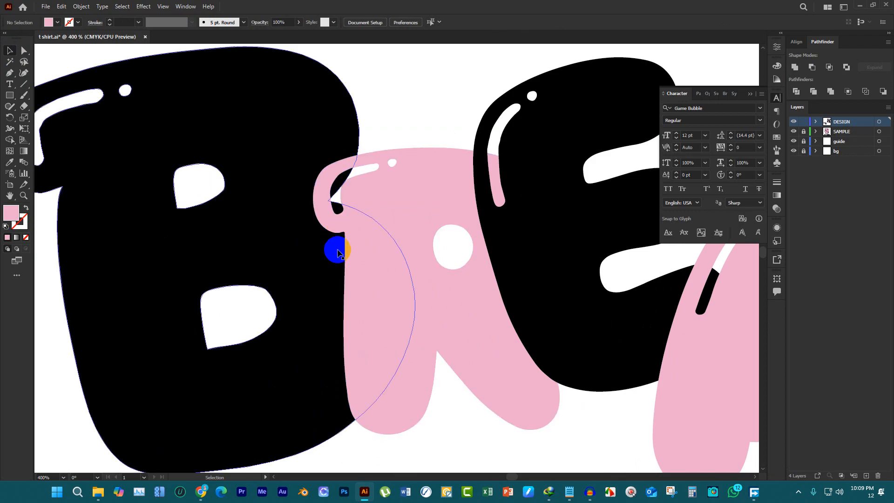
scroll(333, 249, "up", 2)
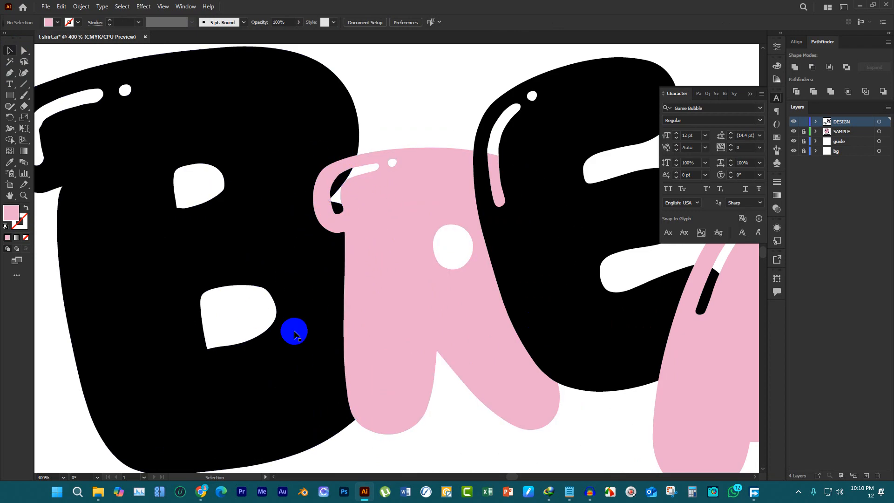
scroll(258, 300, "down", 2)
scroll(333, 266, "up", 1)
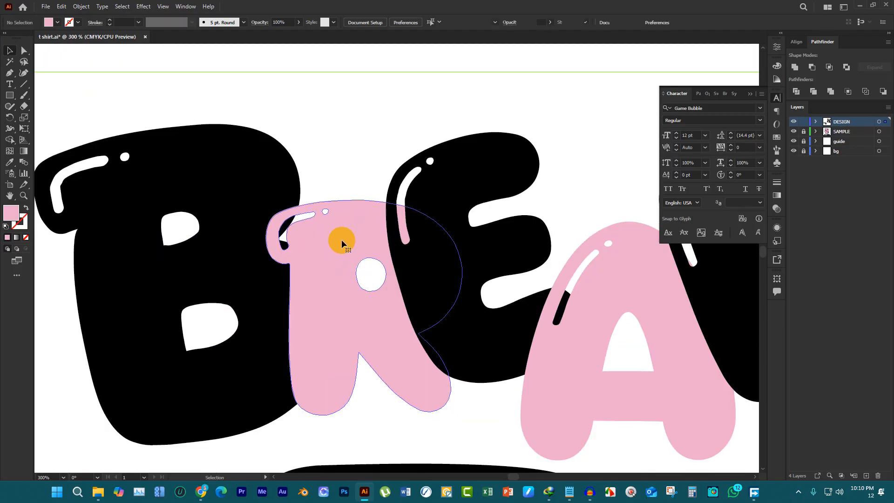
left_click(427, 292)
scroll(333, 166, "down", 2)
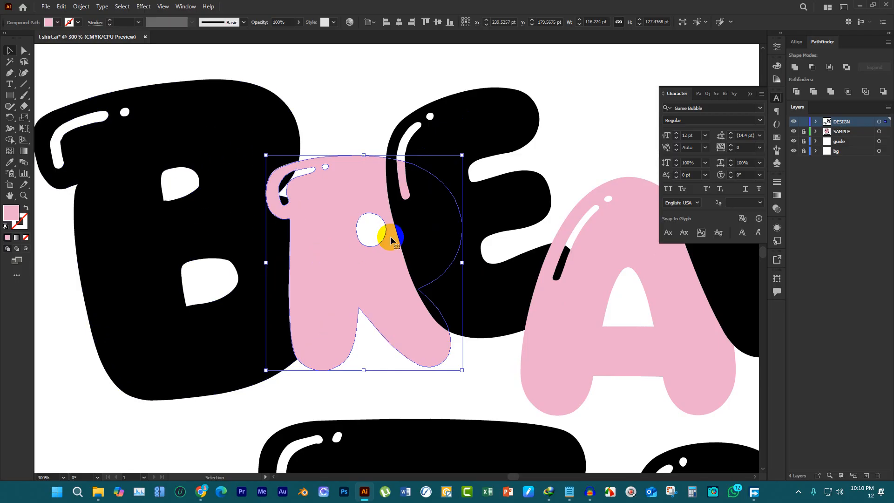
scroll(186, 196, "up", 2)
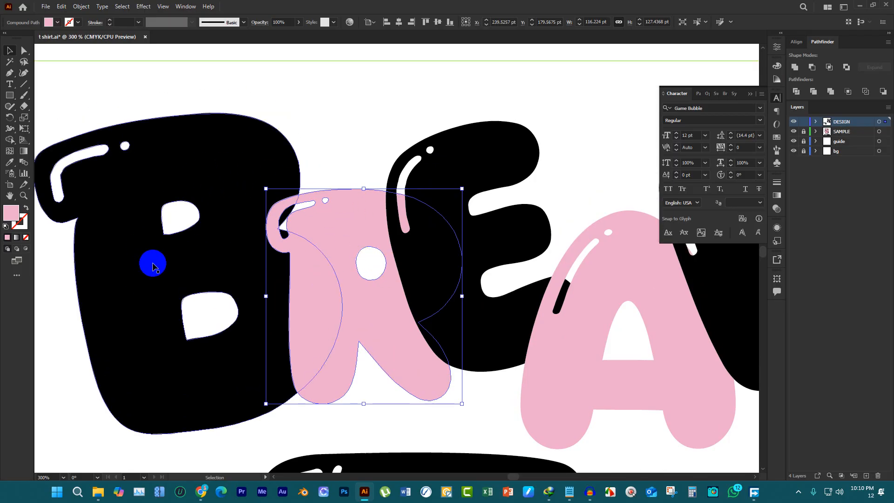
left_click(238, 160)
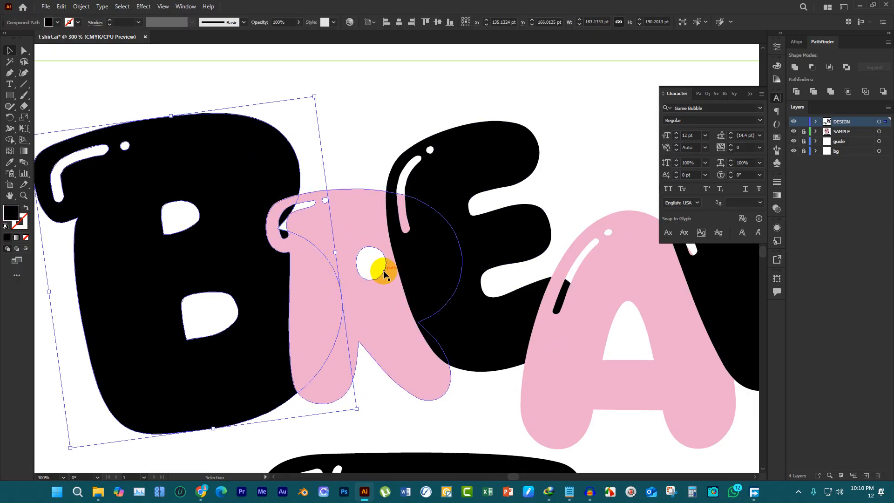
Start an Offset Path on the pink R of BREAK with Round joins
left_click(355, 222)
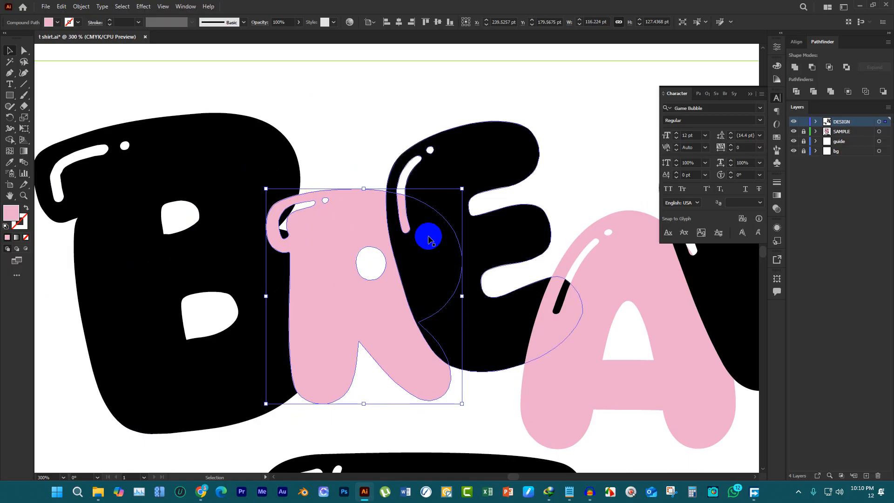
scroll(311, 228, "down", 1)
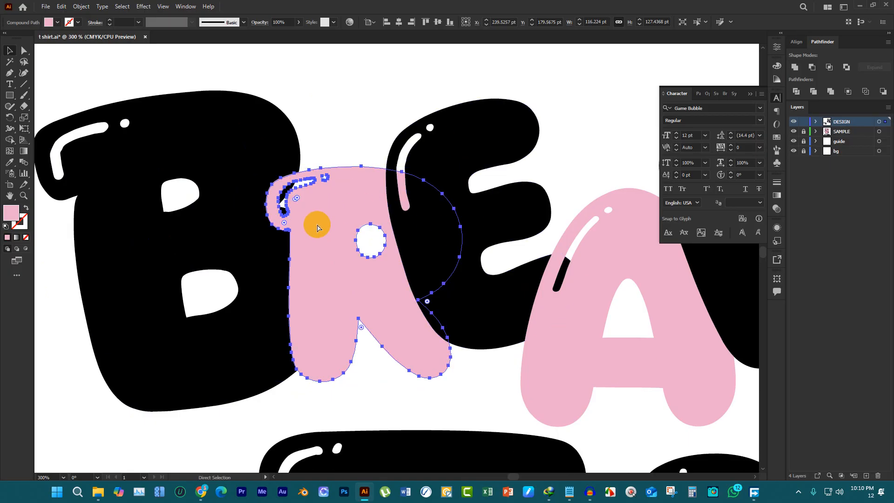
scroll(323, 219, "up", 1)
left_click(83, 6)
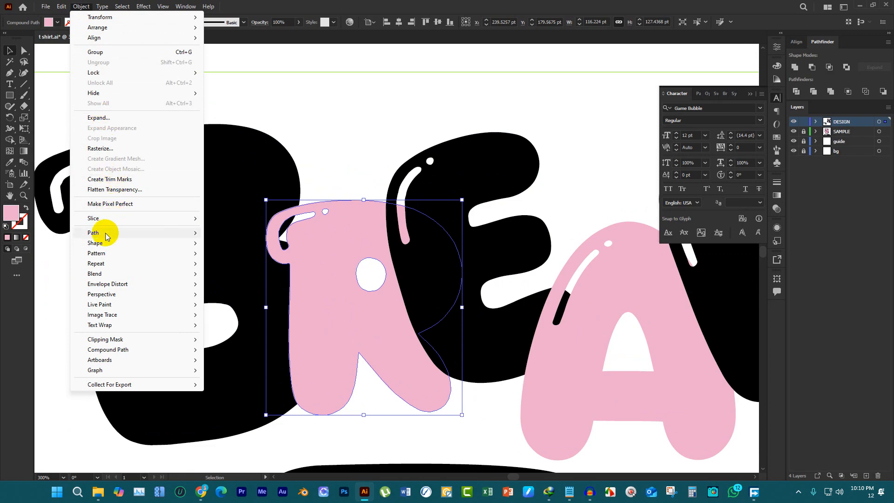
mouse_move(158, 235)
left_click(234, 267)
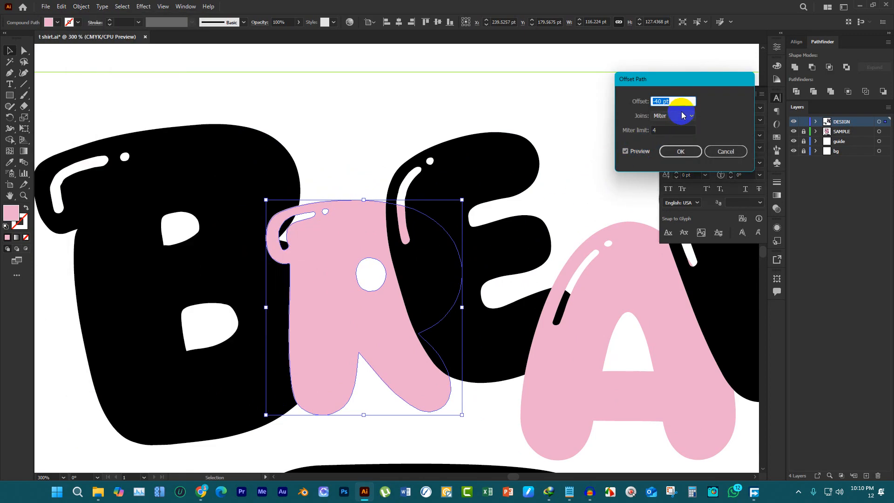
left_click(680, 115)
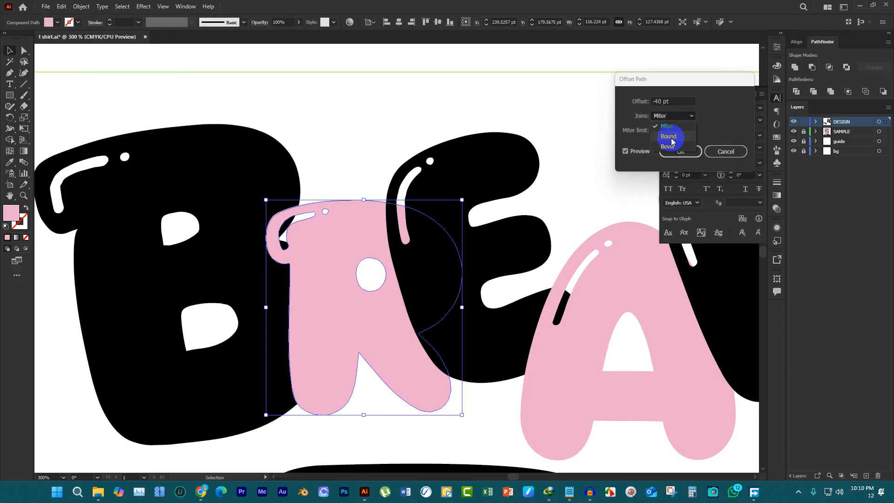
left_click(669, 136)
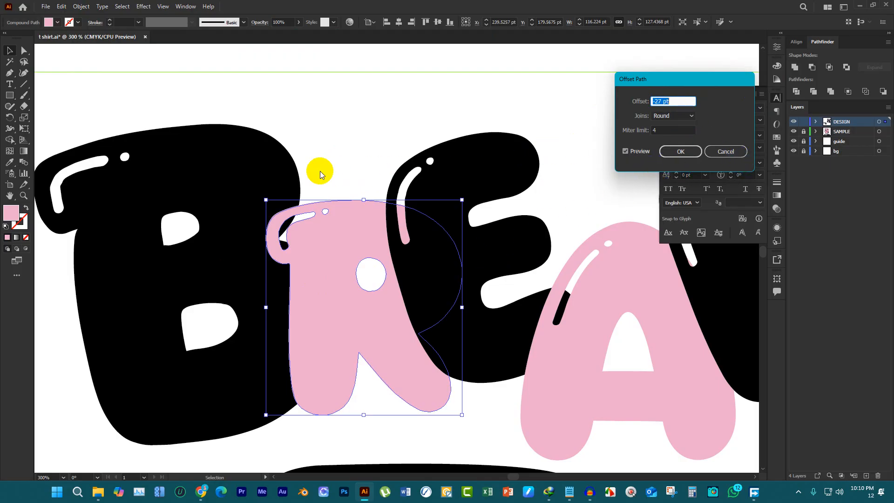
Set the R's path offset to 5 pt and apply it
key("Up")
key("Up")
key("Up")
key("Up")
key("Up")
key("Up")
key("Up")
key("Up")
key("Up")
key("Up")
key("Up")
key("Up")
key("Up")
key("Up")
key("Up")
key("Up")
key("Up")
key("Up")
key("Up")
key("Up")
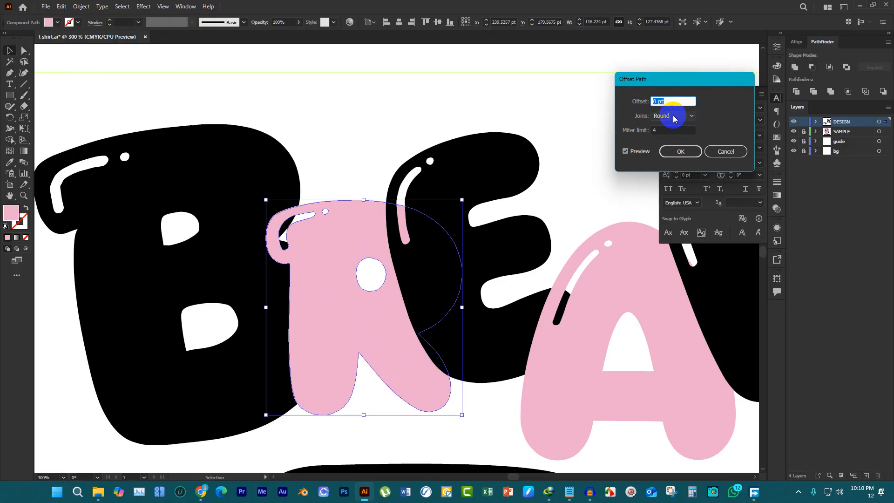
key("Up")
key("Up")
key("Up")
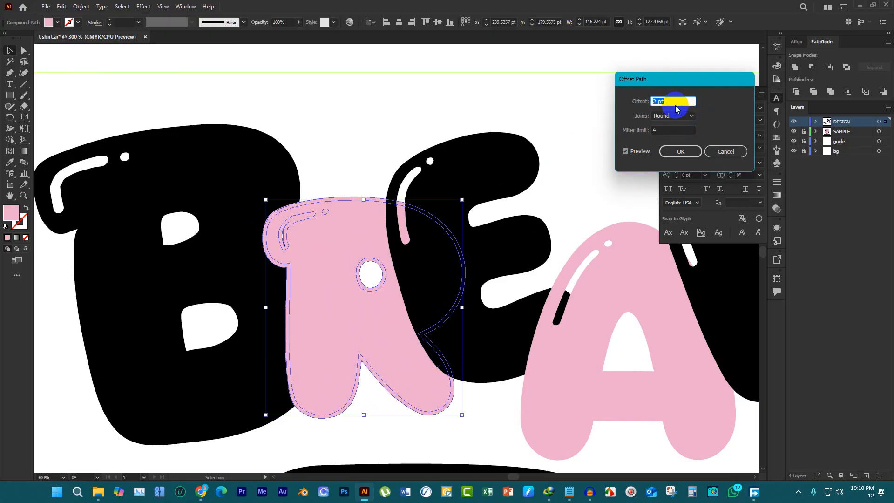
key("Down")
key("Down")
key("Down")
key("Up")
key("Up")
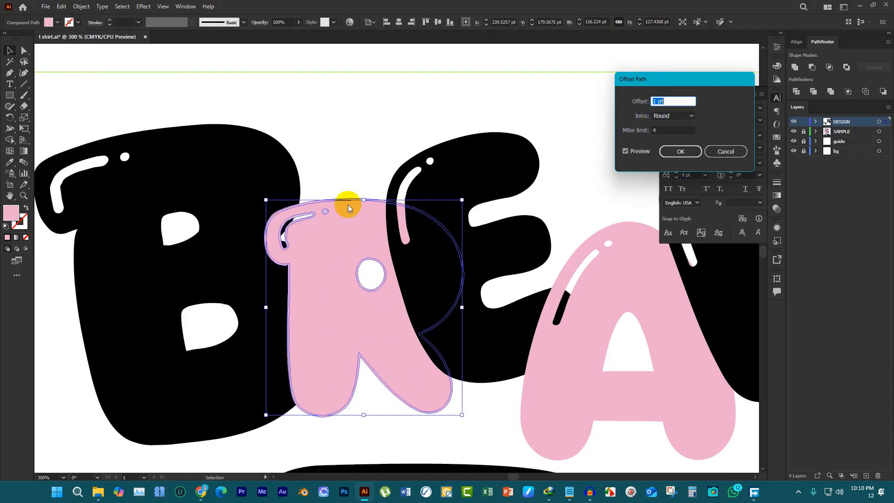
key("Up")
key("Up")
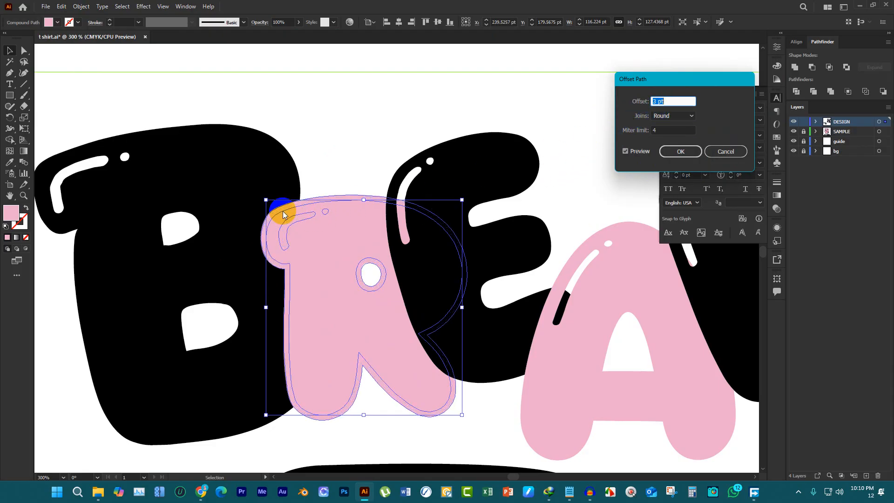
key("Up")
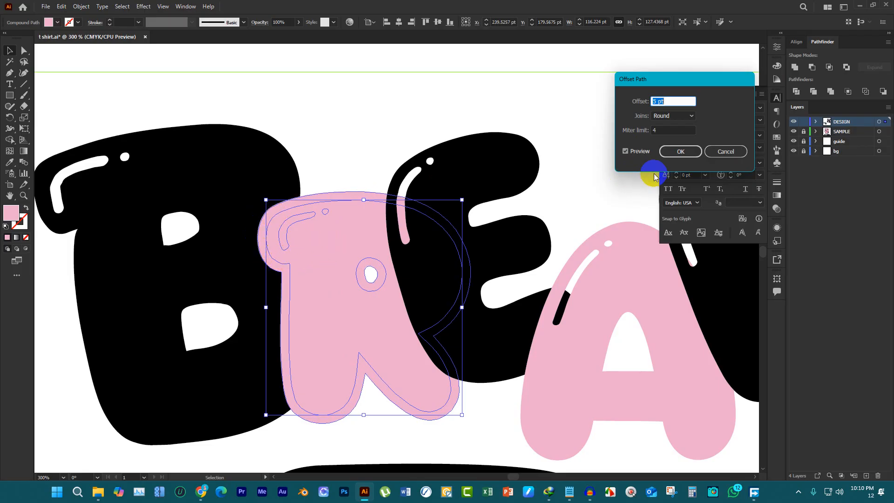
left_click(687, 155)
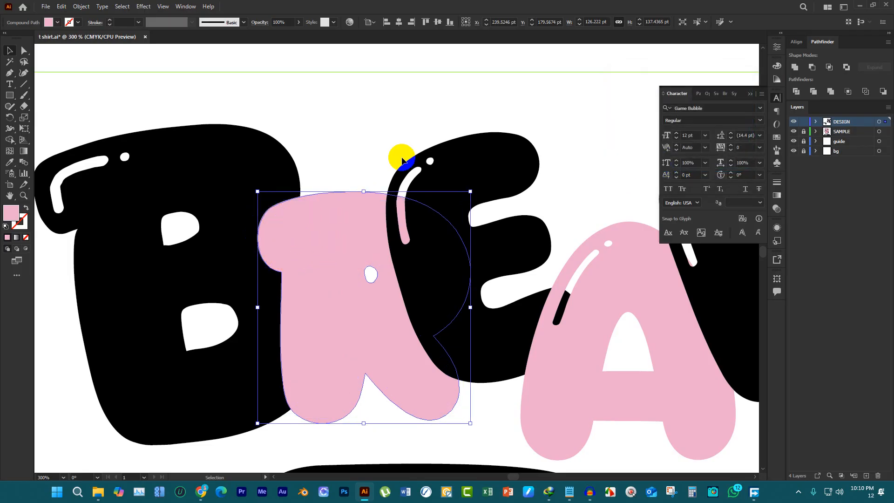
Cut the pink R's offset shape out of the black B in BREAK with the Shape Builder tool
left_click(351, 158)
scroll(328, 223, "up", 3)
left_click(329, 155)
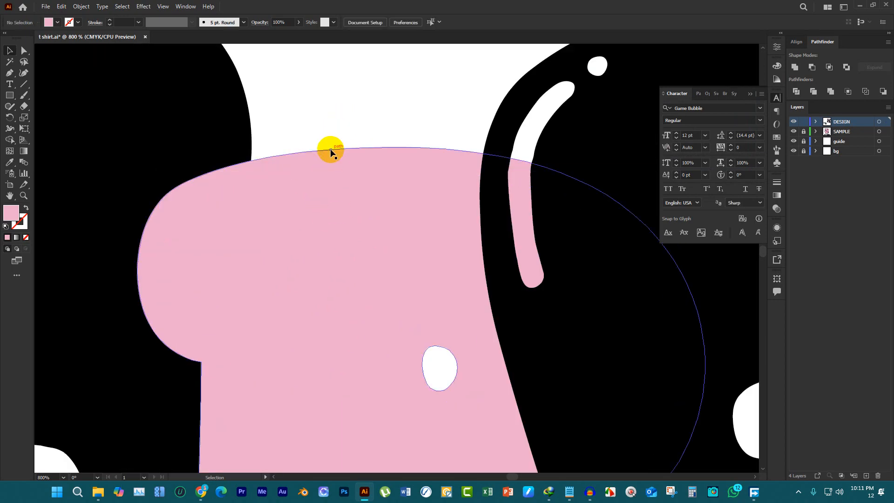
key("ctrl+minus")
left_click(252, 153, "shift")
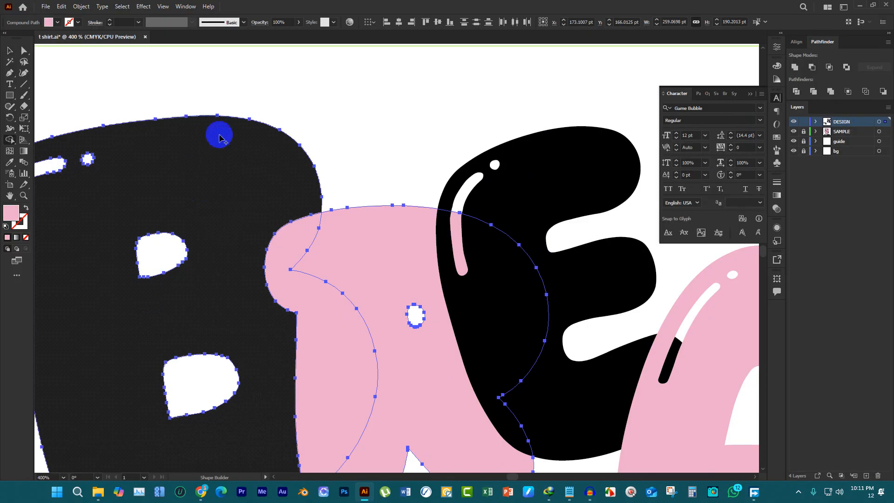
scroll(307, 204, "down", 3)
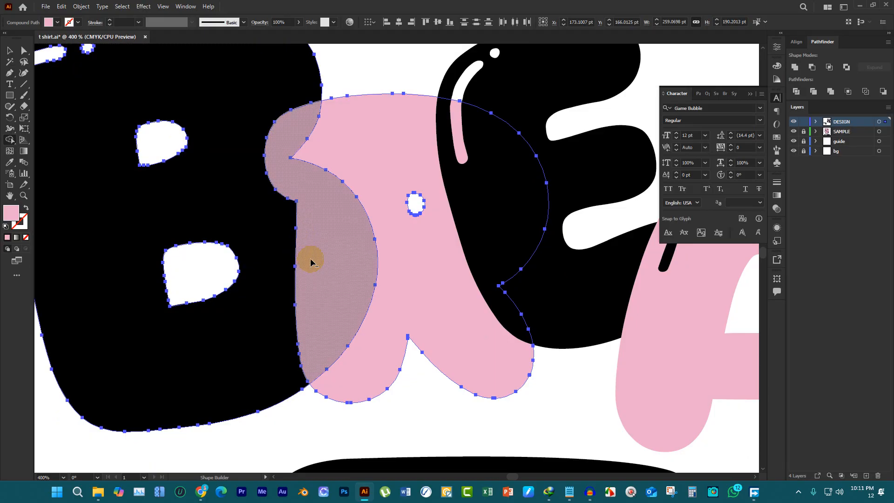
left_click_drag(325, 265, 399, 299)
scroll(83, 99, "up", 1)
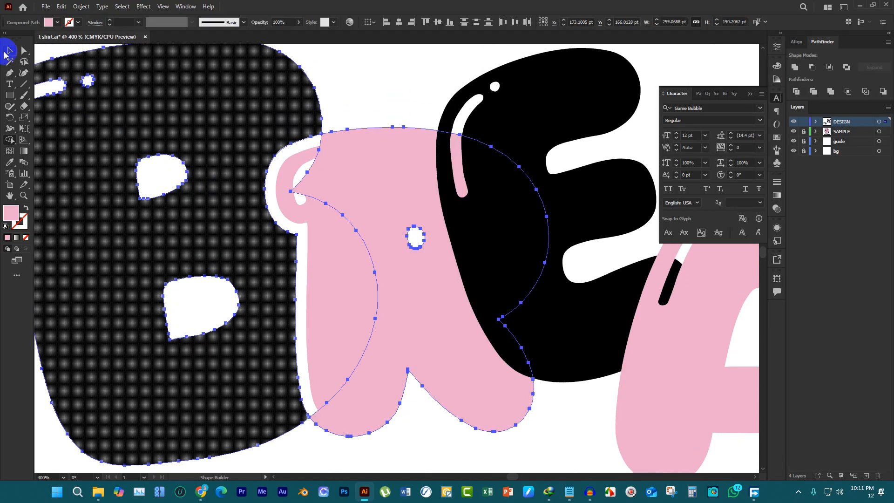
Delete the leftover pink offset shape around the R of BREAK
left_click(6, 54)
scroll(331, 149, "up", 1)
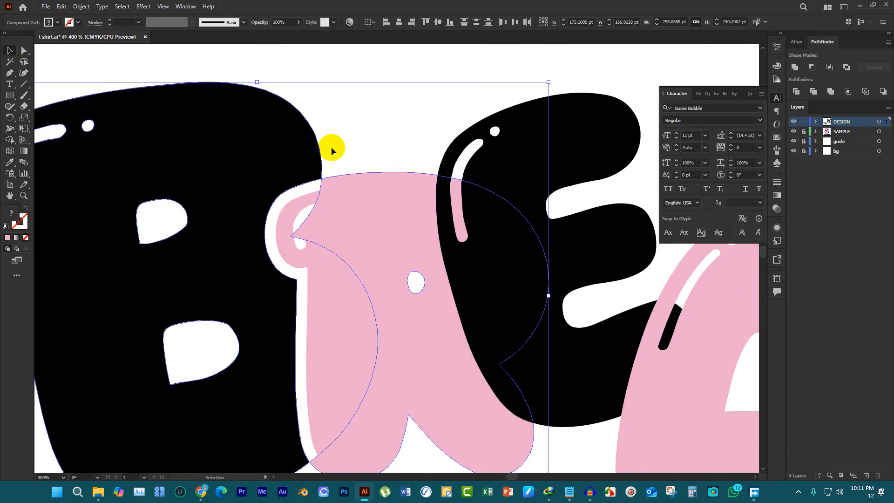
left_click(363, 105)
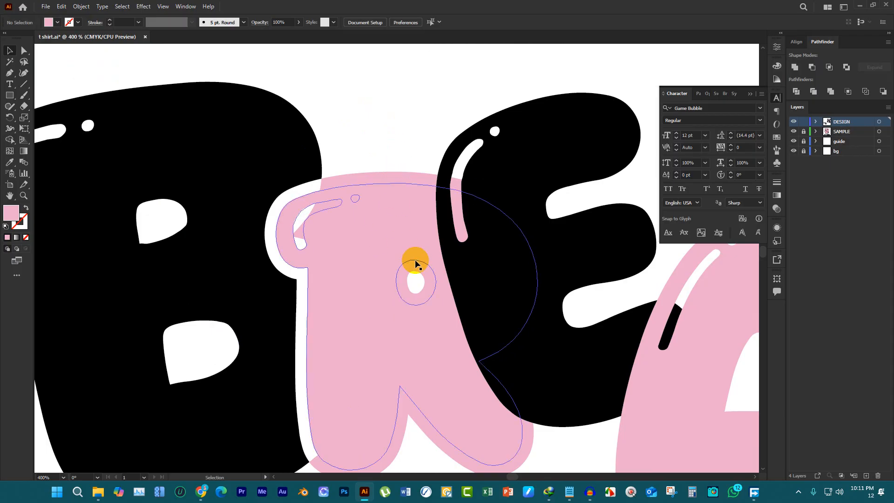
left_click(429, 175)
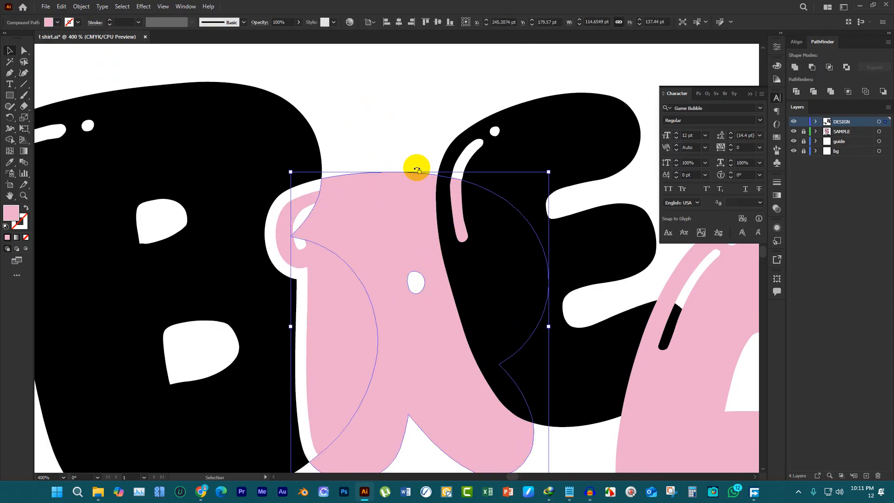
key("Delete")
scroll(316, 199, "down", 4)
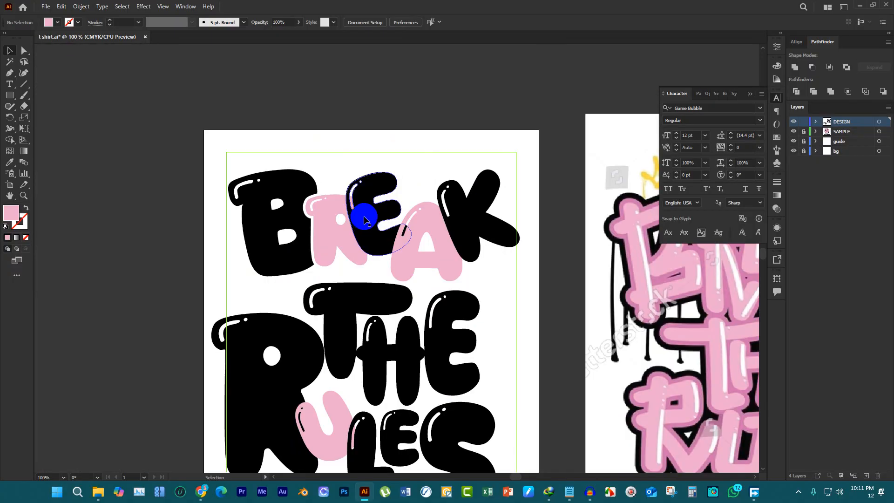
scroll(340, 255, "up", 3)
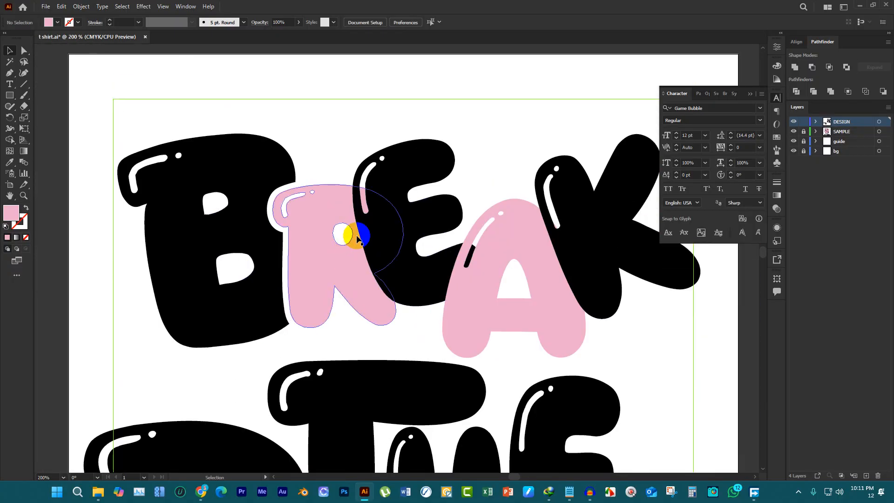
Apply an Offset Path to the black E of BREAK, keeping the current offset settings
left_click(404, 148)
scroll(406, 160, "up", 3)
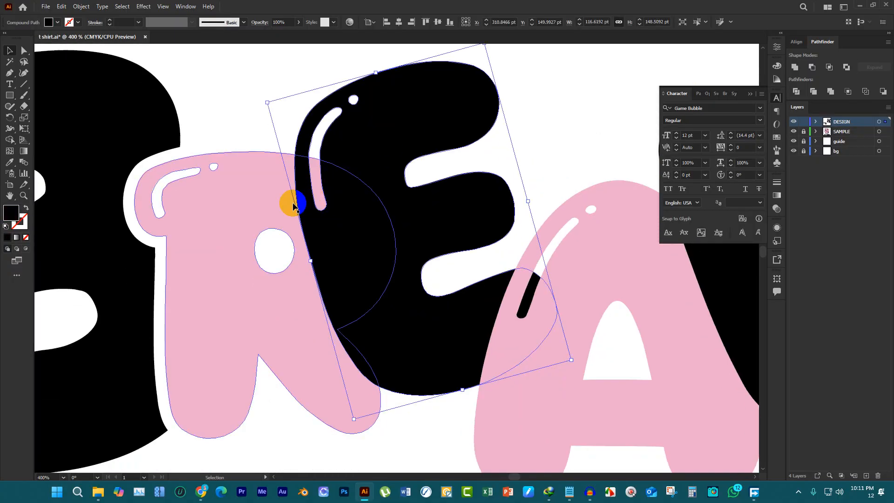
key("a")
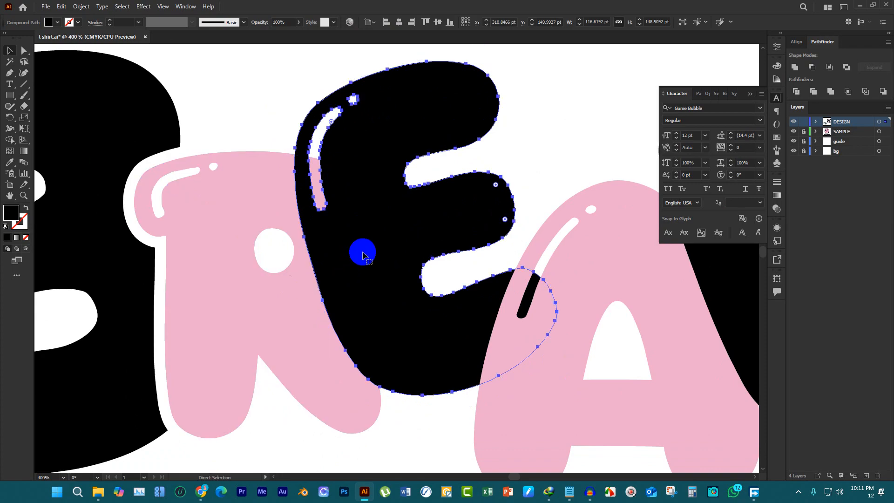
key("v")
scroll(370, 186, "up", 2)
left_click(82, 6)
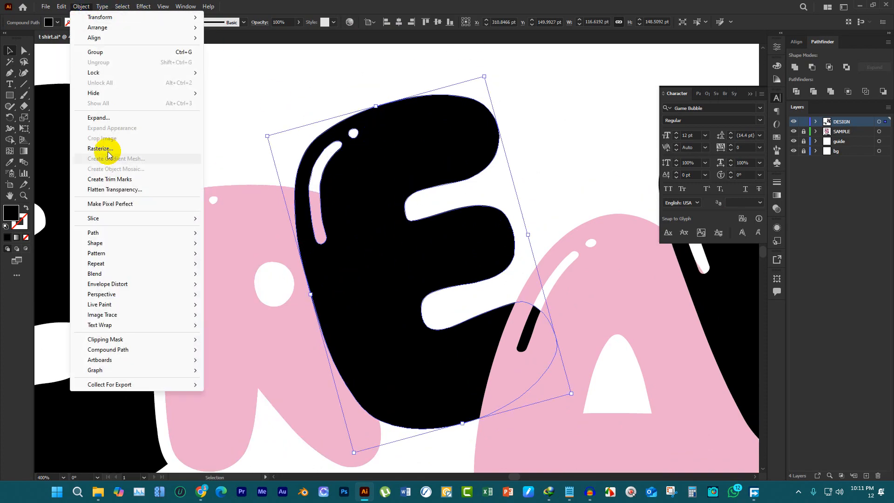
mouse_move(116, 231)
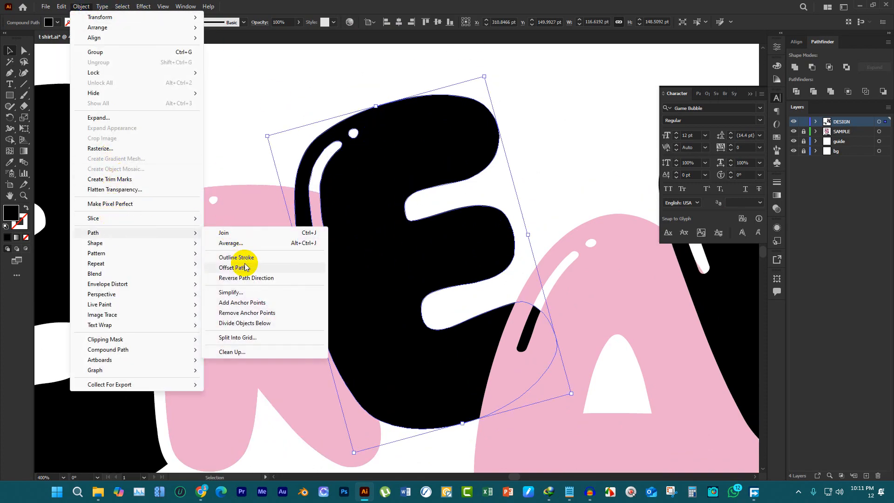
left_click(239, 264)
left_click(697, 155)
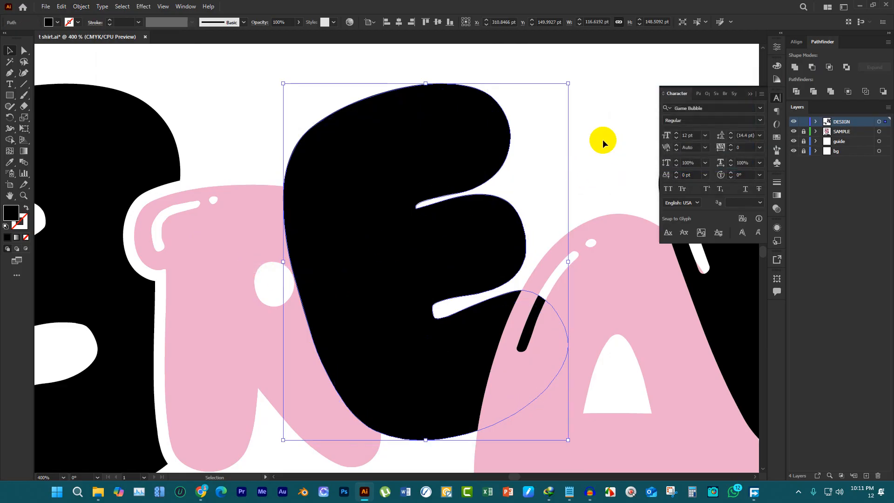
Try to cut the E's offset shape out of the pink R in BREAK with the Shape Builder tool
left_click(255, 195, "shift")
key("shift+m")
mouse_move(362, 174)
left_mouse_down("alt")
mouse_move(374, 169)
mouse_move(325, 247)
mouse_move(332, 254)
left_mouse_up("alt")
scroll(357, 194, "down", 2)
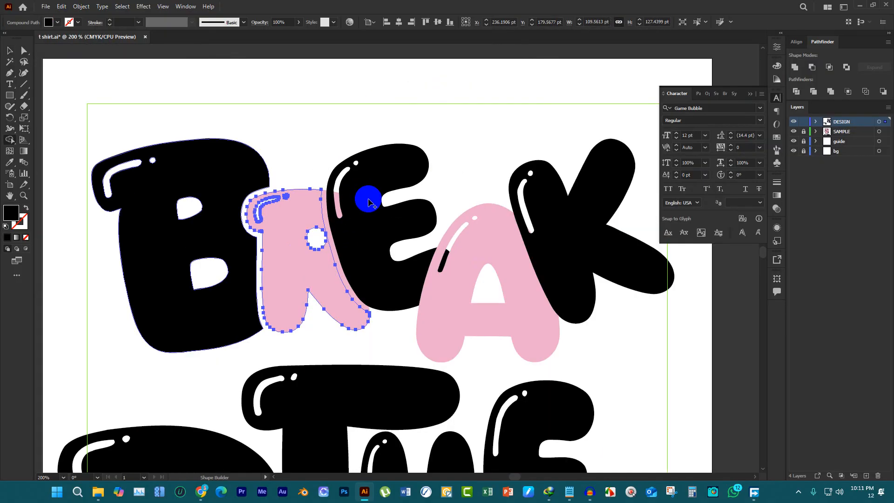
scroll(321, 210, "up", 3)
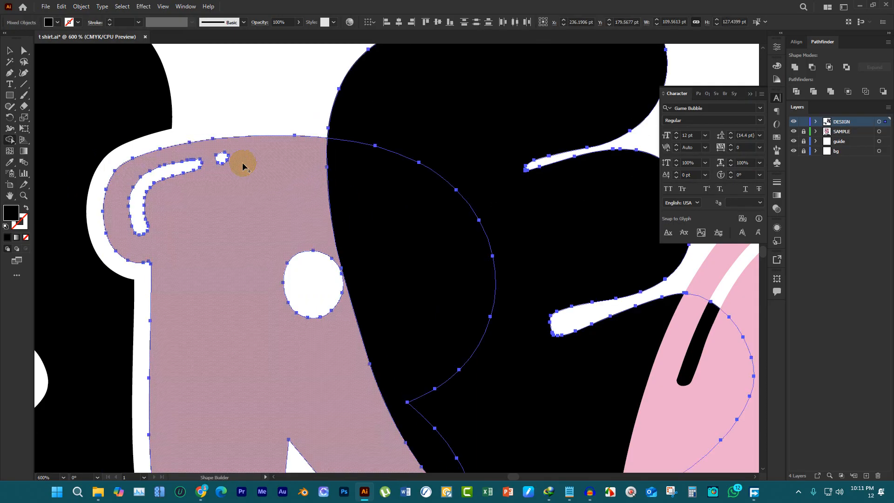
Shift the pink R of BREAK slightly to check what lies beneath it and undo the move
left_click(11, 50)
left_click(246, 102)
mouse_move(295, 150)
left_mouse_down()
mouse_move(285, 216)
mouse_move(313, 194)
mouse_move(297, 164)
left_mouse_up()
key("ctrl+z")
key("a")
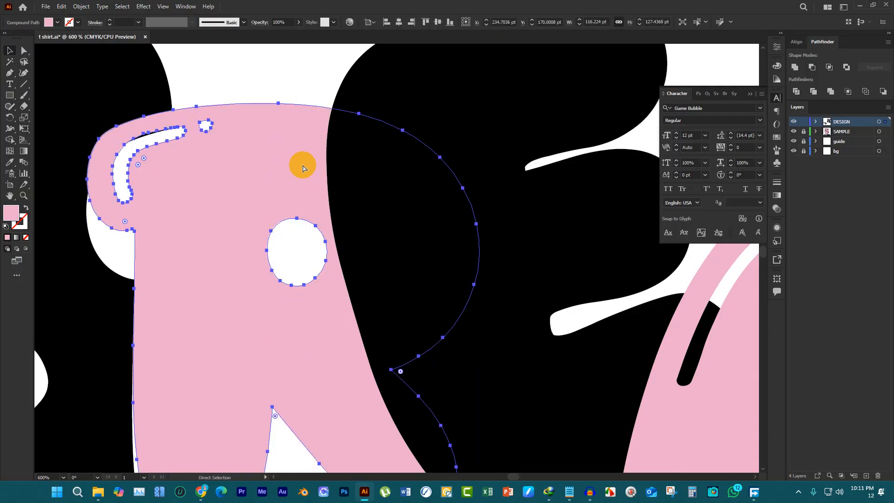
key("ctrl+z")
Remove the E's offset shape and its overlap with the pink R in BREAK using the Shape Builder tool
scroll(443, 154, "up", 2)
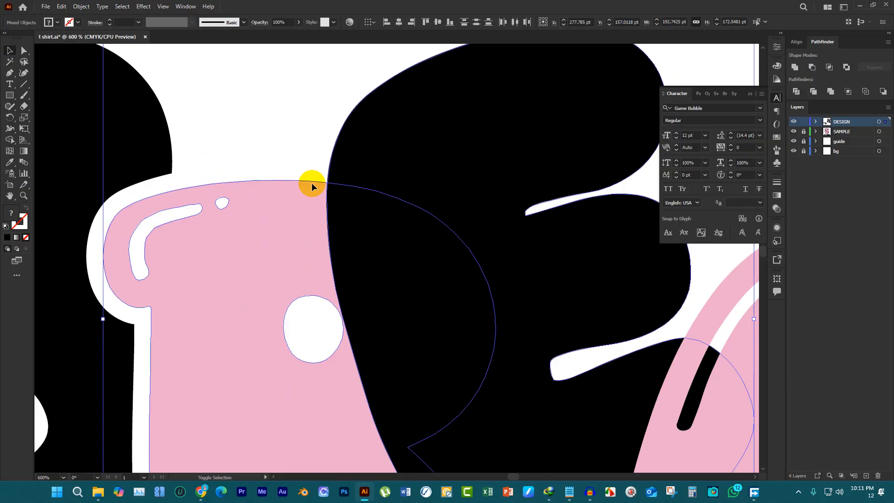
key("shift+m")
left_click(368, 209, "alt")
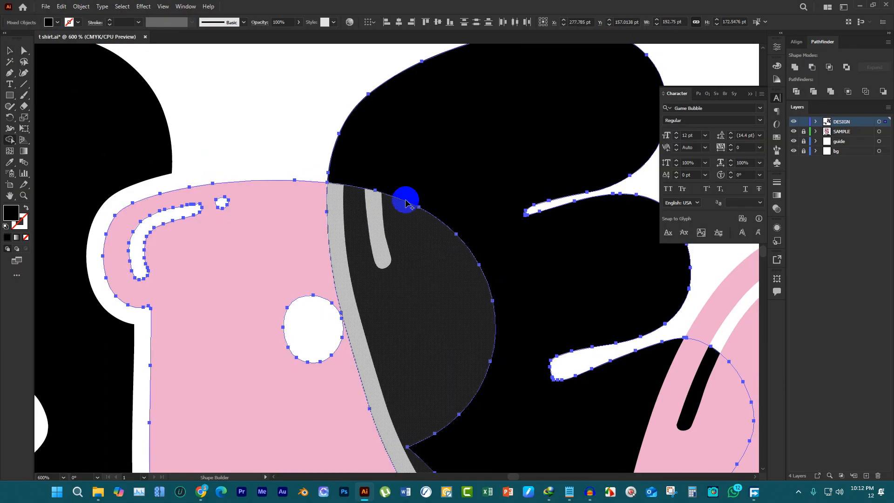
left_click(365, 172, "alt")
scroll(344, 186, "down", 3)
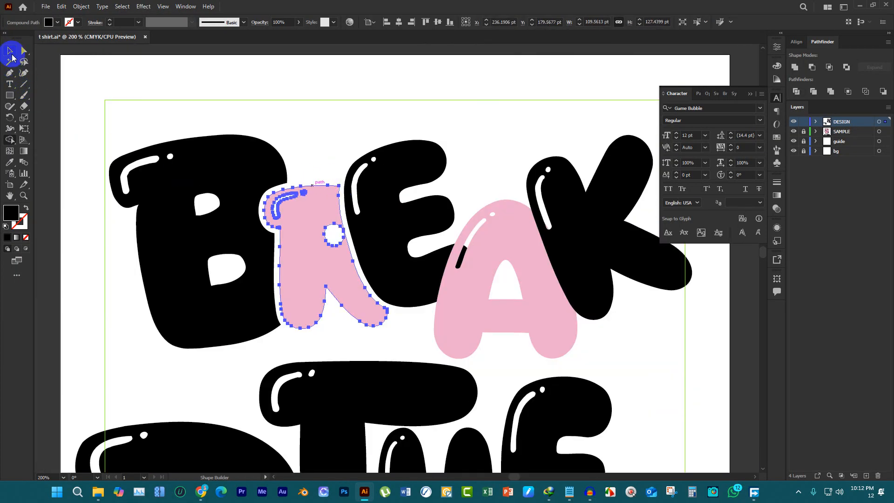
left_click(11, 53)
left_click(328, 142)
scroll(300, 166, "down", 1)
scroll(367, 195, "up", 2)
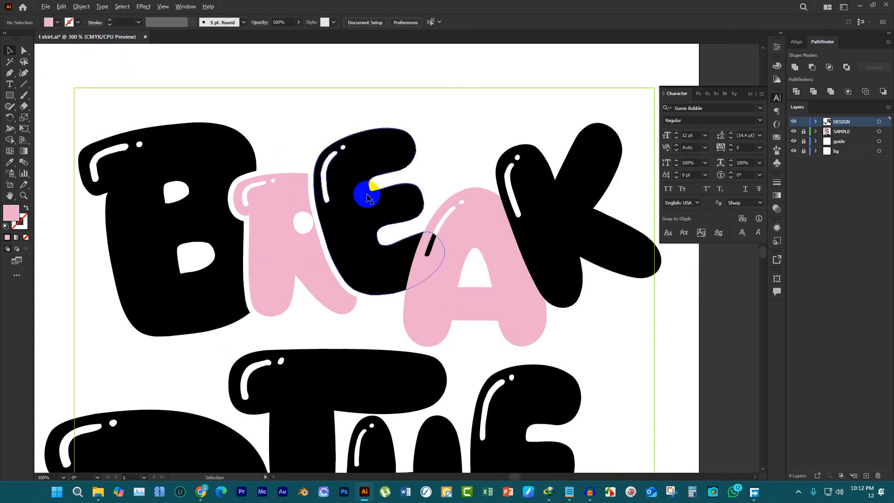
scroll(367, 197, "up", 1)
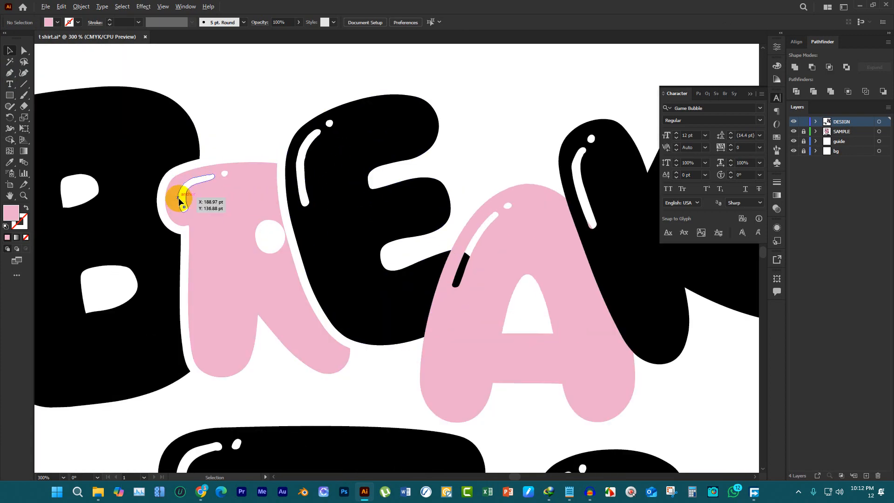
Apply a 5 pt Offset Path with Round joins to the pink A of BREAK
scroll(177, 200, "down", 2)
scroll(331, 212, "up", 2)
left_click(174, 211)
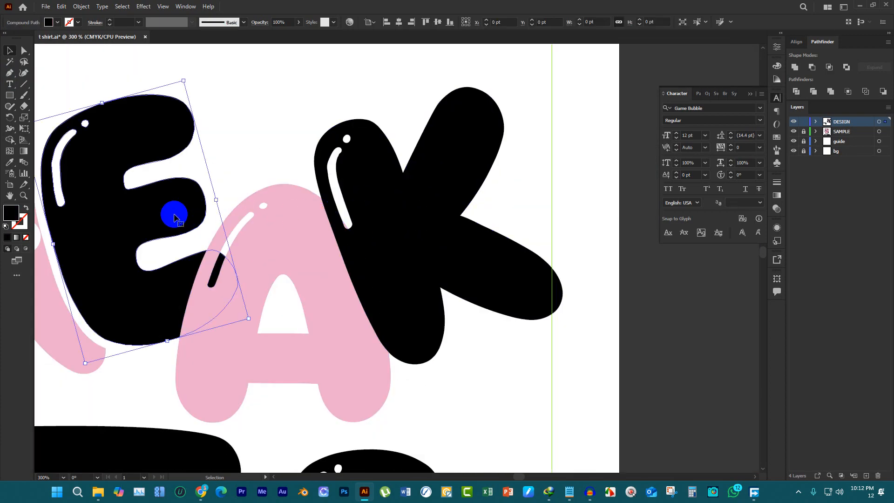
left_click(292, 228)
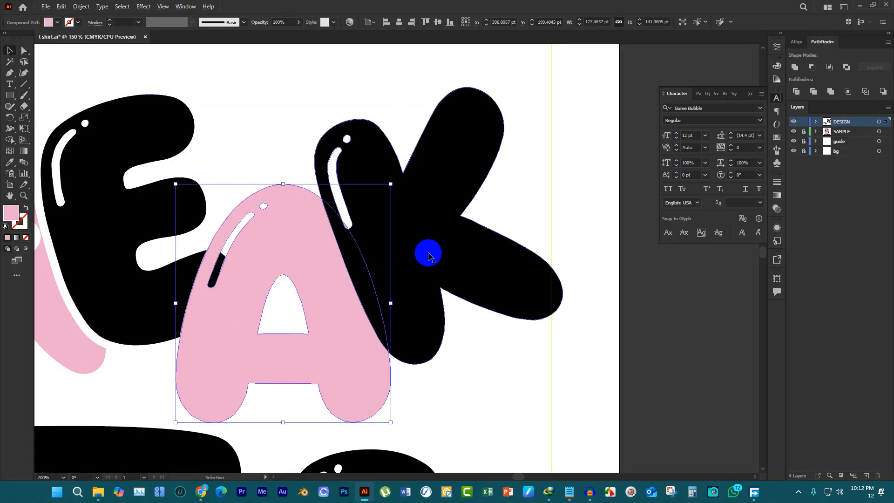
scroll(417, 247, "down", 2)
scroll(379, 247, "up", 2)
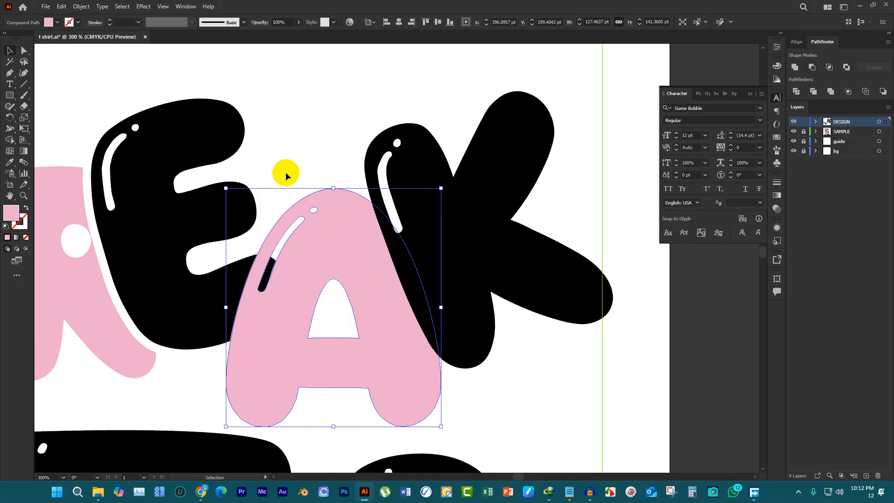
key("a")
key("v")
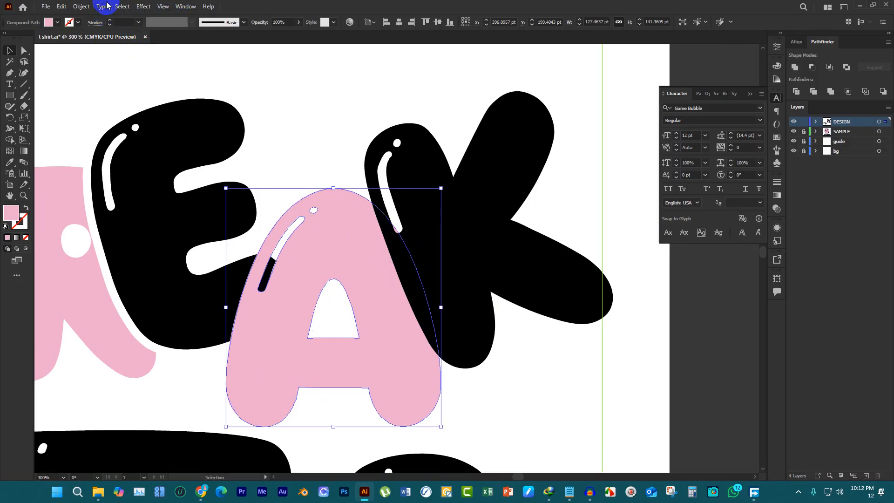
left_click(87, 9)
mouse_move(119, 233)
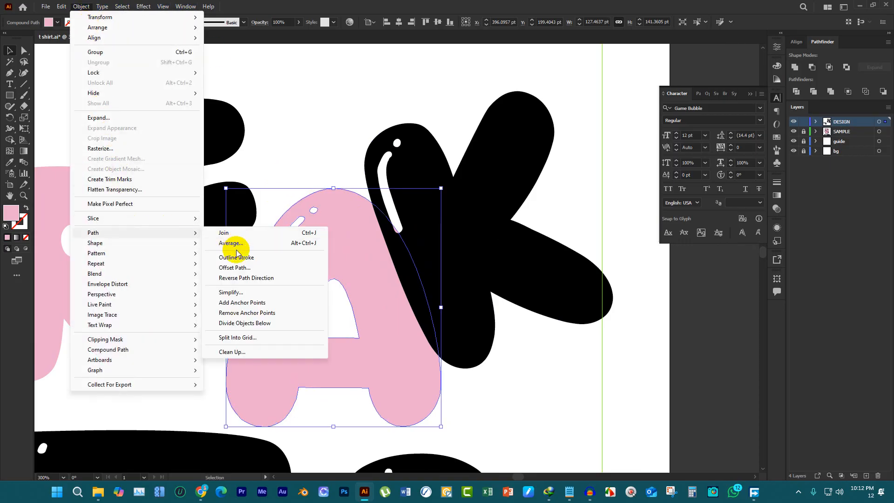
left_click(236, 269)
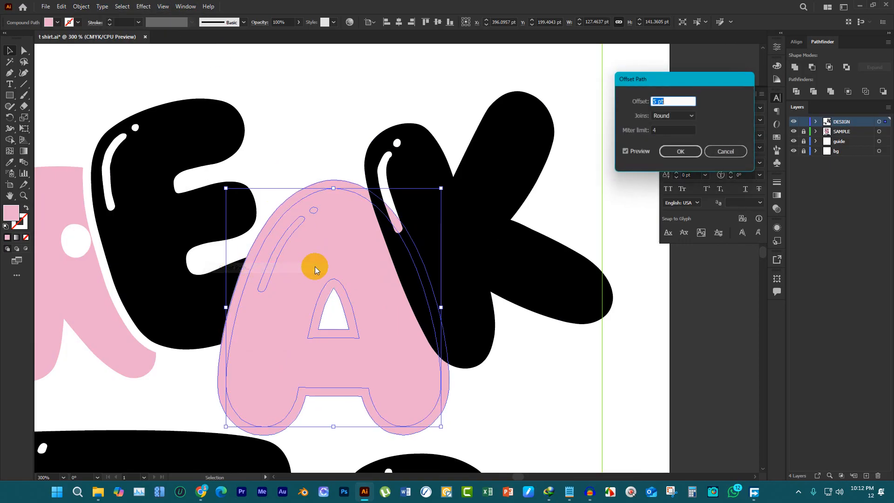
left_click(680, 152)
Remove the A's offset shape and its overlap with the black E in BREAK using the Shape Builder tool
left_click(178, 187, "shift")
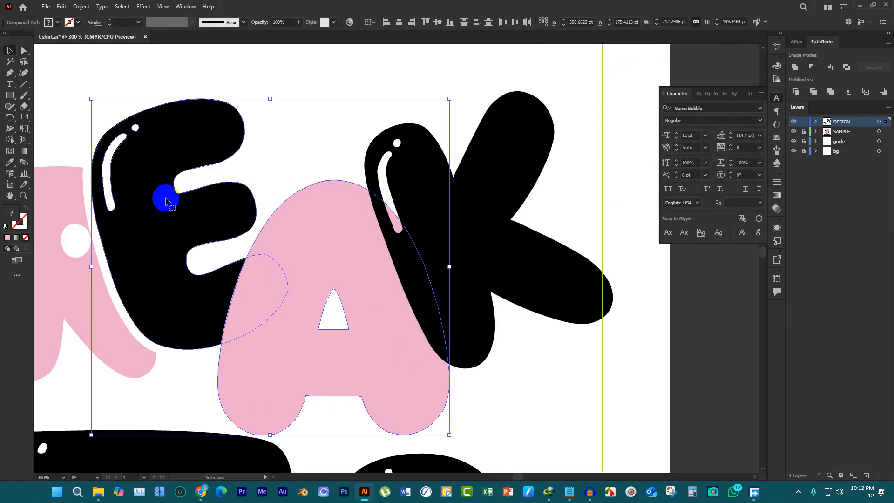
key("shift+m")
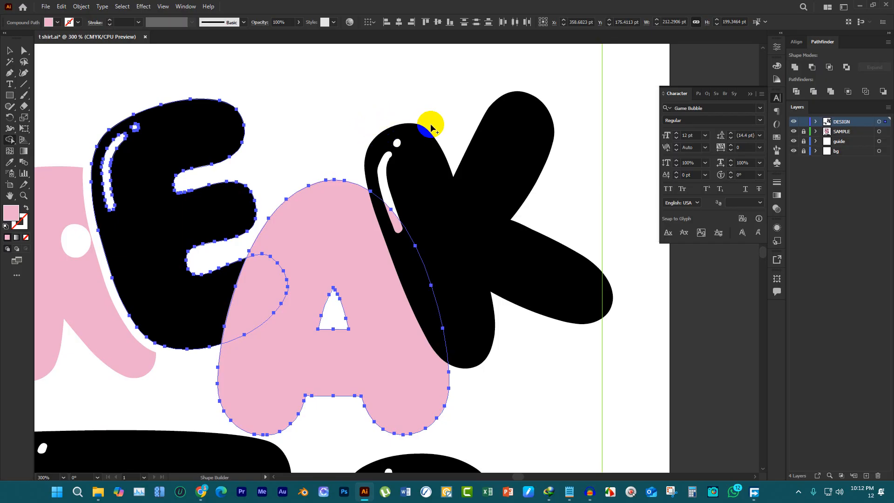
left_click_drag(383, 183, 392, 246)
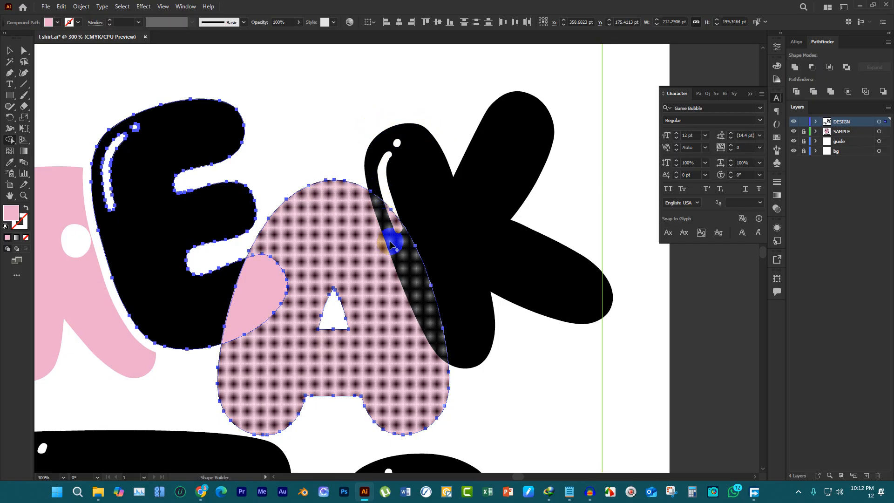
left_click_drag(421, 313, 446, 328)
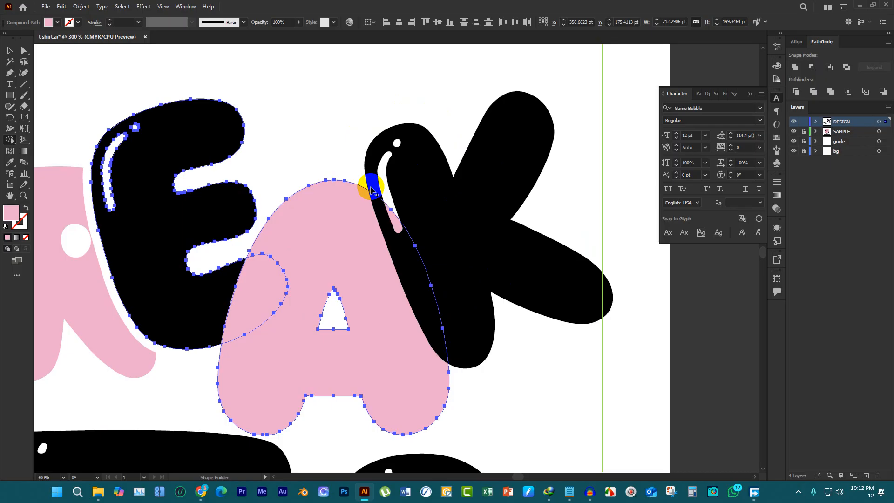
left_click_drag(370, 190, 373, 198)
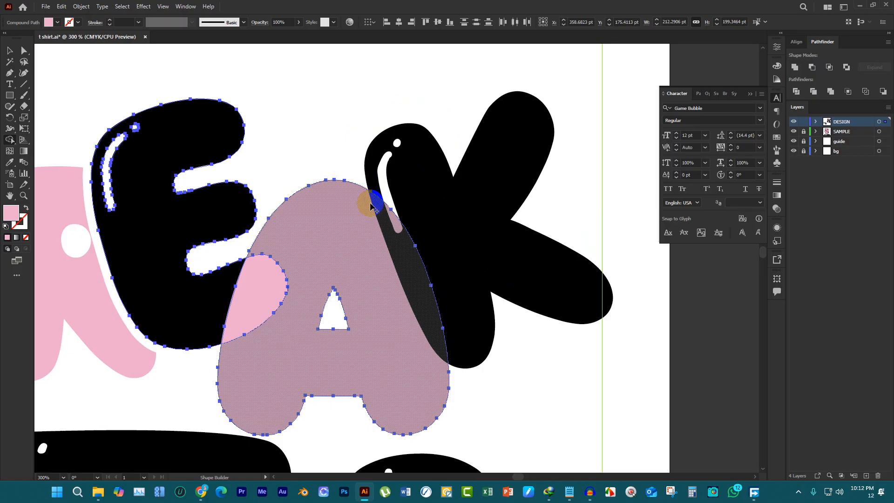
left_click_drag(383, 258, 312, 245)
mouse_move(265, 285)
left_mouse_down()
mouse_move(310, 234)
mouse_move(297, 252)
left_mouse_up()
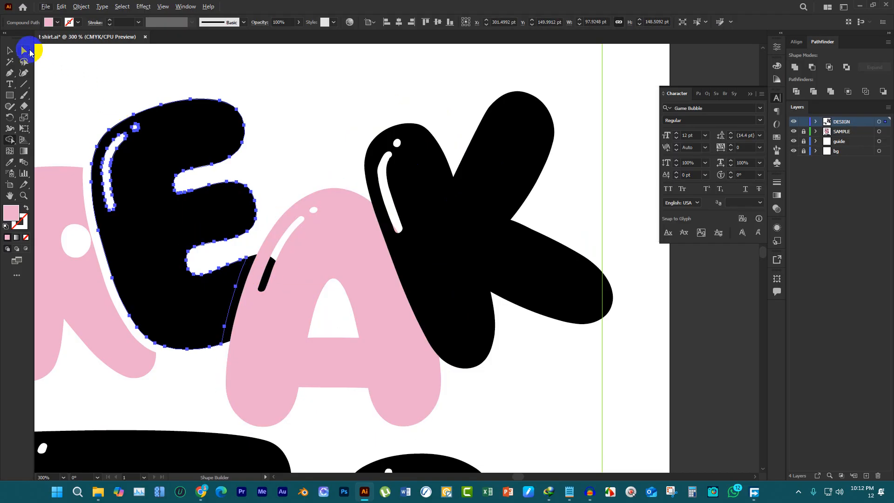
Shift the black E of BREAK aside to check what lies beneath it and undo the move
left_click(7, 48)
left_click_drag(180, 229, 233, 203)
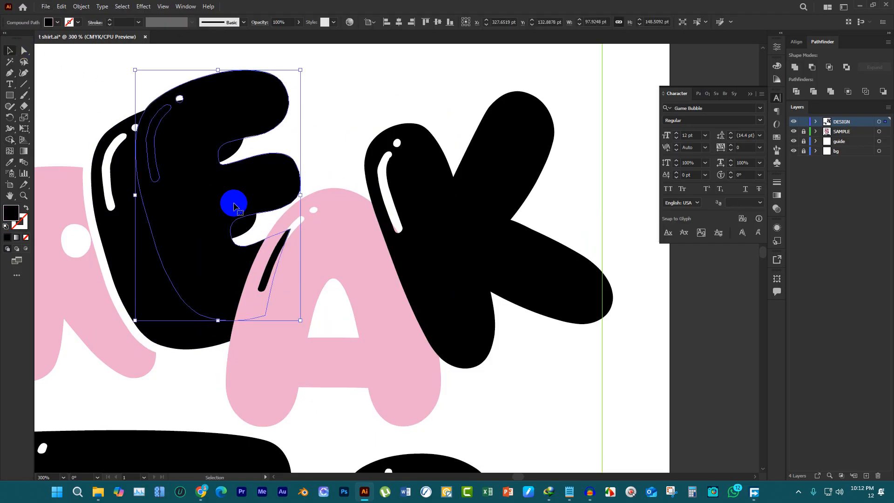
key("ctrl+z")
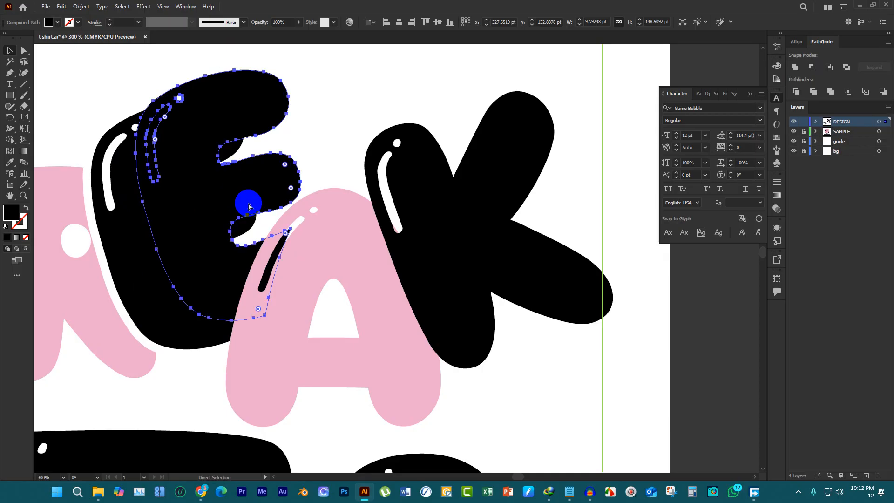
Delete the leftover black piece of the E beneath the pink A in BREAK
scroll(254, 271, "up", 3)
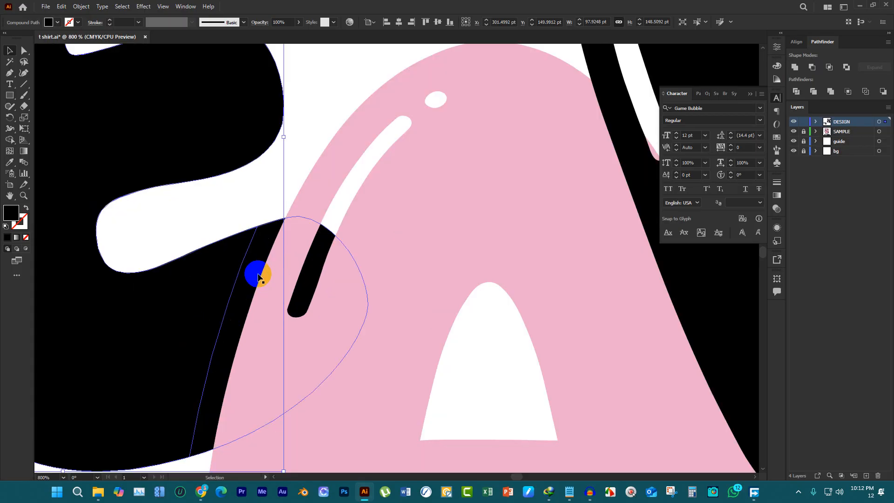
left_click(262, 242)
scroll(217, 249, "down", 3)
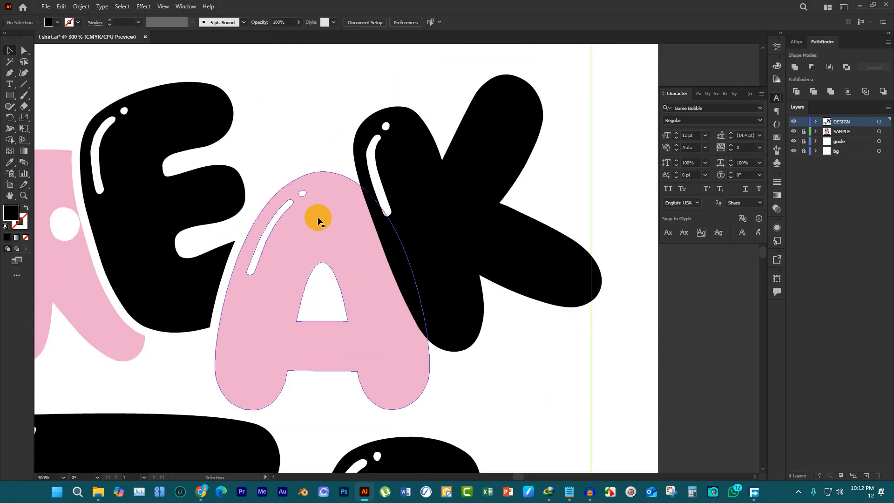
Duplicate the black K of BREAK above the artboard and recolor the copy white with the Eyedropper
scroll(293, 207, "down", 4)
left_click_drag(357, 206, 378, 103)
scroll(352, 123, "up", 2)
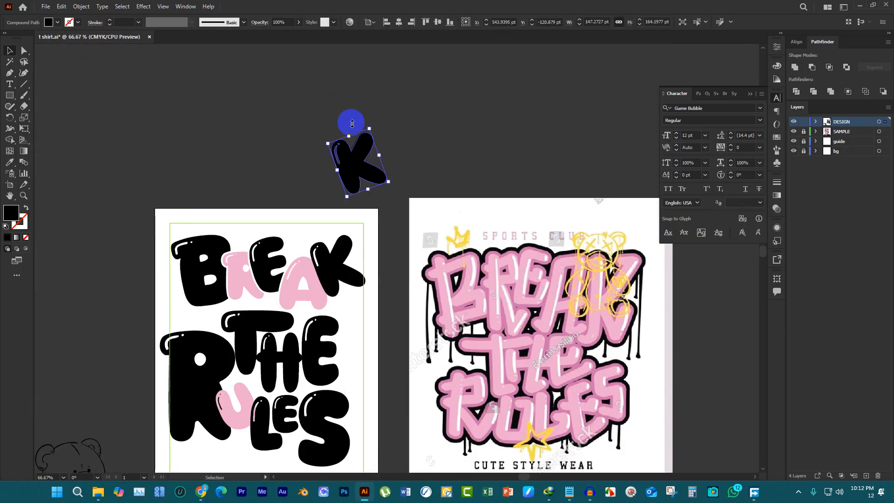
scroll(352, 122, "up", 2)
key("a")
key("v")
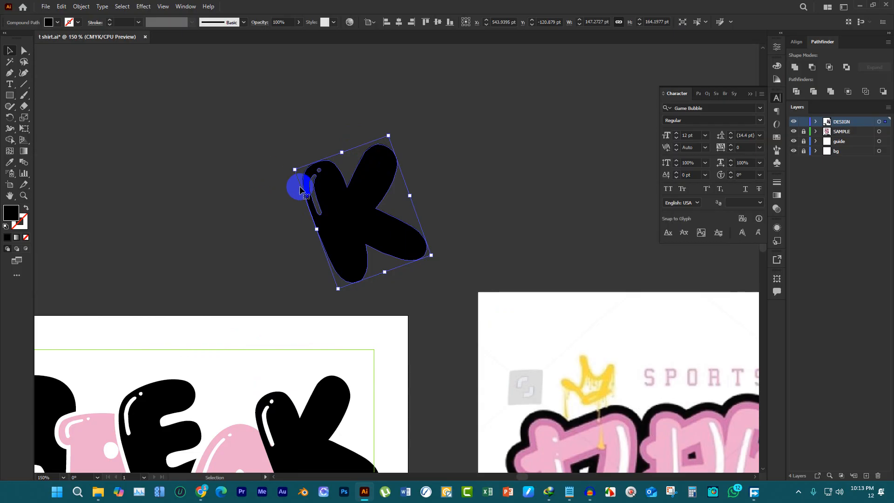
key("i")
left_click(511, 293)
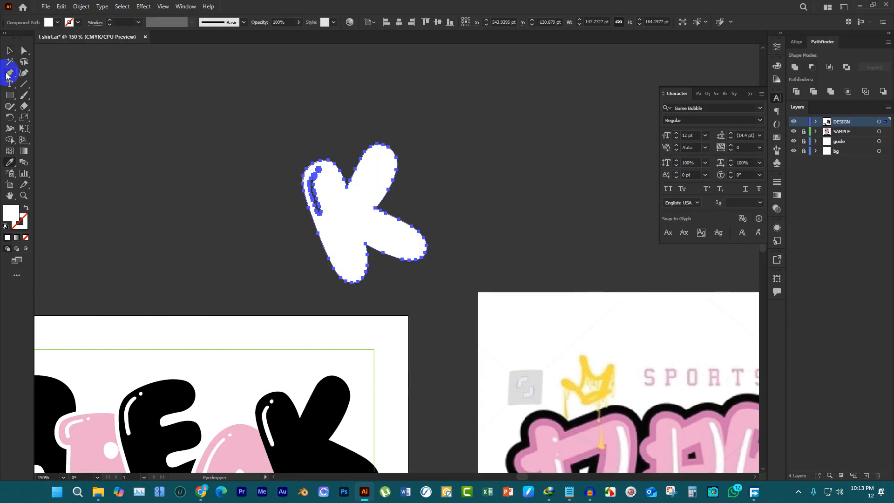
left_click(5, 52)
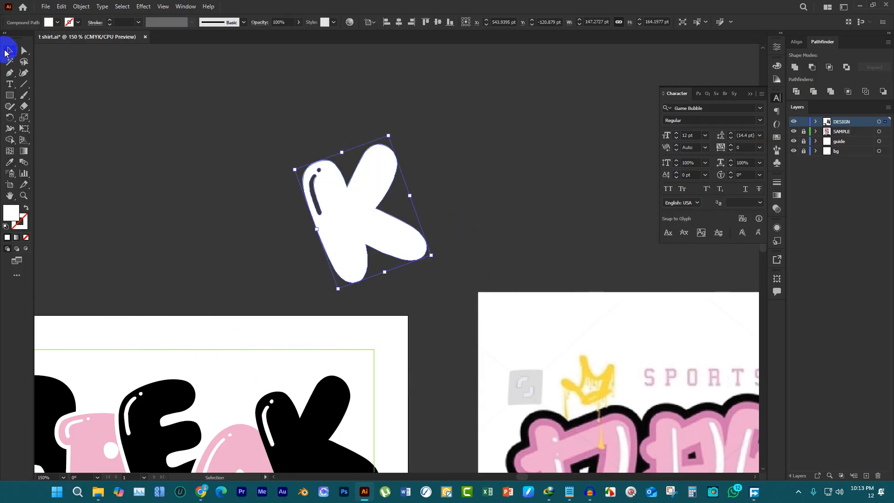
Scale the white K copy down slightly and move it beside the black K copy above the artboard
scroll(268, 149, "up", 3)
scroll(429, 147, "down", 1)
left_click_drag(545, 118, 535, 142)
left_click_drag(504, 191, 238, 187)
Apply a 5 pt Offset Path to the white K copy above the artboard
left_click(85, 7)
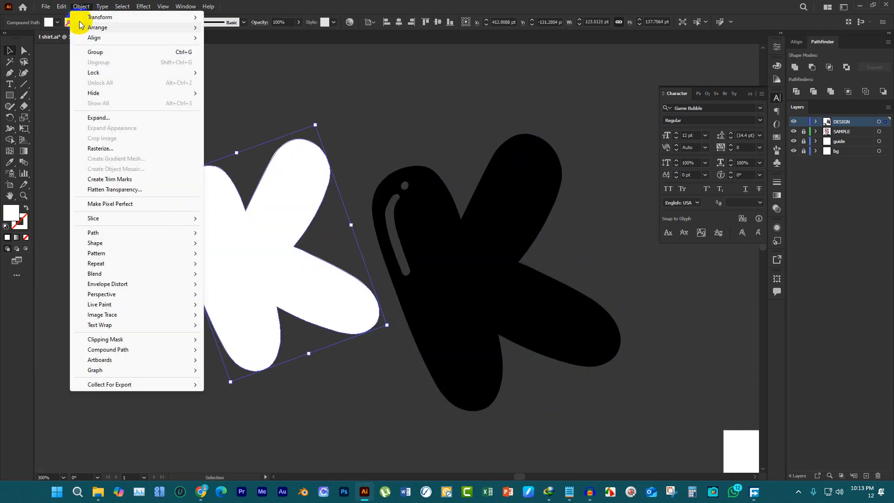
mouse_move(114, 232)
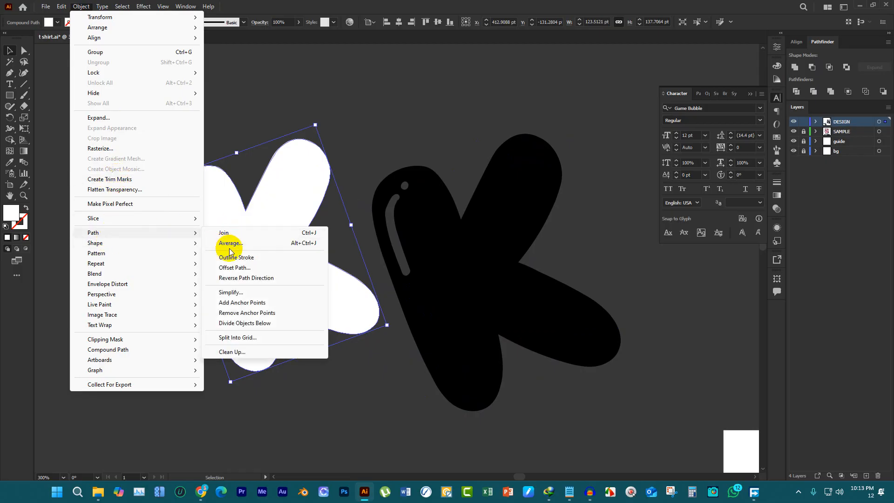
left_click(233, 259)
left_click(72, 7)
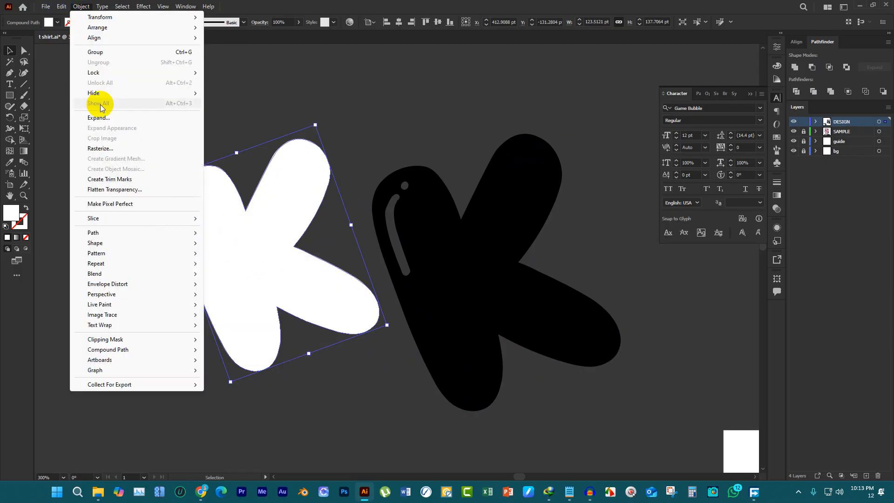
mouse_move(119, 234)
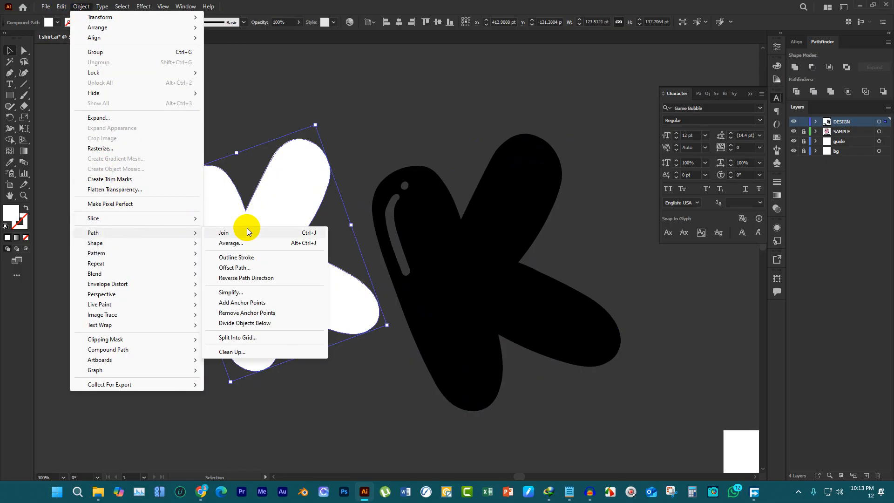
left_click(245, 266)
left_click(692, 154)
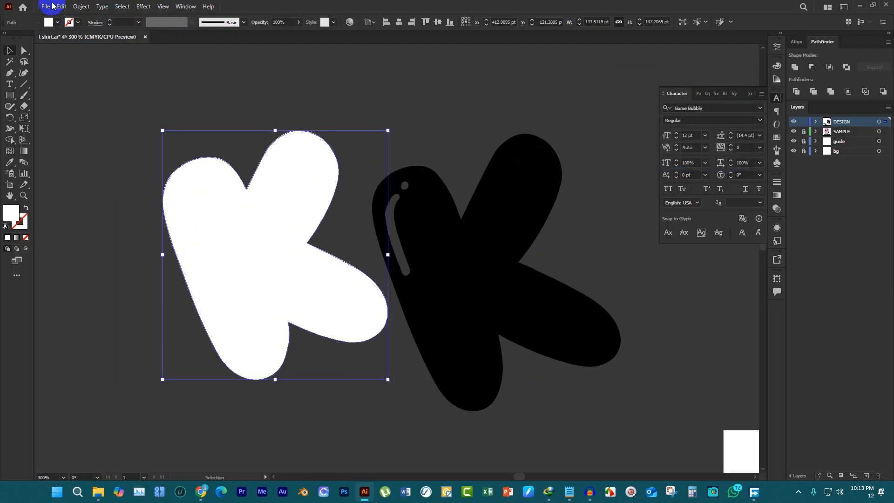
Fill the white K copy's offset shape with black to form an outline around it
left_click(58, 22)
left_click(27, 37)
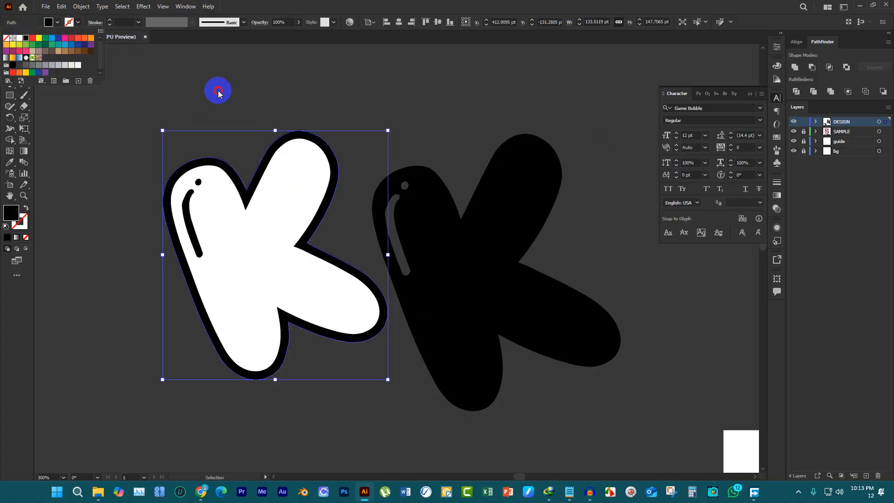
left_click(215, 88)
scroll(322, 170, "up", 2)
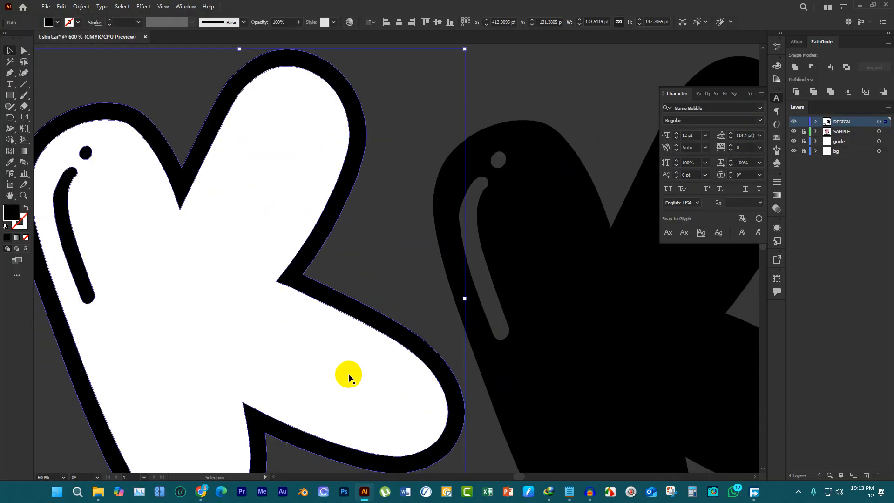
scroll(339, 370, "down", 3)
Delete both K copies and the offset shape above the artboard
left_click(258, 231)
scroll(233, 214, "down", 1)
left_click_drag(151, 175, 456, 304)
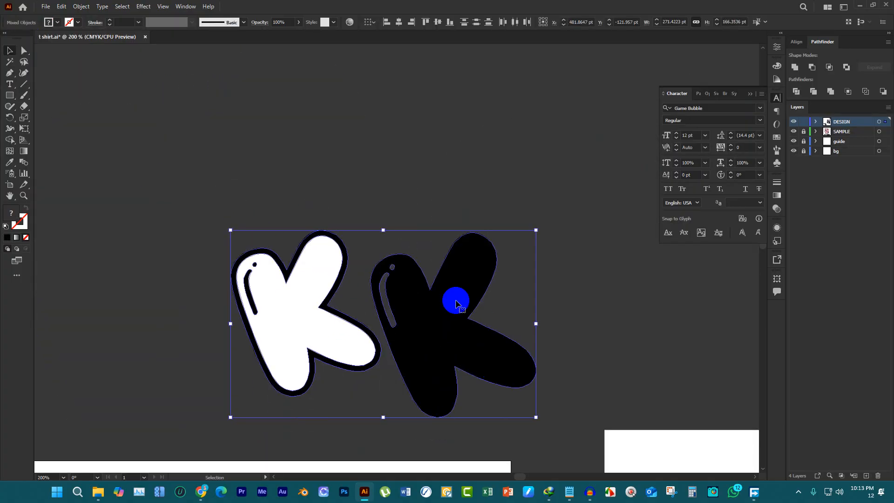
key("Delete")
Shift the black K of BREAK away from the pink A to inspect their overlap and undo the move
scroll(317, 272, "down", 10)
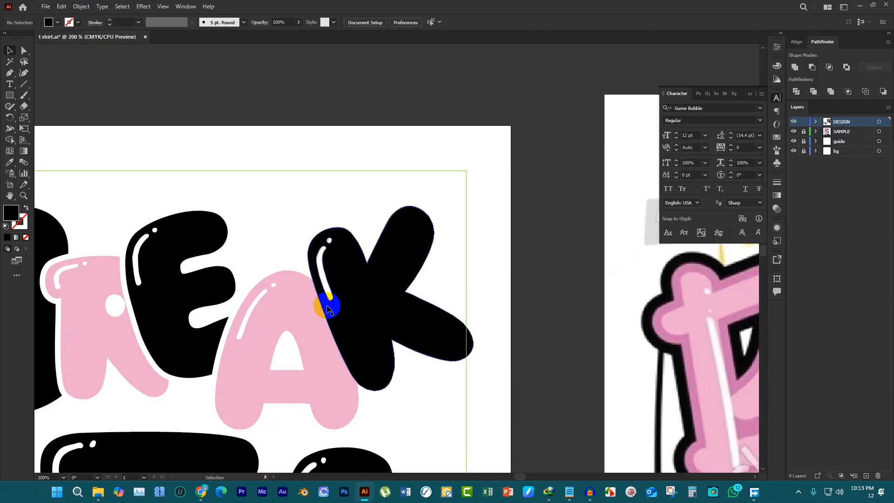
scroll(342, 334, "up", 2)
left_click(354, 300)
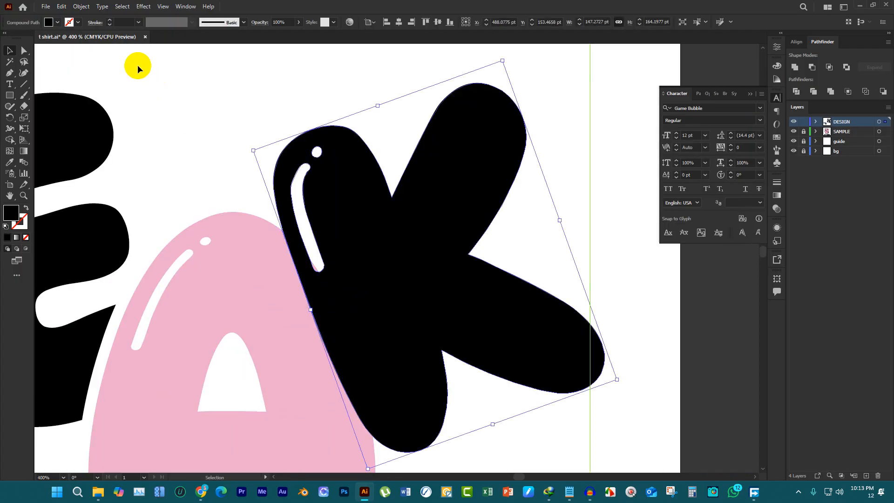
left_click_drag(349, 182, 463, 227)
key("ctrl+z")
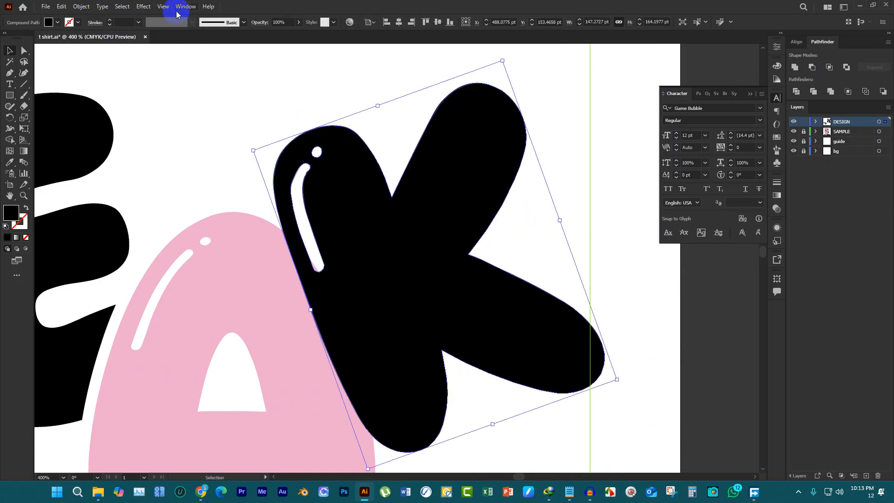
Apply a 5 pt Offset Path with Round joins to the black K of BREAK
left_click(81, 8)
mouse_move(121, 232)
left_click(239, 267)
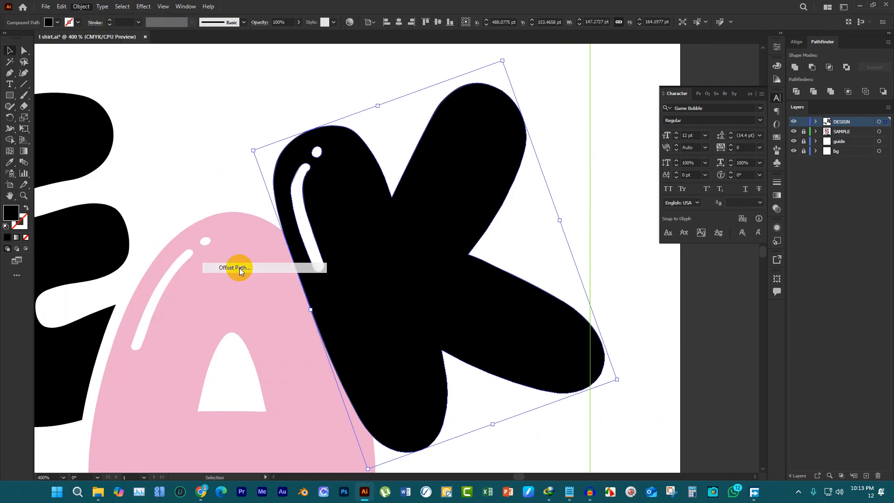
left_click(676, 161)
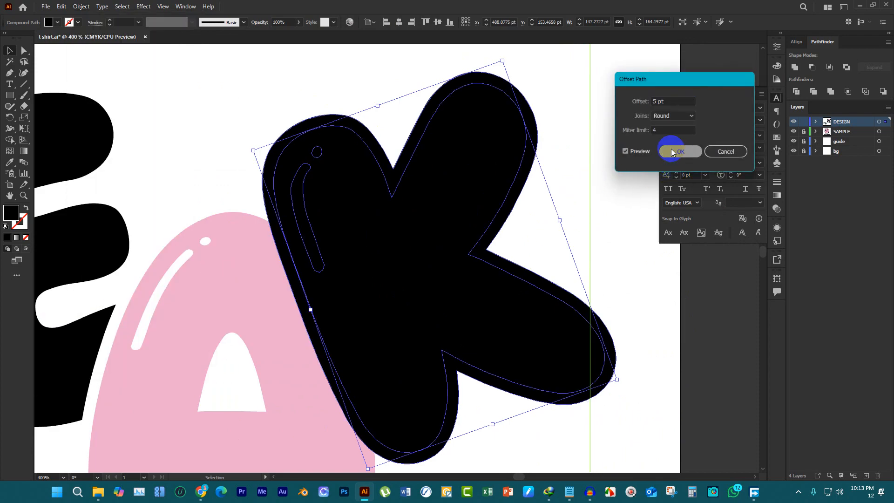
Remove the K's offset shape and its overlap with the pink A in BREAK using the Shape Builder tool
left_click(196, 255, "shift")
key("shift+m")
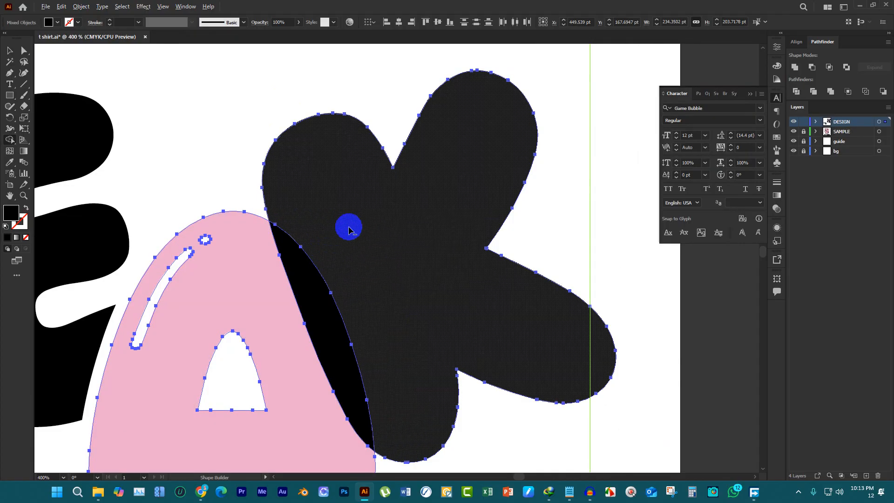
left_click(340, 254, "alt")
left_click(305, 297, "alt")
scroll(309, 294, "down", 3)
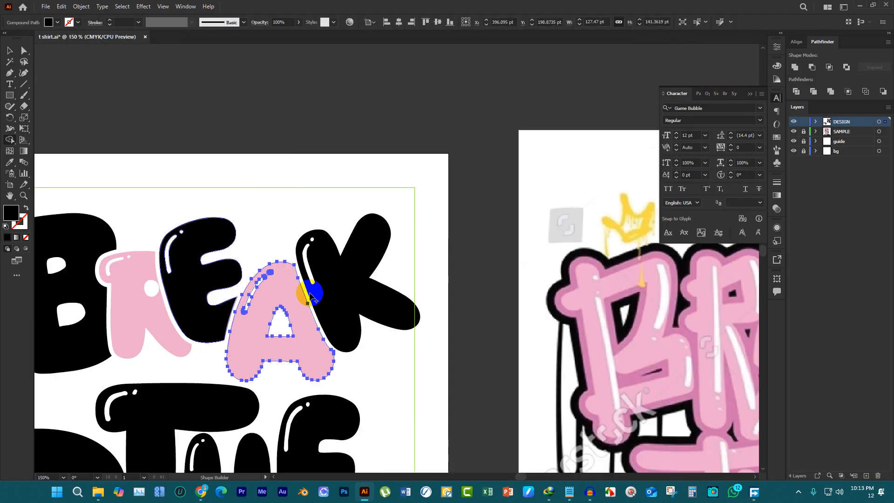
scroll(310, 295, "down", 1)
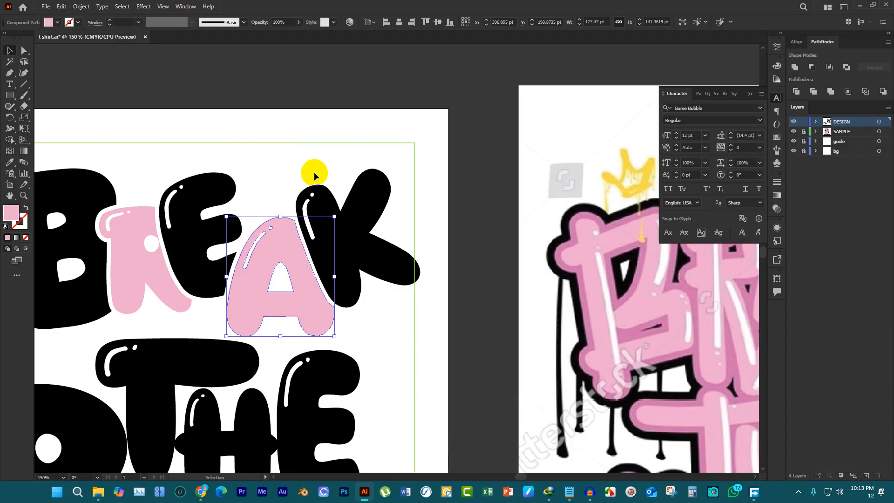
Select all the BREAK letters and sample a fill color for them from the sample design's lettering with the Eyedropper
scroll(301, 169, "down", 1)
left_click_drag(70, 162, 340, 220)
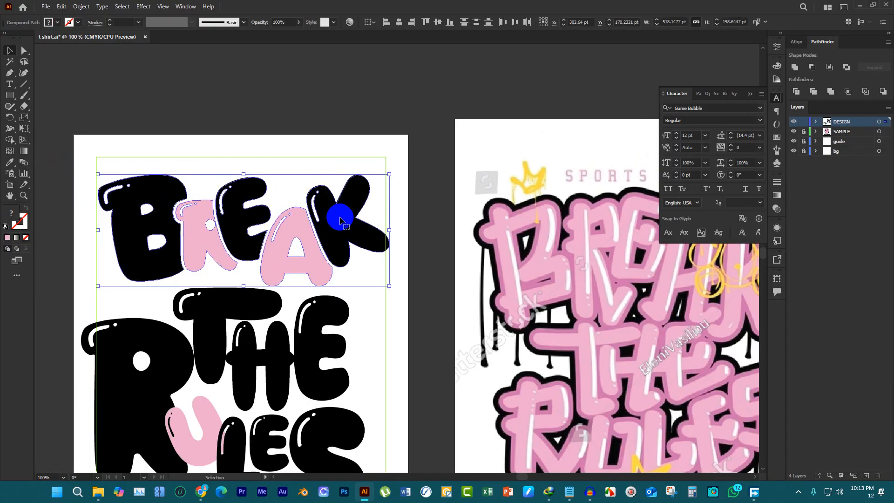
key("i")
left_click(473, 215)
scroll(535, 214, "up", 3)
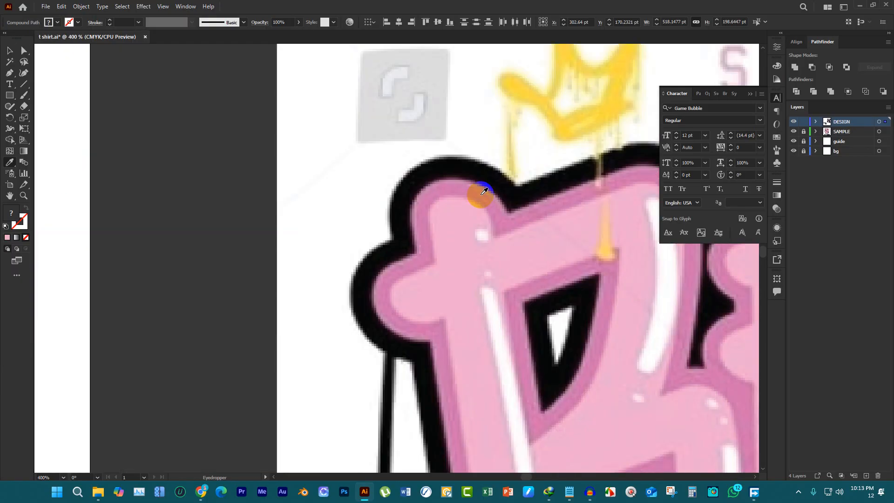
Recolour the BREAK lettering with the darker pink outline colour sampled from the reference artwork, and deselect it
scroll(491, 195, "down", 4)
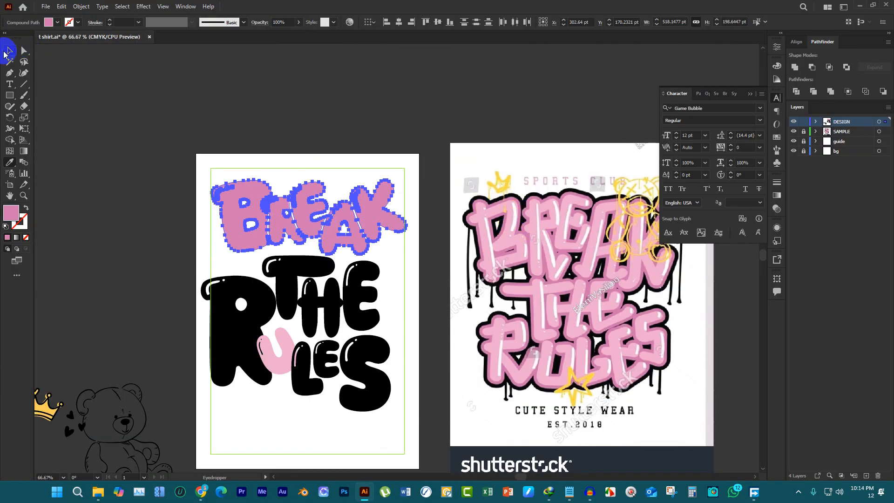
left_click(5, 51)
left_click(139, 120)
scroll(313, 254, "up", 2)
scroll(311, 255, "down", 1)
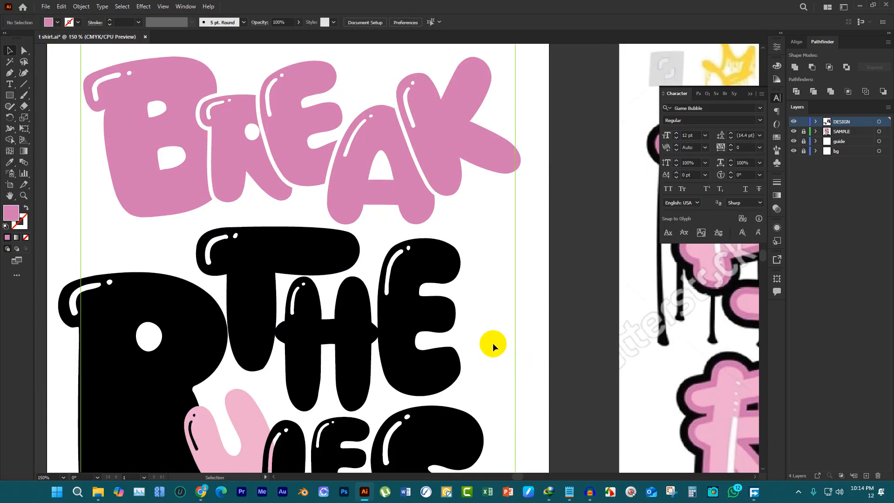
Recolour the black word THE with the darker pink sampled from the BREAK lettering, and deselect it
left_click(325, 259)
key("i")
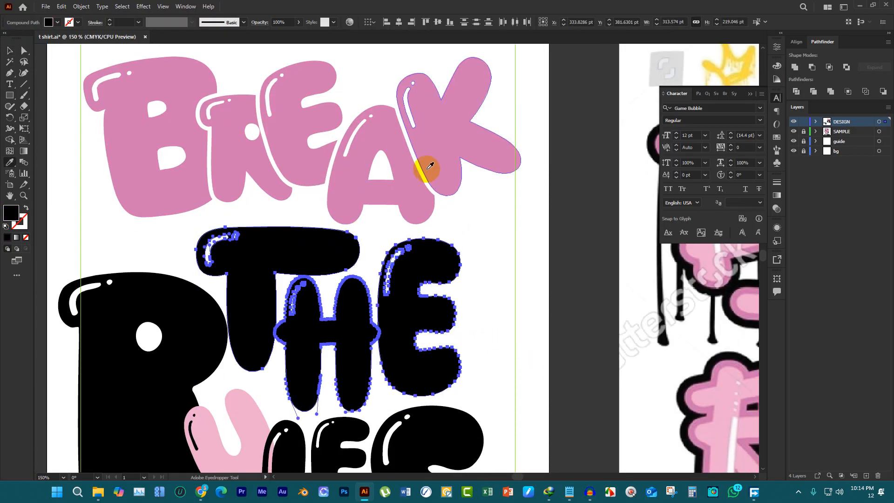
left_click(432, 168)
scroll(391, 205, "down", 3)
left_click(10, 50)
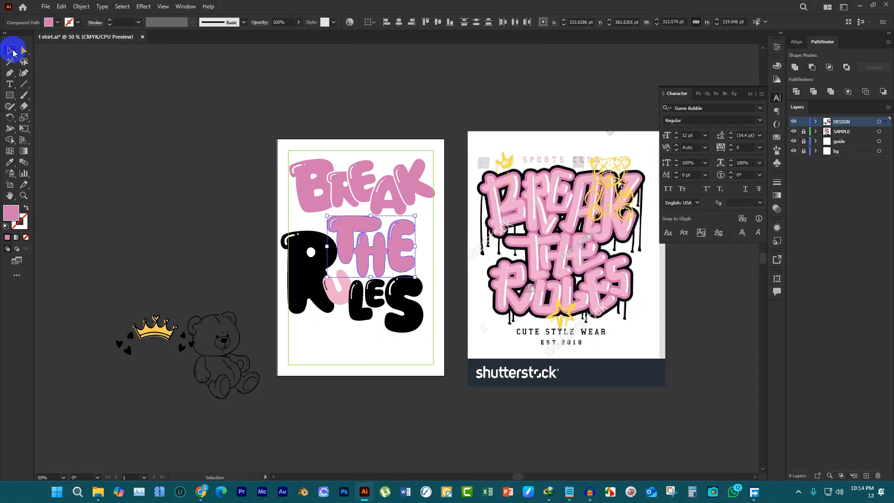
left_click(76, 107)
Offset the path of the light pink letter U in RULES by 5 pt with round joins
scroll(323, 269, "up", 2)
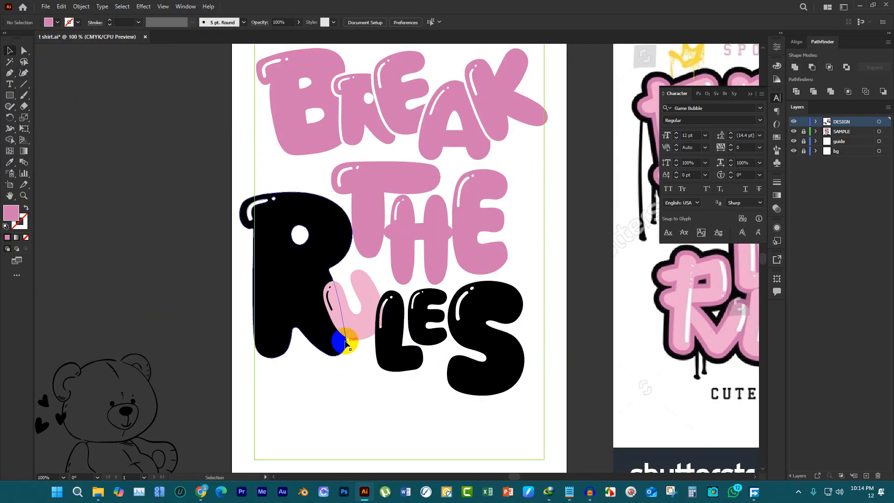
scroll(345, 345, "up", 1)
left_click(374, 316)
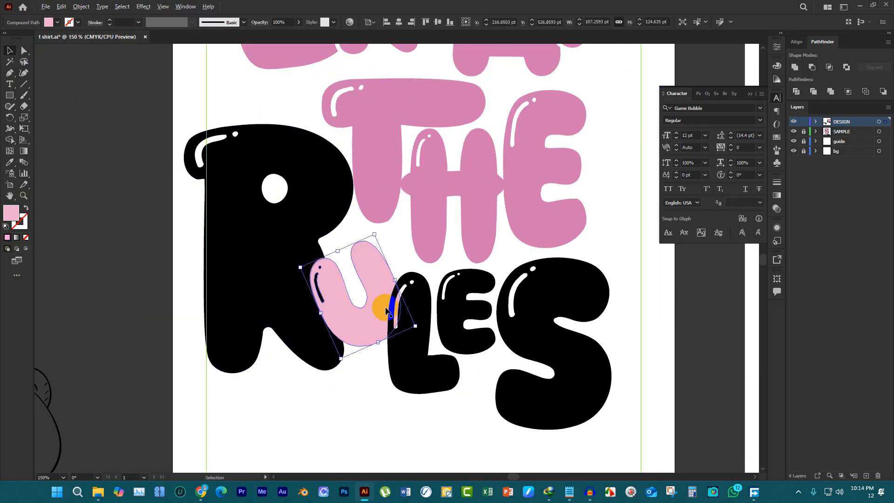
scroll(386, 311, "up", 3)
left_click(81, 6)
mouse_move(107, 235)
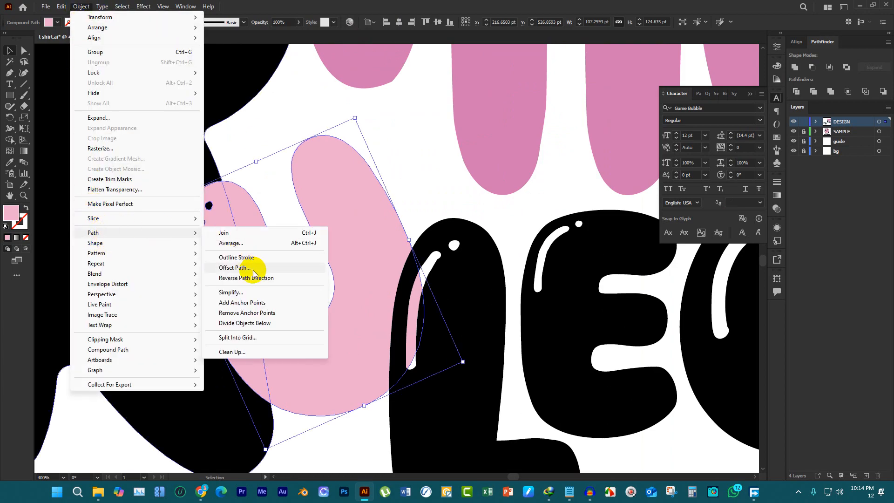
left_click(256, 273)
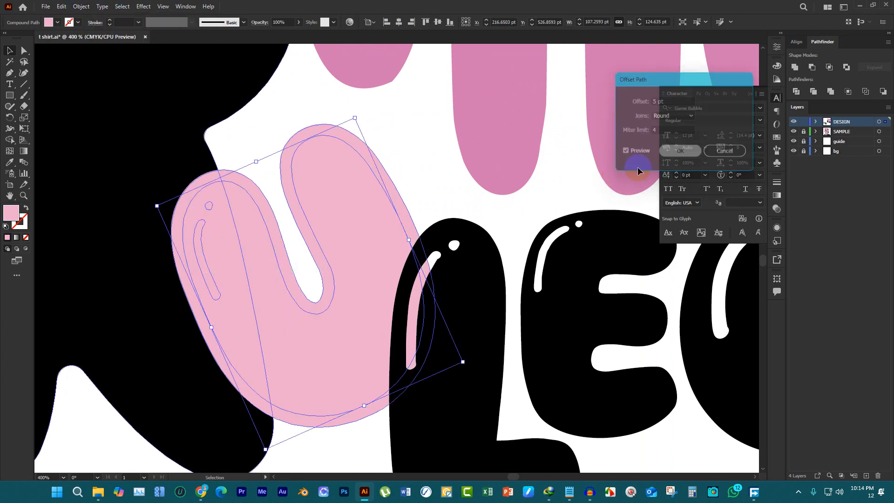
key("Return")
Cut the U's offset outline out of the letter R with the Shape Builder to leave a gap around the U
key("shift+m")
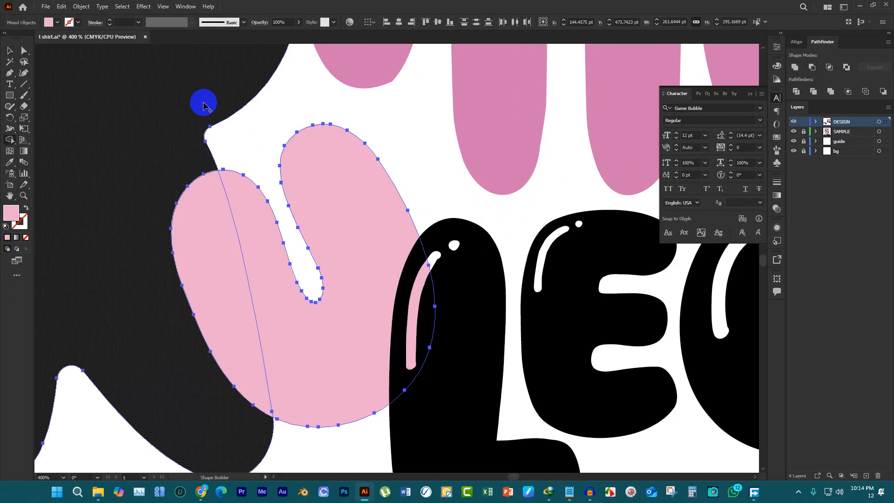
left_click(228, 221, "alt")
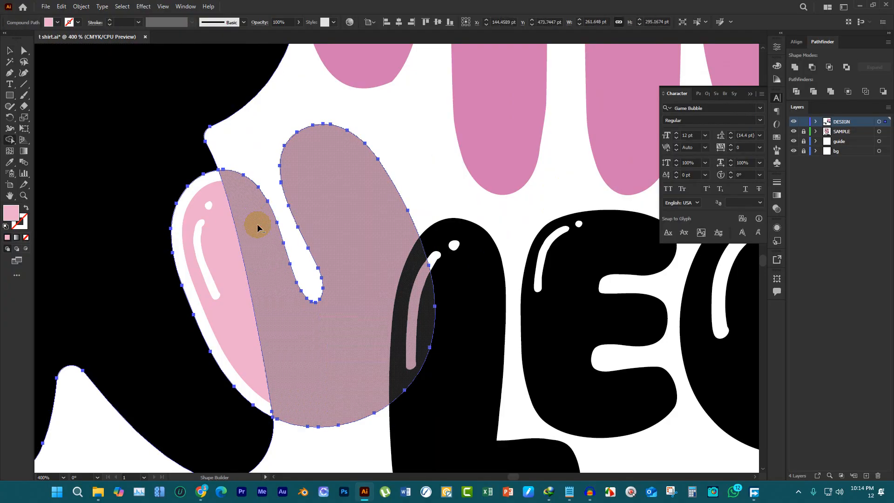
left_click(258, 225, "alt")
scroll(362, 266, "down", 2)
left_click(8, 51)
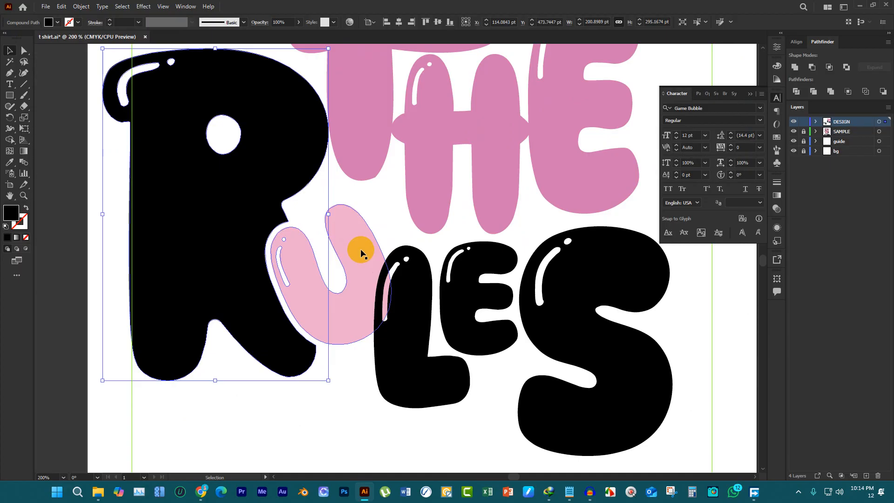
left_click(391, 215)
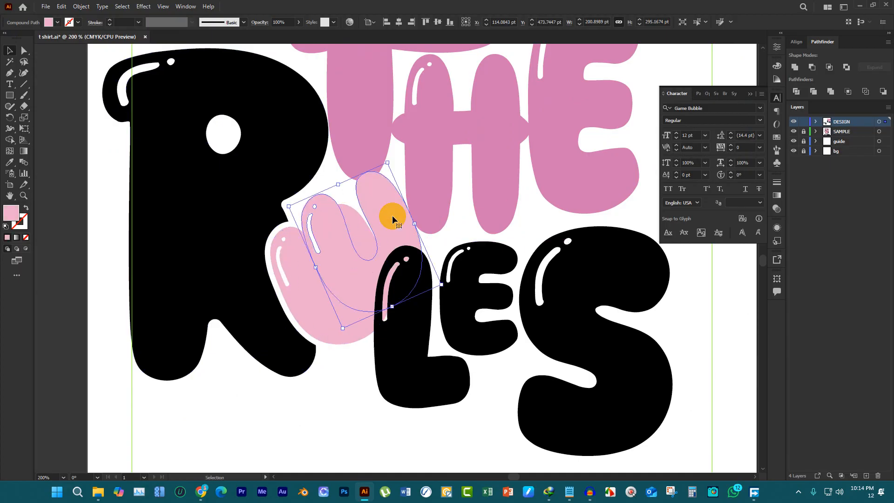
Offset the path of the letter L in RULES by 5 pt with round joins
left_click(412, 297)
scroll(400, 298, "up", 1)
scroll(414, 296, "down", 1)
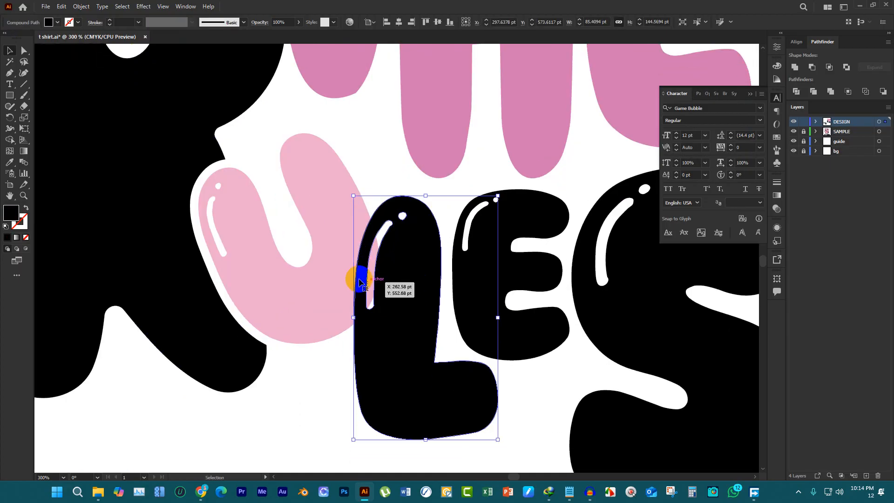
left_click(80, 6)
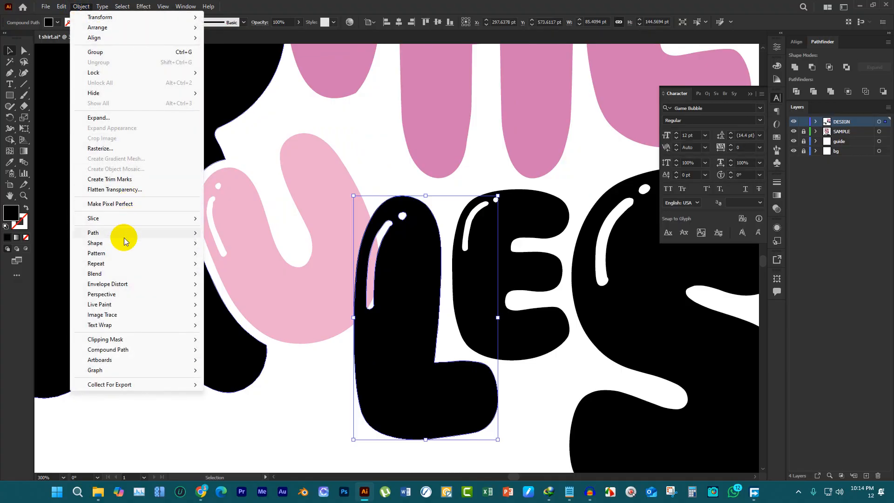
mouse_move(123, 238)
left_click(265, 264)
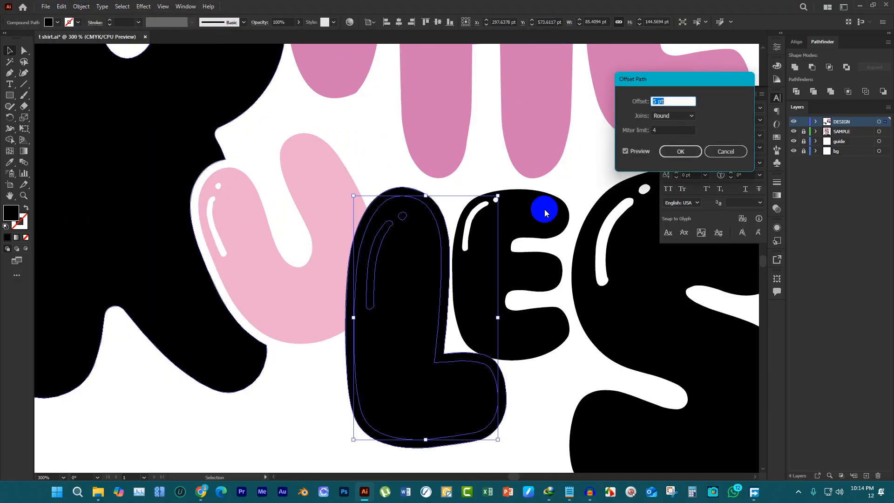
left_click(679, 151)
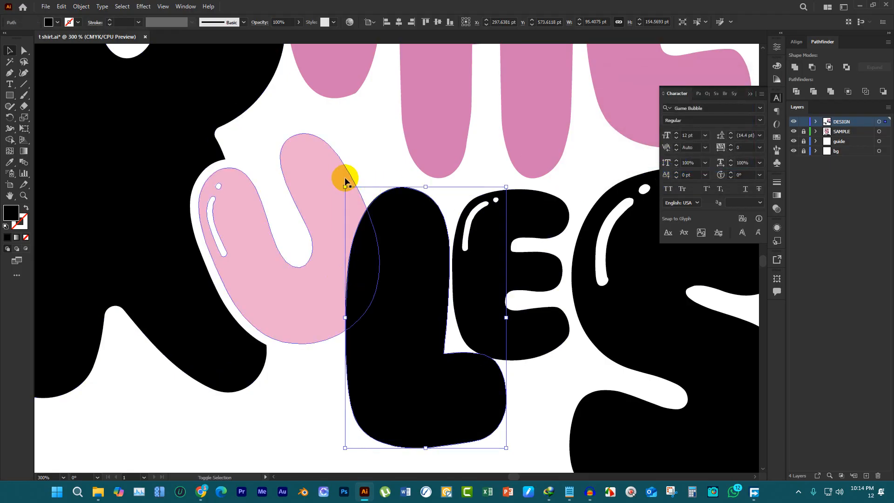
Use the Shape Builder to remove the L's offset shape and its overlap from the letter U, and deselect
left_click(311, 162, "shift")
key("shift+m")
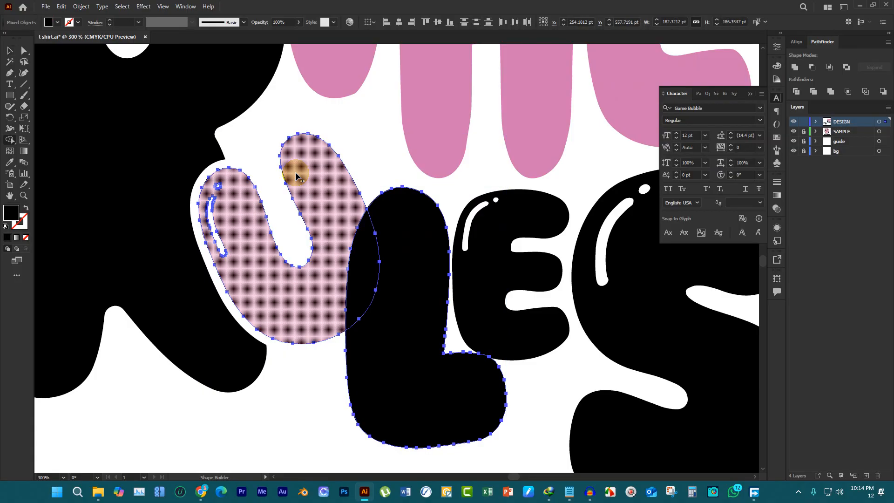
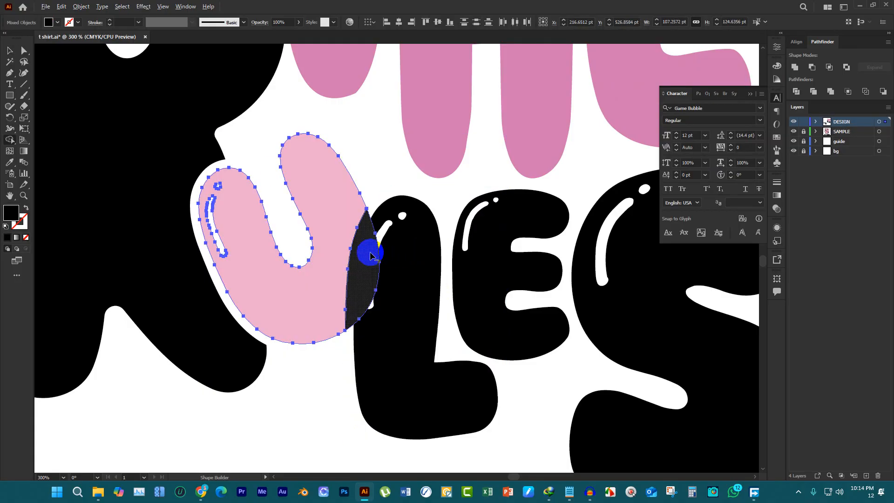
left_click(364, 273, "alt")
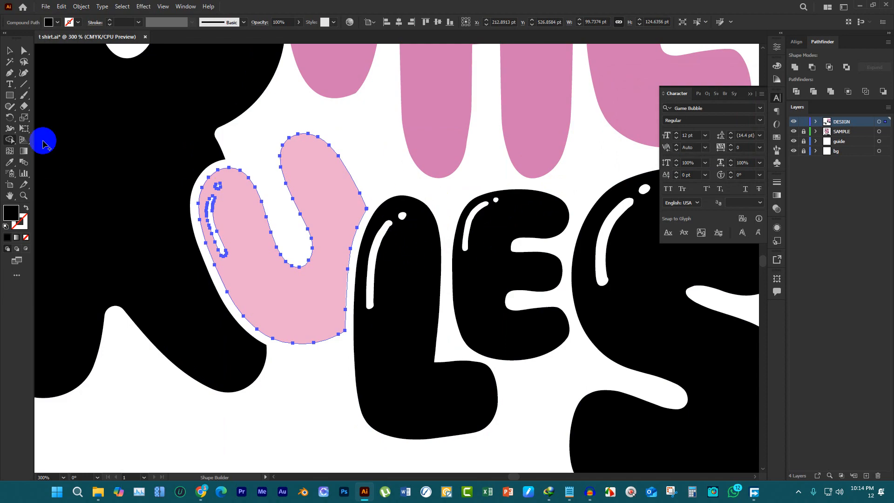
scroll(344, 242, "down", 3)
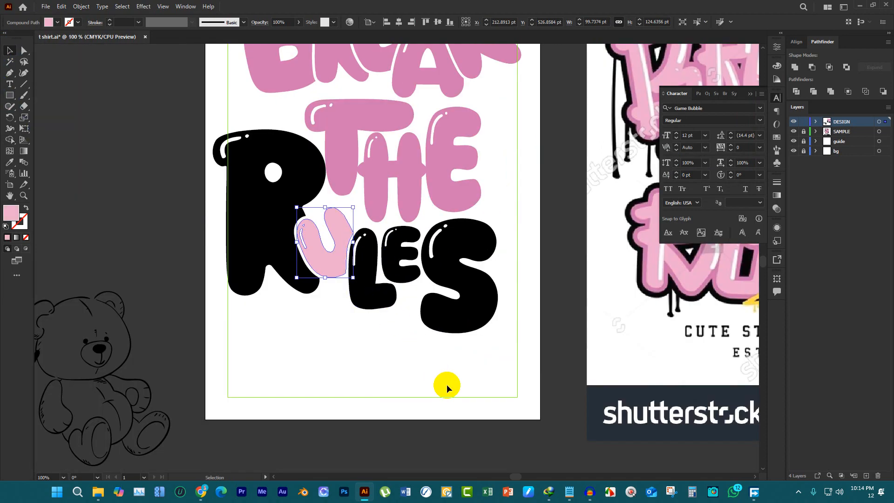
left_click(454, 360)
Select the whole BREAK THE RULES lettering and recolour it with the darker pink sampled from the letter B
scroll(454, 360, "down", 1)
left_click_drag(484, 347, 316, 100)
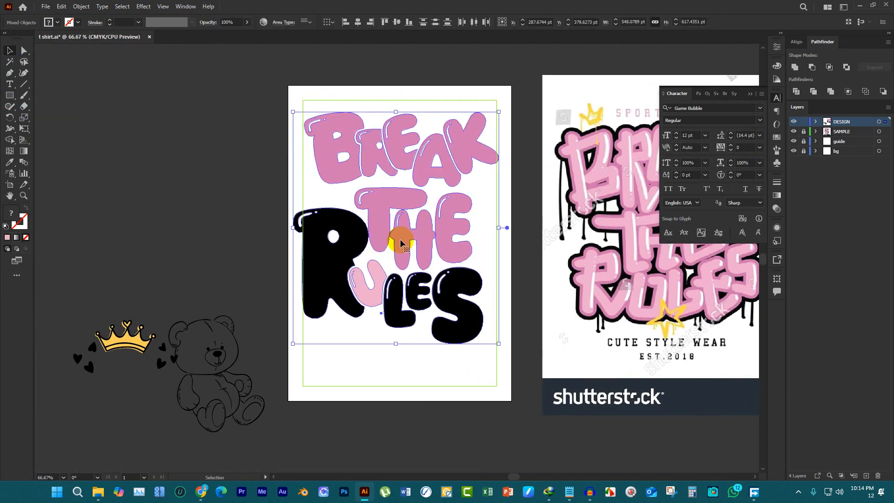
key("i")
left_click(356, 117)
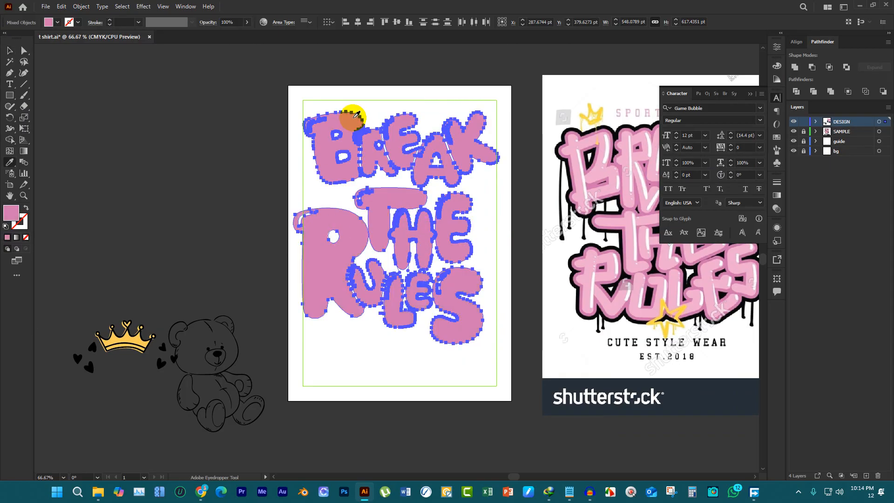
left_click(9, 51)
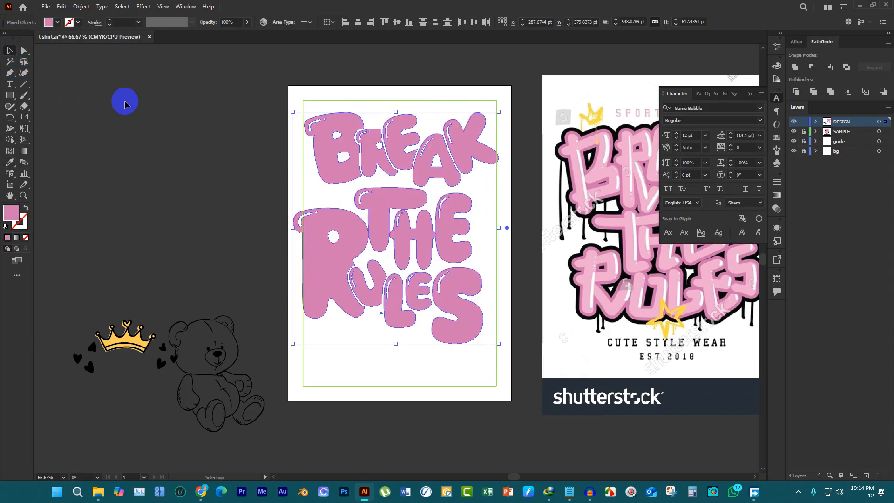
left_click(125, 104)
scroll(272, 163, "up", 1)
scroll(262, 163, "down", 1)
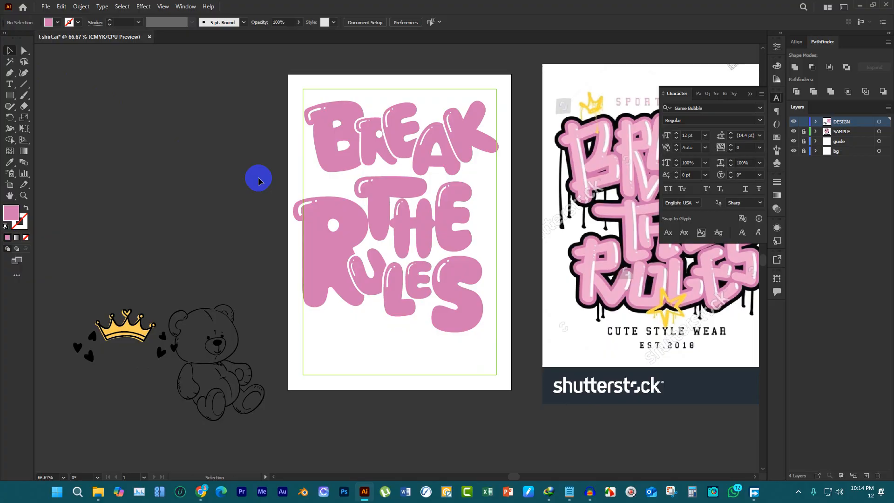
Collapse the Character settings and cut the teddy bear, crown and hearts artwork from beside the artboard
left_click(749, 94)
scroll(181, 265, "down", 2)
left_click_drag(129, 249, 241, 378)
scroll(275, 228, "up", 2)
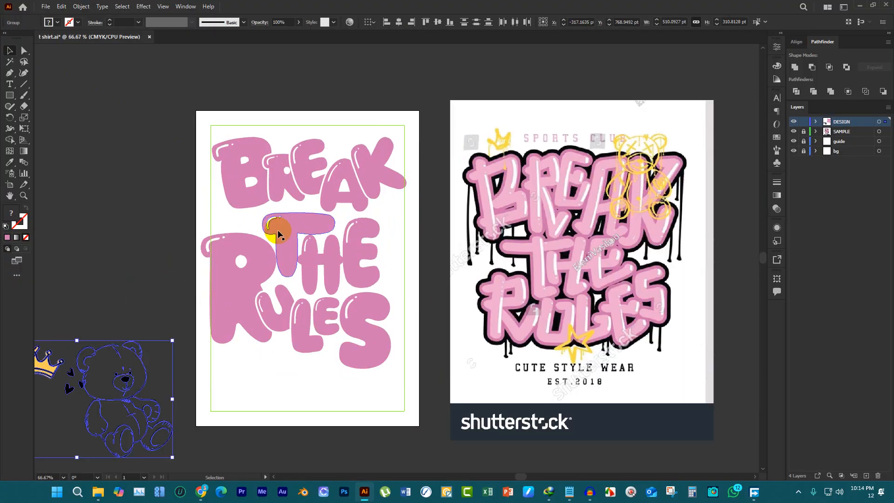
key("a")
key("Delete")
key("v")
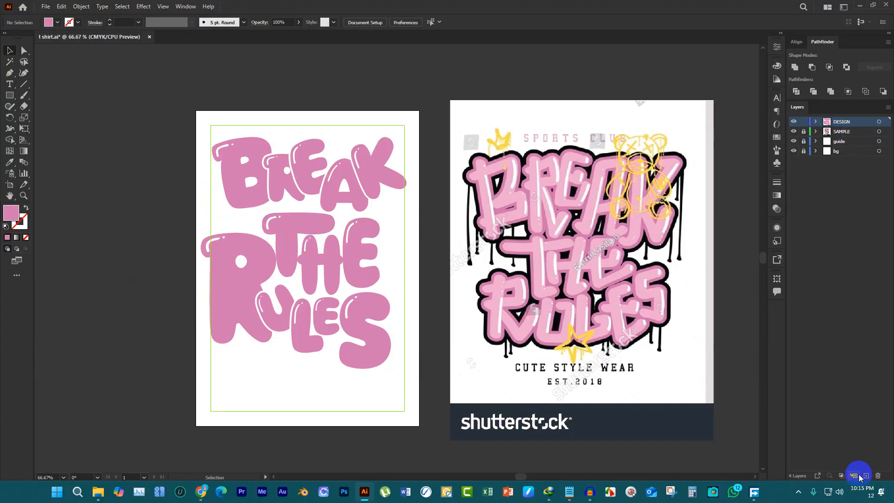
Paste the bear, crown and hearts onto a new layer above DESIGN and place them over the lettering on the artboard
key("ctrl+v")
left_click_drag(432, 213, 302, 191)
scroll(303, 191, "up", 2)
left_click(143, 139)
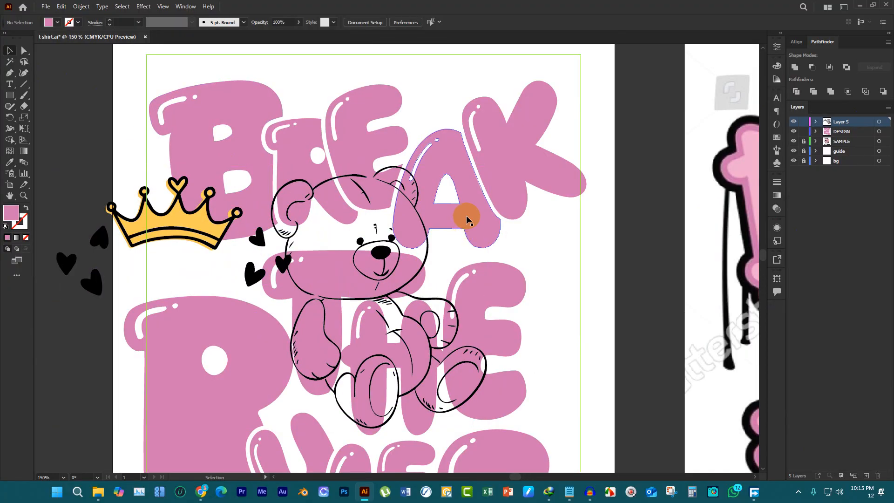
Change the teddy bear line art's fill from black to yellow and deselect it
scroll(465, 219, "down", 3)
scroll(392, 191, "down", 2)
scroll(545, 190, "up", 2)
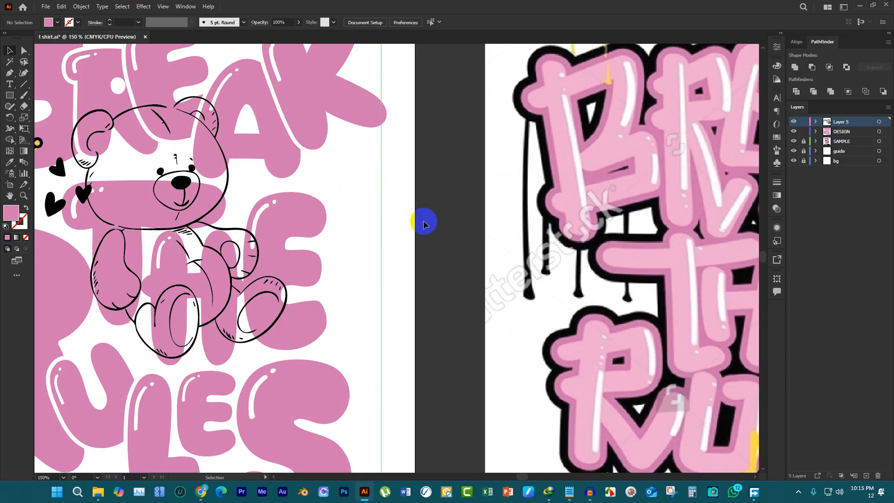
scroll(373, 223, "up", 1)
left_click(228, 190)
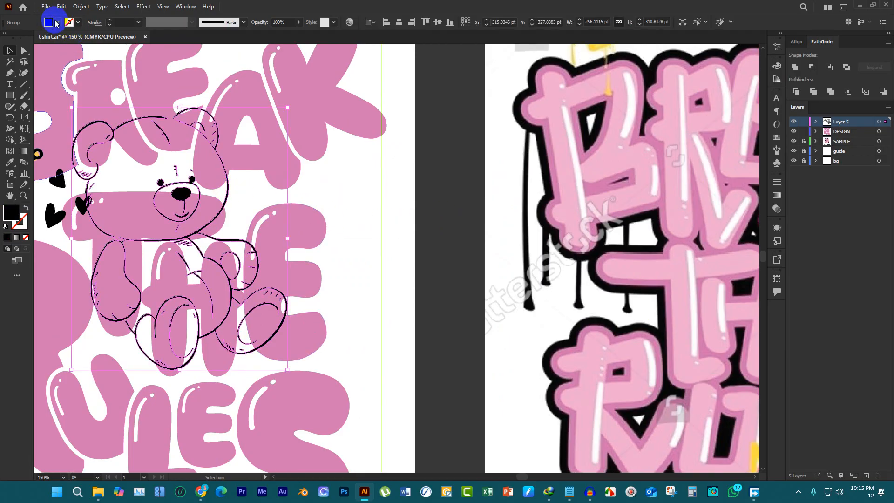
left_click(56, 24)
left_click(40, 41)
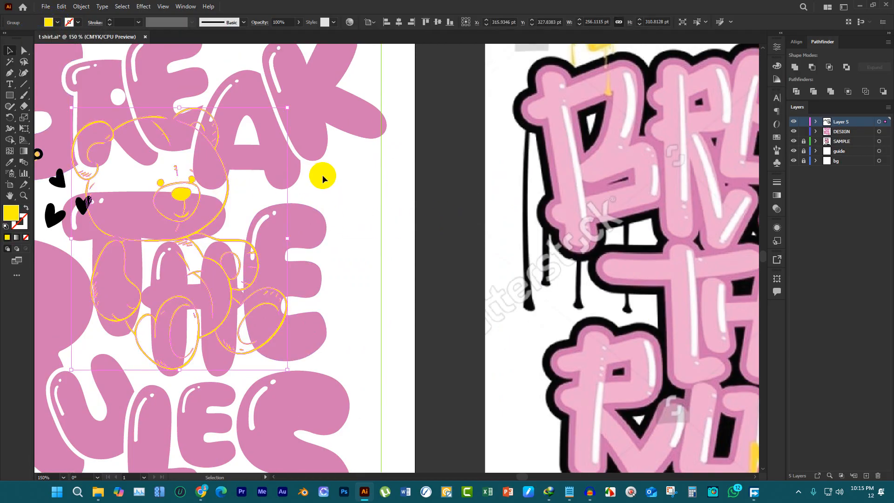
left_click(409, 205)
Move the yellow teddy bear down over the ends of THE and RULES and scale it to about 162 by 197 pt
scroll(407, 208, "down", 2)
scroll(358, 215, "up", 2)
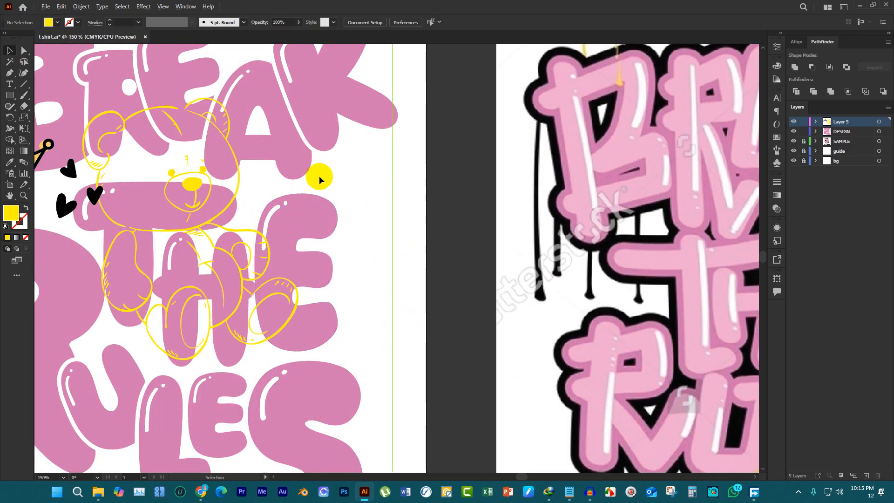
scroll(320, 175, "down", 2)
scroll(325, 184, "up", 2)
scroll(274, 191, "down", 2)
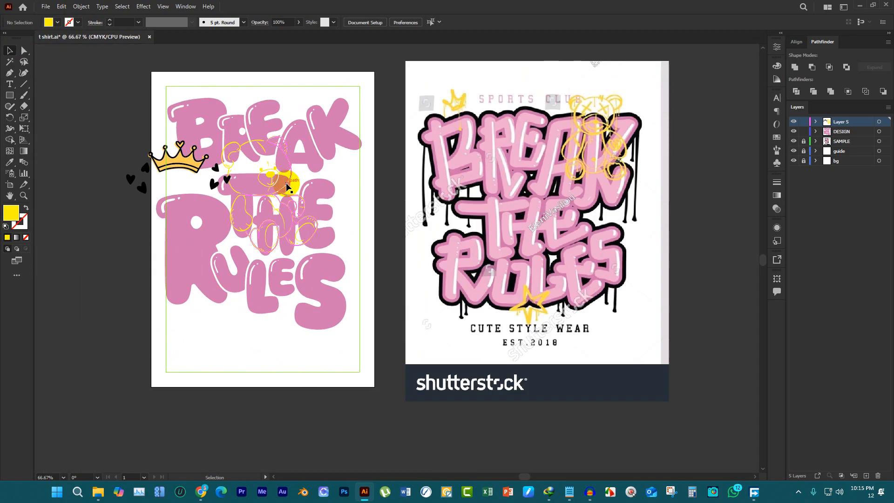
left_click_drag(289, 186, 323, 256)
scroll(324, 256, "up", 2)
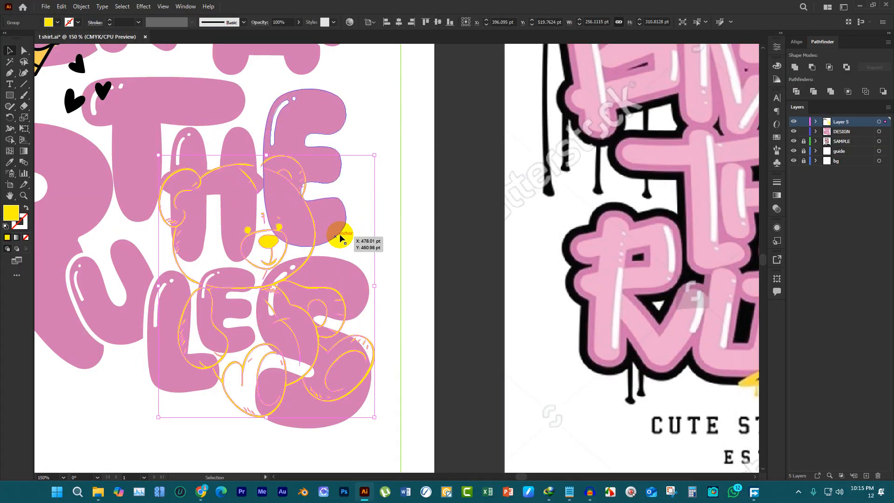
left_click_drag(376, 157, 336, 205)
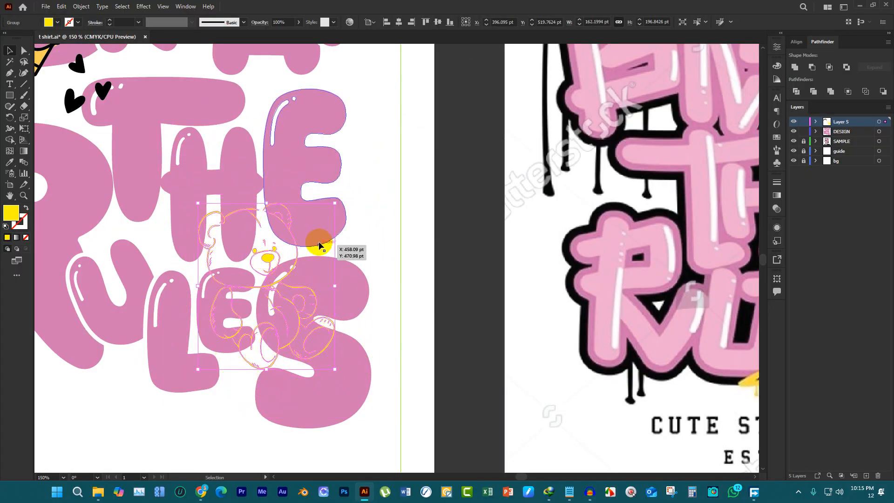
left_click_drag(297, 260, 310, 235)
left_click(381, 222)
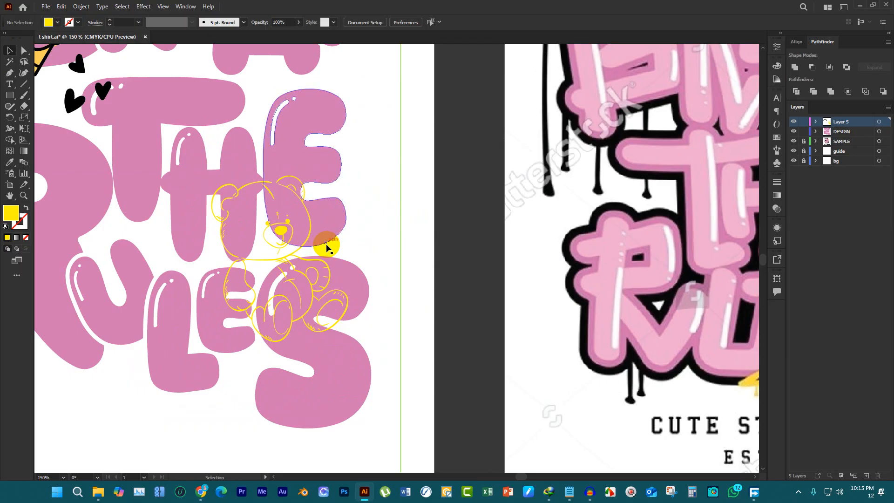
Offset the yellow teddy bear's line-art paths outward by 2 pt with round joins
scroll(284, 259, "up", 2)
left_click(289, 253)
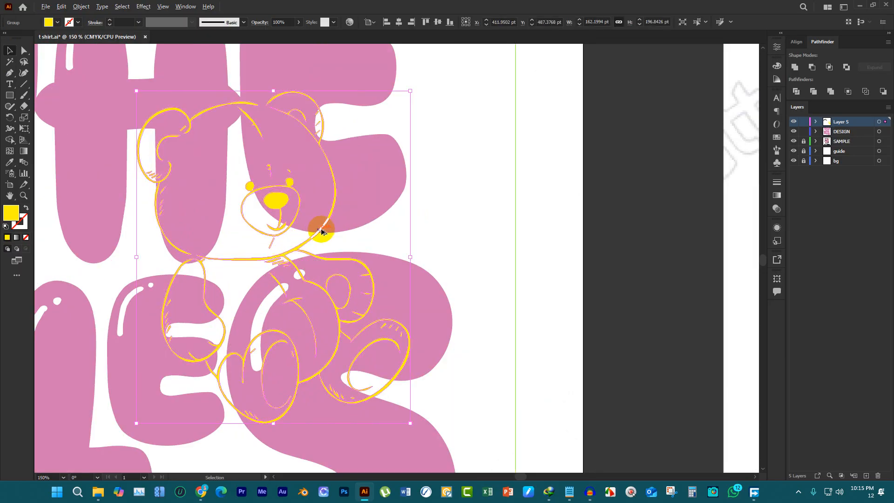
scroll(281, 232, "down", 2)
scroll(295, 235, "up", 2)
scroll(295, 237, "down", 1)
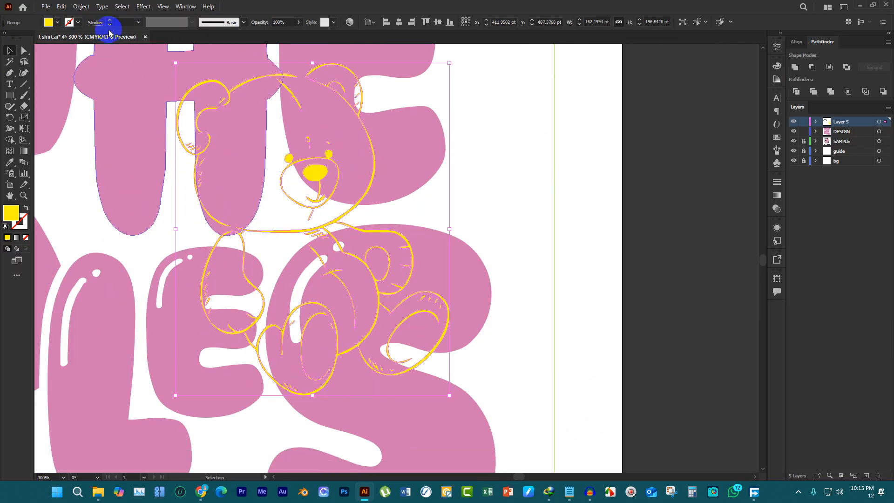
left_click(81, 6)
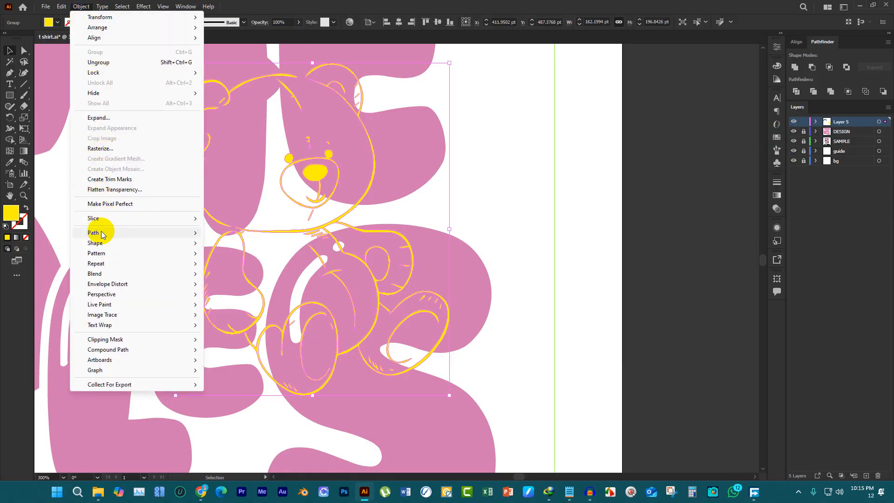
mouse_move(102, 234)
left_click(253, 262)
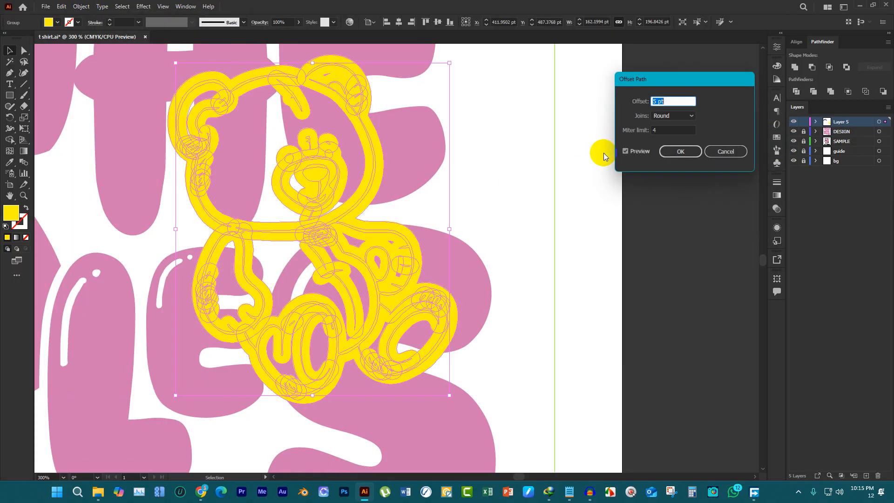
key("Down")
key("Down")
key("Down")
key("Down")
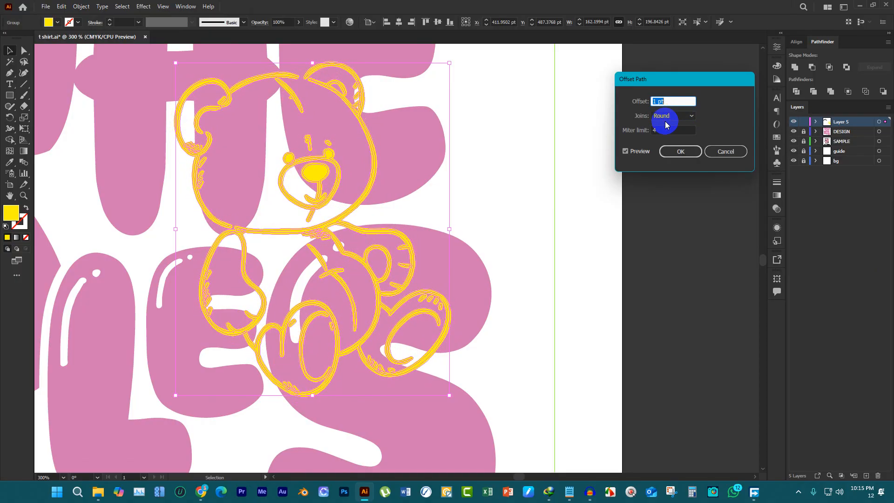
key("Up")
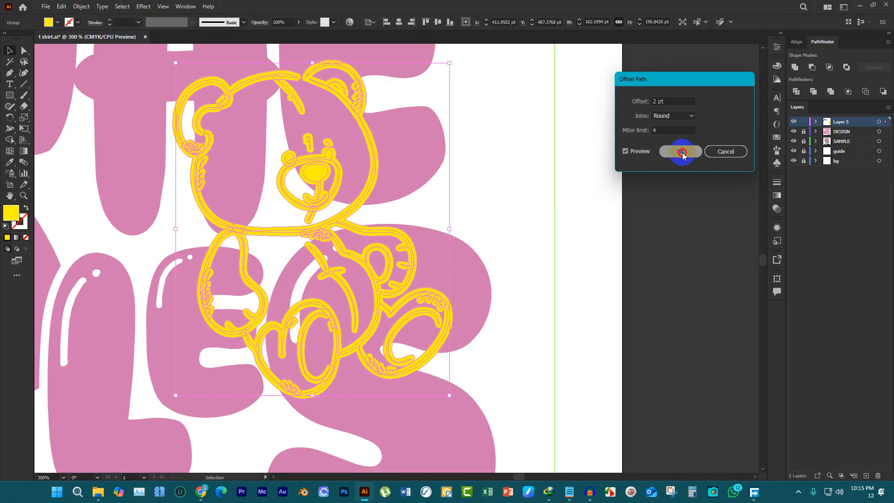
left_click(680, 151)
Select the teddy bear together with its offset outlines and unite all of the paths
left_click(501, 212)
scroll(358, 205, "up", 1)
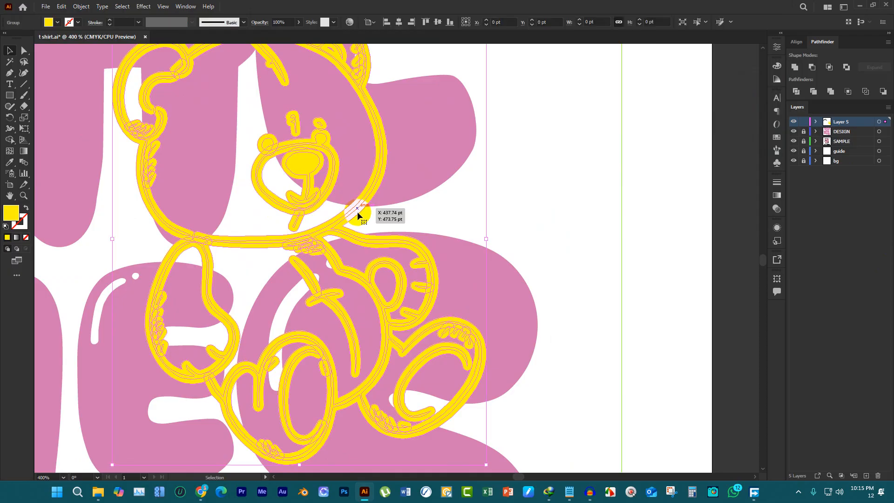
scroll(363, 211, "up", 2)
left_click(322, 184)
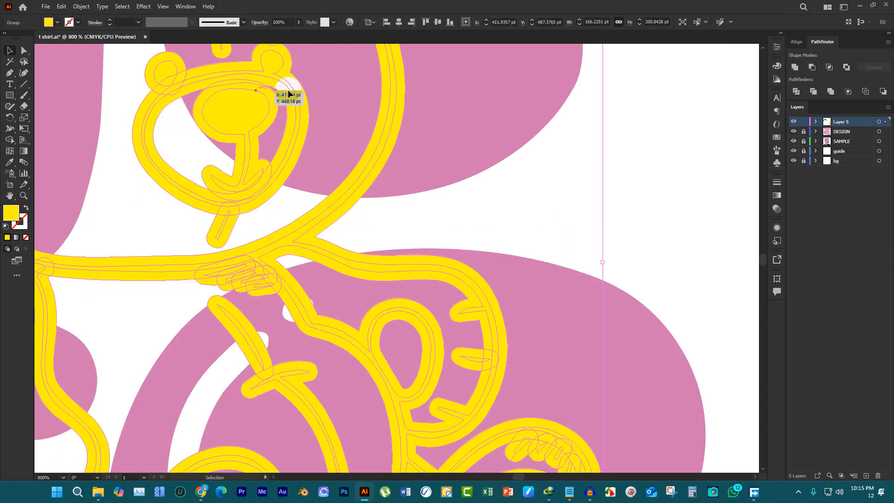
left_click(795, 68)
scroll(585, 192, "down", 3)
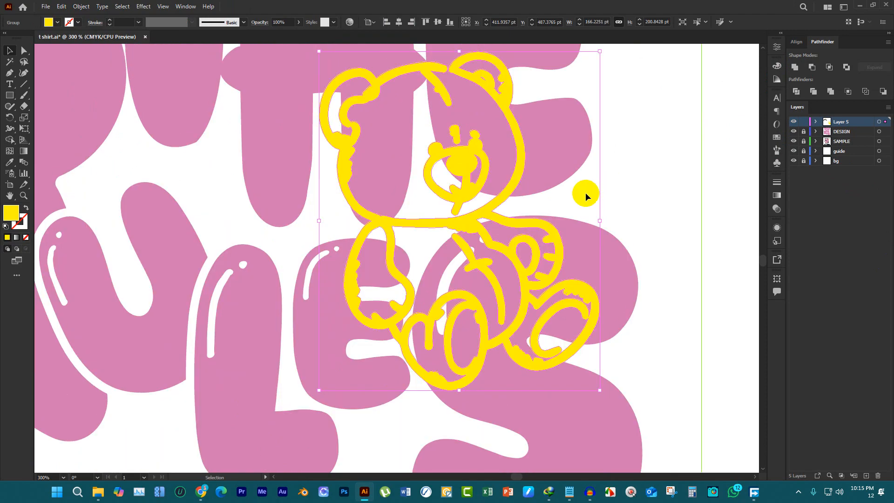
Enlarge the teddy bear to about 175 by 211 pt and move it down over the end of RULES
scroll(586, 196, "up", 1)
left_click(622, 205)
scroll(505, 237, "down", 2)
left_click(503, 225)
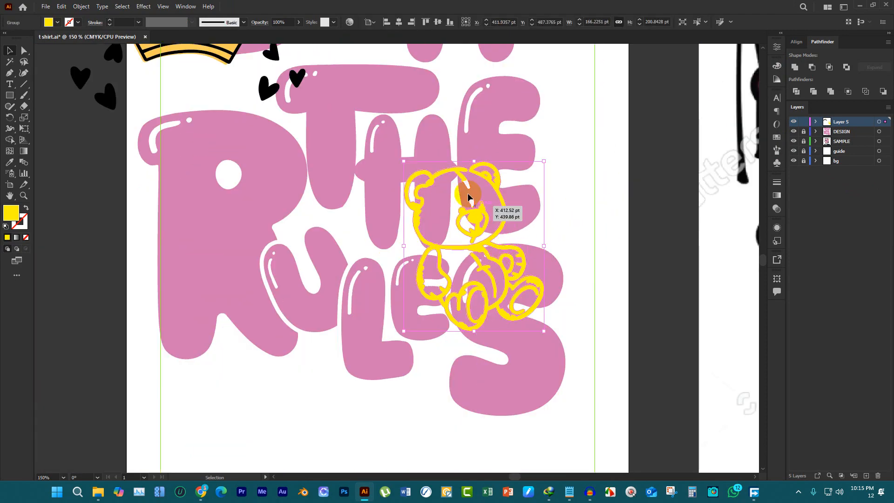
mouse_move(474, 160)
left_mouse_down()
mouse_move(478, 146)
mouse_move(476, 153)
left_mouse_up()
left_click_drag(484, 240, 469, 276)
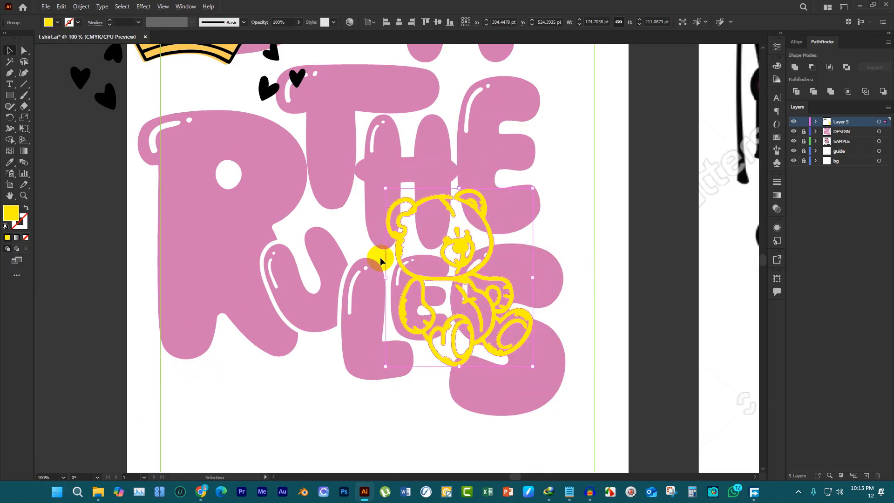
scroll(380, 257, "down", 2)
left_click(516, 237)
scroll(408, 277, "up", 3)
left_click_drag(420, 236, 428, 231)
scroll(456, 232, "down", 2)
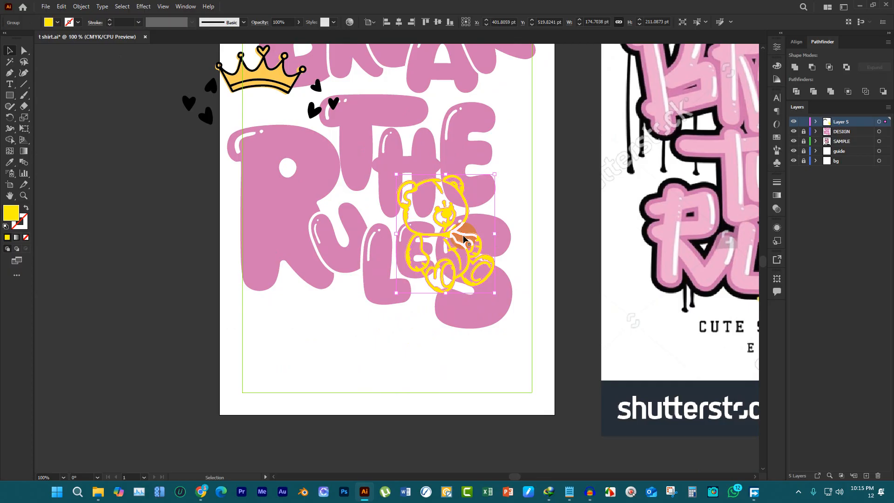
Move the crown up so that it sits on top of the B of BREAK, and deselect it
scroll(304, 219, "up", 4)
left_click_drag(285, 180, 313, 89)
scroll(310, 71, "up", 3)
mouse_move(325, 119)
left_mouse_down()
mouse_move(356, 121)
mouse_move(322, 113)
left_mouse_up()
scroll(303, 128, "down", 1)
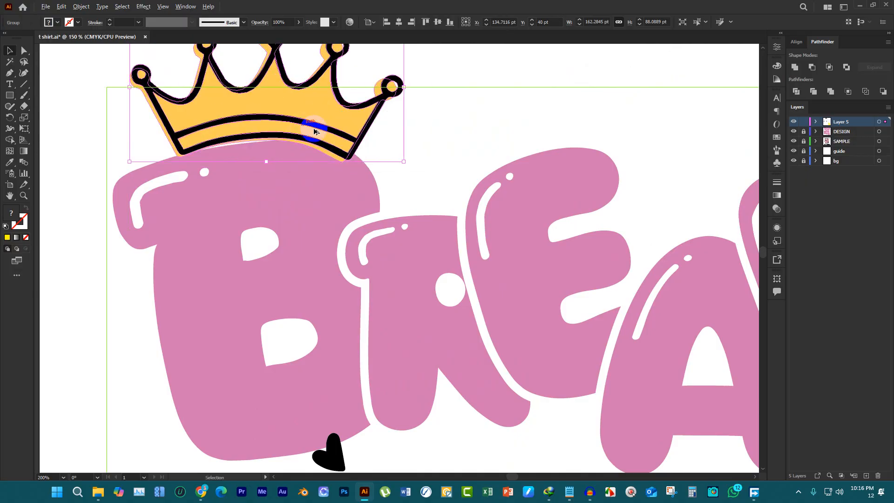
scroll(354, 119, "down", 1)
left_click(311, 166)
Move one cluster of three hearts into the gap above RULES beside the T, and the other above the A of BREAK
scroll(164, 249, "down", 2)
left_click_drag(166, 250, 303, 162)
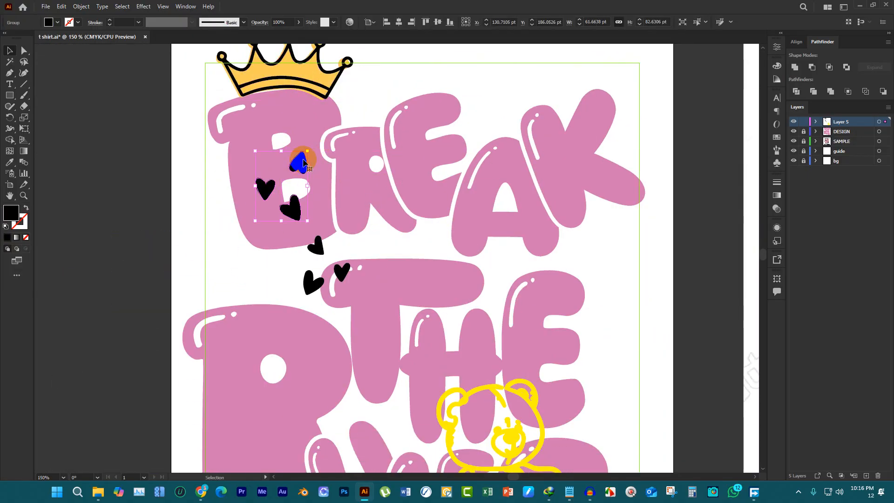
left_click_drag(314, 246, 489, 83)
scroll(376, 145, "down", 3)
scroll(360, 151, "up", 2)
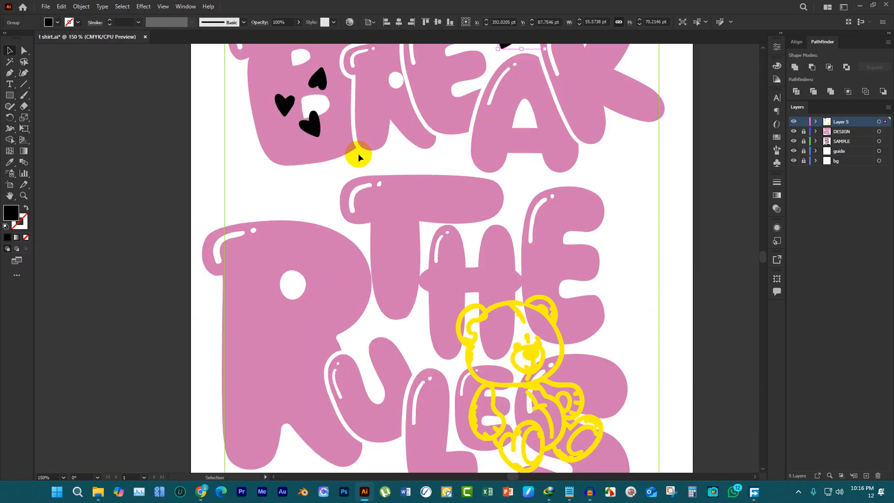
left_click_drag(313, 130, 300, 228)
scroll(291, 231, "down", 2)
scroll(396, 224, "up", 1)
scroll(418, 226, "up", 1)
scroll(405, 209, "down", 1)
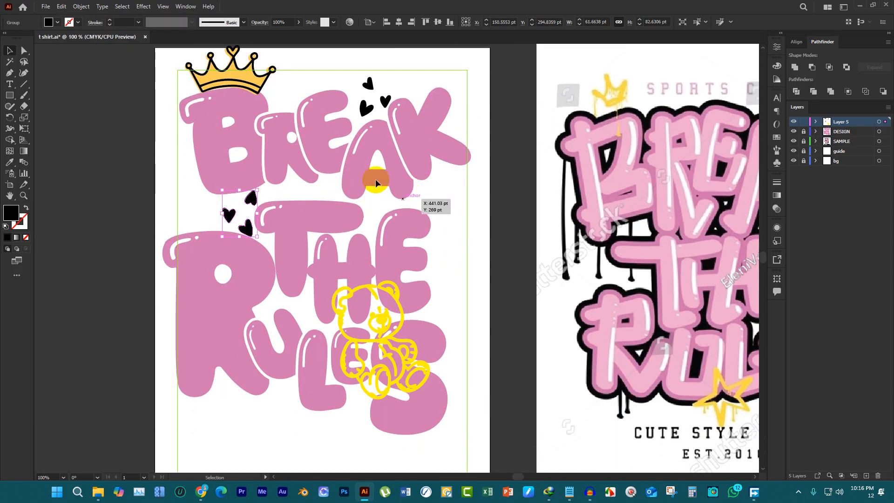
Copy one heart cluster to just below the K of BREAK and another beside the lower end of THE
left_click_drag(376, 110, 439, 200)
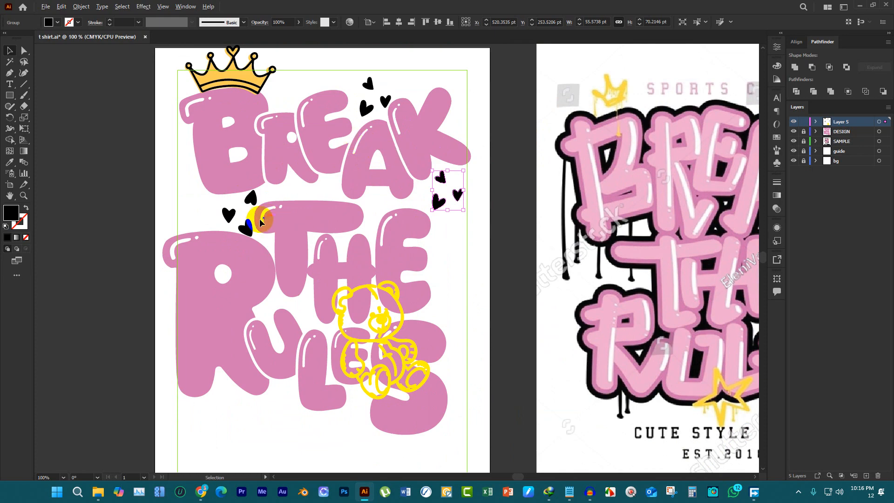
left_click_drag(249, 228, 457, 322)
left_click(468, 254)
scroll(335, 260, "down", 2)
scroll(323, 225, "up", 1)
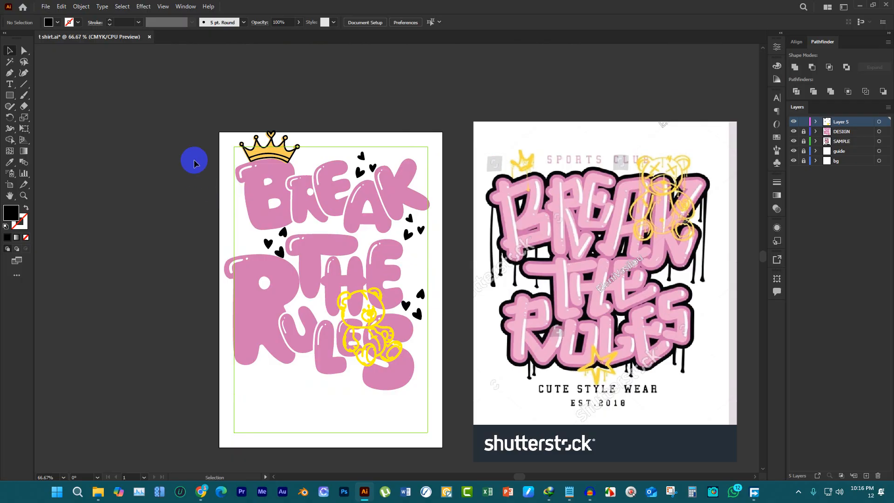
Duplicate the yellow teddy bear and place the copy over the B and R of BREAK
scroll(275, 191, "up", 1)
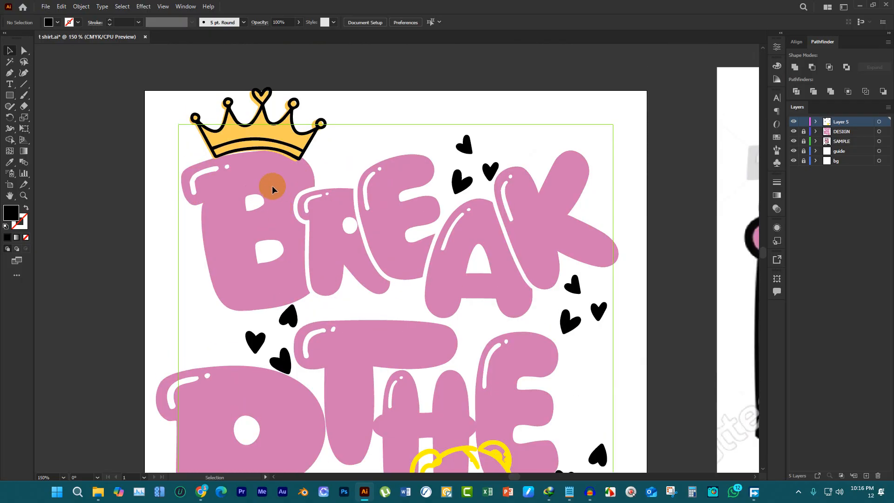
scroll(482, 125, "down", 1)
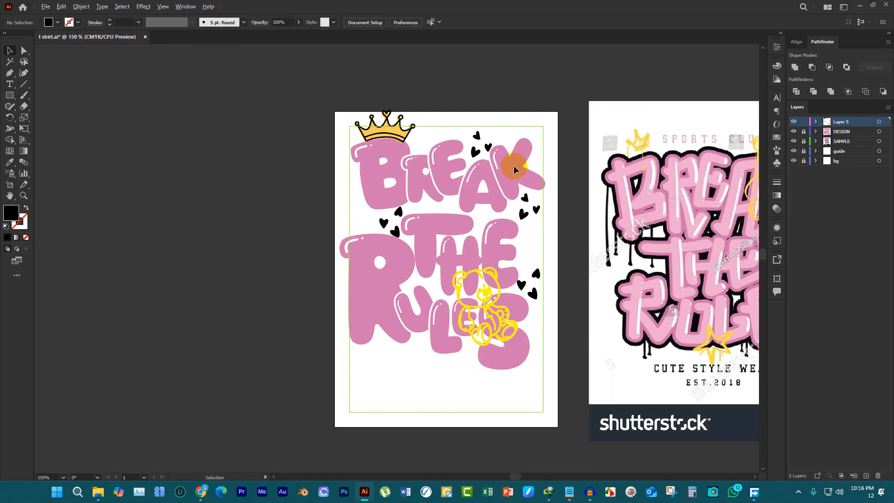
scroll(513, 166, "up", 2)
scroll(524, 187, "down", 3)
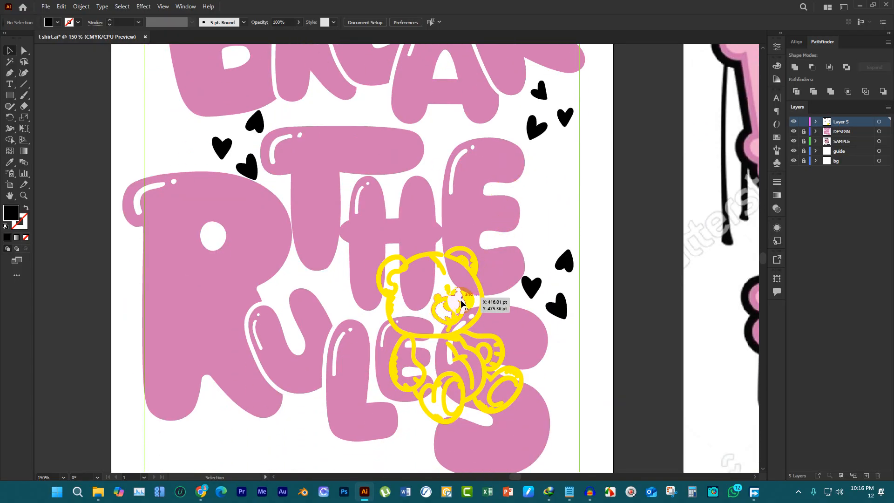
left_click(451, 313)
scroll(450, 313, "up", 3)
left_click_drag(450, 339, 282, 101)
scroll(276, 176, "up", 2)
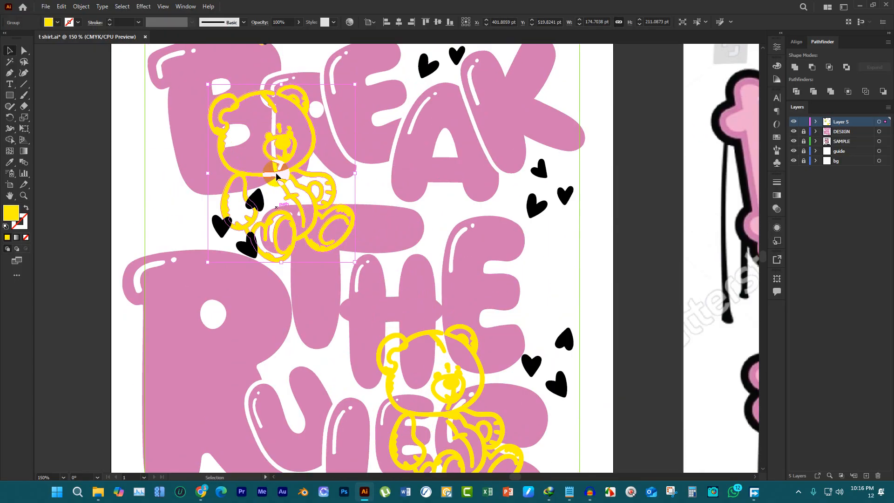
scroll(279, 172, "up", 1)
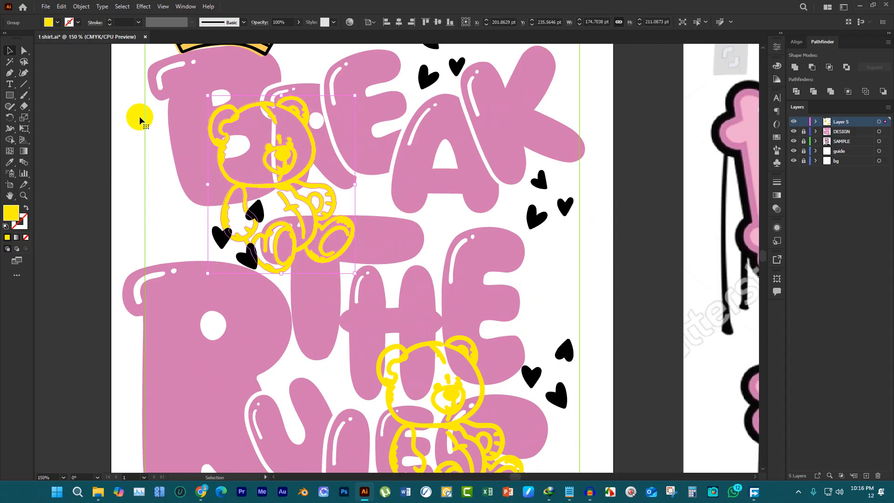
Reflect the upper teddy bear copy across the vertical axis
right_click(294, 156)
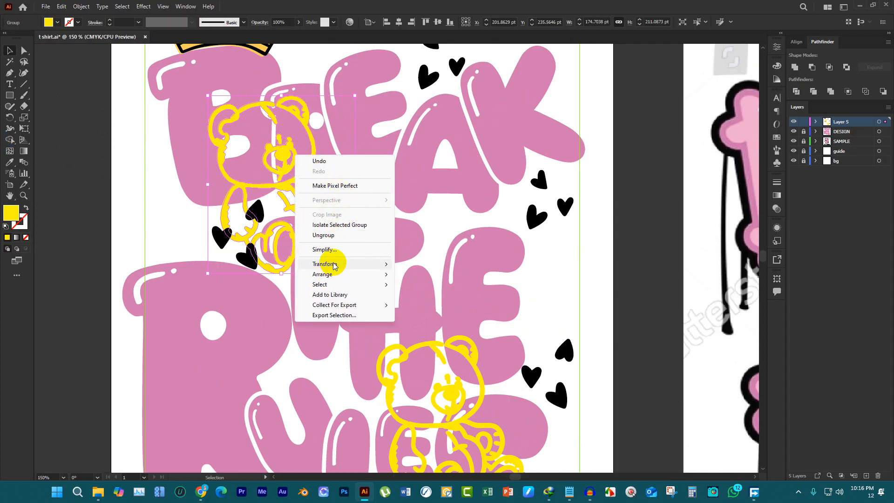
mouse_move(333, 266)
left_click(419, 299)
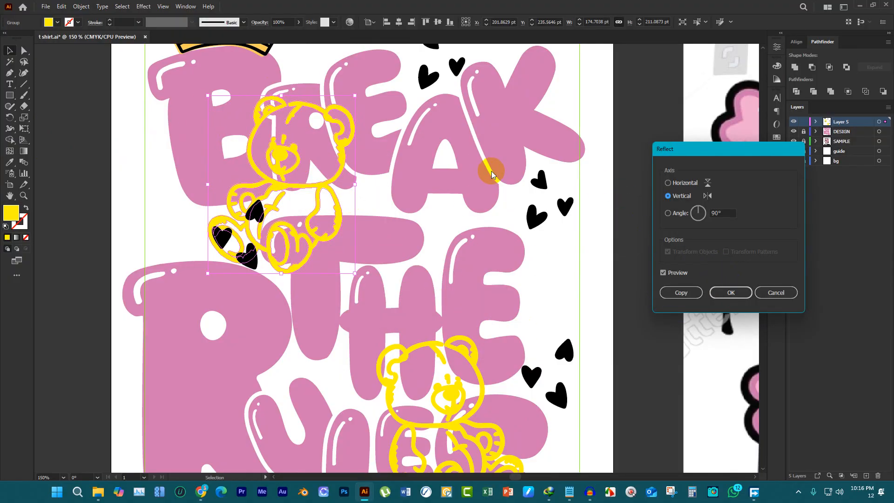
left_click(733, 292)
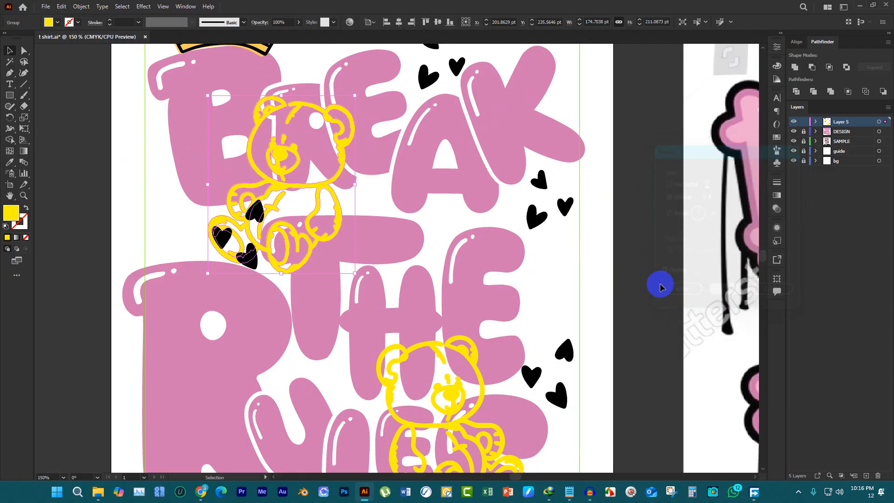
Shrink the mirrored teddy bear to about 96 by 116 pt and place it over the R of BREAK
scroll(331, 185, "up", 1)
left_click_drag(332, 201, 381, 146)
left_click_drag(403, 64, 368, 104)
left_click_drag(350, 149, 349, 156)
scroll(319, 173, "down", 2)
scroll(385, 266, "up", 3)
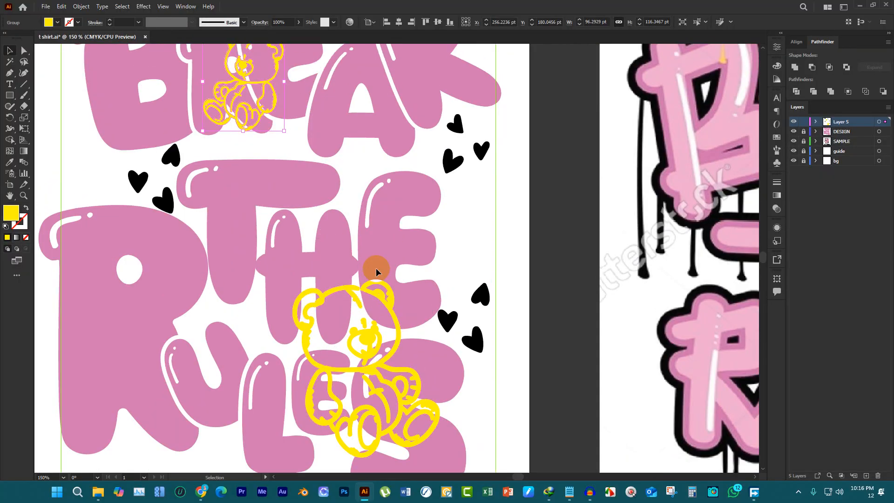
Select both teddy bears, examine their size and placement over the lettering against the reference artwork, and clear the selection
left_click(379, 296, "shift")
scroll(380, 296, "up", 2)
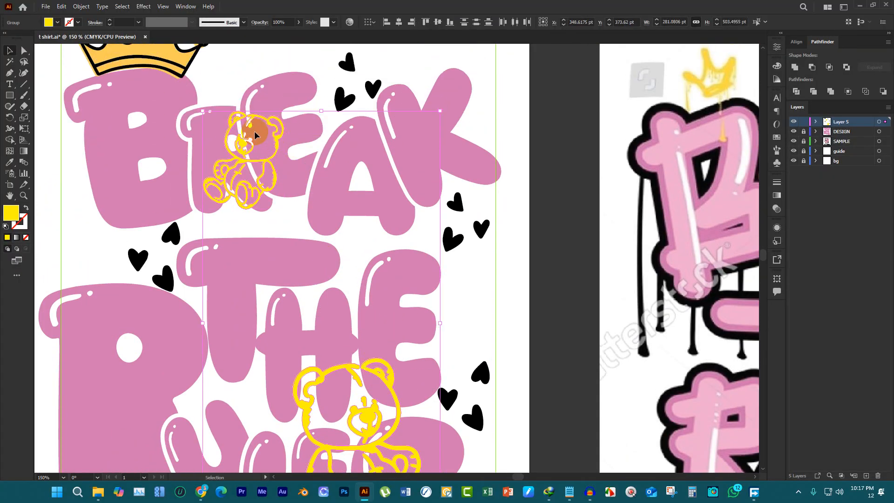
scroll(254, 137, "down", 2)
scroll(258, 163, "up", 2)
scroll(246, 156, "up", 1)
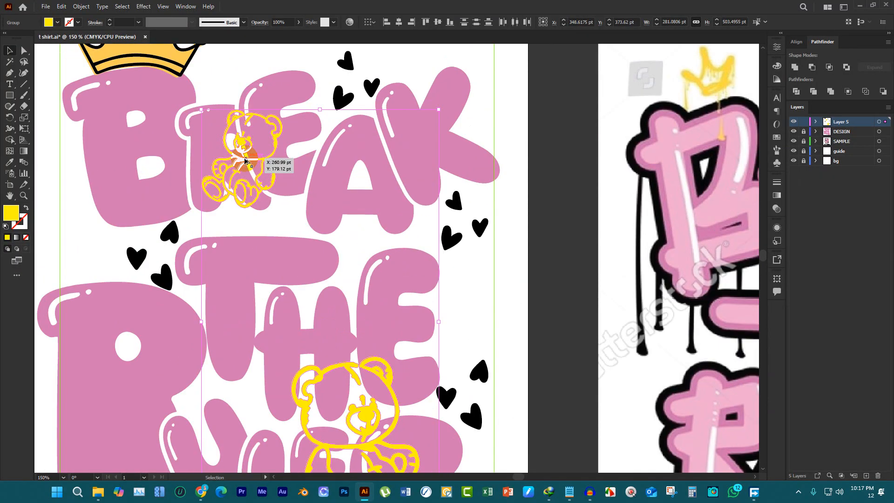
scroll(334, 112, "down", 2)
scroll(362, 170, "up", 3)
scroll(359, 176, "up", 2)
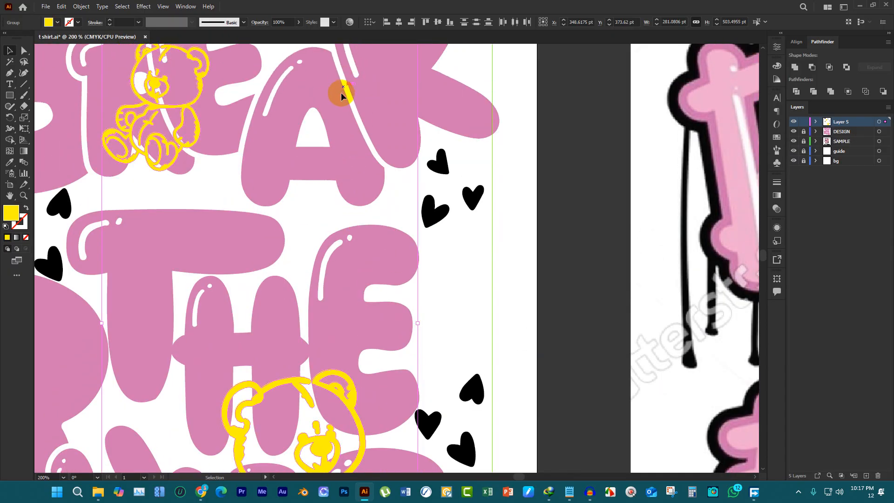
scroll(354, 133, "up", 2)
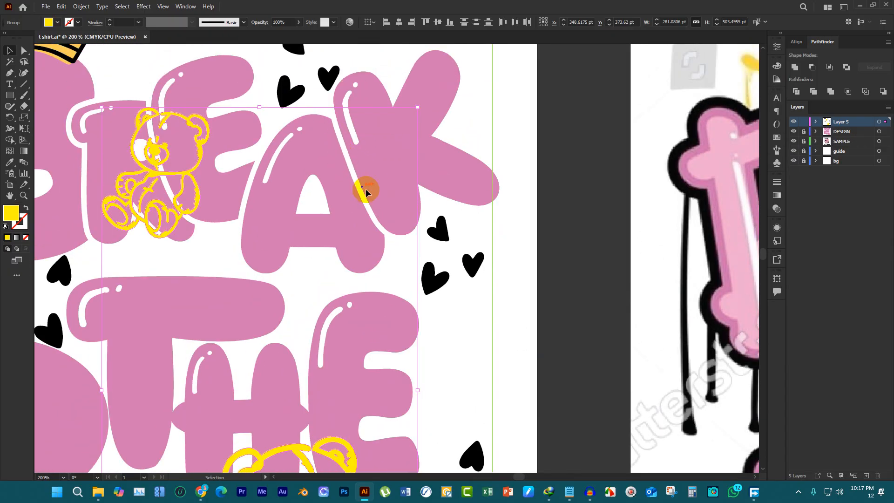
scroll(364, 179, "down", 1)
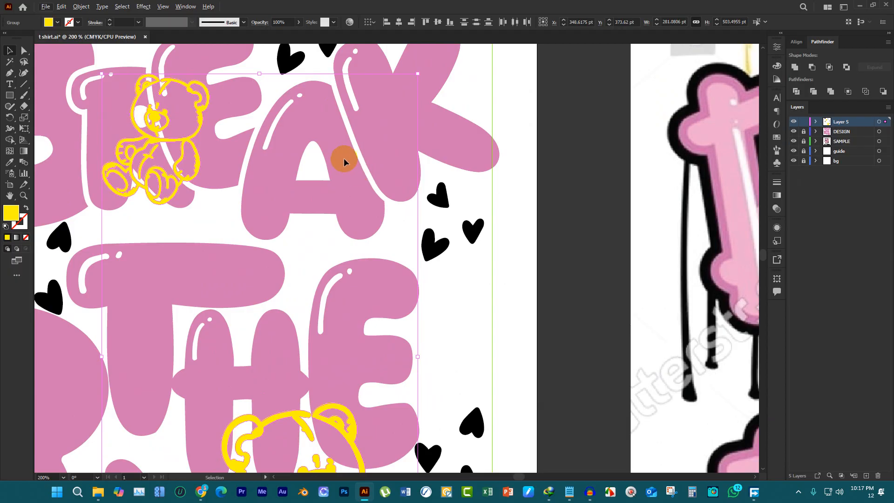
scroll(344, 157, "down", 3)
scroll(340, 175, "down", 1)
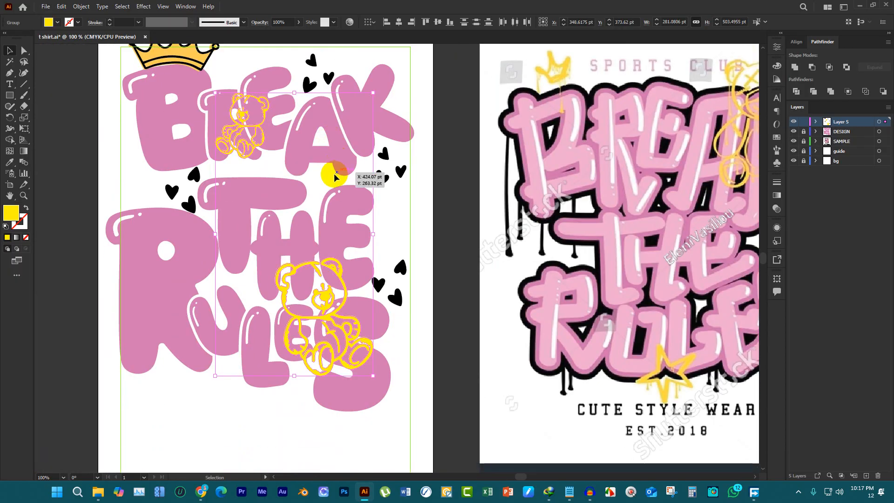
left_click(257, 135)
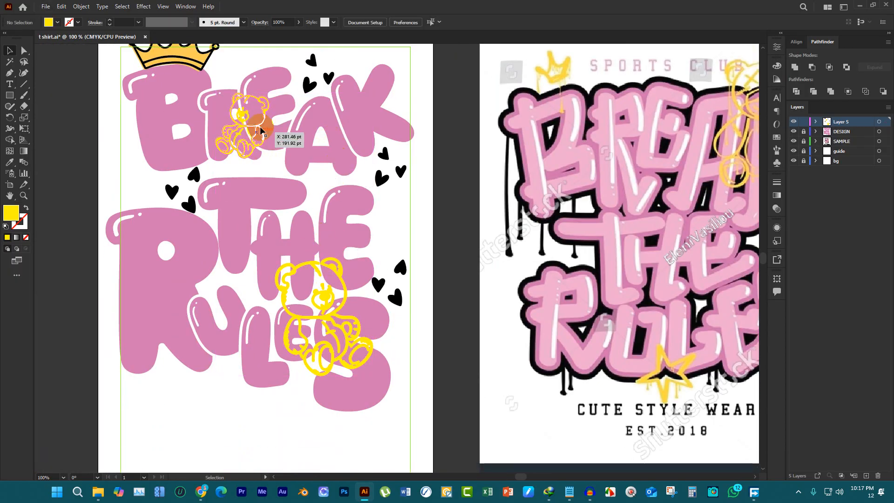
scroll(226, 119, "up", 3)
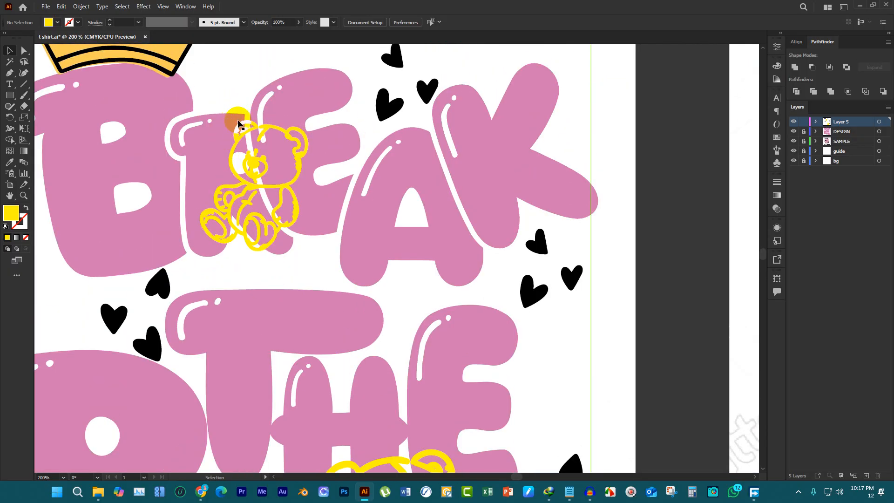
Move the upper teddy bear down into the gap between the E and A of BREAK and the T of THE
scroll(224, 151, "up", 3)
left_click(237, 152)
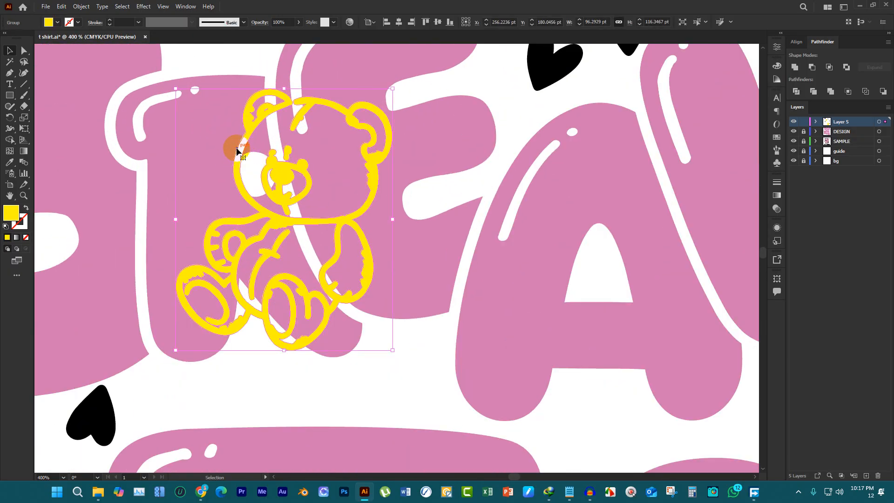
scroll(342, 135, "down", 3)
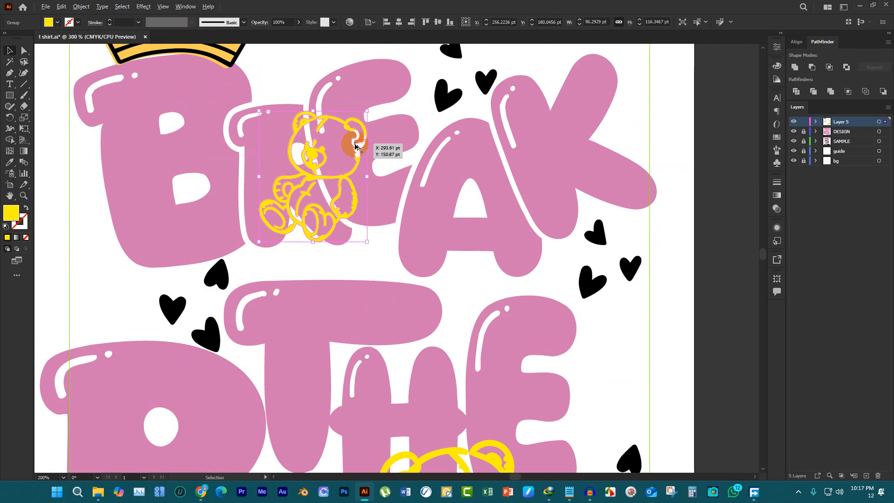
scroll(355, 146, "up", 2)
left_click_drag(359, 151, 351, 153)
scroll(312, 180, "down", 2)
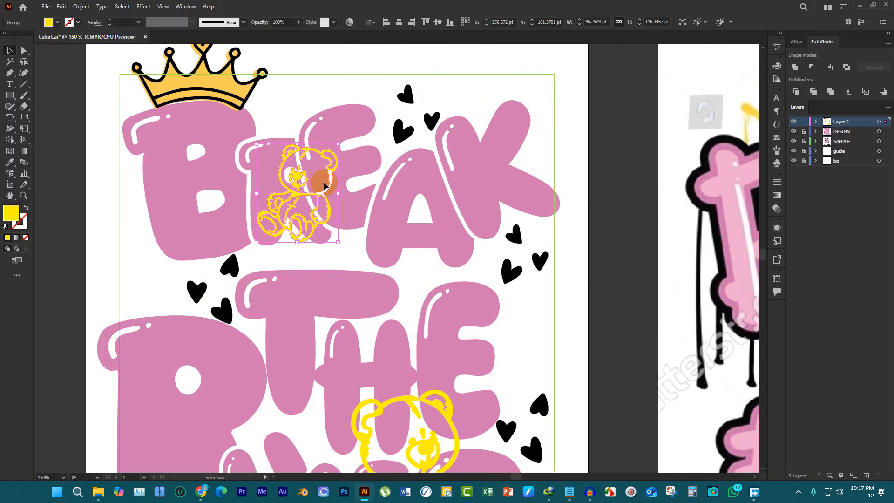
left_click_drag(312, 176, 330, 228)
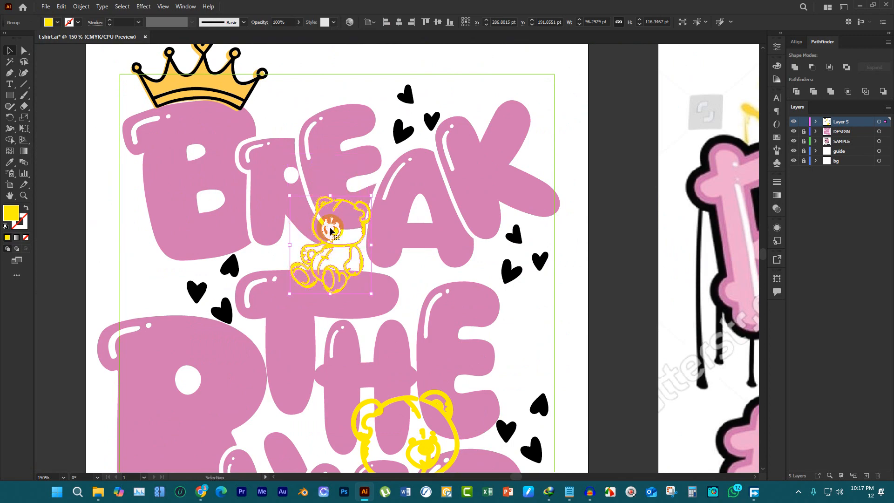
scroll(329, 231, "down", 4)
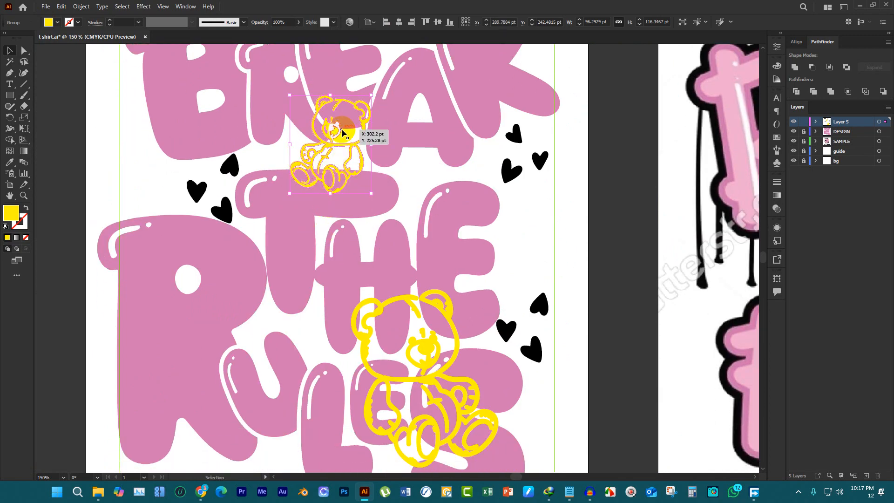
left_click_drag(338, 130, 349, 134)
scroll(382, 232, "down", 2)
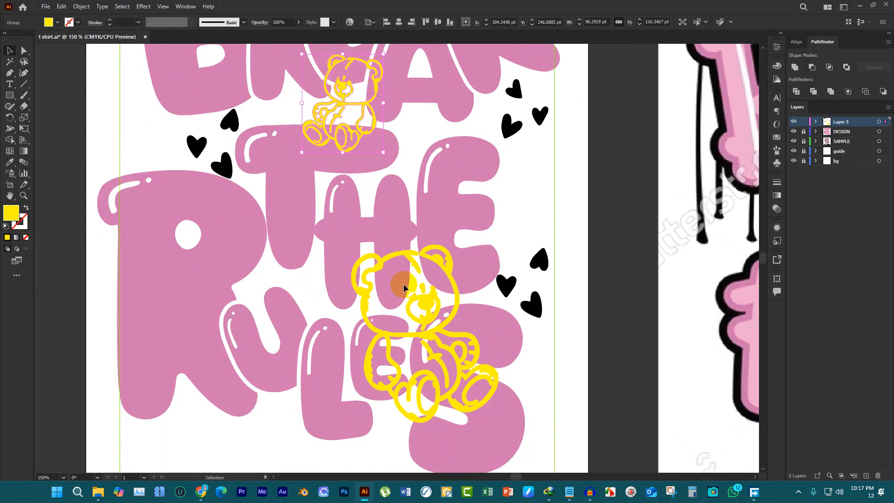
Shrink the lower teddy bear to about 113 by 136 pt and place it below the E and S of RULES
left_click_drag(398, 336, 434, 340)
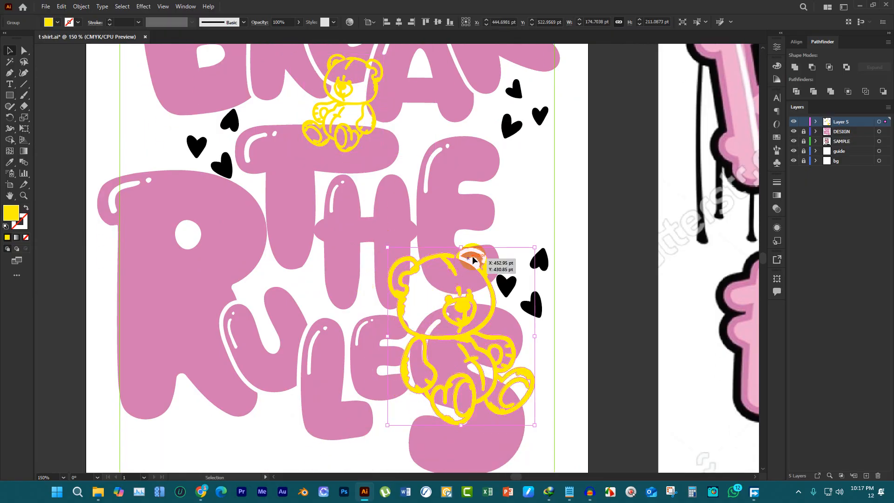
left_click_drag(535, 247, 404, 393)
scroll(459, 327, "down", 1)
left_click_drag(407, 401, 405, 403)
scroll(403, 399, "down", 6)
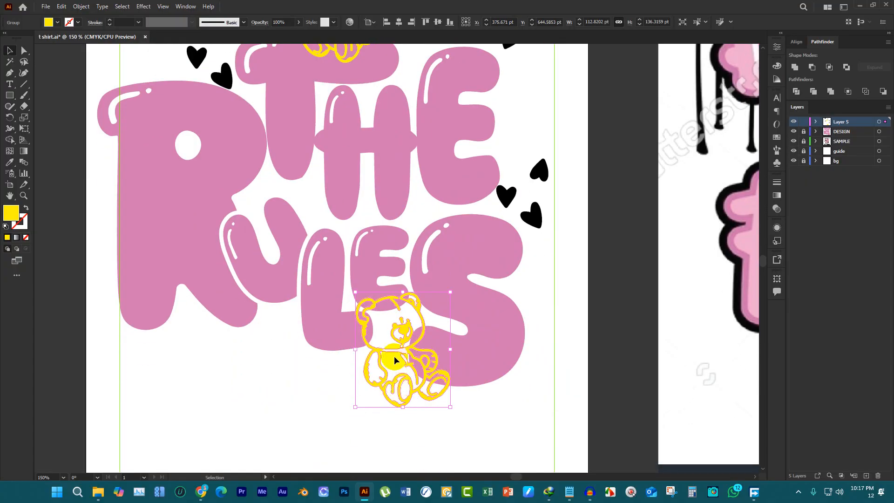
scroll(395, 356, "up", 5)
scroll(333, 317, "down", 1)
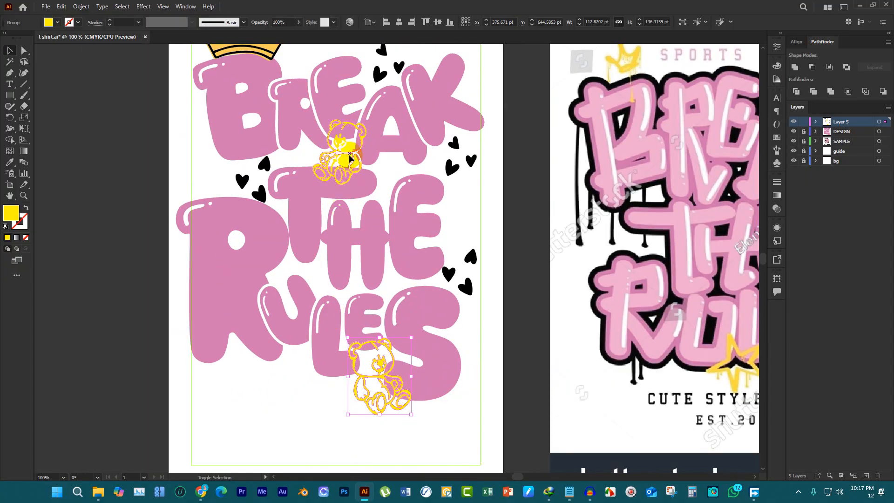
Duplicate both teddy bears in place and fill the copies with the black sampled from a heart
left_click(350, 158)
left_click(399, 395, "shift")
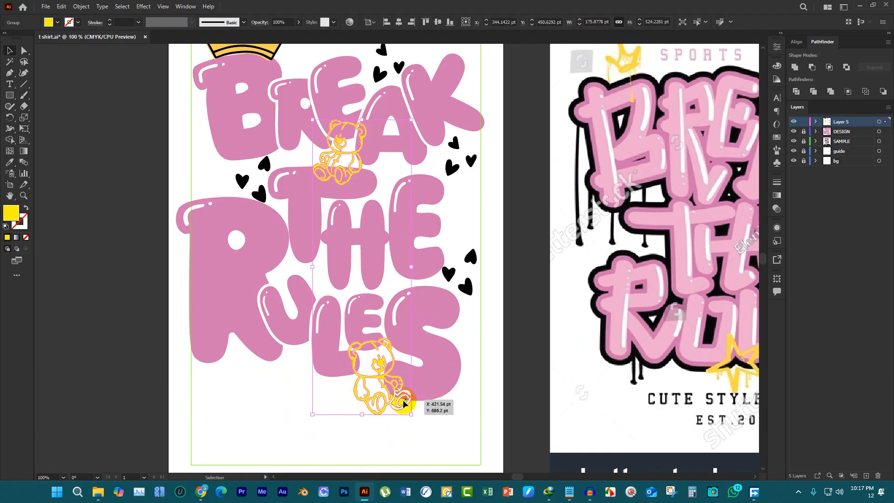
scroll(331, 319, "up", 4)
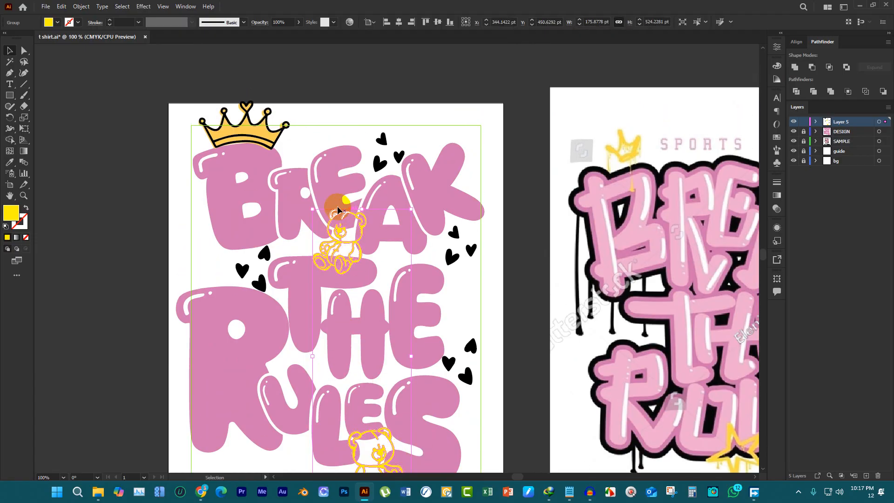
key("i")
left_click(301, 197)
left_click(380, 164)
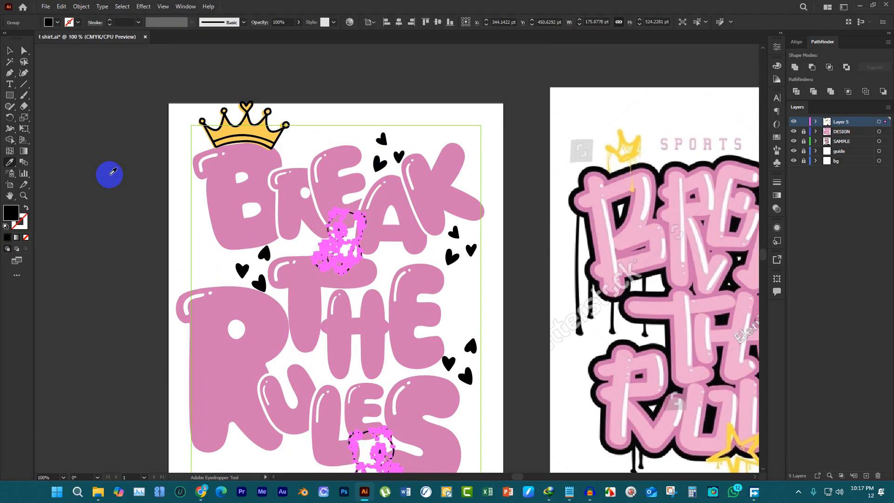
left_click(10, 50)
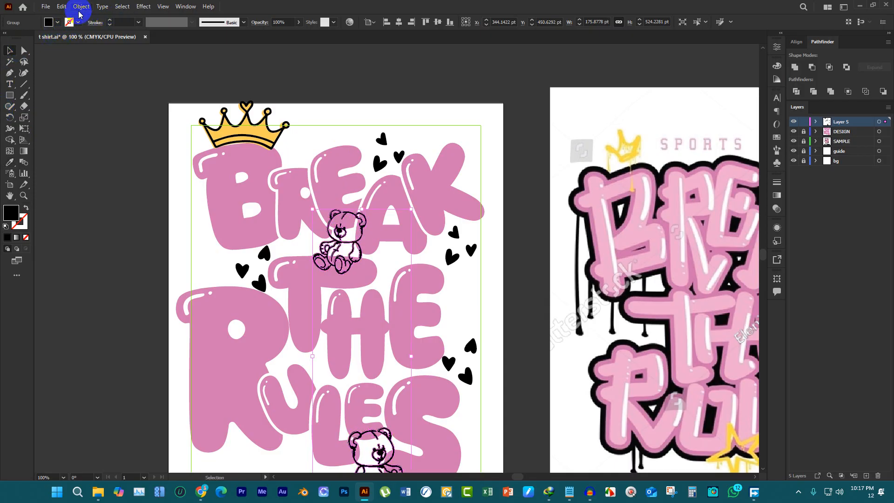
Offset the paths of the black teddy bears by 1 pt with round joins
left_click(84, 7)
mouse_move(91, 233)
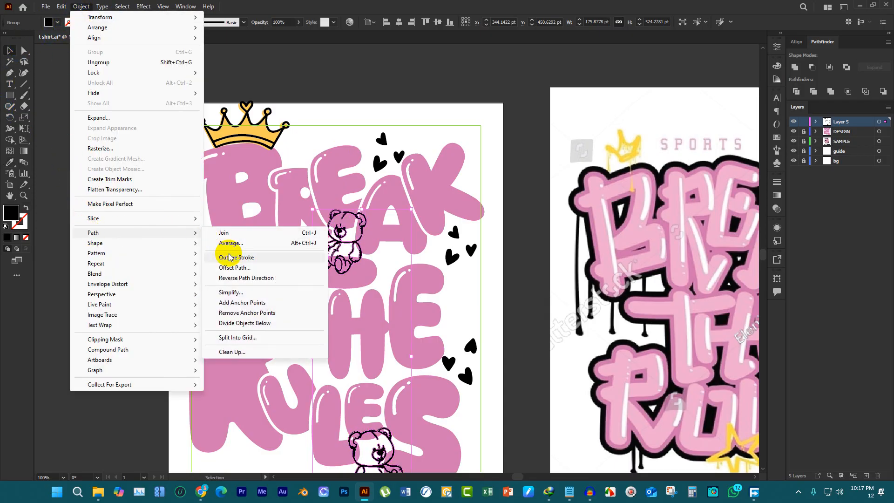
left_click(236, 268)
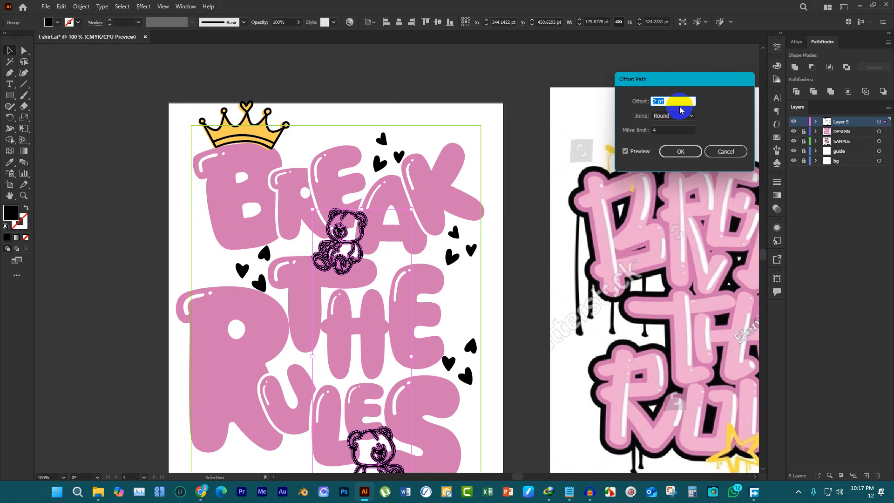
key("Down")
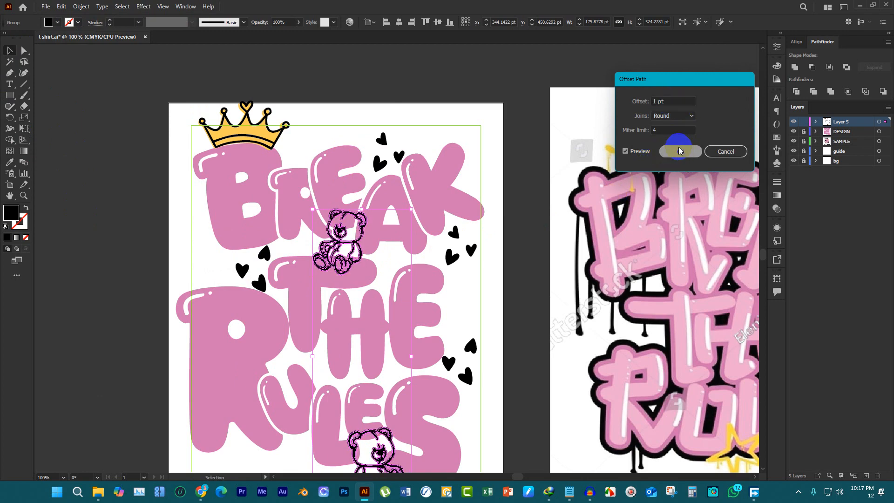
left_click(681, 152)
Send the thickened black teddy bears behind the yellow ones and clear the selection
scroll(372, 215, "up", 3)
left_click(365, 246)
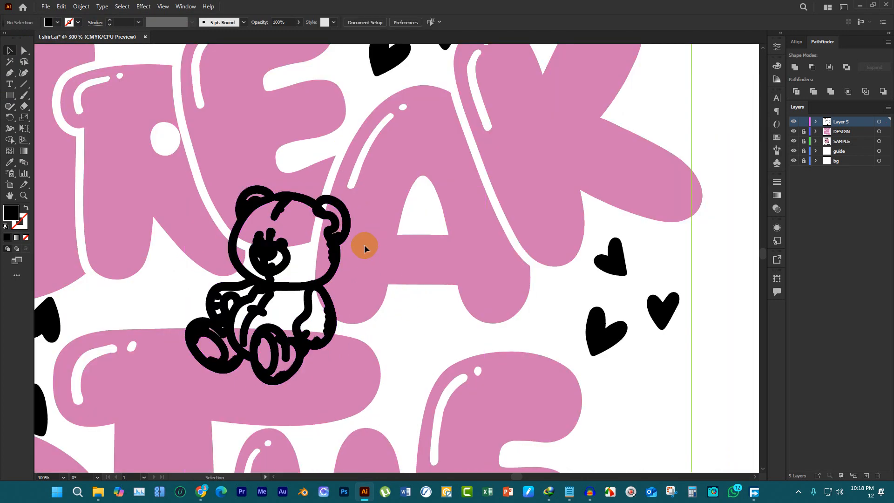
left_click(341, 228)
scroll(349, 295, "down", 4)
scroll(349, 295, "down", 1)
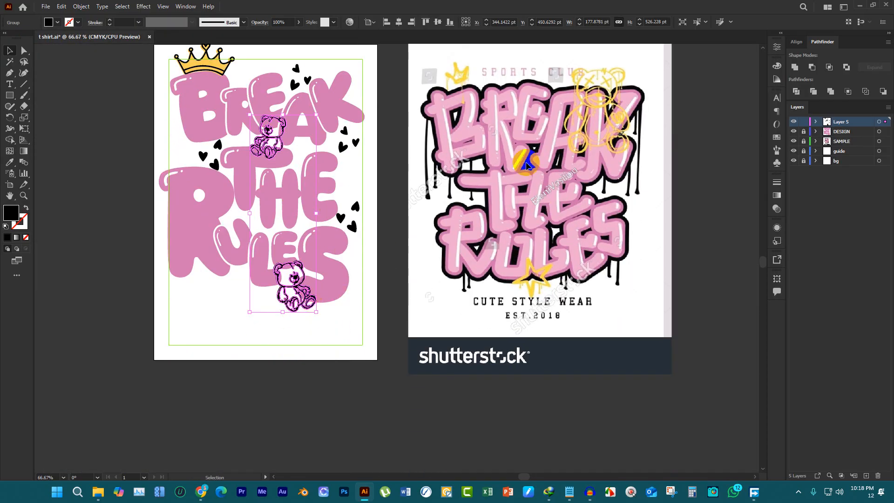
scroll(317, 133, "up", 4)
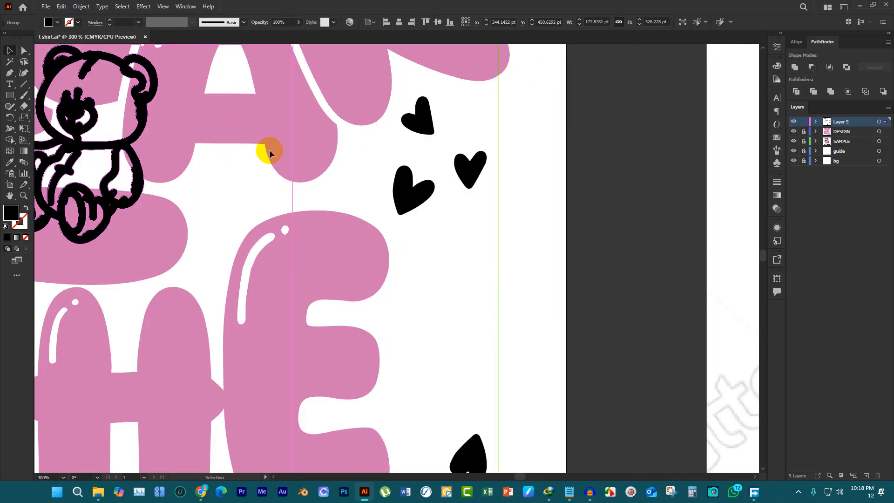
key("a")
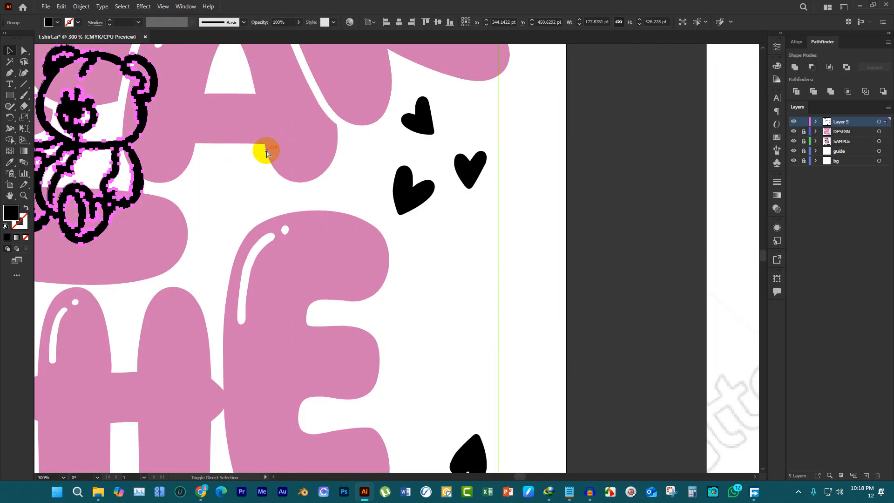
key("v")
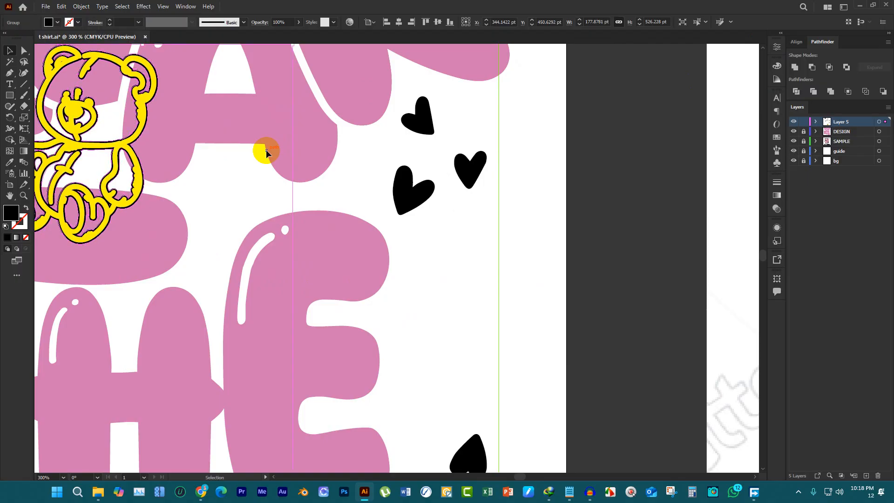
scroll(152, 183, "up", 3)
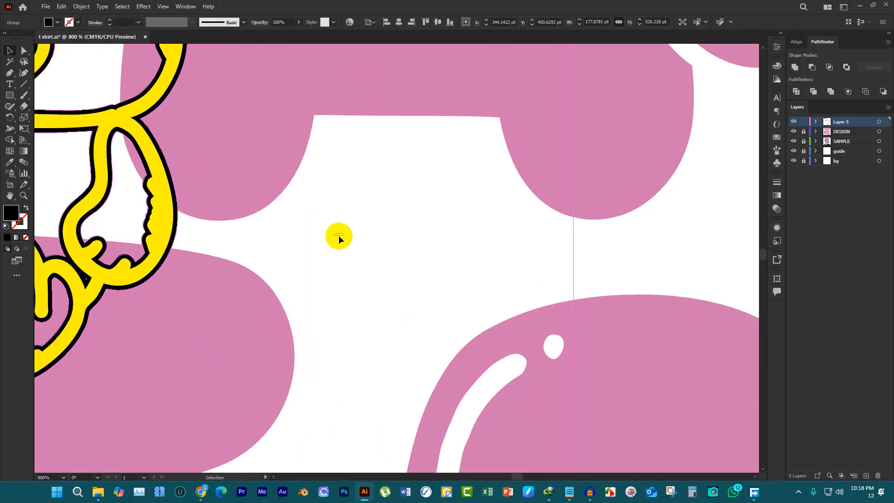
left_click(338, 235)
Examine the black-outlined teddy bears up close and within the whole design against the reference artwork
scroll(319, 223, "down", 7)
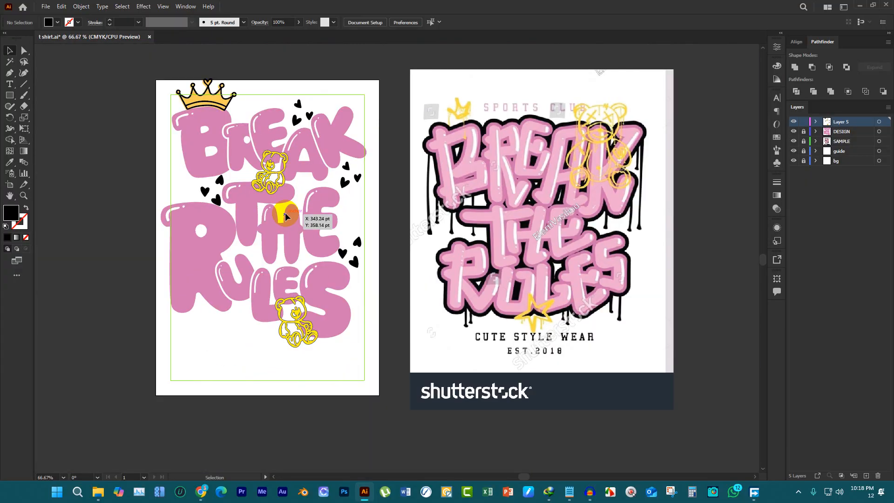
scroll(309, 321, "up", 3)
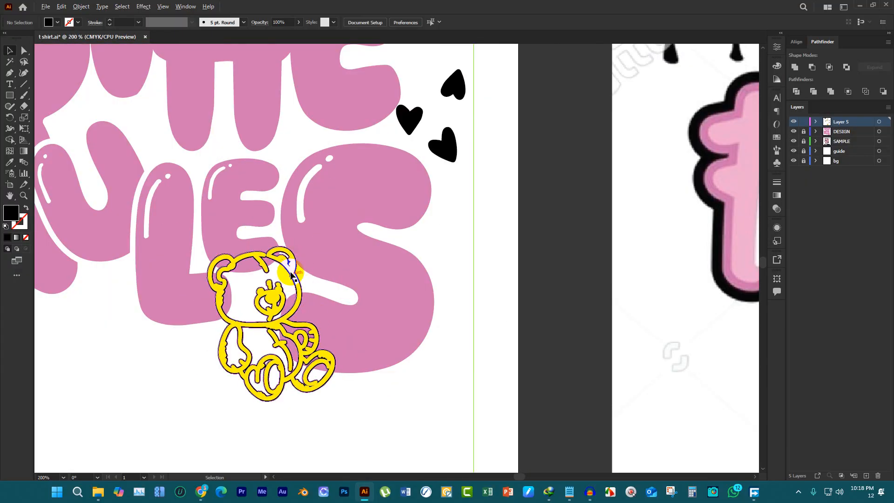
scroll(291, 275, "up", 2)
scroll(279, 232, "up", 3)
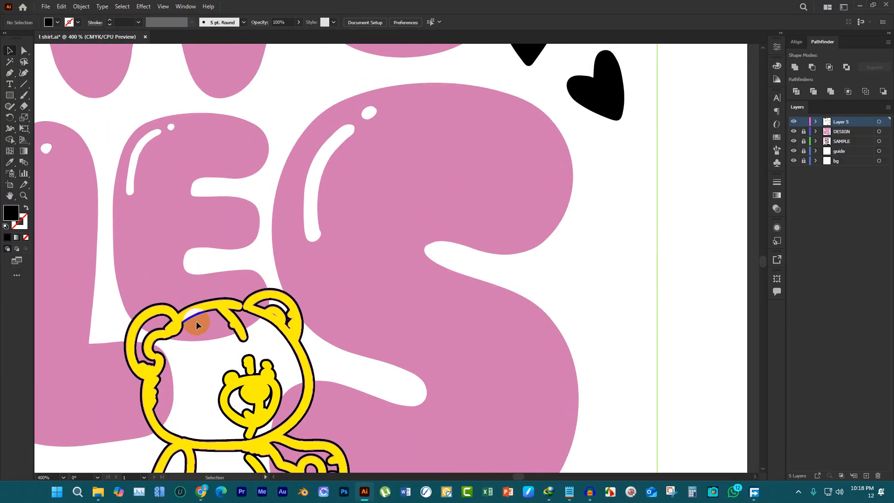
scroll(348, 298, "down", 3)
scroll(349, 333, "up", 3)
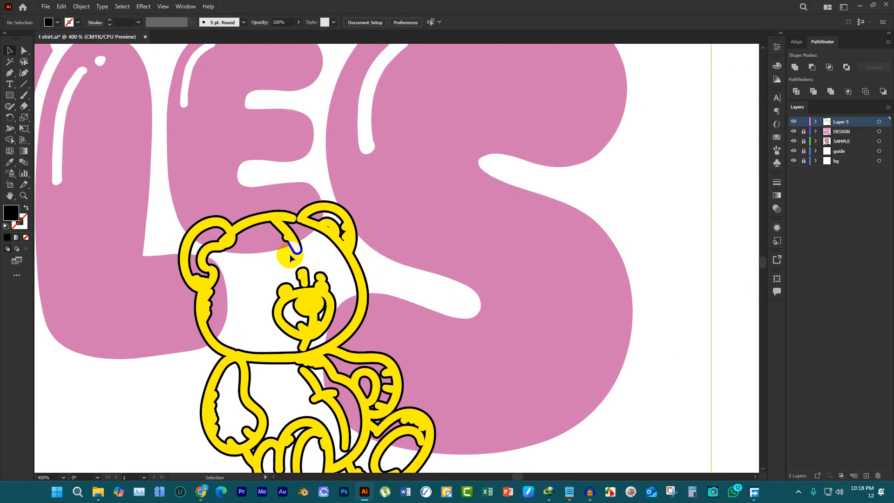
scroll(288, 287, "down", 3)
scroll(287, 287, "up", 2)
scroll(316, 290, "down", 3)
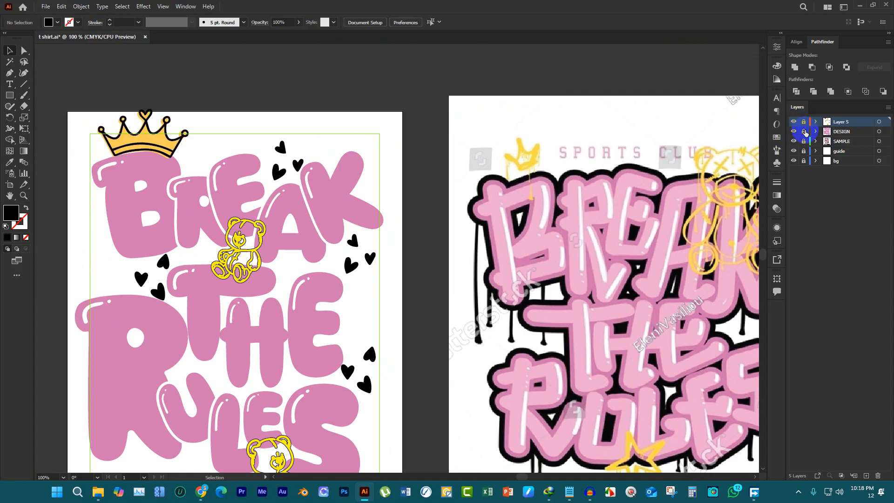
Lock Layer 5, unlock the DESIGN layer and make it active, and save the document
left_click(831, 132)
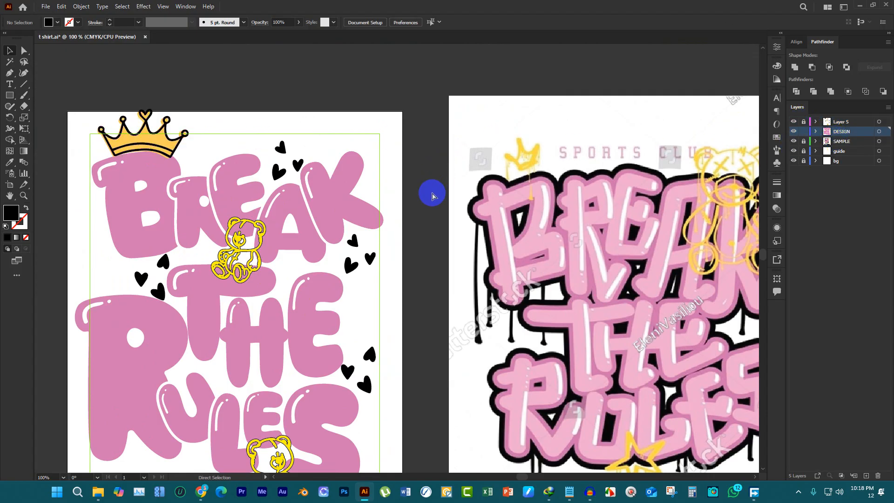
scroll(433, 192, "up", 1)
key("ctrl+s")
scroll(477, 215, "down", 2)
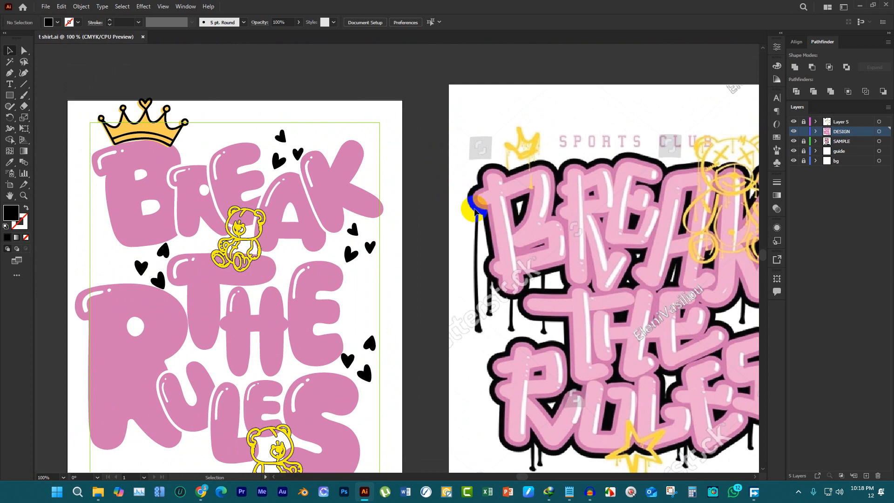
Select all the pink lettering on the DESIGN layer and group it
scroll(526, 194, "up", 2)
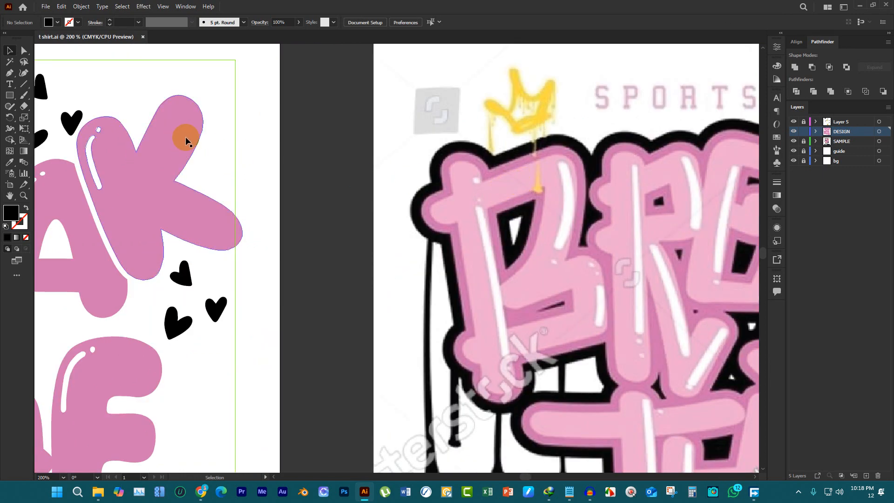
scroll(188, 141, "down", 3)
scroll(122, 186, "up", 1)
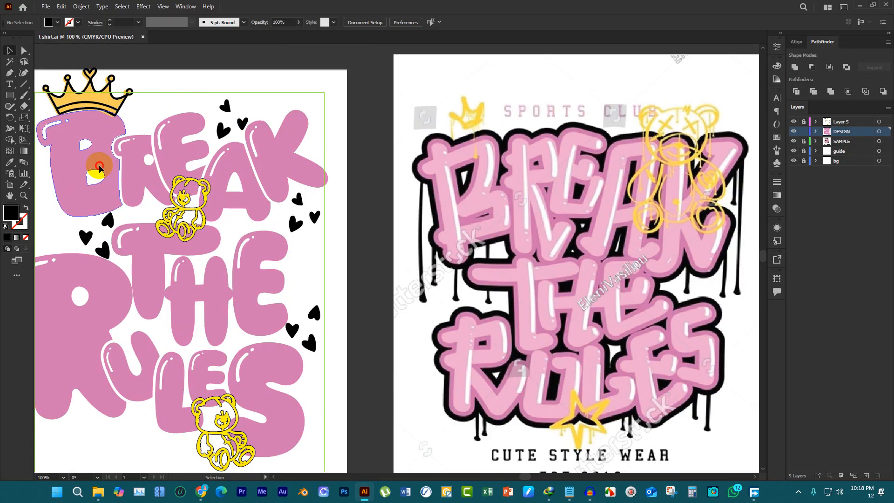
left_click(110, 169)
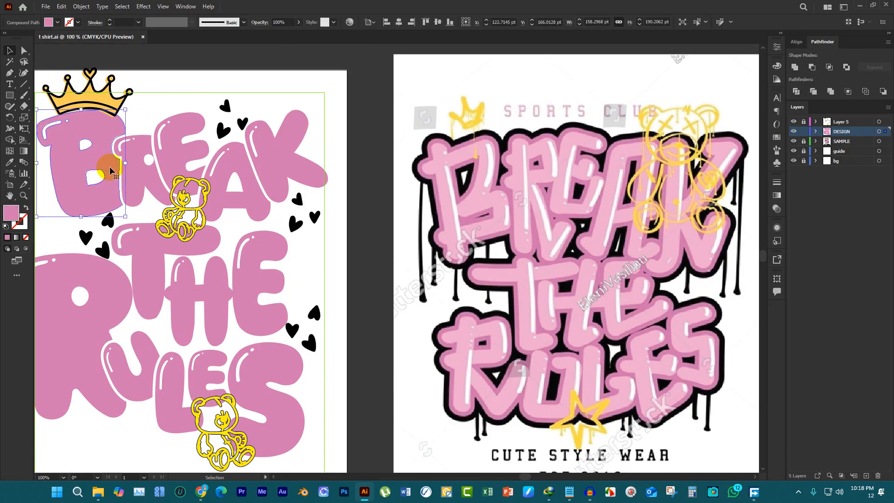
left_click(878, 132)
scroll(452, 165, "down", 1)
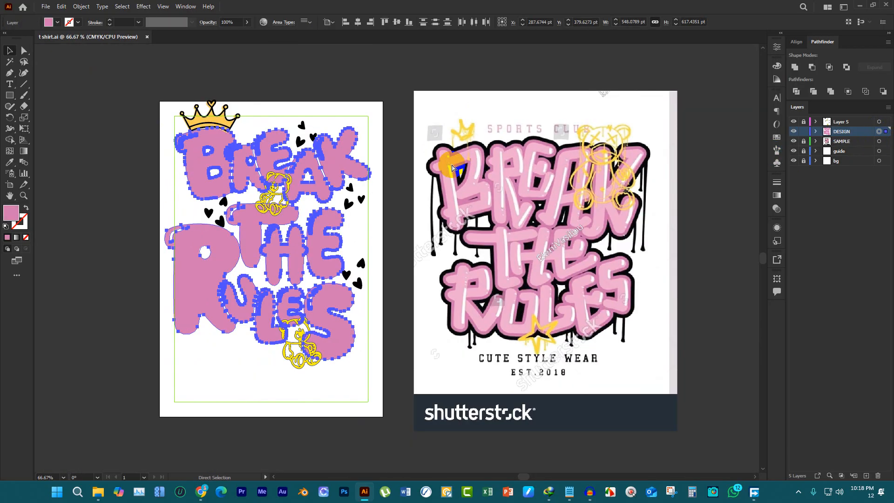
scroll(264, 168, "up", 2)
key("ctrl+g")
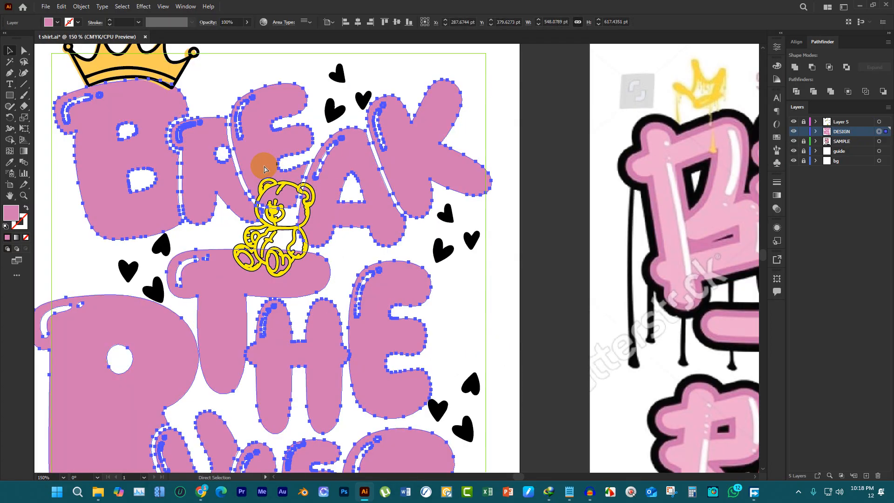
Sample the hearts' black fill onto the selected lettering group and place that black lettering behind the pink lettering
key("i")
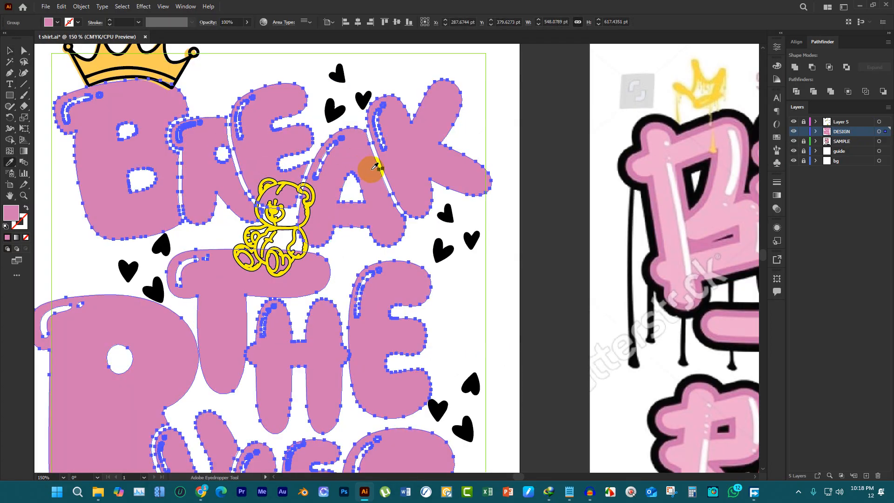
left_click(450, 210)
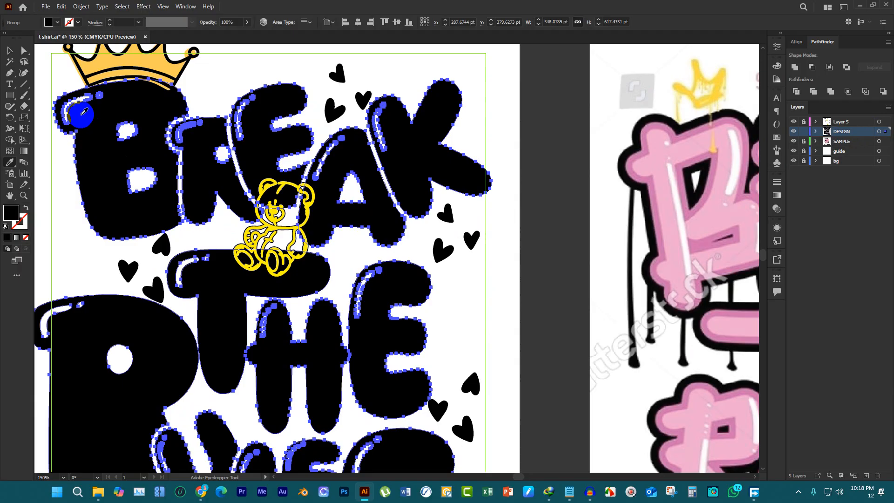
left_click(62, 7)
left_click(45, 7)
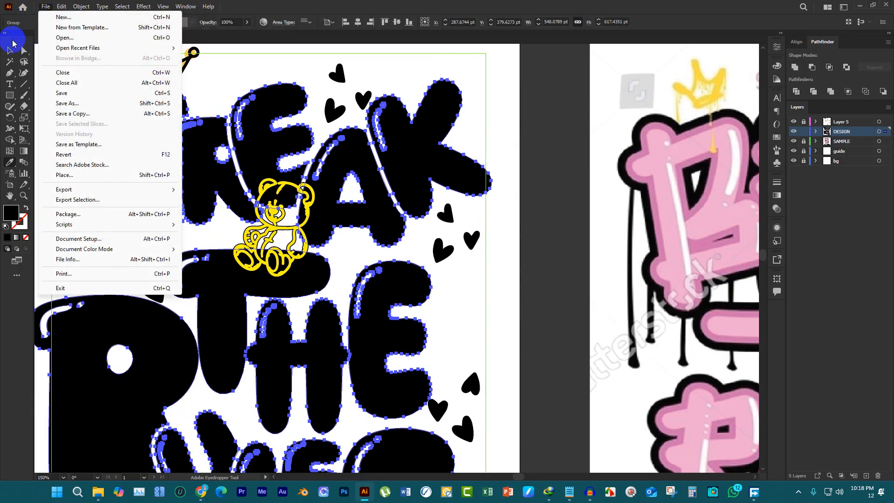
left_click(10, 49)
key("a")
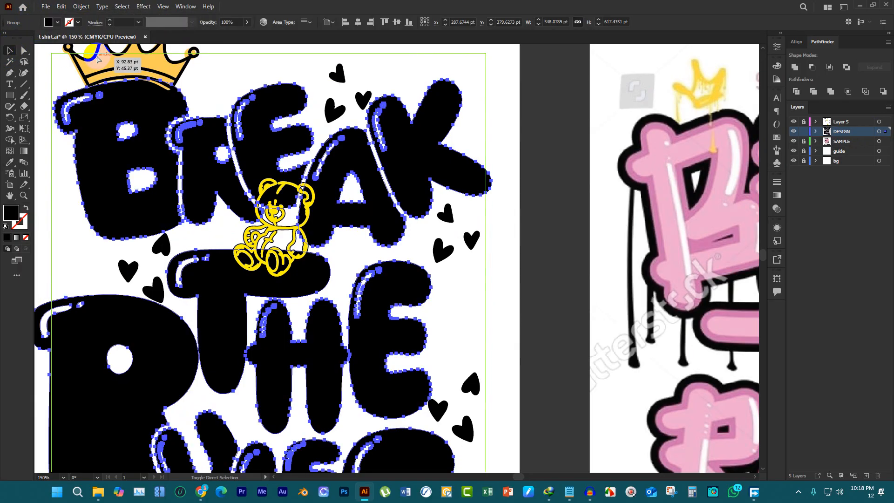
key("ctrl+z")
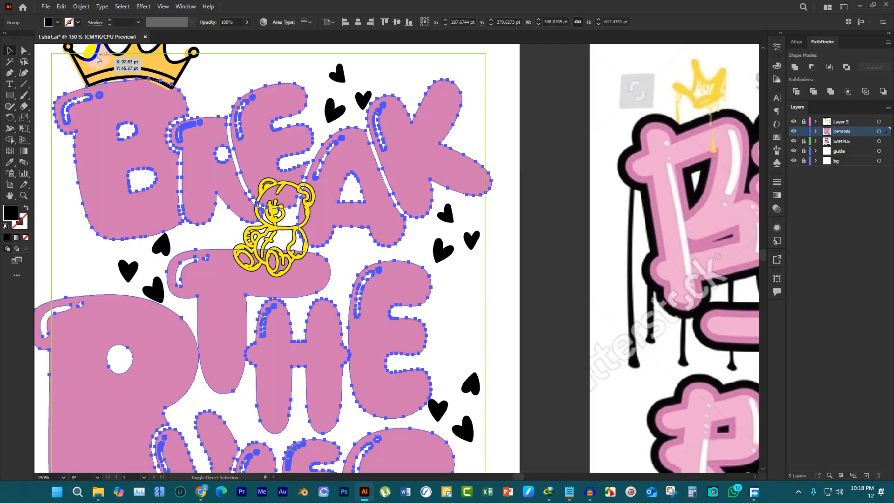
left_click(114, 96)
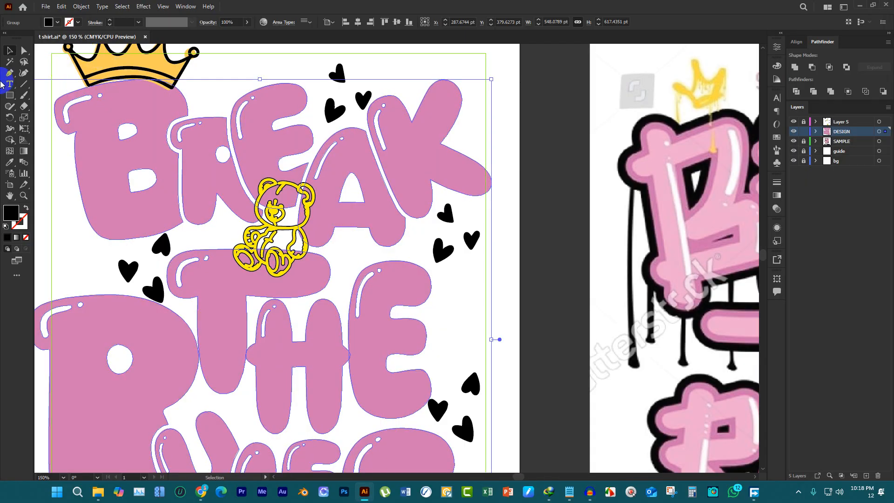
left_click(84, 6)
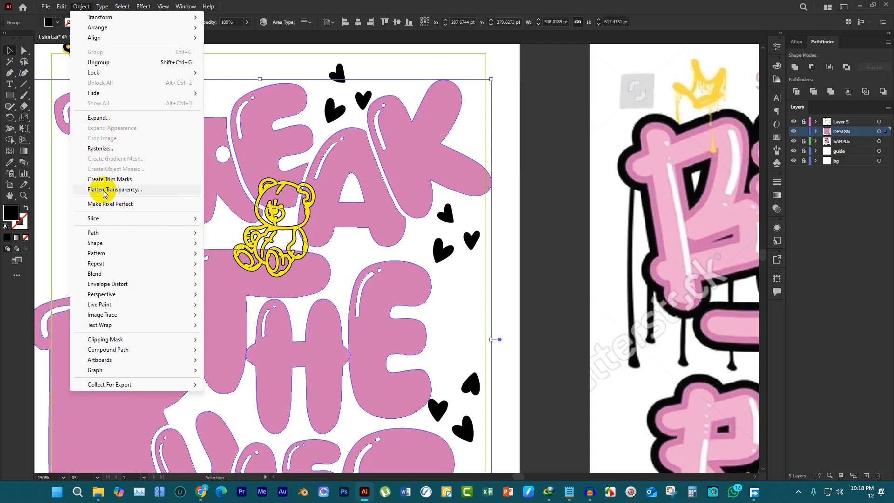
mouse_move(142, 233)
left_click(234, 268)
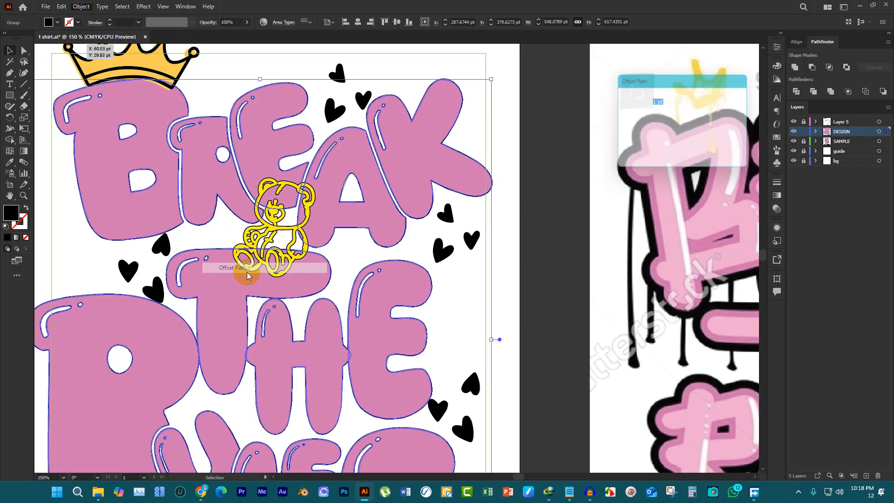
key("Up")
key("Up")
key("Up")
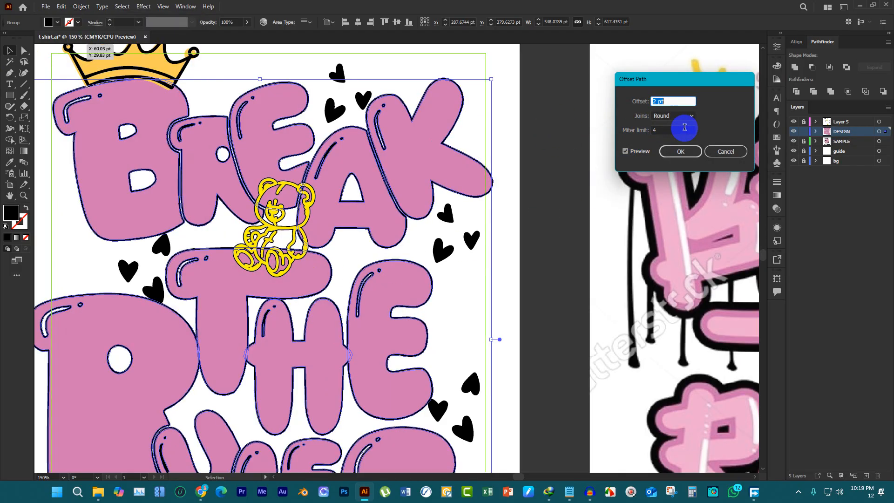
left_click(724, 152)
Examine the thick black outline around the reference artwork's lettering and compare it with the design
key("ctrl+minus")
key("ctrl+minus")
key("ctrl+minus")
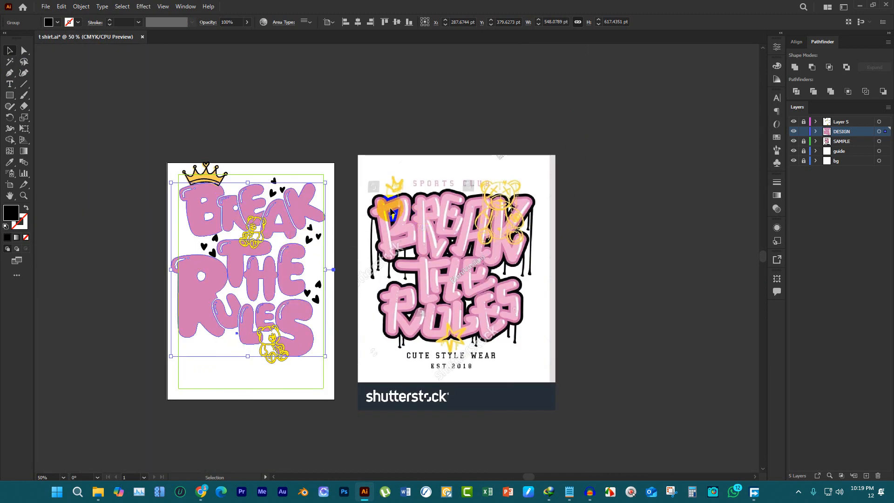
scroll(421, 216, "up", 3)
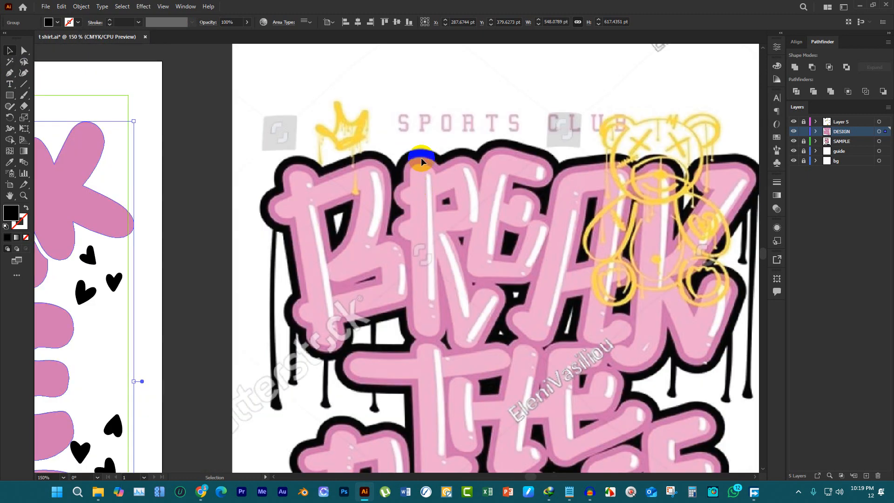
scroll(534, 163, "down", 2)
scroll(266, 170, "up", 2)
scroll(257, 136, "down", 1)
scroll(339, 145, "down", 1)
scroll(339, 145, "down", 1)
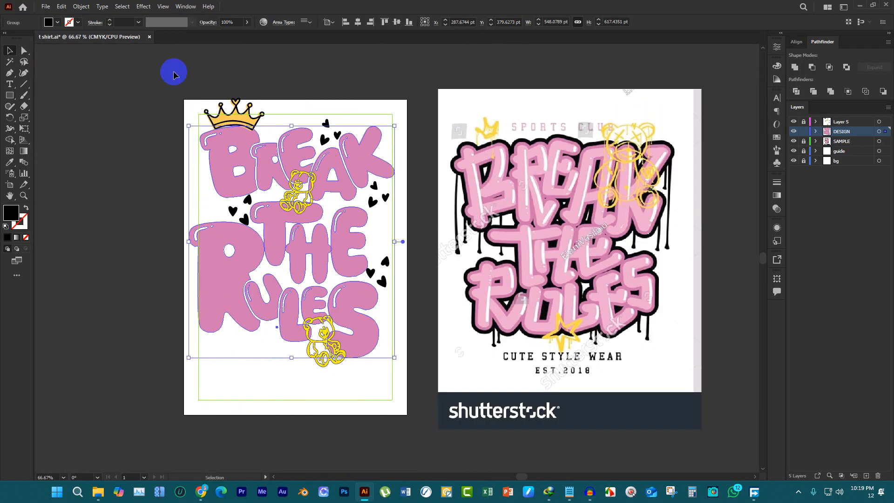
Offset the path of the black lettering group by 36 pt with round joins
left_click(82, 8)
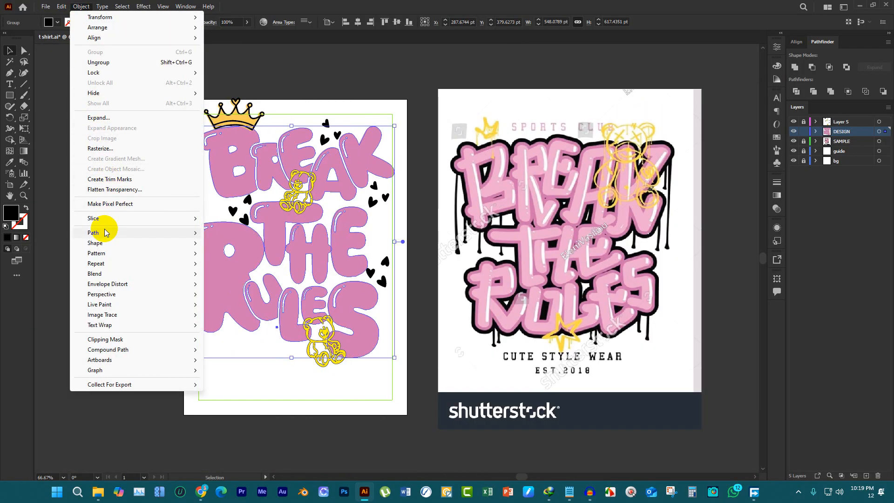
mouse_move(112, 232)
left_click(234, 268)
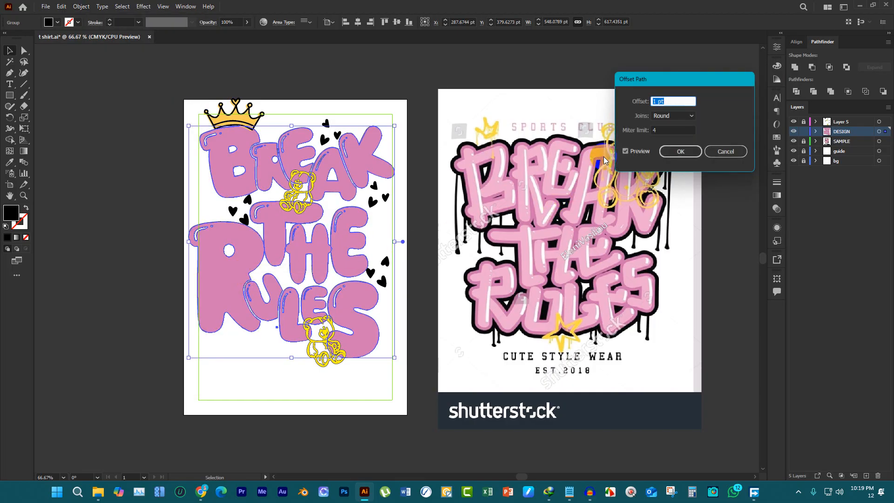
type("715")
key("Up")
key("Up")
key("Up")
key("Up")
key("Up")
key("Up")
key("Up")
key("Up")
key("Up")
key("Up")
key("Up")
key("Up")
key("Up")
key("Up")
key("Up")
key("Up")
key("Up")
key("Up")
key("Up")
key("Up")
key("Up")
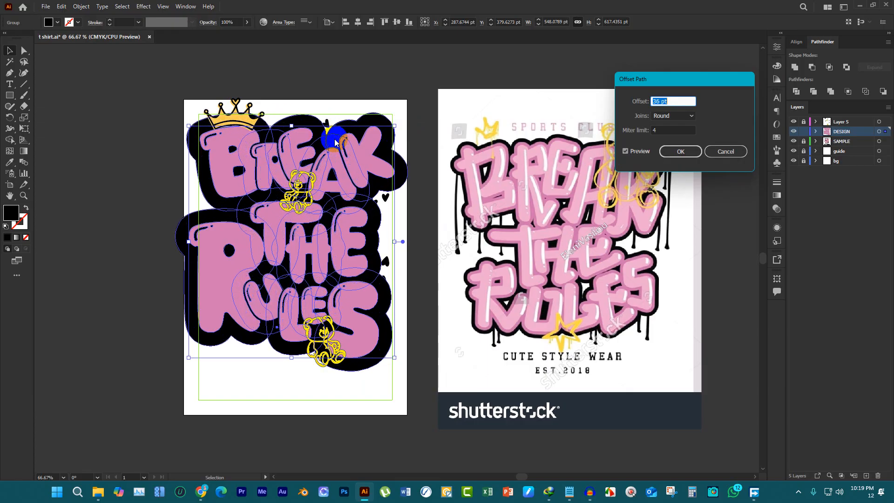
key("Up")
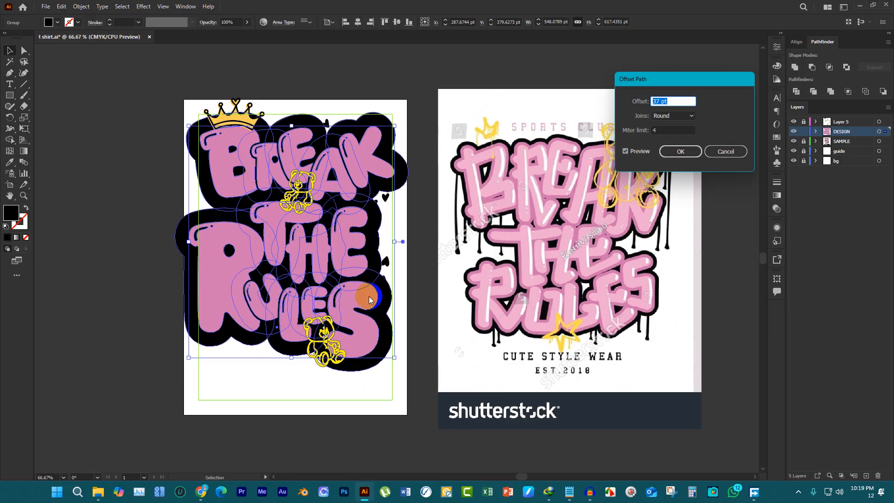
key("Down")
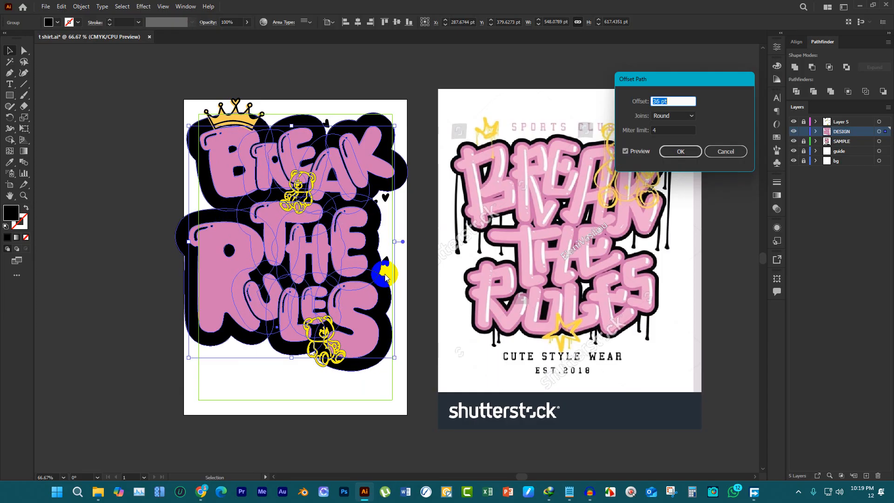
left_click(679, 151)
Unite the overlapping black offset shapes into one continuous backing shape behind the lettering
scroll(398, 138, "up", 3)
left_click(365, 97)
left_click(795, 68)
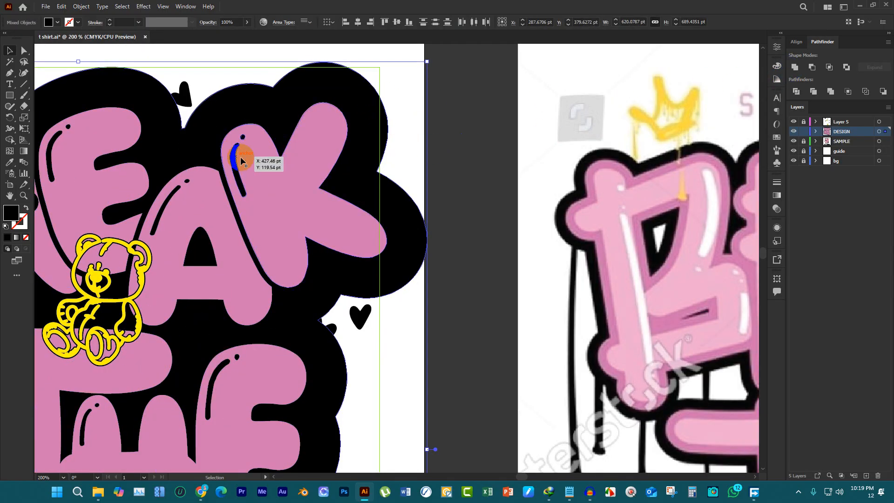
scroll(384, 177, "down", 3)
Lock the DESIGN layer and unlock Layer 5
left_click(804, 131)
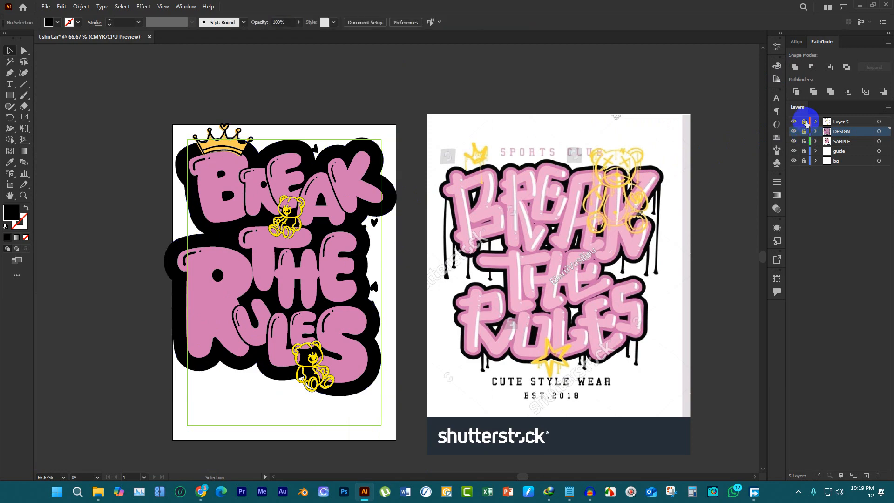
left_click_drag(614, 181, 371, 229)
scroll(372, 214, "up", 3)
scroll(398, 231, "down", 1)
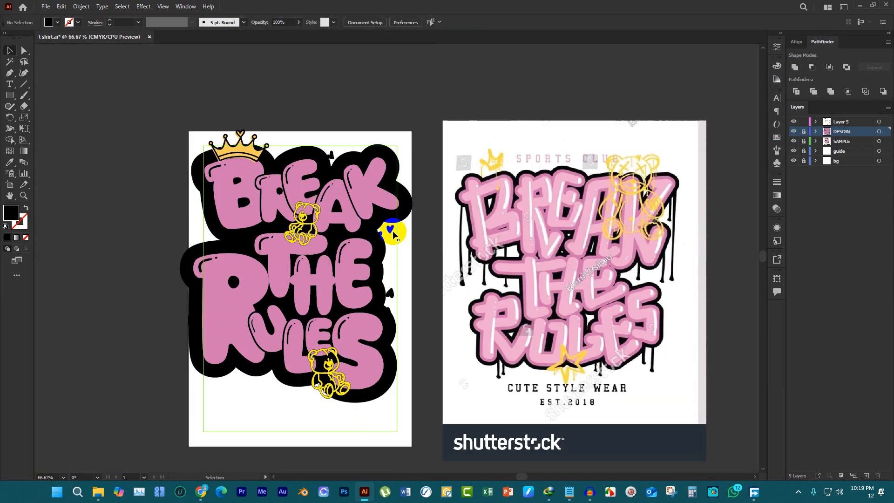
scroll(384, 205, "up", 1)
Select all four groups of black hearts around the lettering and fill them with white
left_click(392, 242)
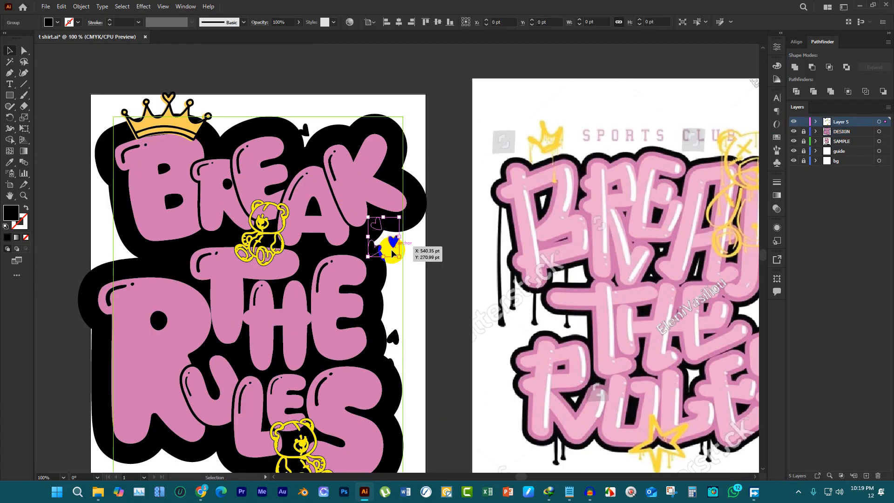
left_click(301, 155, "shift")
scroll(384, 300, "down", 1)
left_click(392, 309, "shift")
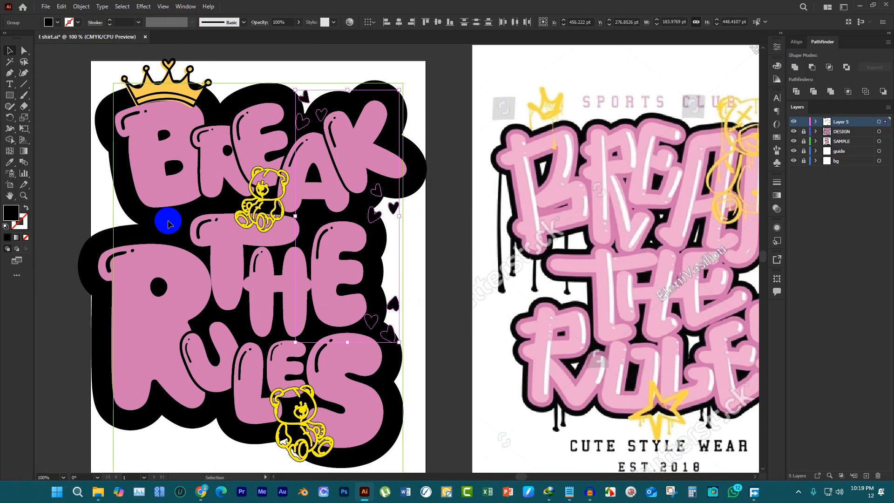
left_click(161, 237, "shift")
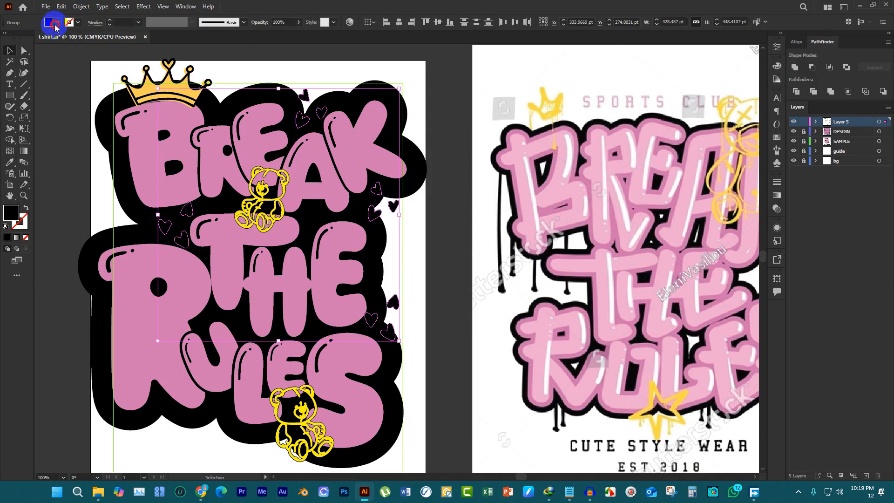
left_click(55, 24)
left_click(21, 39)
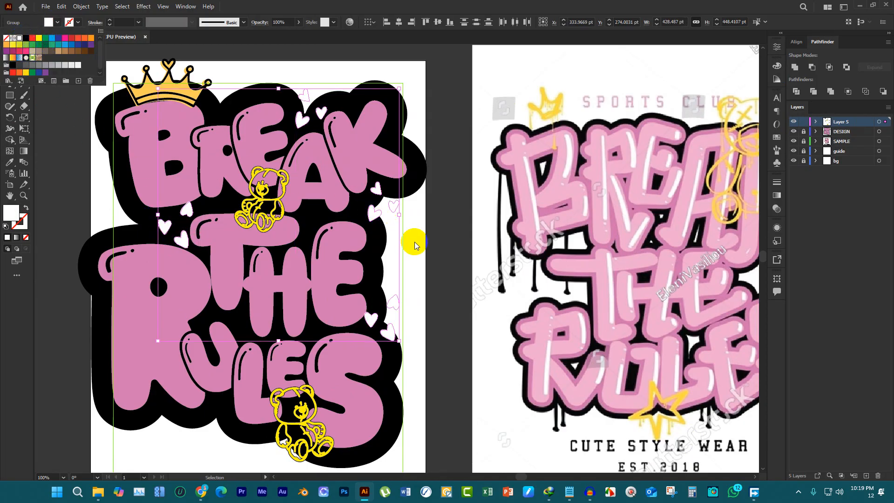
Move the white heart groups above the A and beside THE and RULES inward onto the black backing shape
scroll(314, 114, "up", 1)
left_click_drag(314, 114, 312, 147)
scroll(364, 192, "down", 1)
left_click_drag(403, 217, 361, 234)
scroll(370, 247, "down", 1)
left_click_drag(395, 323, 374, 332)
scroll(434, 292, "down", 3, "alt")
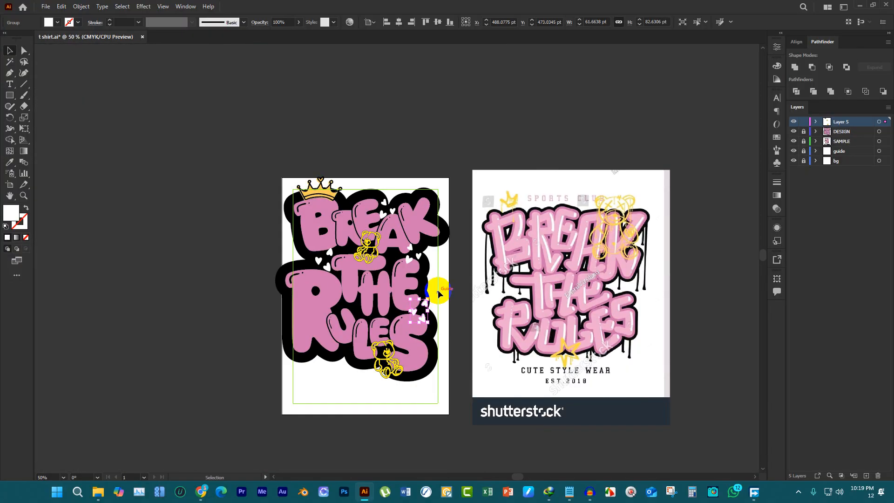
scroll(395, 360, "up", 2, "alt")
scroll(389, 366, "up", 1)
scroll(390, 366, "up", 2)
scroll(240, 250, "down", 3, "alt")
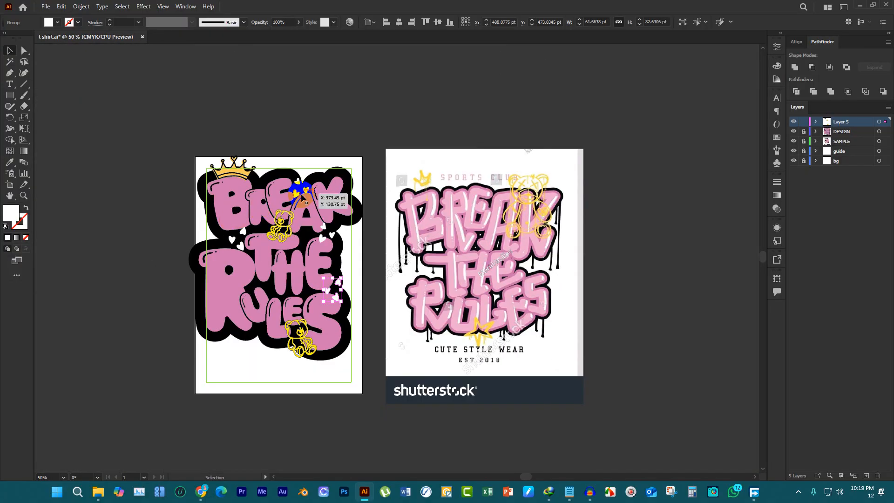
Lock Layer 5, make the DESIGN layer active and save the document
left_click(802, 122)
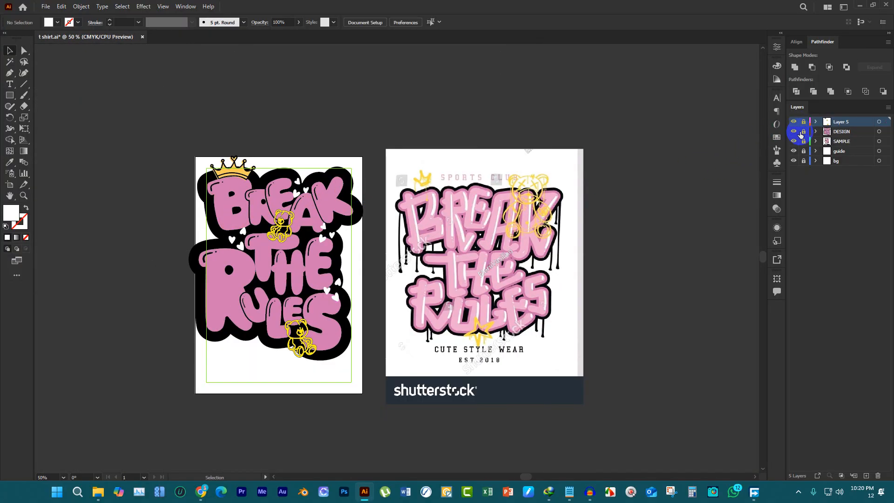
left_click(840, 132)
scroll(308, 227, "up", 2, "alt")
key("a")
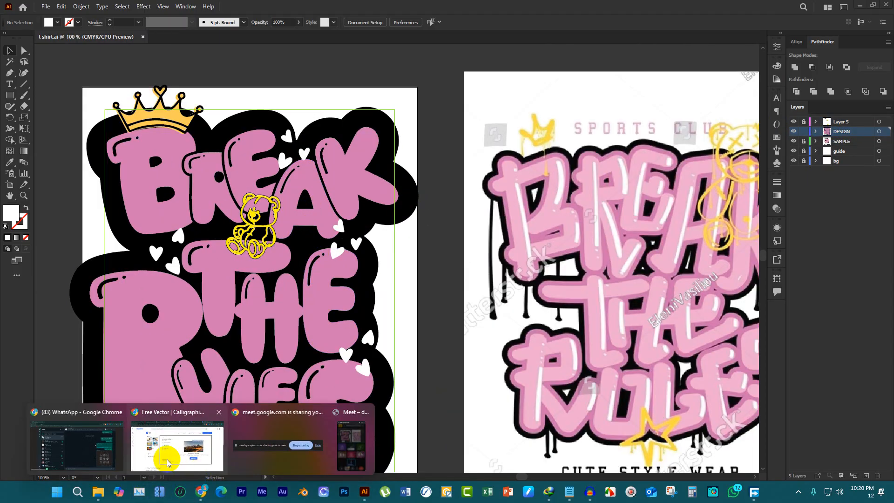
Switch to Chrome and close the DaFont, teddy bear image search and Freepik tabs, keeping the Meet tab
left_click(163, 454)
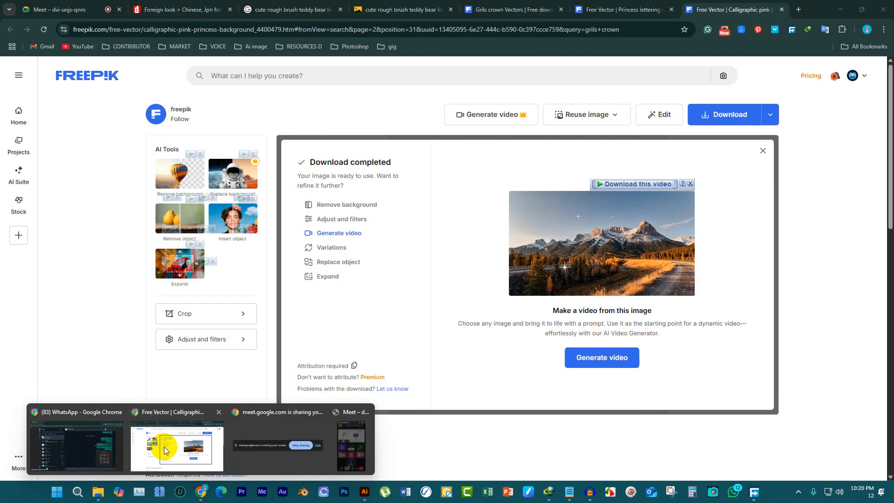
left_click(173, 445)
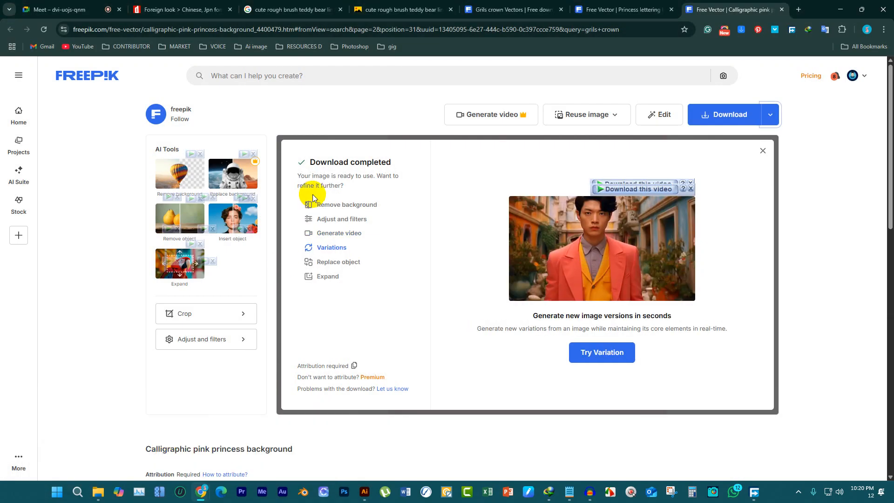
left_click(184, 11)
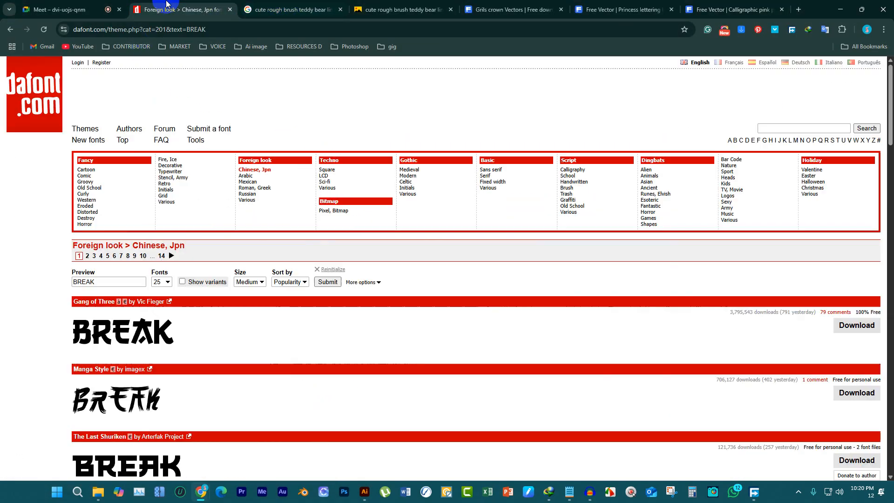
left_click(230, 10)
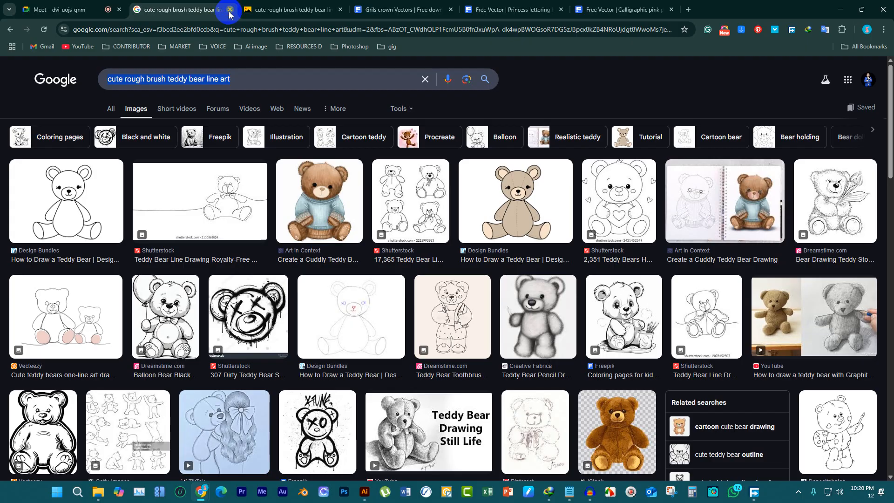
left_click(230, 10)
left_click(230, 10)
left_click(230, 10)
left_click(229, 10)
left_click(229, 10)
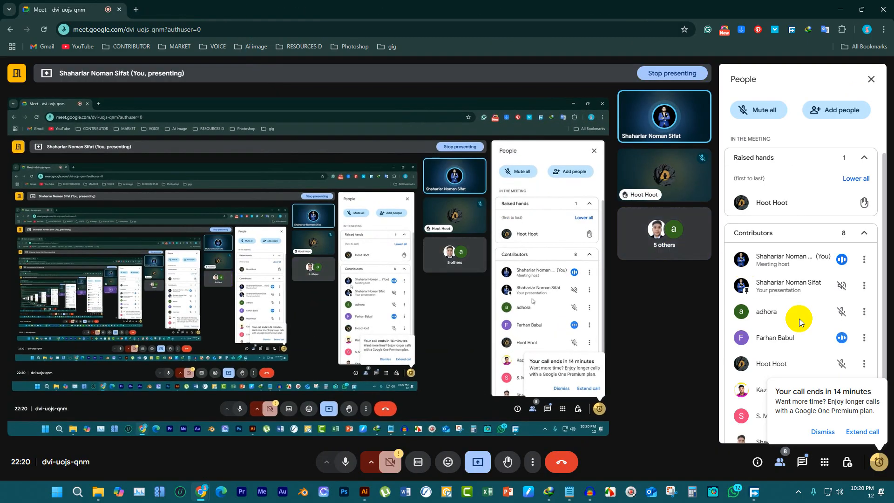
Dismiss the call time-limit notice in Google Meet and switch back to Illustrator
left_click(821, 431)
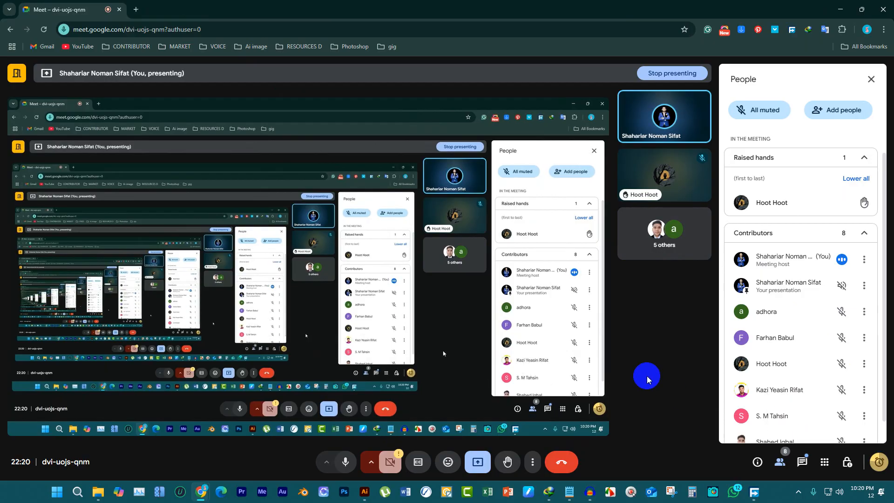
left_click(364, 492)
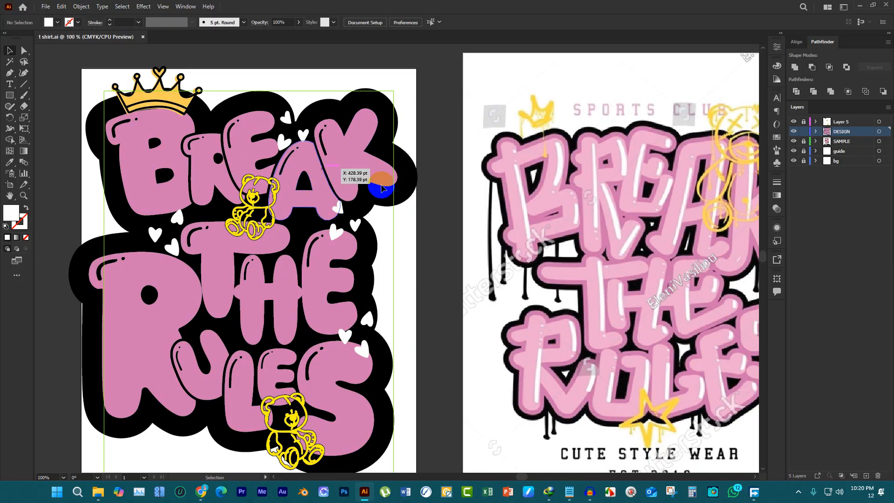
Select the pink BREAK THE RULES letter group and compare its colouring with the two-tone lettering of the reference
left_click(328, 174)
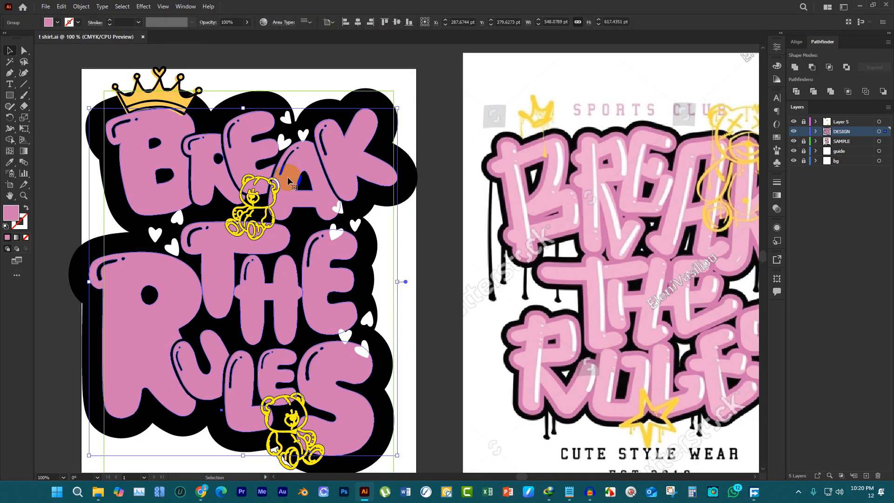
scroll(507, 165, "up", 2)
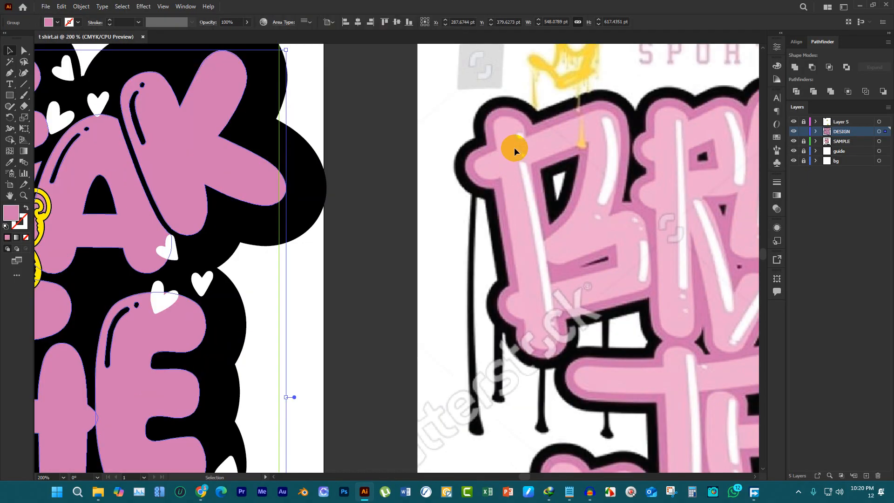
scroll(532, 219, "down", 2)
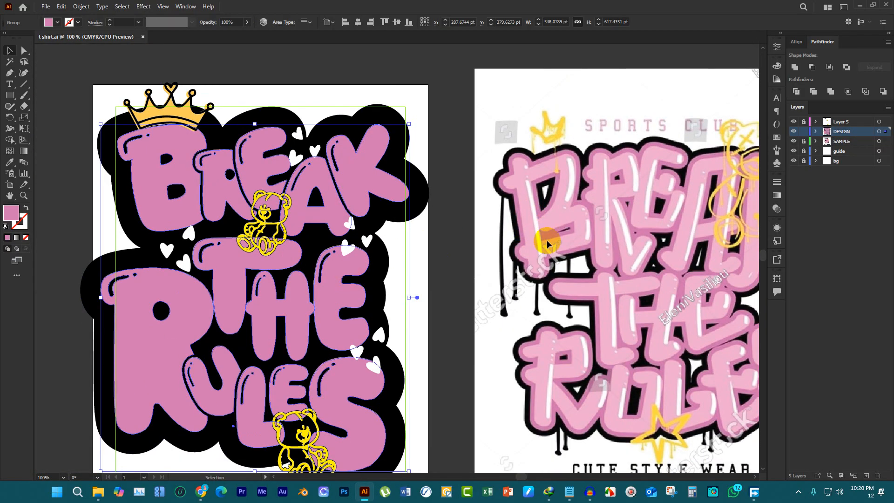
scroll(499, 303, "down", 3)
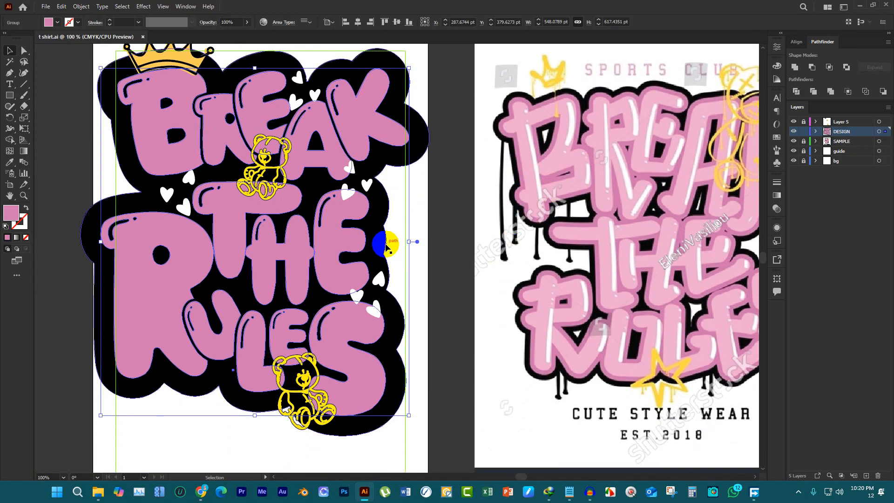
scroll(400, 189, "up", 1)
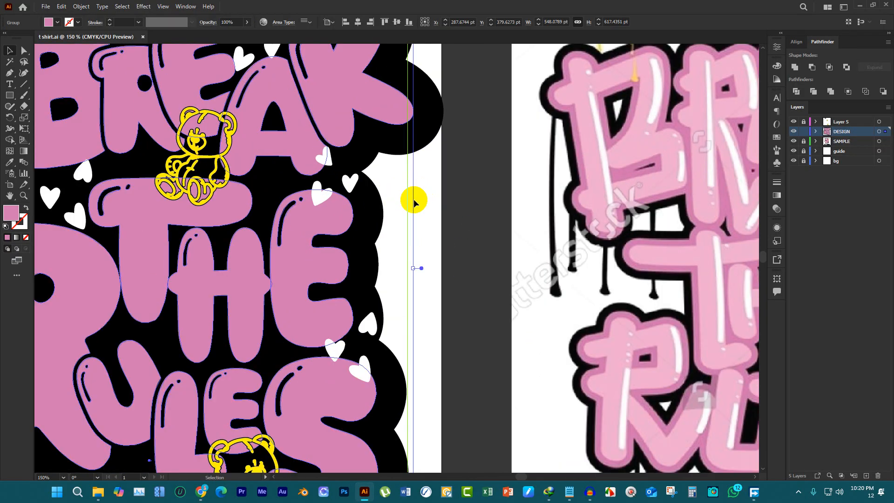
scroll(414, 200, "up", 1)
scroll(509, 202, "down", 2)
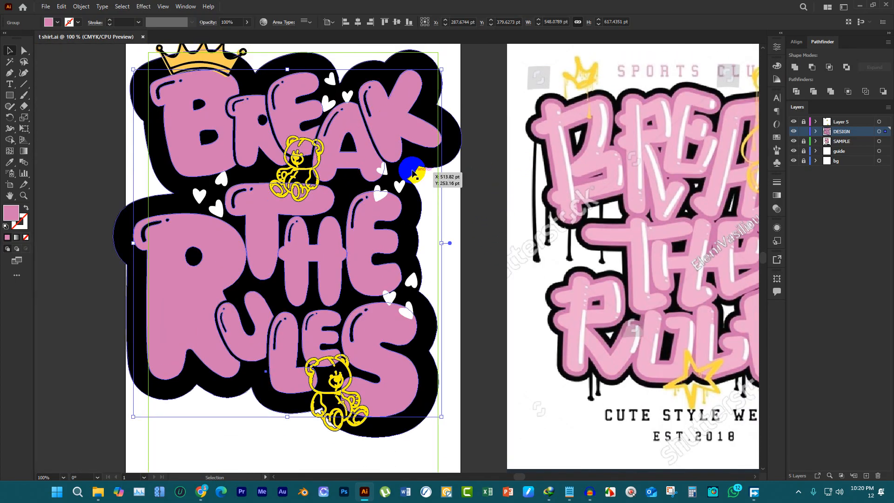
key("a")
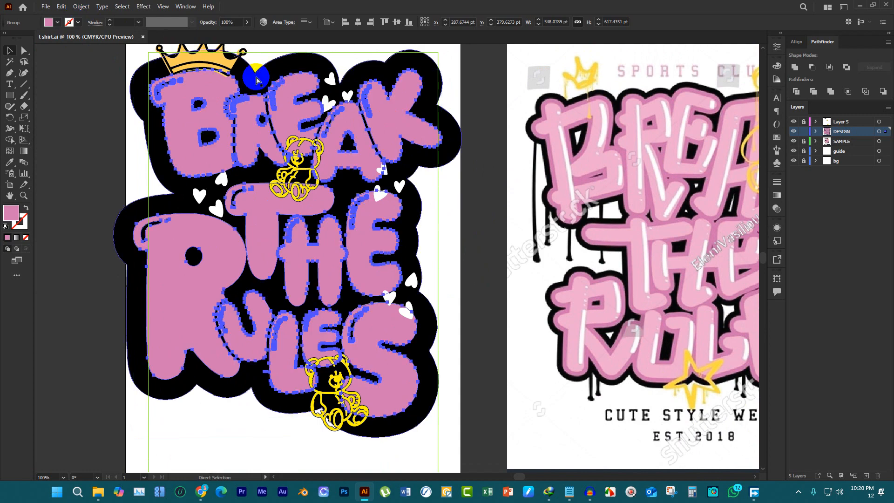
key("v")
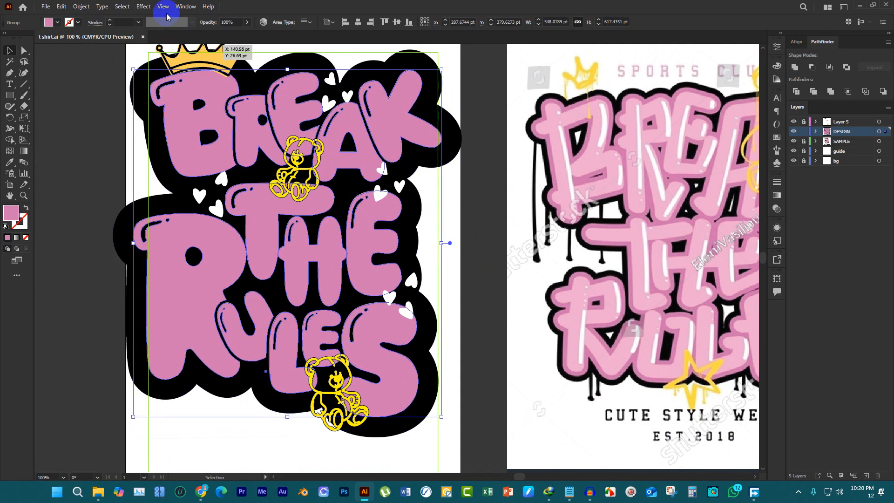
Offset the path of the pink letter group by -7 pt with round joins
left_click(86, 7)
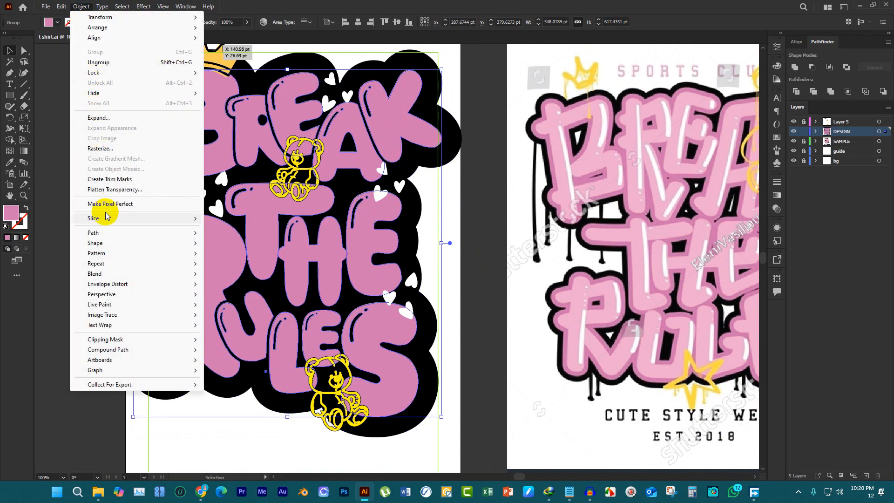
mouse_move(100, 232)
left_click(298, 266)
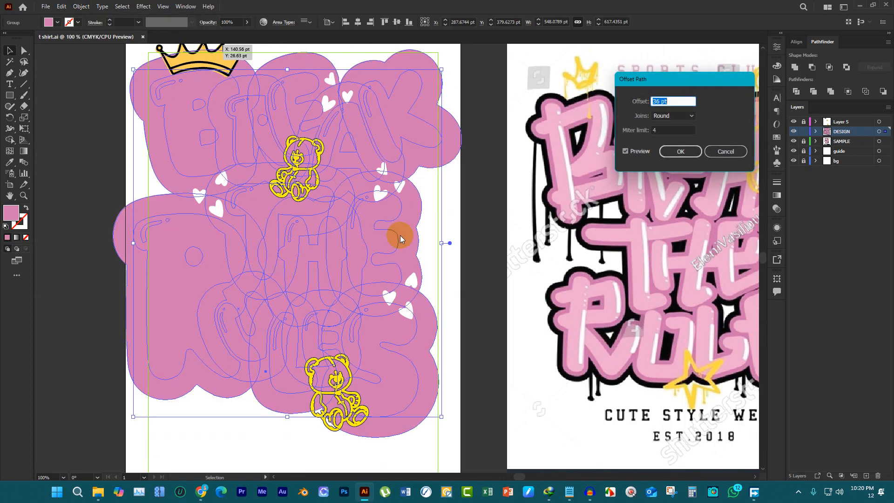
type("14")
key("Tab")
type("-8")
key("Tab")
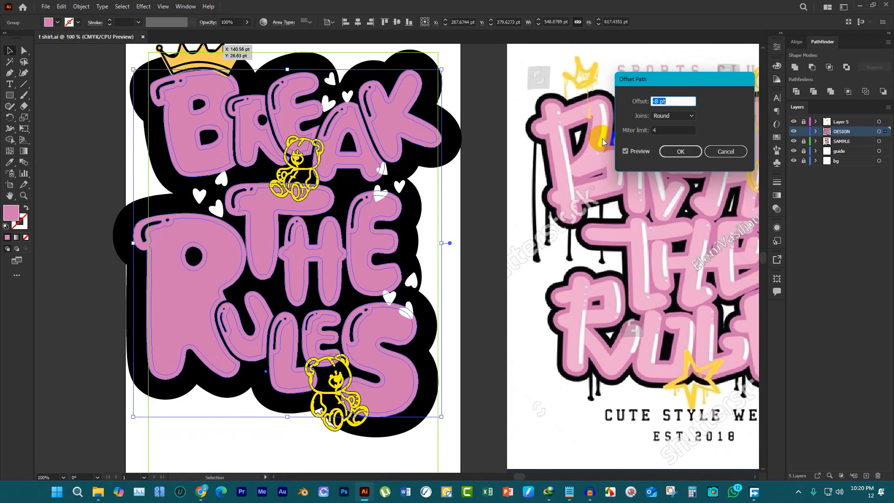
left_click(647, 132)
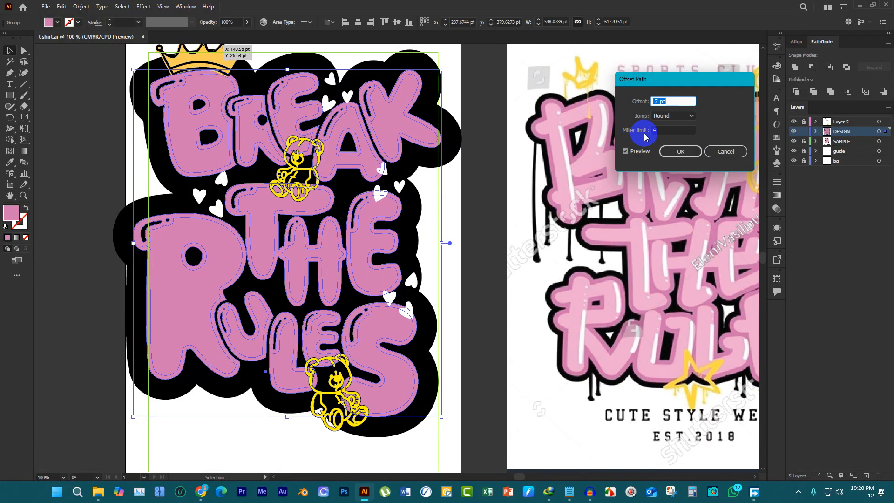
left_click(691, 147)
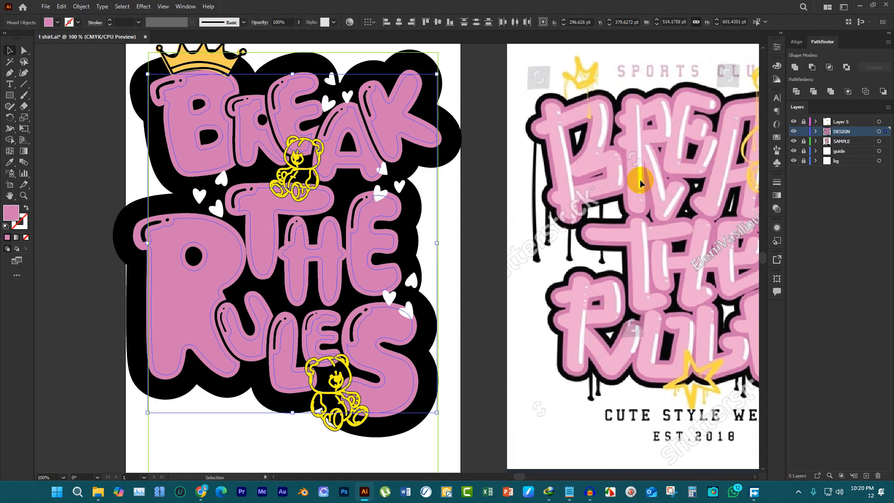
Fill the inset letter shapes with the light pink sampled from the reference's B using the Eyedropper, and deselect them
key("i")
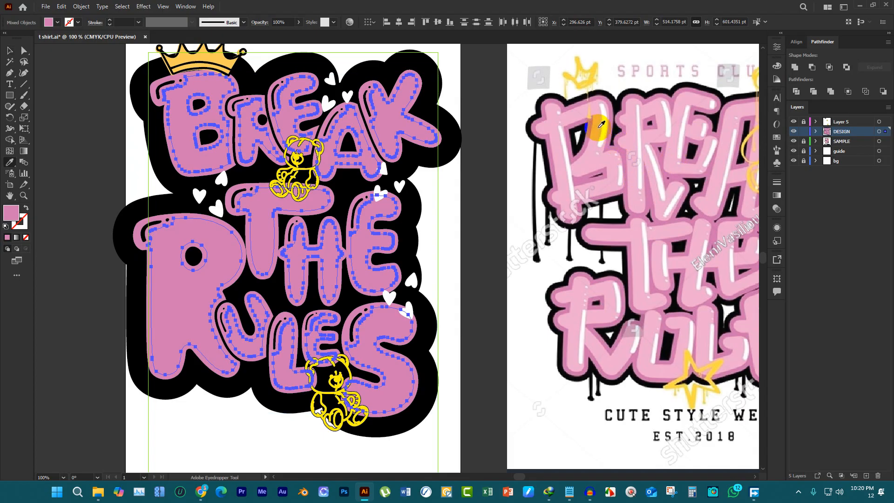
left_click(601, 124)
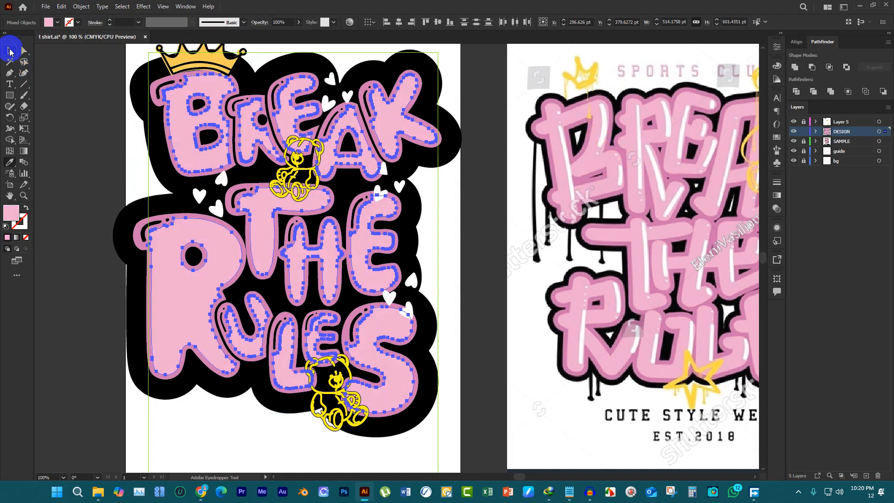
left_click(9, 51)
scroll(497, 166, "up", 1)
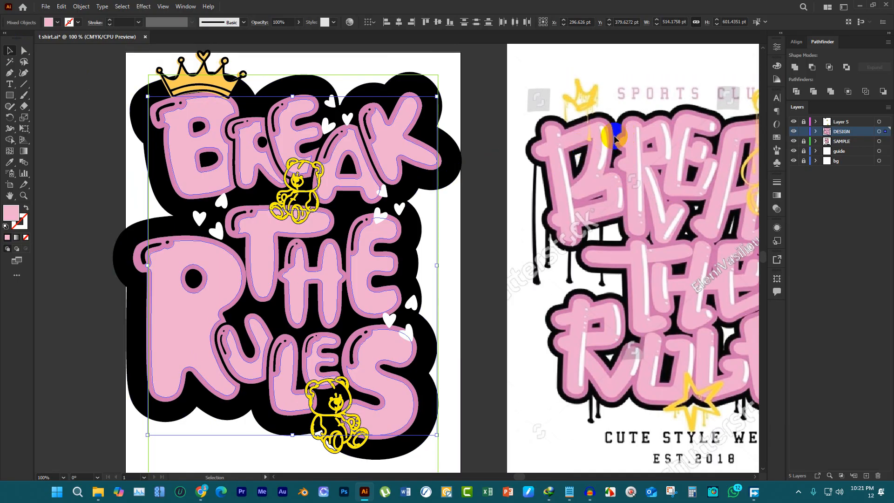
scroll(243, 240, "down", 3)
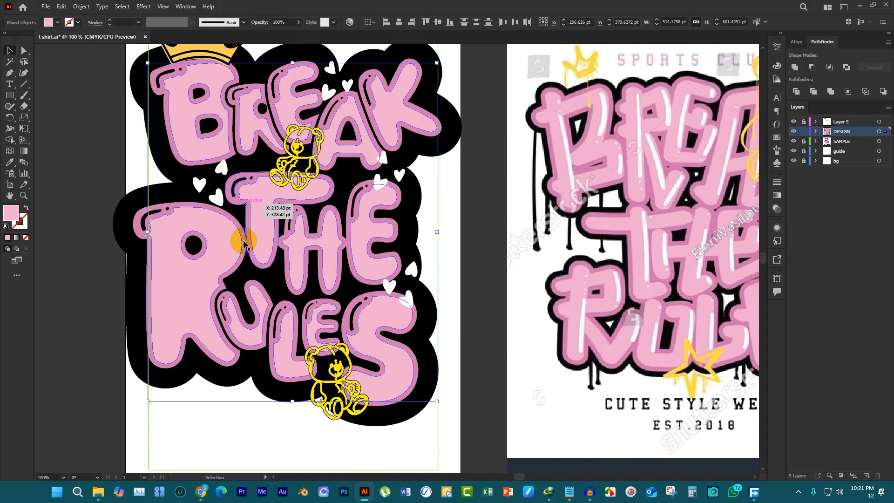
scroll(231, 210, "up", 1)
scroll(247, 212, "up", 2)
scroll(247, 213, "down", 1)
scroll(261, 215, "up", 1)
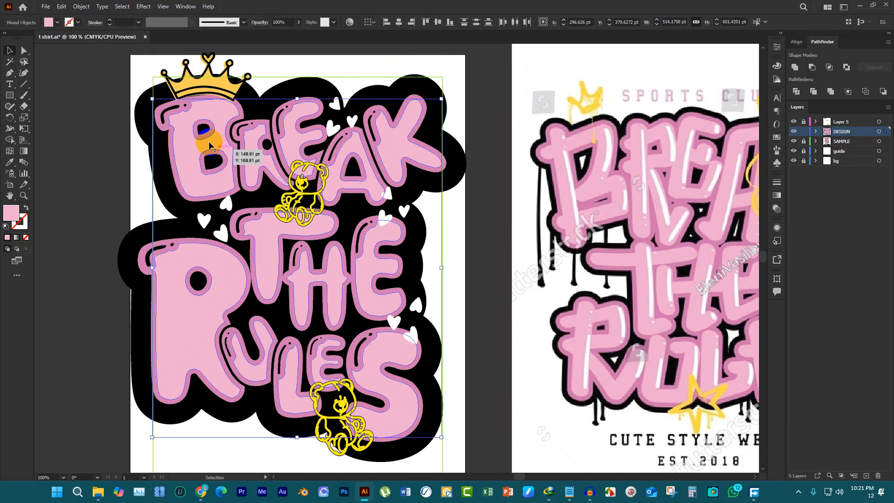
left_click(122, 116)
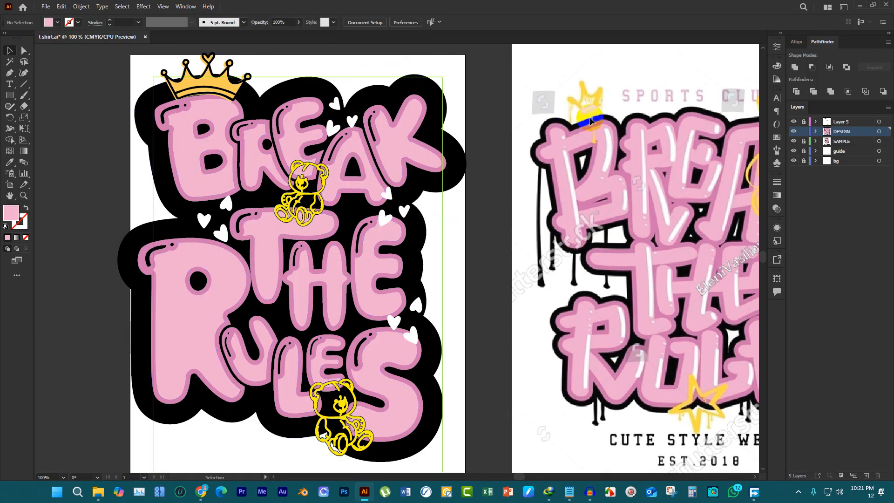
Draw a curved highlight about 72 pt wide along the top of the B with the Pen tool, using a white stroke and no fill
left_click(10, 73)
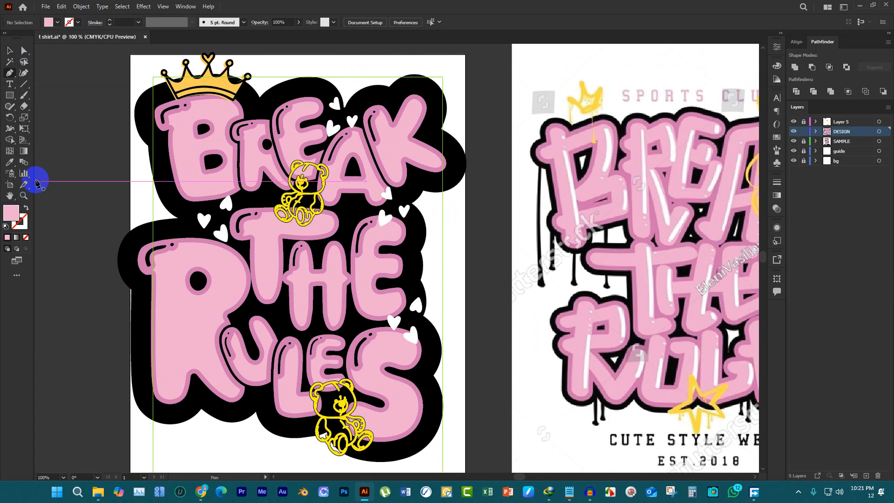
left_click(25, 210)
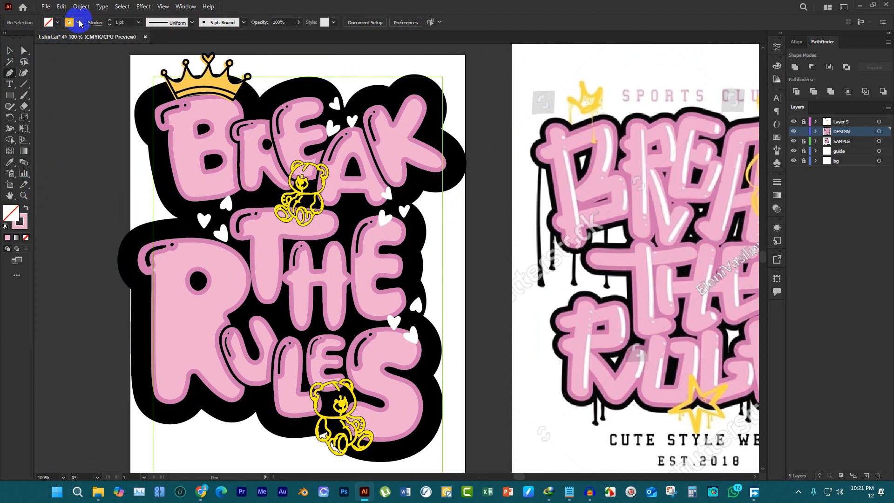
left_click(70, 22)
left_click(19, 41)
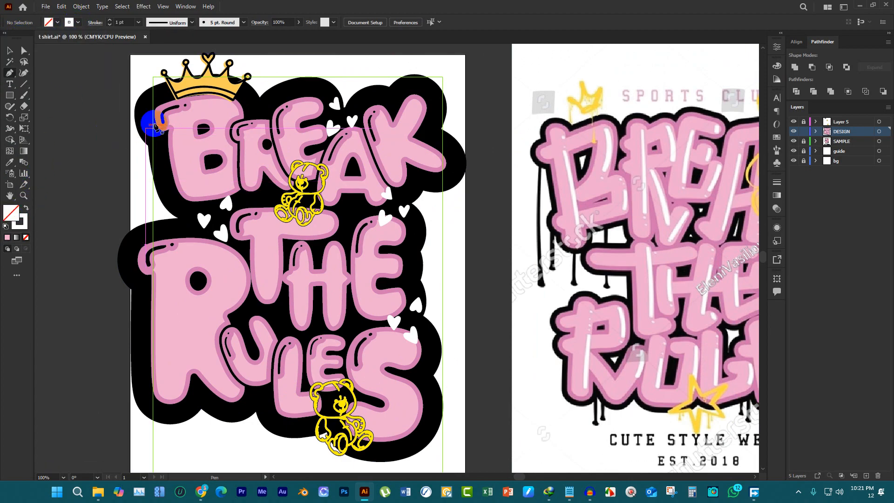
scroll(144, 124, "up", 5)
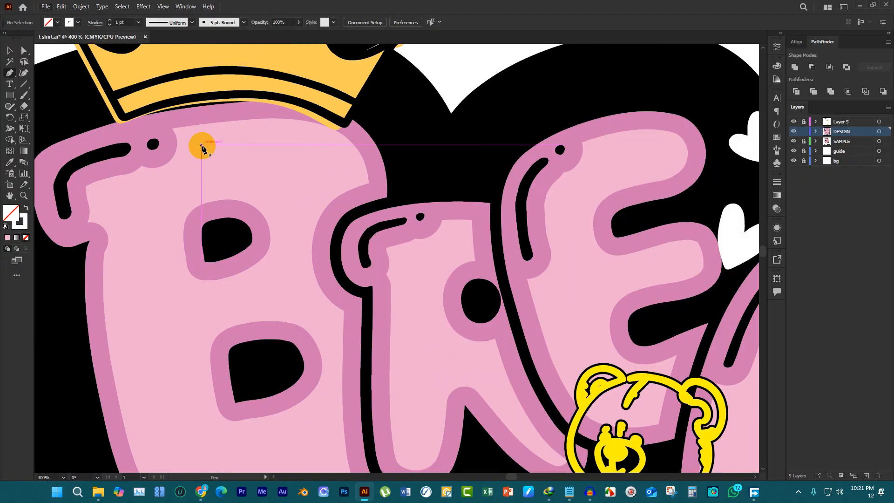
left_click_drag(201, 142, 209, 140)
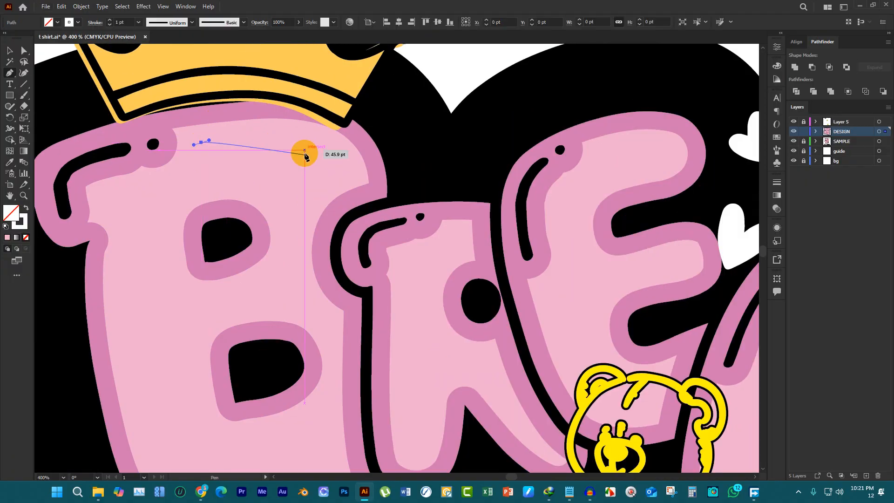
left_click_drag(345, 168, 425, 233)
key("ctrl+z")
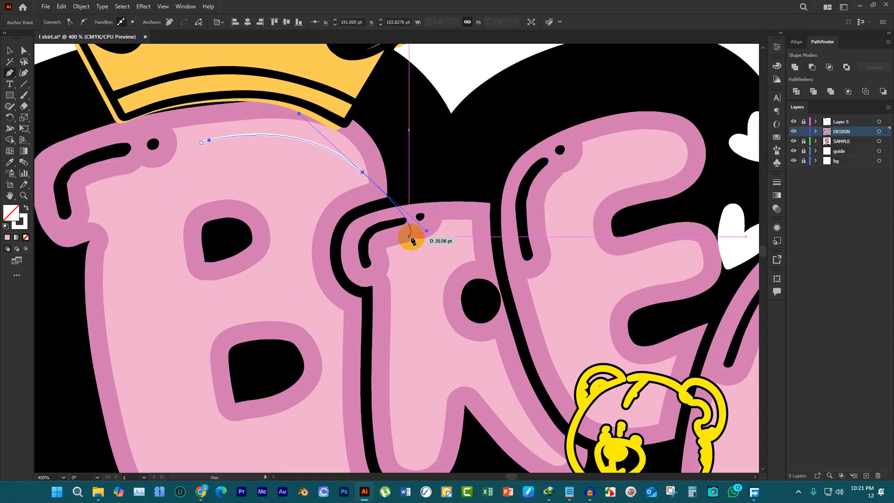
left_click(9, 50)
scroll(617, 248, "down", 2)
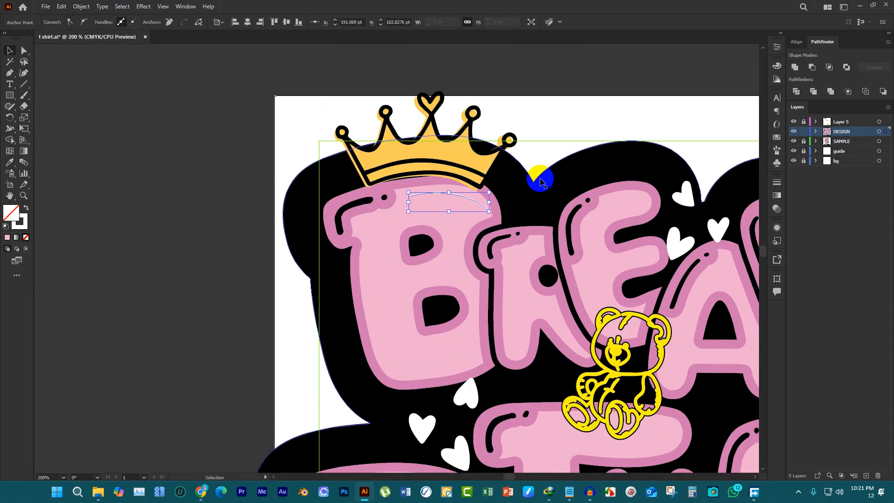
left_click(556, 128)
Shift the right end anchor of the B's white highlight slightly inward and lower its direction handle to flatten the curve
scroll(431, 187, "down", 1)
scroll(523, 203, "up", 1)
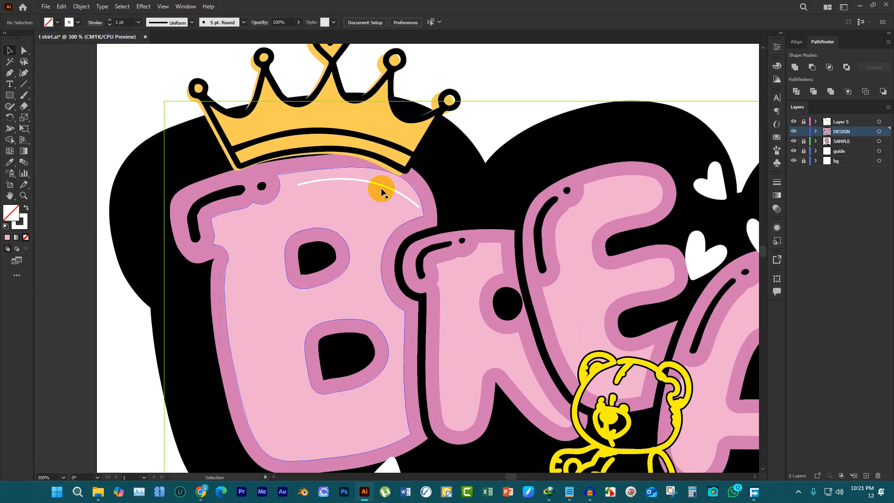
left_click_drag(296, 176, 421, 212)
left_click(24, 50)
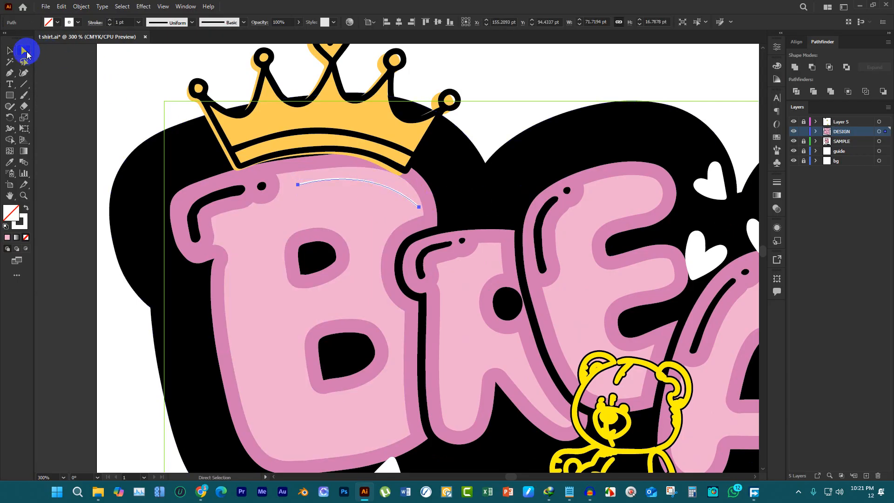
scroll(422, 214, "up", 3)
left_click(487, 241)
mouse_move(489, 242)
left_mouse_down()
mouse_move(464, 231)
mouse_move(482, 233)
left_mouse_up()
key("ctrl+z")
left_click(486, 241)
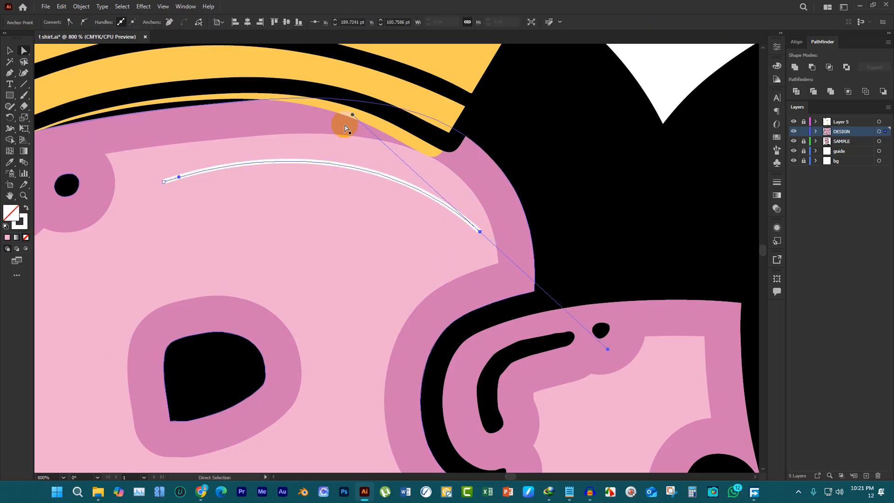
left_click_drag(352, 114, 354, 123)
scroll(195, 159, "up", 1)
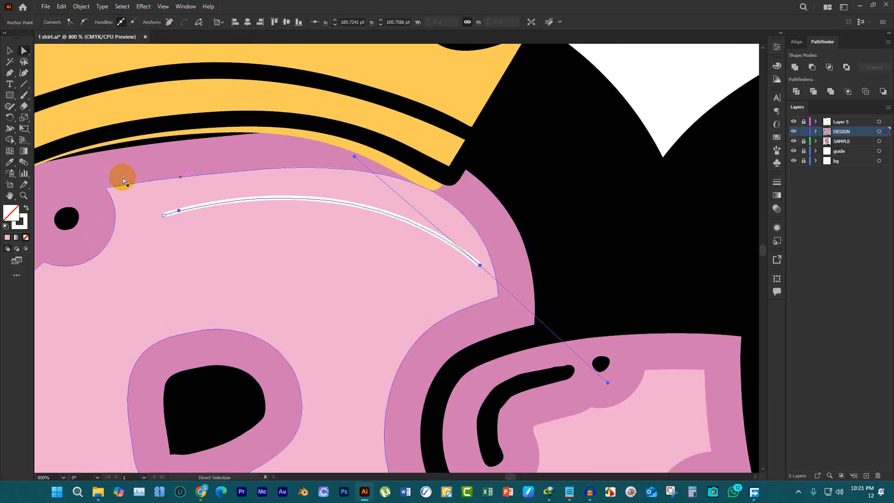
left_click(8, 52)
scroll(106, 75, "up", 1)
left_click(439, 239)
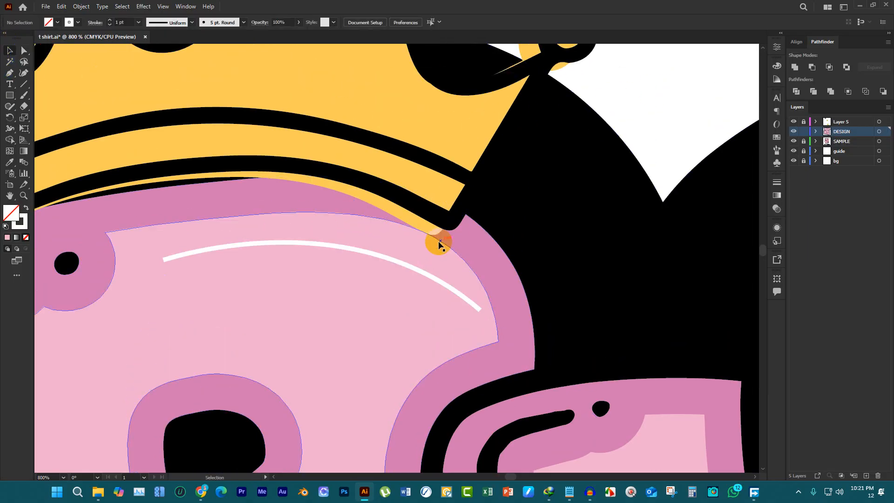
Set the B highlight's stroke weight to 4 pt and apply the lens-shaped width profile that tapers at both ends
left_click(397, 265)
left_click(110, 22)
left_click(110, 22)
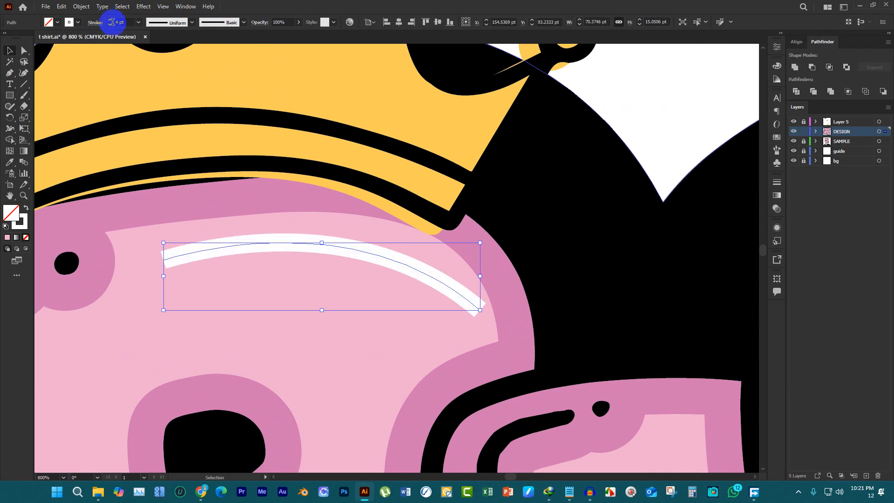
left_click(196, 22)
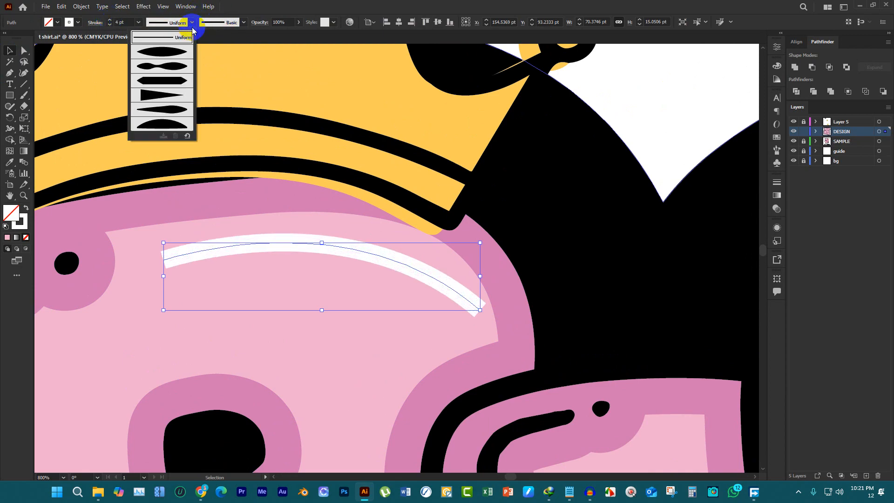
left_click(180, 57)
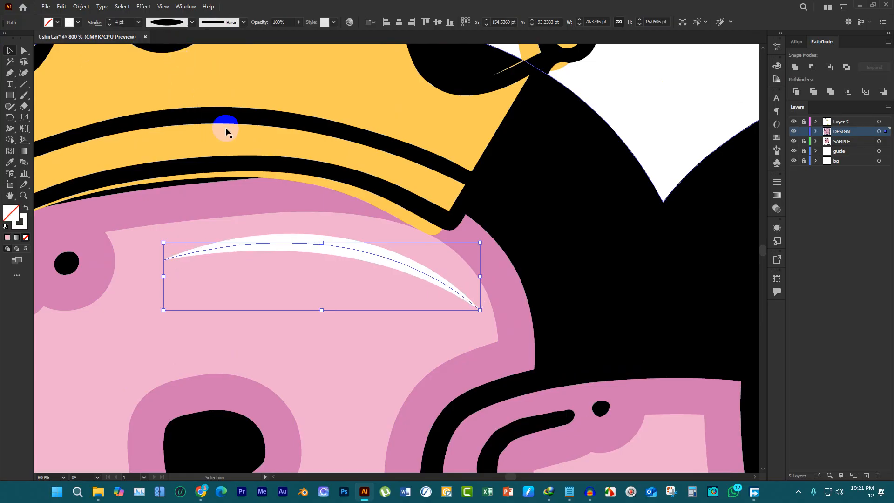
scroll(291, 176, "down", 2)
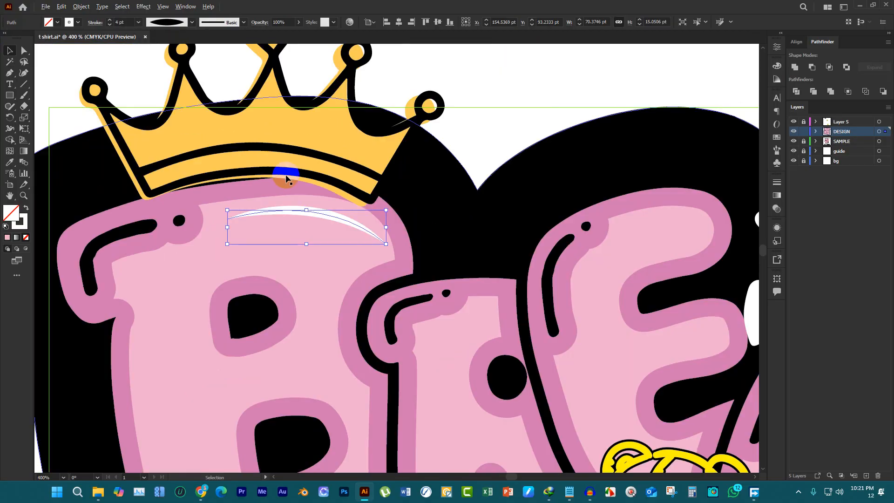
Reset the B highlight's width profile to Uniform and give the stroke round caps
left_click(191, 23)
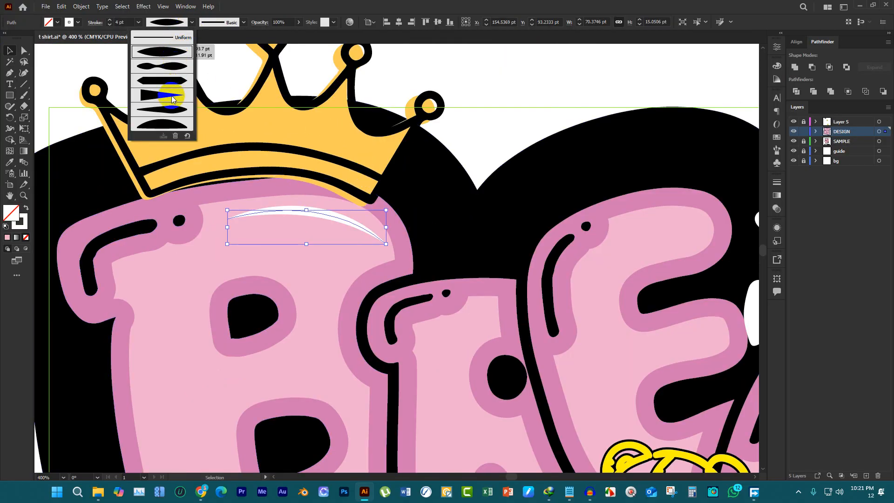
left_click(176, 38)
scroll(274, 193, "up", 1)
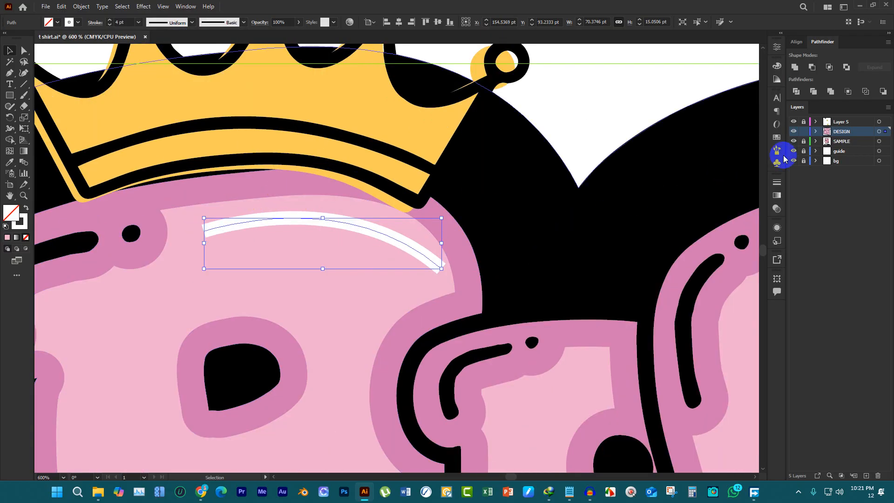
left_click(774, 180)
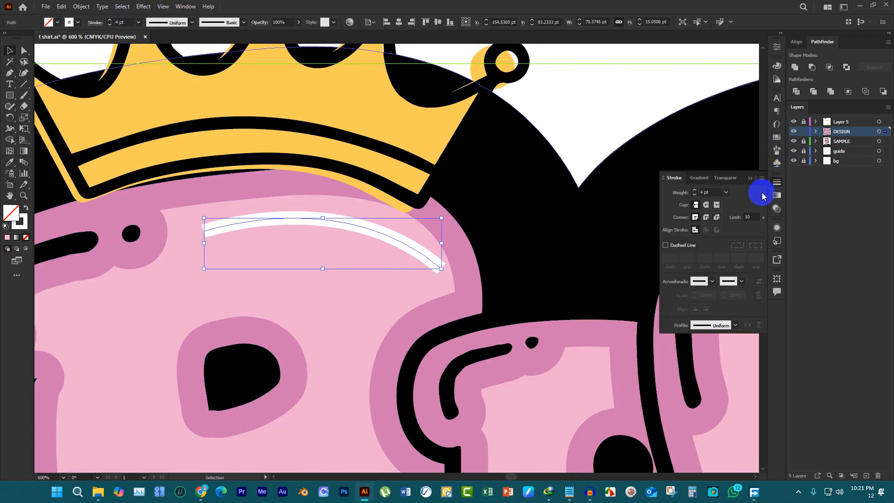
left_click(705, 206)
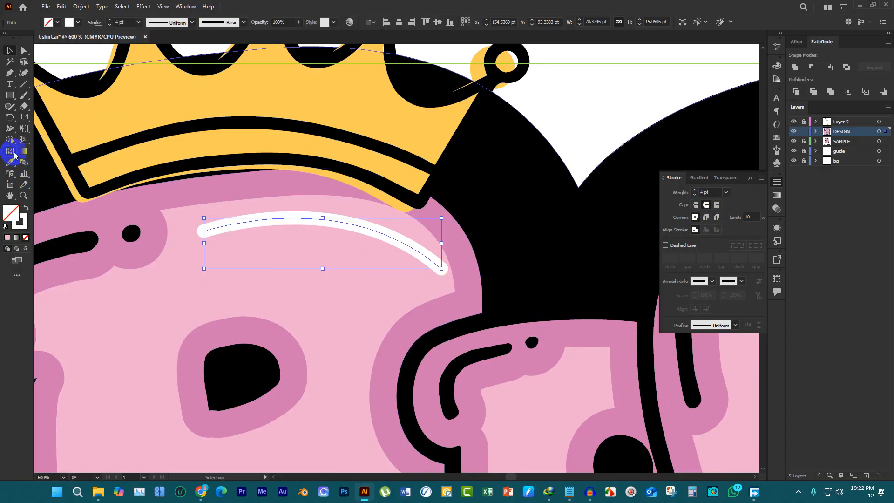
Widen the B highlight near its left end to about 10.4 pt with the Width tool, move it down about 3 pt, and deselect it
left_click(12, 130)
left_click_drag(248, 224, 244, 241)
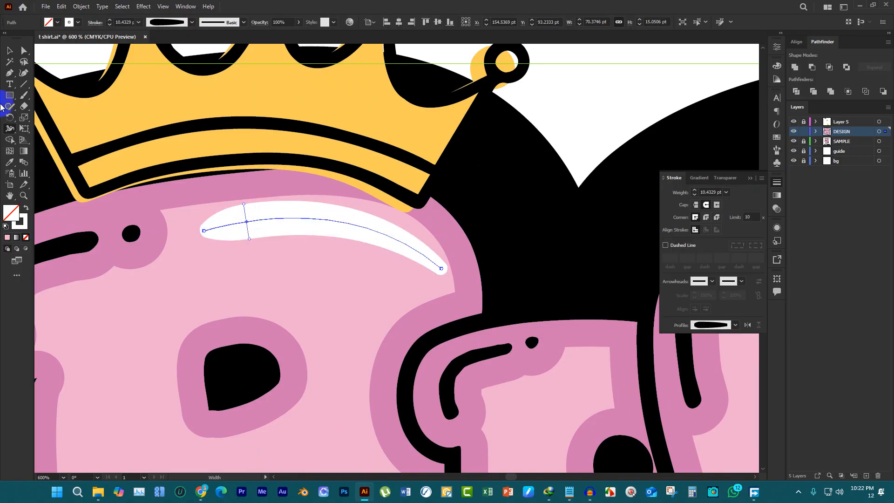
left_click(10, 50)
left_click_drag(284, 214, 284, 224)
scroll(237, 225, "down", 5)
left_click(326, 142)
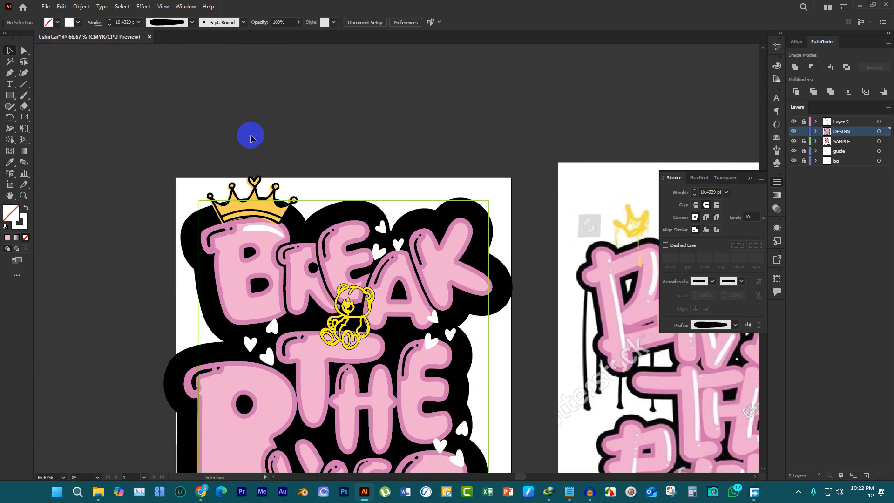
scroll(252, 136, "down", 1)
scroll(311, 226, "up", 1)
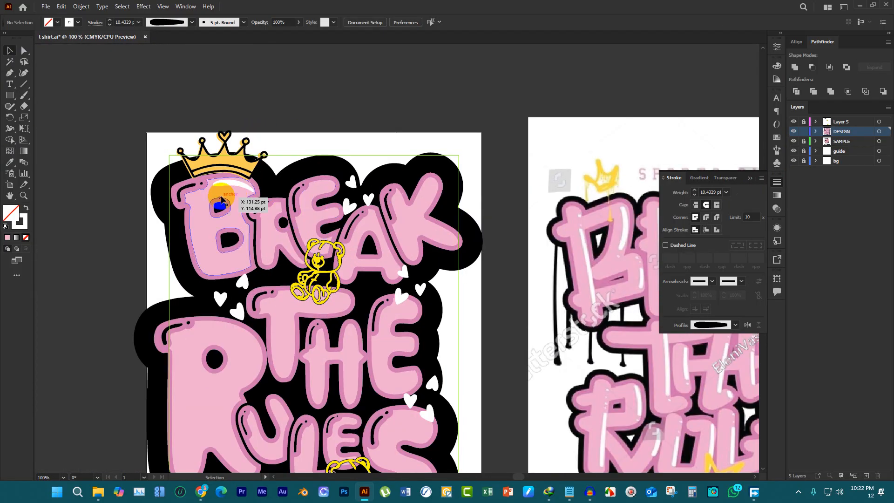
scroll(139, 177, "down", 1)
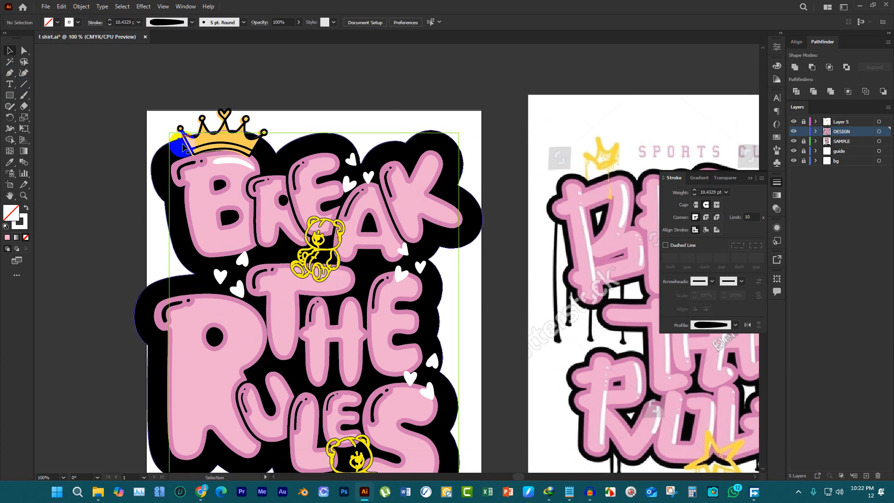
Duplicate the B highlight above the artboard and expand the copy's appearance into a filled shape
left_click(245, 171)
scroll(245, 170, "up", 1)
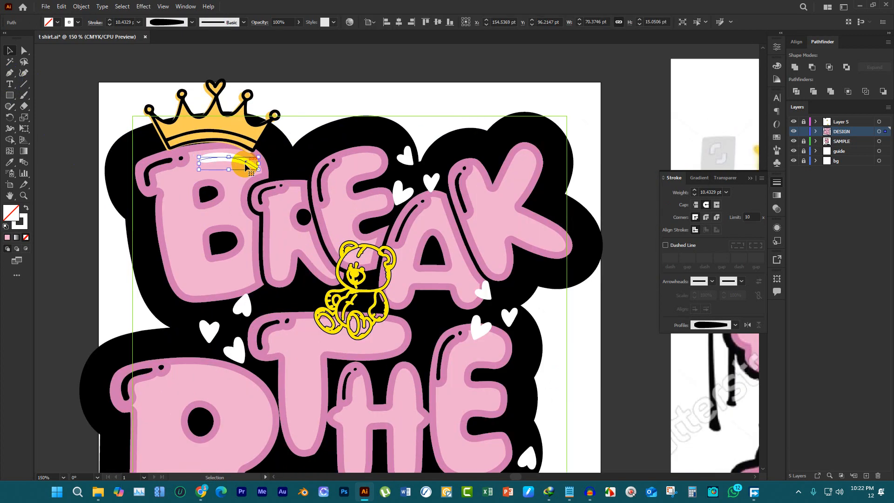
left_click_drag(245, 168, 339, 110)
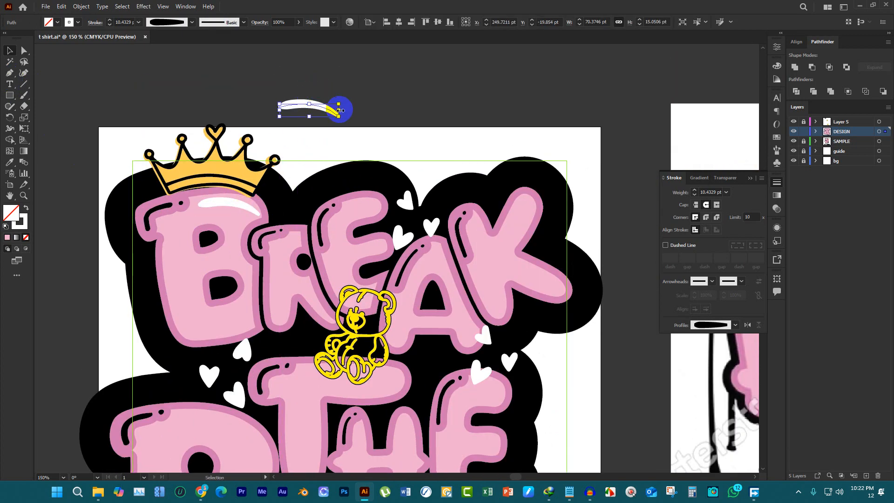
left_click(83, 13)
left_click(100, 124)
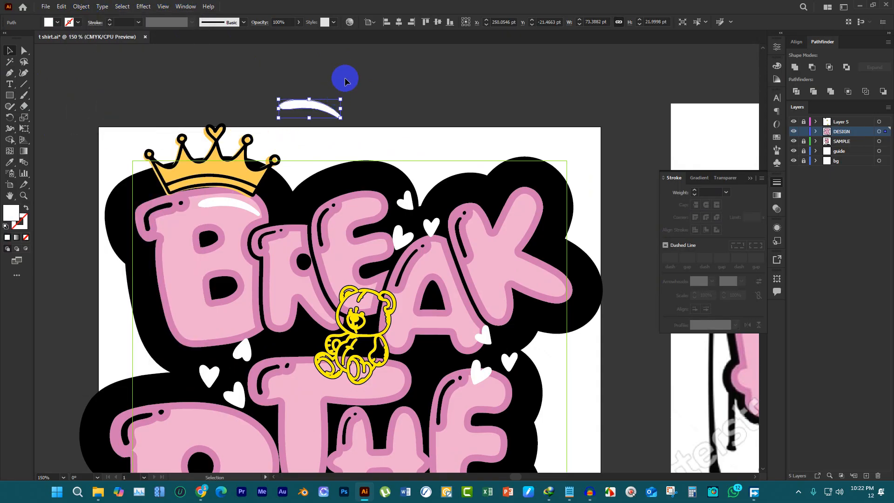
Create an Art Brush from the expanded highlight shape, with the colorization method set to Tints
left_click(243, 23)
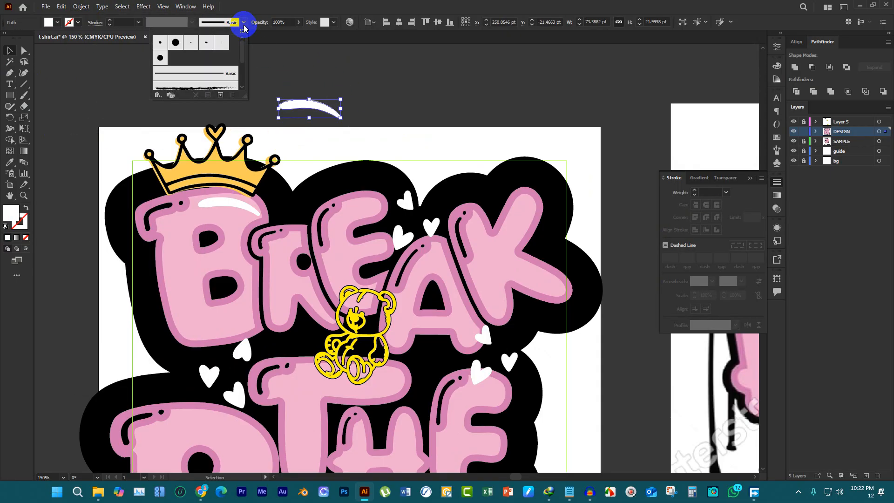
left_click(220, 96)
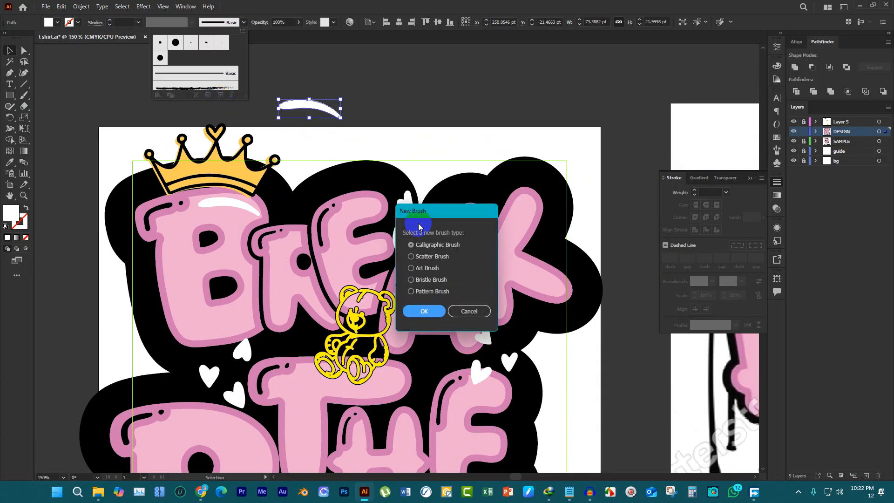
left_click(412, 269)
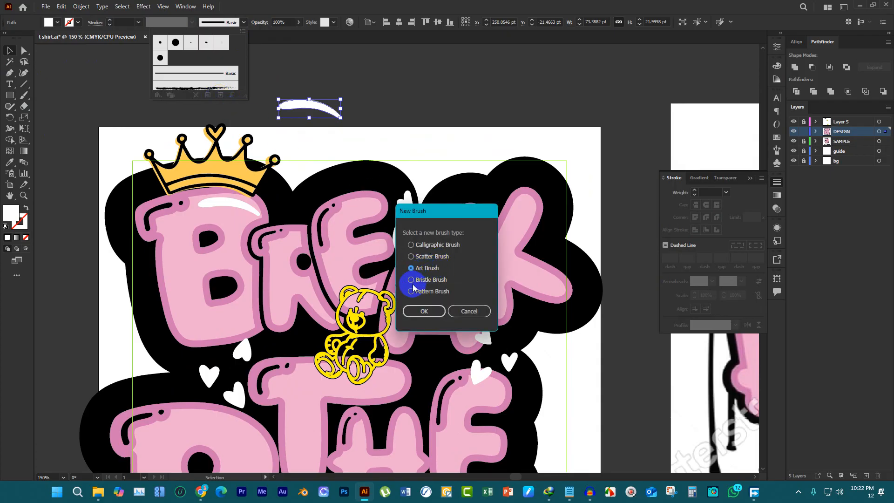
left_click(421, 311)
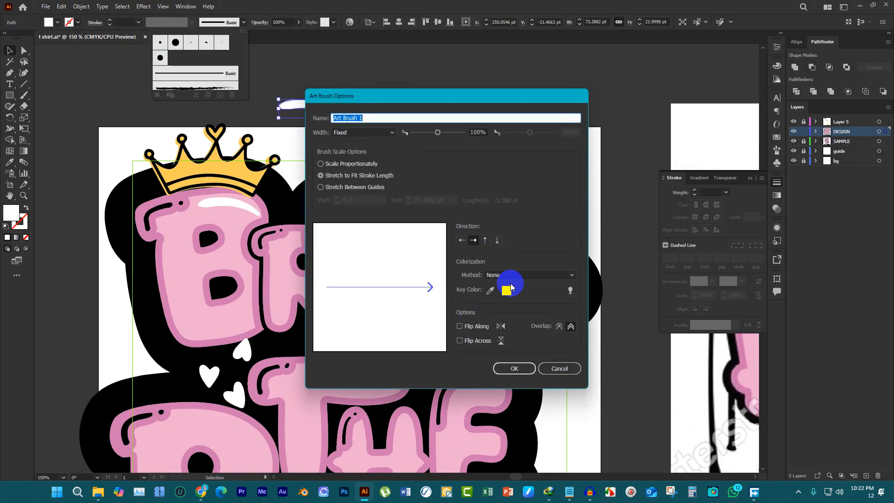
left_click(512, 276)
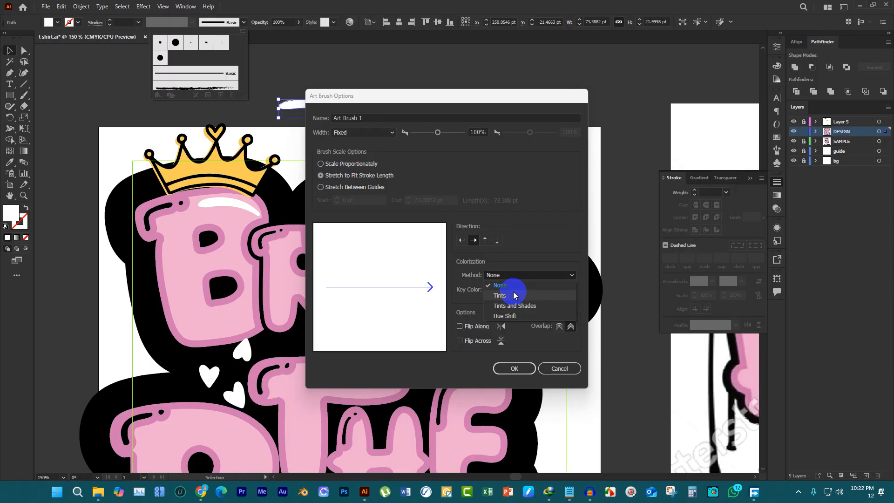
left_click(521, 306)
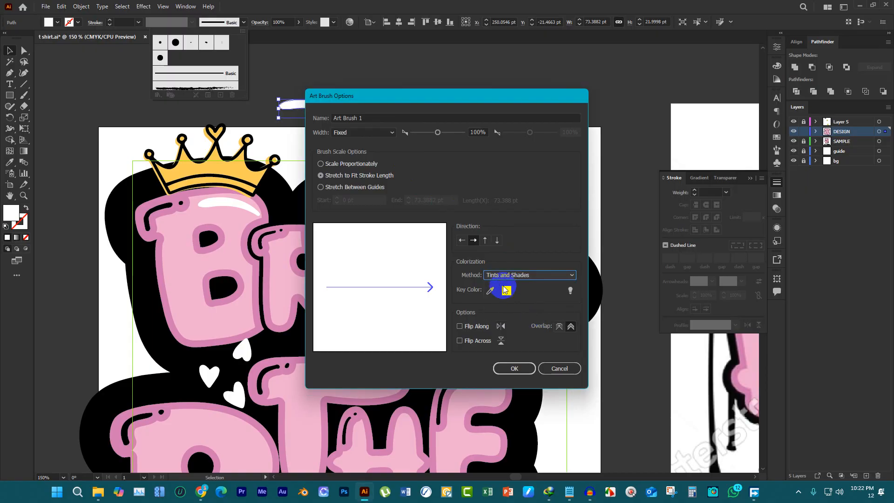
left_click(512, 275)
left_click(510, 295)
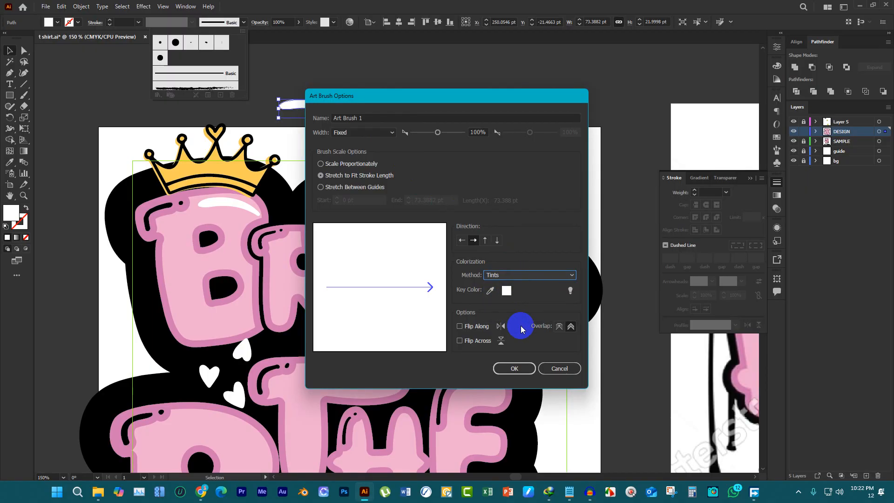
left_click(526, 368)
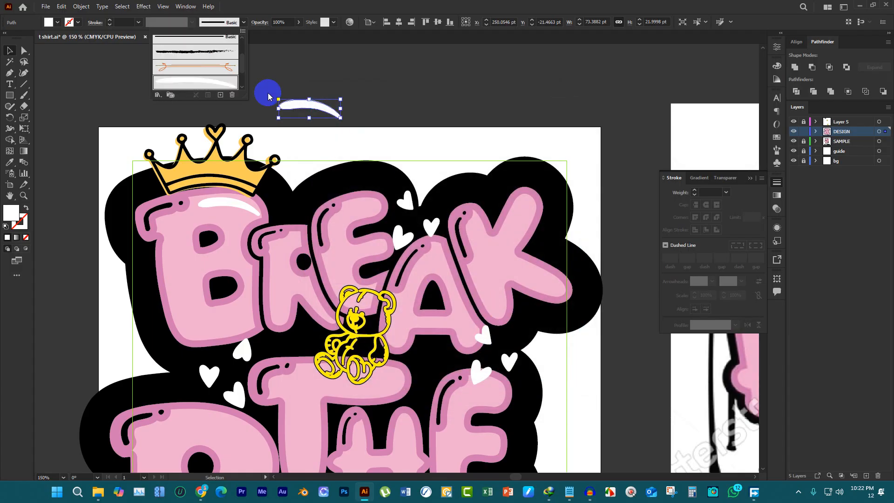
left_click(328, 80)
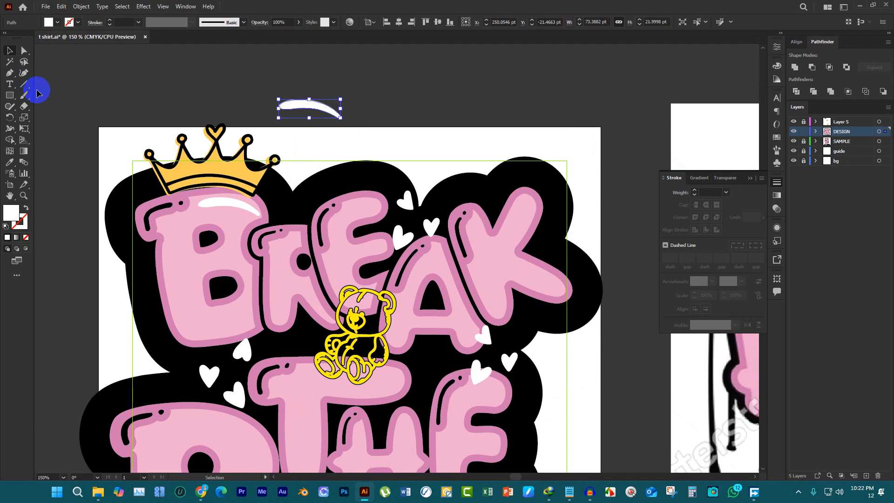
left_click(23, 97)
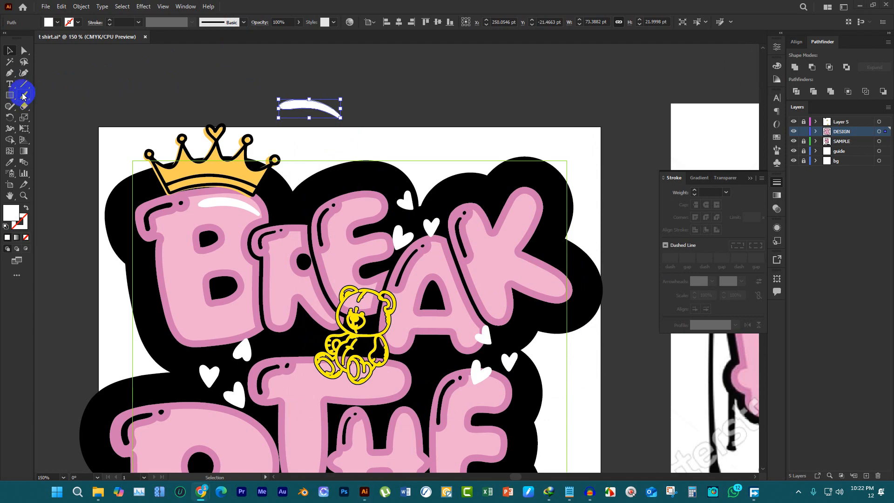
left_click_drag(23, 97, 44, 97)
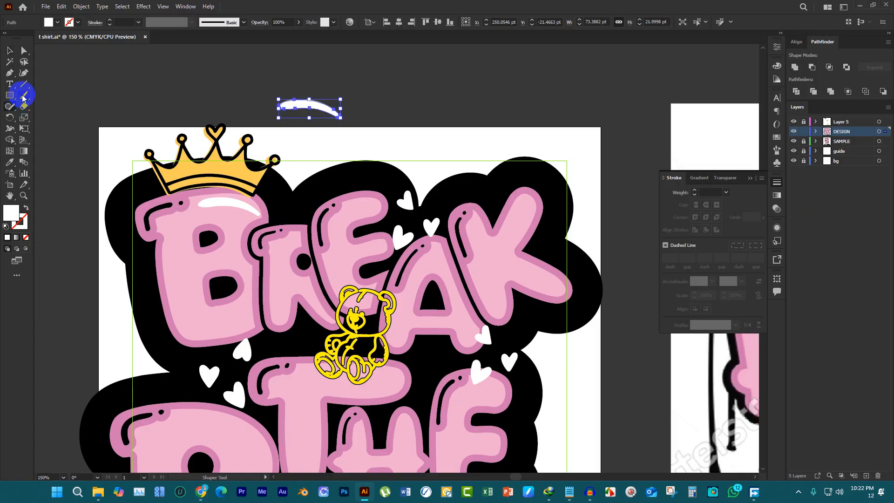
left_click(50, 106)
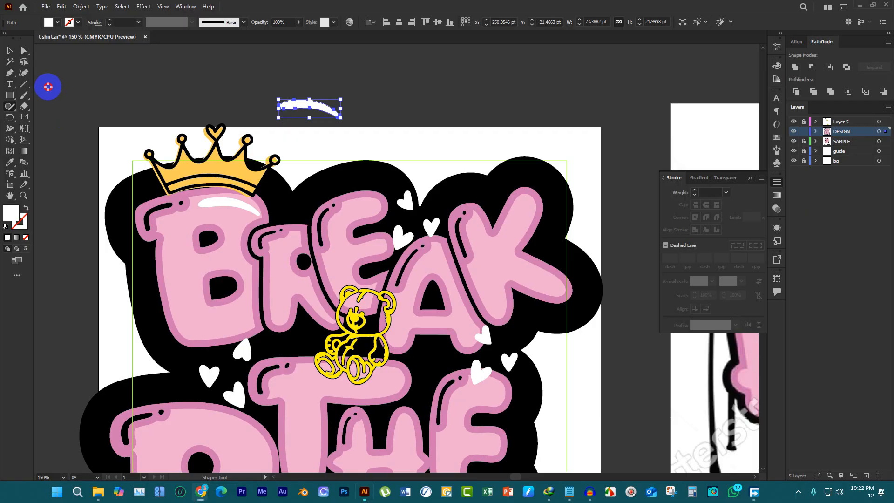
left_click_drag(48, 87, 107, 85)
key("ctrl+z")
left_click(12, 108)
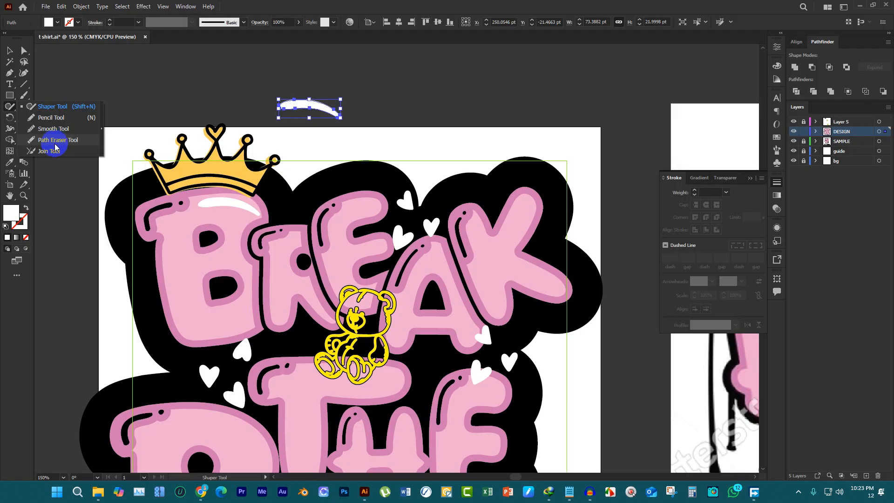
left_click(64, 110)
Choose the Paintbrush tool and set its fidelity to the smoothest setting
left_click(27, 95)
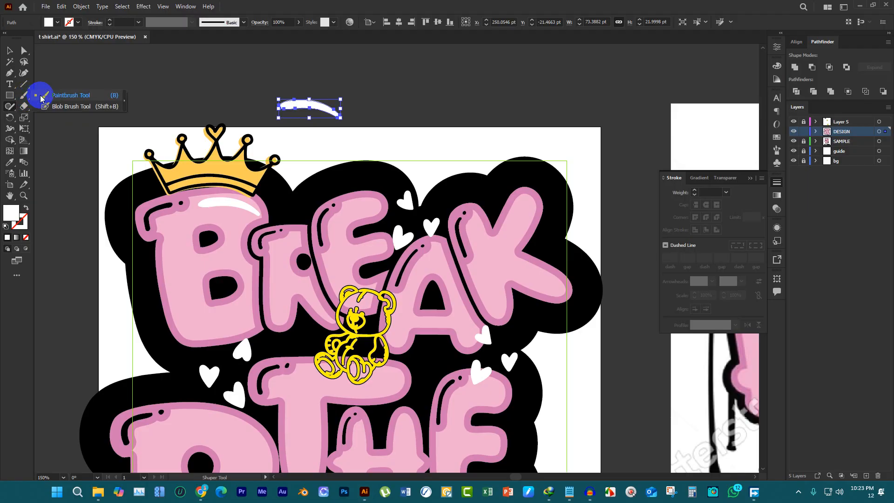
left_click(40, 97)
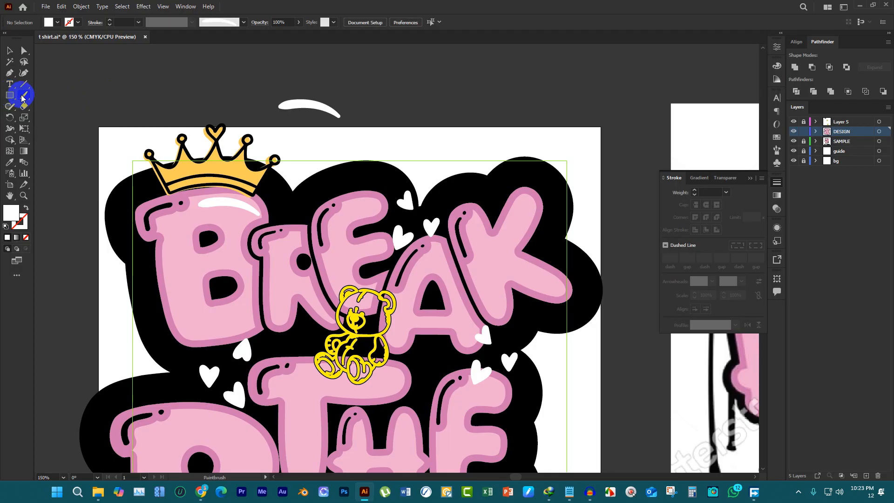
double_click(22, 97)
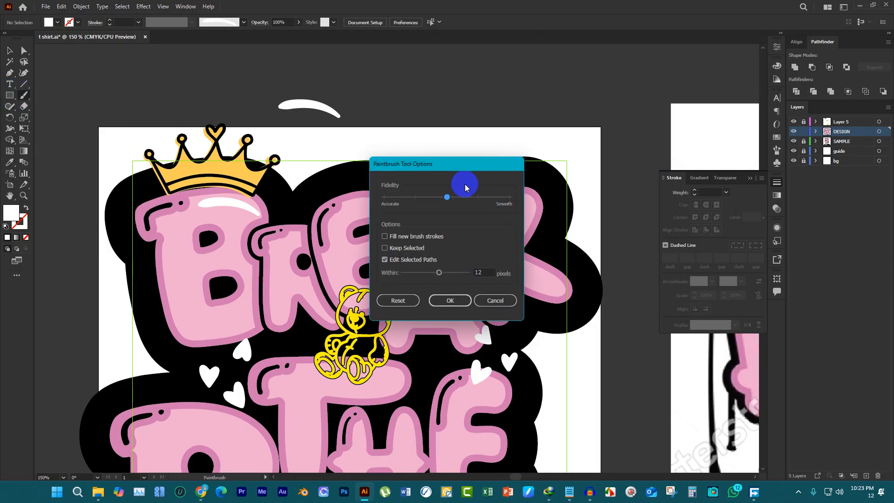
left_click_drag(467, 201, 506, 230)
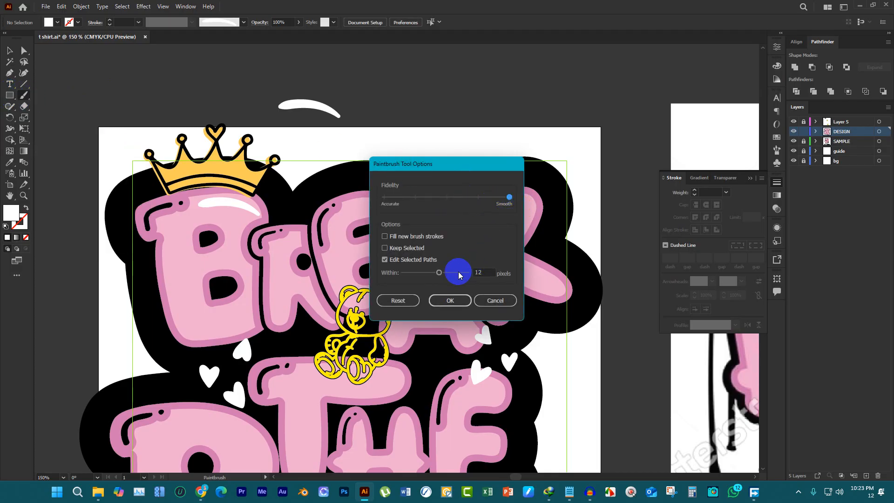
left_click(442, 298)
Try painting a white highlight down the B's left stem with the new art brush, undoing each trial stroke
scroll(252, 142, "up", 3)
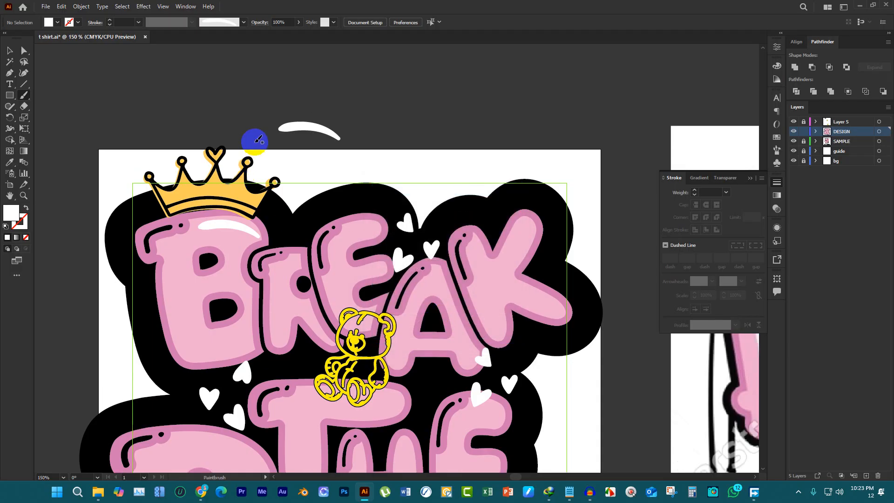
scroll(93, 189, "down", 2)
scroll(227, 150, "down", 3)
scroll(247, 140, "down", 3)
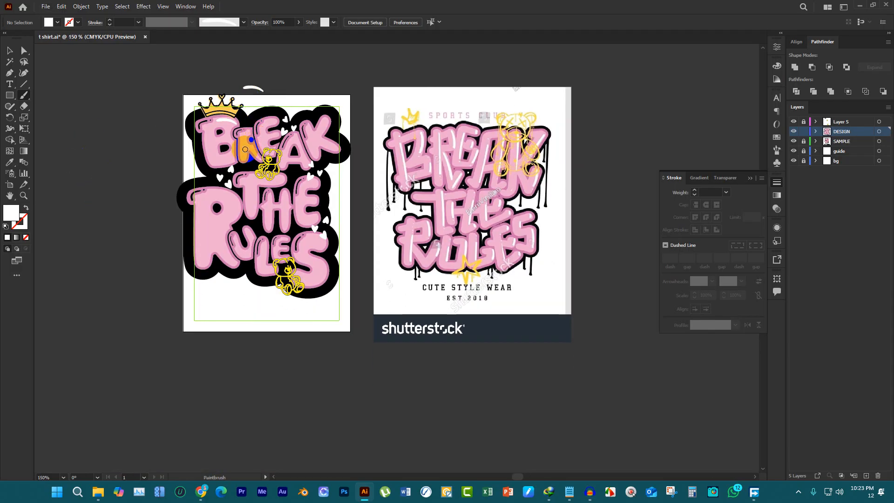
scroll(244, 144, "up", 3)
scroll(240, 148, "down", 2)
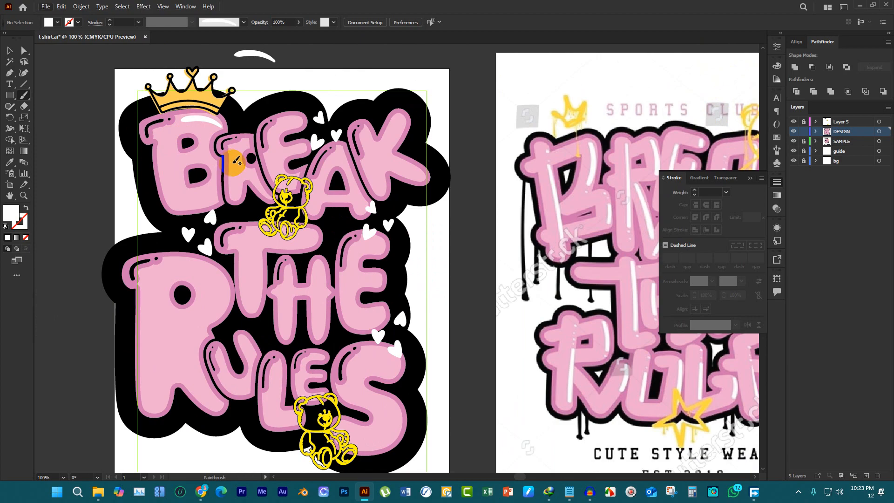
scroll(235, 163, "down", 2)
scroll(230, 168, "up", 2)
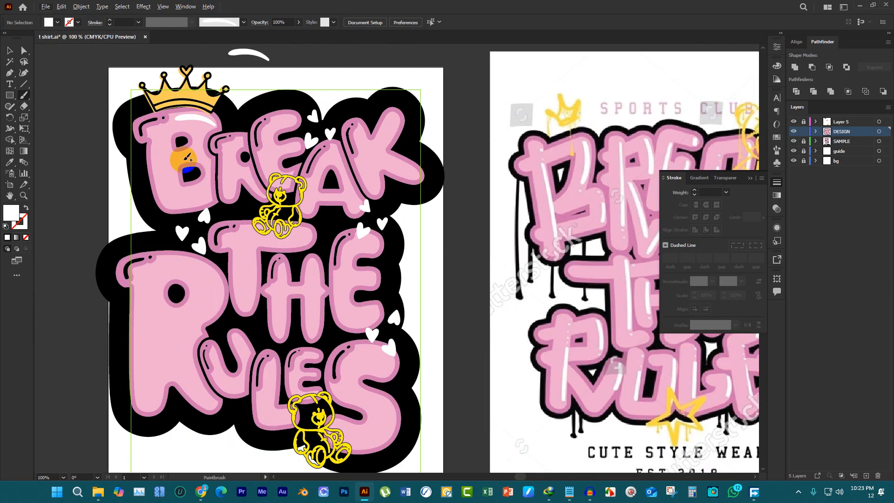
scroll(199, 158, "up", 2)
left_click_drag(153, 171, 174, 223)
key("ctrl+z")
left_click_drag(158, 143, 189, 215)
key("ctrl+z")
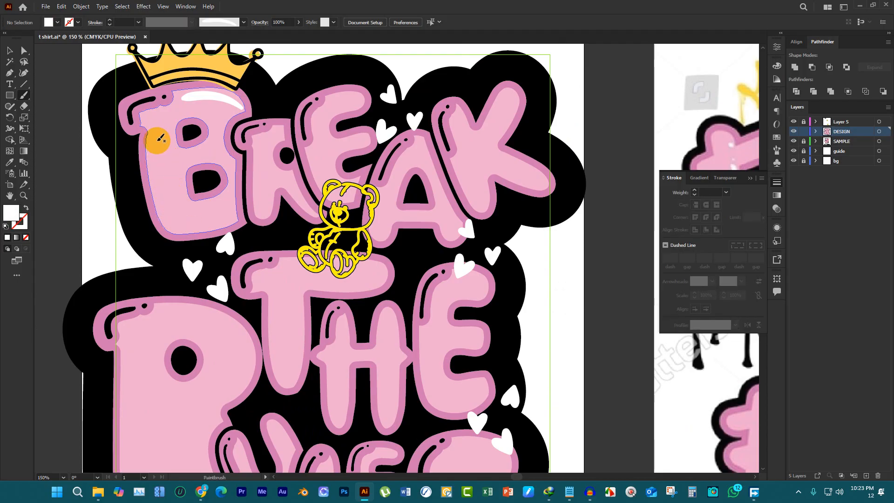
left_click_drag(173, 226, 178, 228)
key("ctrl+z")
left_click_drag(155, 146, 189, 224)
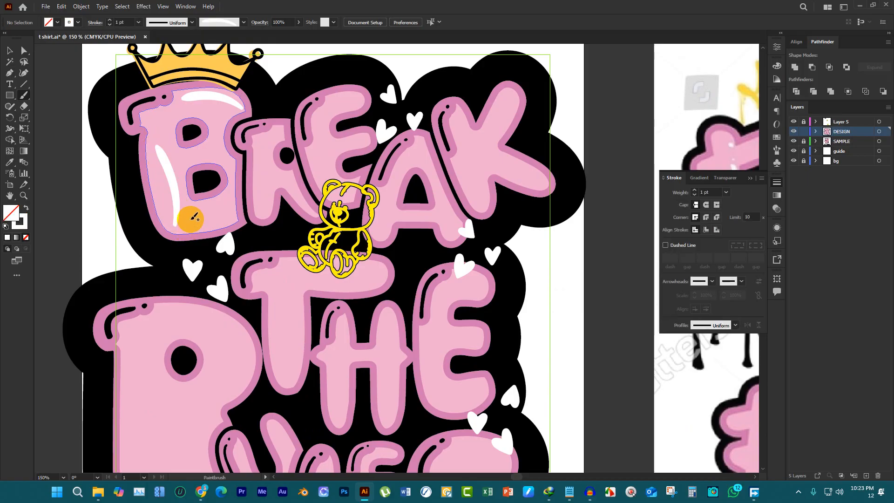
key("ctrl+z")
Paint a curved white highlight down the B's left stem with the Paintbrush and the new art brush
left_click_drag(160, 153, 179, 218)
scroll(190, 219, "up", 3)
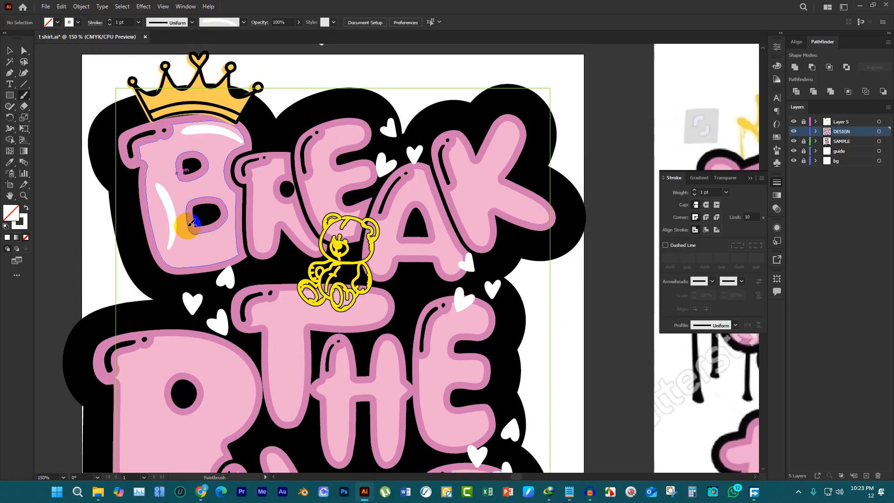
Undo the highlight painted on the B's left stem and the expansion of the B's top highlight
key("ctrl+z")
scroll(210, 200, "up", 3)
left_click(10, 53)
left_click(314, 124)
key("ctrl+z")
key("ctrl+z")
key("ctrl+z")
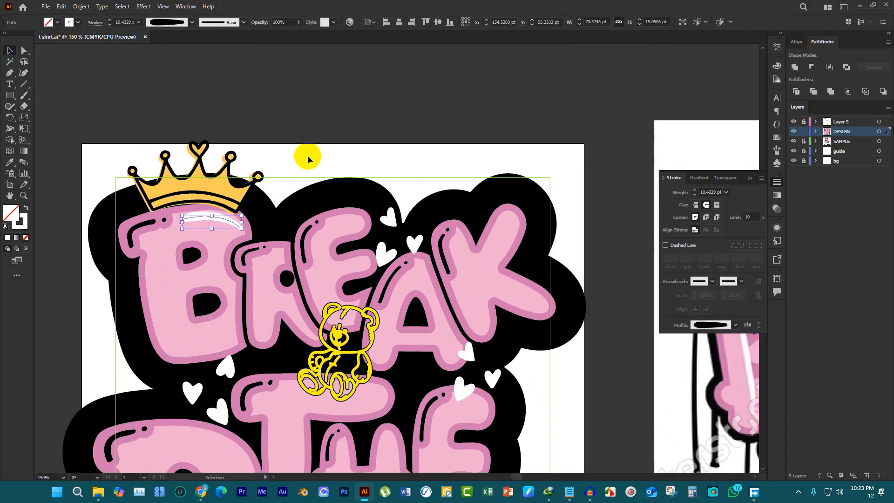
Copy the B's top highlight above the artboard and flatten its curve by reshaping the end anchor point and handle
left_click_drag(226, 220, 265, 100)
scroll(265, 100, "up", 4)
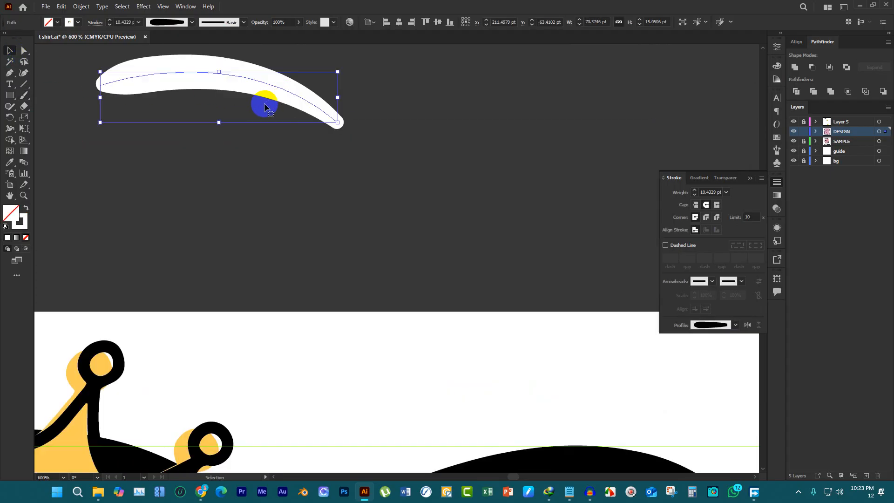
left_click(24, 50)
left_click_drag(338, 156, 303, 132)
left_click_drag(208, 51, 188, 123)
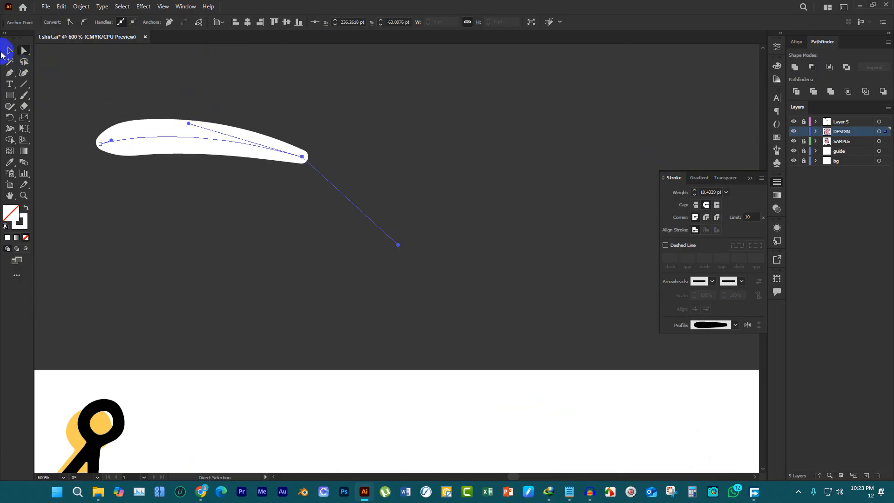
Expand the reshaped highlight copy above the artboard into a filled shape
left_click(114, 65)
left_click(154, 120)
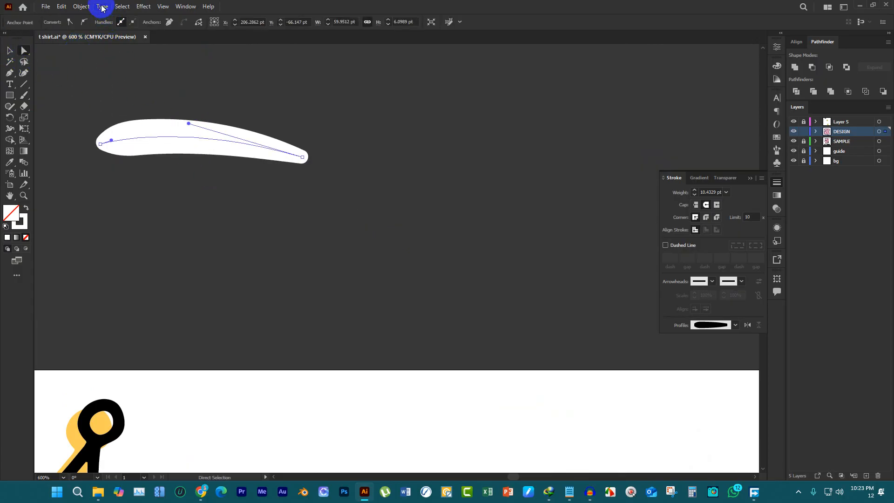
left_click(81, 6)
left_click(112, 128)
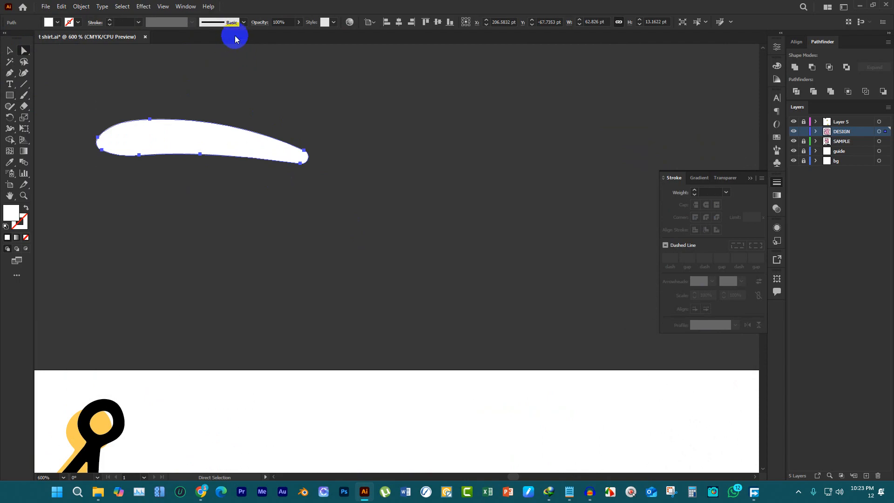
Create an Art Brush with Tints colorization from the expanded highlight copy and delete the source shape
left_click(243, 22)
left_click(220, 95)
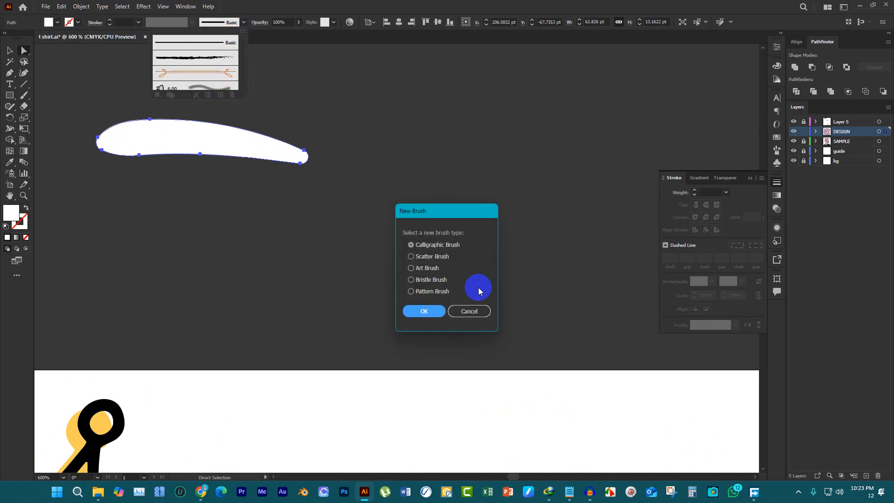
left_click(425, 268)
left_click(424, 311)
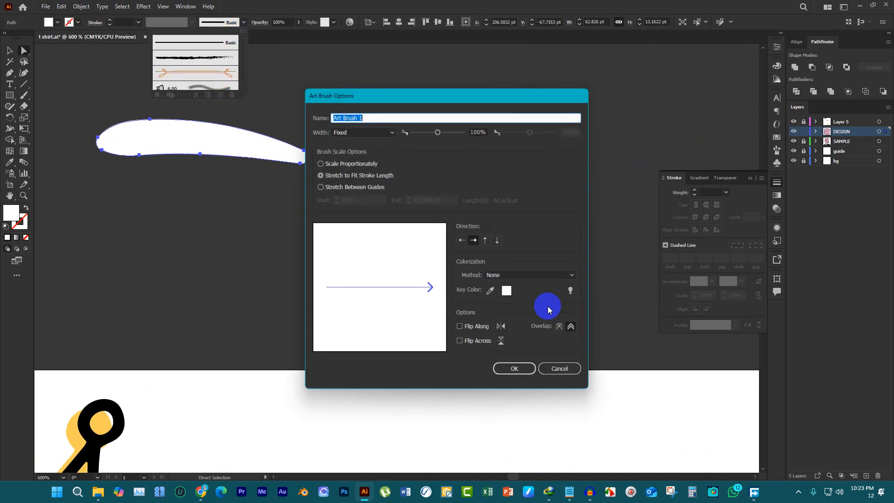
left_click(567, 284)
left_click(531, 295)
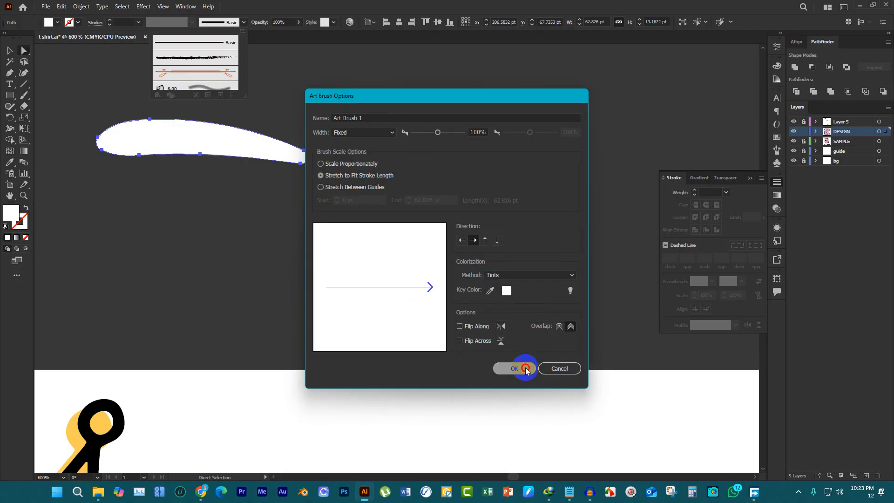
left_click(517, 368)
left_click(263, 146)
key("Delete")
Choose the Paintbrush tool with the smoothest fidelity, select the new art brush and paint a trial stroke above the artboard
left_click(11, 105)
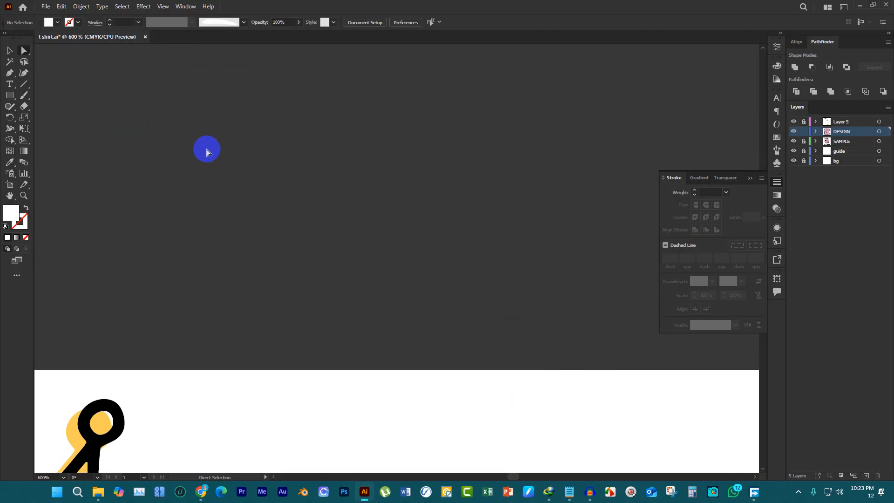
double_click(26, 96)
left_click(451, 300)
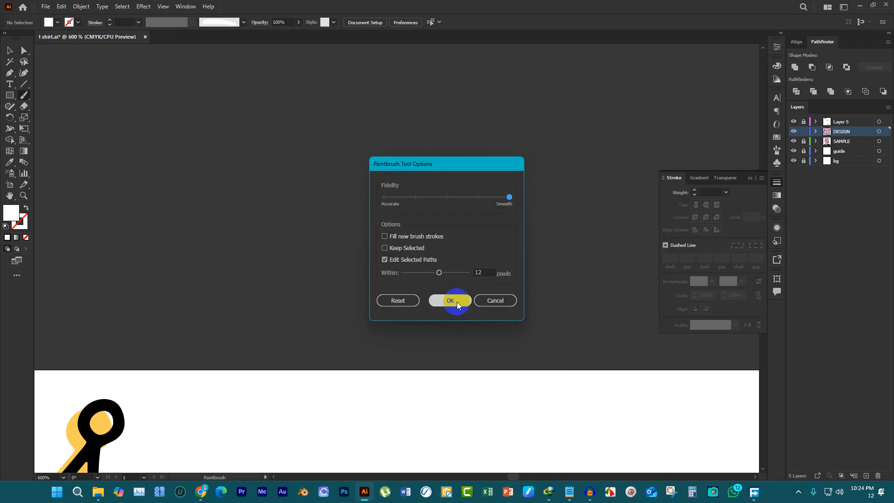
left_click(243, 22)
left_click(221, 56)
scroll(305, 164, "down", 2)
left_click_drag(290, 166, 399, 245)
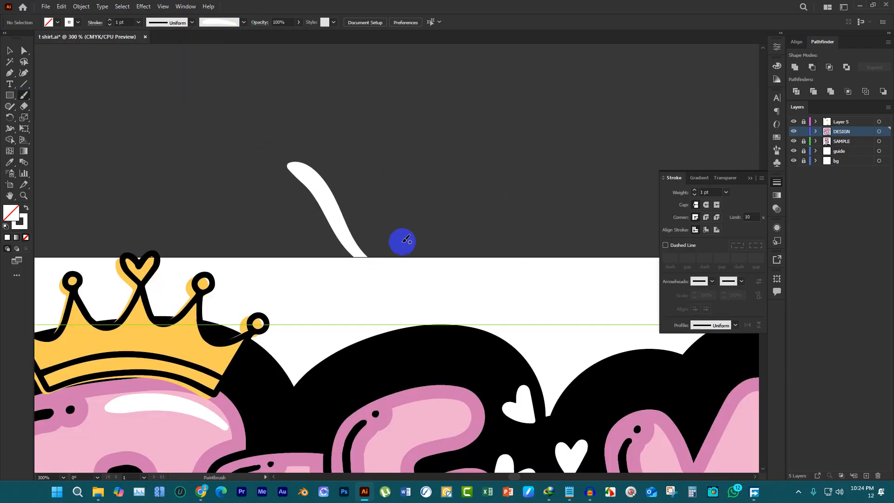
Paint a white highlight down the B's left stem with the new art brush
scroll(427, 149, "down", 2)
scroll(433, 149, "down", 4)
scroll(380, 183, "up", 3)
scroll(328, 158, "up", 1)
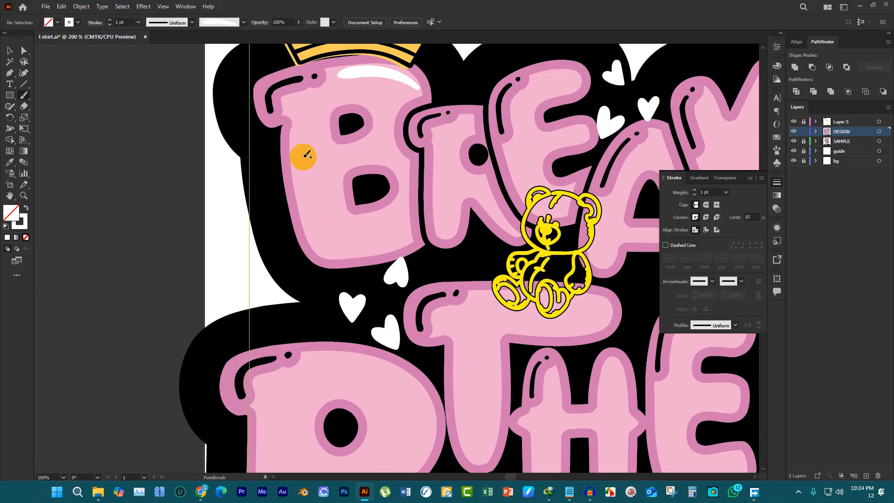
mouse_move(299, 139)
left_mouse_down()
mouse_move(305, 225)
mouse_move(328, 254)
left_mouse_up()
mouse_move(302, 164)
left_mouse_down()
mouse_move(313, 222)
mouse_move(335, 254)
left_mouse_up()
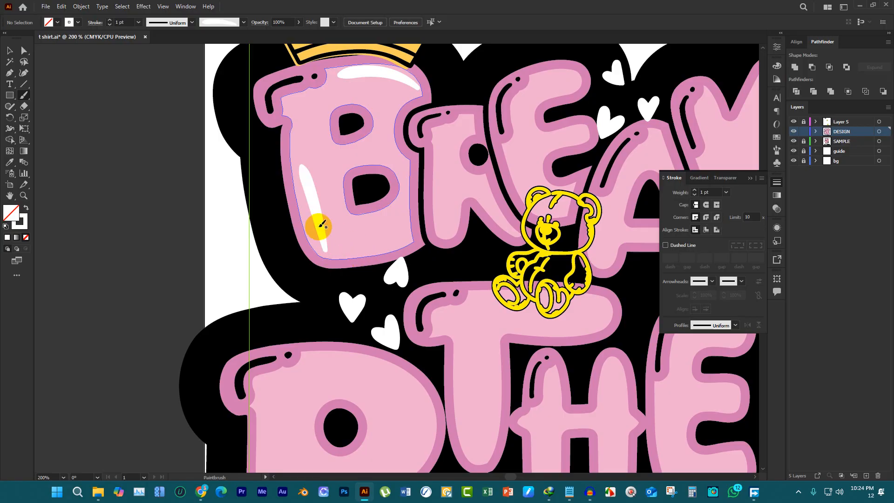
Paint a short curved white highlight above the B's lower counter
scroll(317, 225, "down", 2)
scroll(385, 216, "up", 2)
scroll(359, 193, "up", 2)
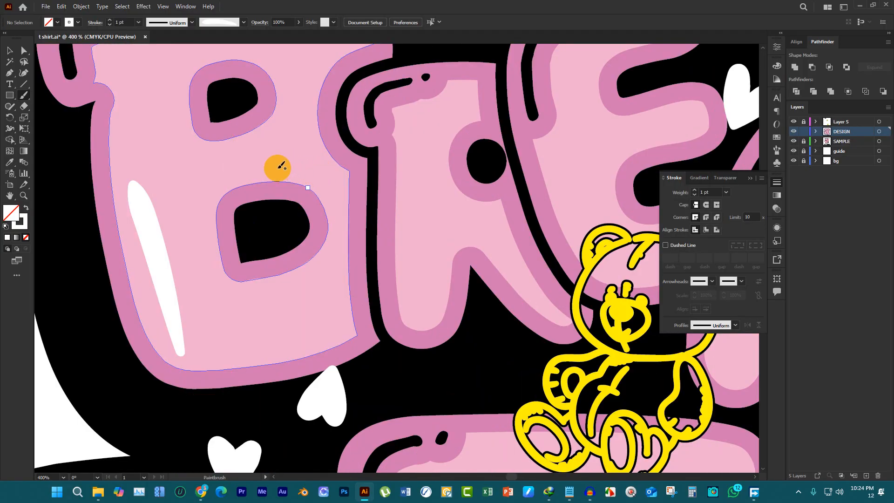
left_click(111, 25)
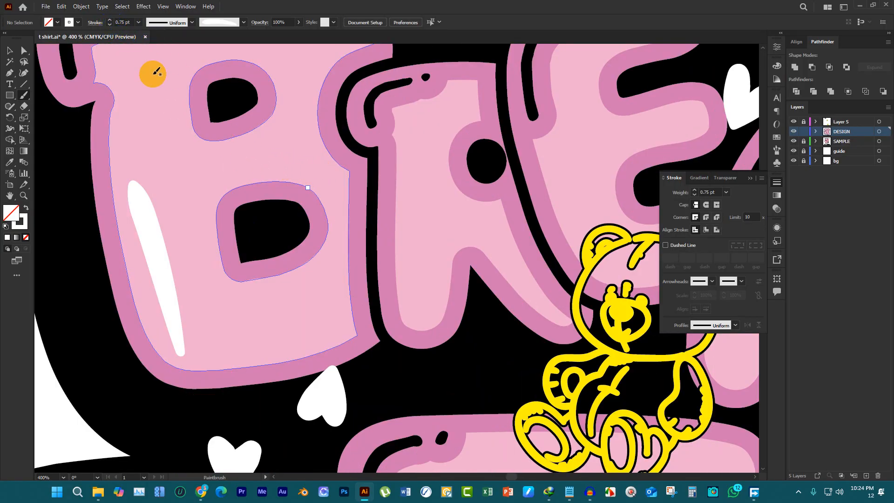
mouse_move(271, 155)
left_mouse_down()
mouse_move(313, 160)
mouse_move(329, 214)
left_mouse_up()
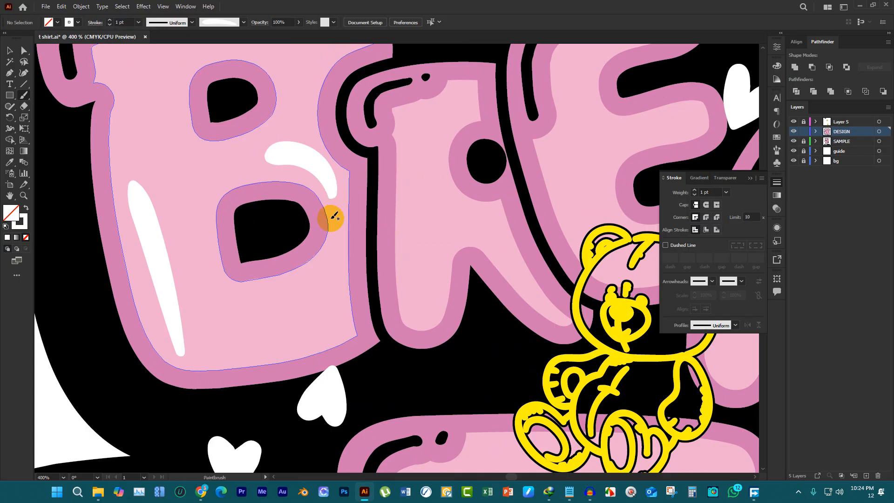
Paint a white highlight down the stem of the R in BREAK, undoing the trial strokes
scroll(335, 224, "down", 3)
scroll(353, 228, "up", 2)
scroll(362, 219, "down", 1)
scroll(354, 219, "up", 3)
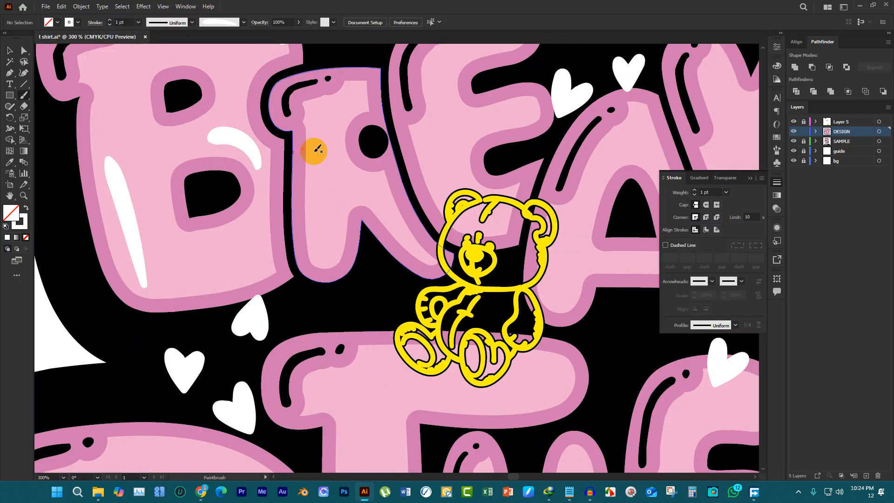
left_click_drag(311, 164, 312, 238)
key("ctrl+z")
left_click_drag(325, 171, 326, 246)
key("ctrl+z")
left_click_drag(325, 140, 321, 260)
Paint white highlights down the K's upper arm and over the start of its lower leg
scroll(309, 250, "down", 2)
scroll(361, 192, "up", 1)
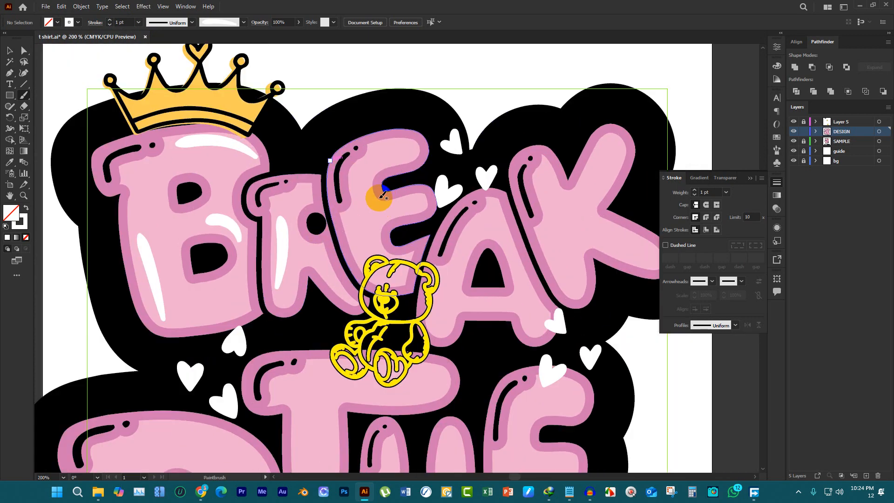
left_click_drag(547, 230, 563, 261)
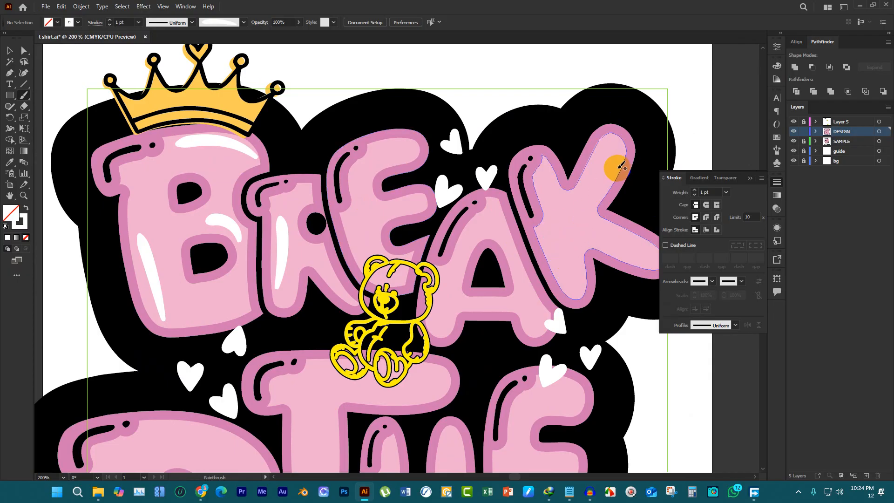
left_click_drag(617, 152, 591, 199)
scroll(584, 217, "down", 1)
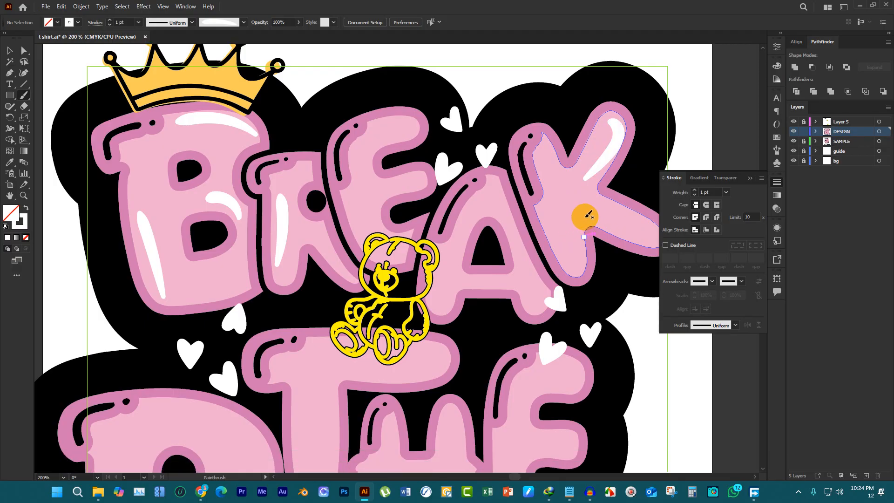
left_click_drag(604, 219, 635, 239)
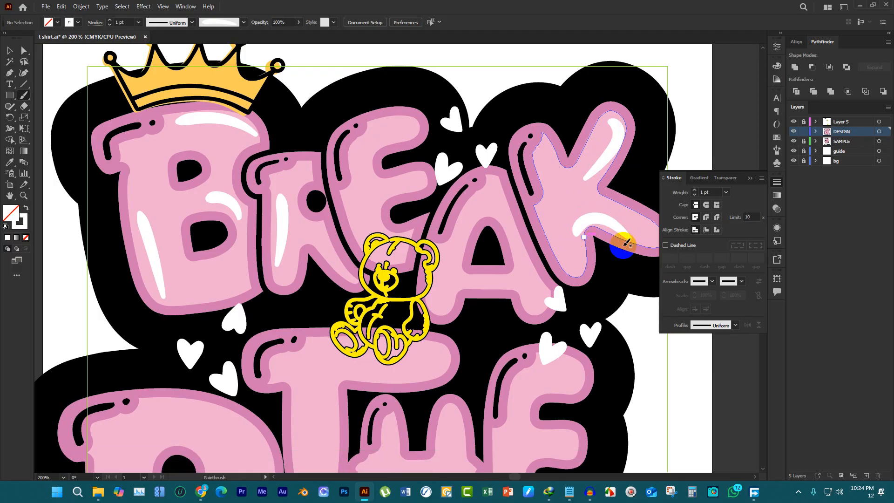
Paint a curved white highlight over the top of the A's counter in BREAK
scroll(435, 239, "down", 3)
scroll(508, 217, "down", 3)
scroll(513, 219, "up", 1)
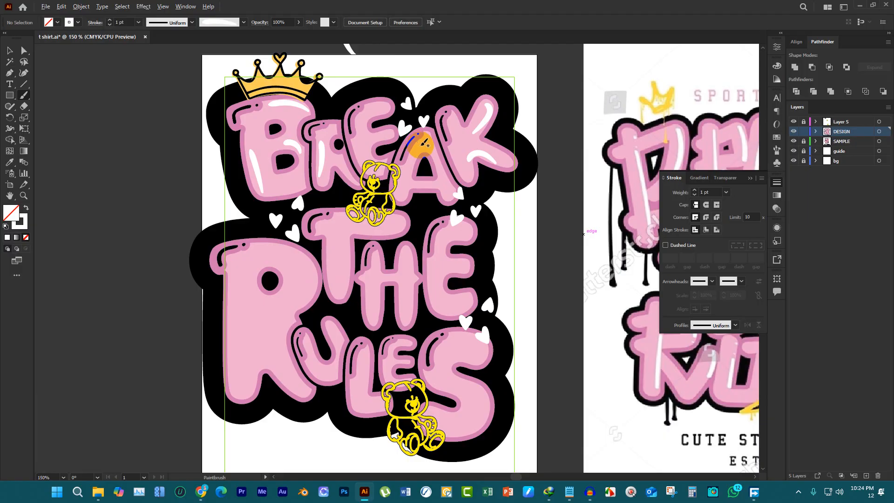
scroll(424, 142, "up", 1)
left_click_drag(428, 150, 440, 165)
Paint white highlights down the T's stem and both uprights of the H in THE
scroll(430, 192, "down", 2)
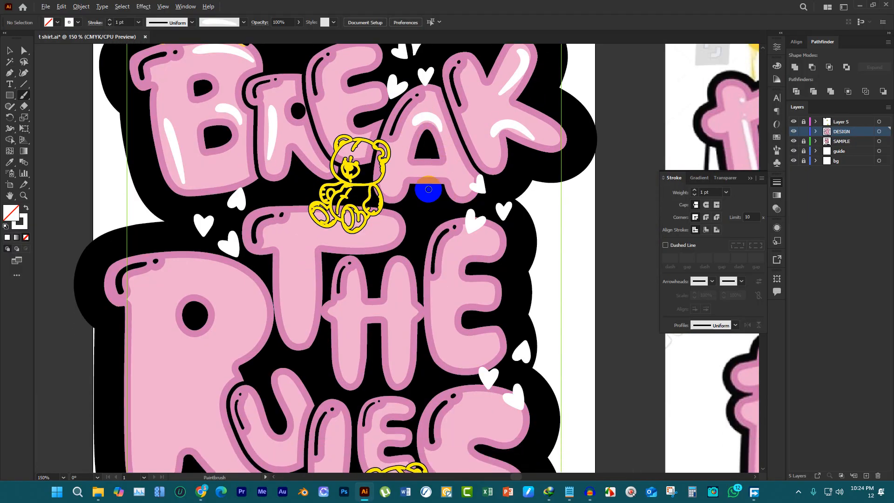
scroll(431, 183, "down", 2)
scroll(433, 169, "up", 1)
scroll(436, 167, "down", 1)
mouse_move(310, 188)
left_mouse_down()
mouse_move(297, 263)
mouse_move(346, 259)
mouse_move(348, 308)
left_mouse_up()
left_click_drag(399, 217, 395, 305)
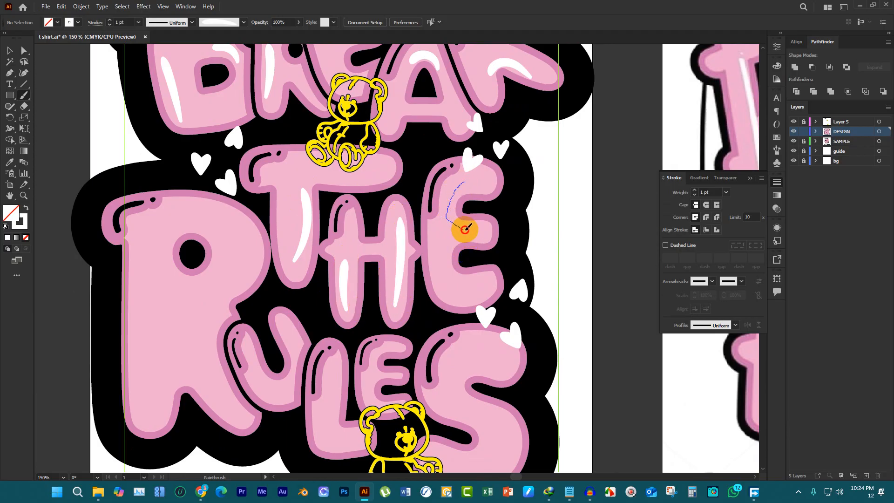
Paint curved white highlights on the upper part and bottom arm of the E in THE
scroll(443, 255, "down", 2)
left_click_drag(447, 170, 455, 188)
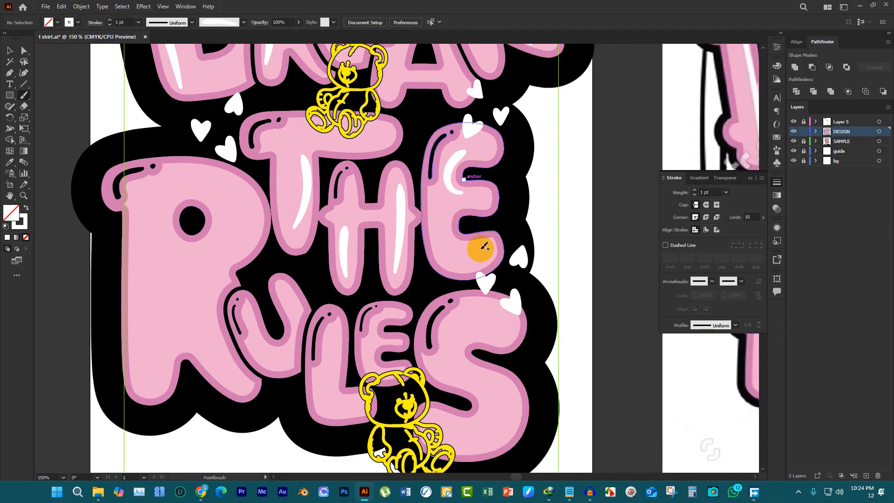
mouse_move(481, 268)
left_mouse_down()
mouse_move(448, 247)
mouse_move(441, 253)
left_mouse_up()
key("ctrl+z")
Paint white highlights around the bowl of the R in RULES and in an arch above the gap between its legs
scroll(471, 253, "down", 3)
scroll(336, 176, "up", 1)
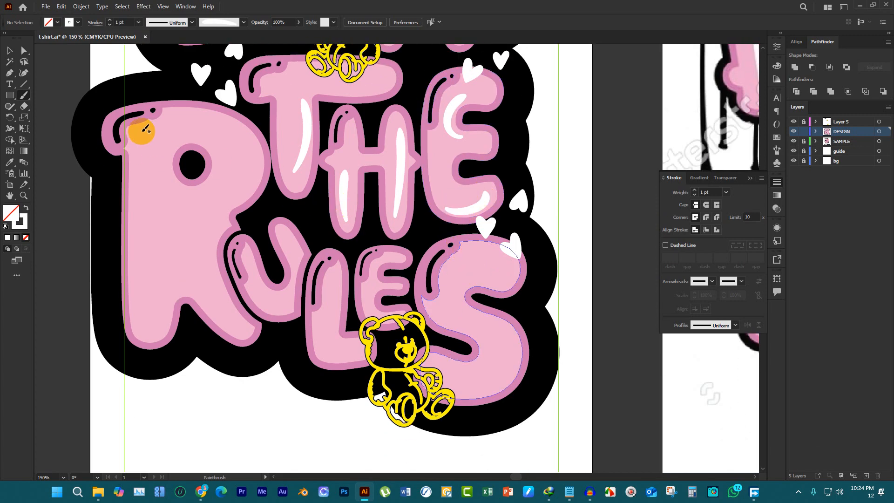
left_click(186, 120, "ctrl")
mouse_move(180, 119)
left_mouse_down()
mouse_move(228, 137)
mouse_move(245, 162)
mouse_move(207, 202)
left_mouse_up()
scroll(200, 160, "down", 1)
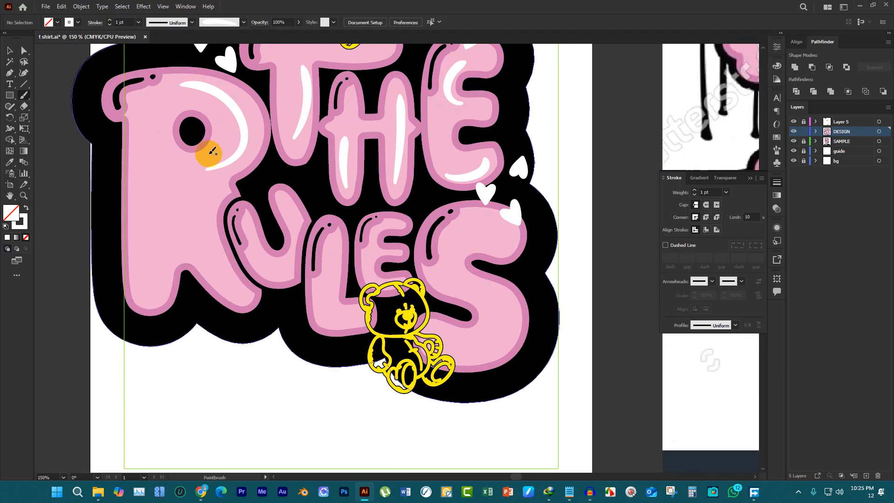
mouse_move(158, 296)
left_mouse_down()
mouse_move(216, 264)
mouse_move(228, 274)
left_mouse_up()
key("ctrl+z")
mouse_move(155, 289)
left_mouse_down()
mouse_move(167, 265)
mouse_move(195, 257)
mouse_move(213, 273)
left_mouse_up()
Try painting a white highlight along the bottom curve of the U in RULES, undoing each trial stroke
scroll(241, 270, "up", 1)
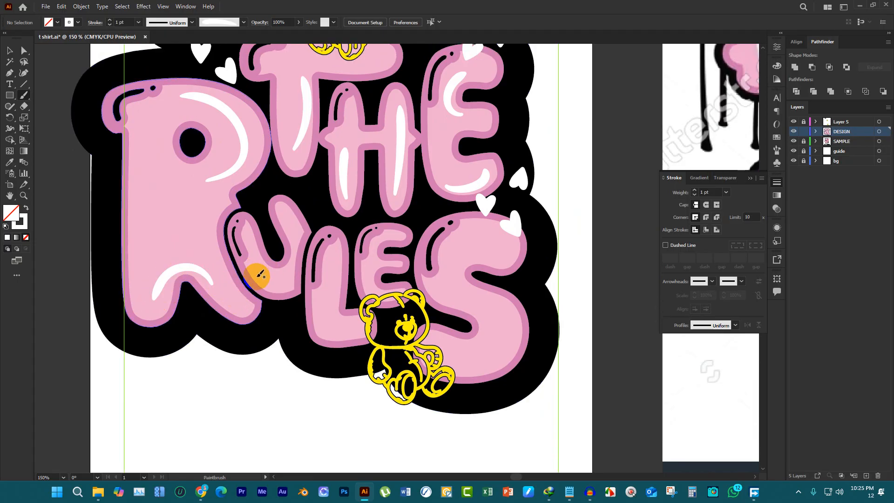
left_click_drag(283, 285, 302, 273)
key("ctrl+z")
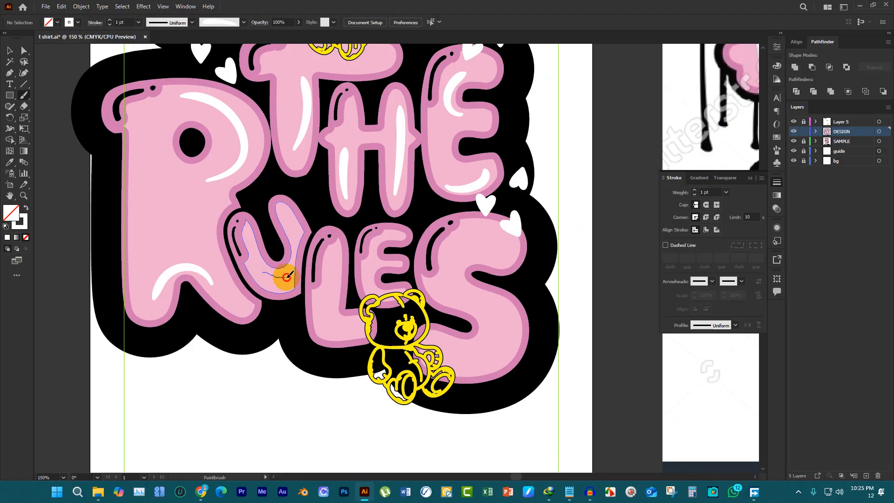
key("ctrl+z")
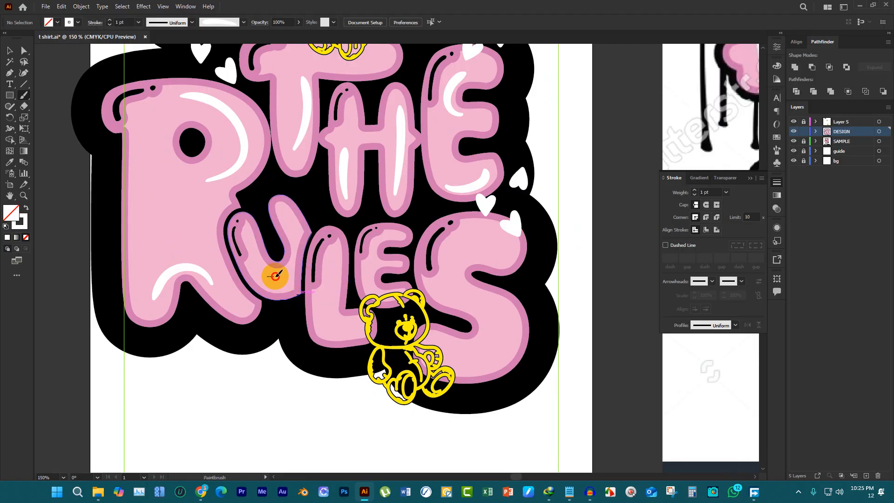
key("ctrl+z")
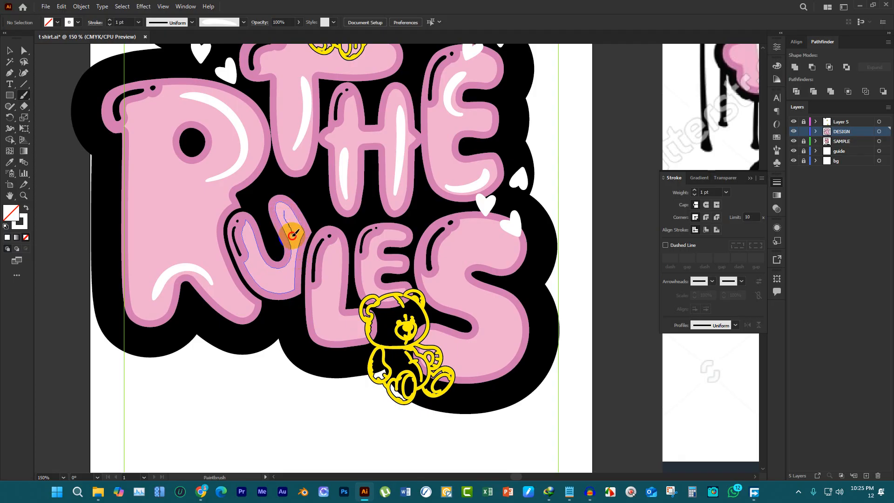
Paint white highlights on the U's right arm and along its lower-left curve
scroll(292, 250, "up", 3)
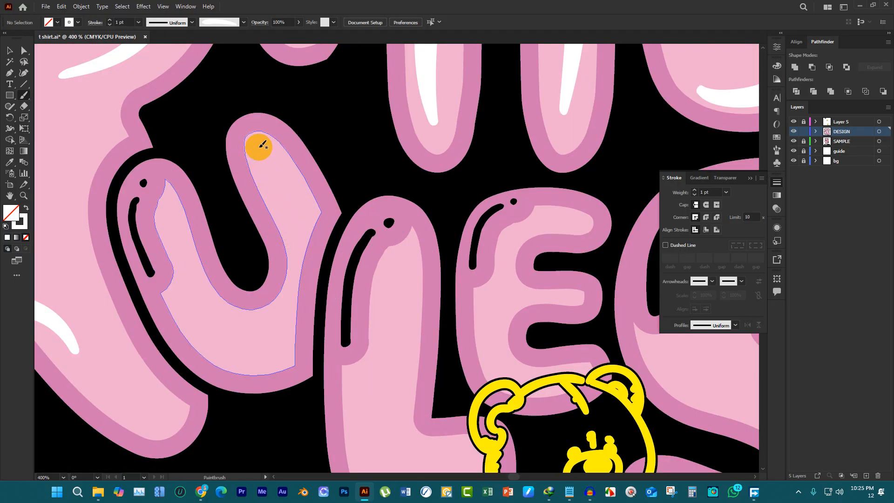
left_click_drag(260, 146, 285, 207)
mouse_move(186, 279)
left_mouse_down()
mouse_move(211, 343)
mouse_move(296, 345)
left_mouse_up()
Try painting one long white highlight down the L's stem and into its foot, and undo it
scroll(371, 263, "down", 3)
scroll(365, 239, "up", 3)
mouse_move(356, 170)
left_mouse_down()
mouse_move(341, 293)
mouse_move(372, 372)
left_mouse_up()
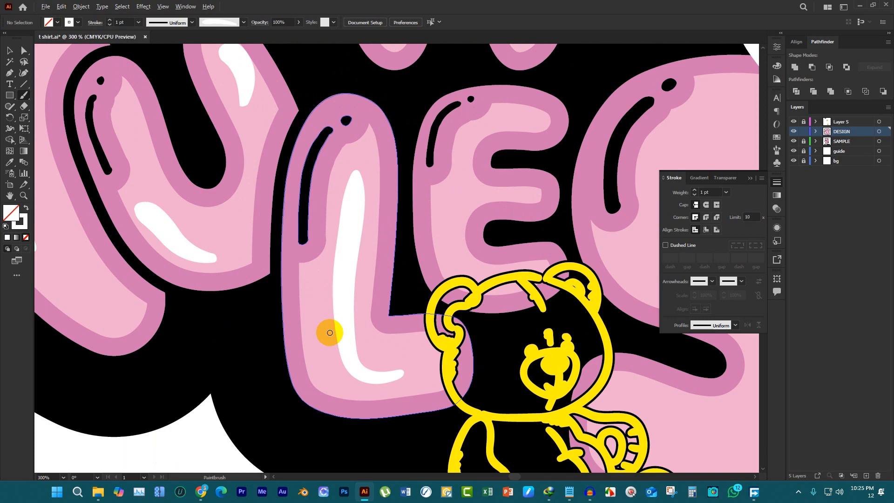
scroll(330, 335, "down", 3)
key("ctrl+z")
Paint two separate white highlights on the L, one around its lower-left bend and one on its upper stem
scroll(324, 328, "up", 2)
mouse_move(327, 277)
left_mouse_down()
mouse_move(319, 305)
mouse_move(365, 353)
mouse_move(390, 333)
left_mouse_up()
scroll(313, 313, "down", 3)
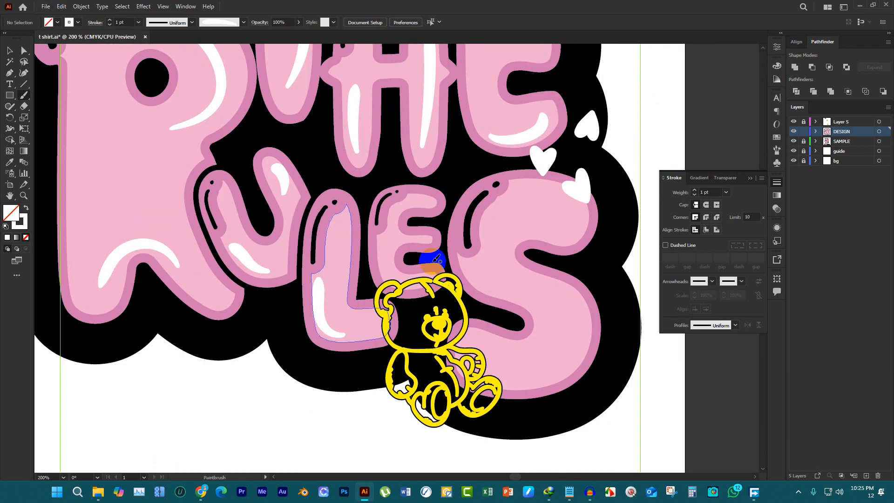
scroll(339, 220, "up", 3)
left_click_drag(311, 188, 293, 268)
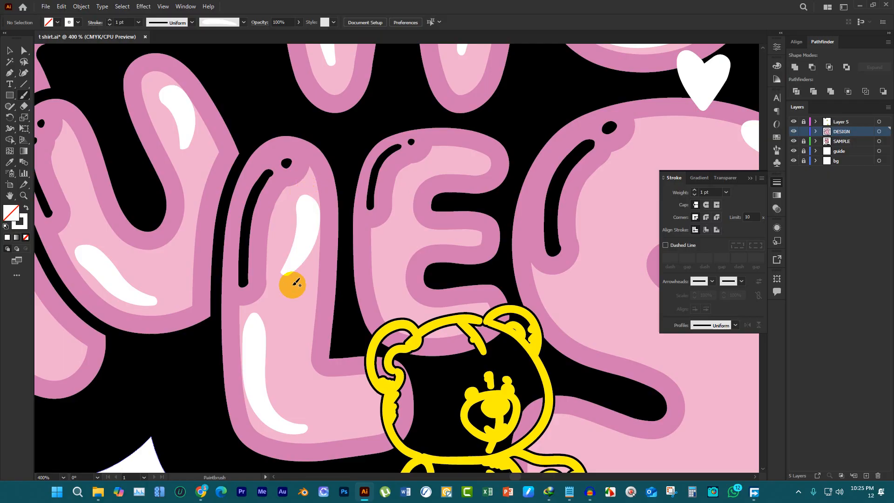
Paint white highlights on the upper arm and along the stem of the E in RULES
scroll(371, 199, "down", 4)
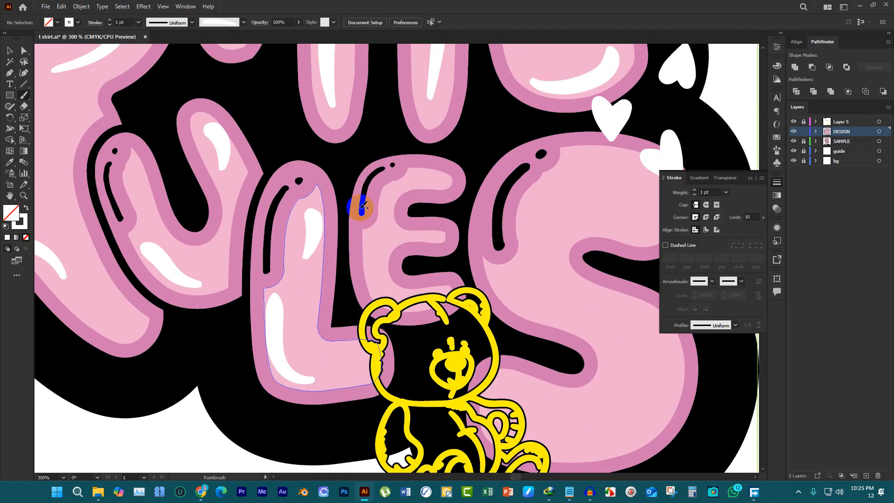
scroll(389, 179, "up", 3)
mouse_move(391, 182)
left_mouse_down()
mouse_move(347, 192)
mouse_move(346, 214)
mouse_move(369, 210)
mouse_move(342, 236)
mouse_move(382, 240)
mouse_move(327, 250)
mouse_move(331, 235)
mouse_move(326, 292)
left_mouse_up()
key("ctrl+z")
scroll(468, 248, "down", 1)
scroll(518, 223, "down", 1)
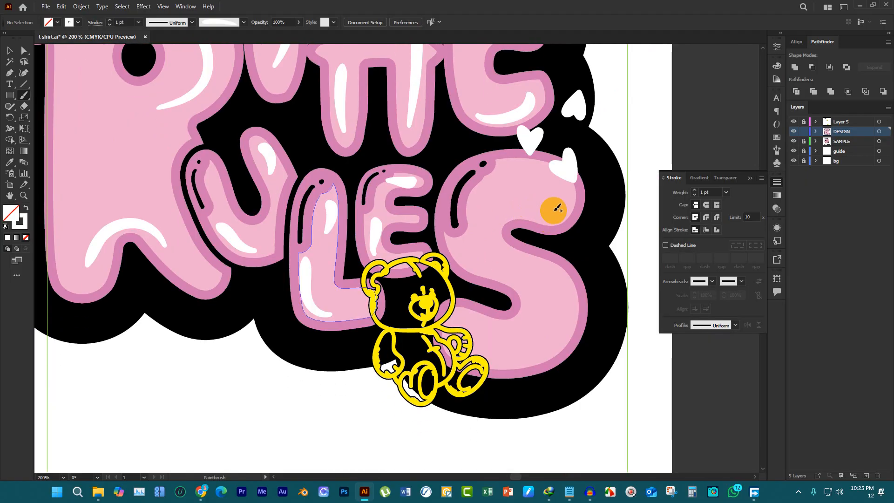
Paint white highlights along the inner upper curve and lower-right bend of the final S in RULES
mouse_move(556, 212)
left_mouse_down()
mouse_move(487, 226)
mouse_move(536, 276)
mouse_move(570, 263)
mouse_move(563, 254)
mouse_move(505, 291)
mouse_move(489, 291)
left_mouse_up()
scroll(560, 269, "down", 3)
key("ctrl+z")
key("ctrl+minus")
key("ctrl+minus")
key("ctrl+minus")
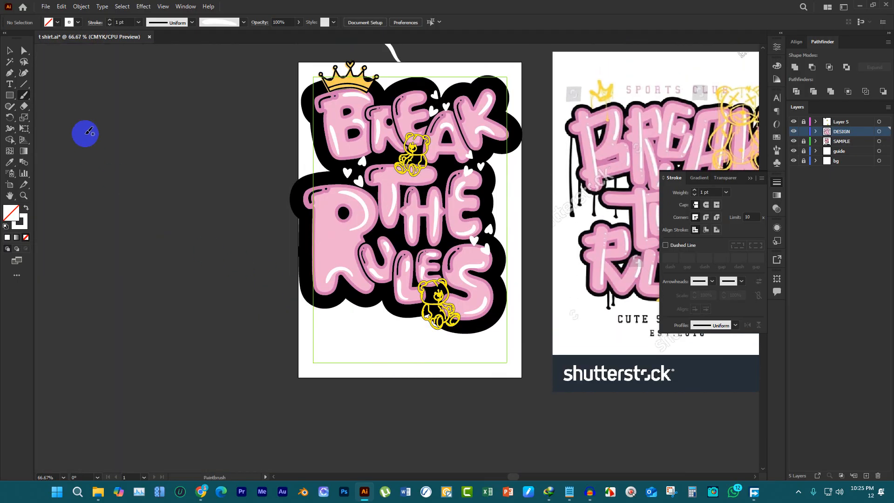
Set the stroke weight of the curved white highlight on the bowl of the R in RULES to 2 pt
left_click(17, 57)
left_click(347, 208)
key("ctrl+plus")
key("ctrl+plus")
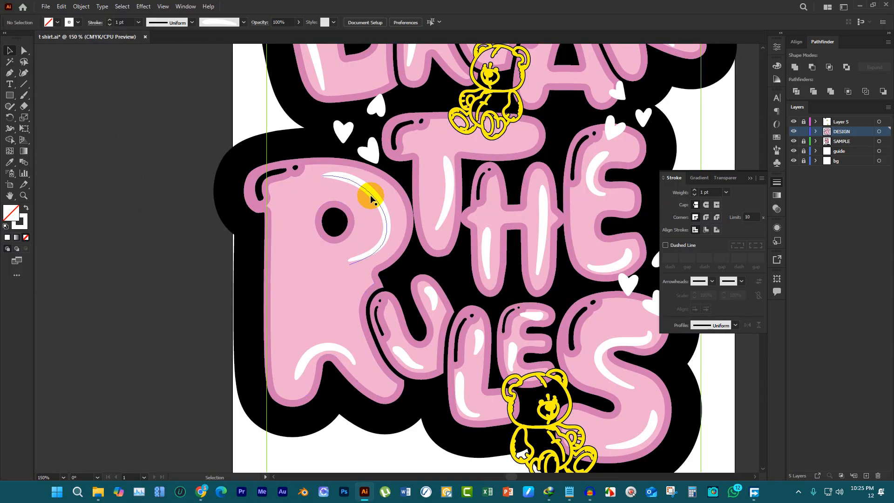
left_click(365, 197)
left_click(110, 20)
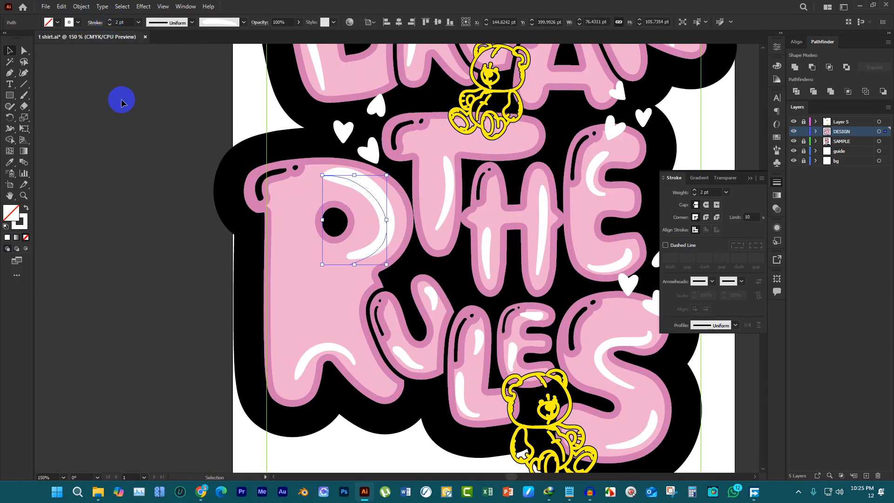
left_click(121, 101)
scroll(223, 165, "up", 3)
scroll(479, 307, "down", 3)
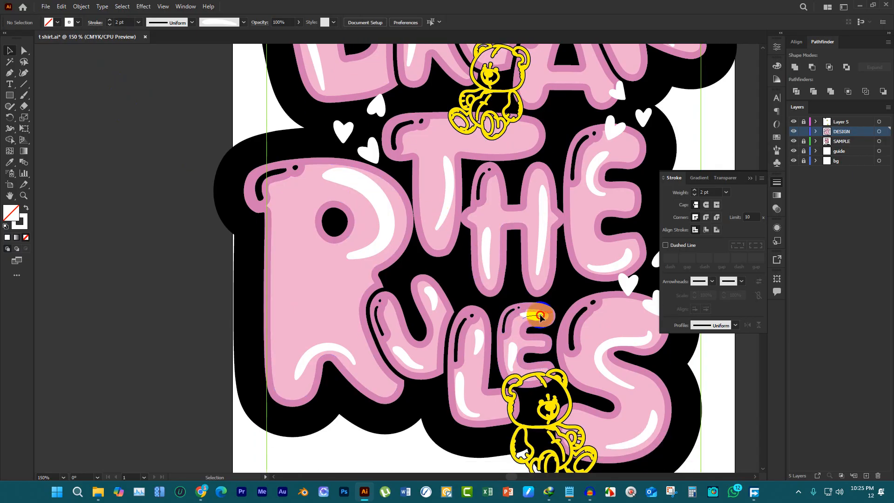
Thin the two white highlights on the E in RULES, using a stroke weight of 0.5 pt
left_click(540, 317)
left_click(110, 20)
left_click(512, 352)
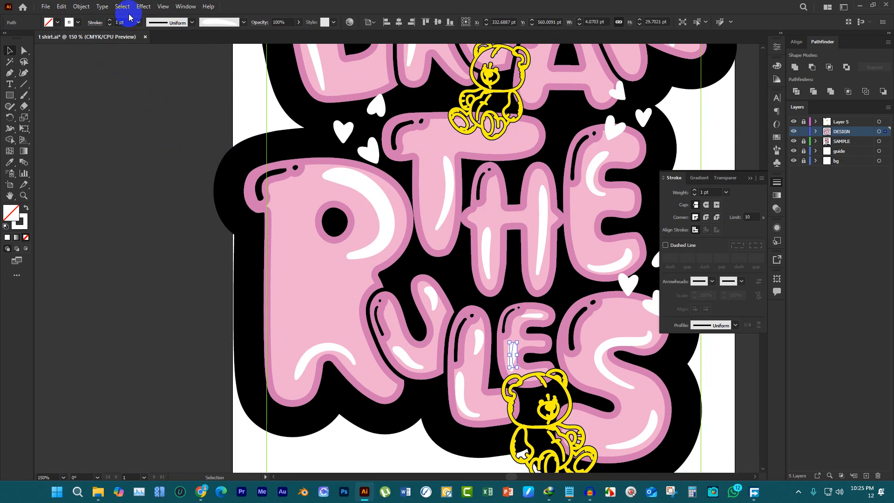
left_click(109, 25)
left_click(113, 94)
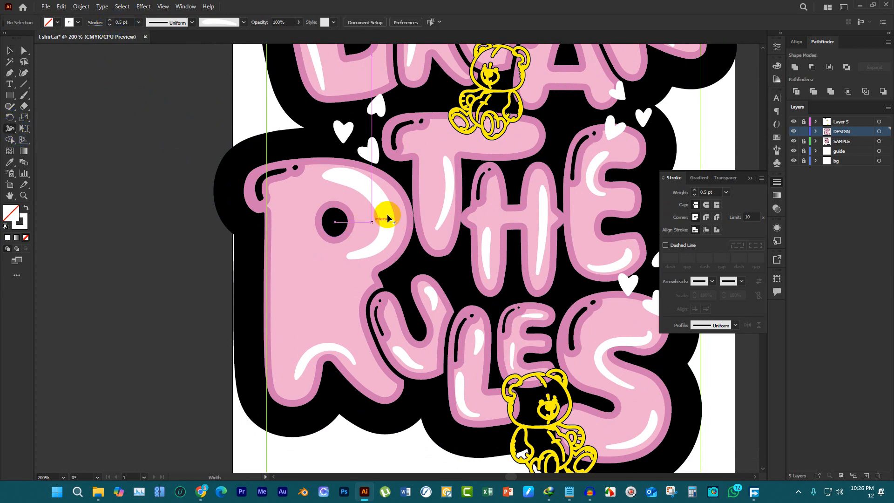
Try to adjust the highlight on the bowl of the large R with the Width tool
scroll(385, 214, "up", 1)
left_click_drag(388, 214, 409, 223)
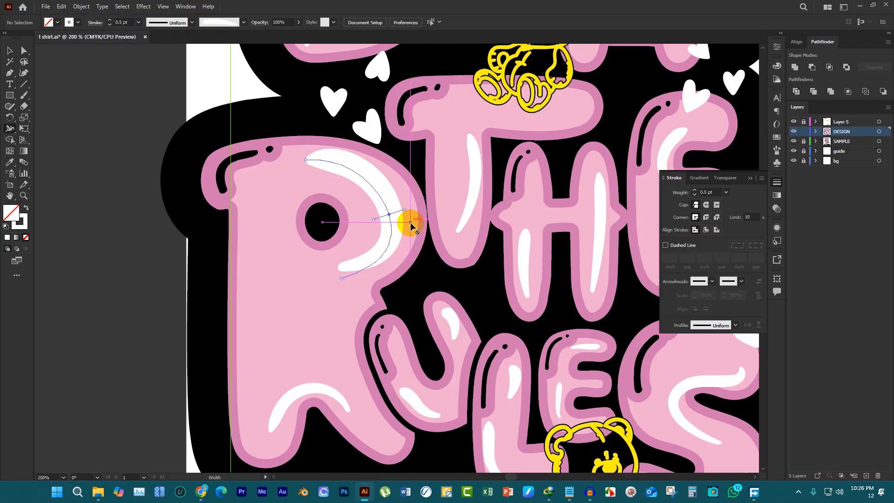
scroll(259, 215, "down", 1)
Set the stroke weight of the arched highlight between the legs of the large R to 2 pt
left_click(5, 51)
left_click(295, 339)
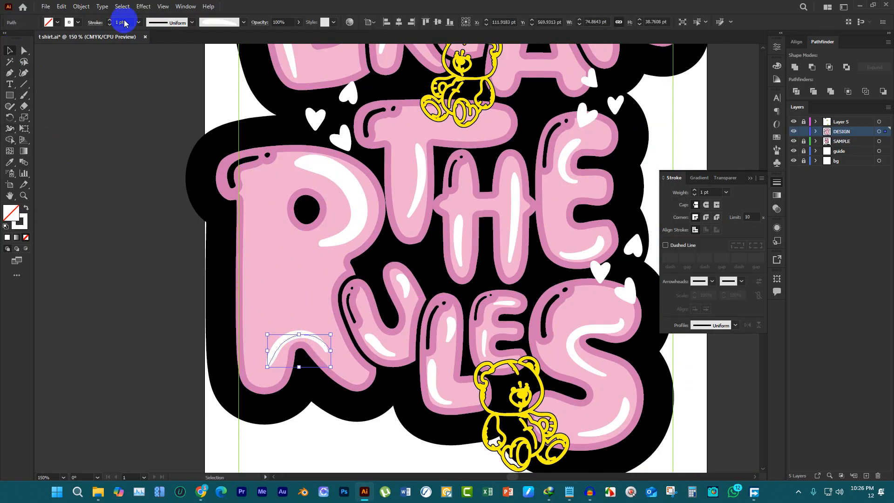
left_click(109, 20)
left_click(120, 169)
scroll(343, 217, "down", 2)
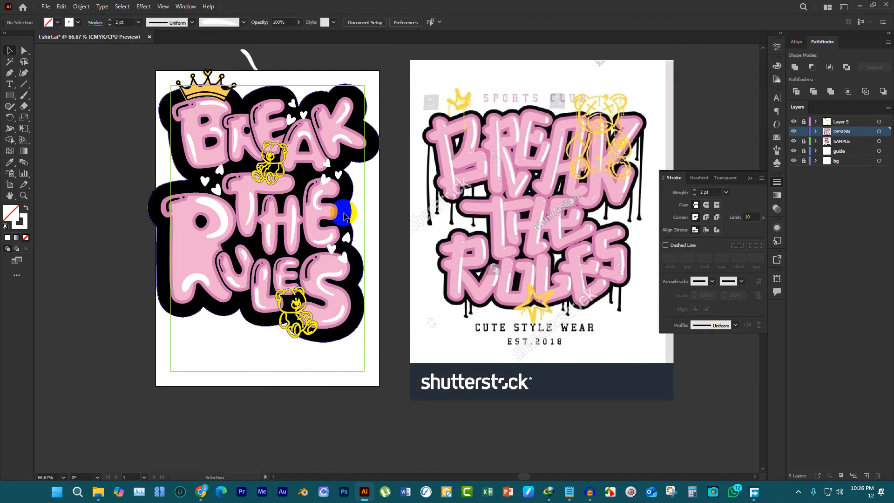
Draw a nearly vertical line about 83 pt tall with the Pen tool in the empty area above the artboard
left_click_drag(347, 210, 310, 192)
scroll(310, 192, "up", 1)
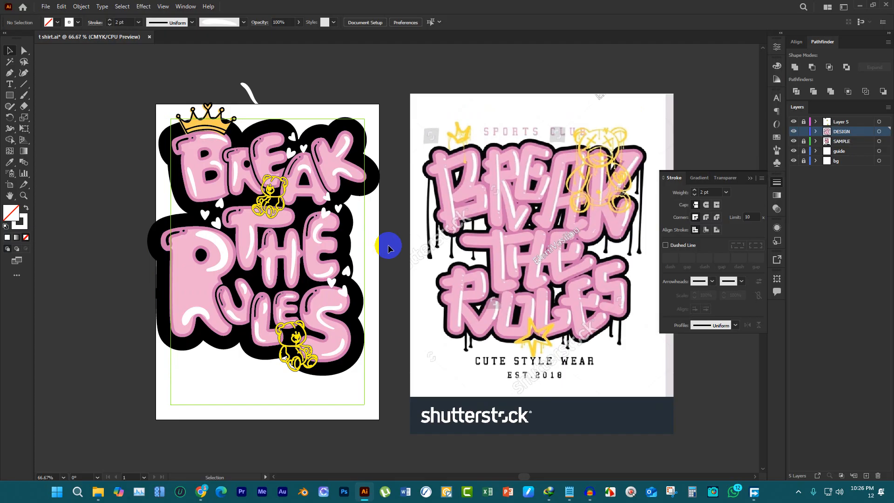
left_click_drag(251, 91, 204, 63)
scroll(196, 70, "up", 4)
scroll(201, 107, "up", 2)
left_click(232, 104)
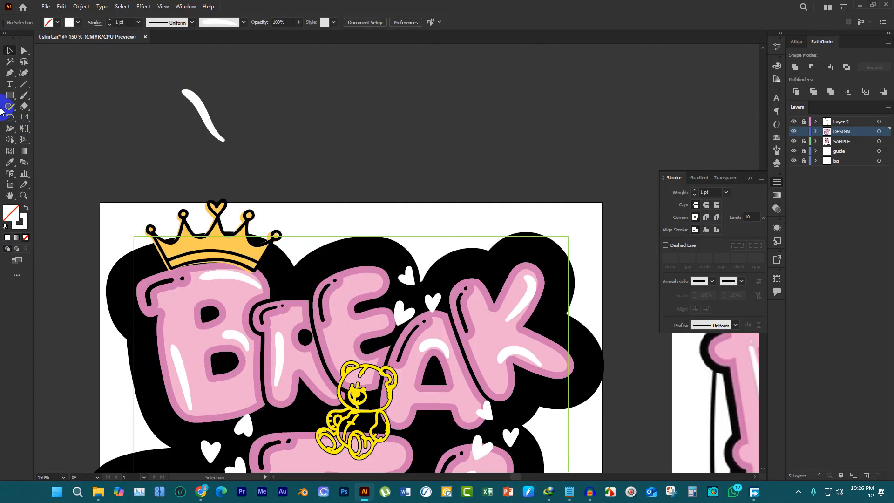
left_click(10, 73)
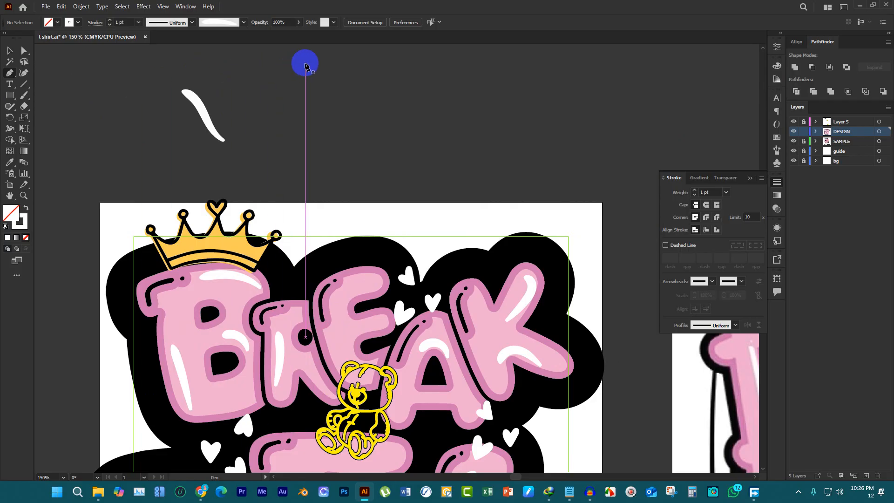
left_click(305, 64)
left_click(305, 133)
left_click(10, 51)
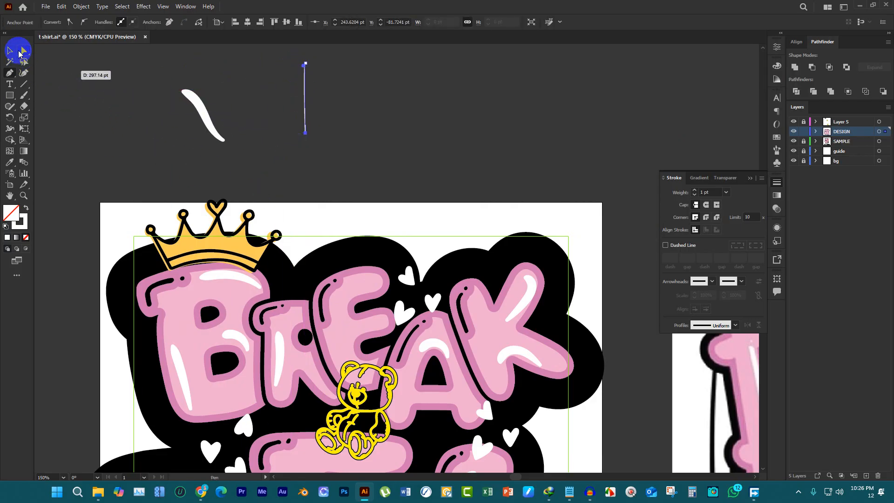
scroll(260, 70, "up", 1)
Give the vertical line above the artboard a 3 pt stroke with round caps
left_click_drag(251, 75, 361, 152)
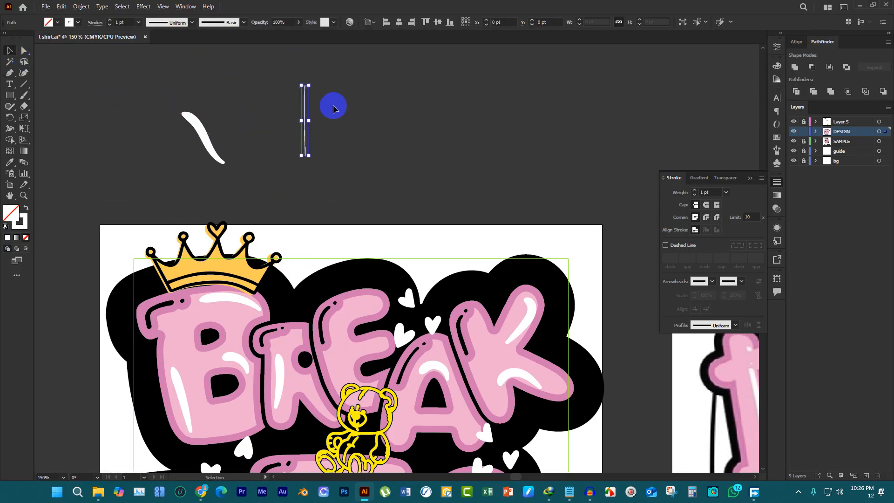
scroll(340, 100, "up", 4)
scroll(202, 106, "up", 2)
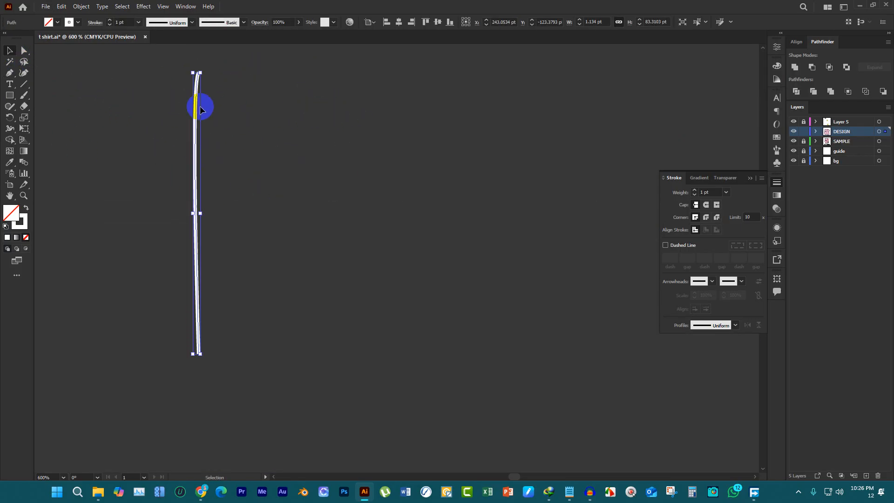
left_click(109, 24)
left_click(113, 20)
left_click(113, 20)
left_click(113, 21)
left_click(113, 20)
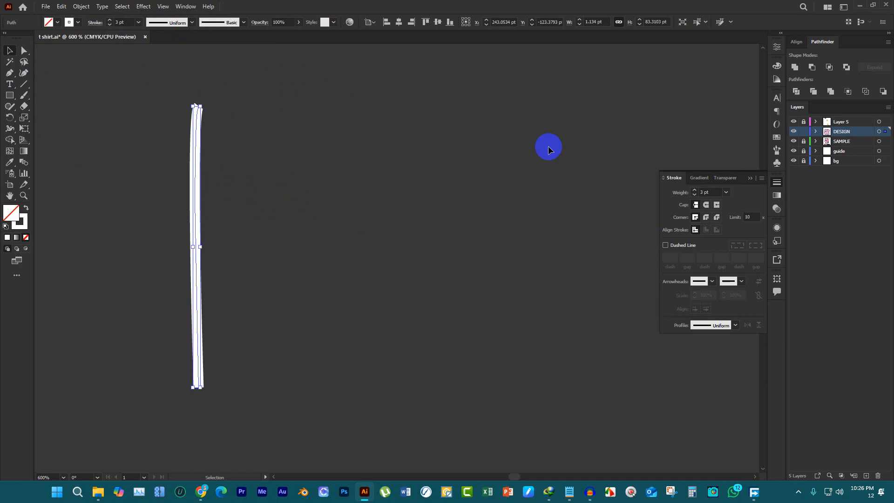
left_click(705, 205)
left_click(68, 99)
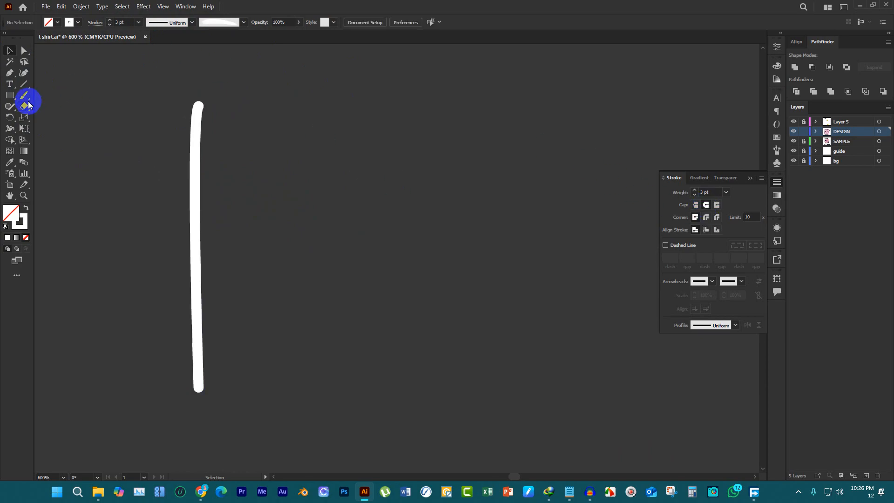
Draw a solid white circle about 10.3 pt in diameter and centre it on the lower end of the line
left_click_drag(12, 91, 44, 117)
scroll(205, 256, "down", 3)
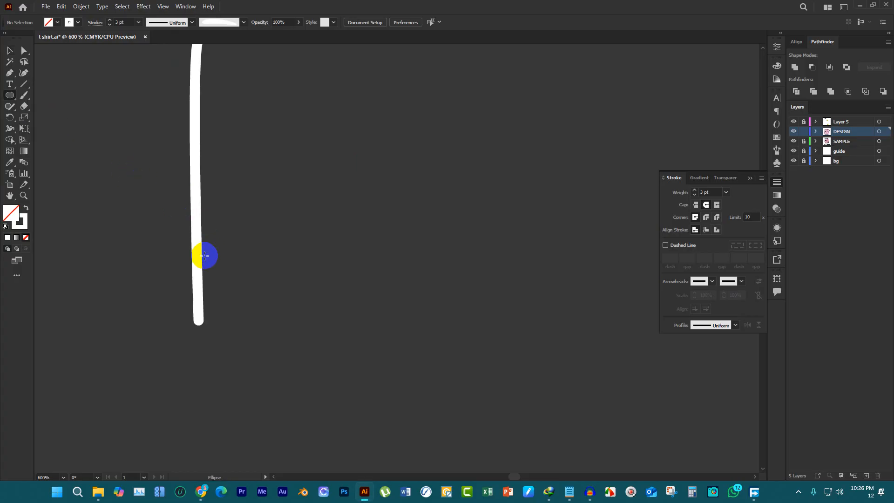
left_click_drag(195, 316, 230, 350)
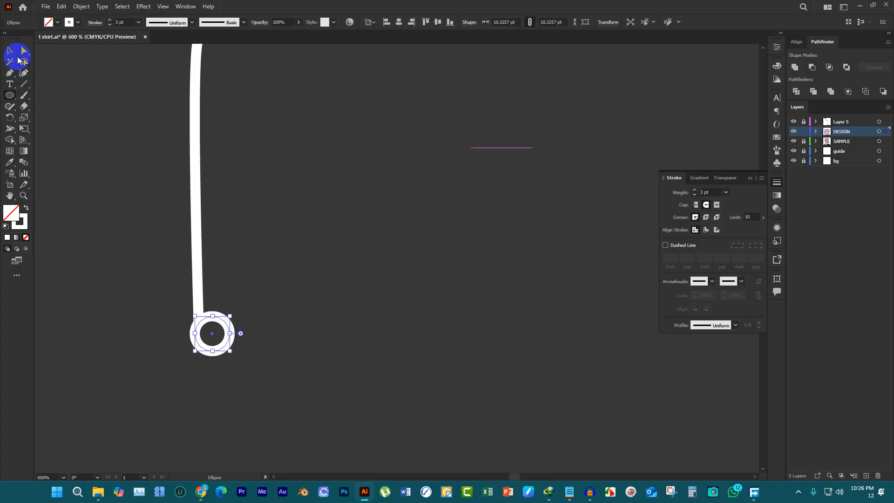
left_click(26, 207)
left_click(202, 316)
left_click_drag(222, 325, 210, 314)
Expand the line and circle, and unite them into one drip-like shape
left_click_drag(148, 244, 263, 336)
left_click(90, 6)
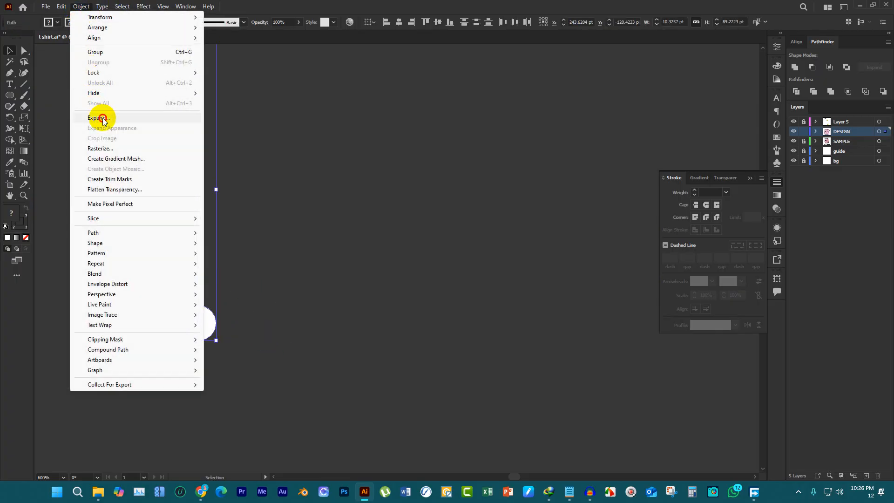
left_click(98, 118)
left_click(426, 298)
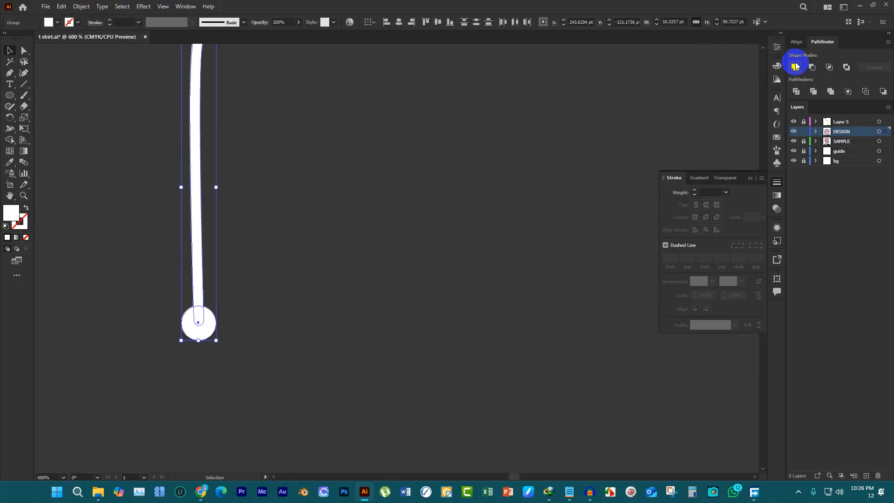
left_click(795, 66)
Create an art brush from the united drip shape, changing its colorization method from None
scroll(389, 144, "up", 2)
left_click(244, 22)
left_click(220, 95)
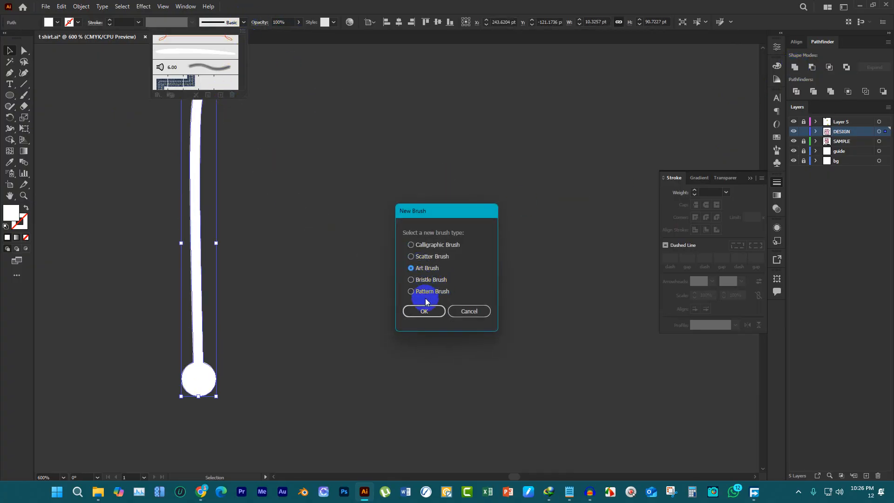
left_click(423, 311)
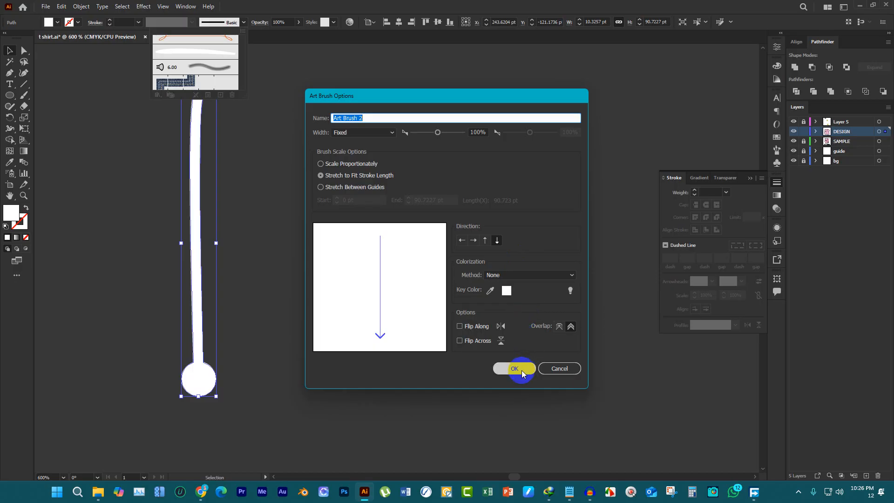
left_click(555, 274)
left_click(528, 293)
left_click(514, 368)
Try the drip brush with long test strokes in the empty area beside the artboard, and undo them
scroll(374, 246, "down", 4)
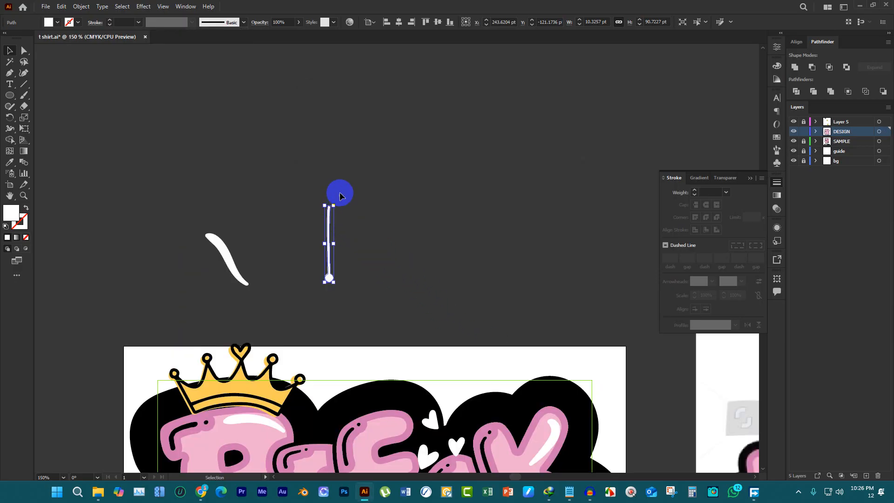
left_click(340, 192)
scroll(298, 248, "down", 3)
scroll(308, 238, "down", 4)
scroll(322, 226, "down", 2)
scroll(365, 291, "up", 1)
scroll(367, 253, "up", 1)
left_click(49, 22)
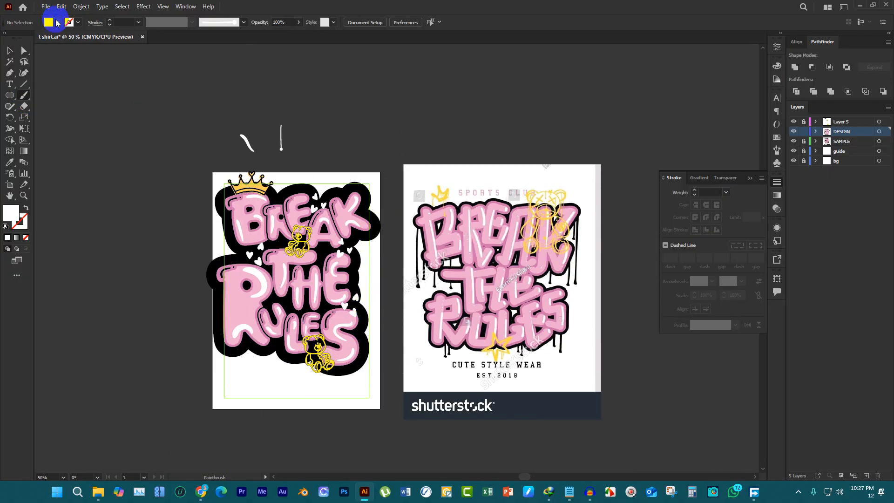
mouse_move(120, 150)
left_mouse_down()
mouse_move(120, 225)
mouse_move(140, 308)
left_mouse_up()
scroll(153, 110, "up", 2)
left_click_drag(169, 99, 196, 254)
scroll(258, 188, "down", 2)
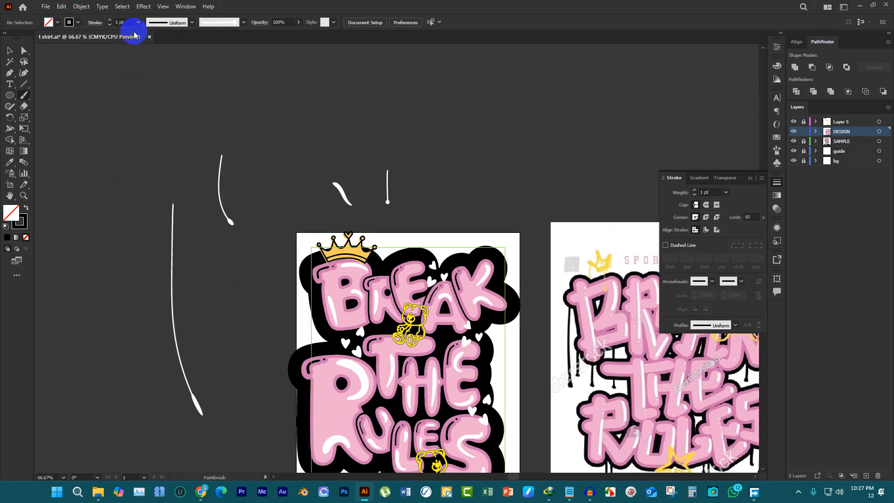
key("ctrl+z")
key("ctrl+z")
key("ctrl+z")
Delete the drip-shaped art brush from the brush library
left_click(242, 23)
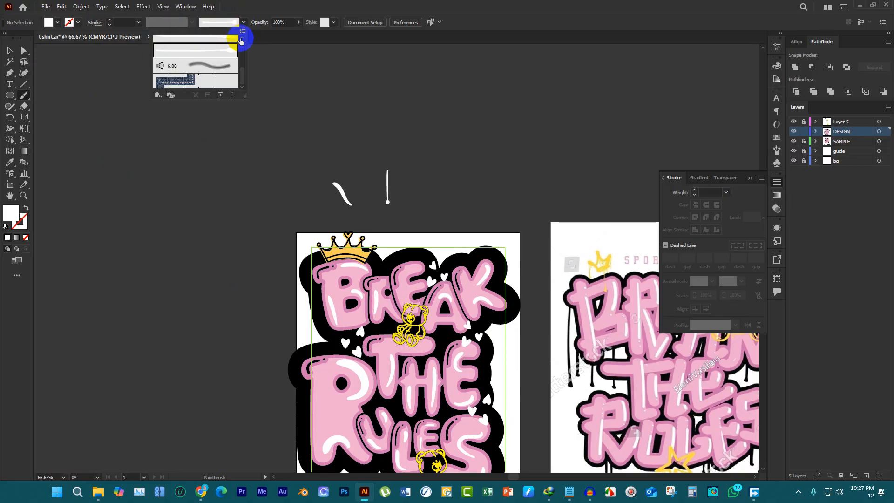
left_click(9, 51)
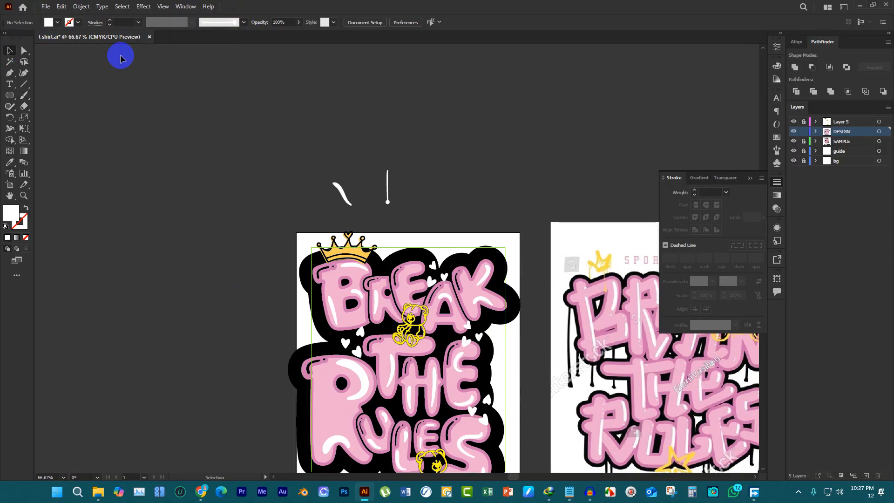
left_click(242, 23)
left_click(229, 51)
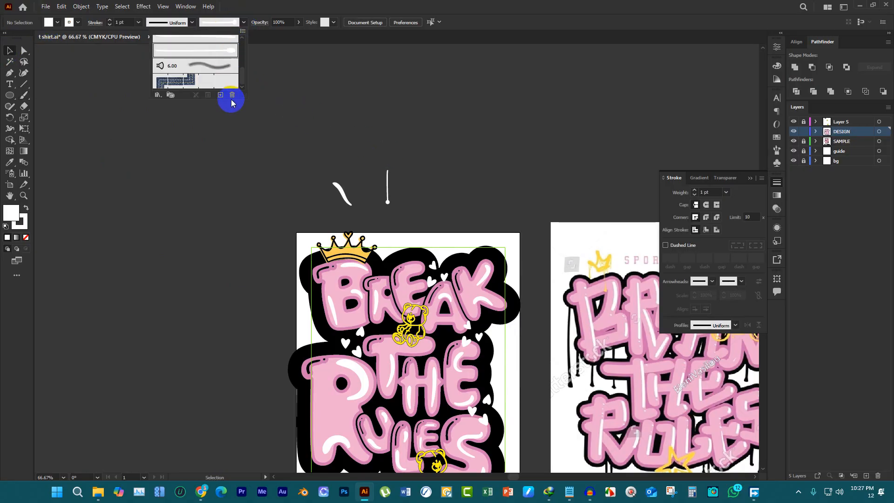
left_click(232, 95)
left_click(438, 257)
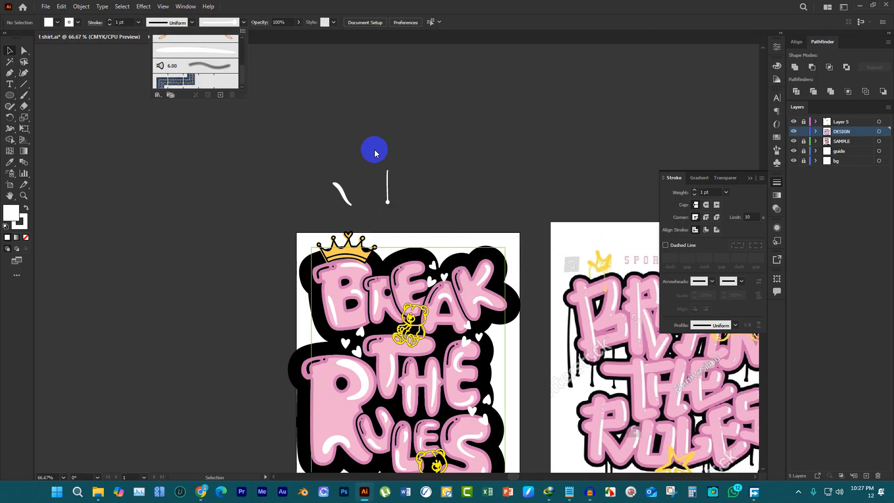
Create a new art brush from the white drip shape above the artboard
left_click(387, 179)
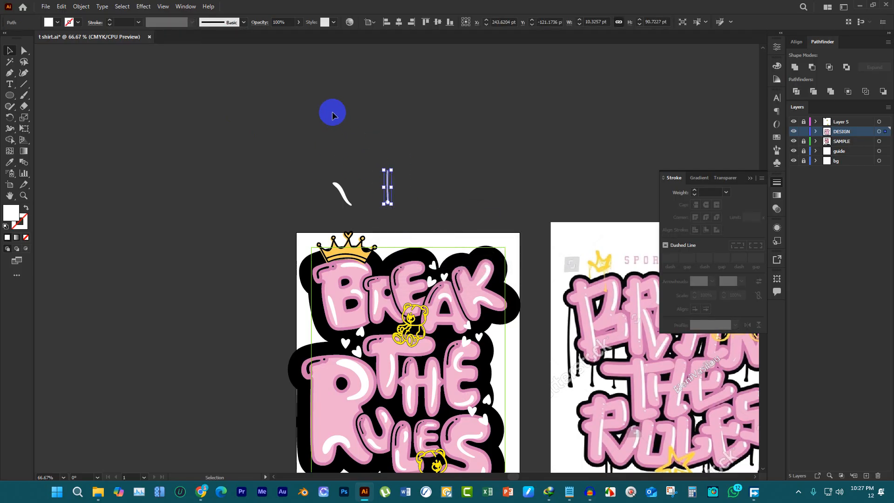
scroll(329, 136, "up", 3)
left_click(224, 23)
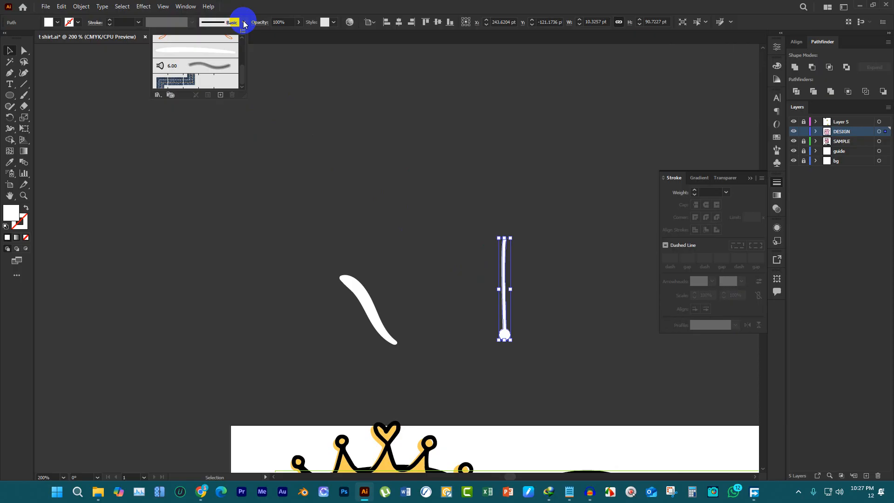
left_click(221, 95)
left_click(425, 269)
left_click(425, 309)
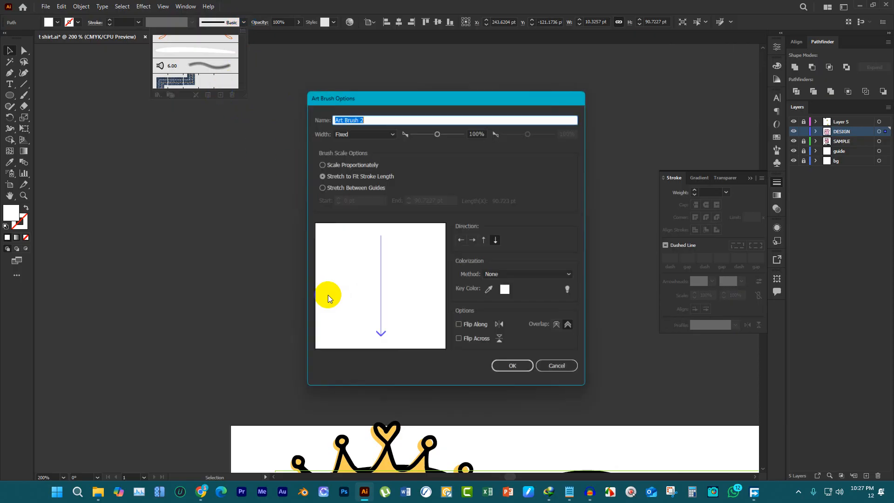
left_click(550, 275)
left_click(510, 297)
left_click(514, 368)
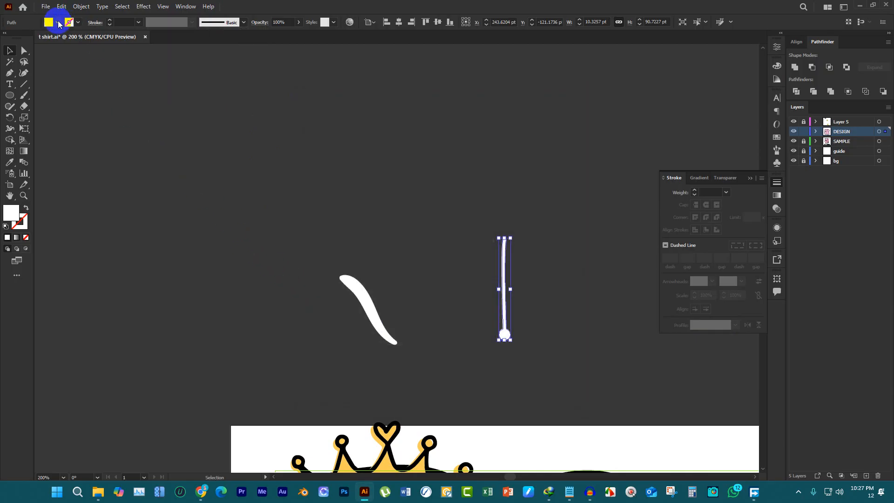
Fill the drip shape with black and deselect it
left_click(58, 22)
left_click(41, 39)
left_click(26, 38)
left_click(171, 141)
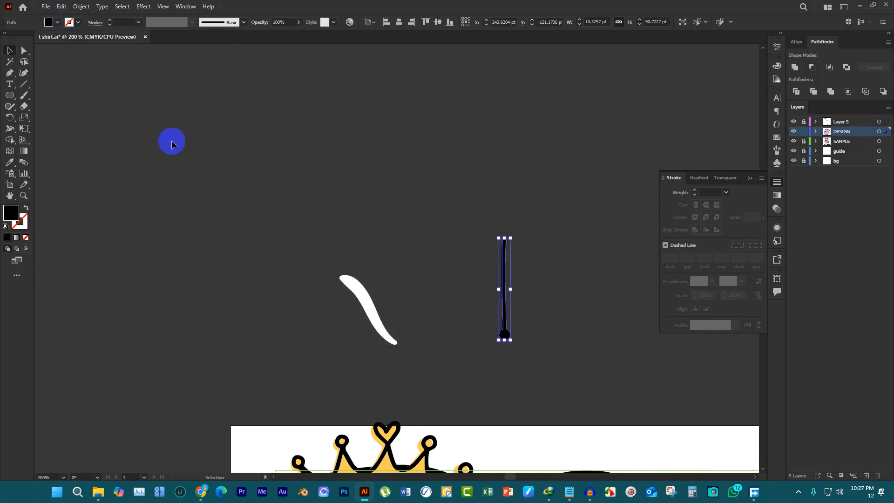
left_click(171, 140)
Paint a long test stroke with the white drip brush in the empty area beside the drip shape
left_click(23, 94)
left_click_drag(191, 120, 161, 316)
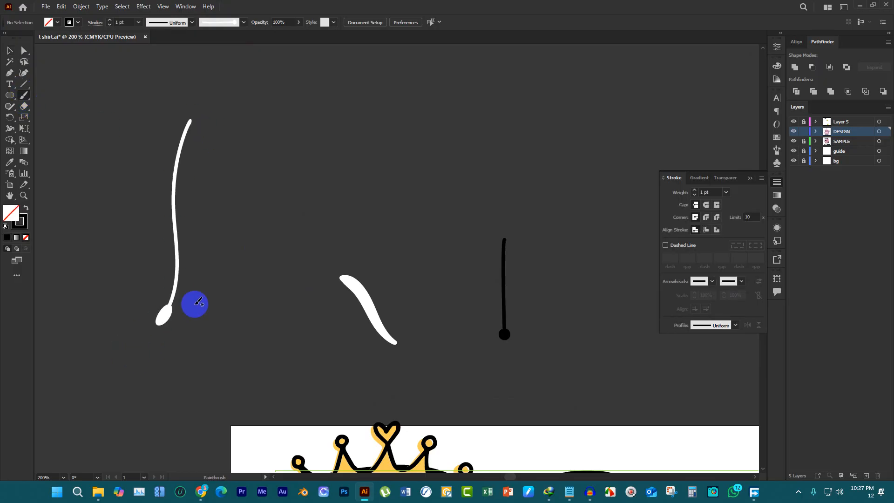
scroll(205, 233, "down", 2)
Delete the white drip art brush and remove it from the strokes that use it
left_click(243, 22)
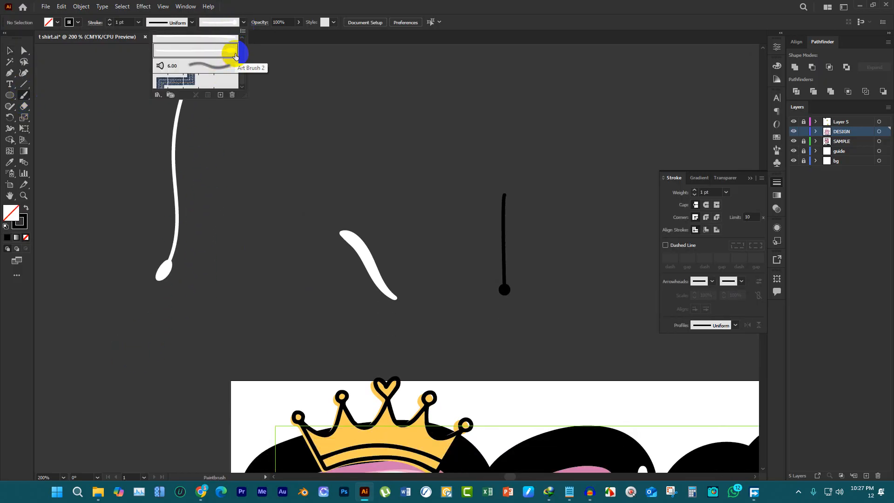
left_click(232, 95)
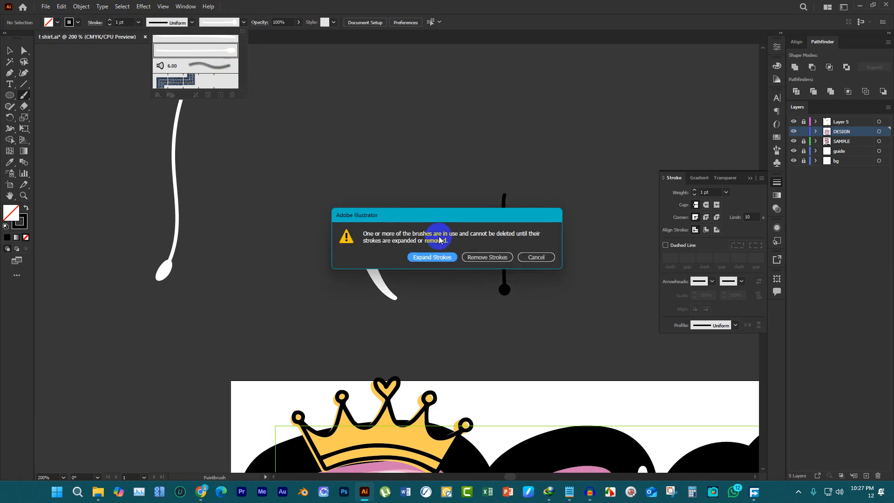
left_click(490, 262)
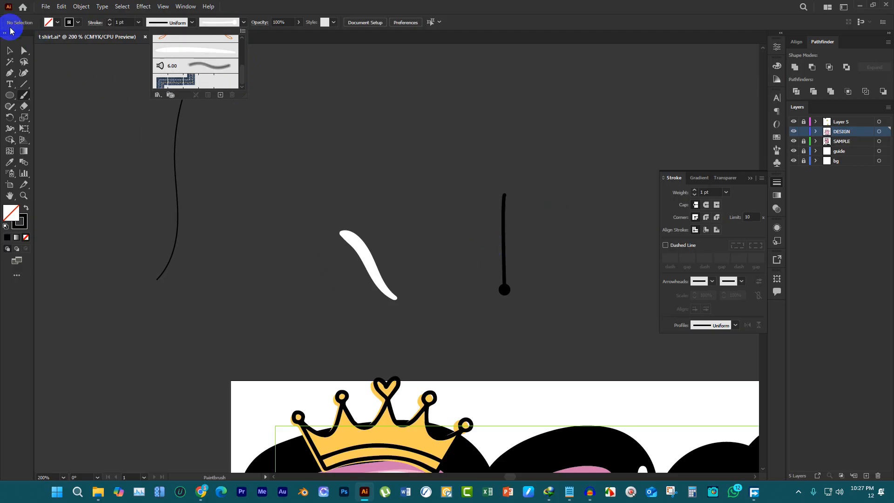
Create a new art brush from the black drip shape, pointing downward with colorization method None
left_click(8, 52)
left_click(419, 184)
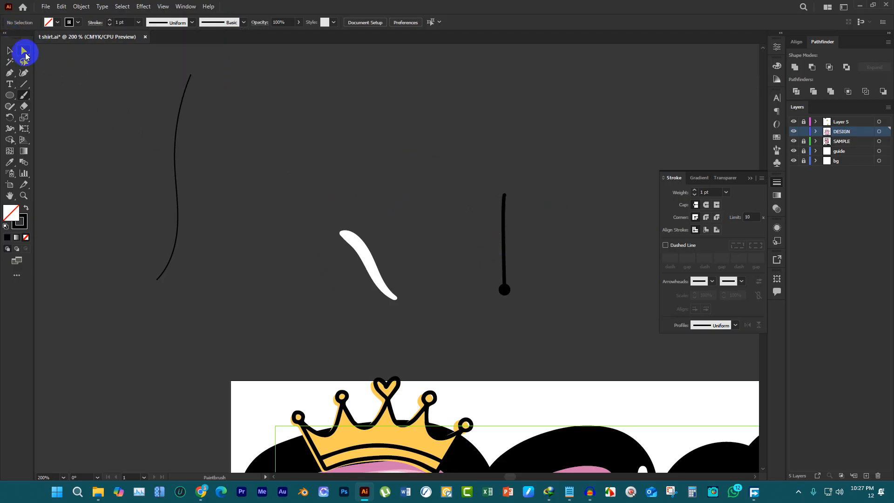
left_click_drag(426, 164, 570, 272)
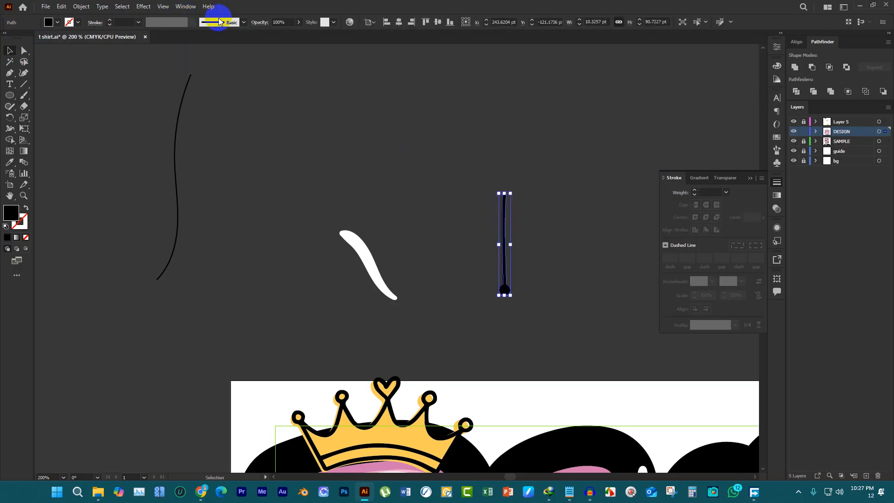
left_click(243, 22)
left_click(222, 94)
left_click(446, 246)
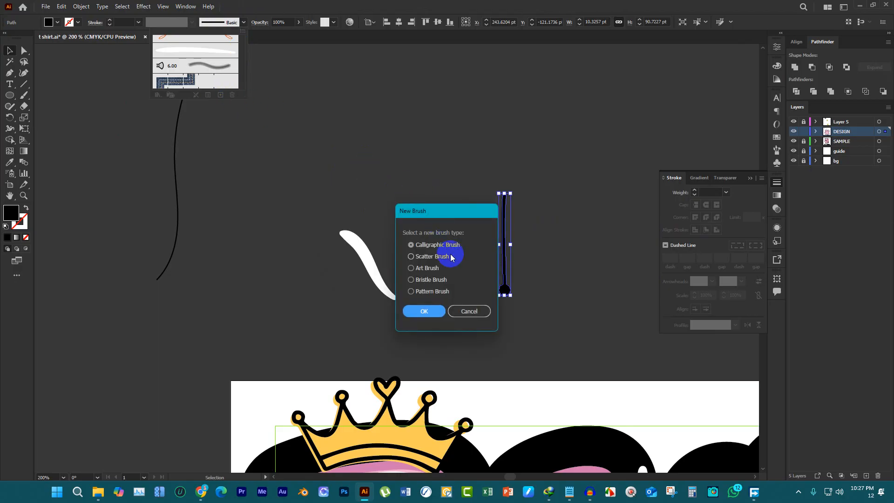
left_click(447, 269)
left_click(423, 311)
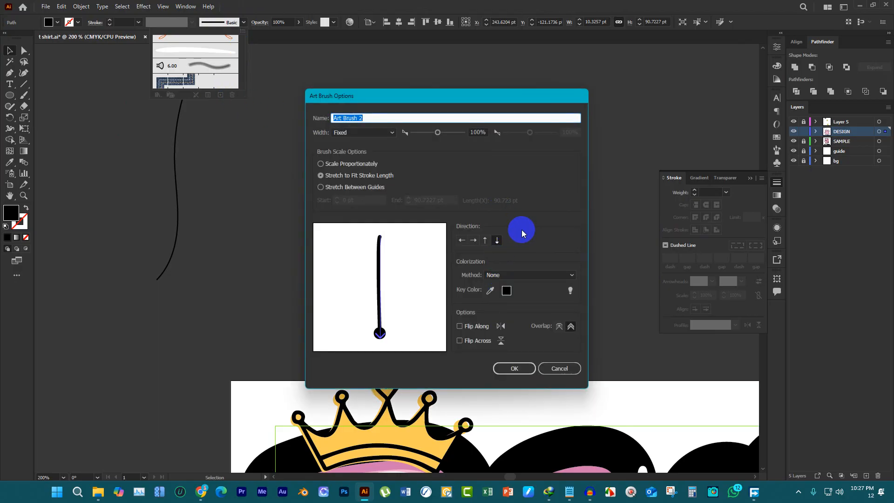
left_click(513, 365)
left_click(331, 170)
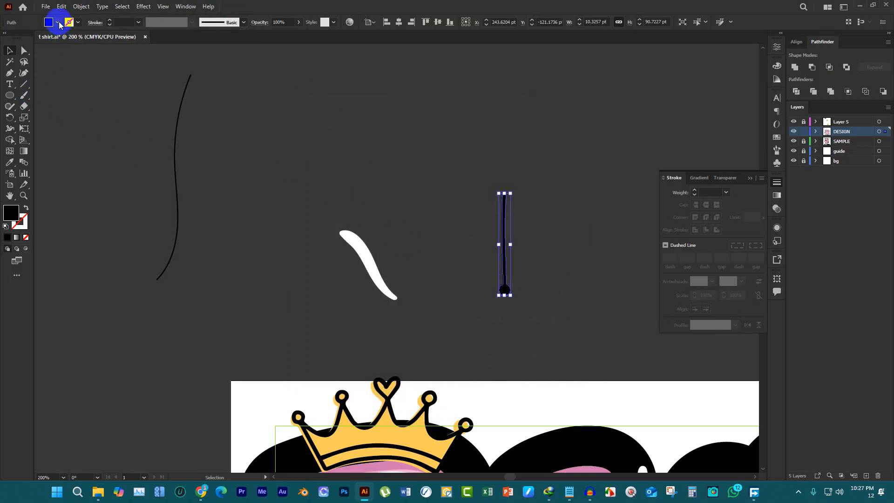
Fill the original drip shape with red
left_click(58, 25)
left_click(30, 35)
left_click(86, 91)
Test the black drip brush with freehand strokes in the empty area above the artboard
left_click(25, 95)
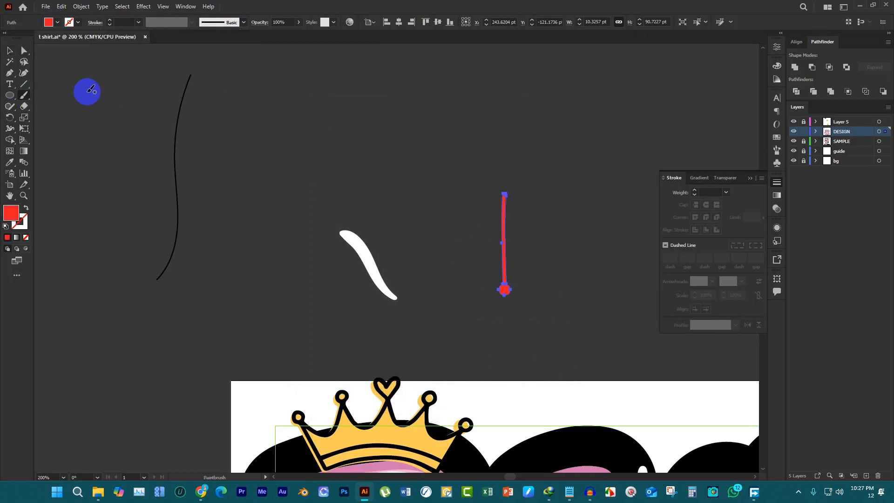
left_click_drag(88, 91, 131, 282)
key("ctrl+z")
left_click_drag(367, 104, 252, 238)
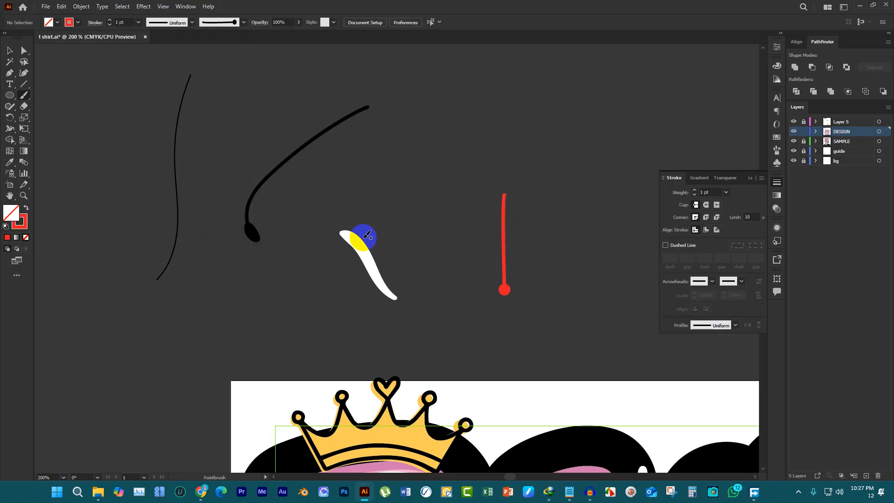
left_click(243, 22)
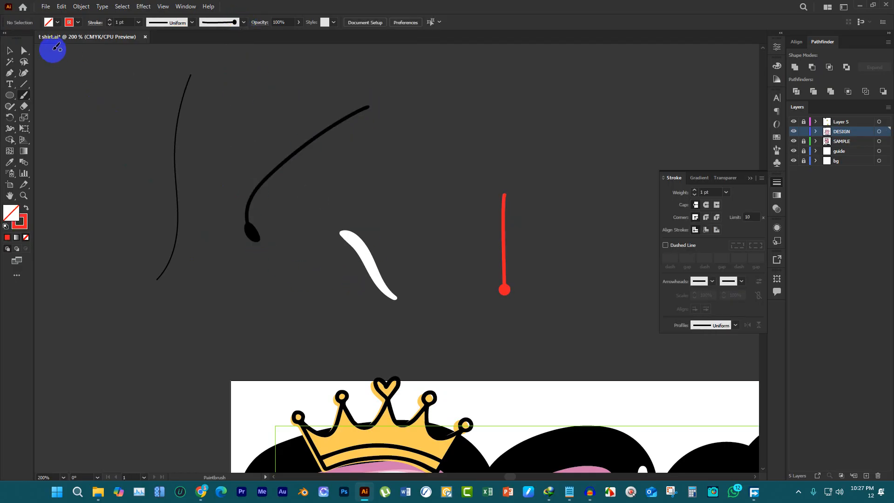
Examine the paint drips in the reference image and compare them with the outline edges of the lettering design
scroll(354, 130, "down", 3)
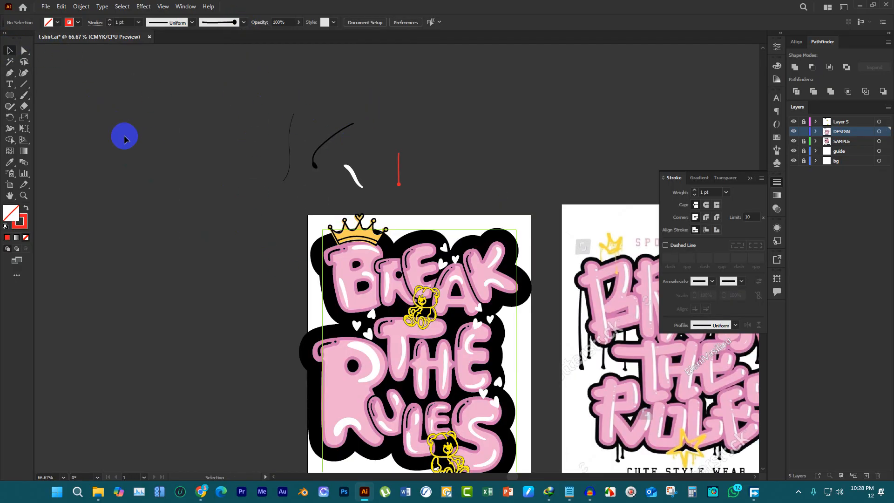
scroll(242, 154, "down", 2)
scroll(271, 140, "down", 3)
scroll(295, 189, "up", 6)
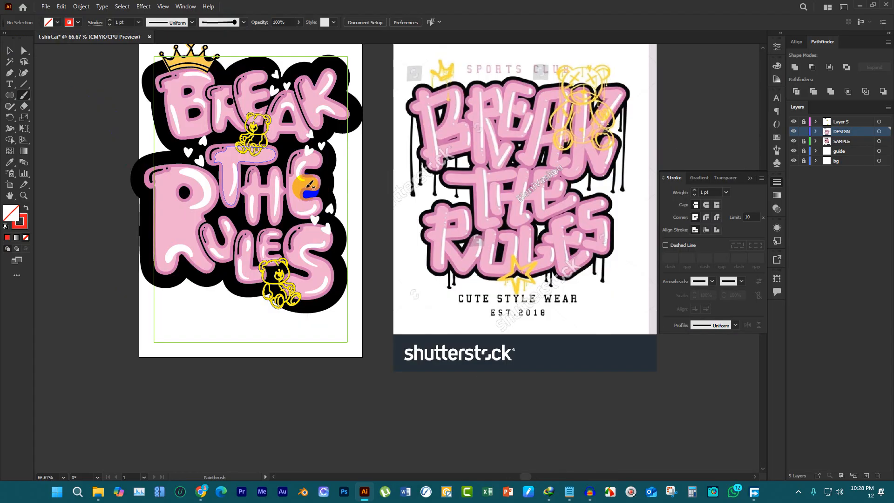
scroll(373, 163, "up", 2)
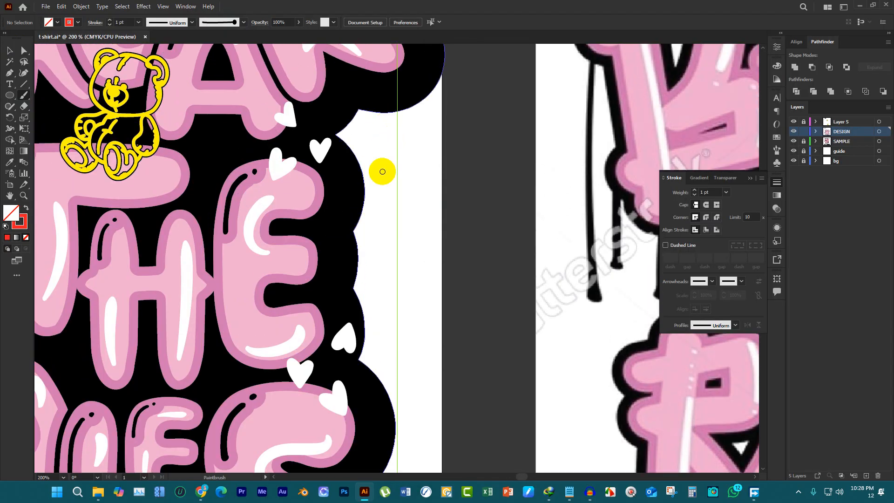
scroll(380, 171, "down", 2)
scroll(376, 173, "up", 2)
scroll(376, 174, "up", 4)
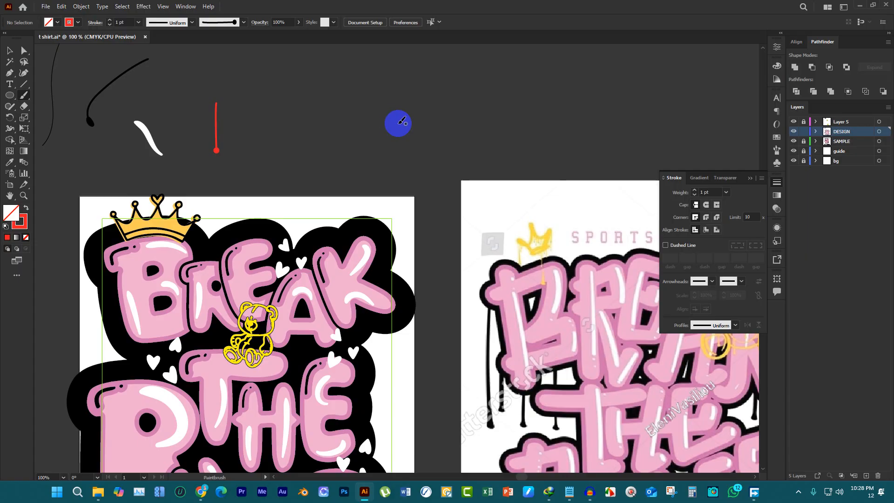
scroll(402, 121, "down", 9)
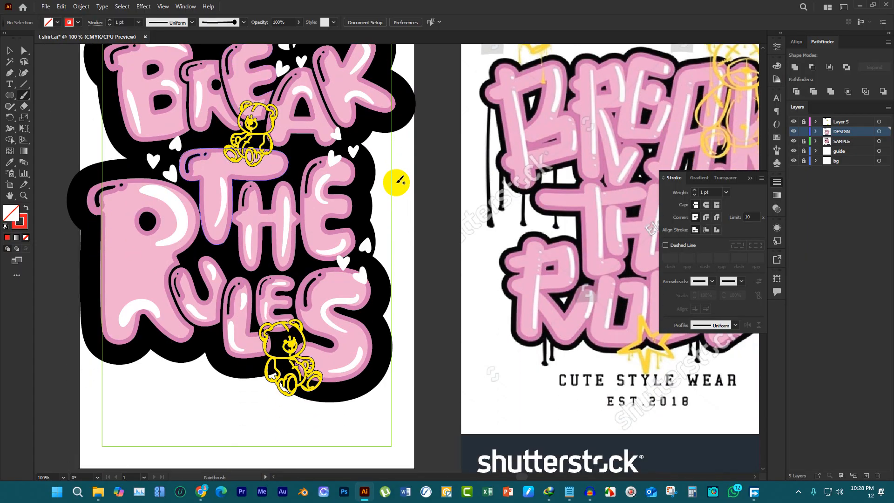
scroll(393, 128, "down", 2)
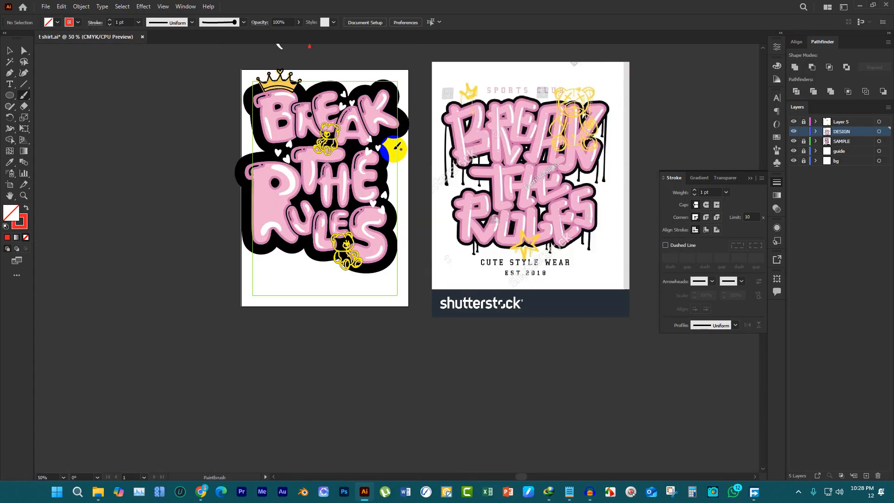
Unlock Layer 5 and group the whole BREAK THE RULES artwork with its outline, crown, bears and hearts
left_click(9, 50)
left_click(840, 133)
left_click(802, 122)
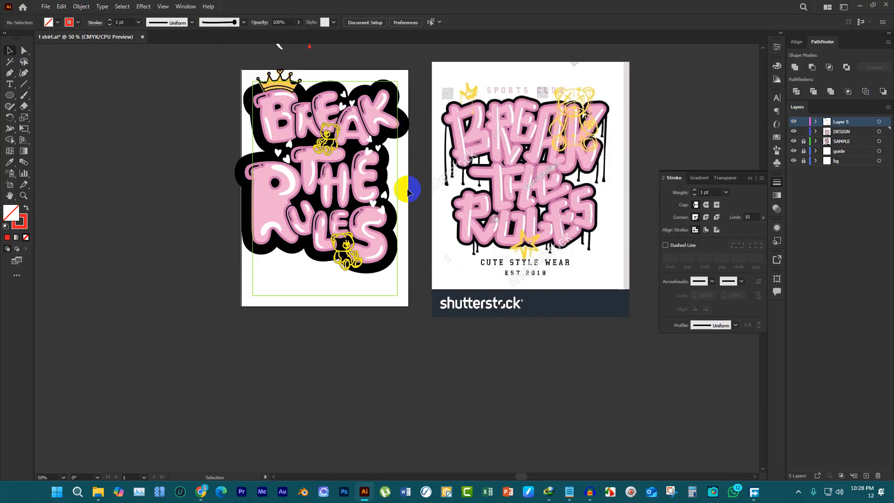
scroll(302, 140, "up", 2)
left_click_drag(218, 128, 399, 329)
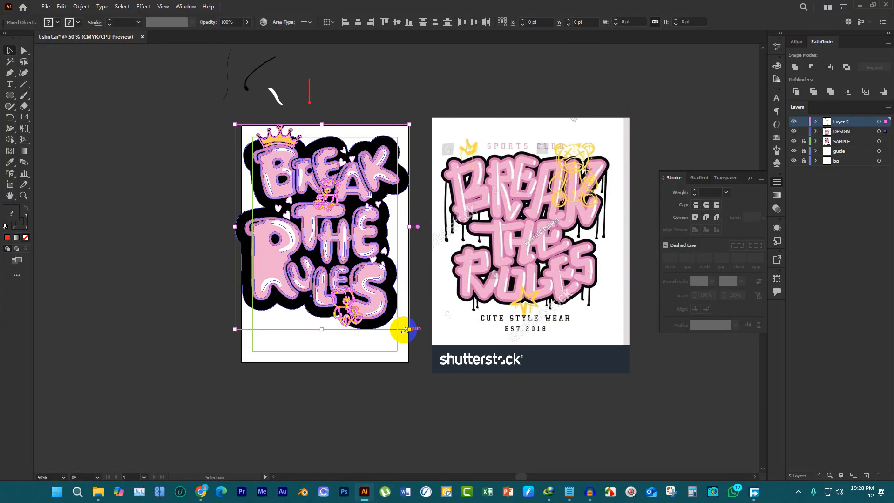
key("a")
key("ctrl+g")
Scale the grouped artwork down proportionally about its centre to about 470 x 552 pt
left_click(326, 124)
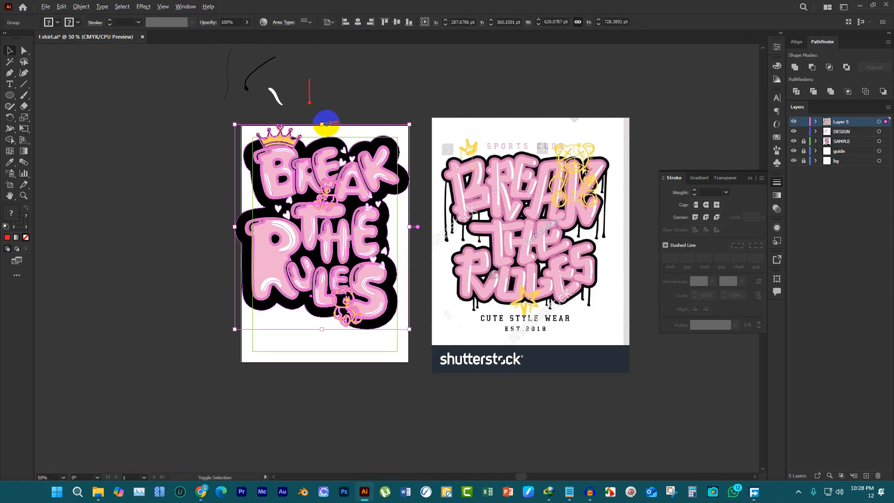
left_click_drag(321, 125, 322, 149)
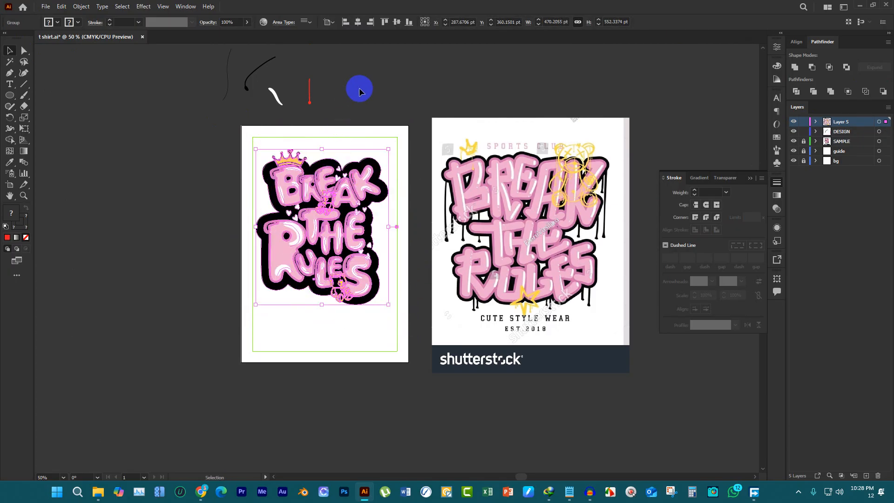
left_click(360, 27)
Delete the test strokes and brush shapes above the artboard, and the SAMPLE layer with the reference image
scroll(369, 78, "up", 2)
mouse_move(197, 73)
left_mouse_down()
mouse_move(256, 109)
mouse_move(339, 137)
left_mouse_up()
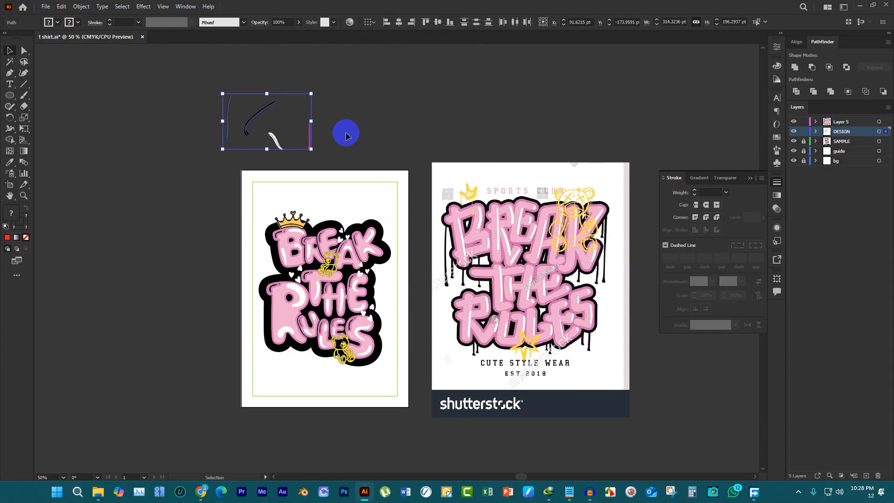
key("Delete")
left_click(841, 141)
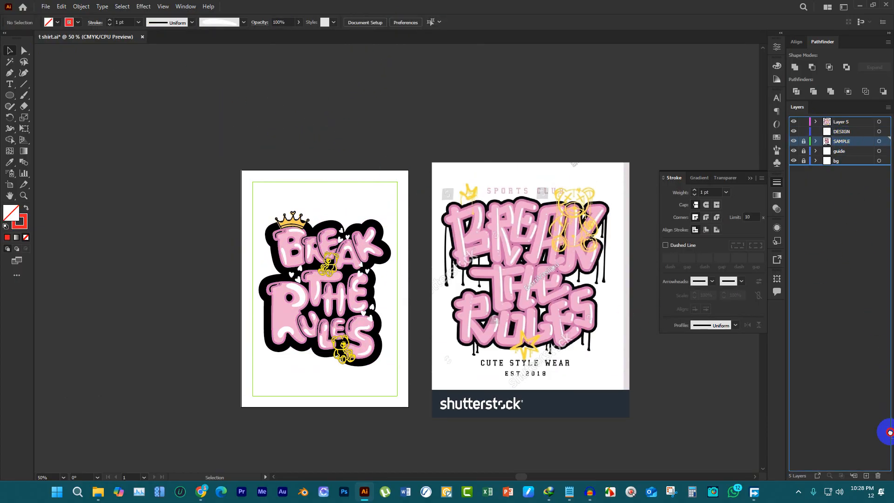
left_click(878, 475)
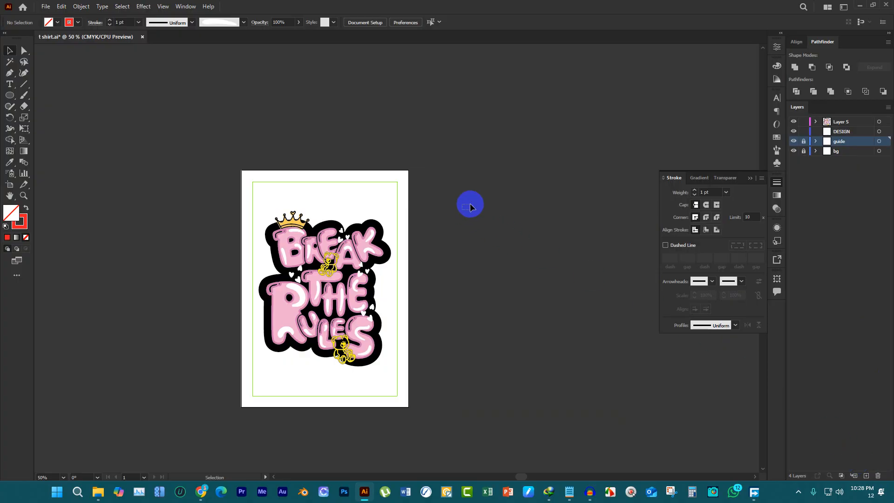
left_click_drag(842, 131, 840, 121)
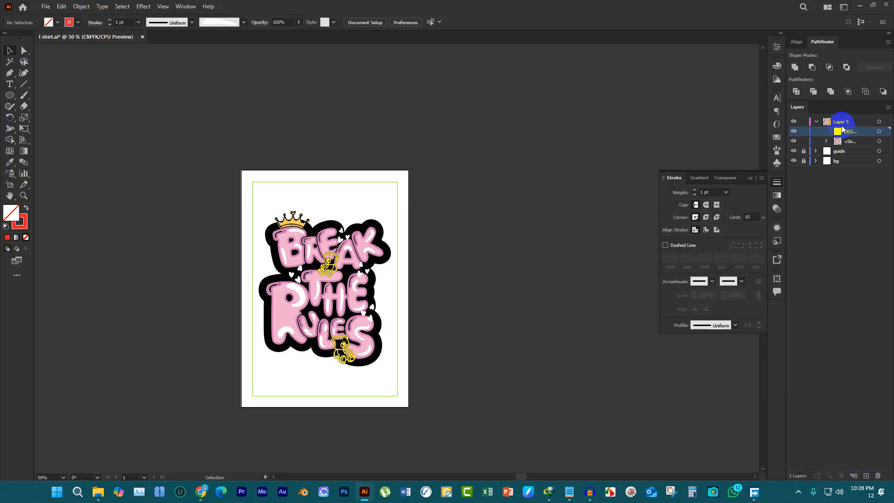
key("ctrl+z")
left_click(843, 130)
key("ctrl+z")
key("ctrl+shift+z")
Move the empty DESIGN layer above Layer 5, lock Layer 5 and make DESIGN the active layer
left_click_drag(843, 140, 838, 121)
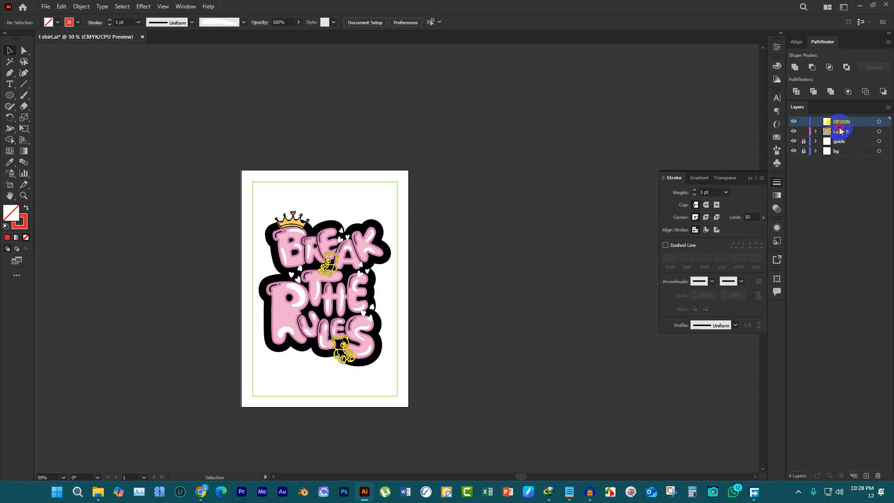
left_click(813, 133)
left_click(832, 122)
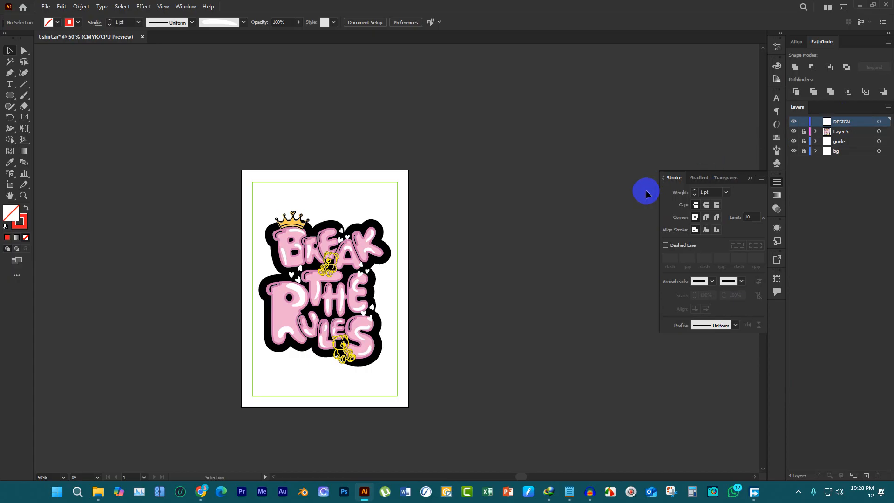
Choose the round-ended drip brush for the Paintbrush and paint a black drip hanging from the outline below the K of BREAK
key("b")
scroll(375, 245, "down", 2)
scroll(368, 249, "up", 3)
scroll(409, 210, "down", 2)
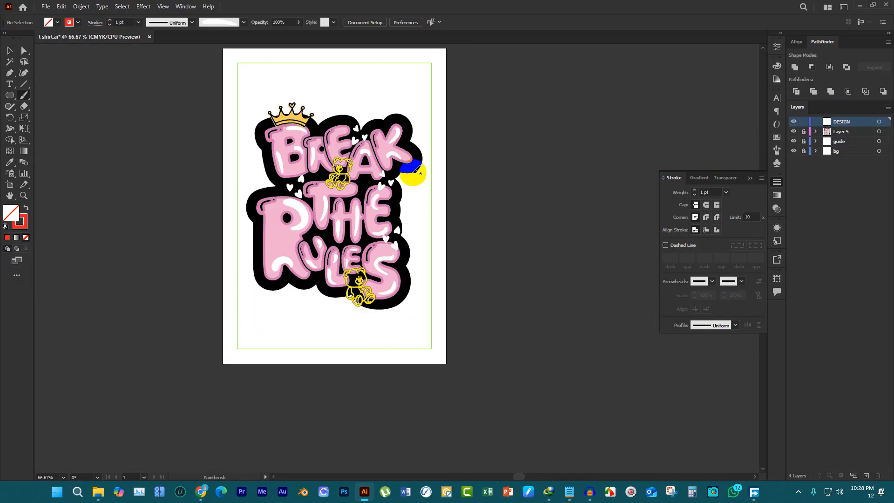
mouse_move(415, 170)
left_mouse_down()
mouse_move(417, 246)
mouse_move(429, 212)
mouse_move(403, 165)
left_mouse_up()
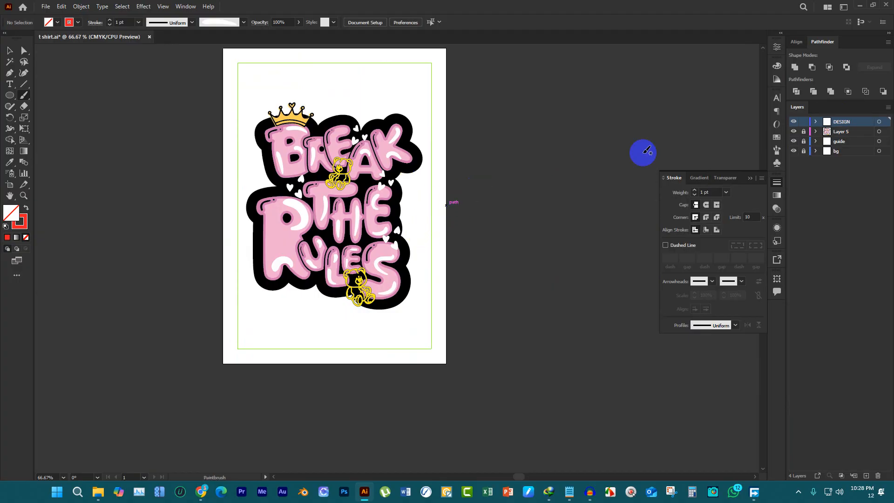
left_click(244, 22)
left_click(232, 57)
left_click(375, 124)
scroll(393, 183, "up", 3)
left_click_drag(439, 165, 448, 304)
scroll(460, 246, "down", 3)
scroll(475, 191, "up", 3)
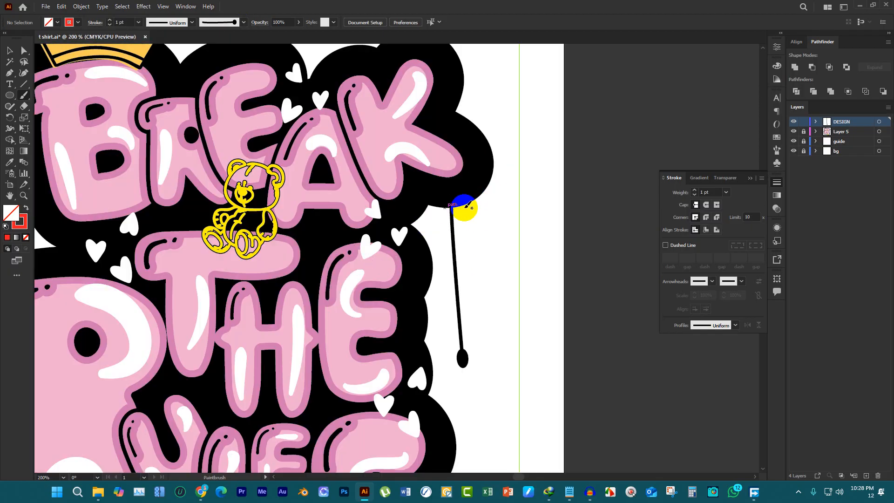
Paint two more drips below the K, one on each side of the first
left_click_drag(472, 195, 476, 329)
scroll(479, 298, "down", 2)
mouse_move(422, 166)
left_mouse_down()
mouse_move(421, 204)
mouse_move(437, 313)
left_mouse_up()
scroll(462, 258, "down", 3)
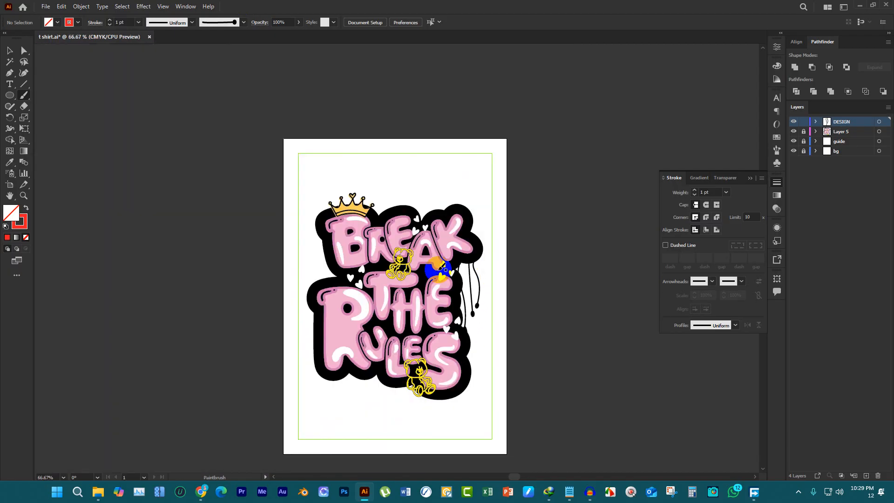
Paint two curved drips hanging from the outline on the outer side of the B of BREAK
scroll(380, 240, "up", 1)
scroll(379, 240, "down", 1)
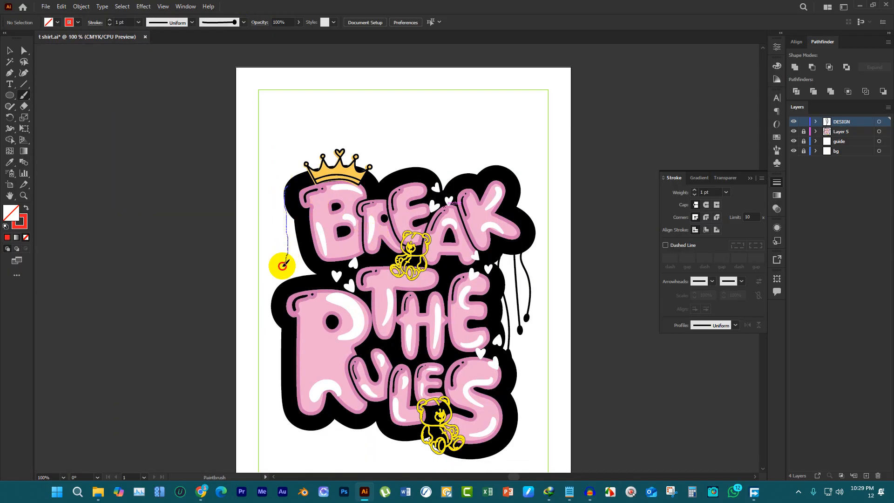
left_click_drag(286, 199, 283, 268)
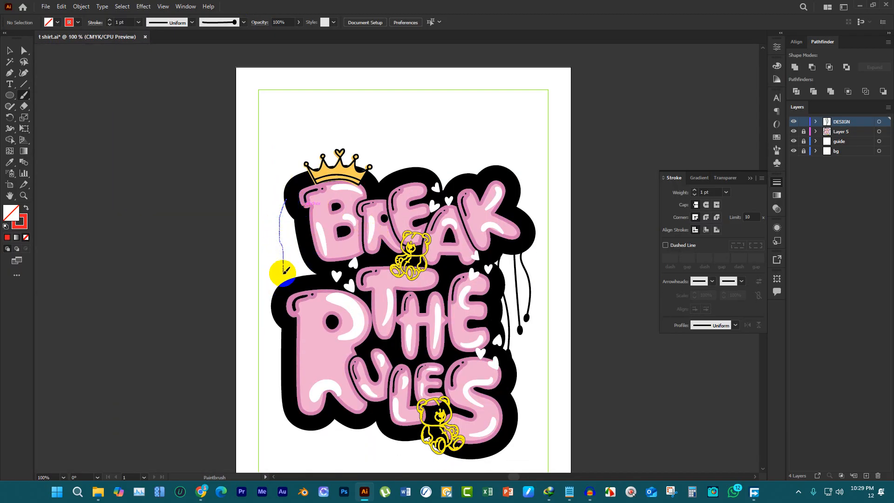
left_click_drag(298, 234, 295, 278)
Paint drips down the outer side of the R of RULES, along the underside of RULES and beside the S
scroll(288, 279, "down", 3)
mouse_move(286, 245)
left_mouse_down()
mouse_move(270, 381)
mouse_move(314, 424)
left_mouse_up()
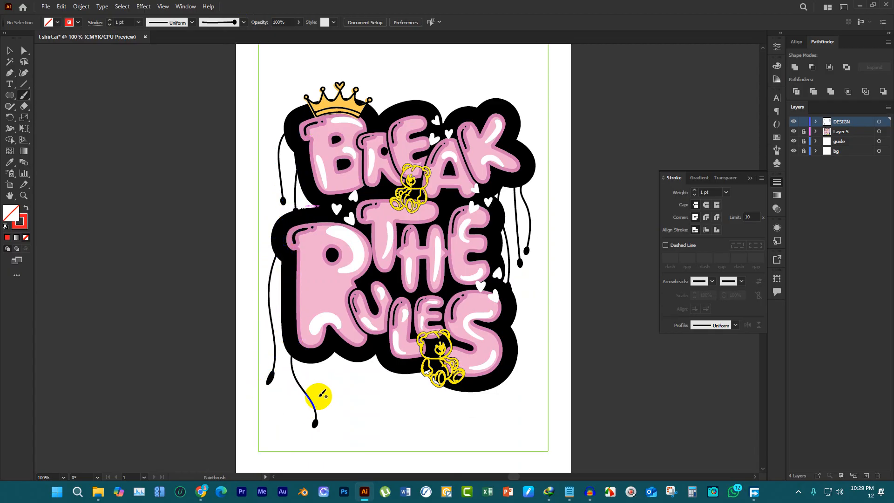
left_click_drag(321, 362, 354, 416)
key("ctrl+z")
left_click_drag(346, 361, 358, 398)
left_click_drag(375, 358, 386, 382)
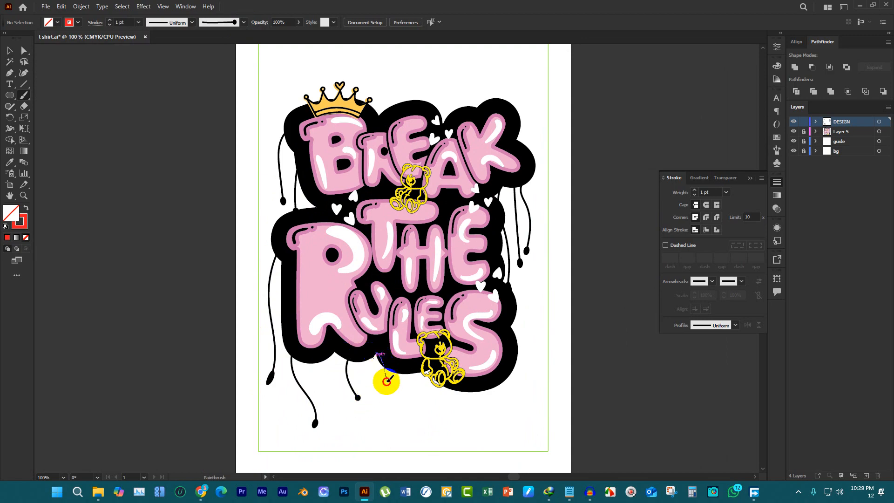
left_click_drag(499, 370, 513, 403)
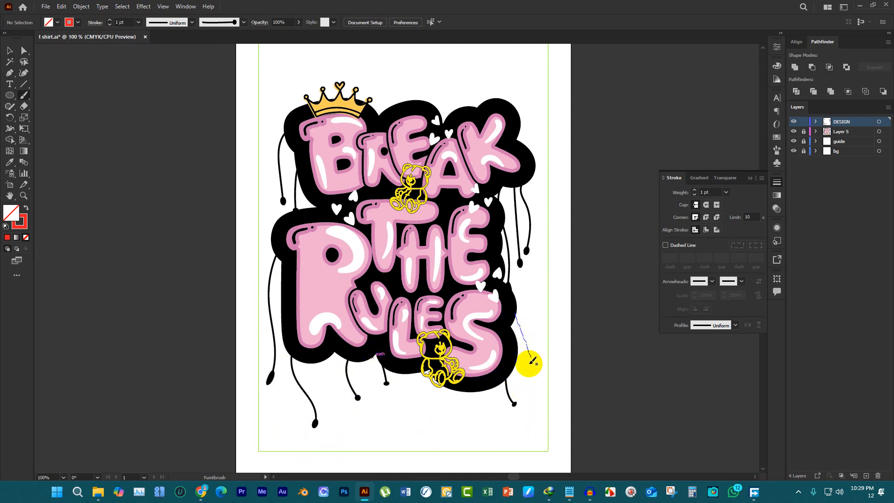
left_click_drag(515, 306, 526, 366)
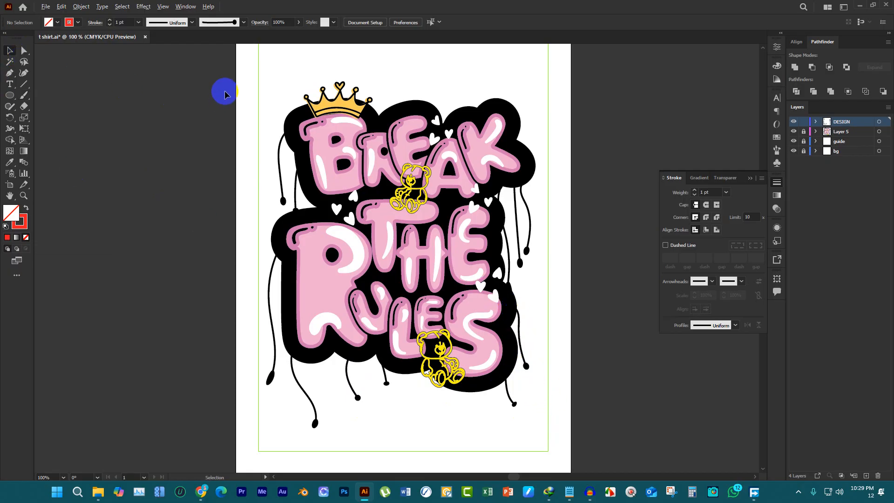
Set the stroke weight of the outermost and innermost drips below the K to 3 pt
scroll(226, 91, "down", 2)
left_click_drag(197, 85, 210, 117)
scroll(342, 111, "up", 4)
scroll(395, 159, "up", 1)
left_click(480, 297)
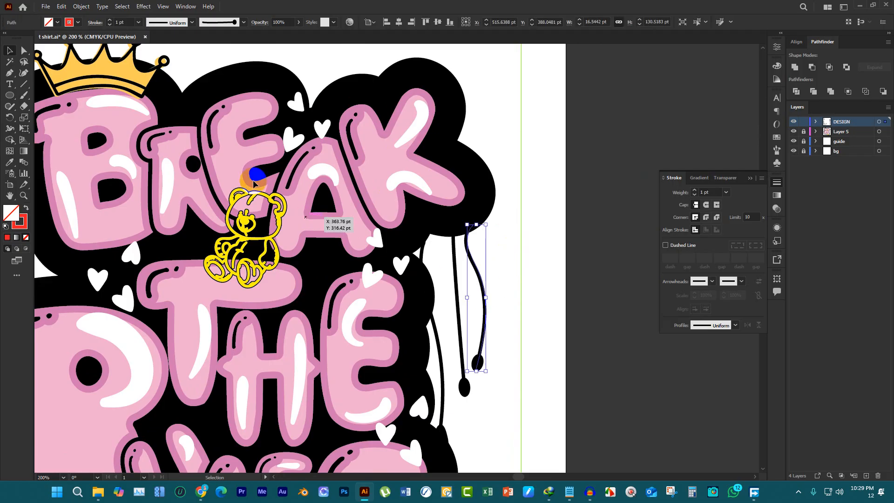
left_click(110, 21)
left_click(110, 21)
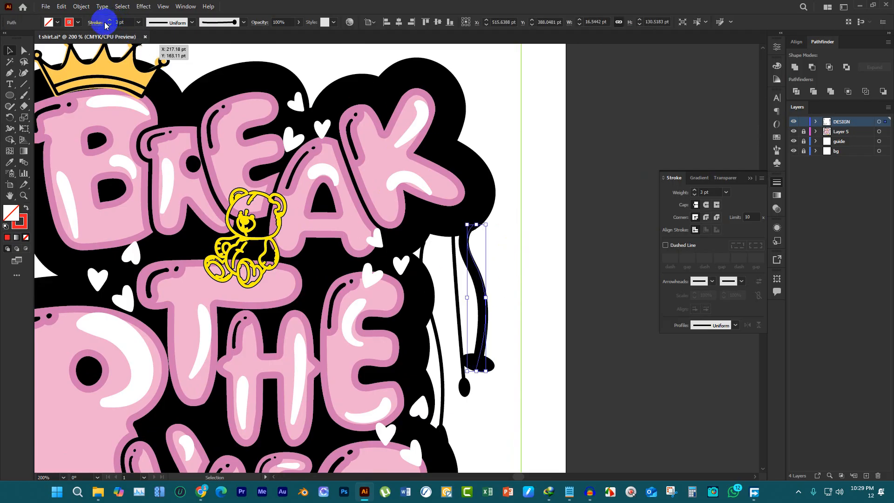
left_click(444, 386)
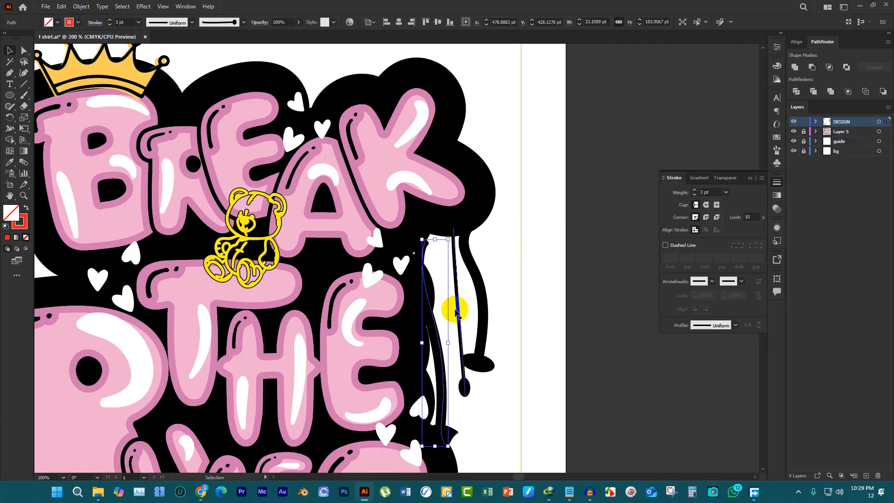
Set the middle drip below the K to a 4 pt stroke and narrow its middle with the Width tool
left_click(457, 308)
left_click(111, 20)
left_click(110, 20)
left_click(110, 20)
left_click(11, 129)
mouse_move(463, 293)
left_mouse_down()
mouse_move(471, 299)
mouse_move(461, 298)
left_mouse_up()
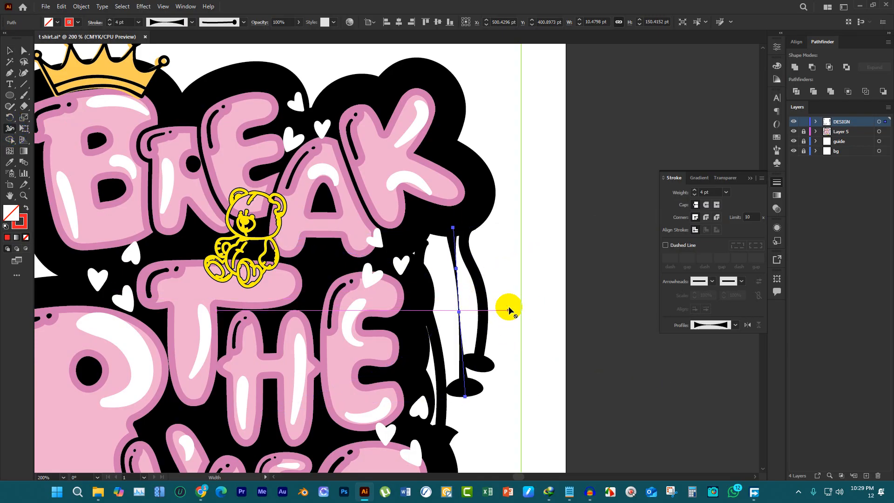
key("ctrl+minus")
Thicken the stroke of the longer drip beside the B
left_click(8, 55)
left_click_drag(98, 142, 134, 199)
left_click(109, 21, "shift")
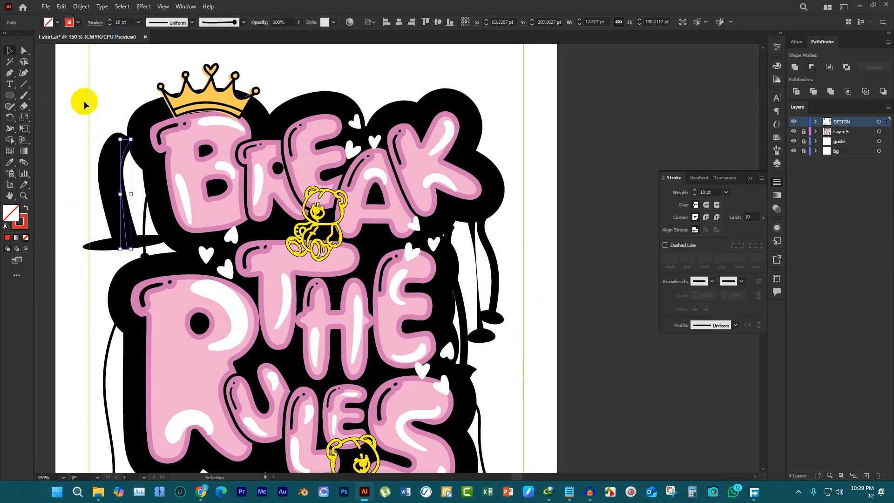
left_click(108, 24)
left_click(108, 25)
left_click(108, 24)
left_click(108, 25)
left_click(108, 24)
Set the shorter drip beside the B to a 4 pt stroke and deselect it
left_click(146, 207)
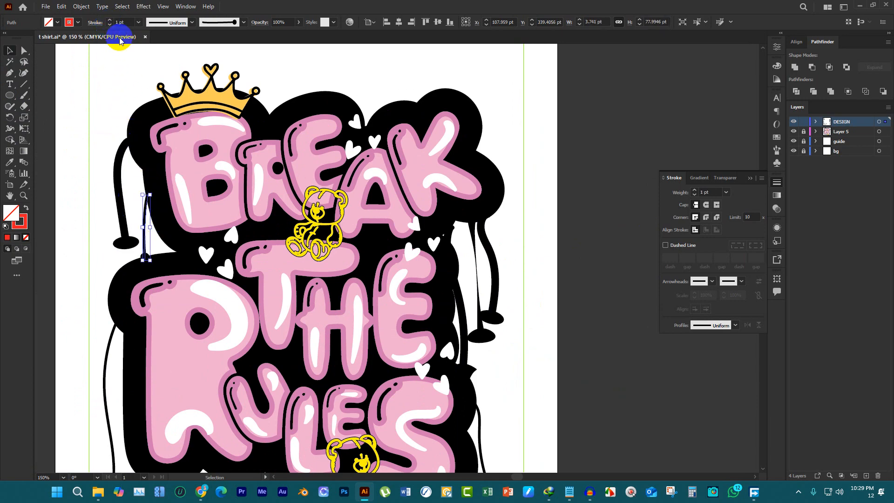
scroll(231, 196, "down", 2)
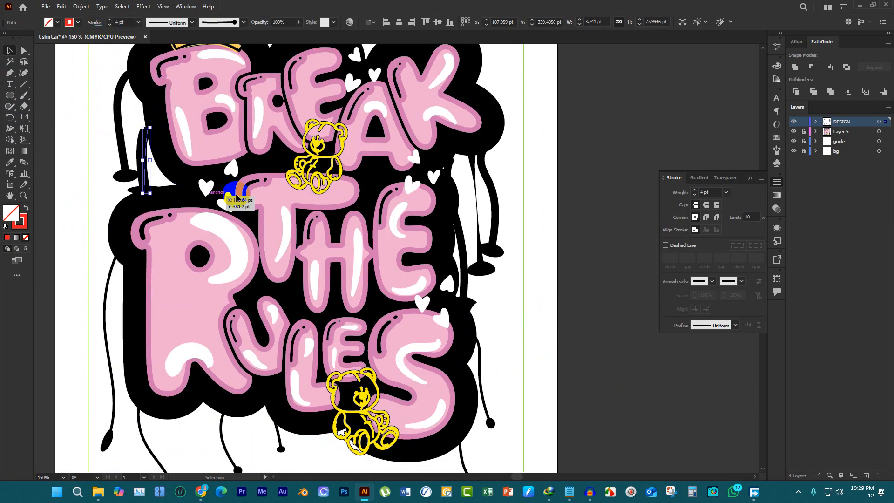
left_click(157, 116)
Delete the thin drips around and beneath RULES, keeping those beside the B and below the K
scroll(177, 153, "down", 4)
scroll(232, 209, "down", 1)
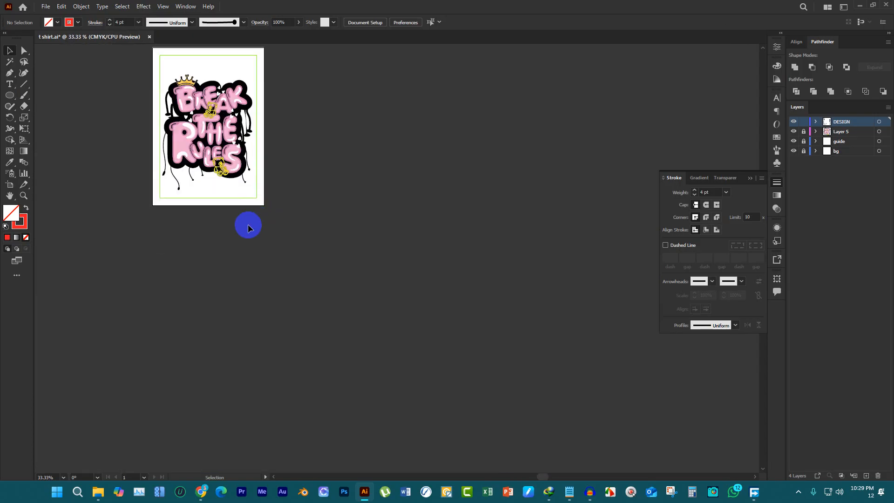
scroll(214, 193, "up", 3)
scroll(171, 198, "up", 2)
left_click_drag(51, 179, 106, 221)
key("Delete")
left_click_drag(340, 224, 298, 140)
key("Delete")
left_click_drag(189, 226, 140, 188)
key("Delete")
Expand the appearance of the remaining drips into a group of shapes and unlock Layer 5
scroll(262, 268, "up", 3)
scroll(365, 186, "up", 5)
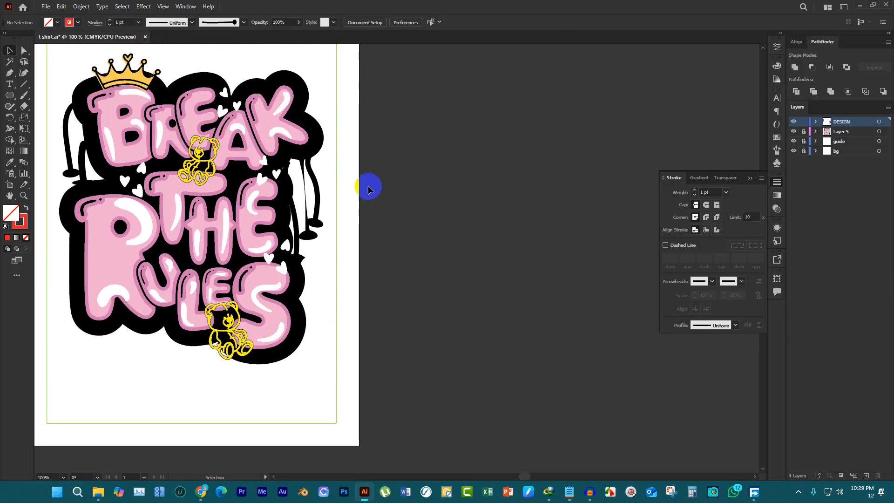
scroll(377, 186, "down", 1)
left_click_drag(142, 81, 343, 232)
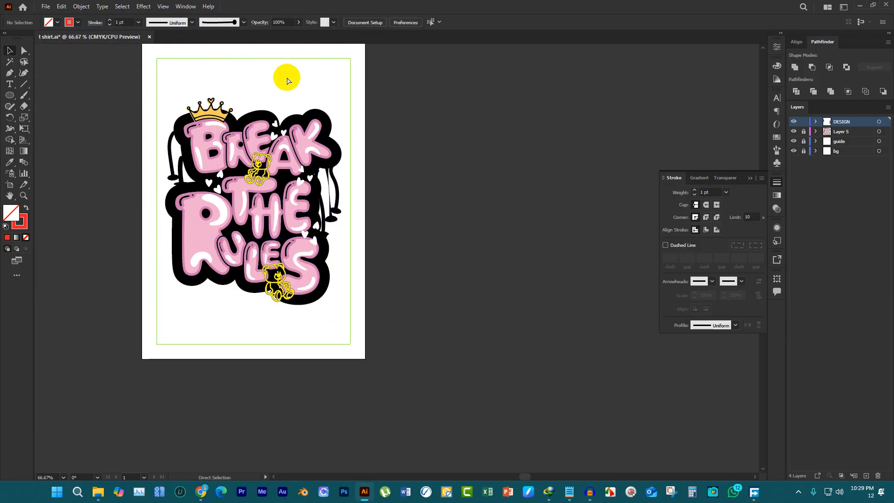
left_click(81, 6)
left_click(115, 133)
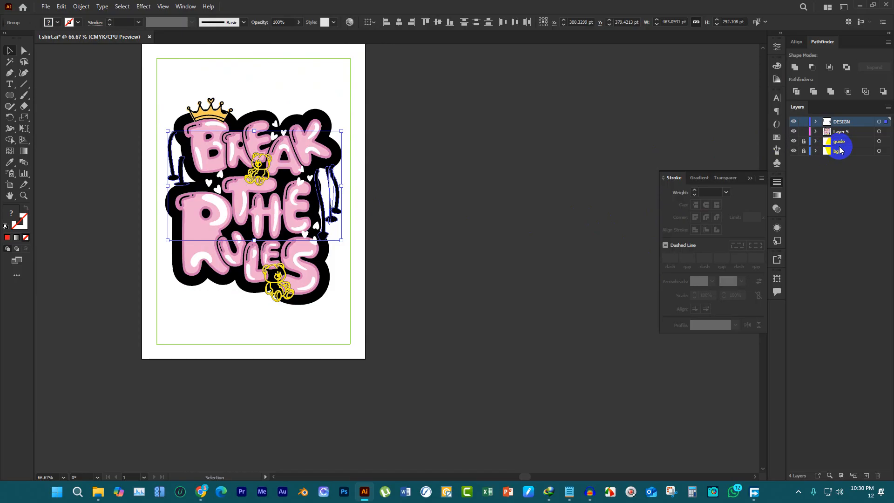
Group the drips with the BREAK THE RULES artwork on the DESIGN layer and save the file
left_click(479, 140)
key("a")
left_click_drag(130, 74, 399, 355)
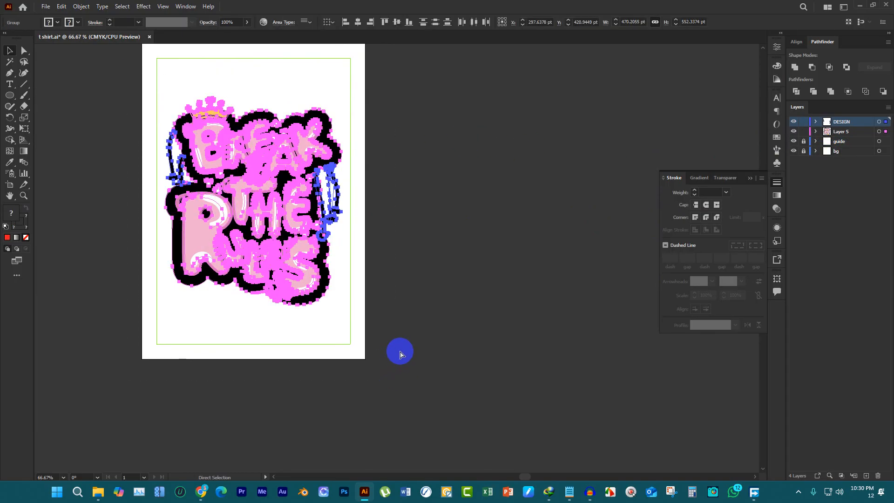
key("v")
left_click(419, 242)
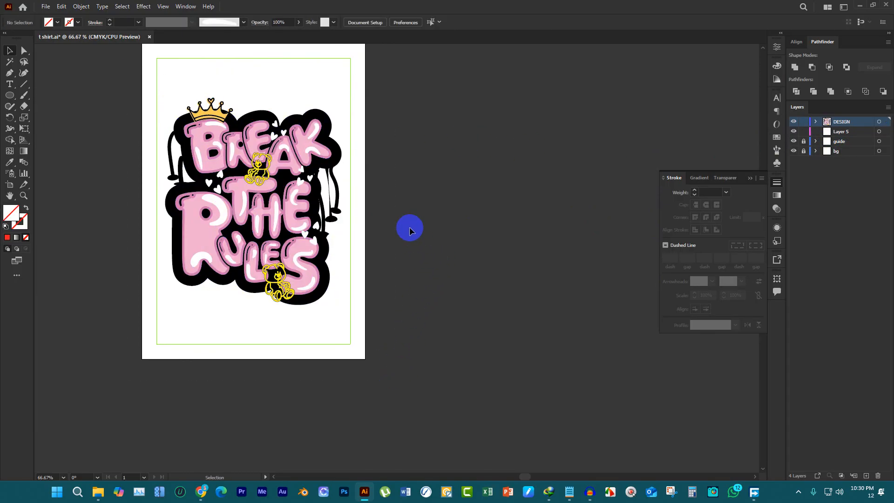
key("ctrl+s")
scroll(236, 153, "up", 1)
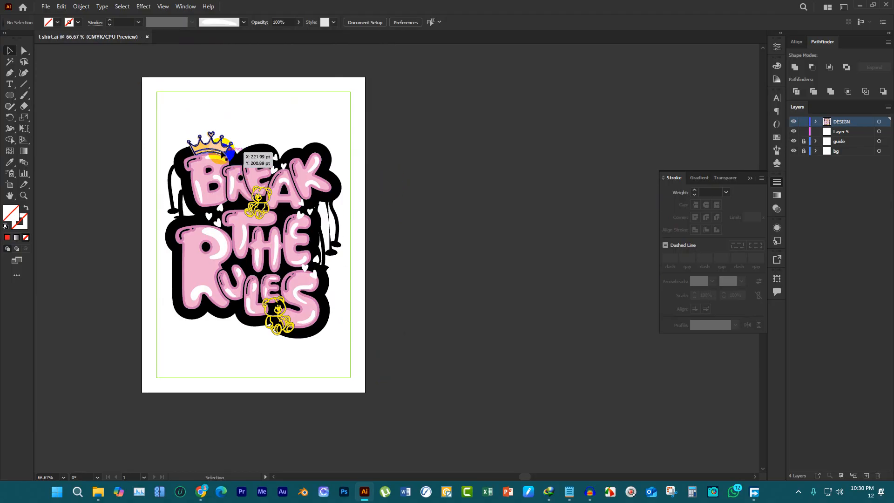
scroll(204, 151, "up", 1)
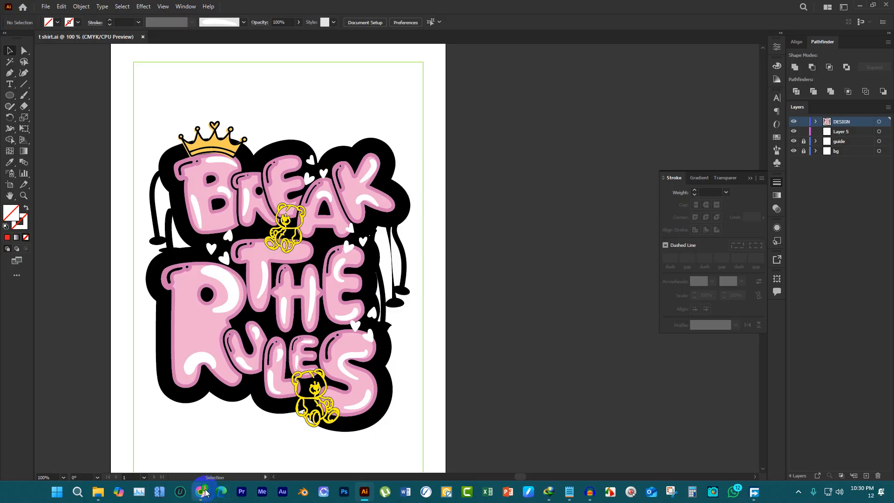
Switch to the Google Meet window in Chrome and end the call for everyone
mouse_move(205, 493)
left_click(199, 442)
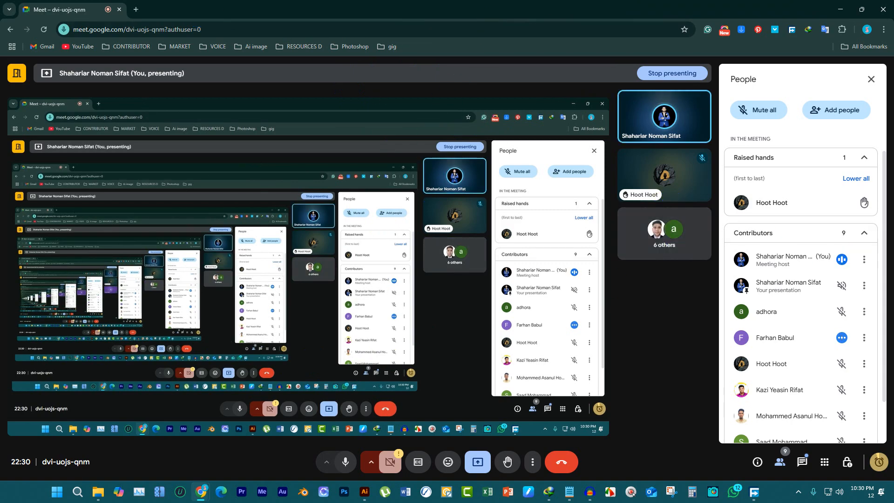
left_click(650, 198)
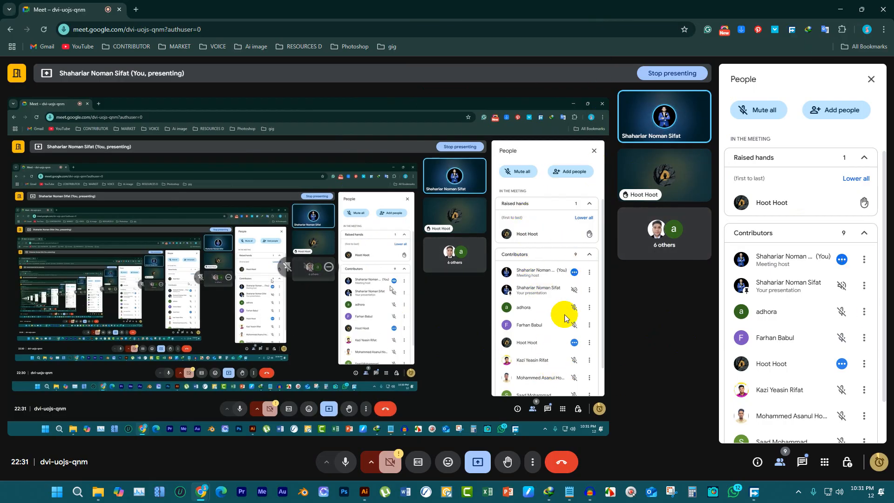
left_click(563, 463)
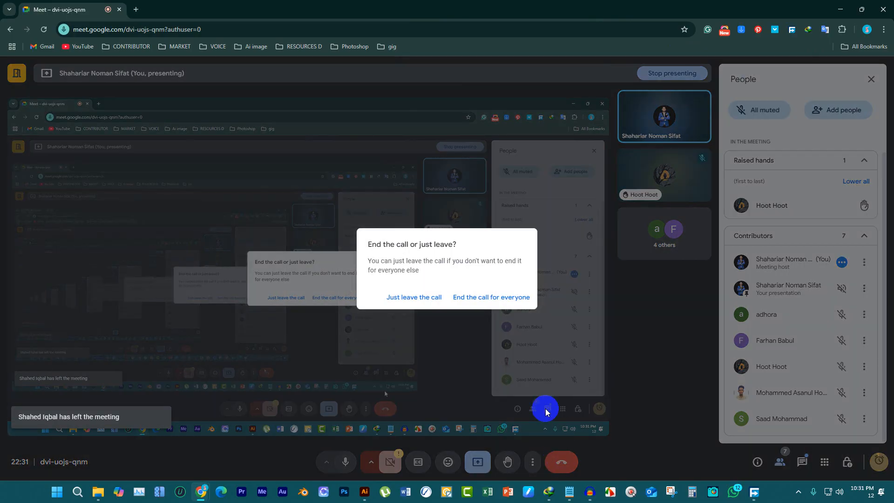
left_click(507, 296)
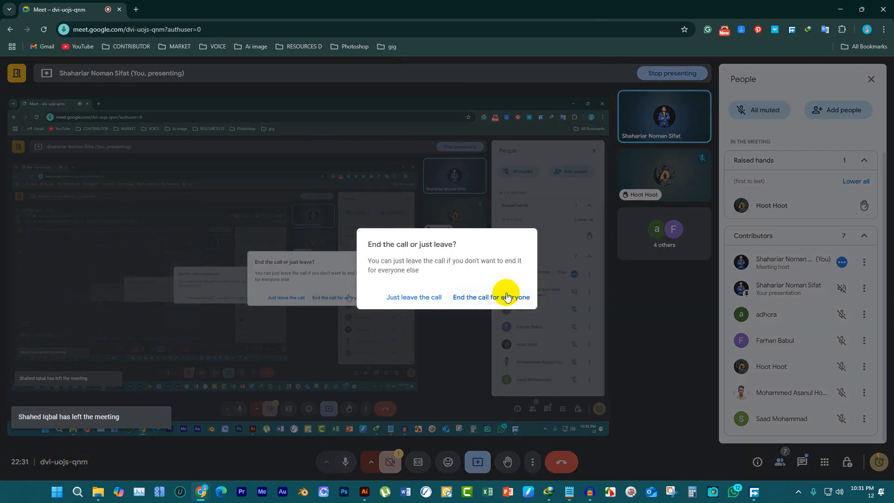